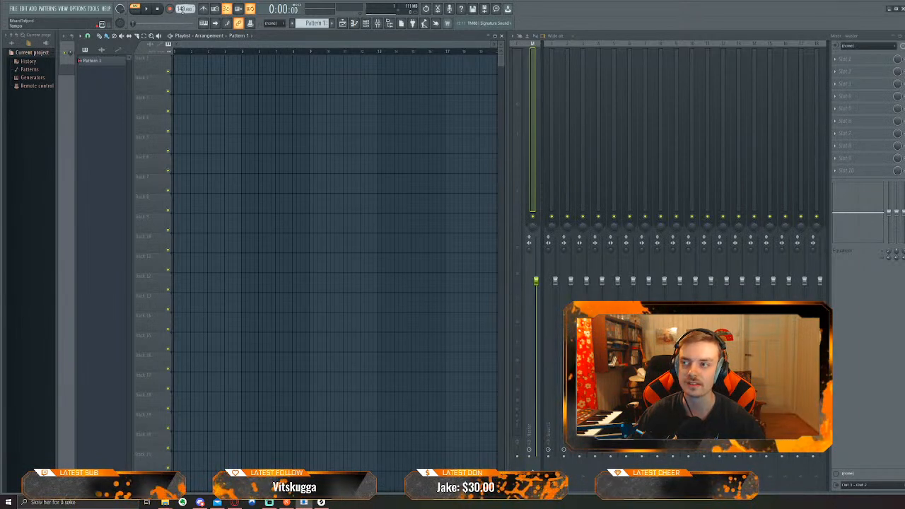
Create a new project from the minimal Club Basic with limiter template
click(14, 9)
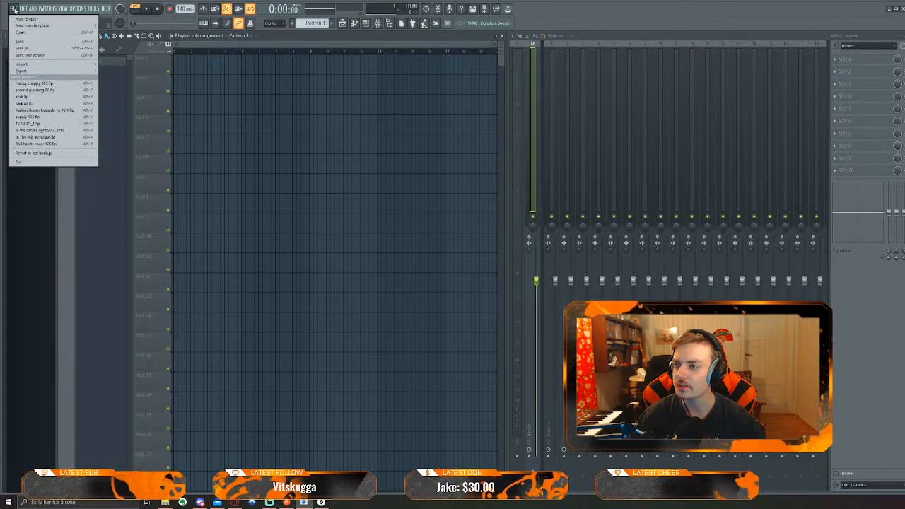
click(14, 9)
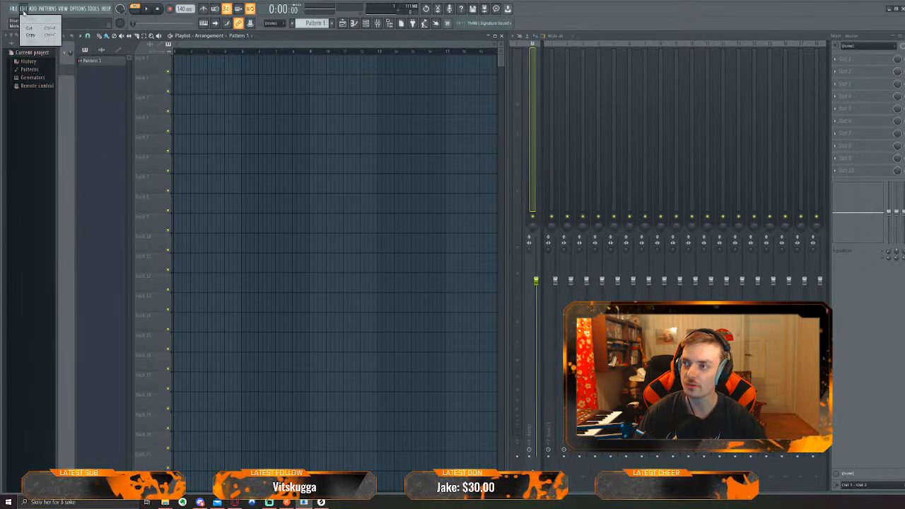
click(14, 9)
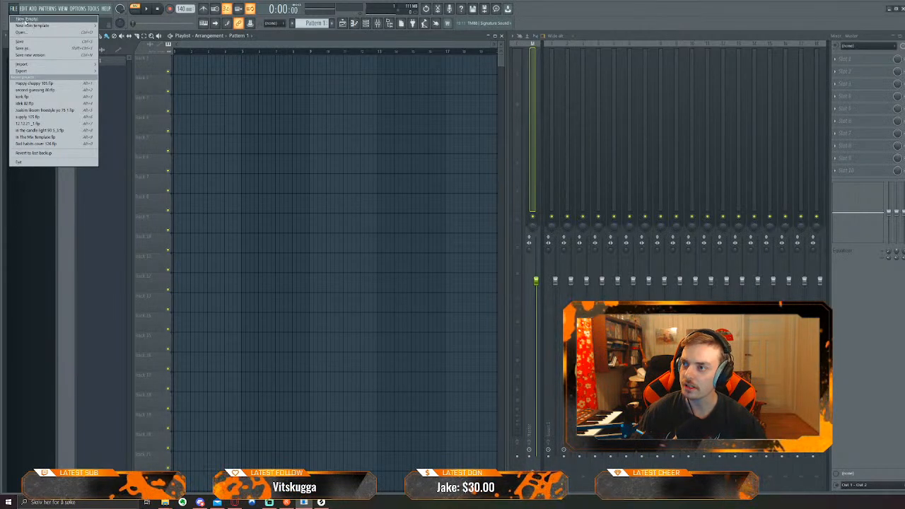
mouse_move(46, 26)
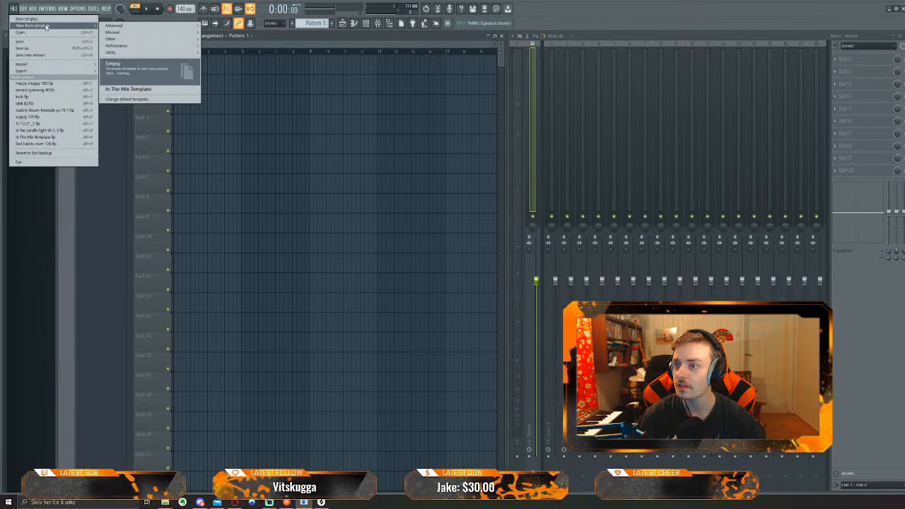
mouse_move(146, 30)
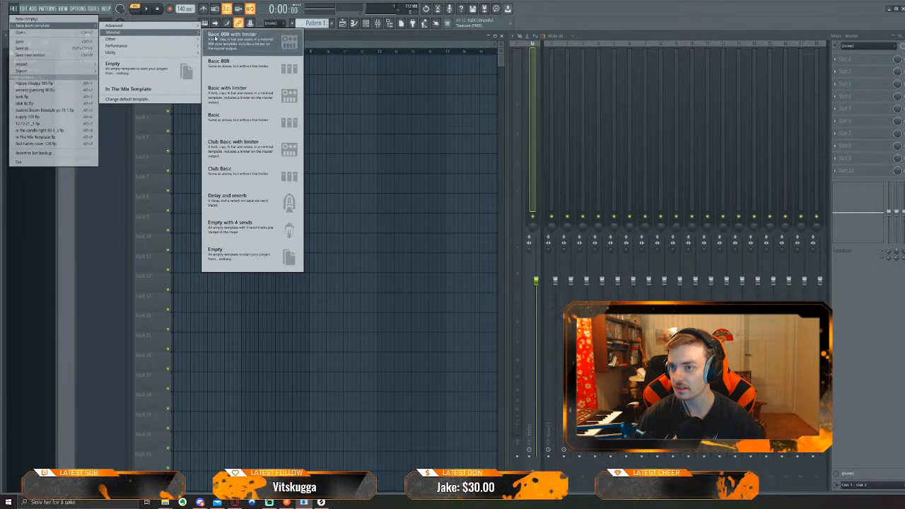
click(257, 151)
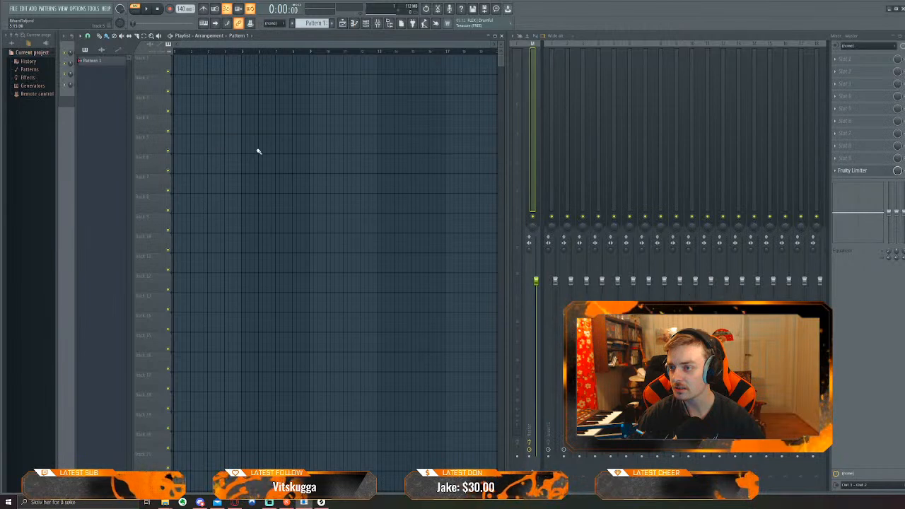
Show the channel rack over the playlist and play back a pattern with kicks on steps 1 and 5
click(390, 25)
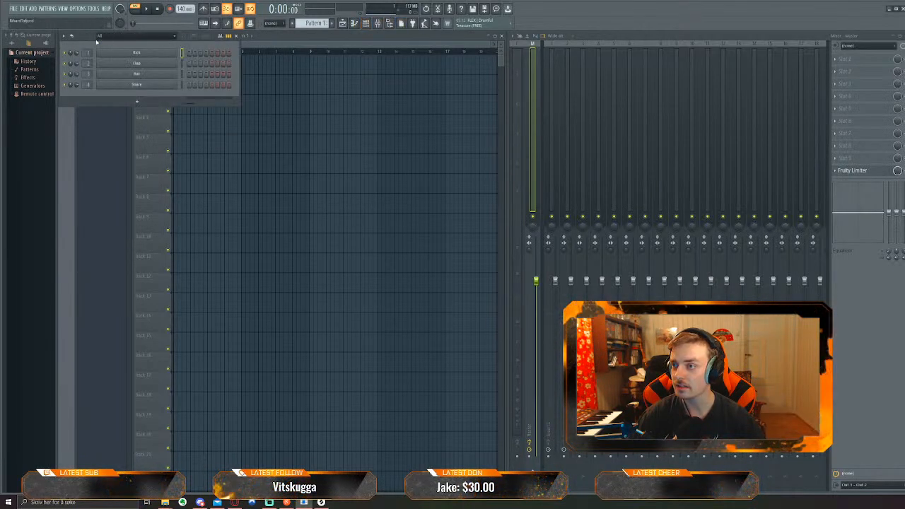
drag(96, 43, 200, 61)
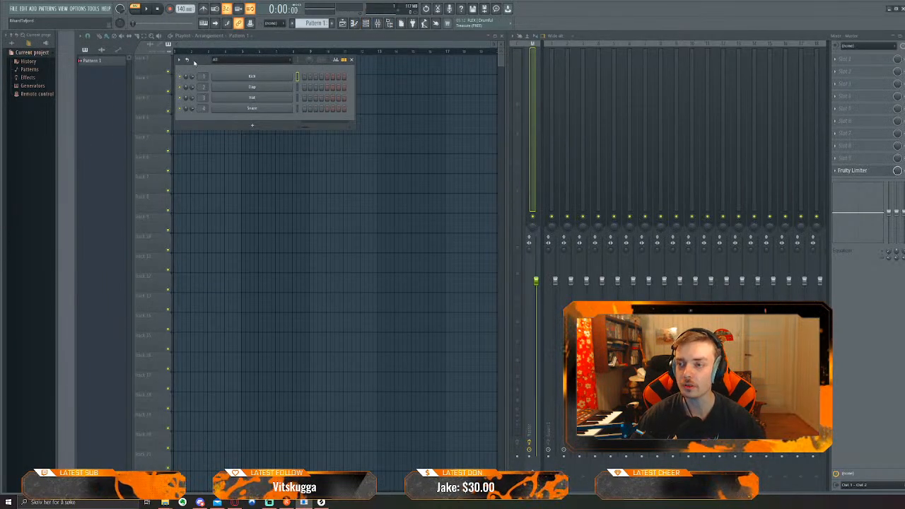
click(328, 80)
key(space)
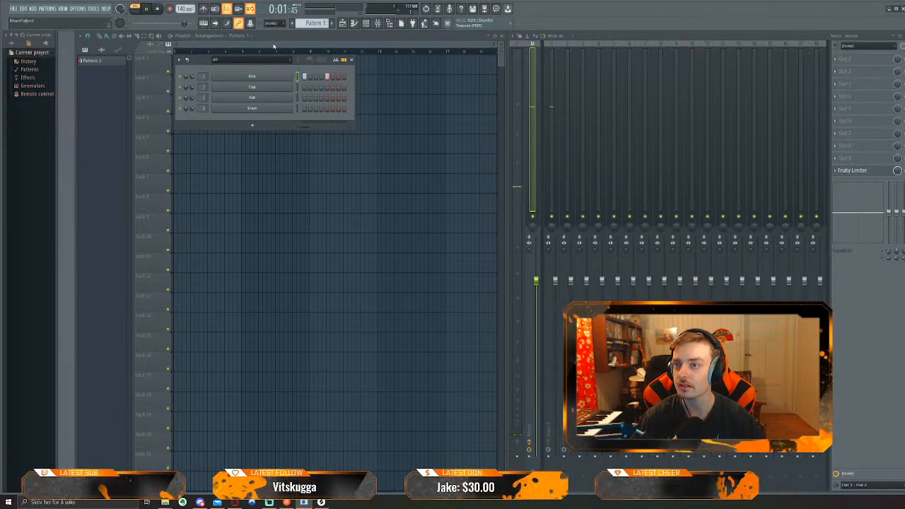
key(space)
Widen the channel rack to 16 steps and play a beat with added kicks on 9 and 13 and hats on 5 and 13
drag(357, 97, 405, 98)
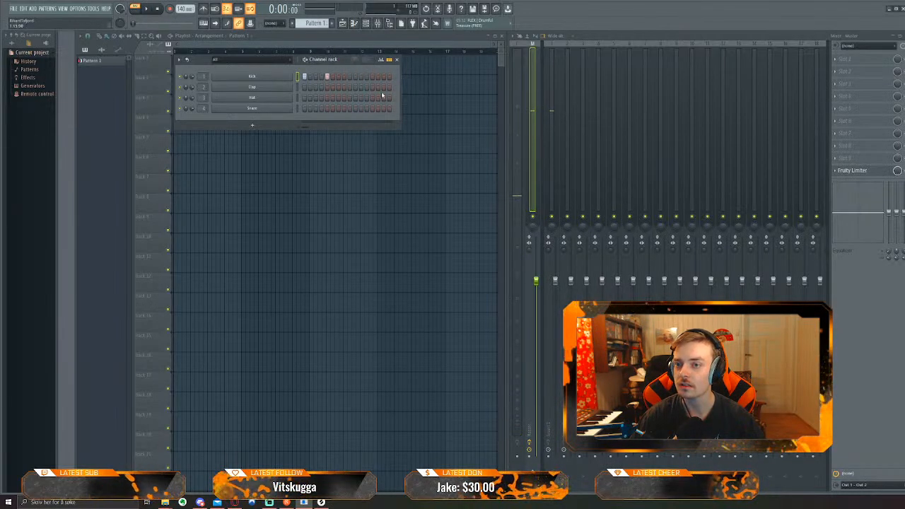
click(372, 77)
click(327, 98)
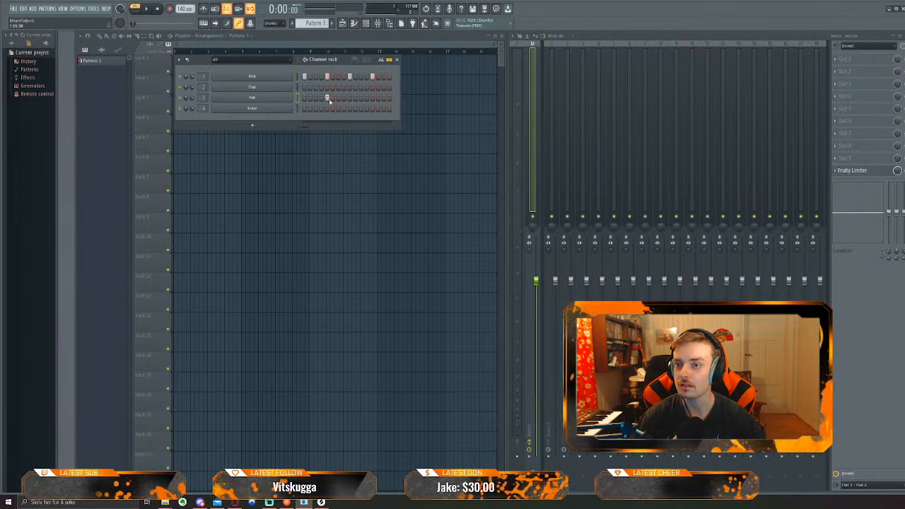
click(372, 98)
key(space)
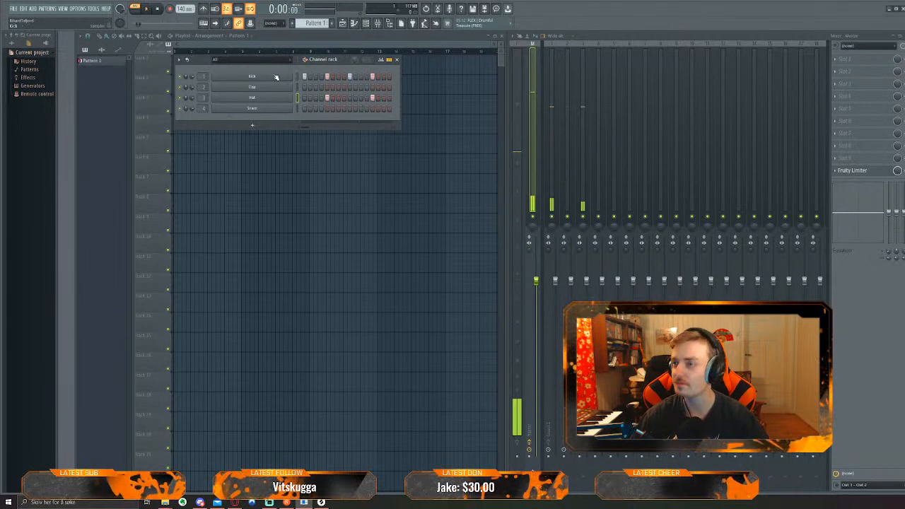
key(space)
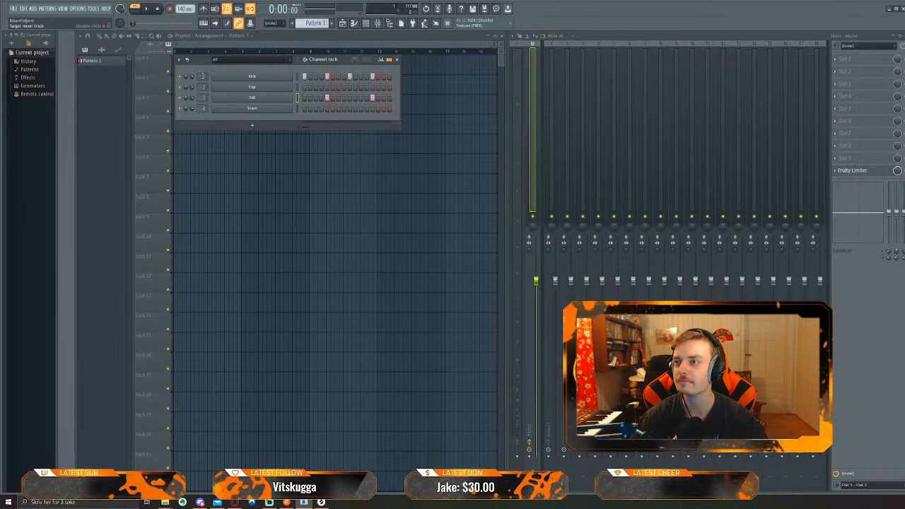
Start a new empty project without saving the changes to the current one
click(13, 9)
click(26, 18)
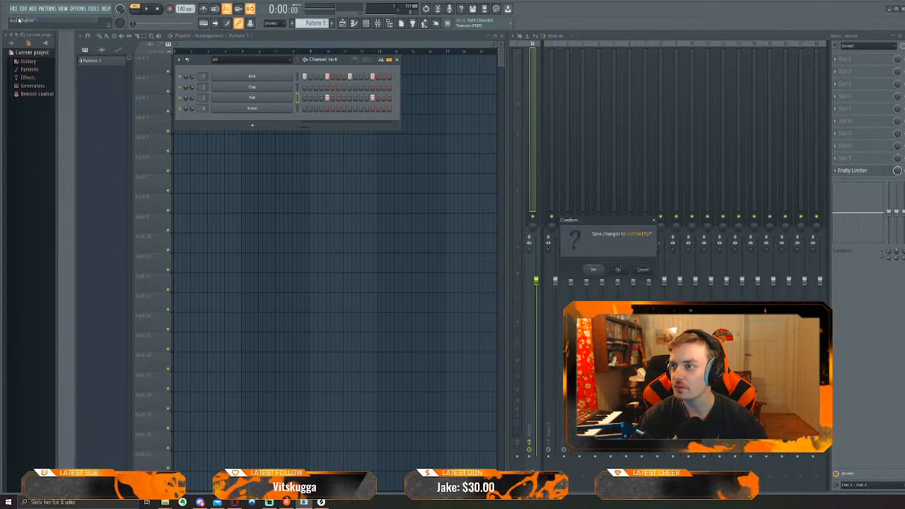
click(618, 271)
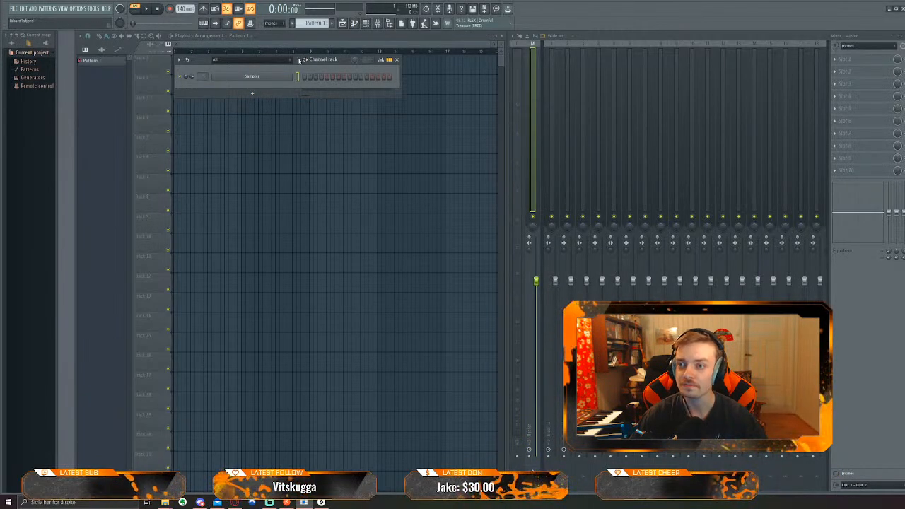
drag(202, 62, 203, 61)
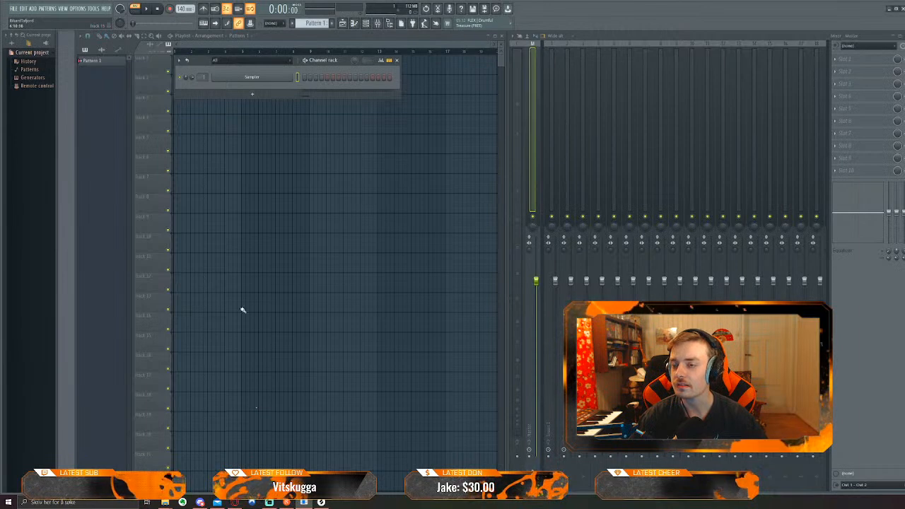
Set the project tempo to about 84 BPM by tapping the beat in the tempo tapper, and close the tapper
right_click(183, 9)
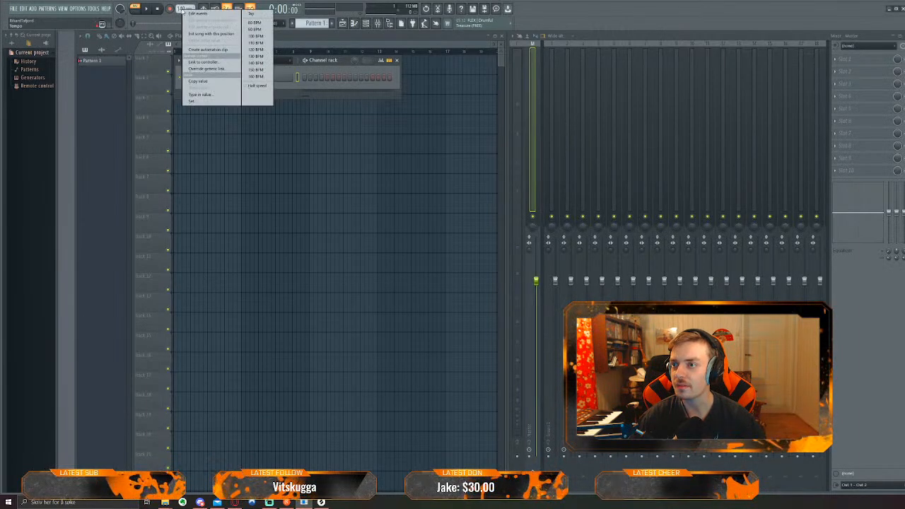
click(258, 16)
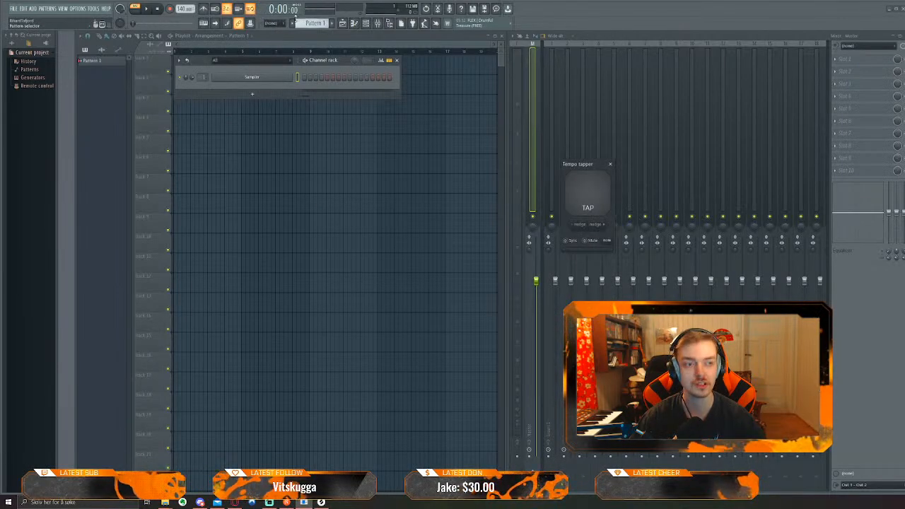
click(590, 201)
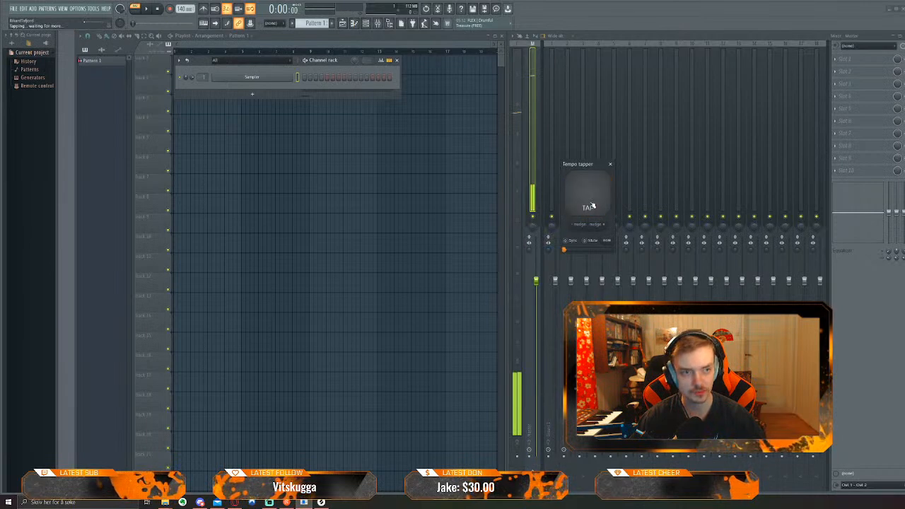
click(590, 202)
click(590, 202)
click(593, 205)
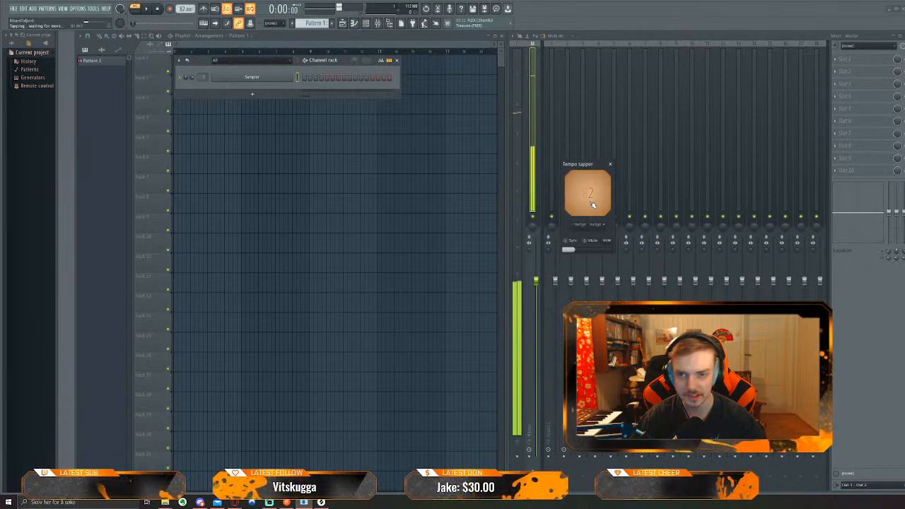
click(592, 205)
click(593, 204)
click(593, 204)
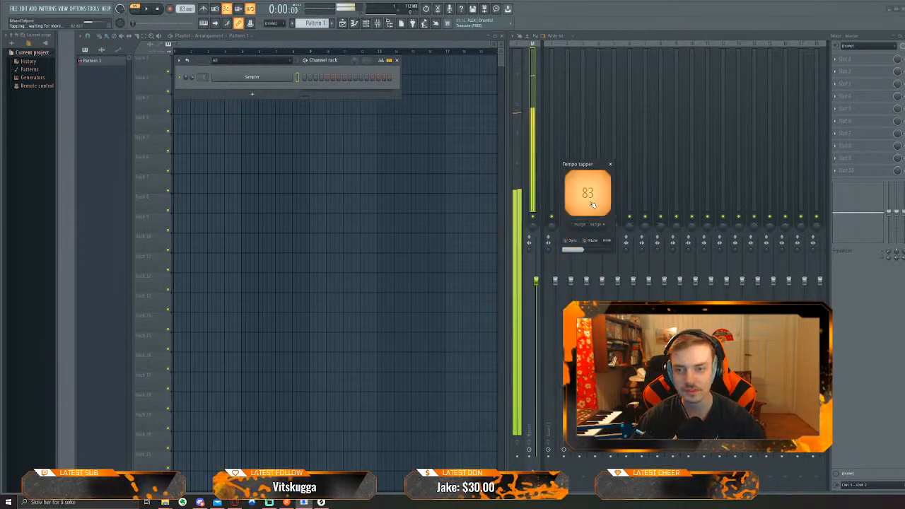
click(593, 205)
click(593, 204)
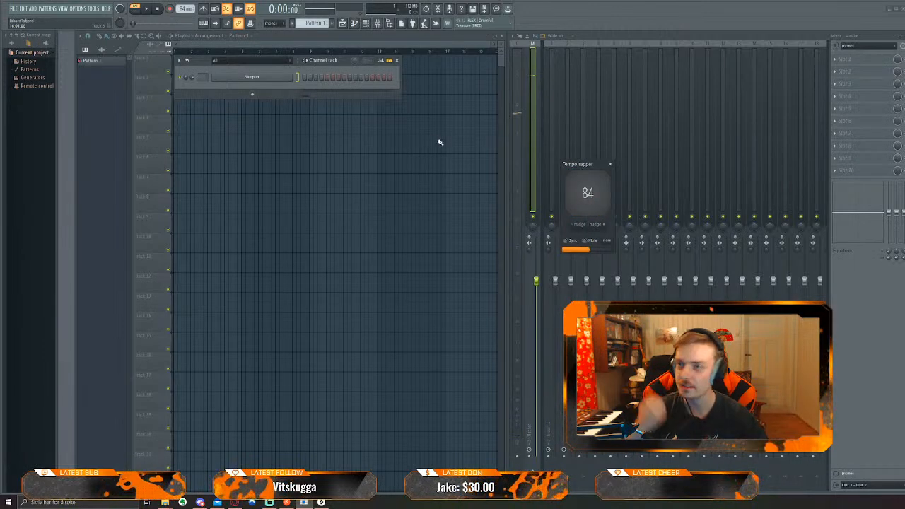
click(609, 164)
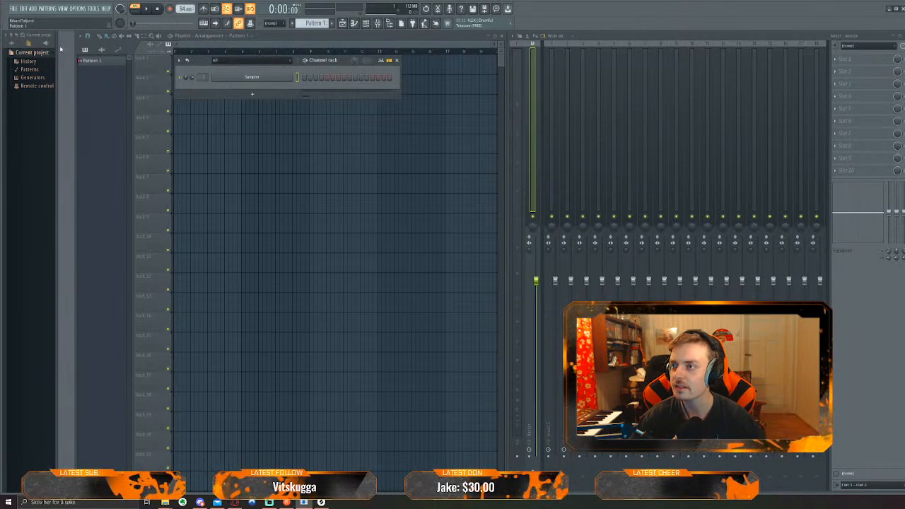
Browse all content and open the Hi Hats folder of the Drums (ModeAudio) pack
click(11, 42)
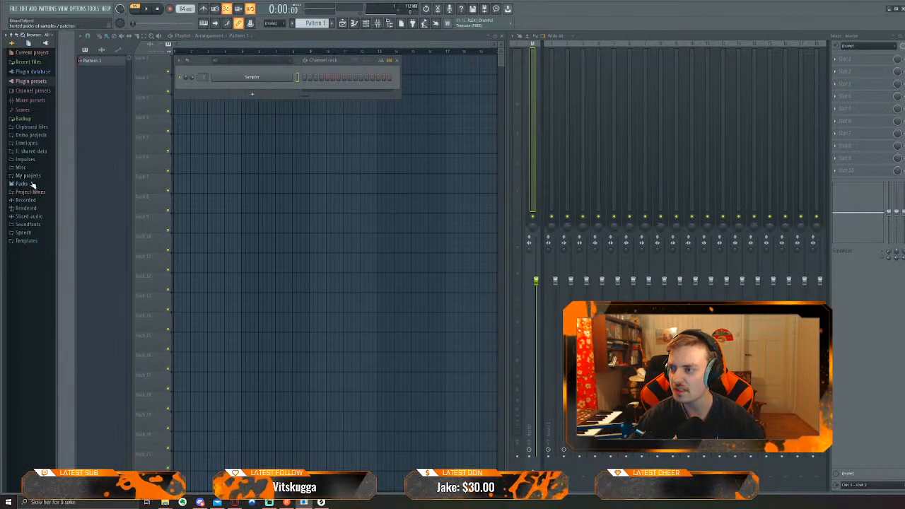
click(24, 183)
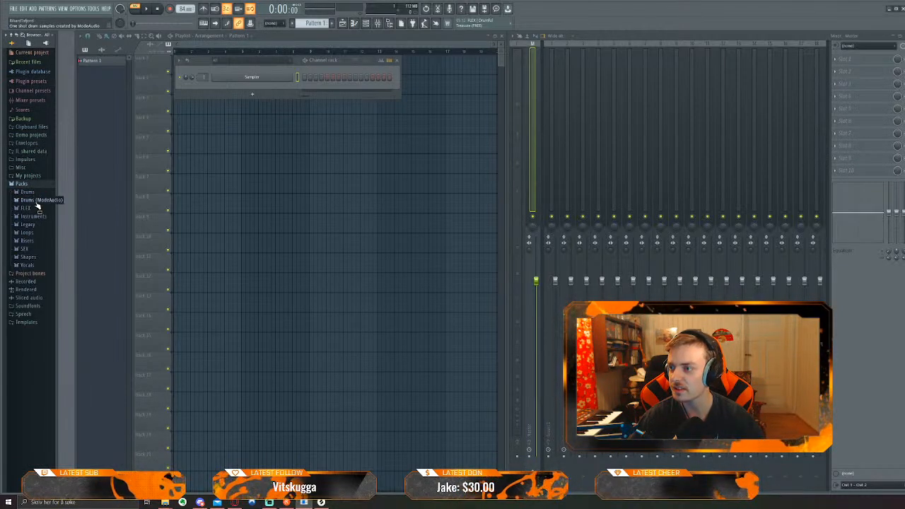
click(35, 200)
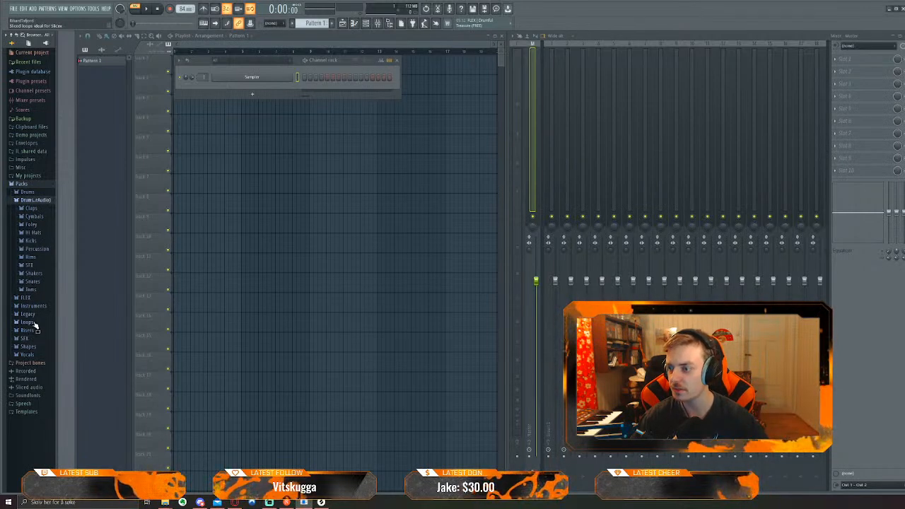
click(38, 234)
Audition assorted Attack Hat and Attack OHat samples from the Hi Hats folder, ending on Attack Hat 12
click(32, 273)
scroll(32, 274, down, 6)
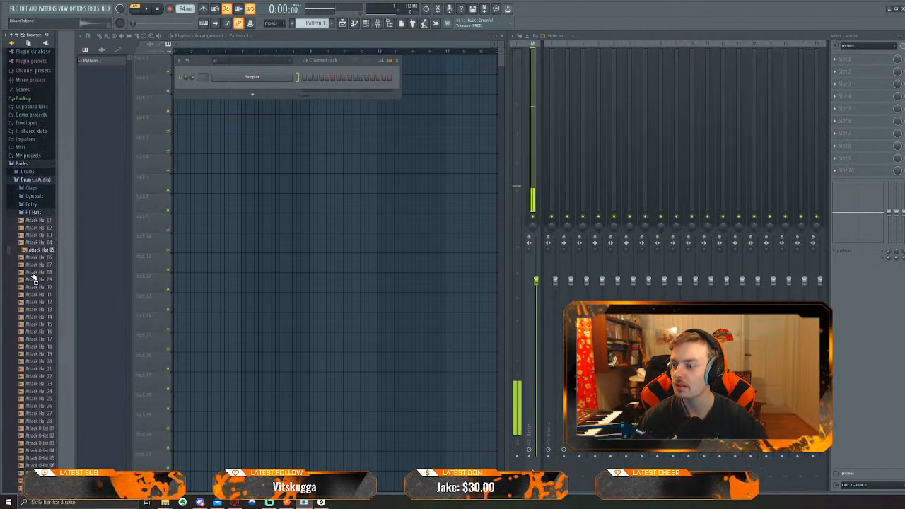
click(32, 256)
click(34, 263)
click(39, 277)
click(40, 293)
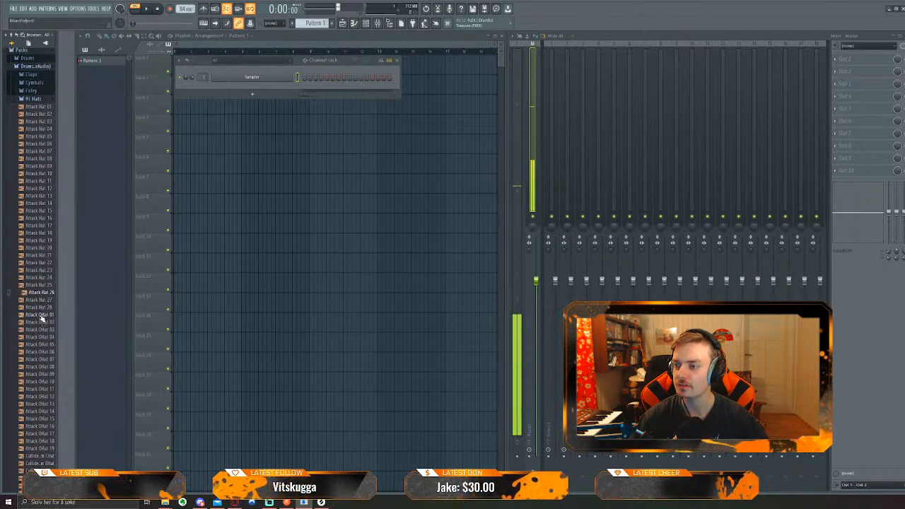
click(41, 317)
click(41, 336)
click(39, 279)
click(37, 219)
click(38, 190)
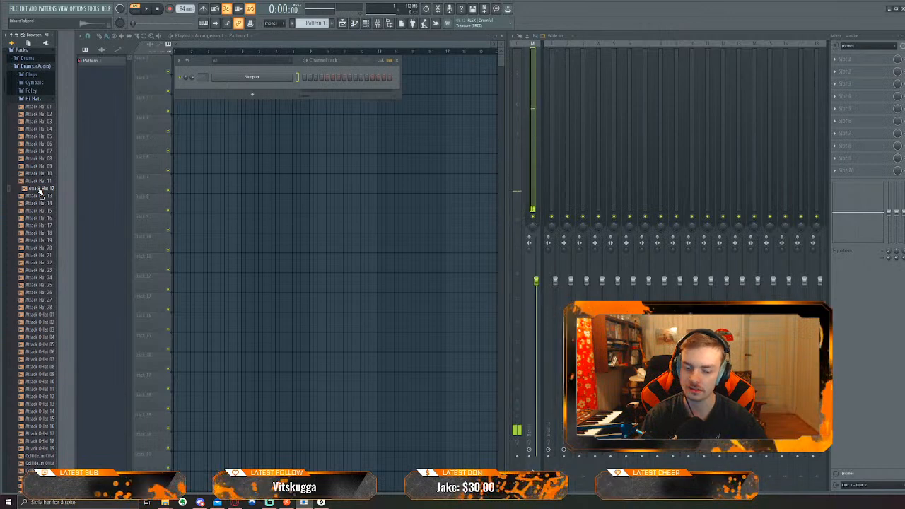
Step through the Attack Hat samples after Attack Hat 12 one by one to compare their sounds
key(Down)
key(Down)
key(Down)
key(Down)
key(Down)
key(Down)
key(Down)
key(Down)
key(Down)
key(Down)
key(Down)
key(Down)
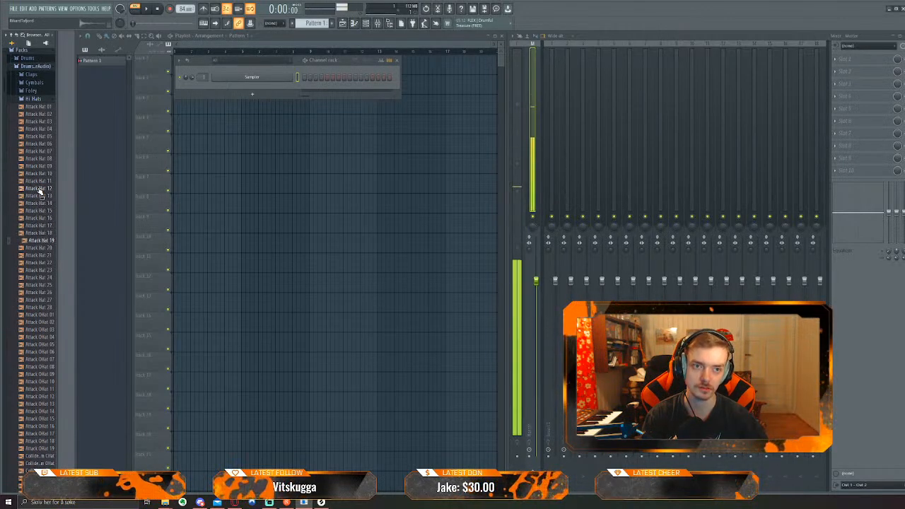
key(Up)
key(Up)
key(Up)
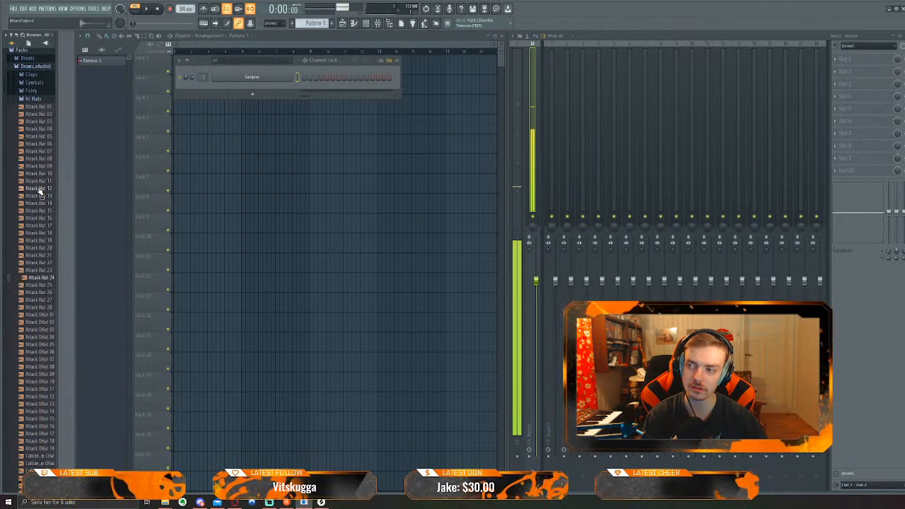
key(Down)
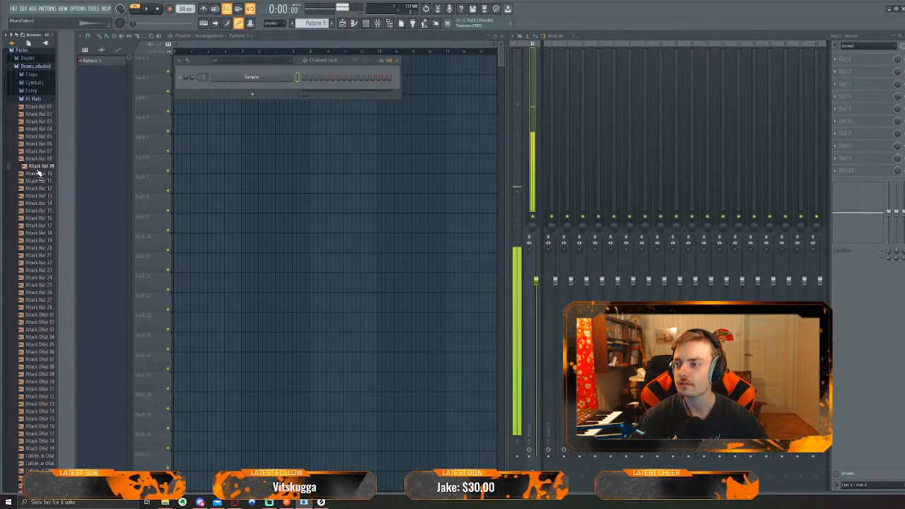
Audition the samples in sequence from Attack Hat 09 onward into the Attack OHat sounds
key(Down)
key(Down)
key(Down)
key(Down)
key(Down)
key(Down)
key(Down)
key(Down)
key(Down)
key(Down)
key(Down)
key(Down)
key(Down)
key(Down)
key(Down)
key(Down)
key(Down)
key(Down)
key(Down)
key(Down)
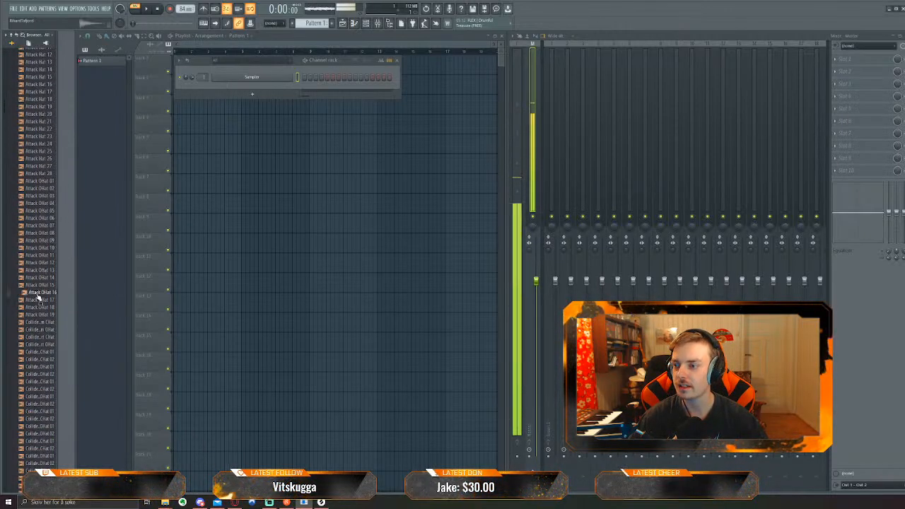
Audition the Collider hi-hat samples around Collider Stack CHat 02, replaying that sample
click(38, 256)
click(39, 277)
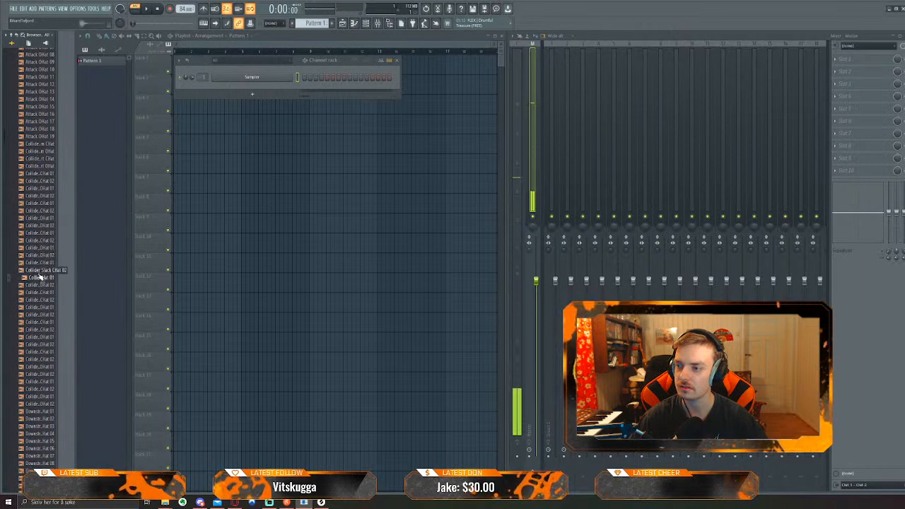
click(39, 270)
click(39, 257)
click(40, 263)
click(39, 271)
click(40, 271)
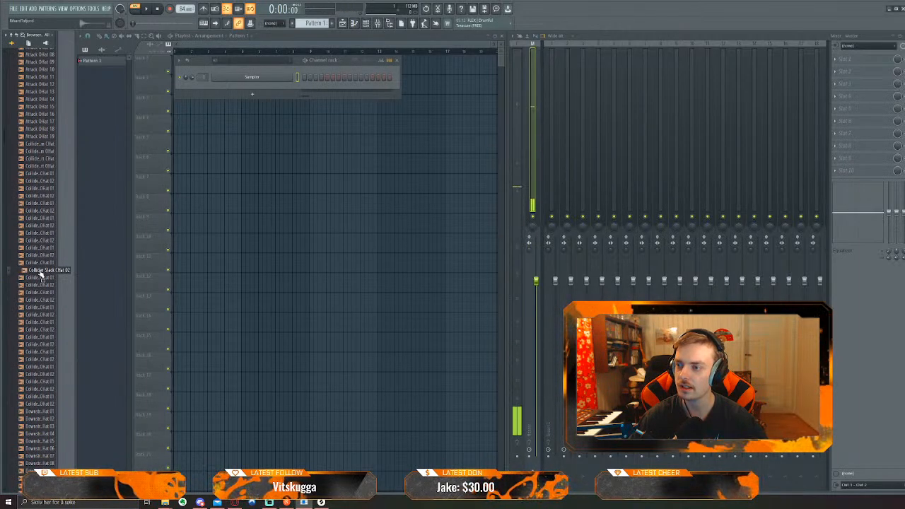
Audition the Collider Stack CHat 02 sample again and add it to the channel rack as a new channel
click(40, 273)
click(39, 277)
click(41, 273)
drag(40, 272, 239, 84)
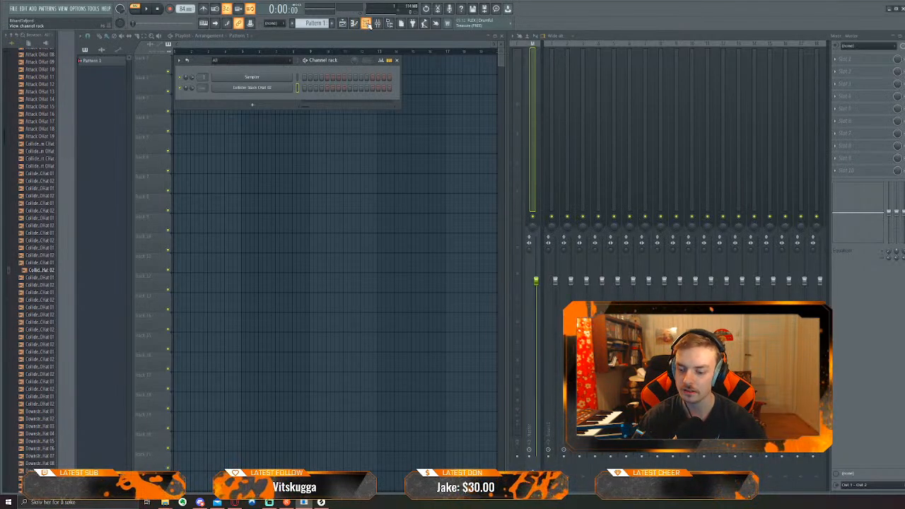
Hide and show the channel rack several times
key(F6)
key(F6)
key(F6)
key(F6)
key(F6)
key(F6)
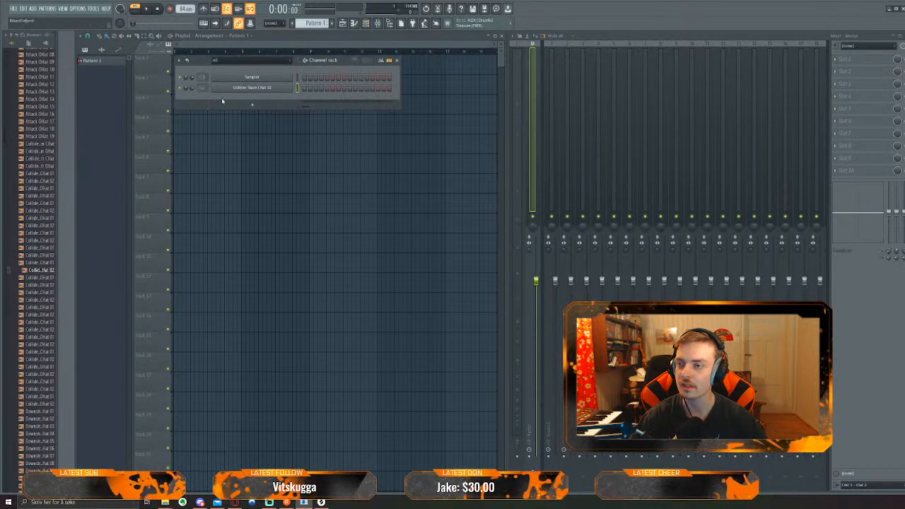
Route the Collider Stack CHat 02 channel to mixer track 2
scroll(202, 87, up, 2)
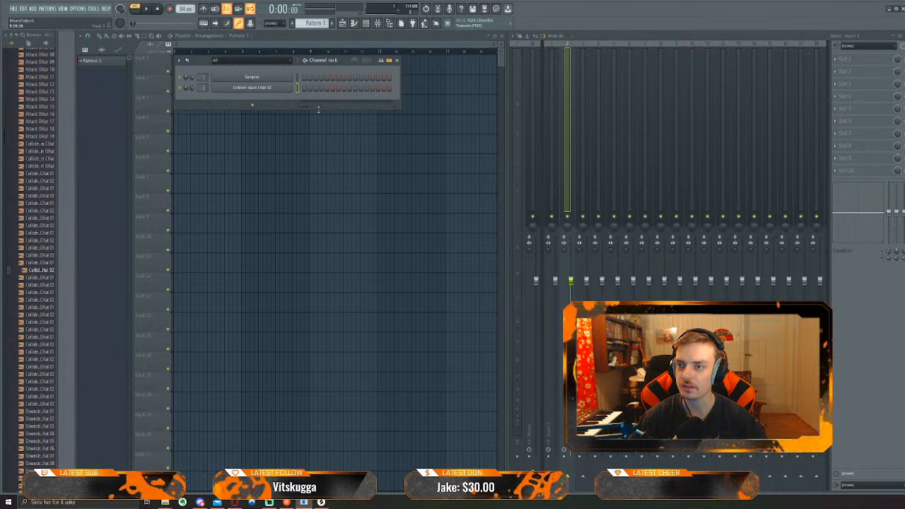
click(251, 62)
click(249, 63)
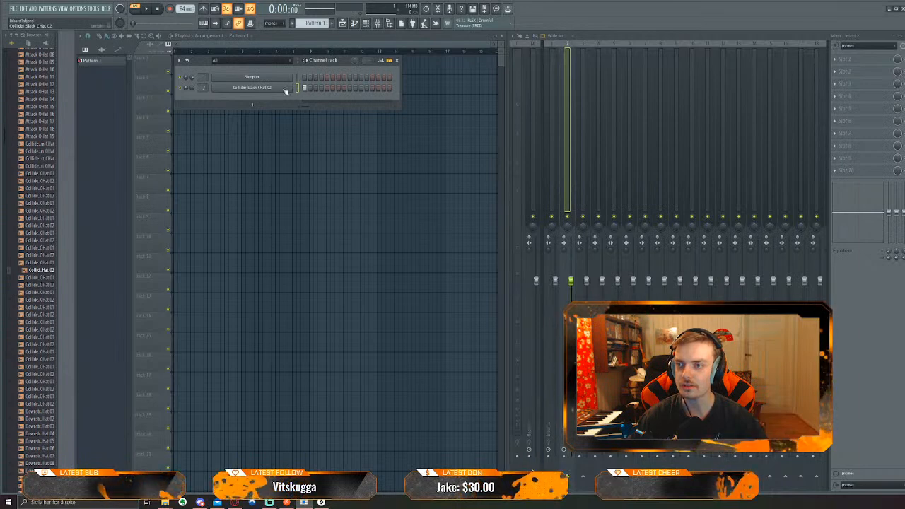
Enter hat hits by hand in the Collider Stack CHat 02 step row and play the pattern
mouse_move(304, 90)
mouse_down()
mouse_move(389, 90)
mouse_move(305, 90)
mouse_up()
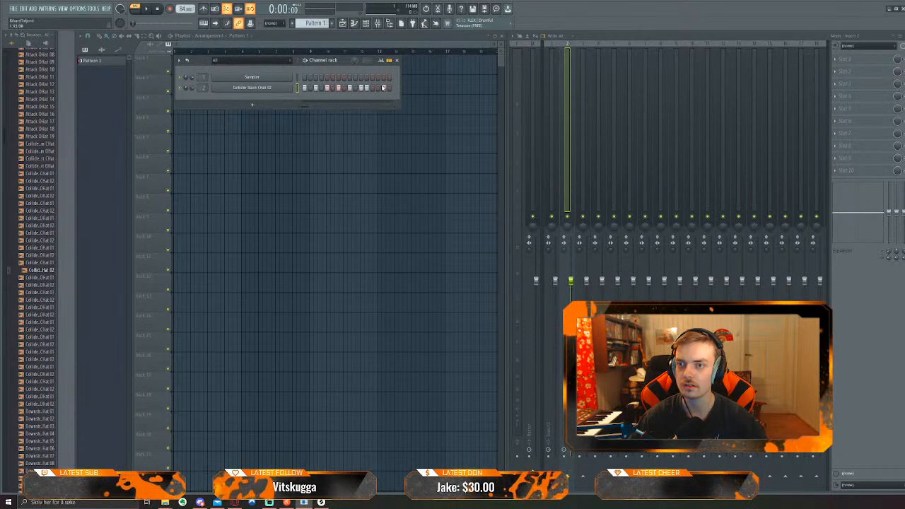
key(space)
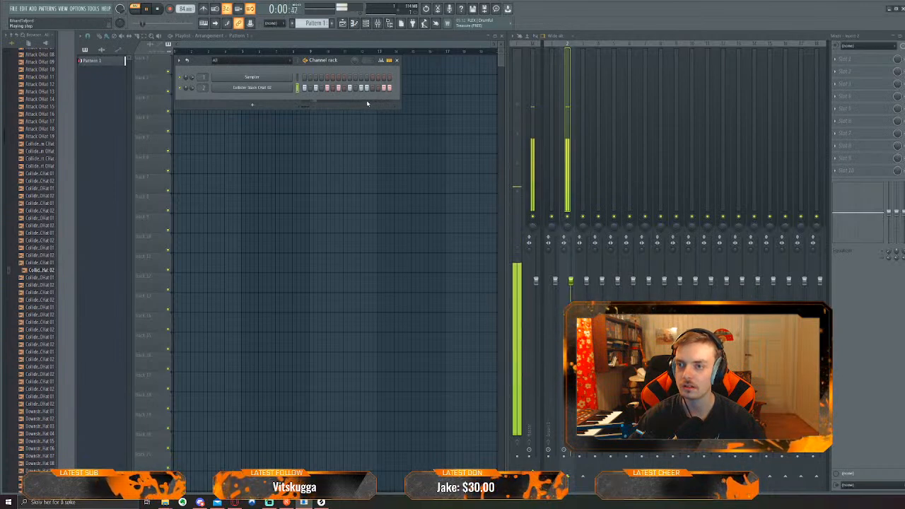
key(space)
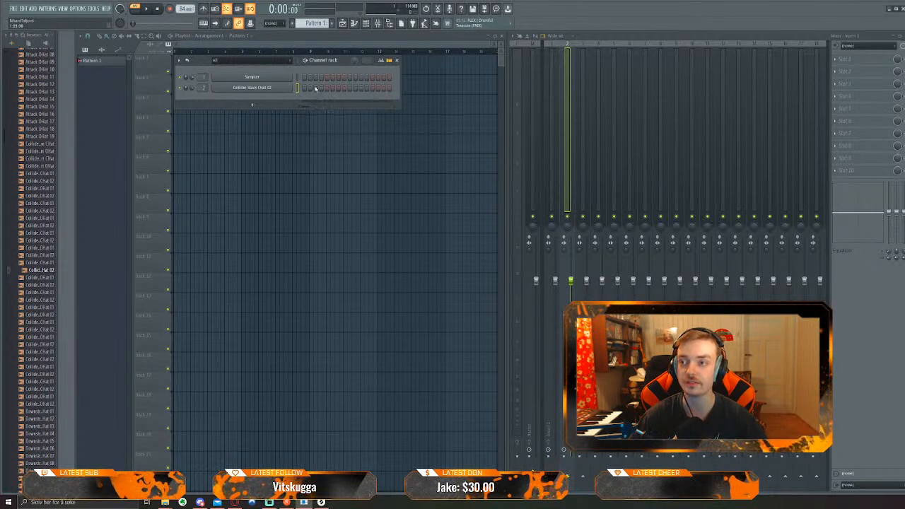
Fill every second step of the Collider Stack CHat 02 channel and play the pattern
right_click(239, 89)
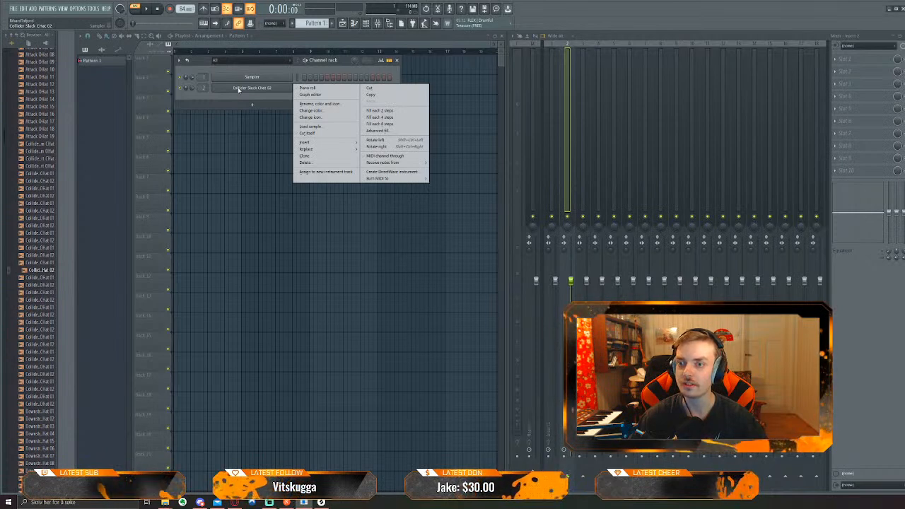
click(386, 111)
key(space)
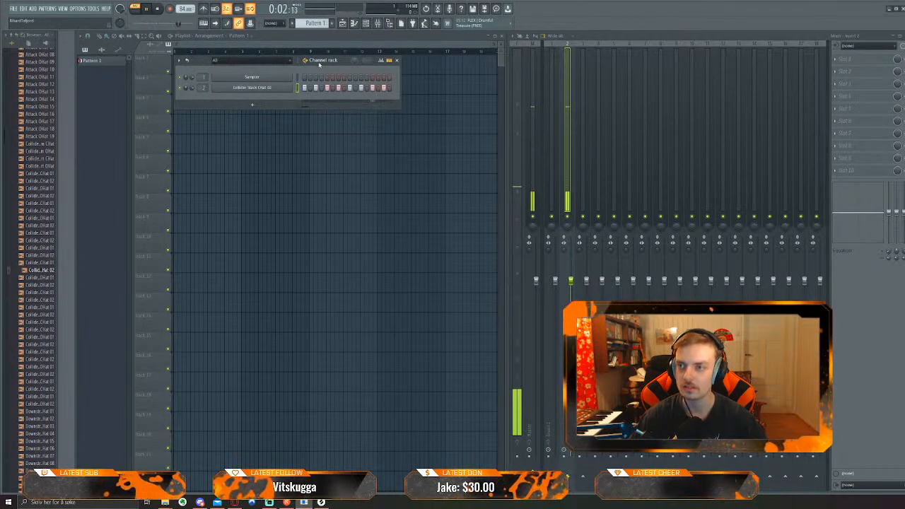
Place two Pattern 1 clips back to back at the start of Track 1 and play the arrangement in song mode
drag(346, 63, 344, 211)
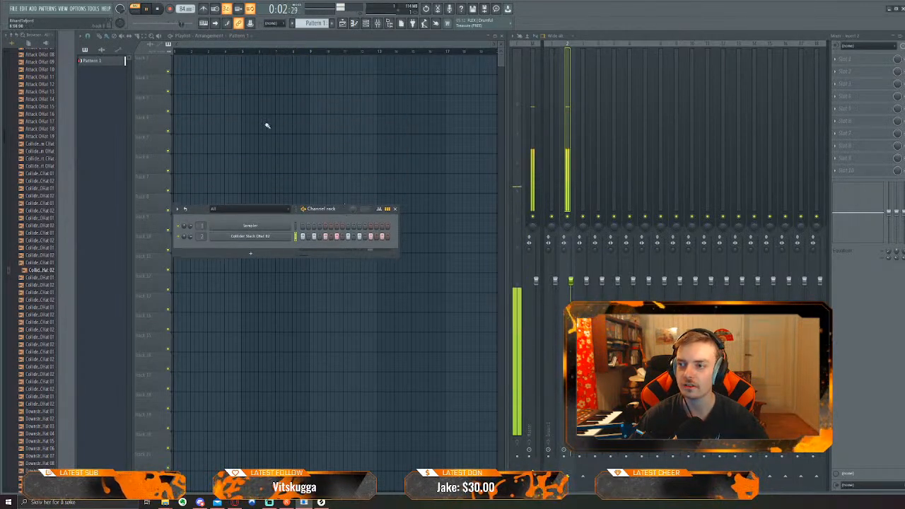
click(174, 65)
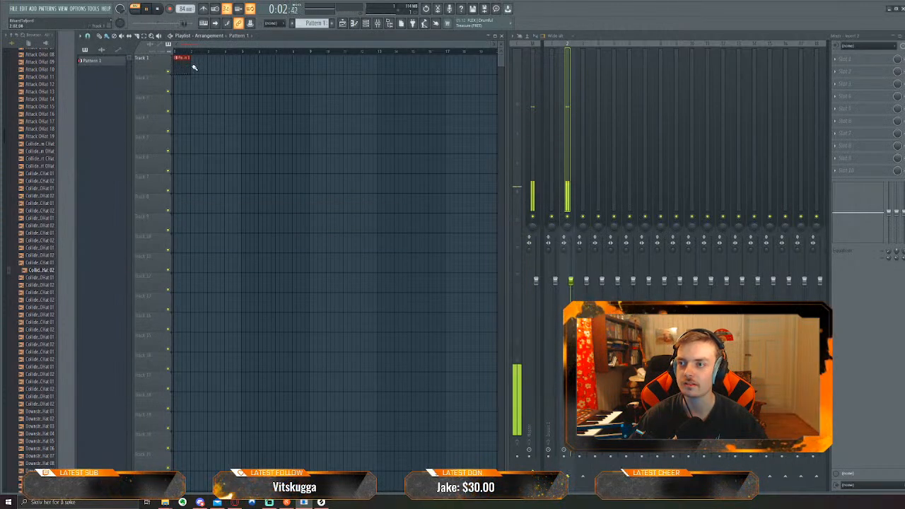
click(193, 65)
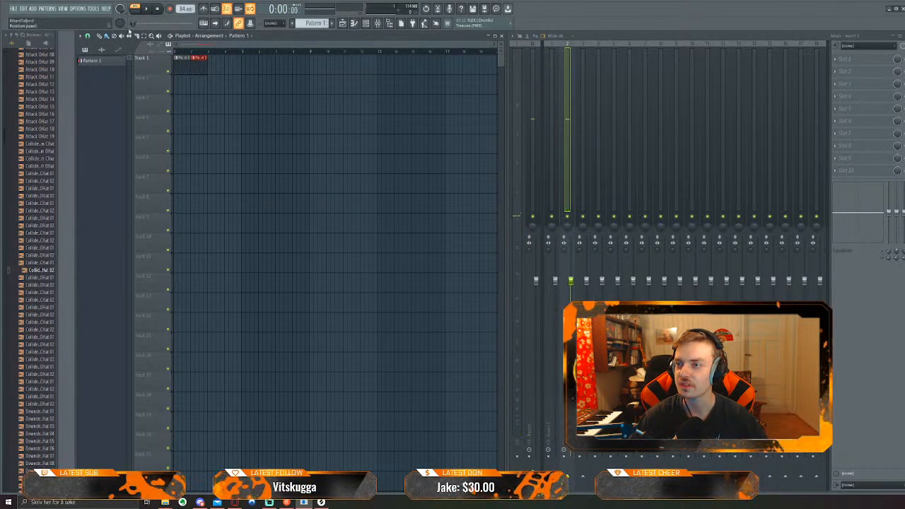
click(140, 12)
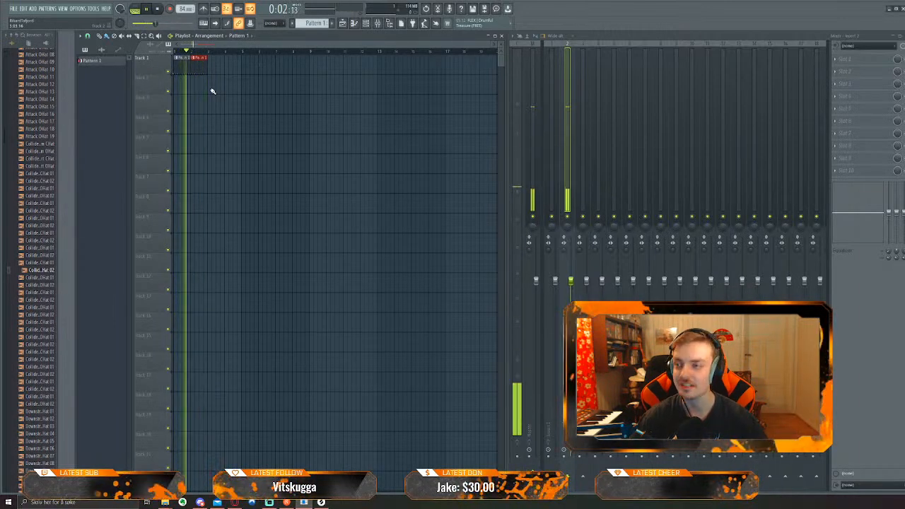
key(space)
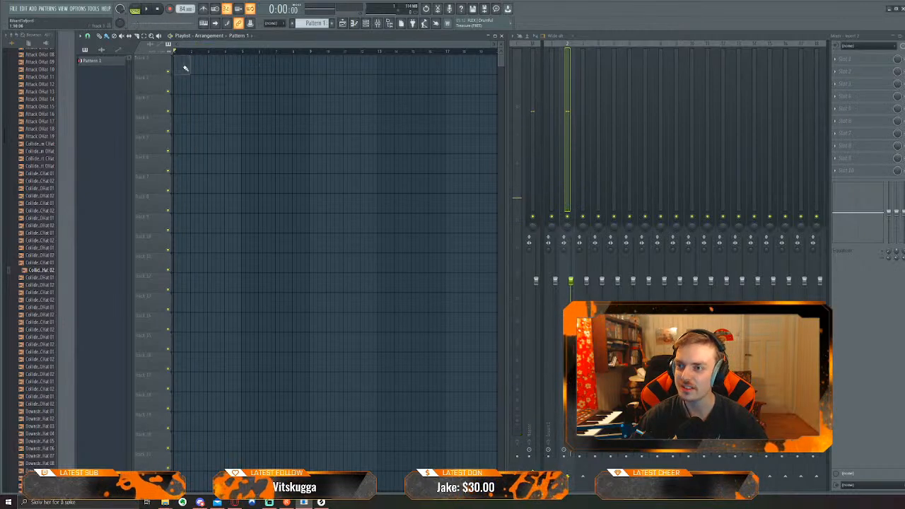
Show the channel rack and rename Pattern 1 as Hi hat
scroll(21, 191, up, 10)
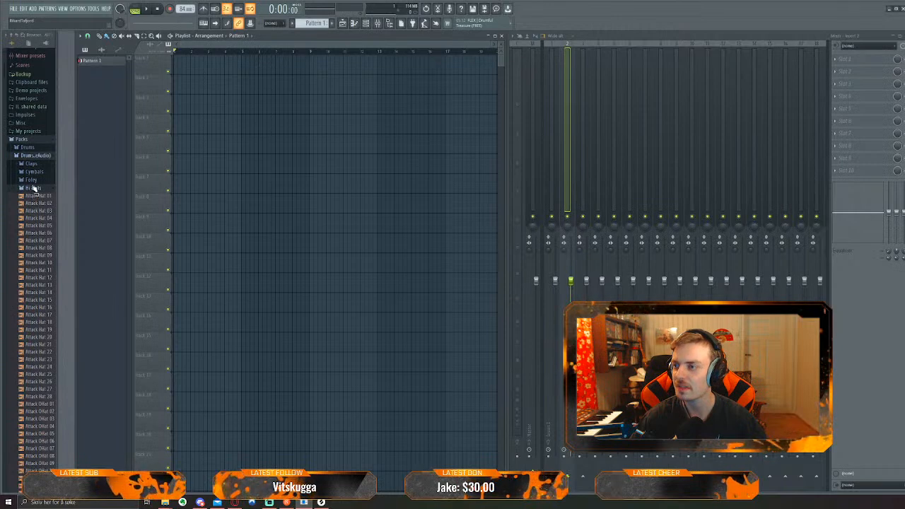
click(105, 62)
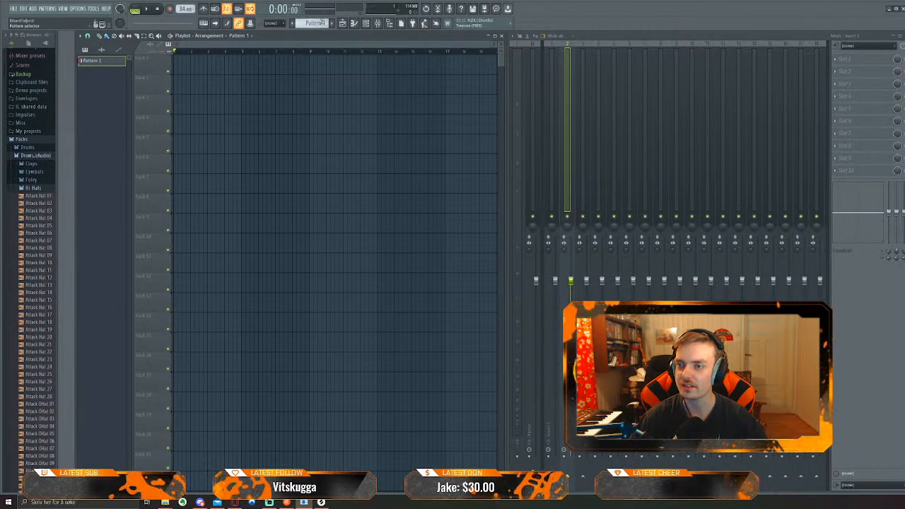
click(367, 26)
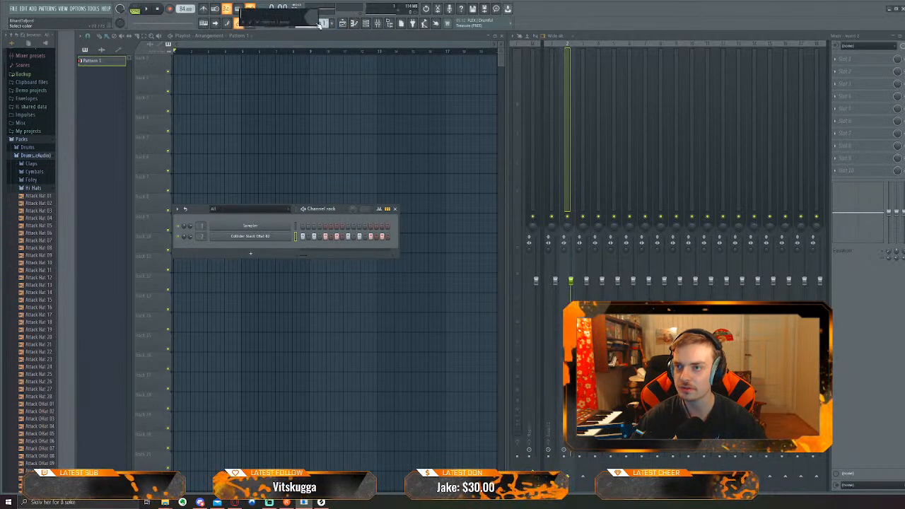
click(317, 23)
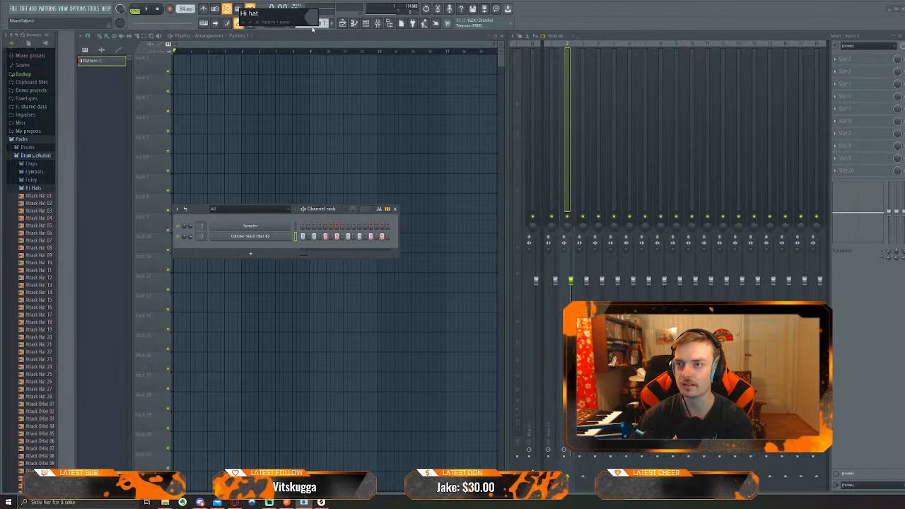
key(Return)
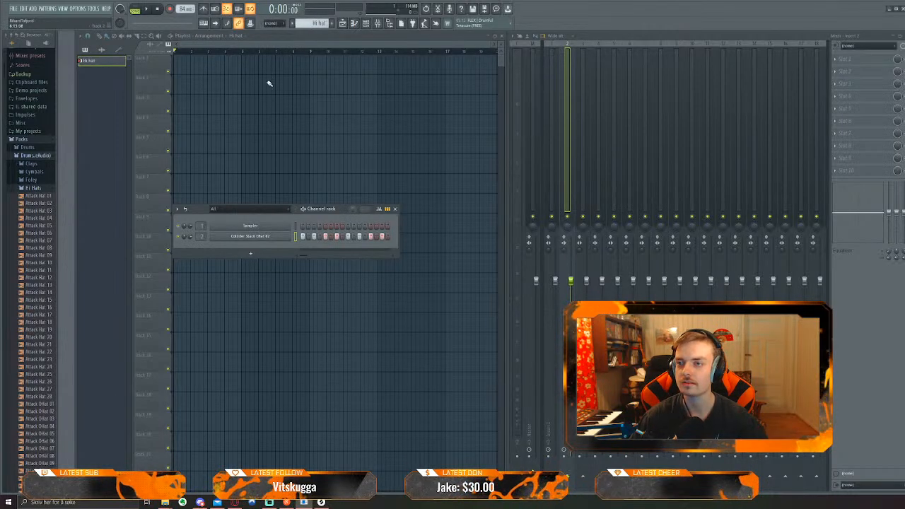
Place four consecutive Hi hat clips on Track 1 from the start of the playlist
click(180, 65)
scroll(185, 64, up, 4)
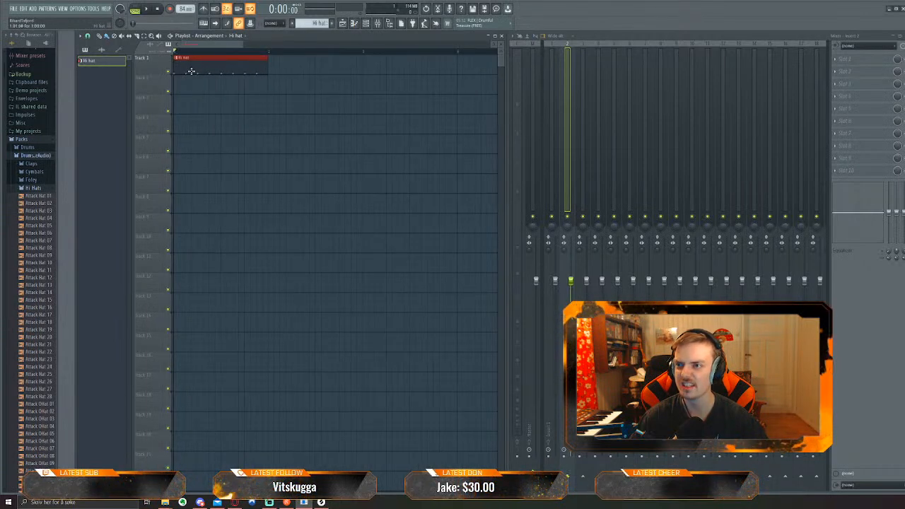
scroll(241, 92, down, 2)
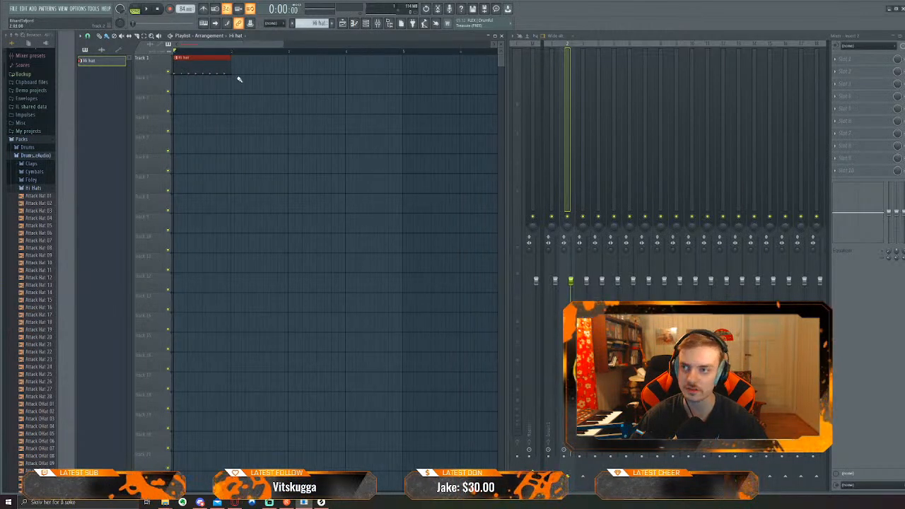
drag(233, 65, 331, 62)
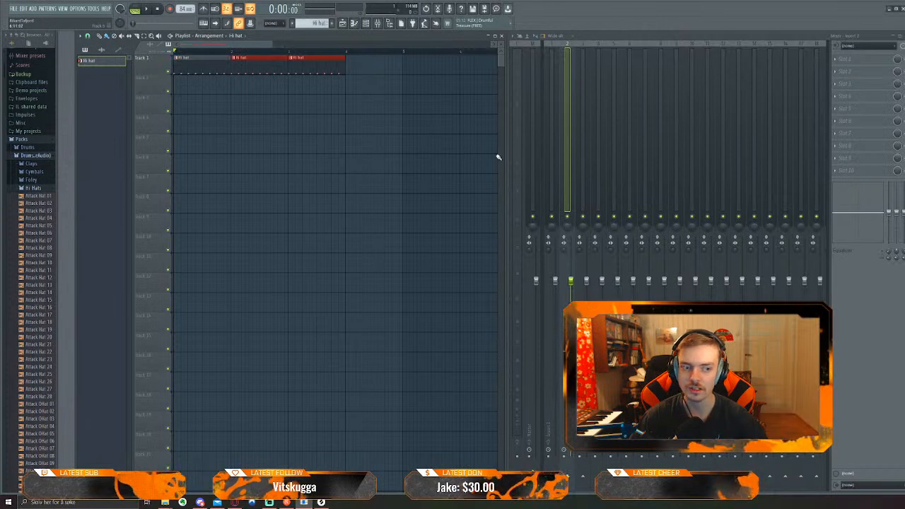
click(349, 71)
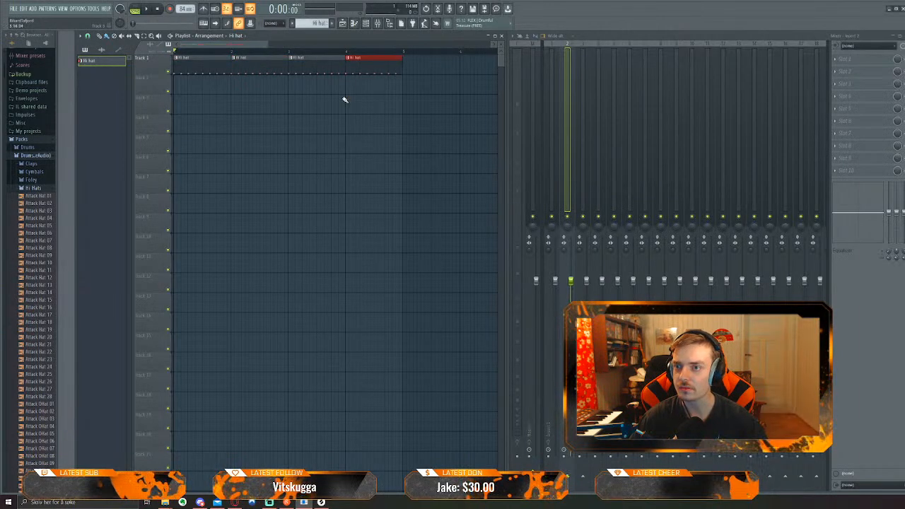
Remove the last Hi hat clip in the row on Track 1
scroll(339, 85, down, 3)
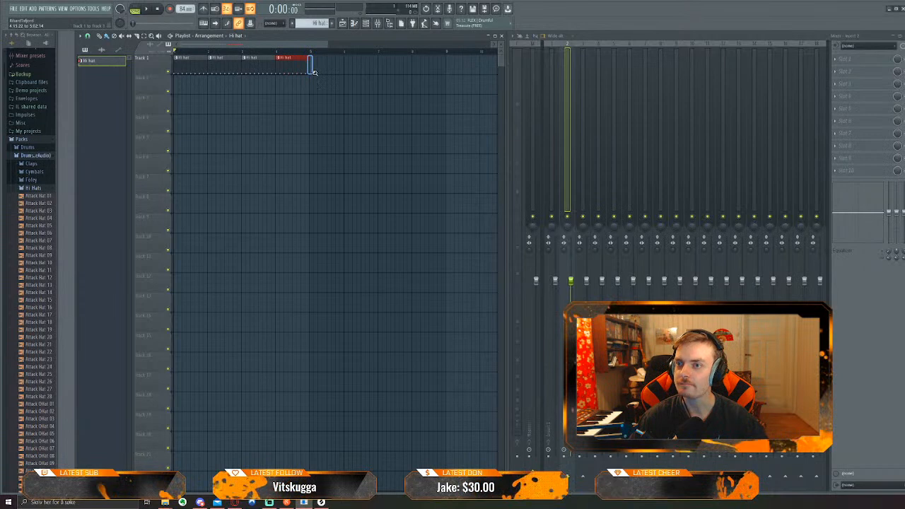
drag(312, 73, 312, 71)
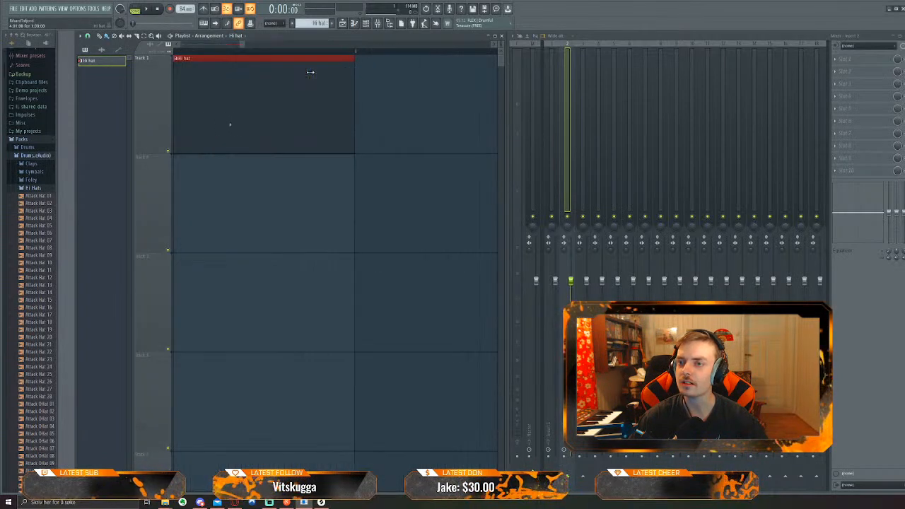
right_click(317, 148)
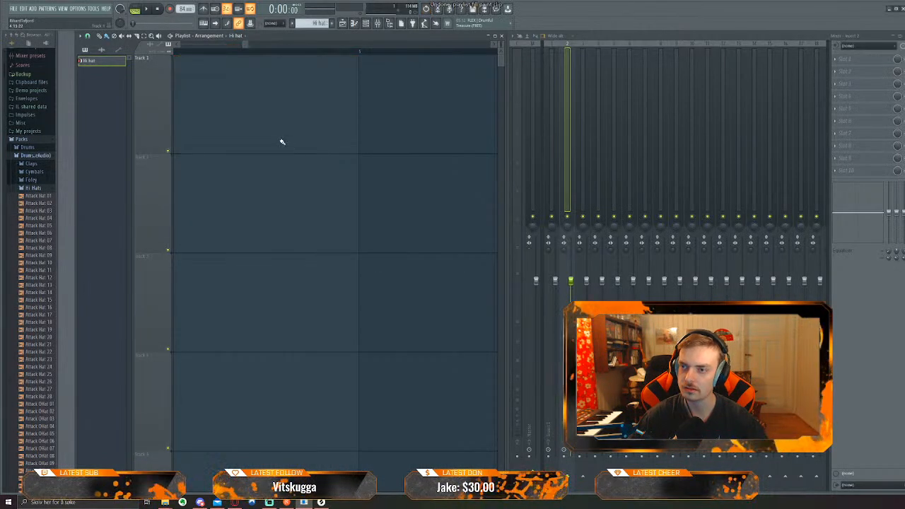
Delete the three remaining Hi hat clips from Track 1 of the playlist
scroll(245, 140, down, 5)
scroll(236, 135, down, 5)
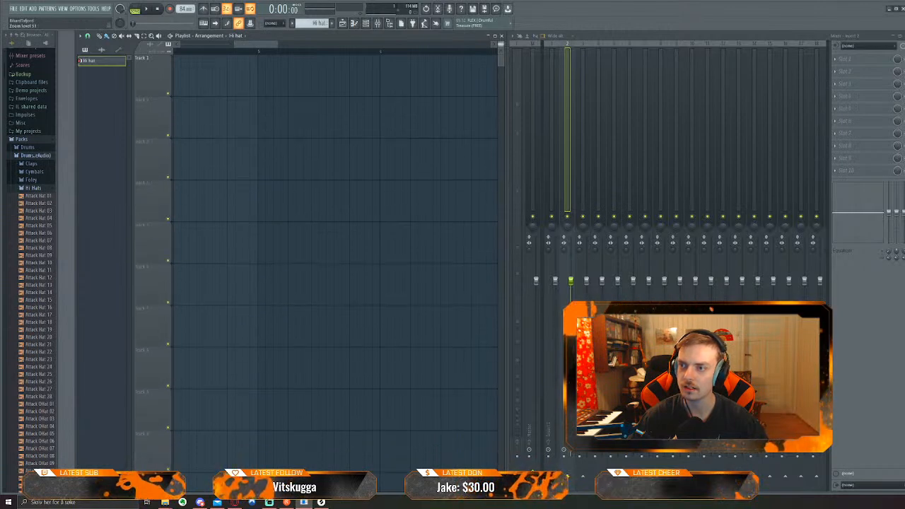
scroll(276, 146, up, 4)
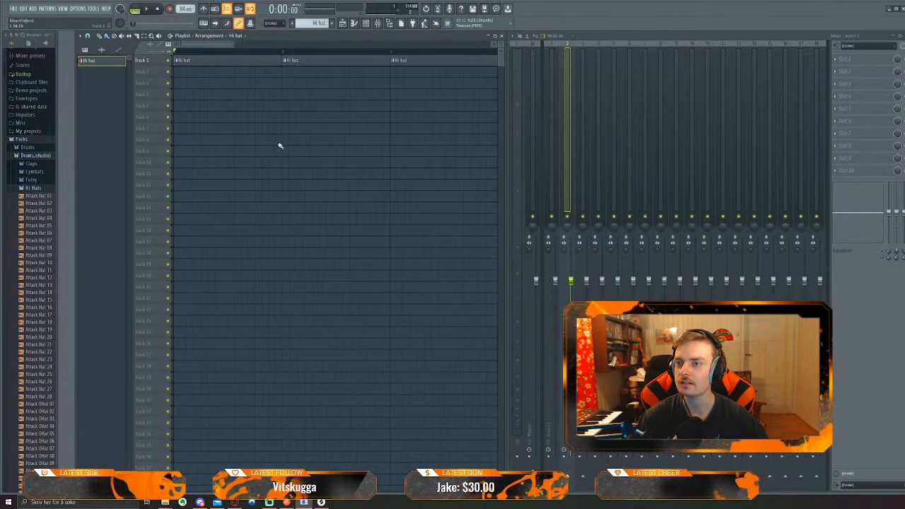
scroll(240, 116, up, 4)
scroll(227, 117, down, 3)
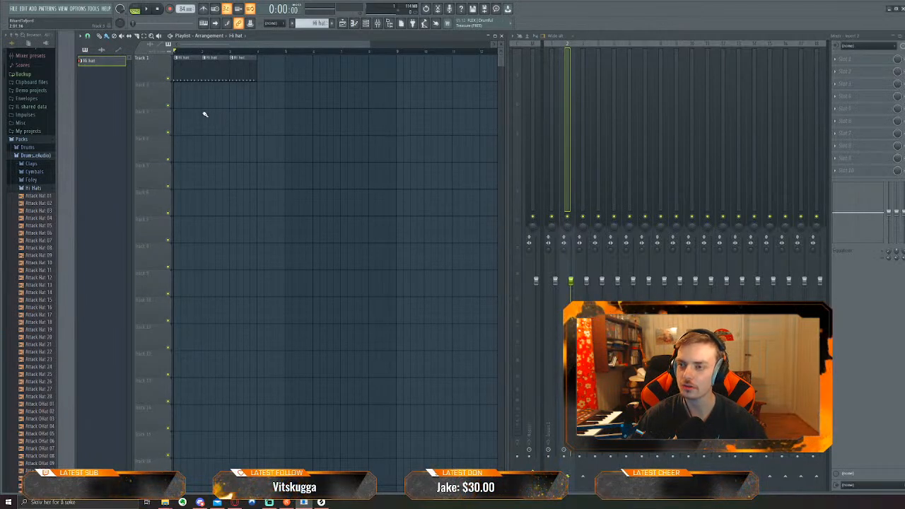
drag(211, 112, 287, 86)
scroll(297, 166, down, 4)
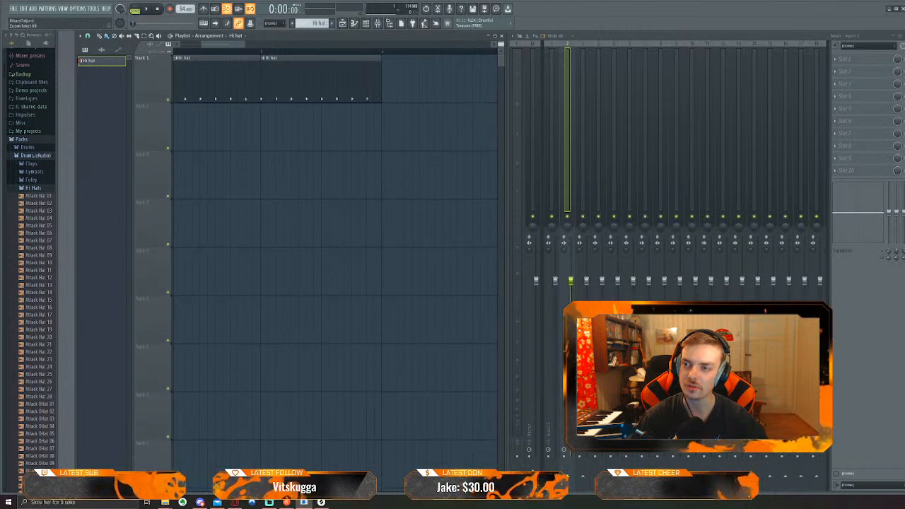
scroll(238, 134, down, 4)
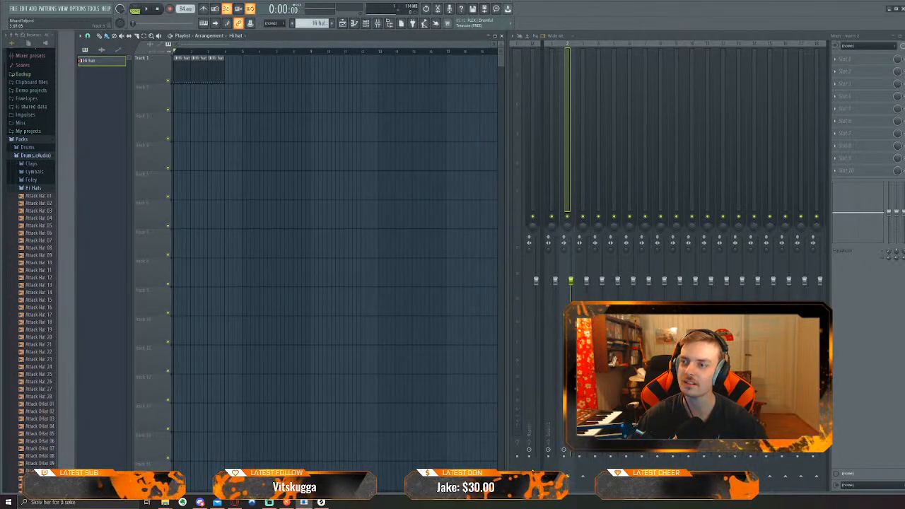
scroll(232, 131, down, 3)
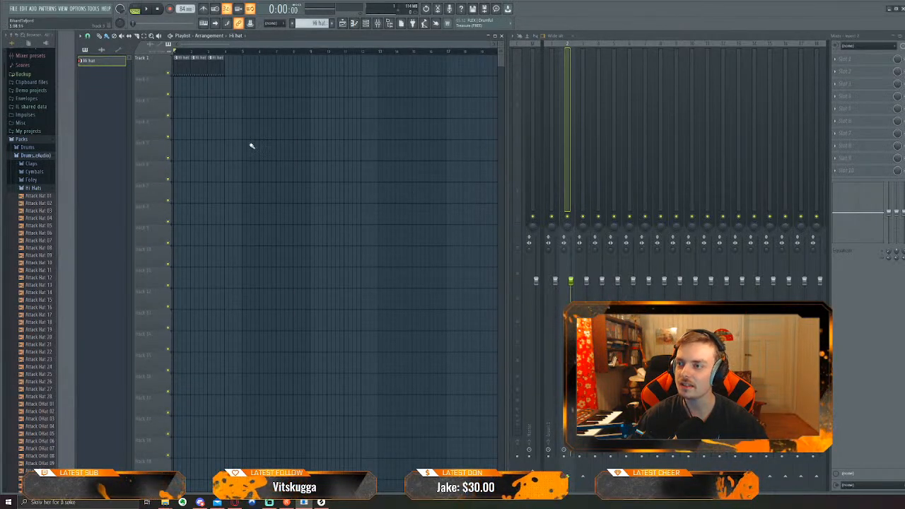
right_click(226, 72)
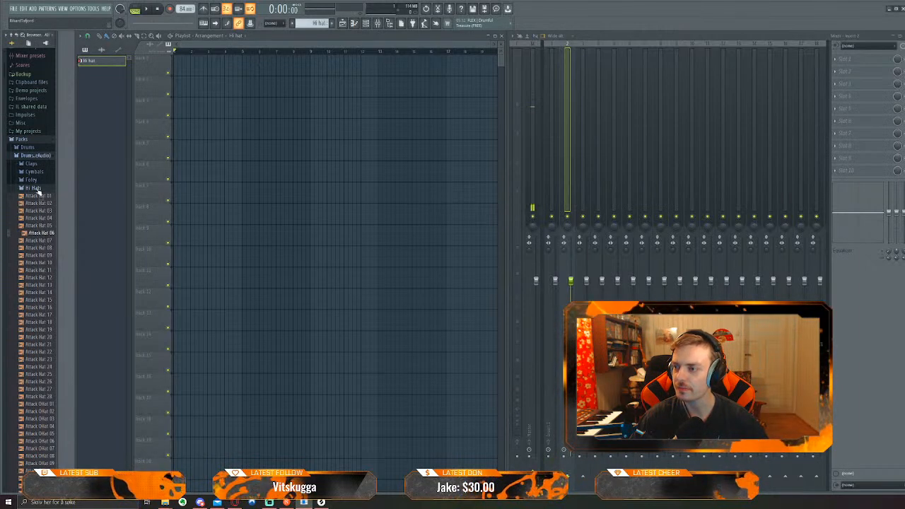
Collapse the Hi Hats folder, audition MA Bottle Rattle 02 in the Foley folder, and collapse Foley again
click(32, 188)
click(31, 225)
click(37, 262)
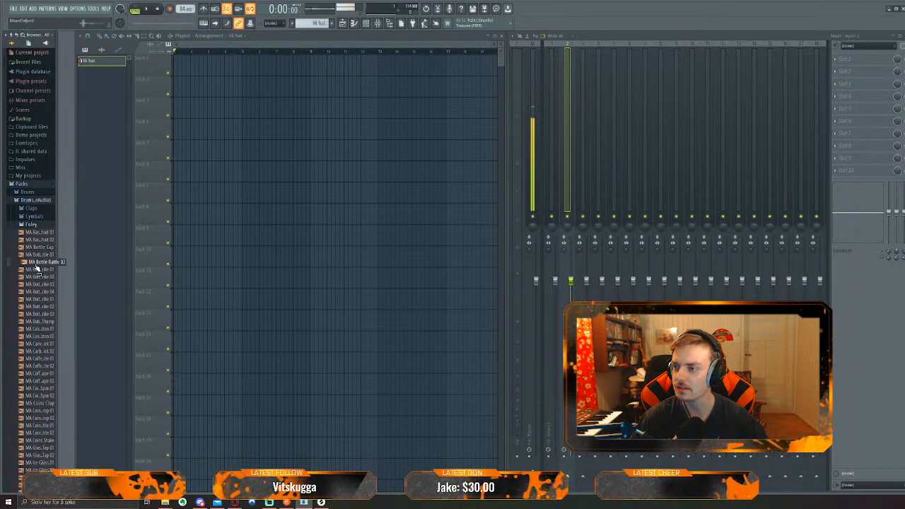
click(44, 225)
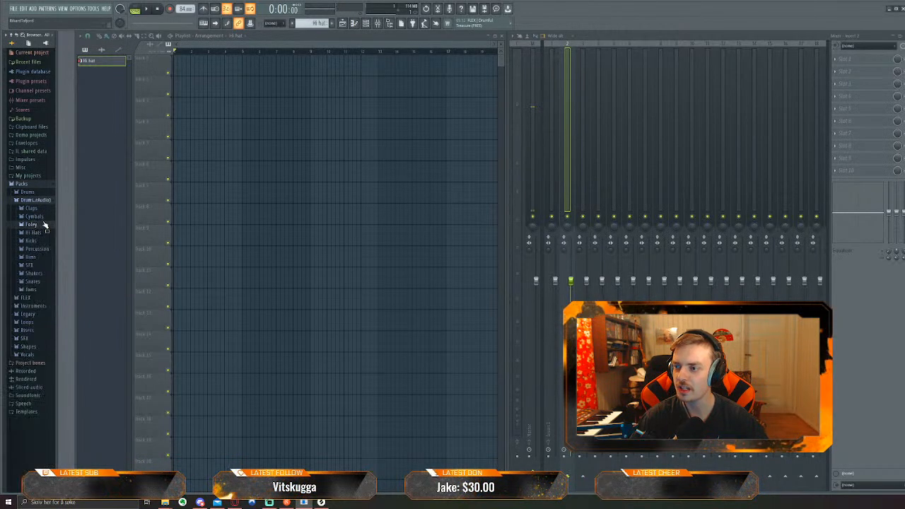
Audition samples in the Cymbals folder and then in the Claps folder of the audio drum pack, collapsing each folder
click(34, 217)
click(40, 256)
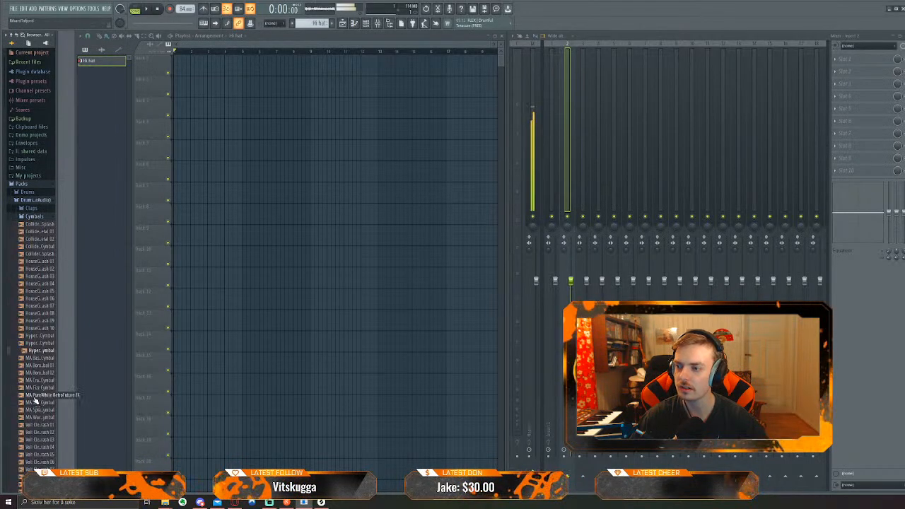
click(34, 216)
click(31, 208)
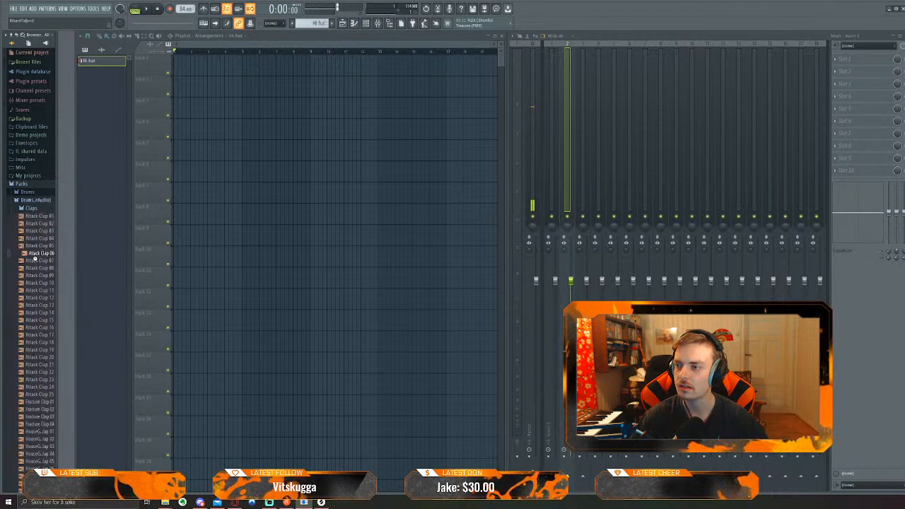
click(40, 298)
click(31, 210)
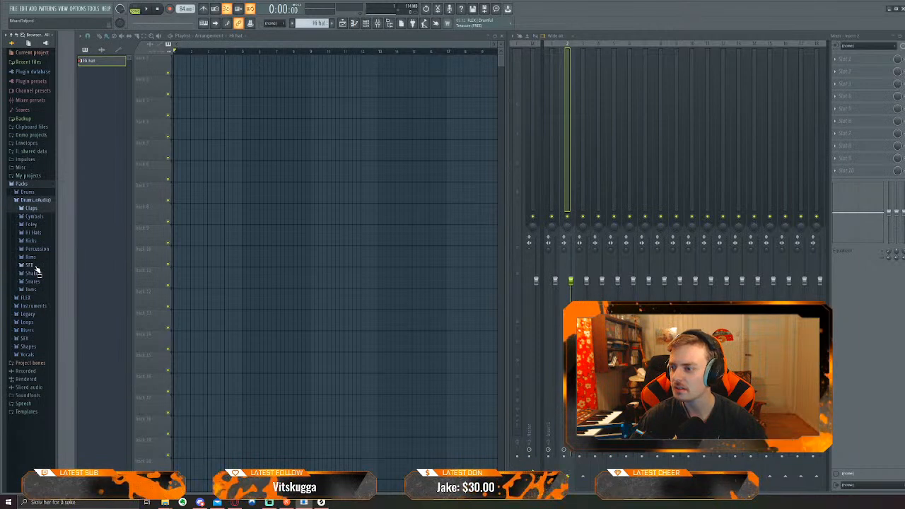
Audition closed hat and cymbal samples from a drum kit under Drums > Kits, collapse the folders, and glance through IL shared data
click(33, 193)
click(37, 224)
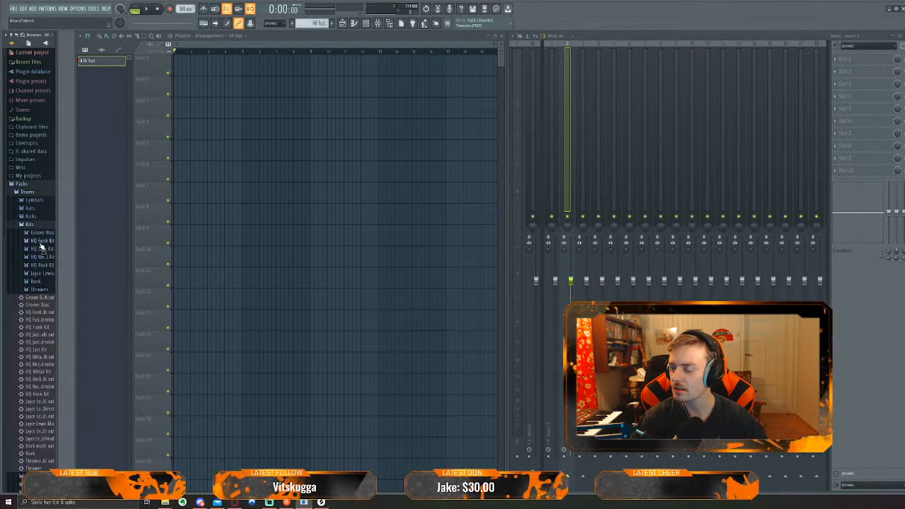
click(41, 273)
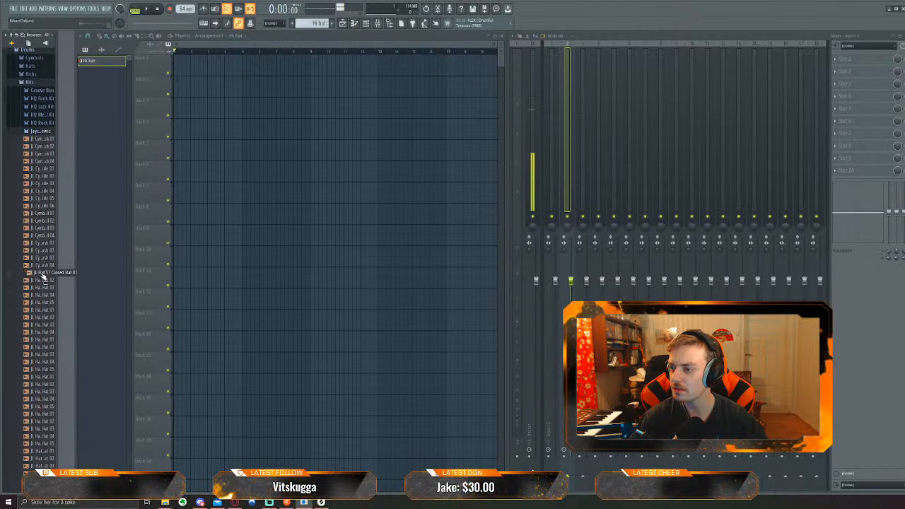
scroll(43, 183, up, 10)
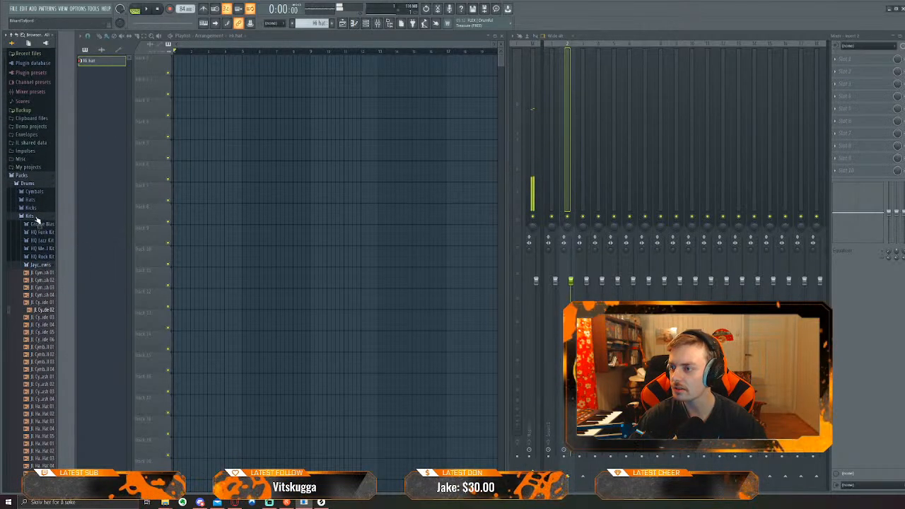
click(34, 224)
click(34, 192)
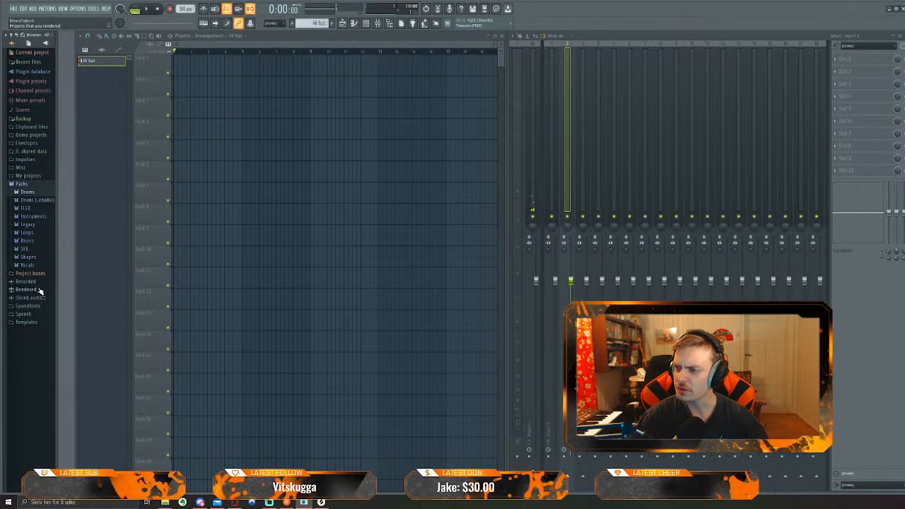
click(31, 152)
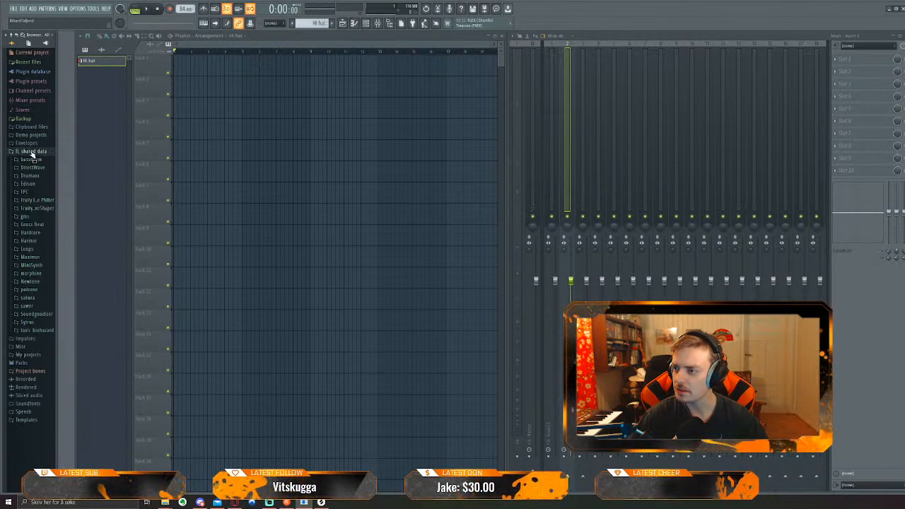
click(31, 152)
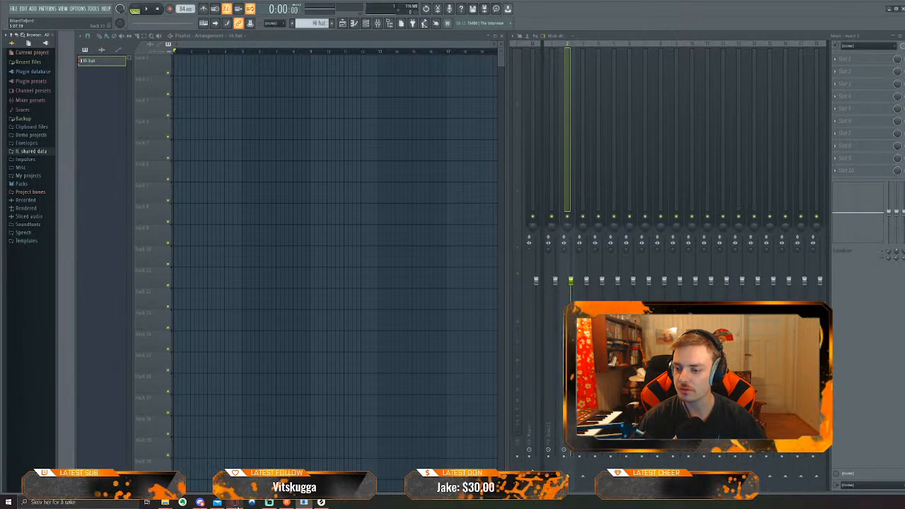
Switch to the web browser and bring up the already open Splice Sounds page
click(238, 504)
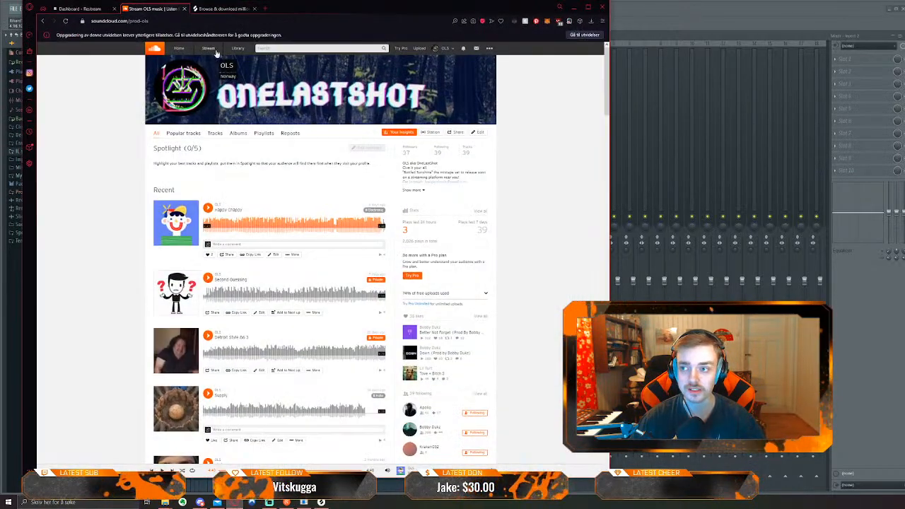
click(221, 10)
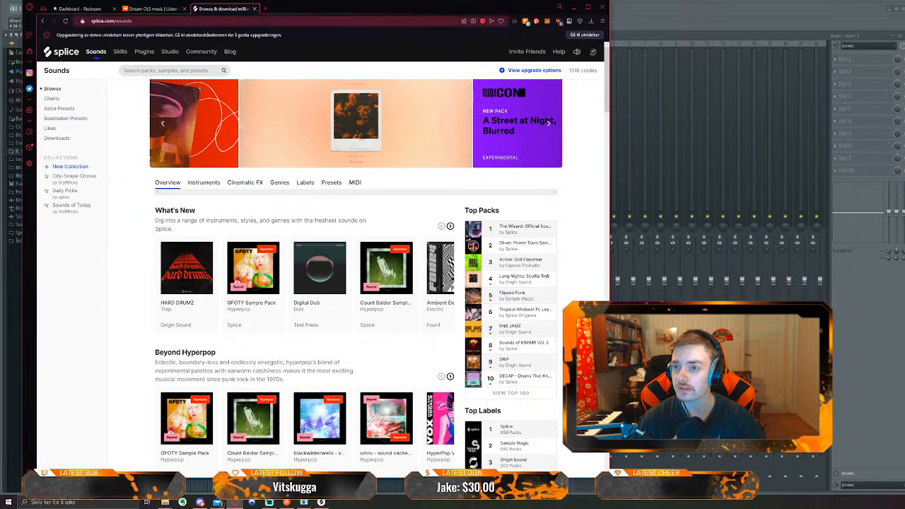
drag(313, 10, 291, 9)
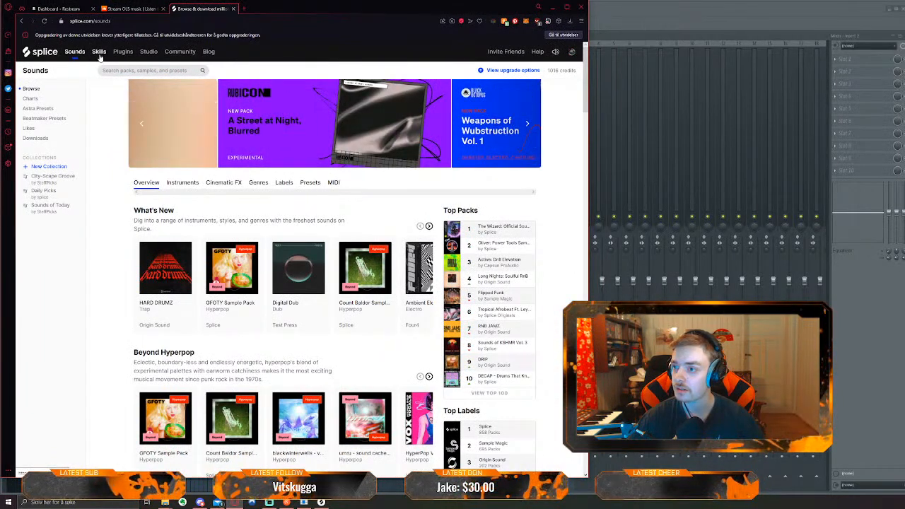
Browse the Splice samples by instrument and open the Melody category under Guitar
click(185, 184)
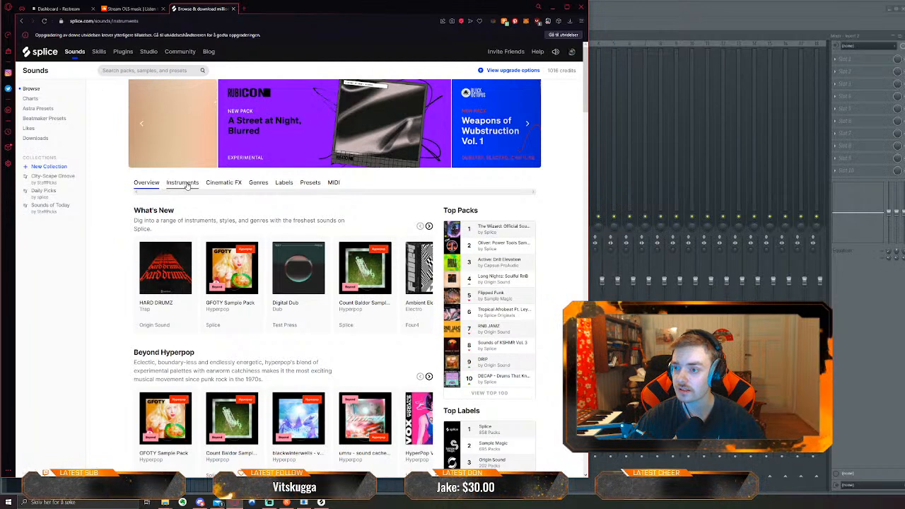
scroll(121, 204, down, 1)
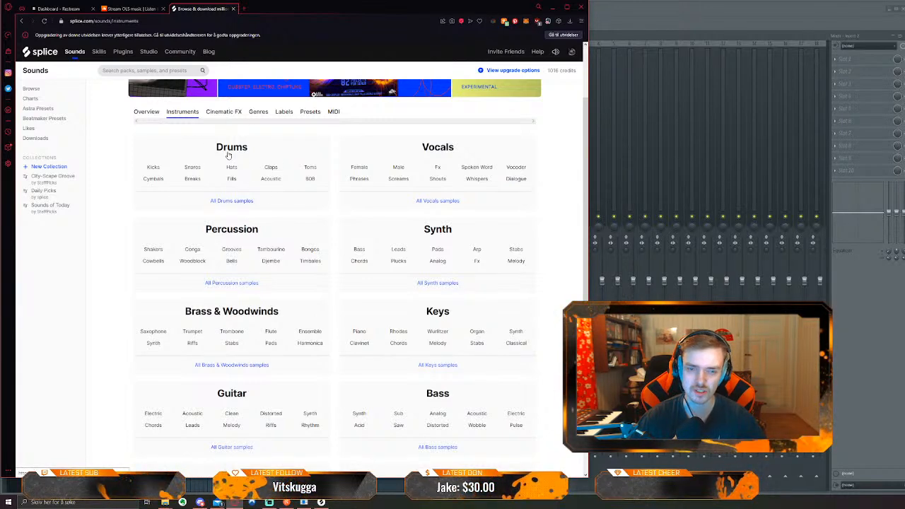
scroll(136, 222, down, 1)
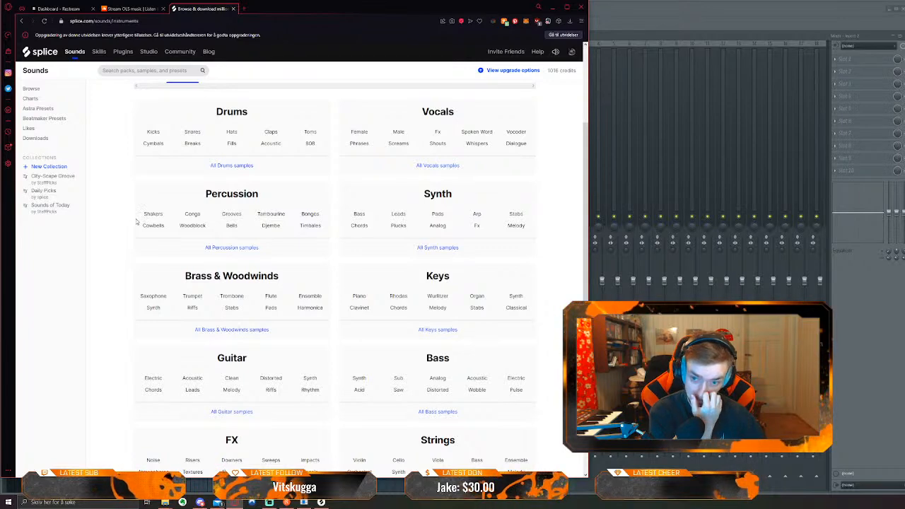
scroll(123, 230, up, 1)
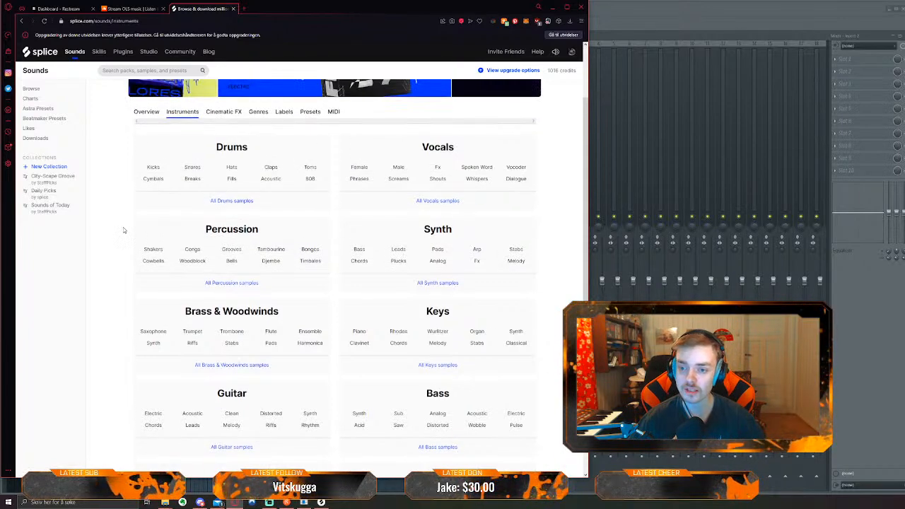
scroll(123, 227, down, 2)
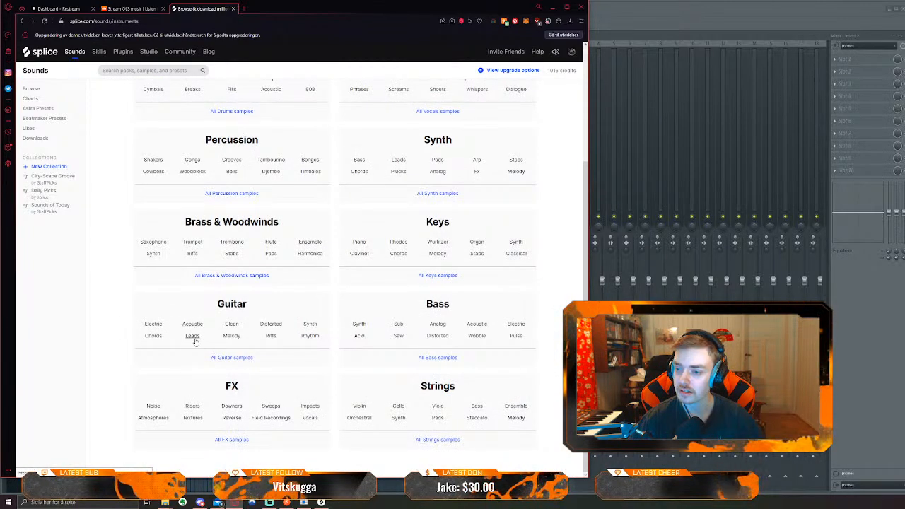
click(228, 337)
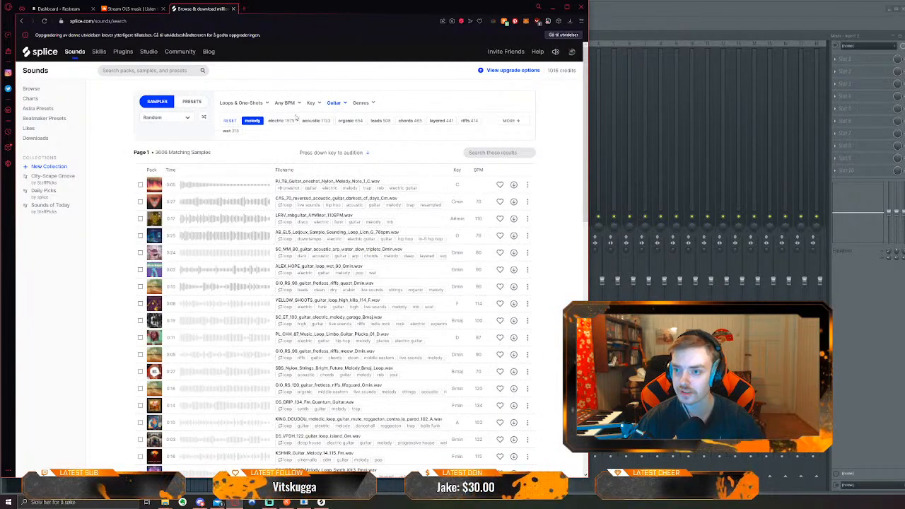
Filter the guitar melody samples to an exact tempo of 84 BPM
click(284, 102)
click(339, 114)
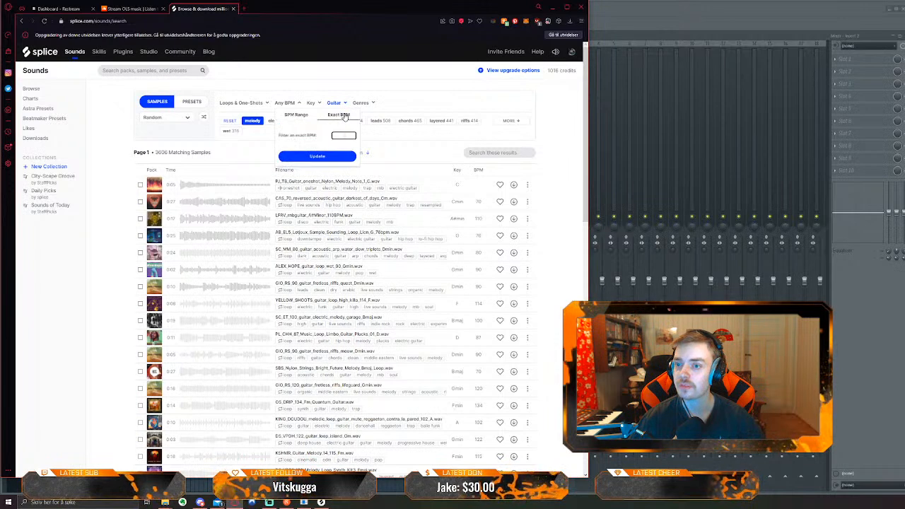
text(100)
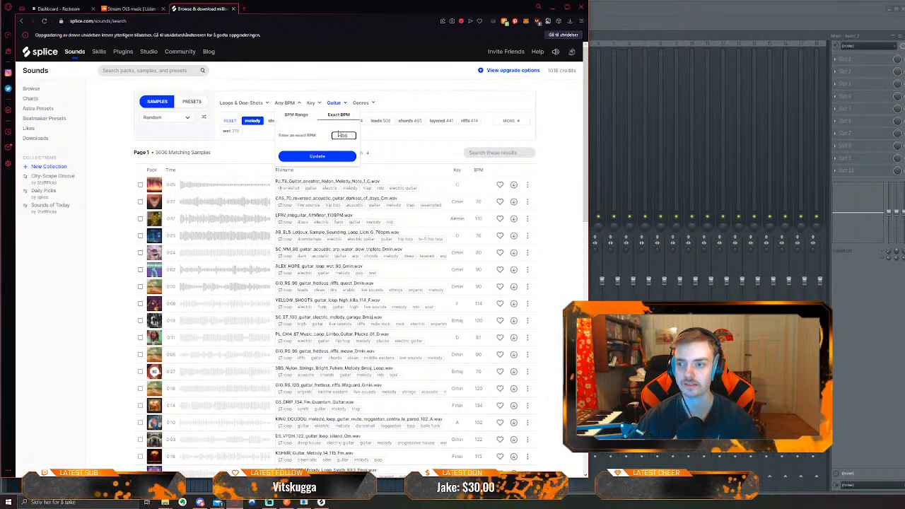
key(Return)
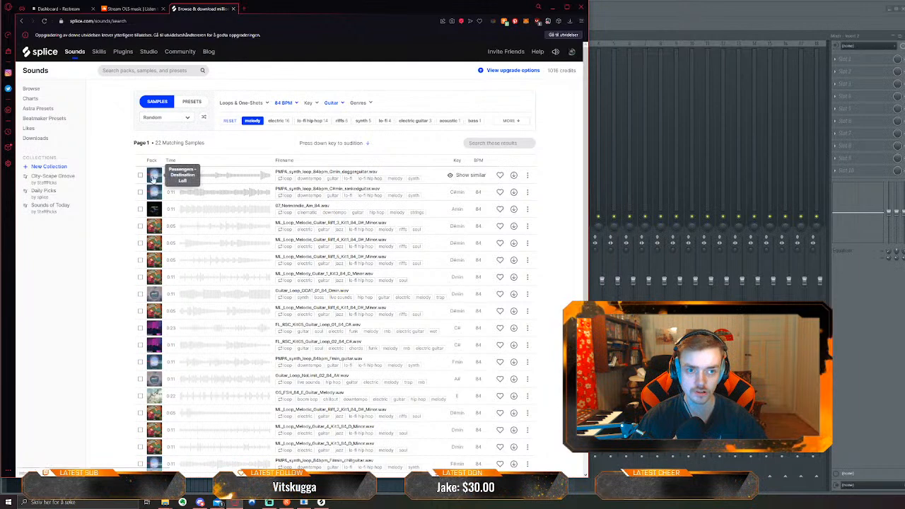
View the sorting options for the filtered guitar samples and highlight the number of matching samples
click(160, 119)
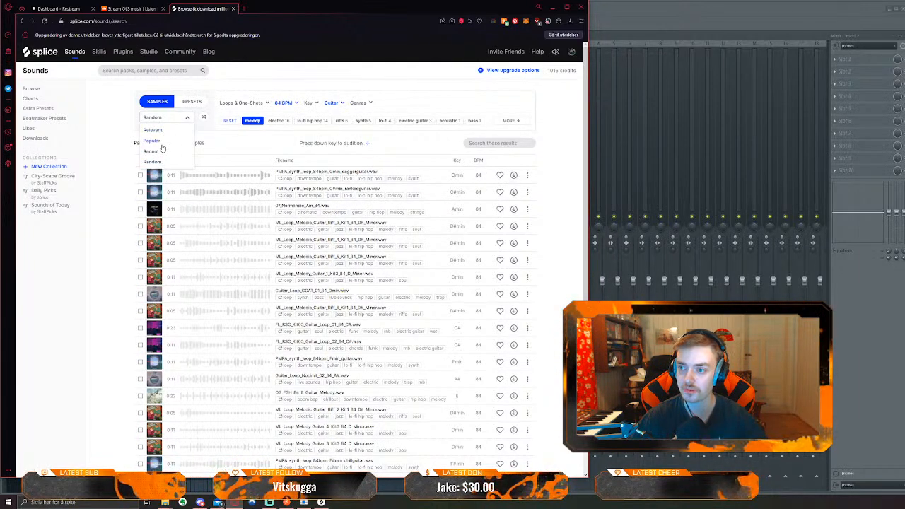
click(115, 160)
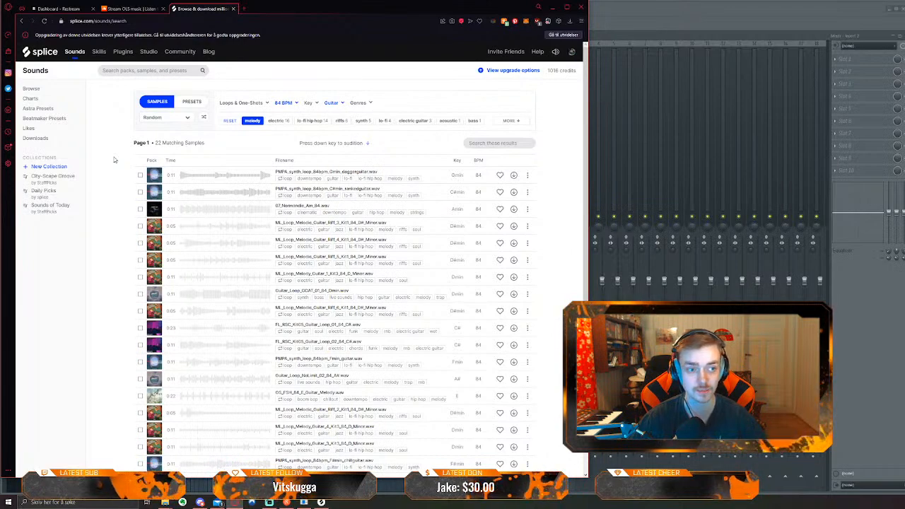
scroll(114, 160, down, 1)
scroll(127, 206, up, 1)
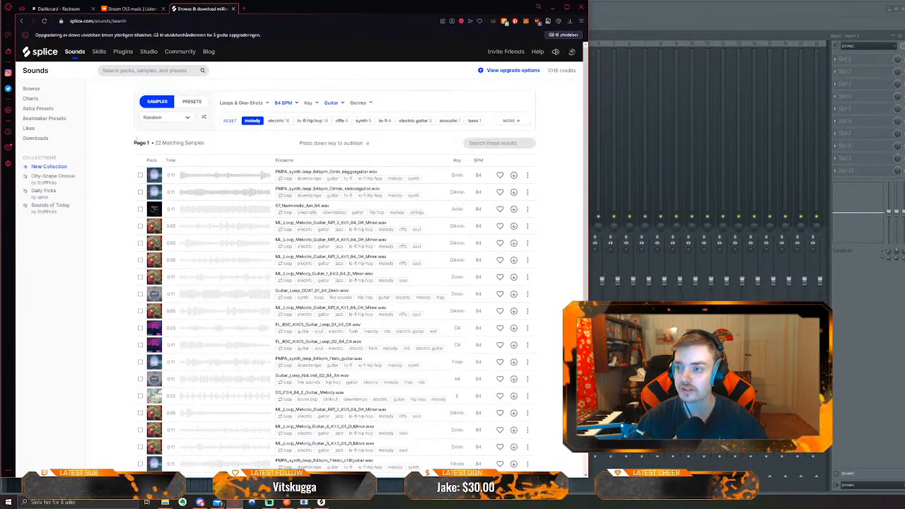
drag(156, 143, 215, 144)
click(216, 147)
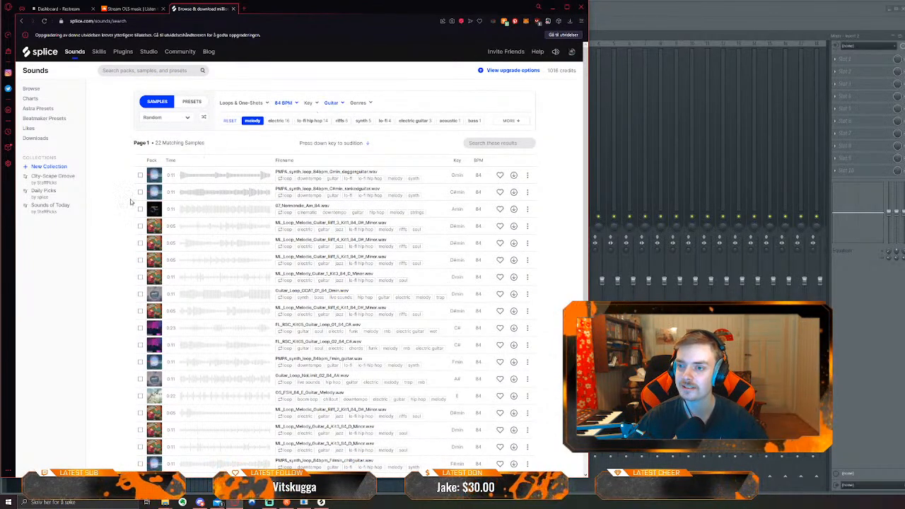
Audition the Melody_Guitar_1_Kit3 and Melodic_Guitar_Riff_3_Kit1 loops in the filtered guitar results
scroll(131, 205, down, 1)
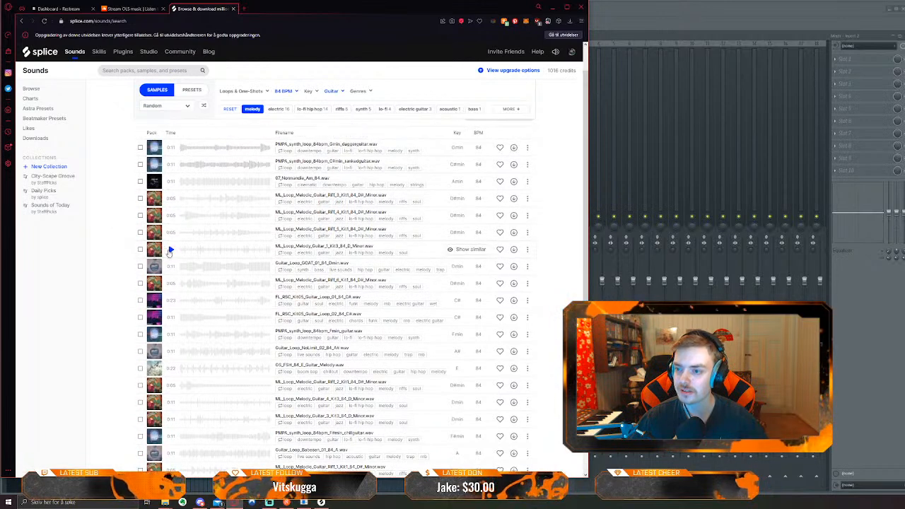
click(170, 250)
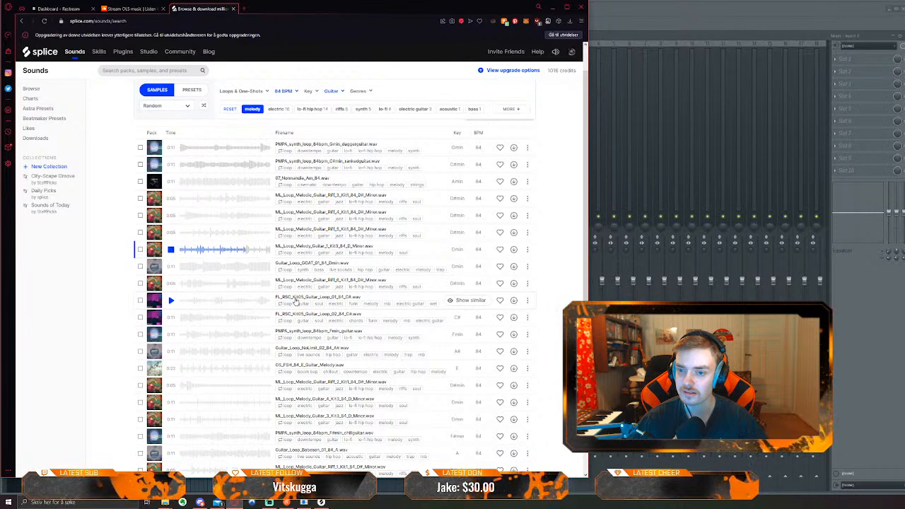
click(172, 199)
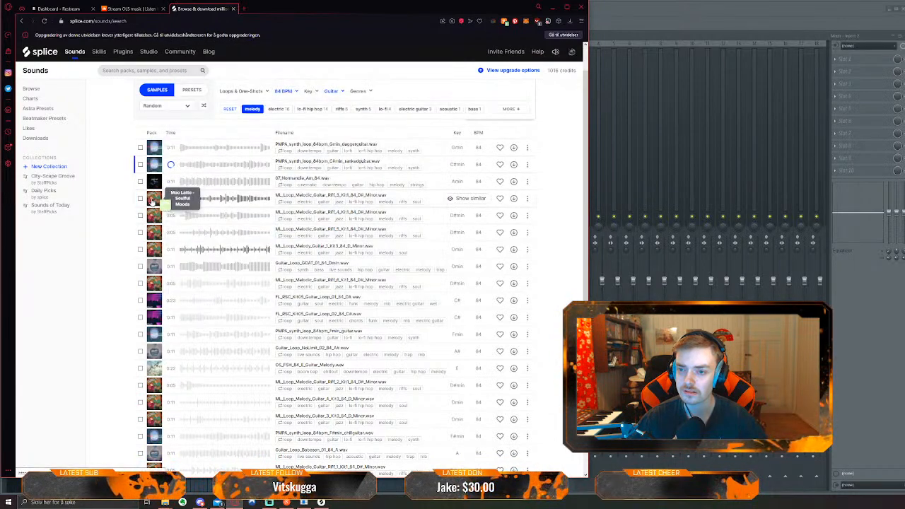
mouse_move(151, 210)
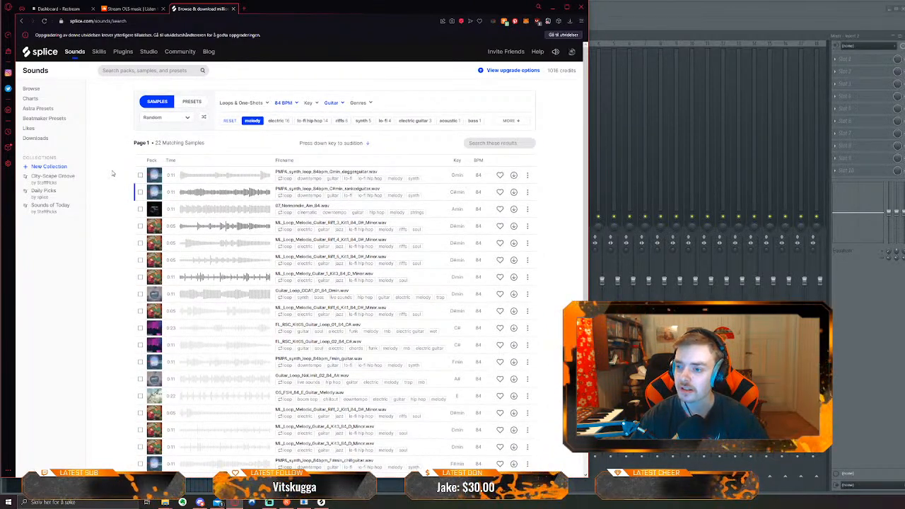
Audition the Guitar_Loop_NoLimit_02_84_A#.wav sample and download it
scroll(119, 259, down, 2)
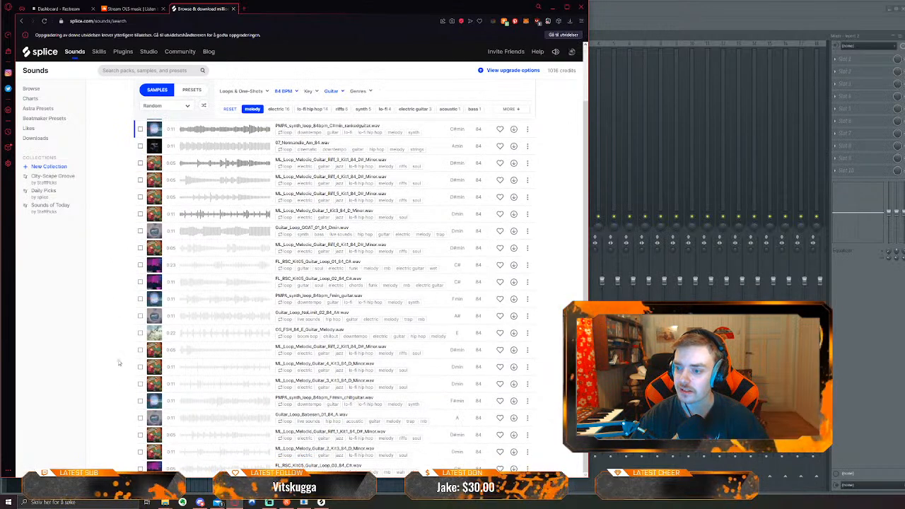
click(167, 316)
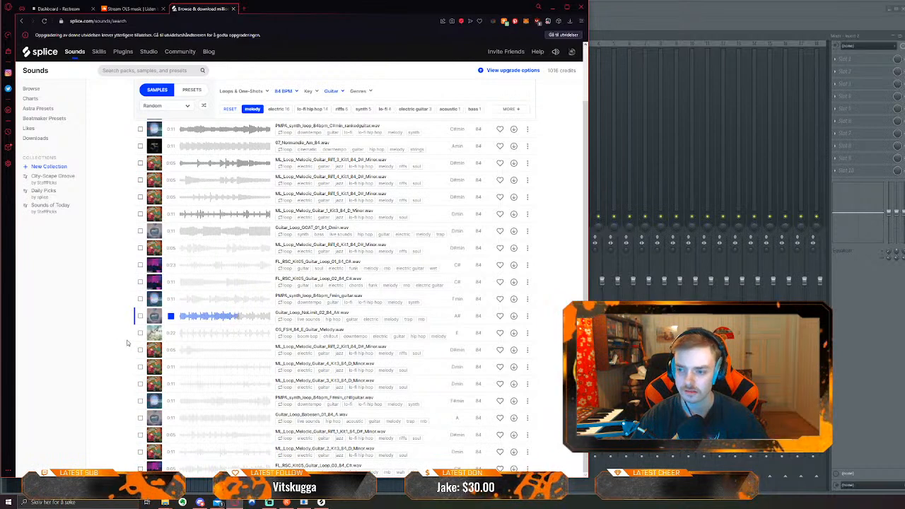
click(513, 317)
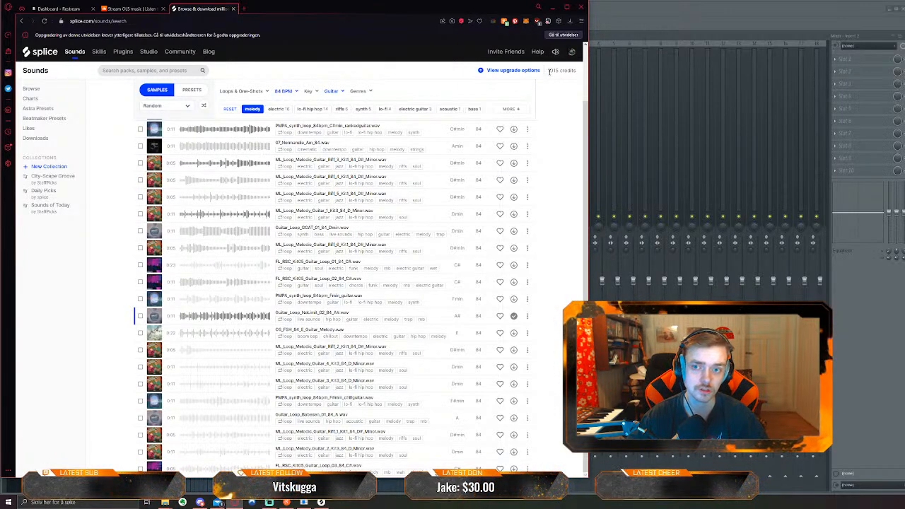
Highlight the remaining Splice credits and audition the Melodic_Guitar_Riff_2_Kit1 loop
drag(548, 70, 565, 71)
click(559, 87)
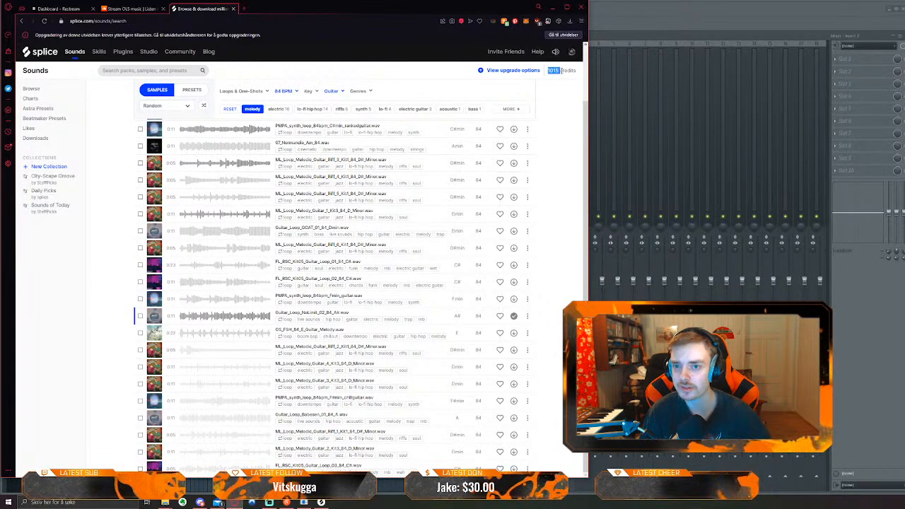
click(558, 124)
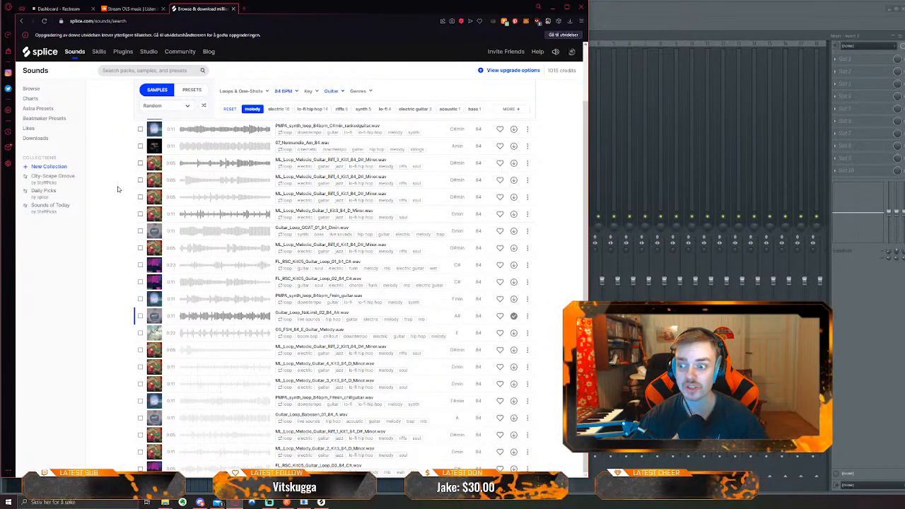
click(169, 350)
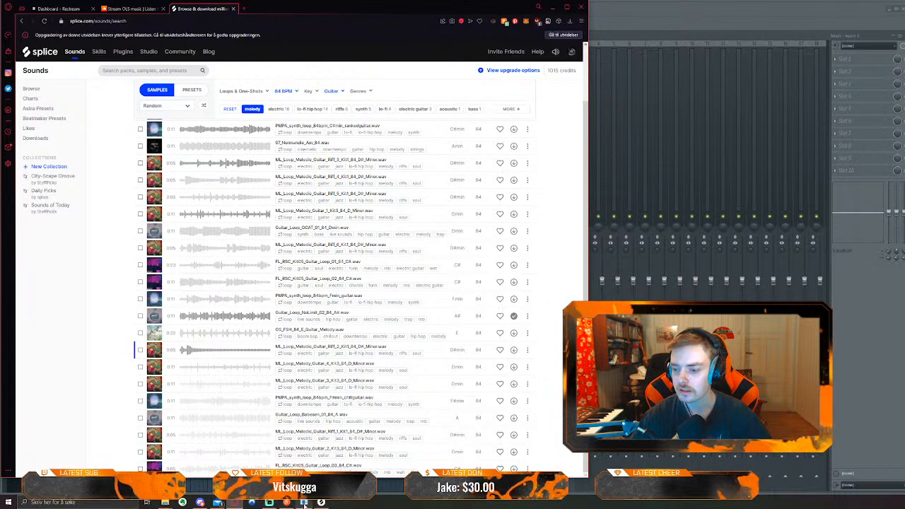
Switch to the Splice desktop app, open the library's sounds and audition the Guitar_Loop_NoLimit_02_84_A# sample
click(321, 503)
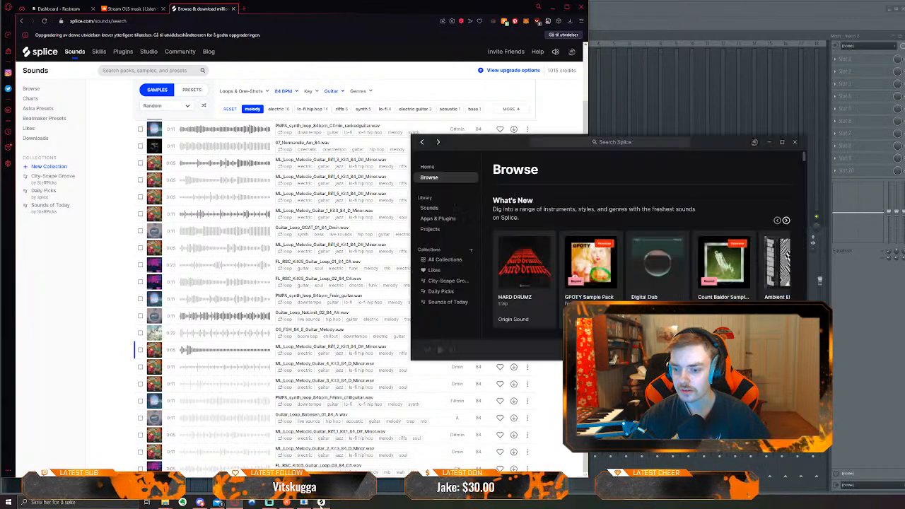
click(435, 210)
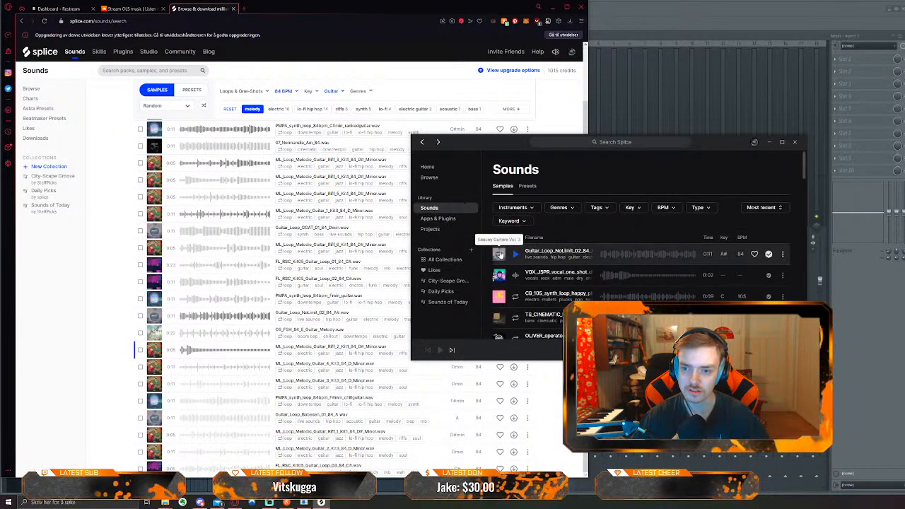
click(517, 256)
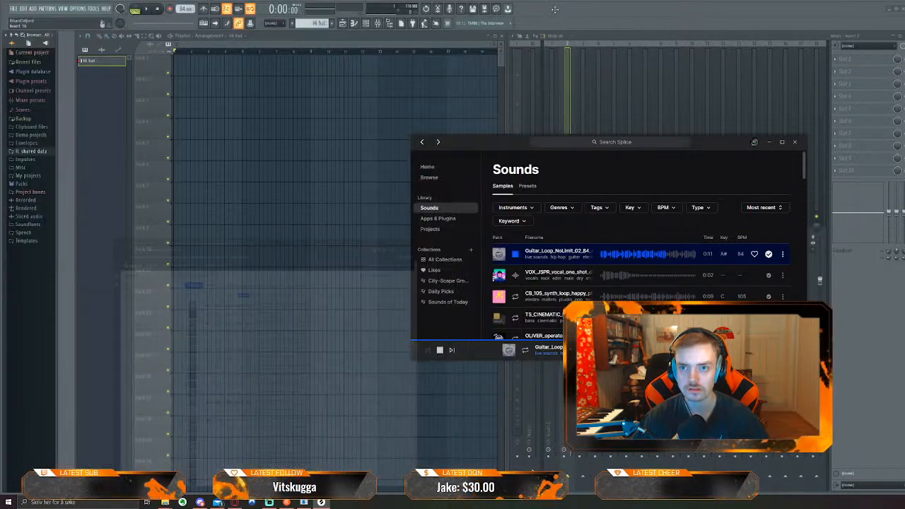
Switch to FL Studio and bring the guitar loop from Splice into the playlist as an audio clip on Track 1
click(553, 7)
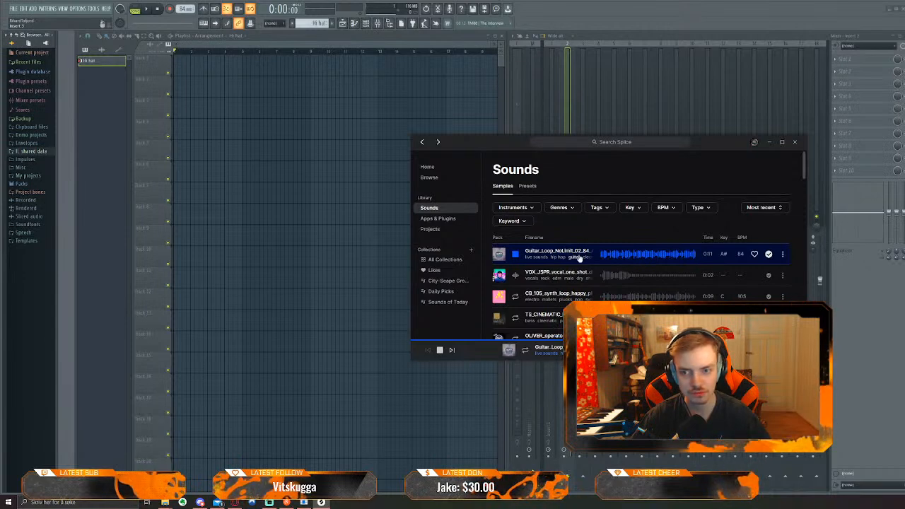
drag(535, 253, 161, 71)
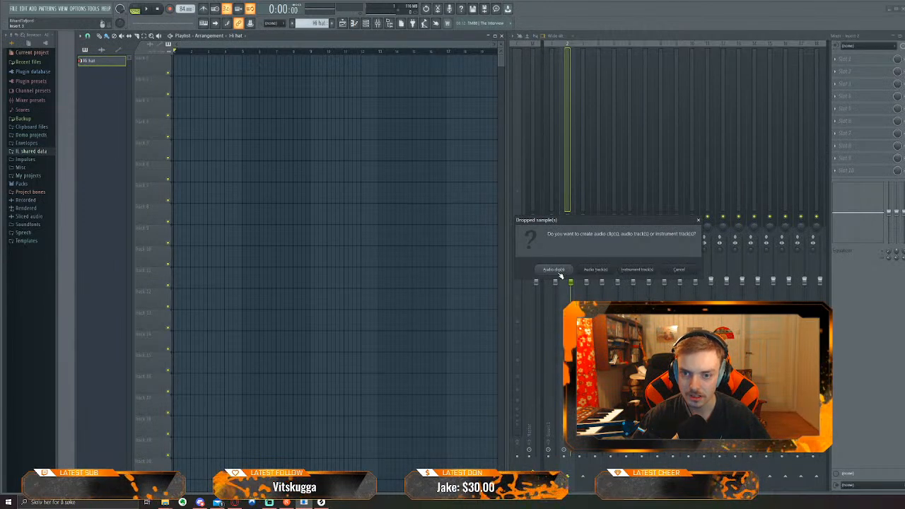
click(556, 271)
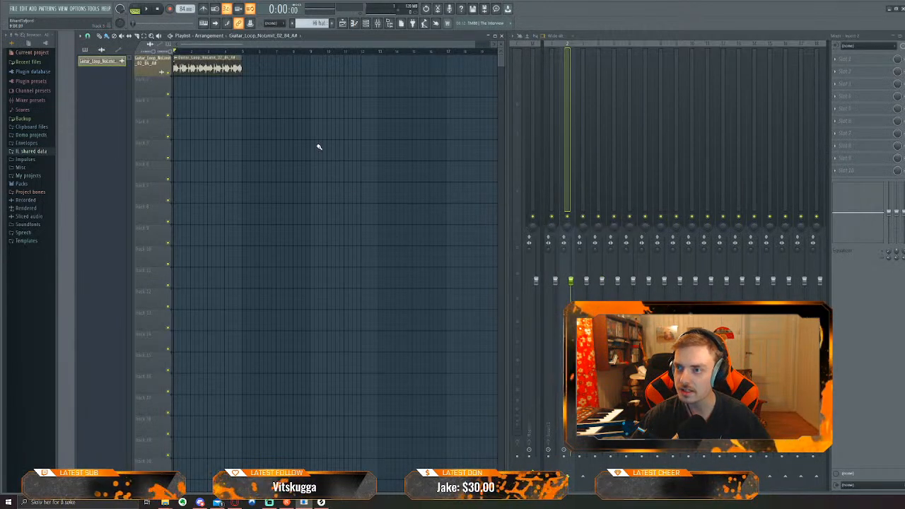
Try duplicating the guitar clip twice along Track 1, and undo both copies
scroll(233, 92, up, 6)
scroll(210, 92, down, 3)
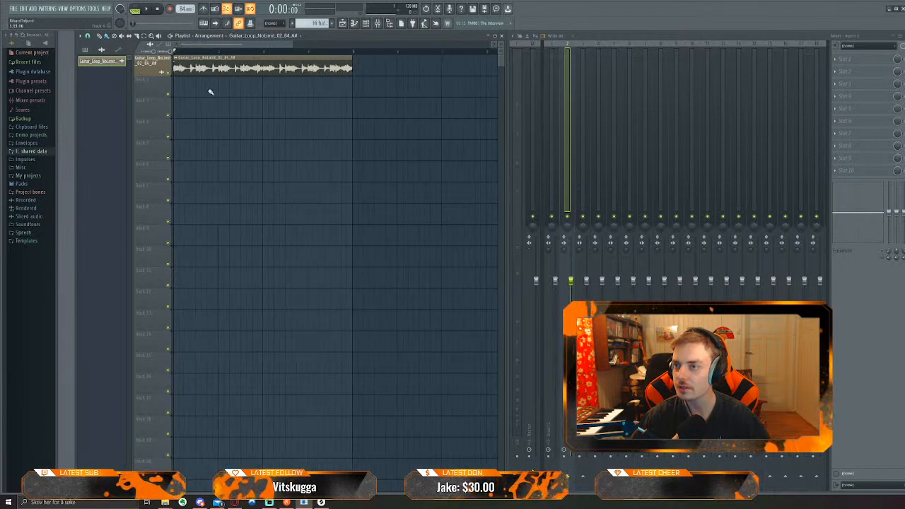
scroll(201, 99, up, 2)
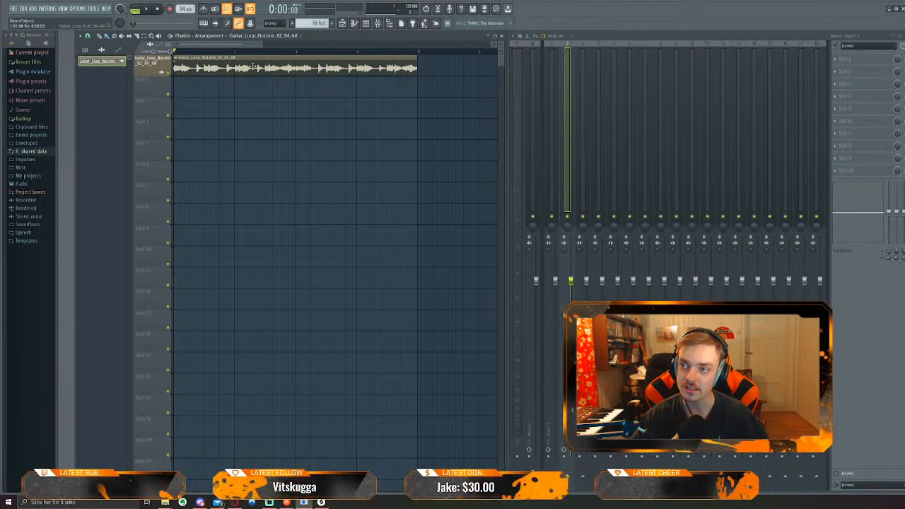
scroll(293, 83, down, 3)
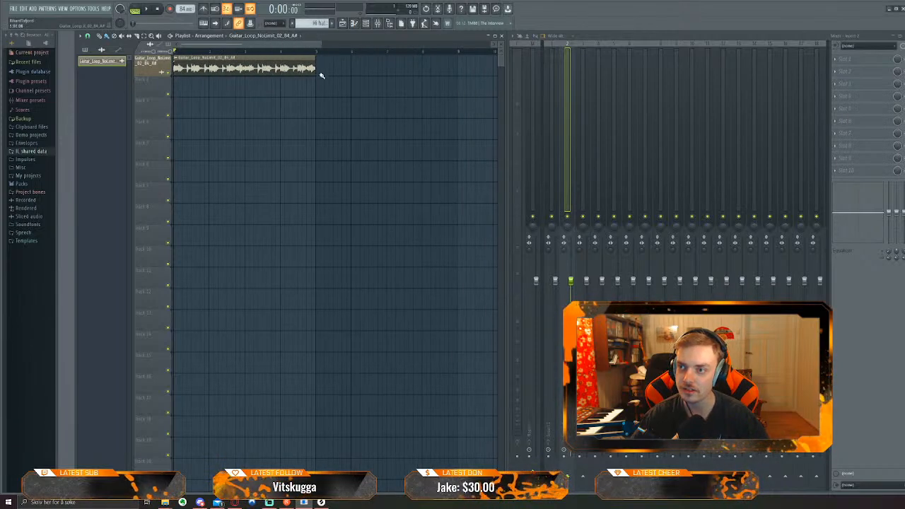
key(ctrl+b)
key(ctrl+b)
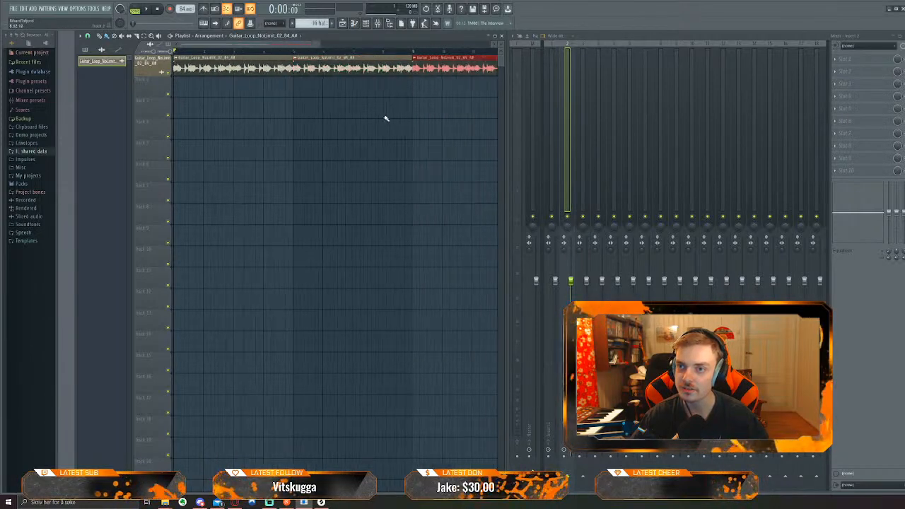
scroll(385, 110, down, 3)
key(ctrl+z)
key(ctrl+z)
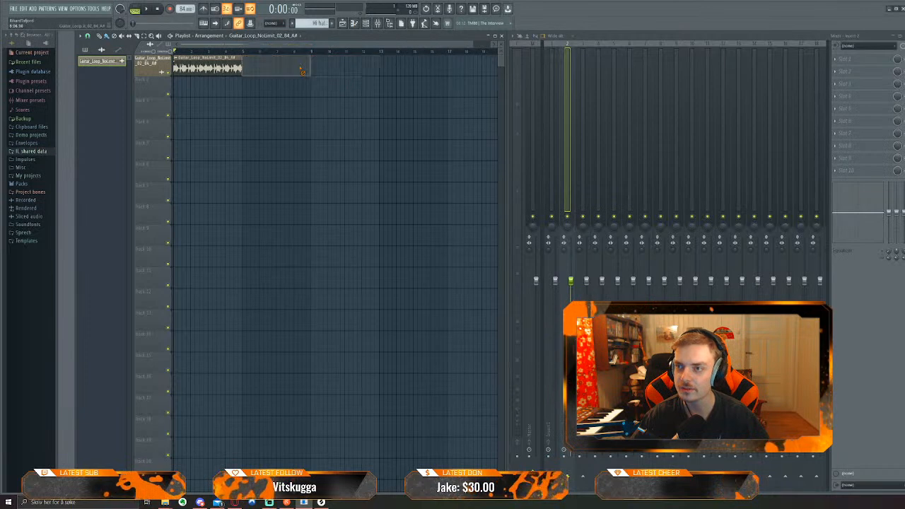
Demonstrate placing the guitar loop from Splice directly on Track 3 at bar 5, and delete that clip
click(321, 503)
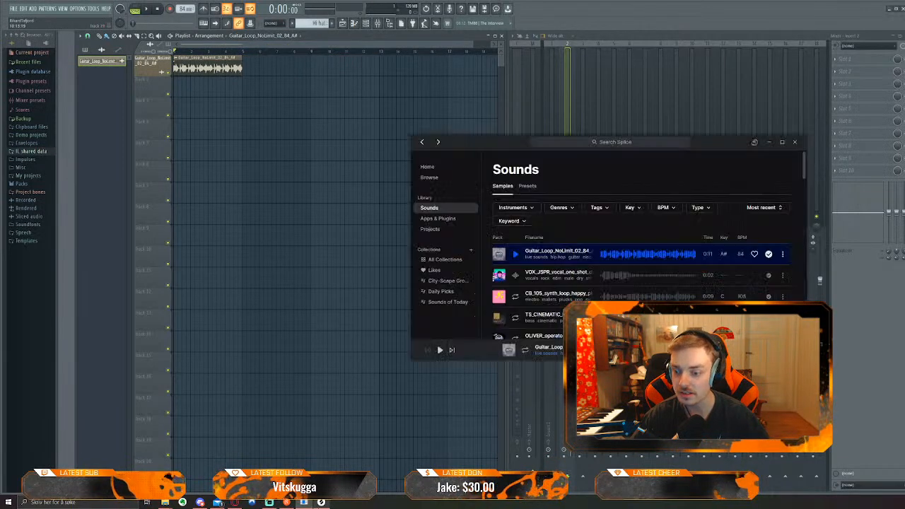
drag(541, 263, 260, 112)
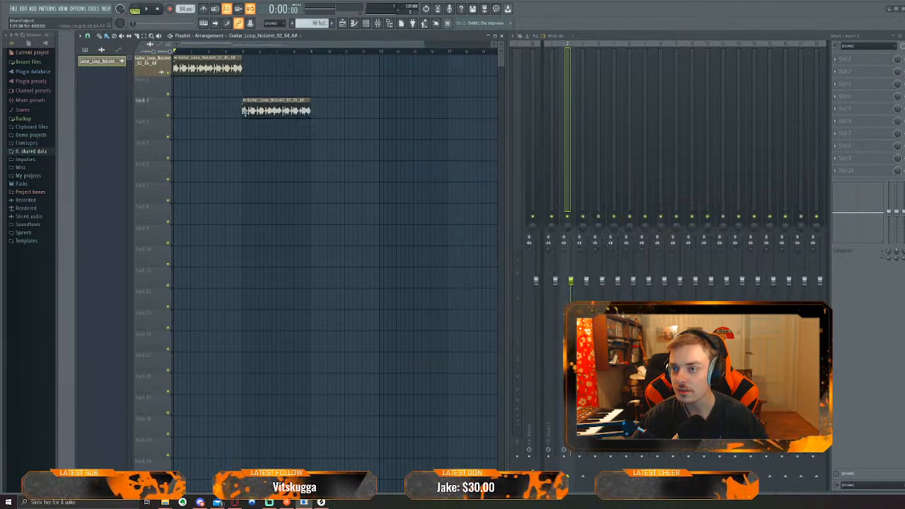
right_click(260, 112)
Demonstrate placing the VOX_JSPR_vocal_one_shot_dry_lets_go sample from Splice on Track 5 at bar 5, and delete that clip
click(321, 503)
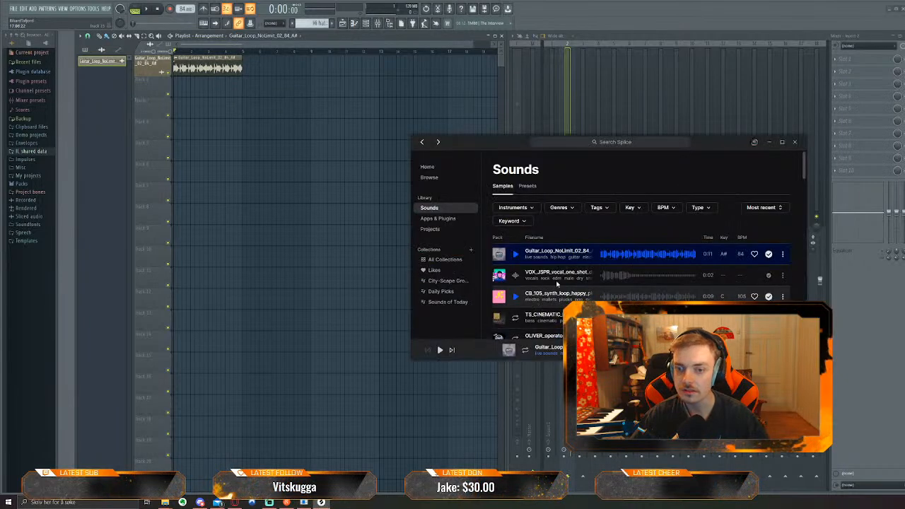
drag(541, 257, 243, 150)
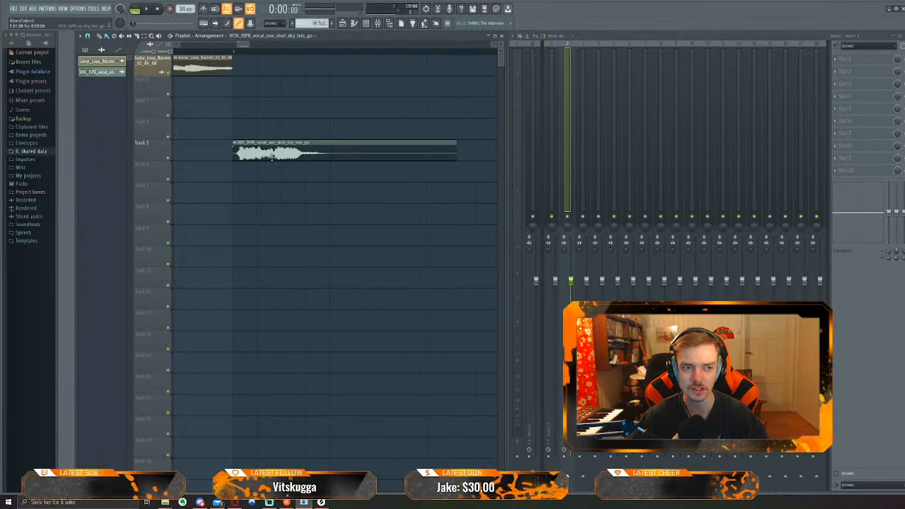
right_click(275, 158)
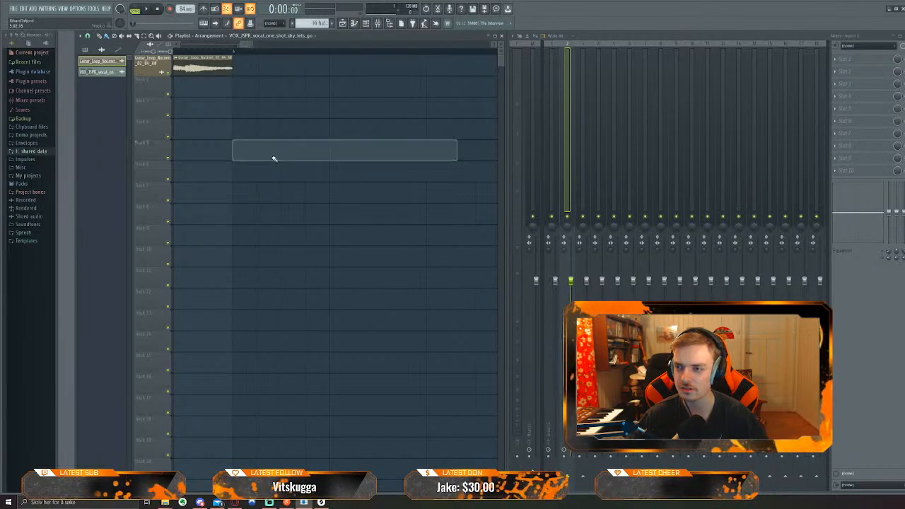
scroll(274, 166, down, 5)
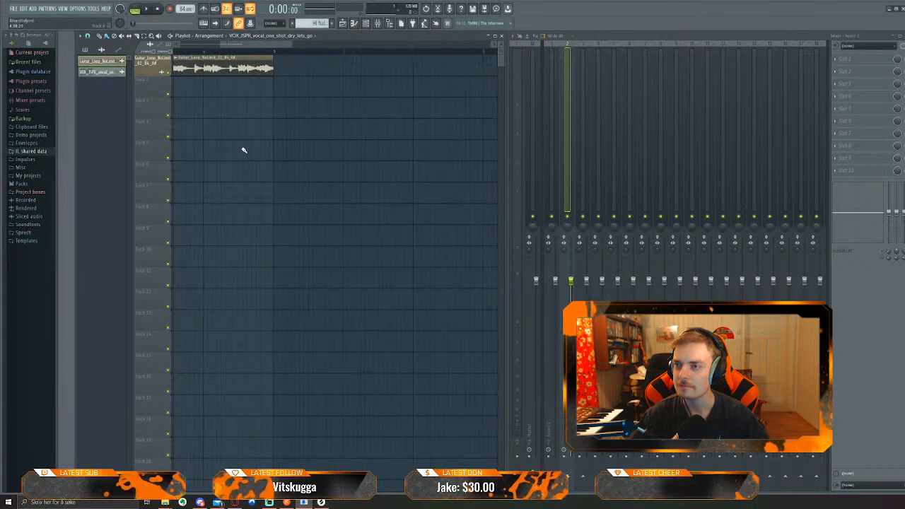
scroll(244, 150, down, 2)
drag(205, 134, 297, 174)
scroll(213, 112, down, 2)
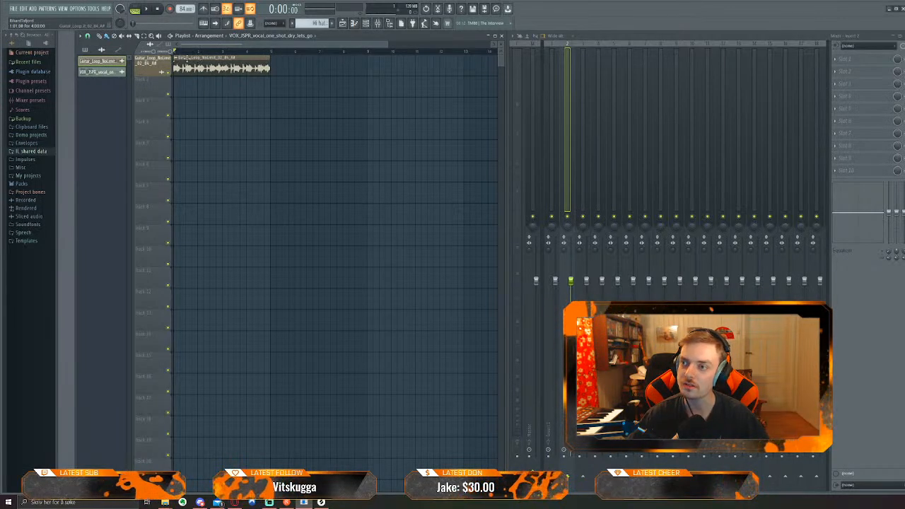
ctrl+scroll(209, 97, up, 2)
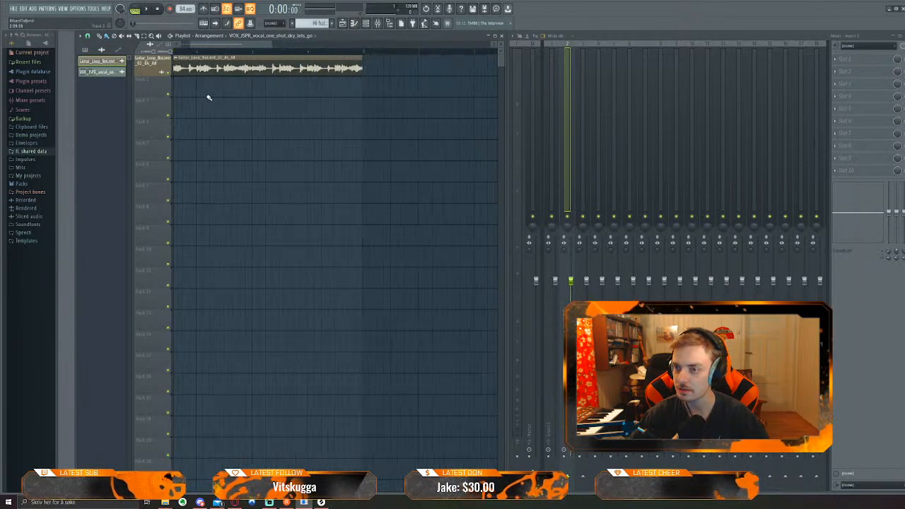
ctrl+scroll(212, 96, up, 3)
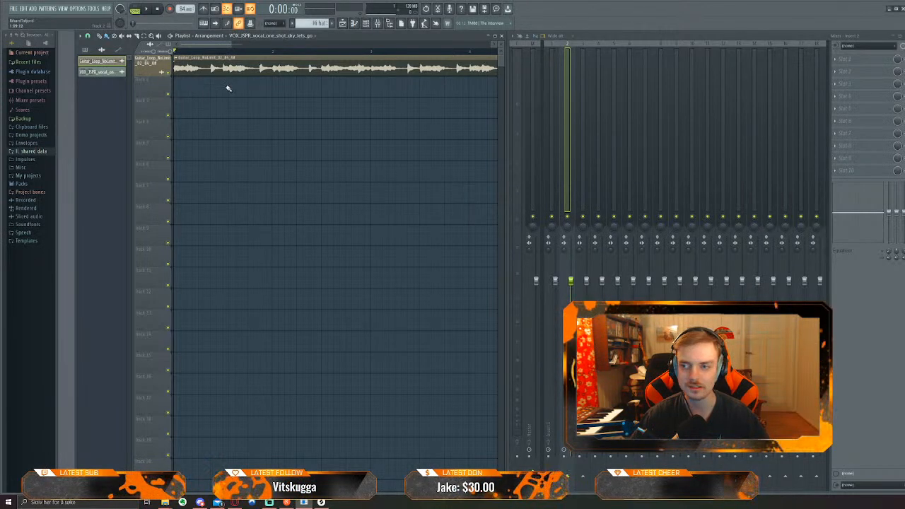
scroll(228, 88, down, 2)
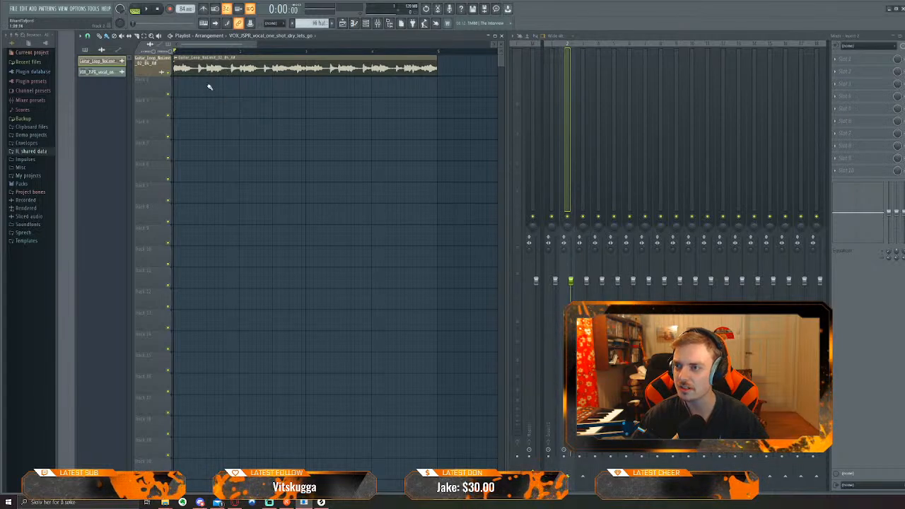
Play the guitar loop briefly, enable the metronome and play the loop again against the click
key(space)
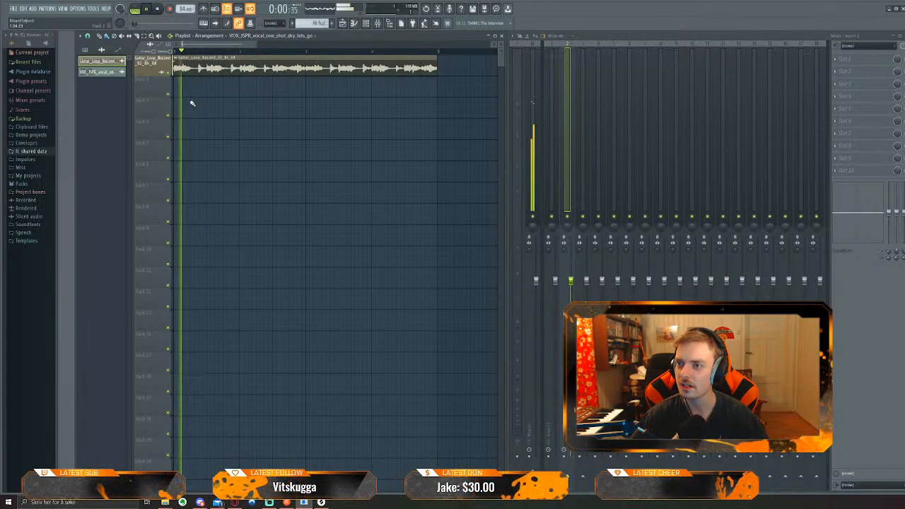
key(space)
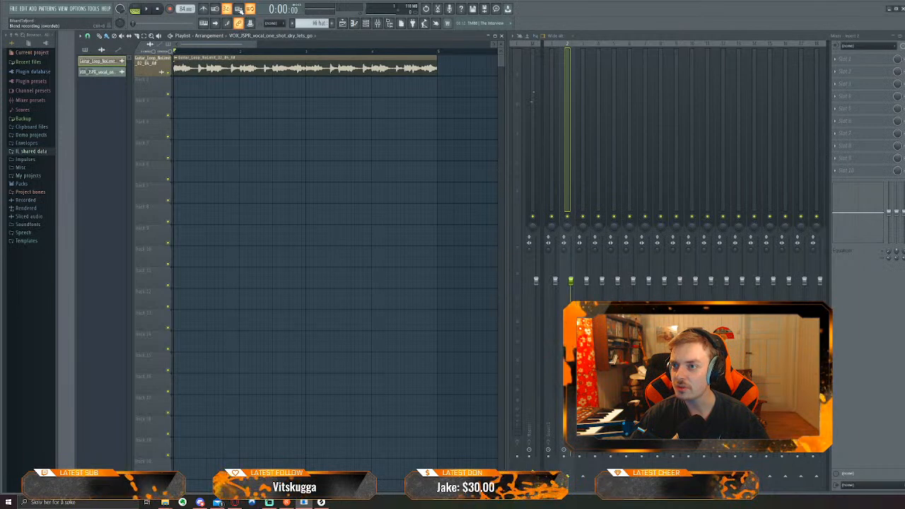
click(205, 9)
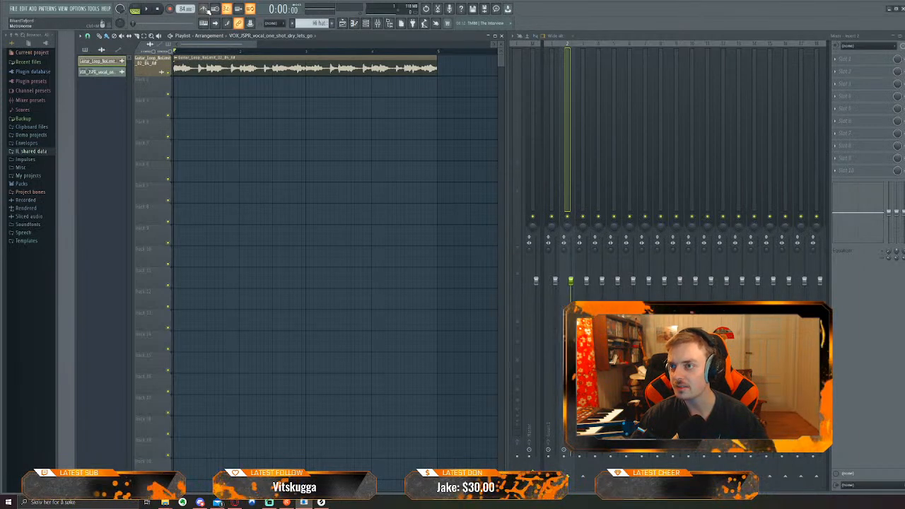
key(space)
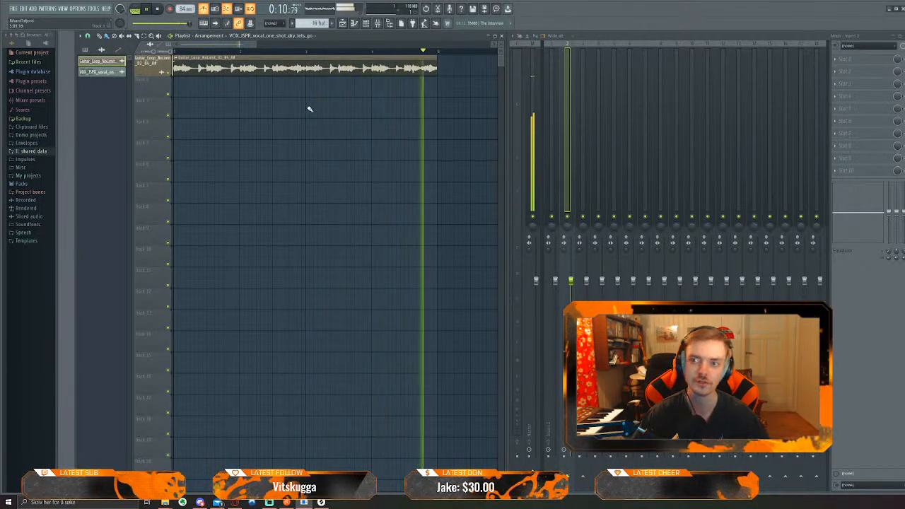
key(space)
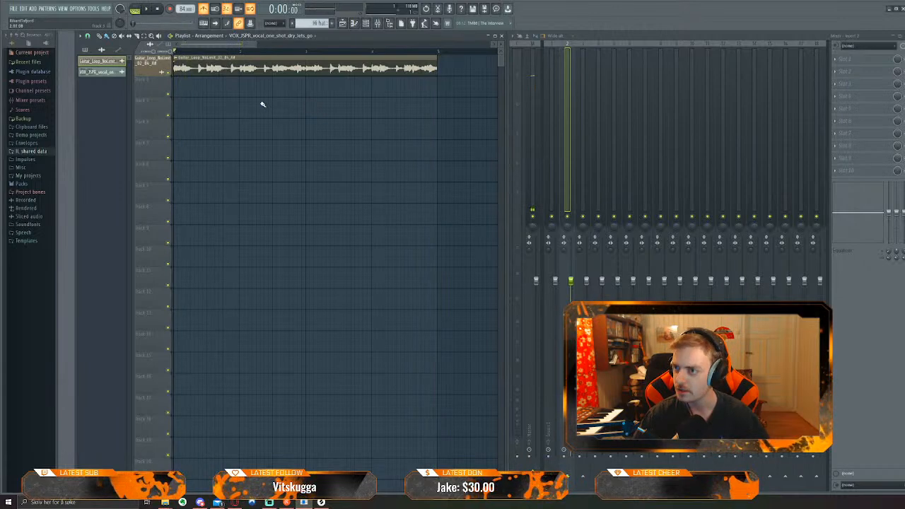
Select the guitar clip on Track 1 and duplicate it three times end to end to fill 16 bars
scroll(261, 101, down, 3)
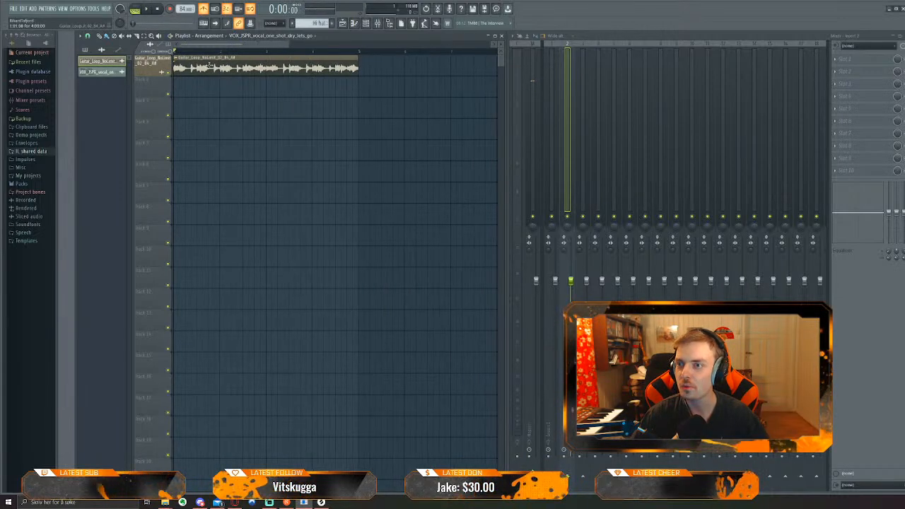
scroll(231, 102, down, 3)
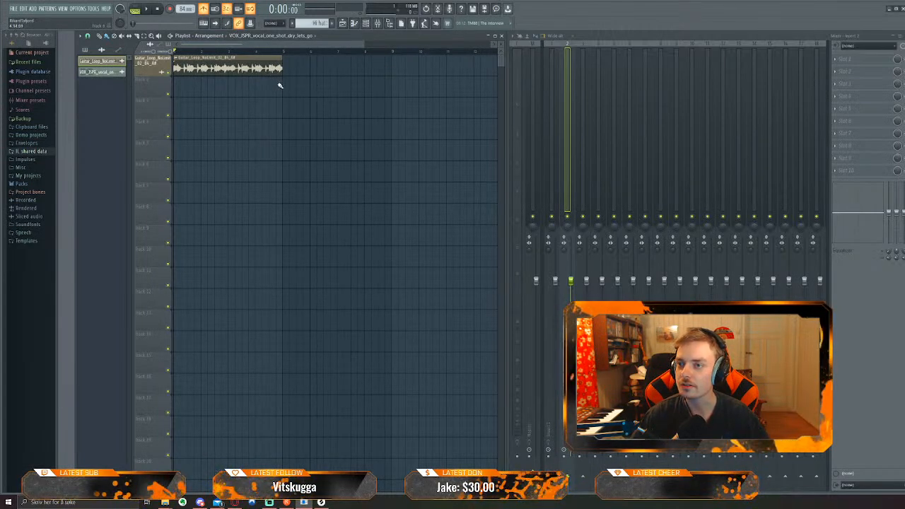
mouse_move(279, 82)
mouse_down()
mouse_move(175, 69)
mouse_move(251, 96)
mouse_move(280, 91)
mouse_up()
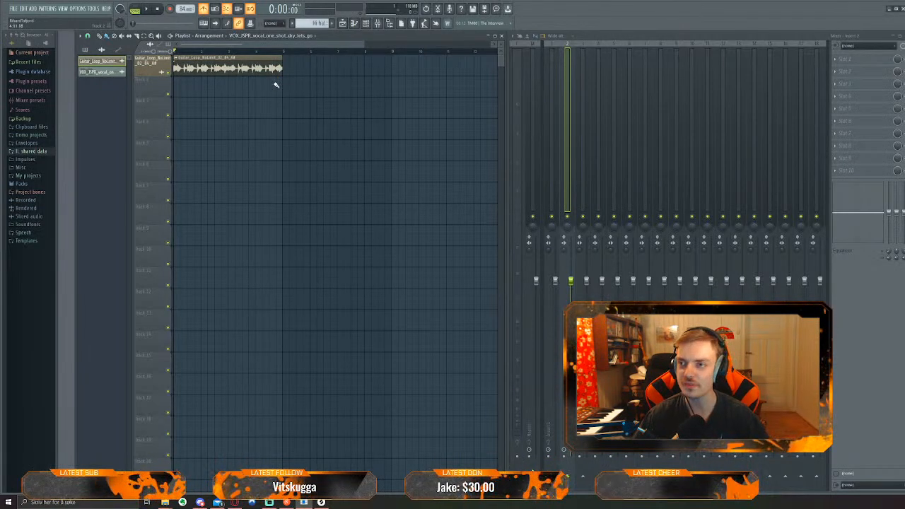
drag(280, 85, 177, 60)
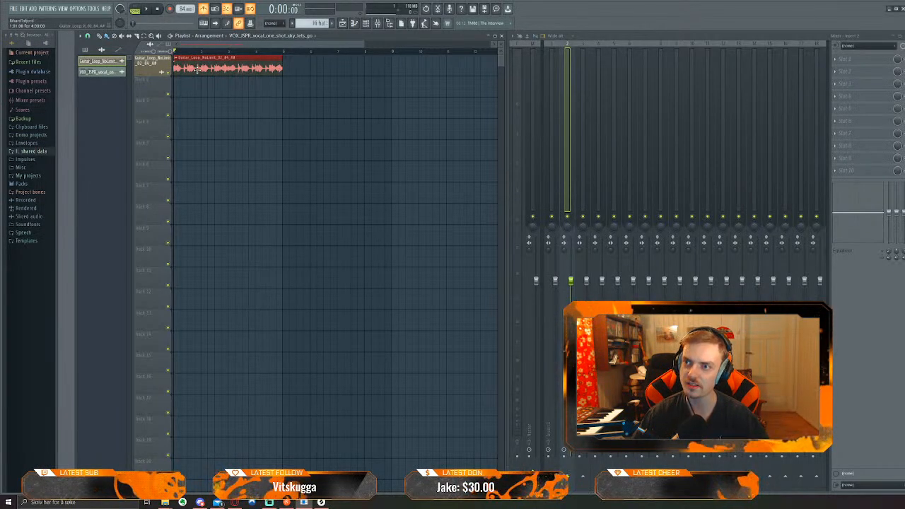
key(ctrl+b)
key(ctrl+b)
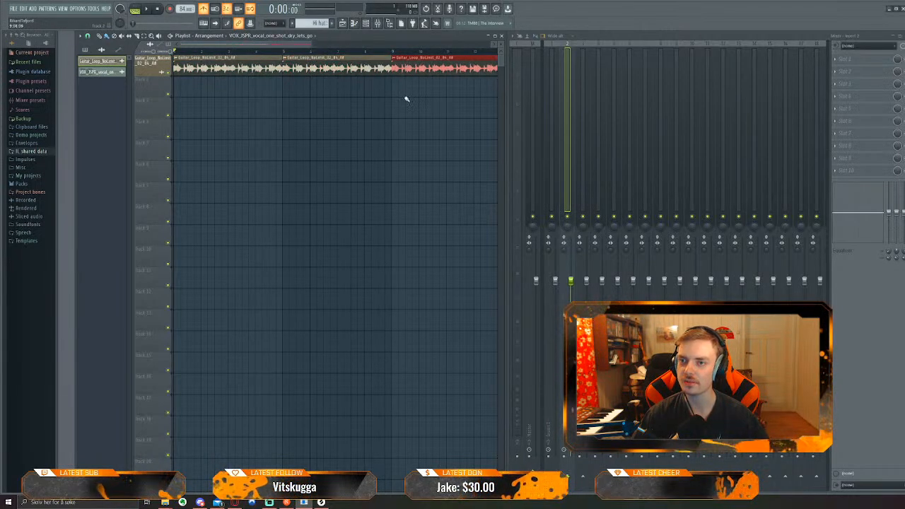
scroll(404, 97, down, 4)
key(ctrl+b)
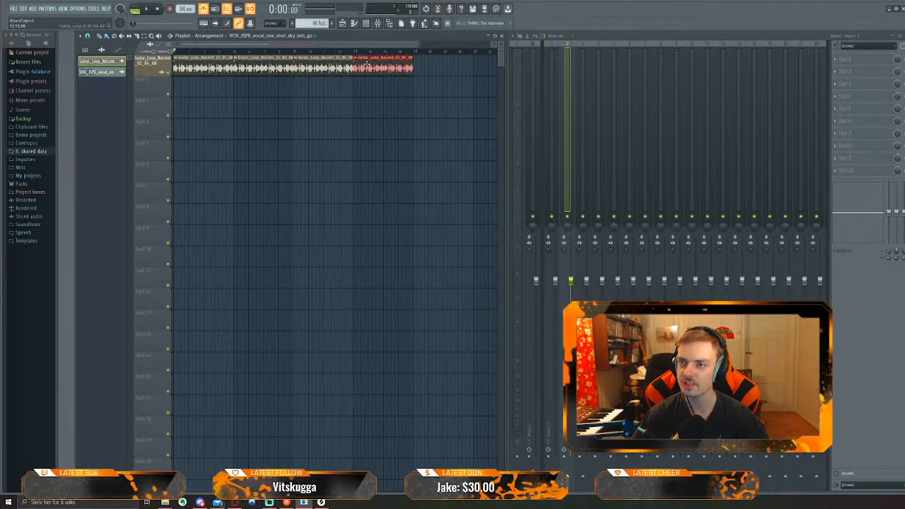
Play back the row of guitar clips from the start, opening and closing the guitar loop's audio clip settings during playback
scroll(343, 92, down, 2)
key(space)
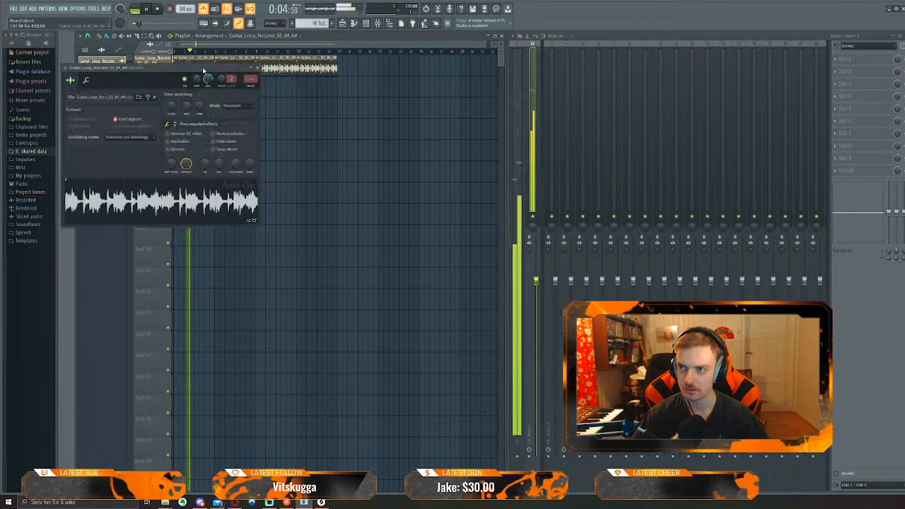
double_click(258, 68)
click(258, 68)
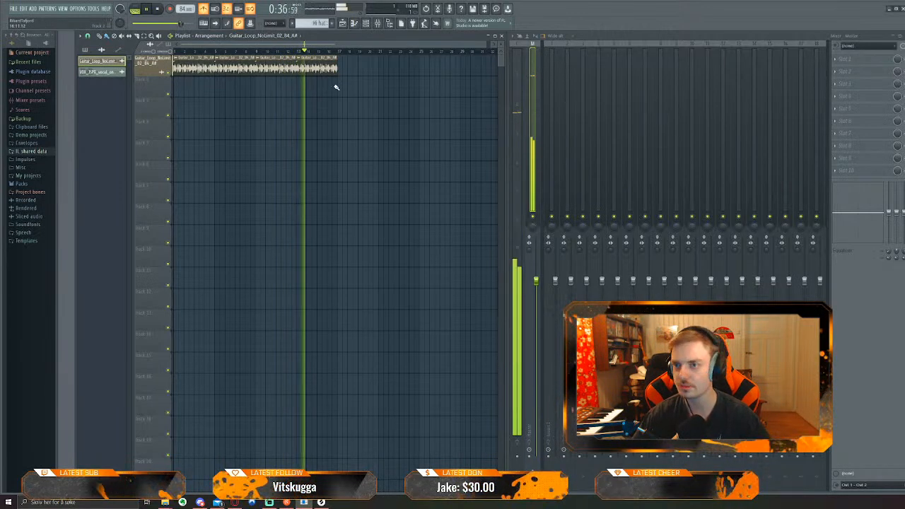
key(space)
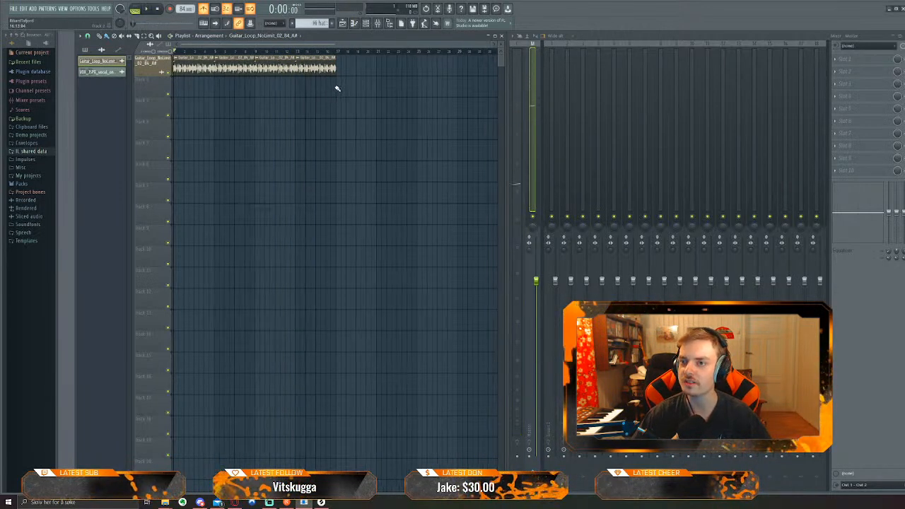
drag(333, 96, 172, 54)
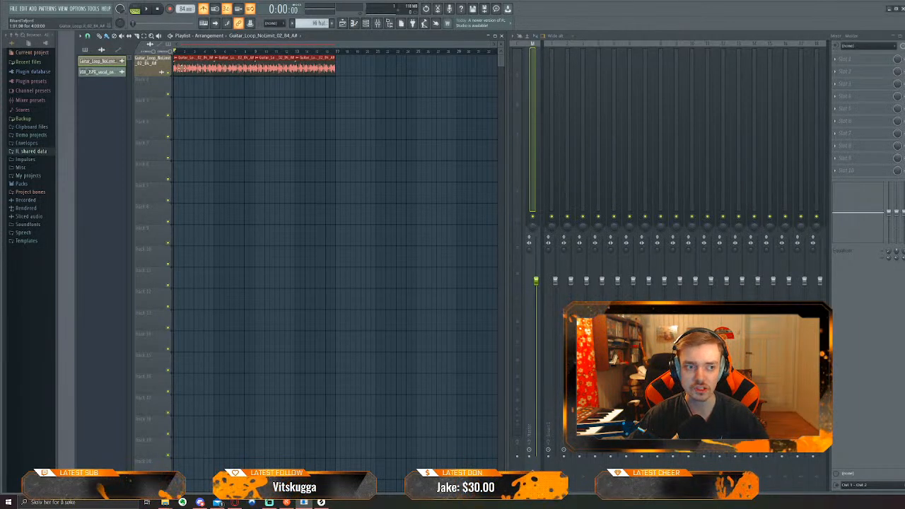
ctrl+click(213, 88)
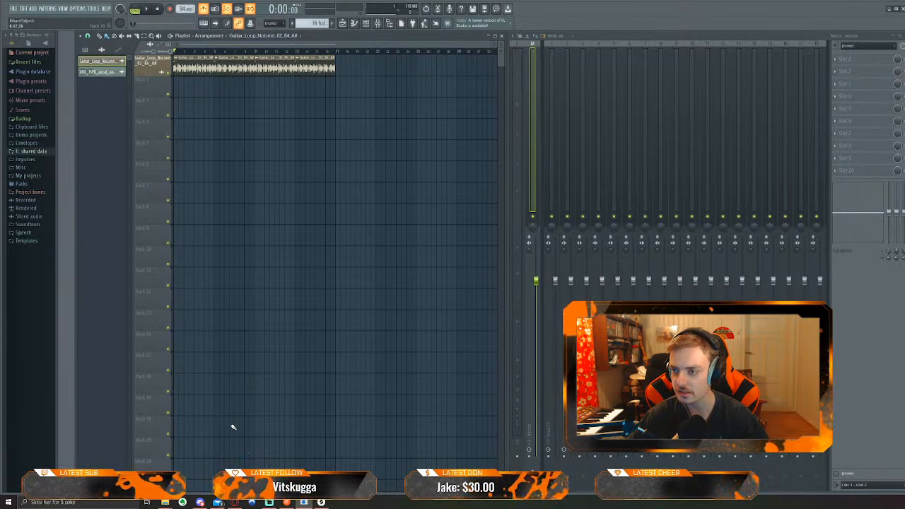
click(33, 8)
click(313, 144)
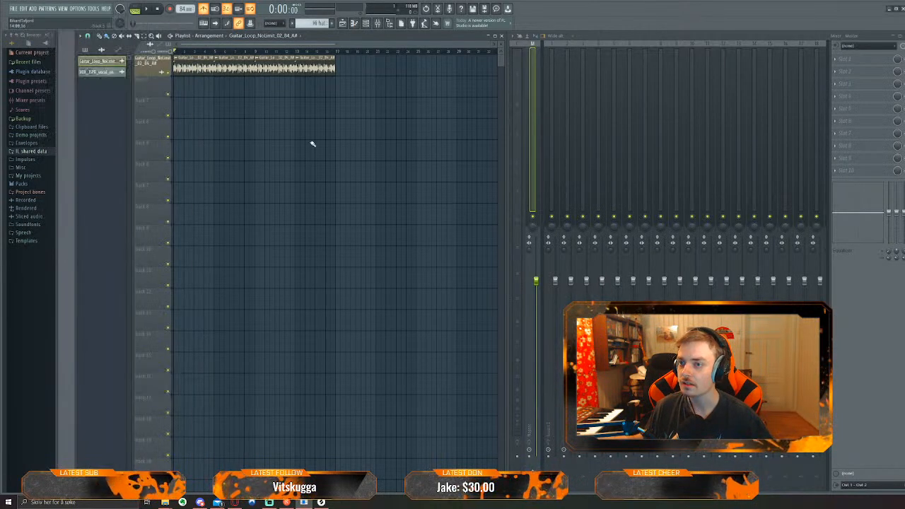
Route the guitar loop's audio clip to mixer track 2 in its channel settings and close them
double_click(227, 69)
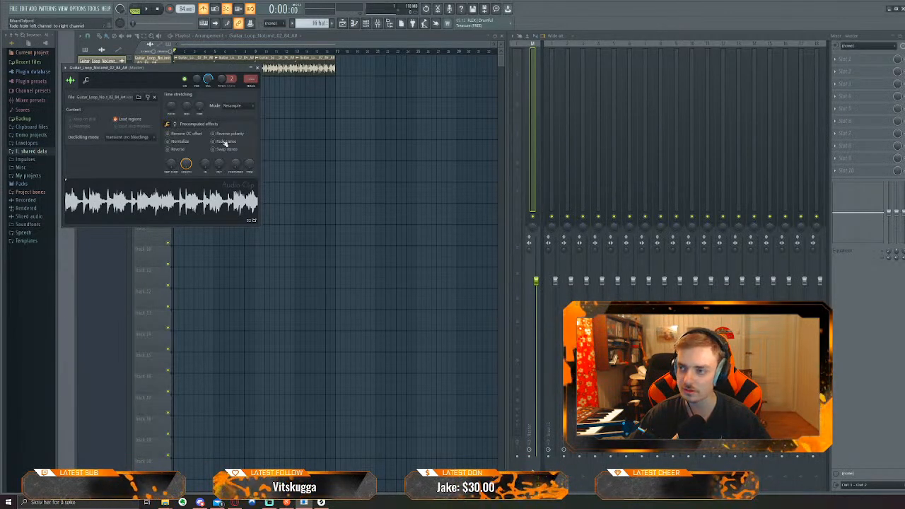
drag(211, 82, 243, 122)
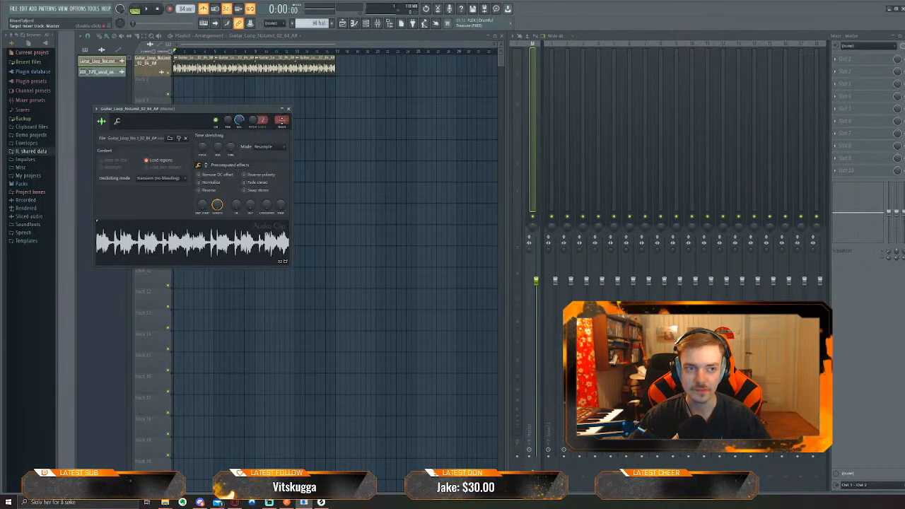
drag(282, 121, 281, 116)
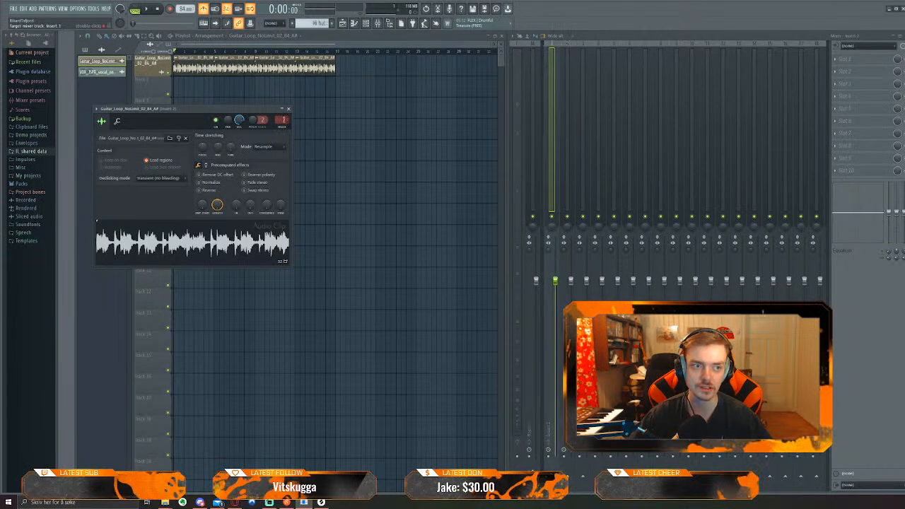
mouse_move(281, 115)
mouse_down()
mouse_move(282, 106)
mouse_move(282, 115)
mouse_up()
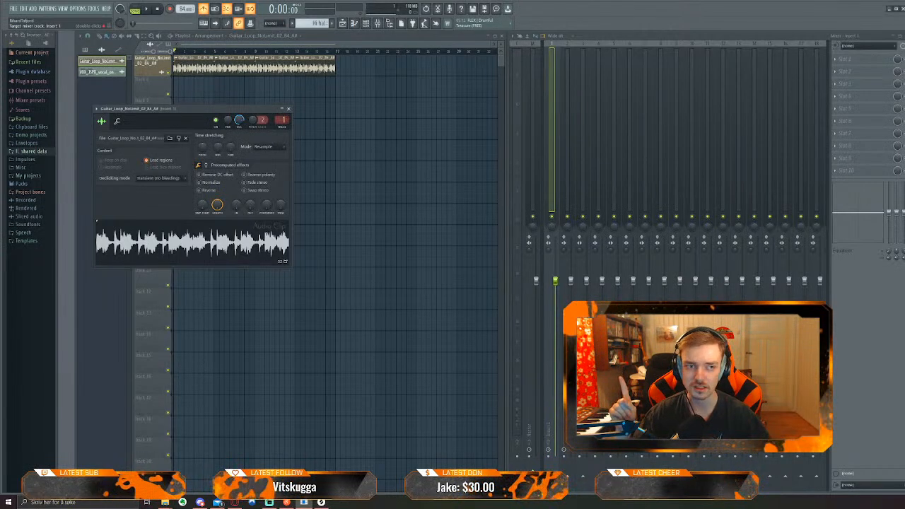
drag(282, 120, 281, 116)
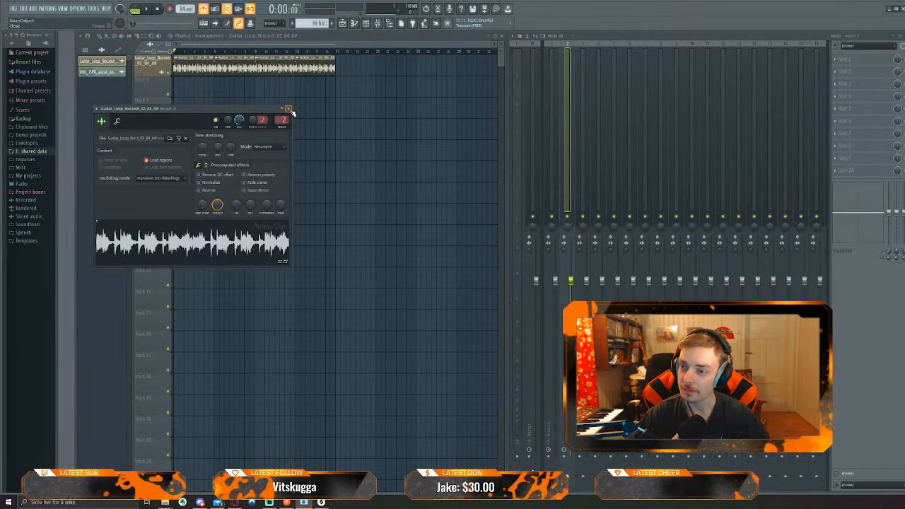
click(288, 110)
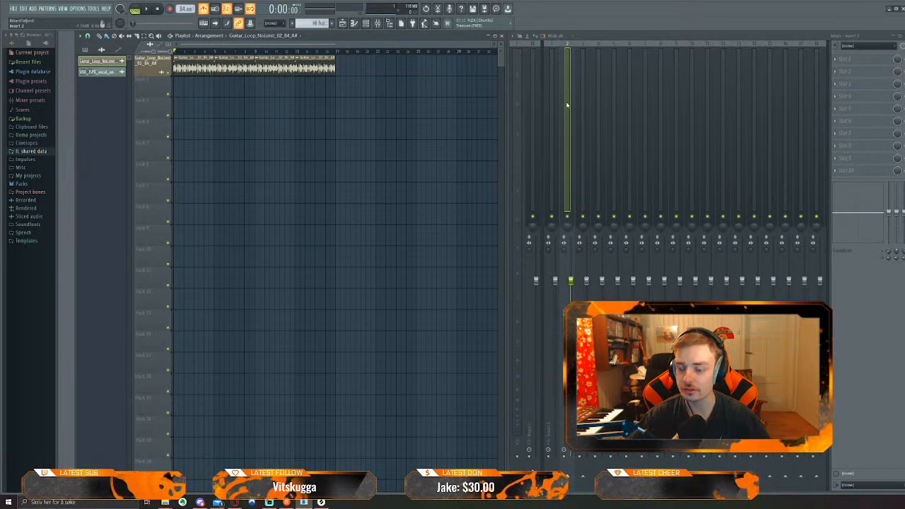
Rename mixer insert 2 to Guitar verse and colour it Dark Olive Green (#8D7D47)
drag(567, 103, 495, 90)
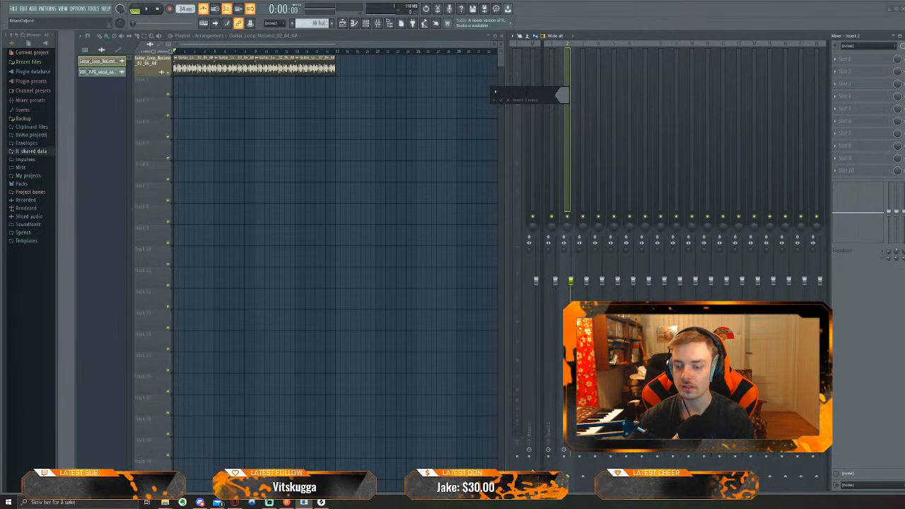
text(Guit)
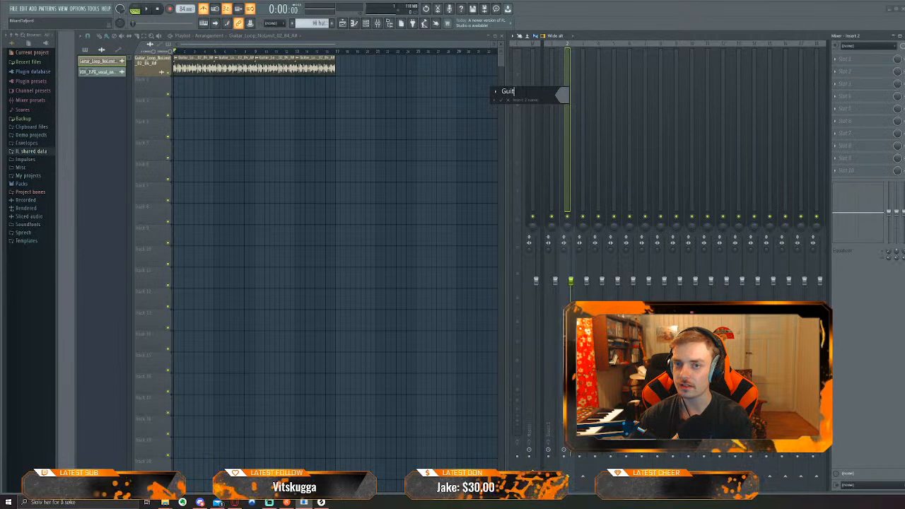
text(ar verse)
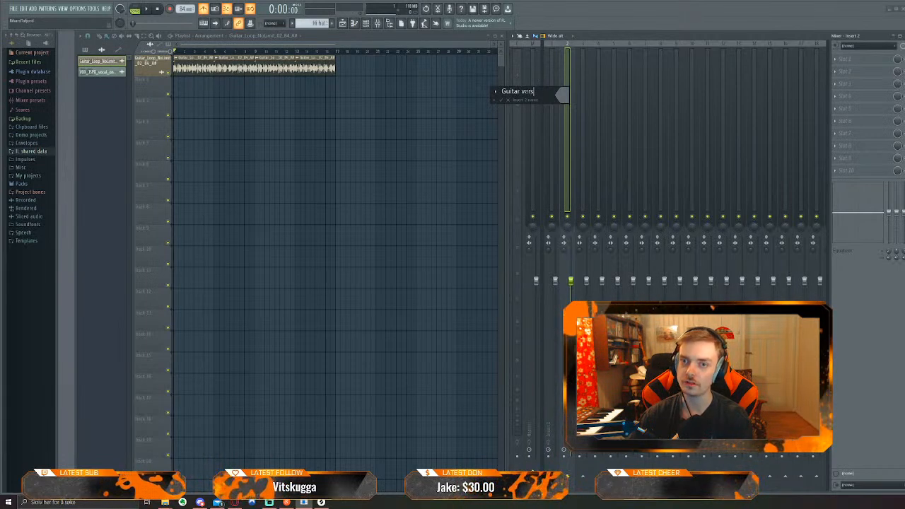
click(563, 96)
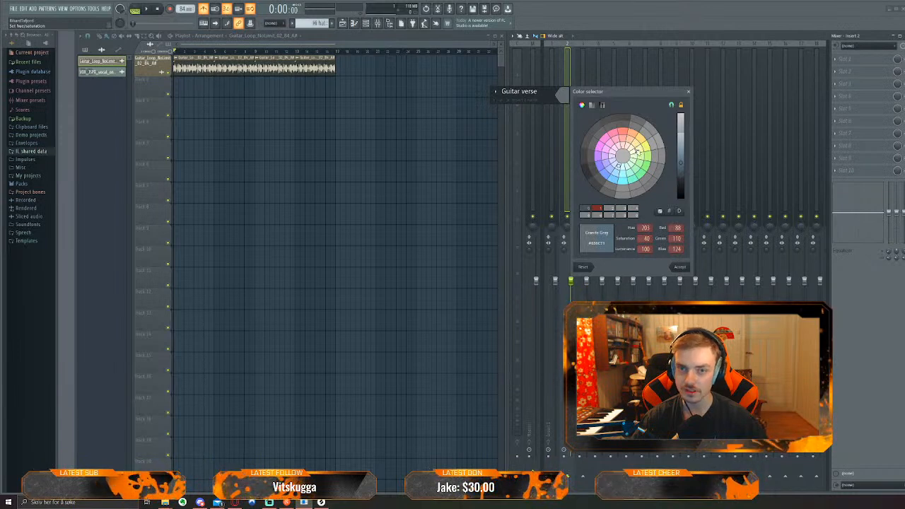
click(636, 144)
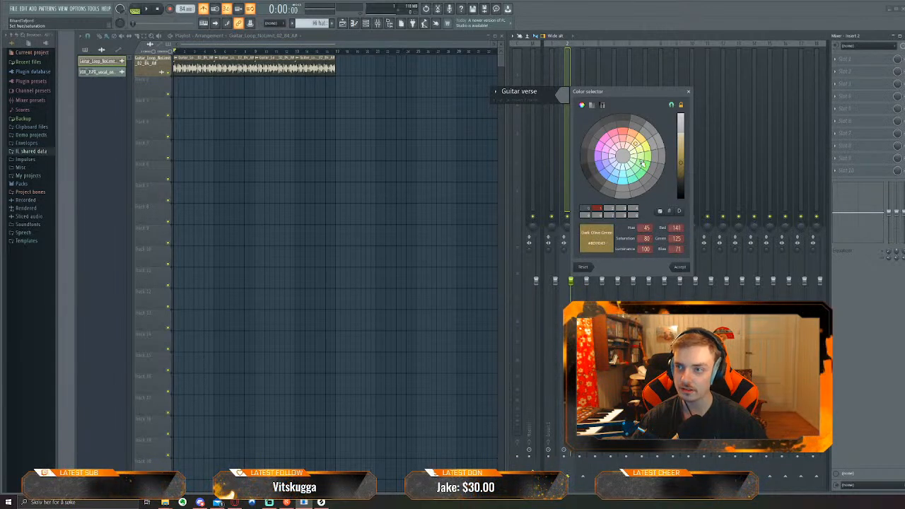
click(681, 267)
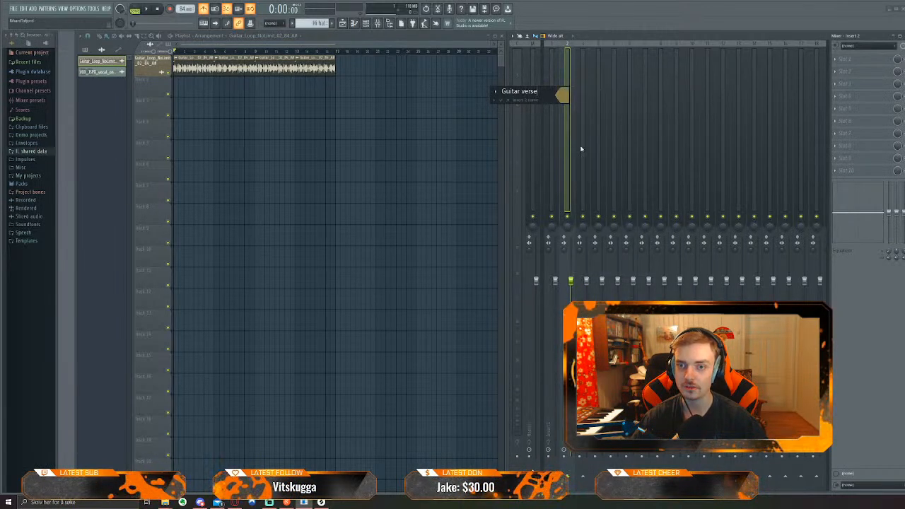
click(502, 100)
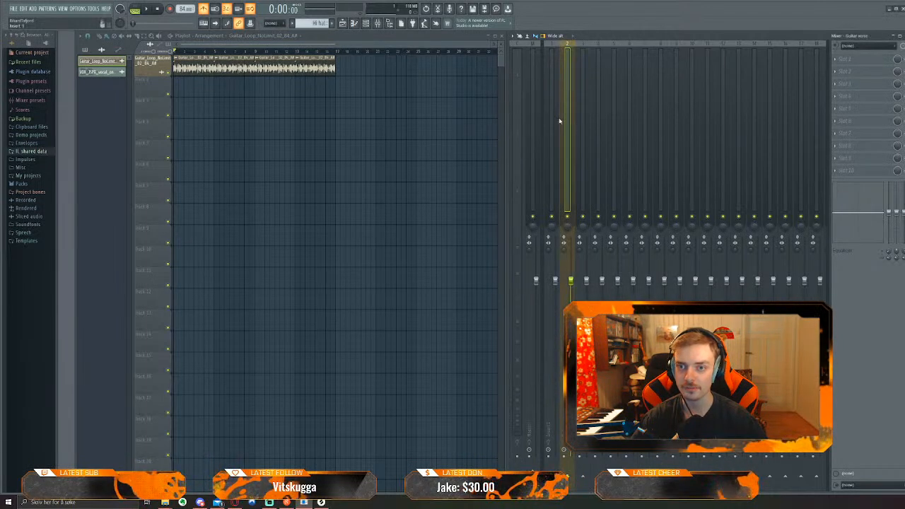
Select the Guitar verse mixer track and play the guitar clips from the start to watch its level meter
click(586, 118)
scroll(598, 162, down, 2)
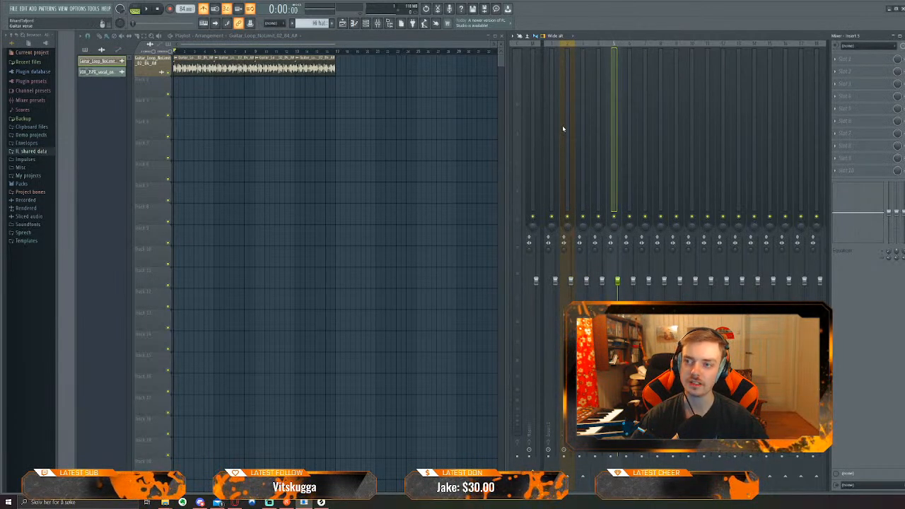
click(569, 97)
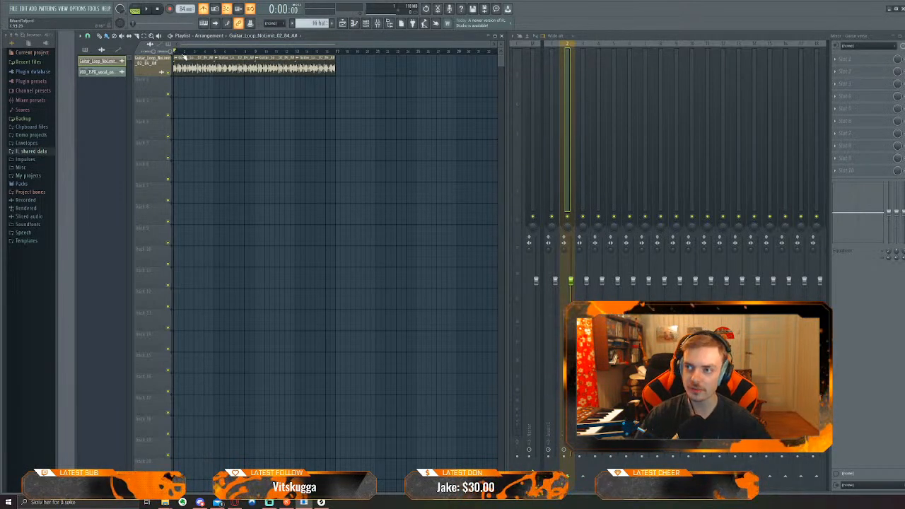
key(space)
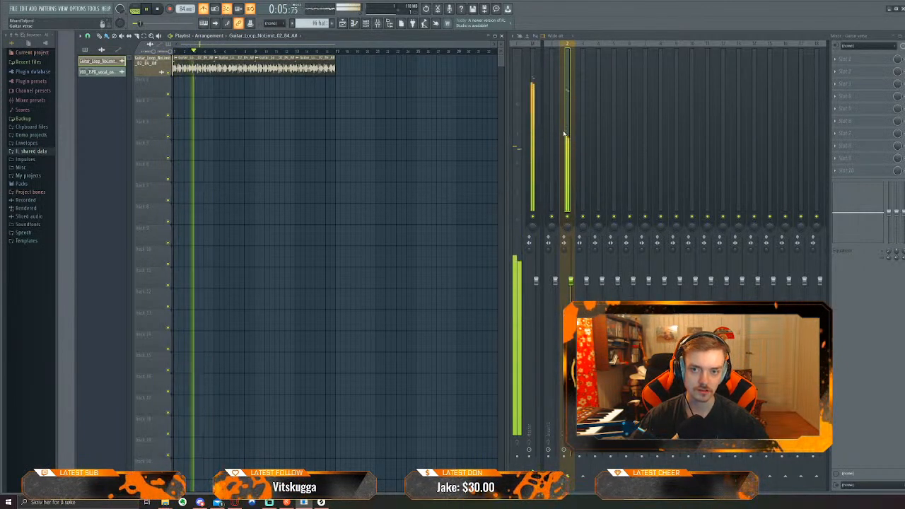
key(space)
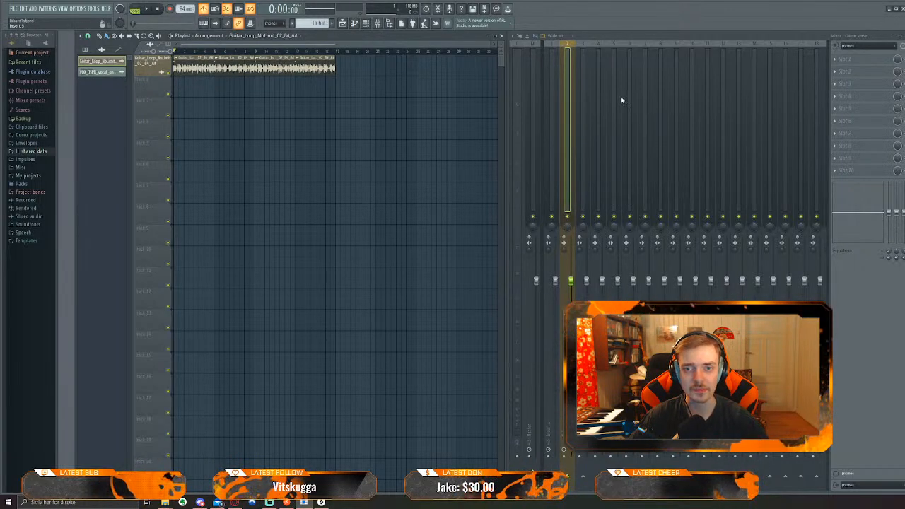
Raise the volume fader of mixer insert 6 slightly, then reset it to 100%
drag(587, 280, 586, 277)
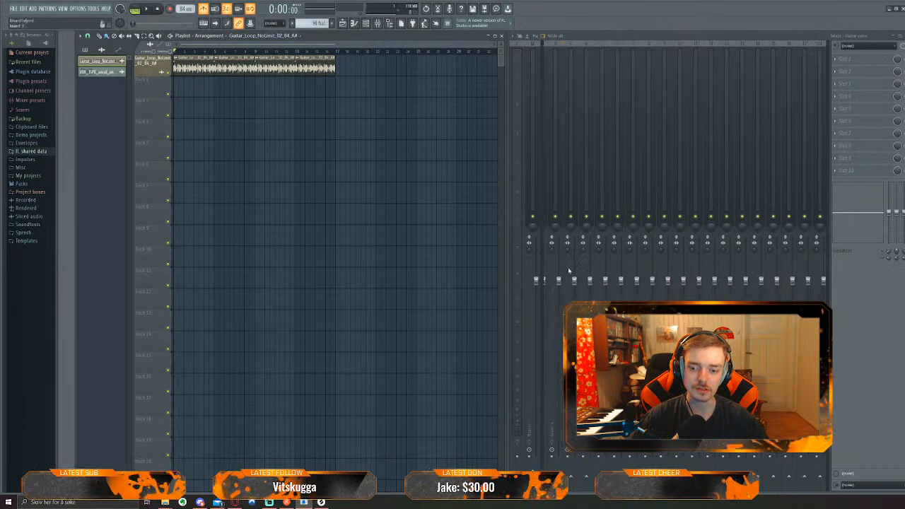
scroll(584, 278, up, 3)
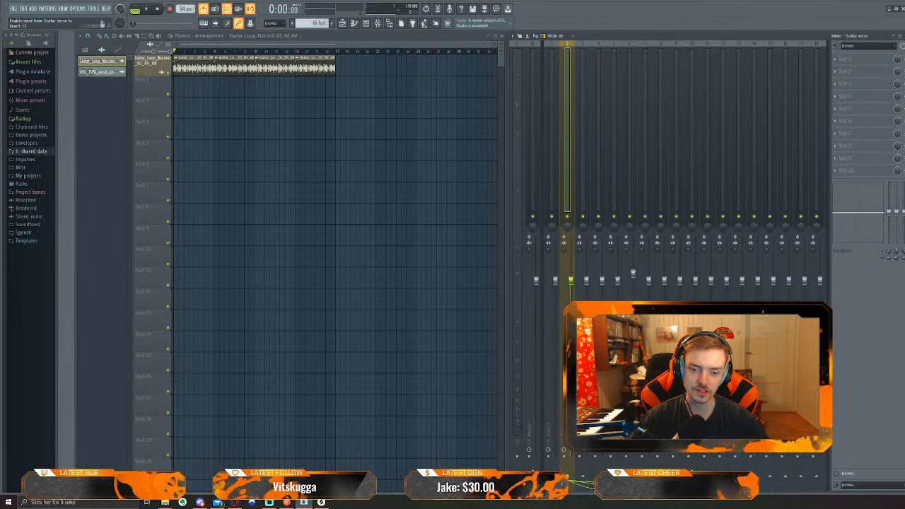
click(692, 476)
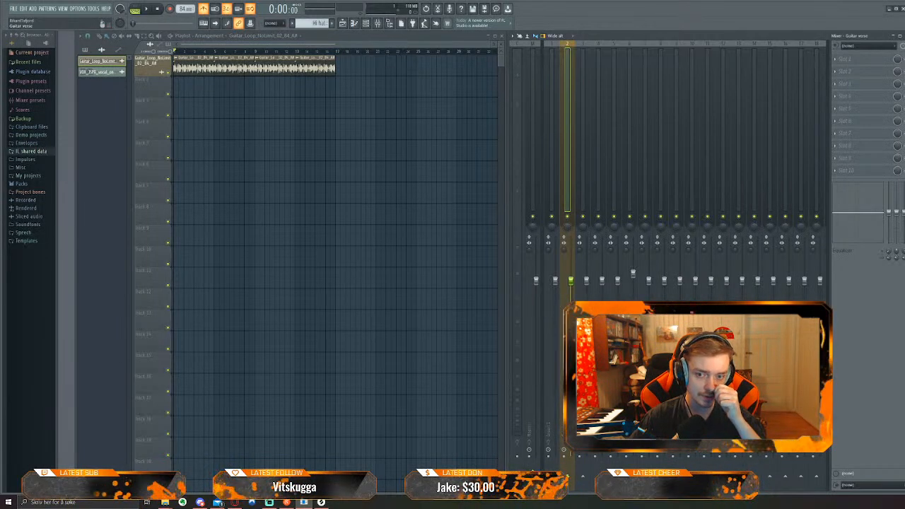
click(633, 275)
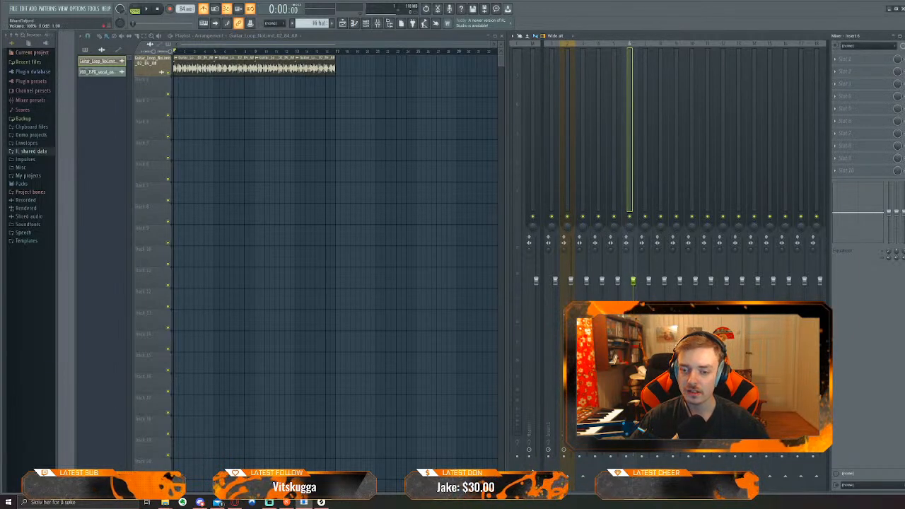
click(567, 180)
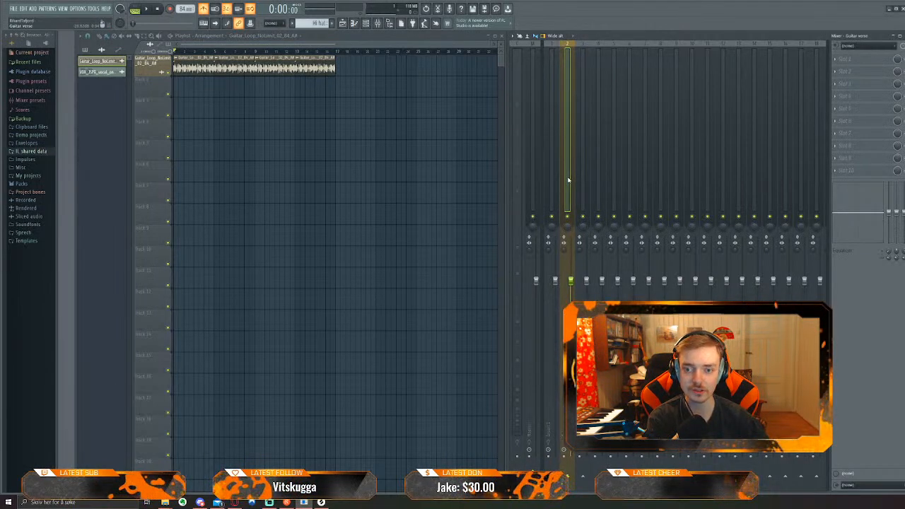
Demonstrate the Master fader by lowering it to 0% during playback of the guitar clips and returning it to 100%
click(534, 52)
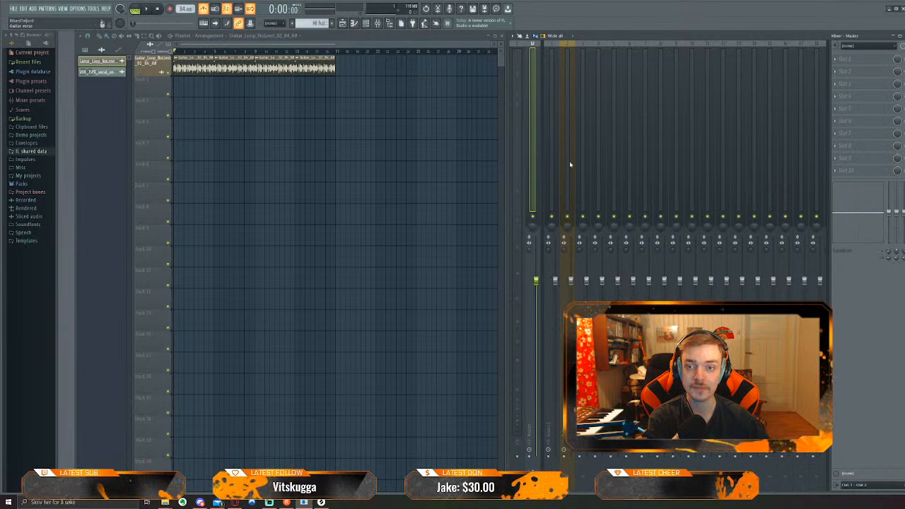
drag(570, 165, 729, 161)
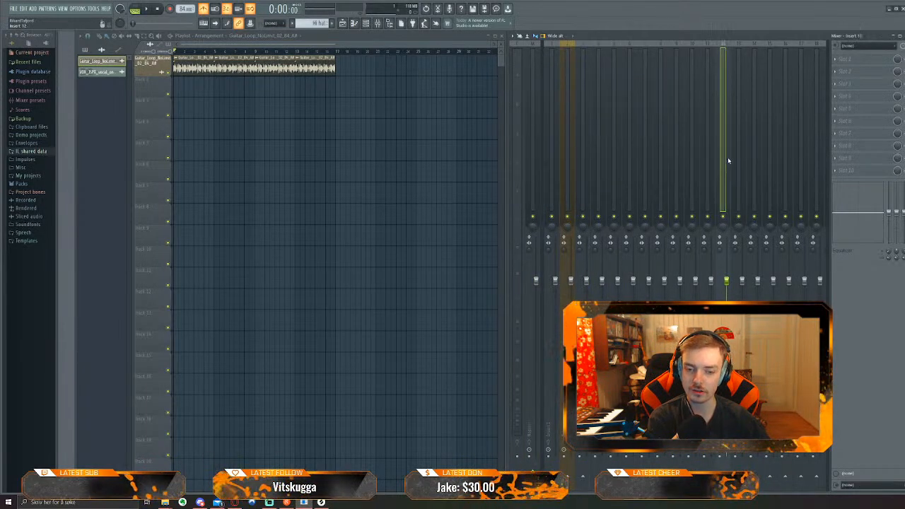
click(772, 152)
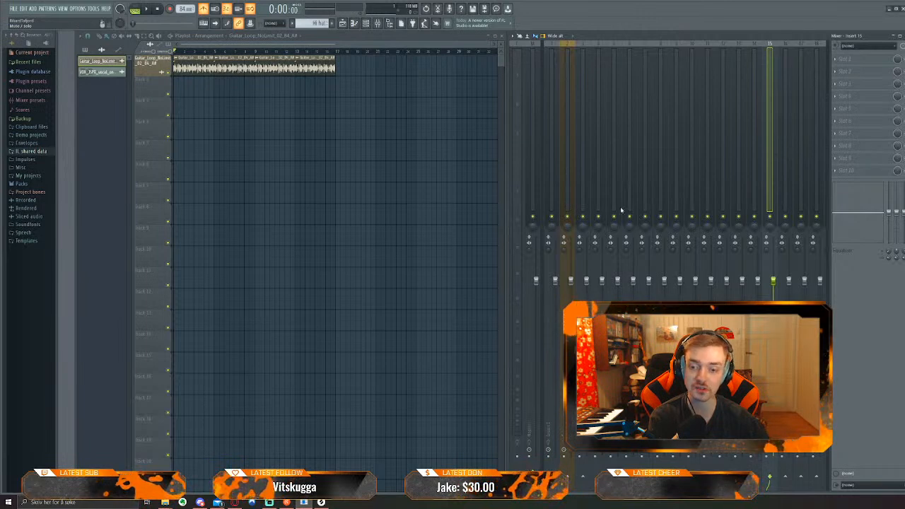
click(535, 141)
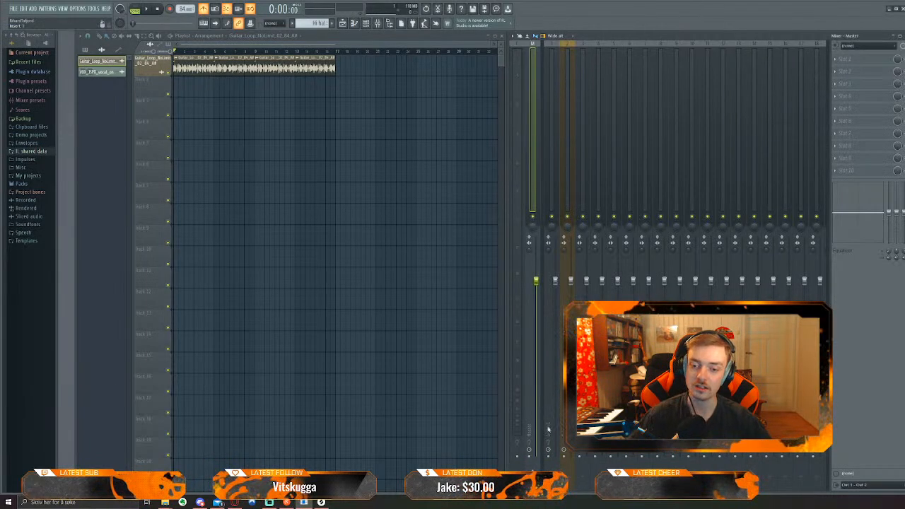
drag(536, 281, 537, 450)
key(space)
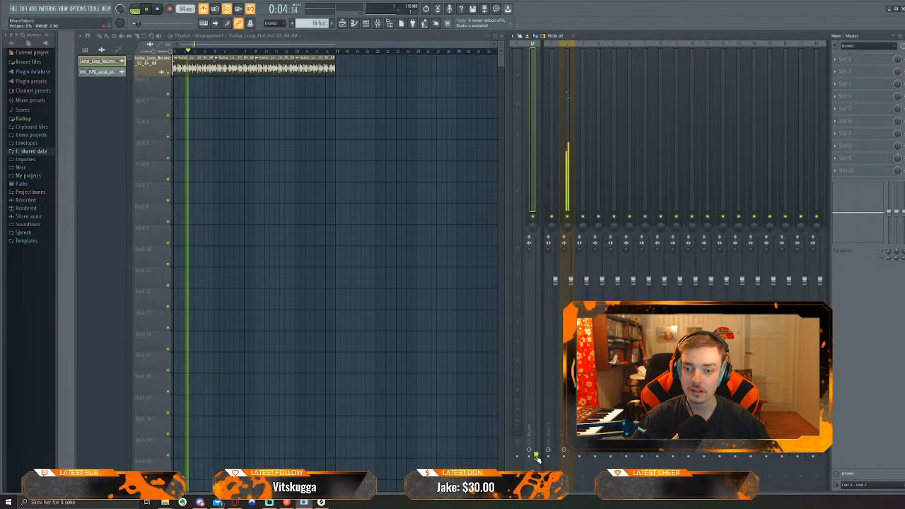
drag(536, 453, 537, 282)
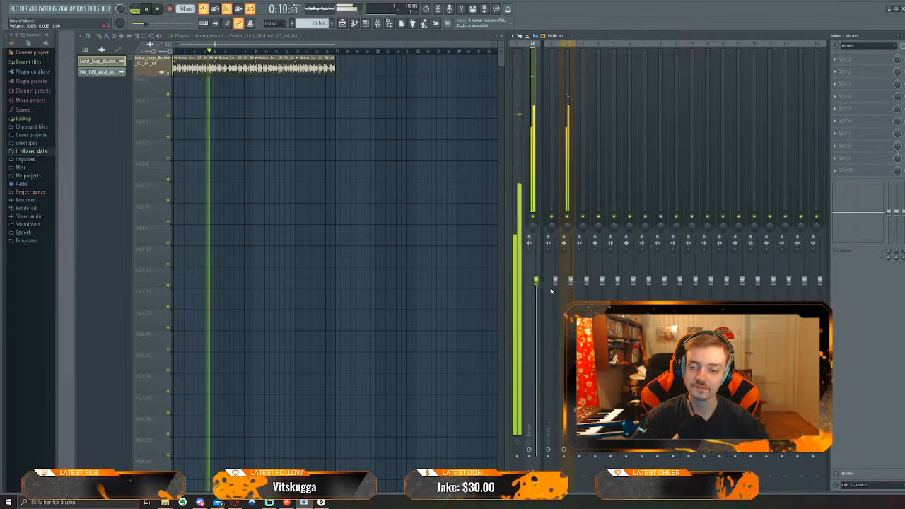
key(space)
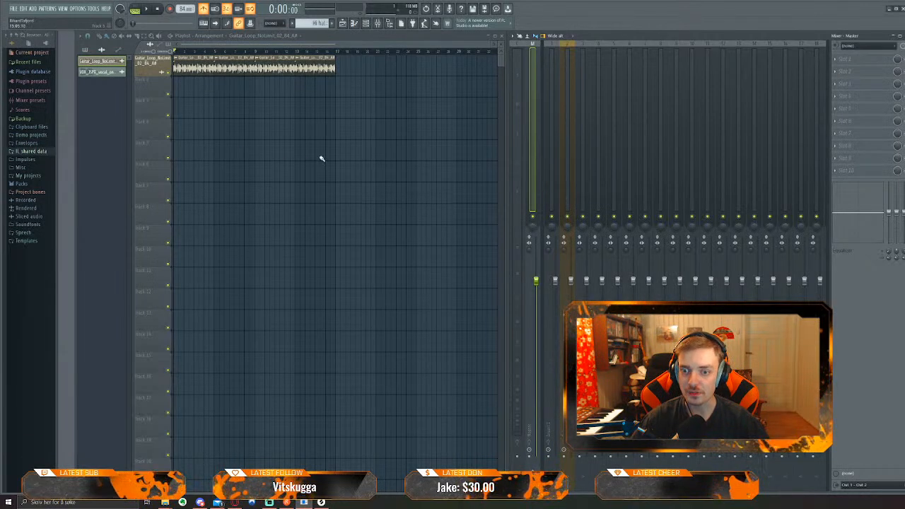
Reselect the Guitar verse mixer track and play the arrangement again to examine its signal going to the Master
click(568, 124)
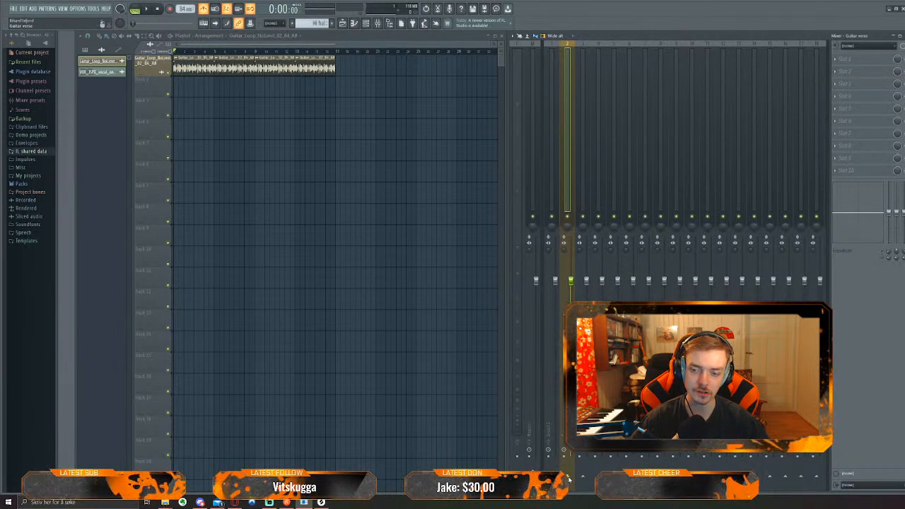
key(space)
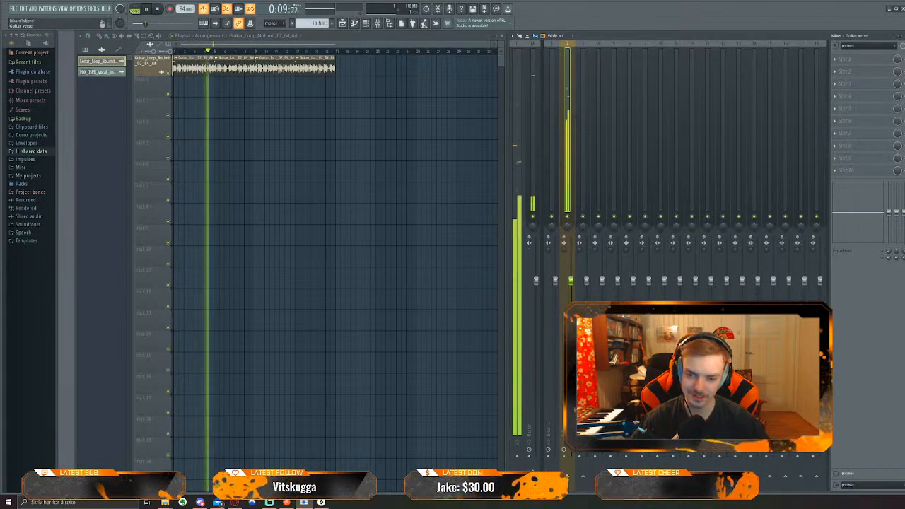
key(space)
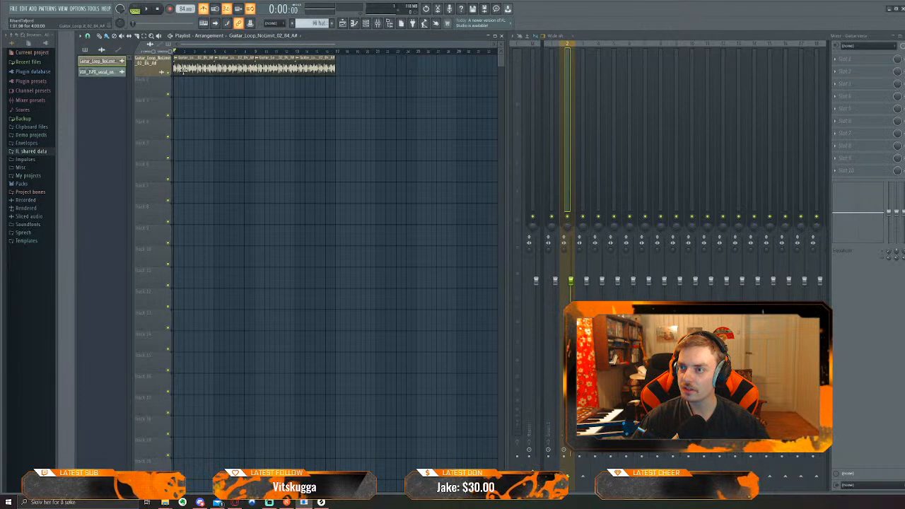
click(31, 9)
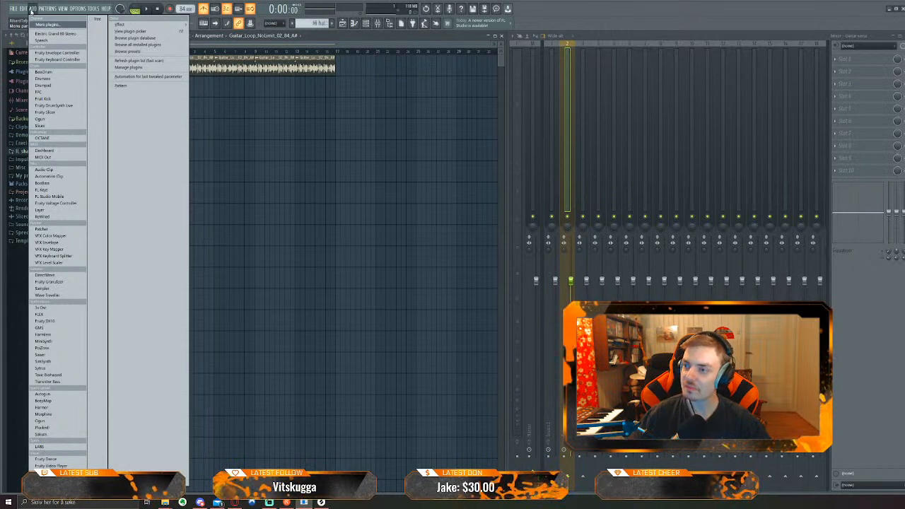
click(272, 200)
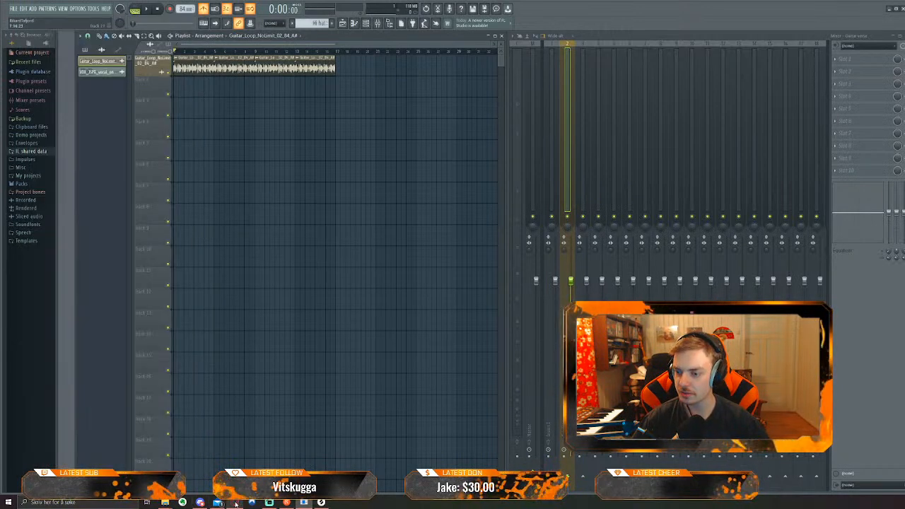
Open the guitar loop's channel settings and lower its time-stretching pitch while the arrangement plays
double_click(188, 62)
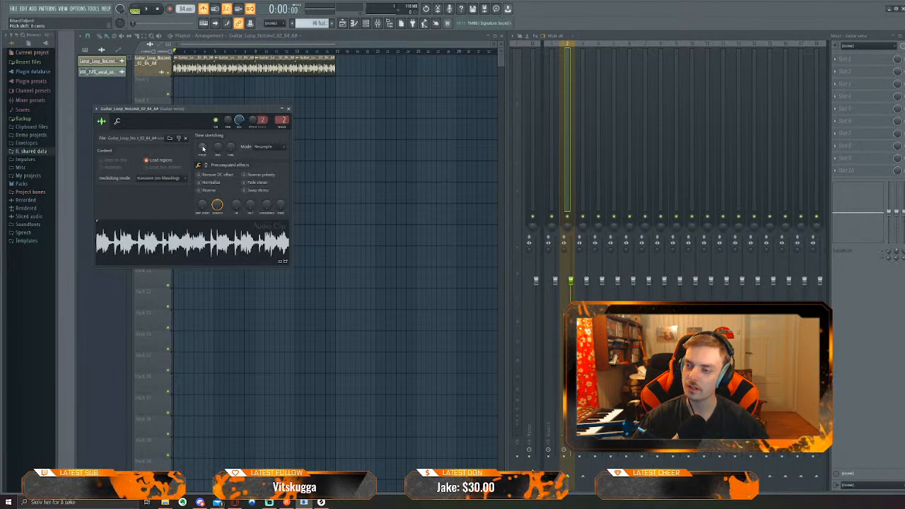
key(space)
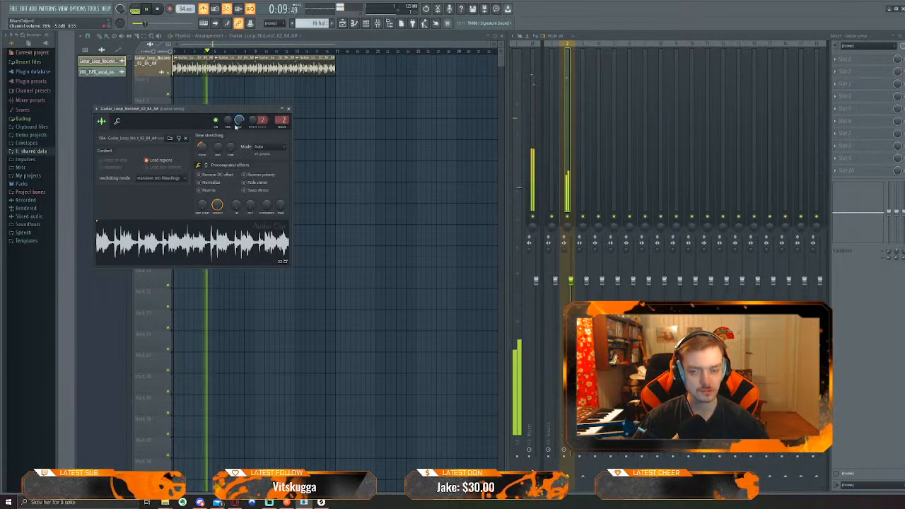
drag(202, 146, 202, 150)
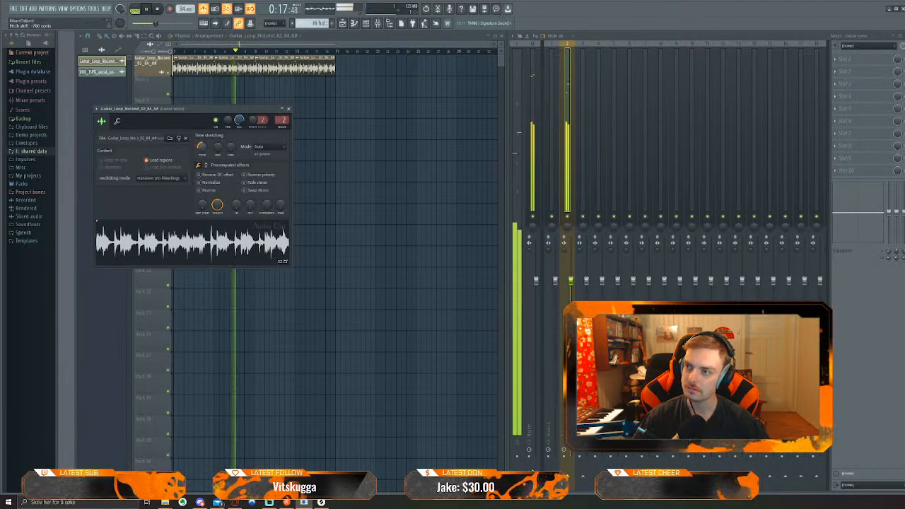
drag(202, 148, 203, 146)
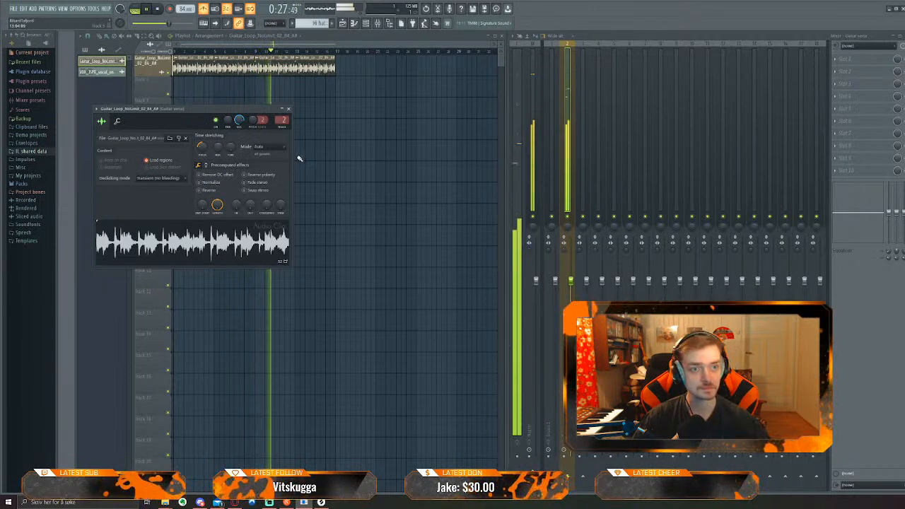
key(space)
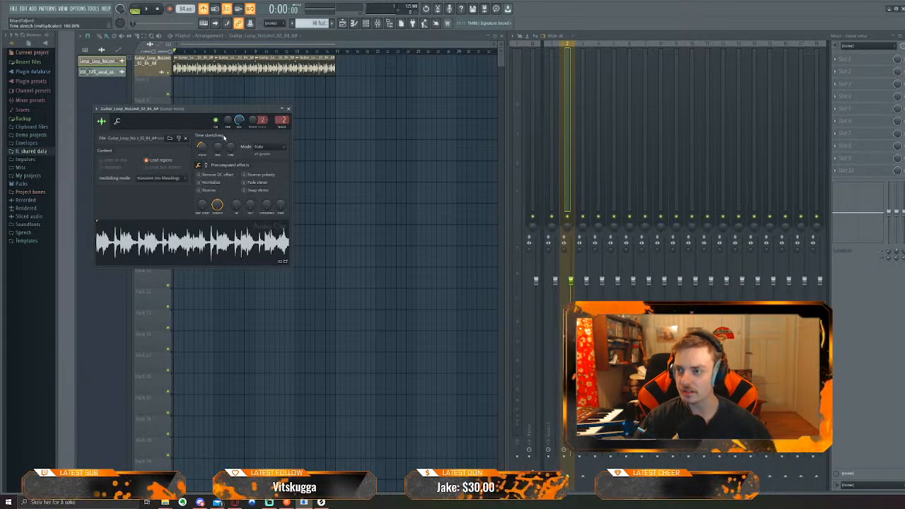
Move the guitar loop's channel window lower over the playlist and turn the metronome off during a short playback
drag(210, 111, 296, 101)
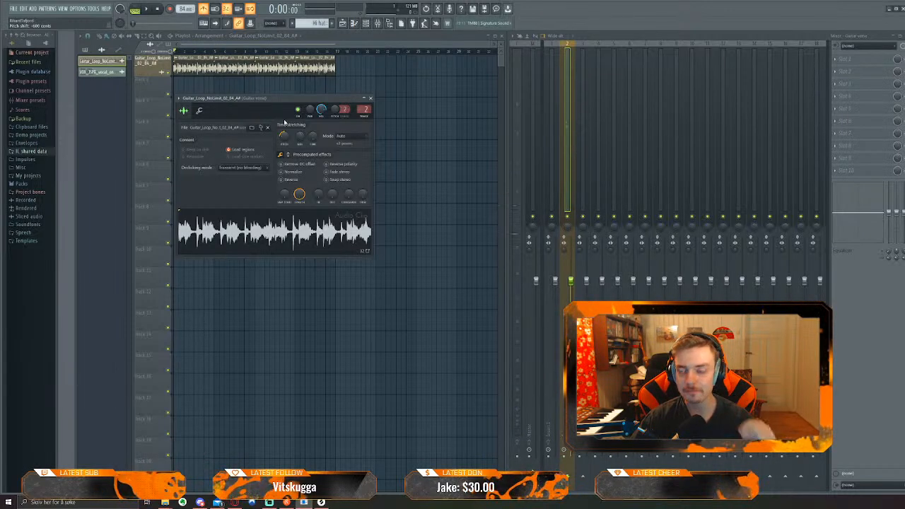
drag(291, 100, 290, 171)
key(space)
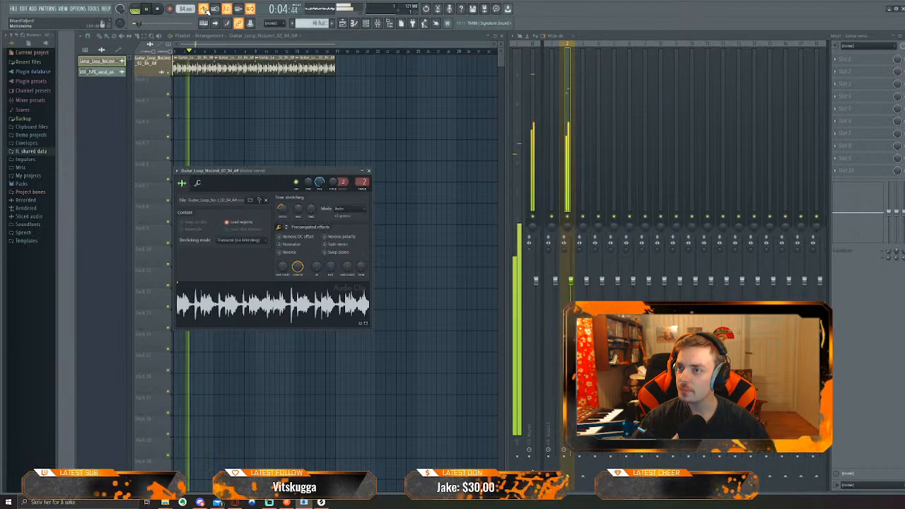
key(space)
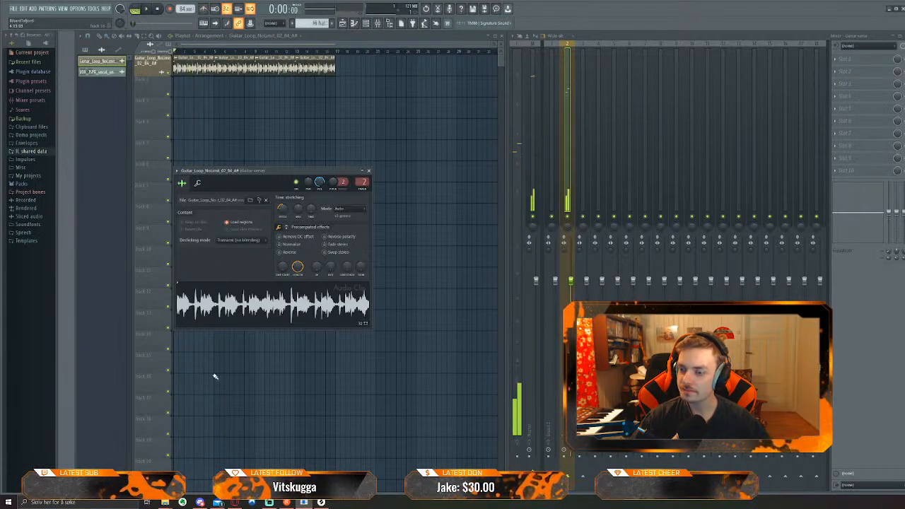
Switch to the browser with the Splice results and move its window aside to uncover part of the FL Studio playlist
click(234, 502)
scroll(102, 190, up, 1)
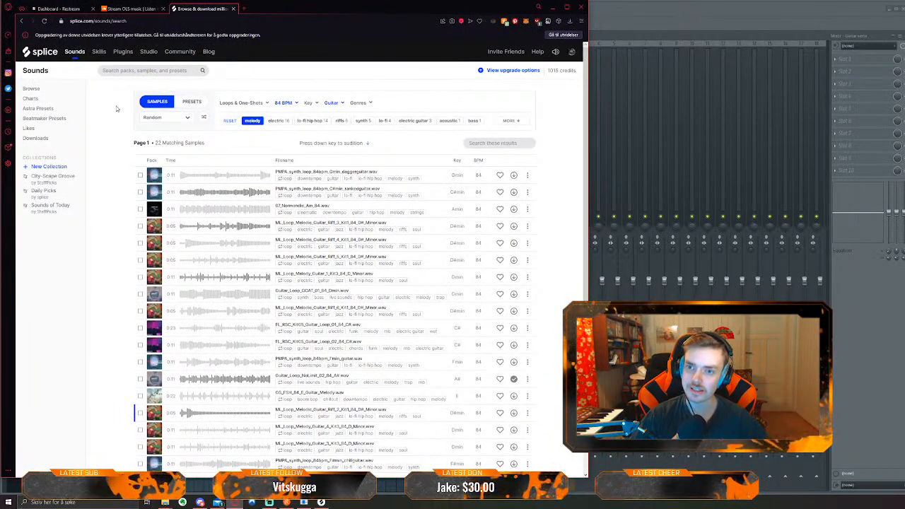
click(553, 7)
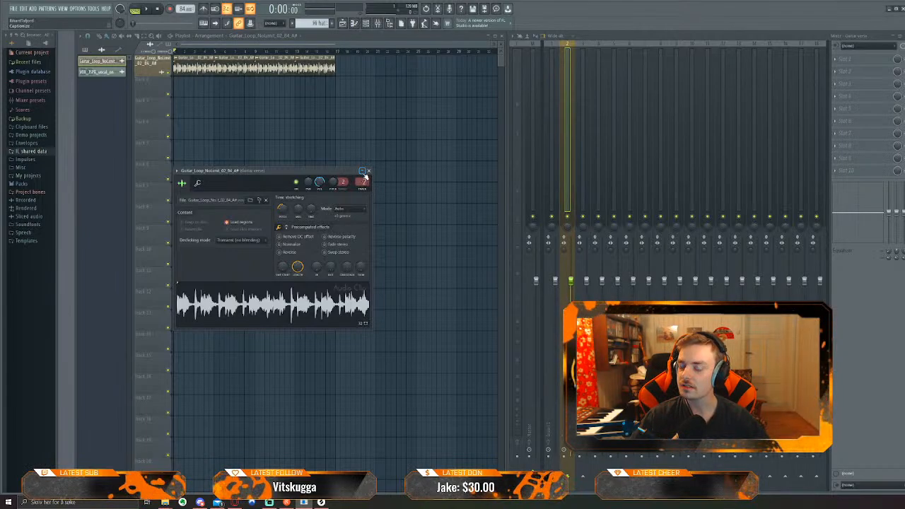
key(alt+Tab)
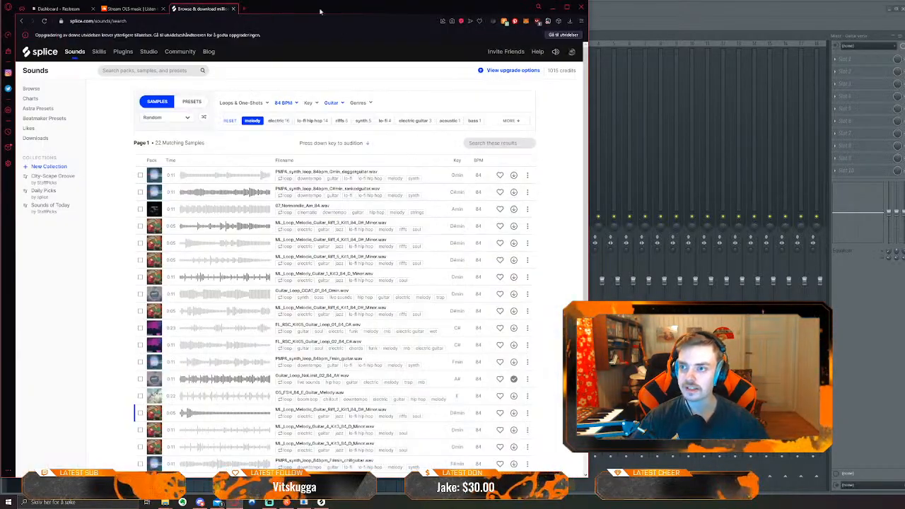
drag(320, 11, 597, 12)
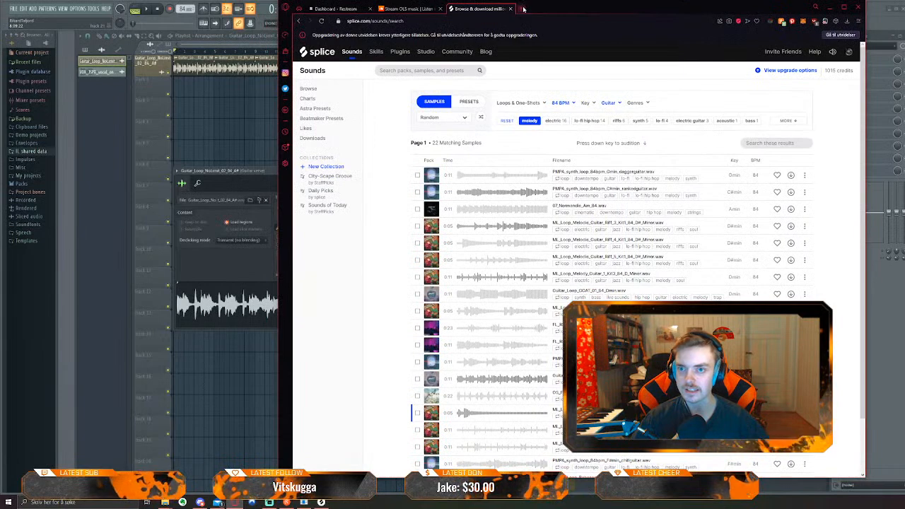
Search Google in a new tab for "a# piano", refine the query to "a# piano key" and show the image results
click(523, 8)
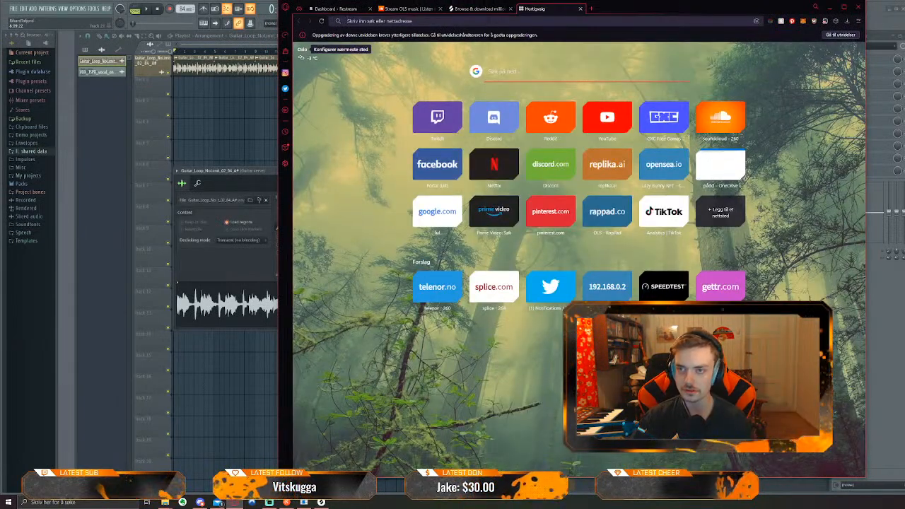
text(a#)
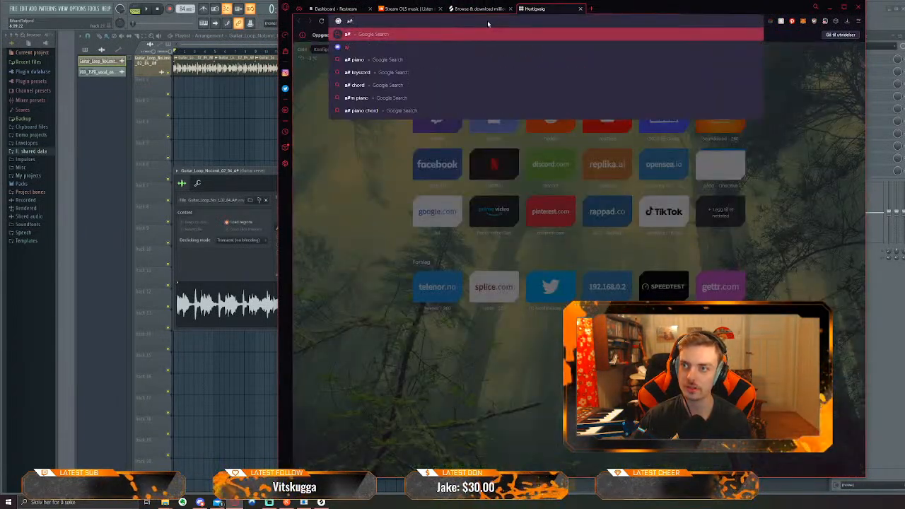
key(Down)
key(Return)
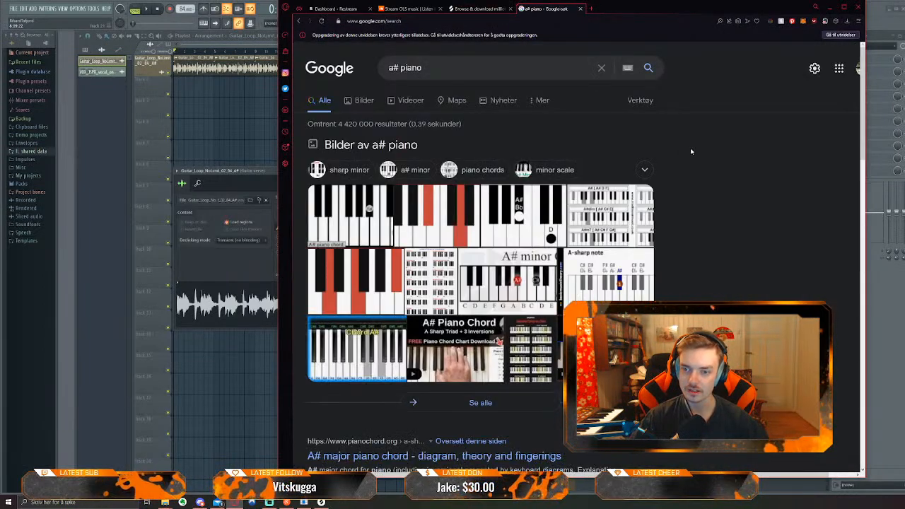
click(431, 68)
text(key)
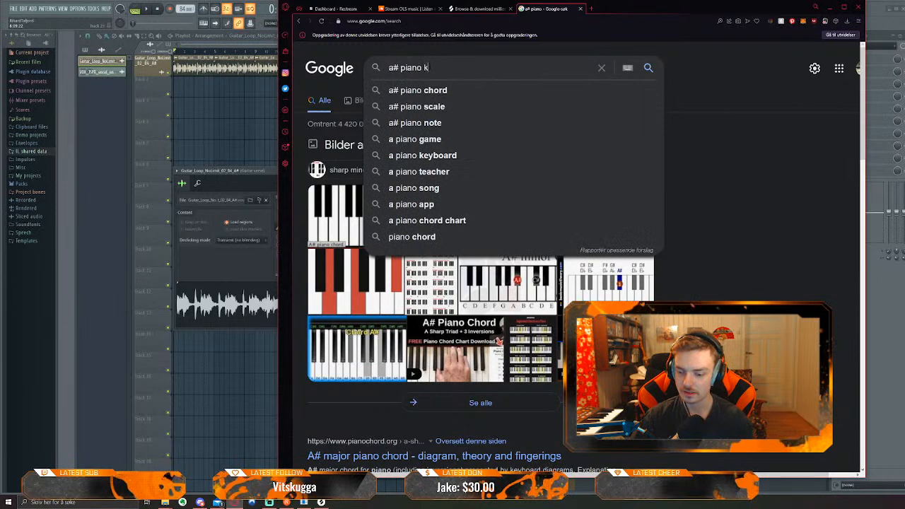
key(Return)
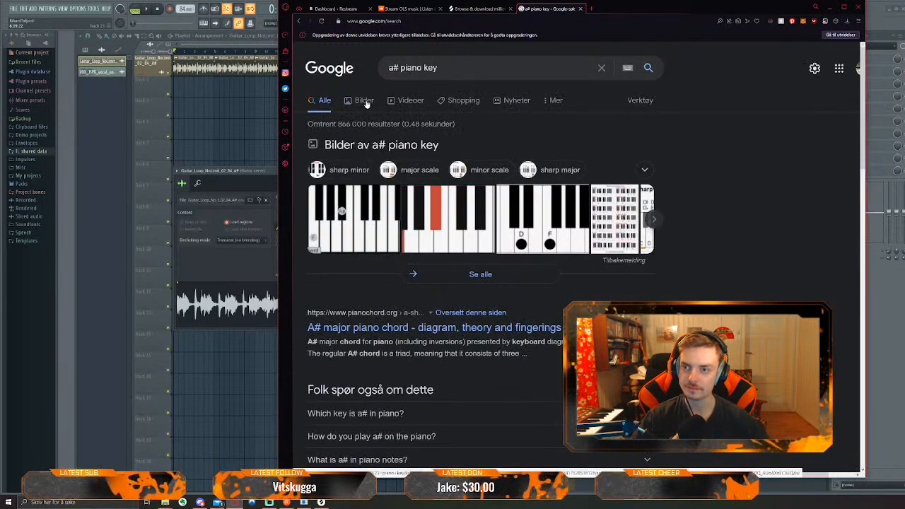
click(365, 102)
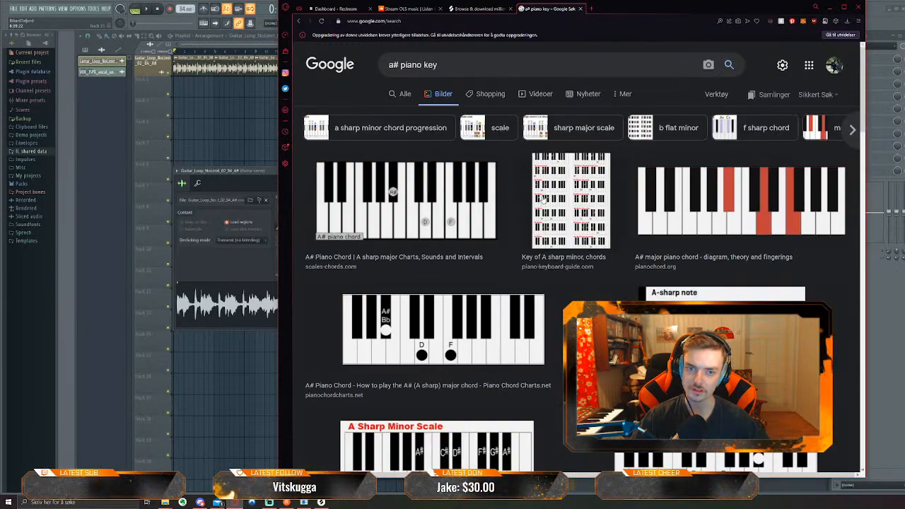
Examine the piano key images for A# and preview the A# piano chords chart from the Traditional Music Library
scroll(537, 198, down, 2)
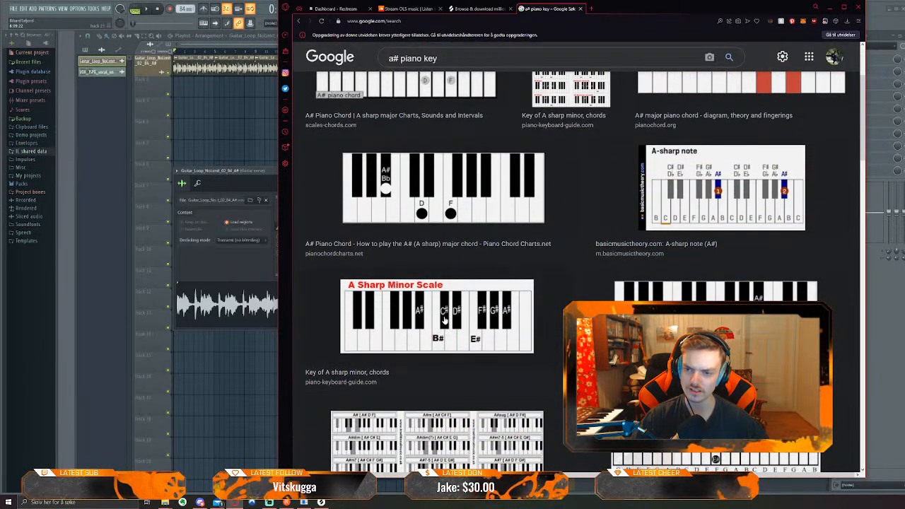
scroll(553, 303, down, 2)
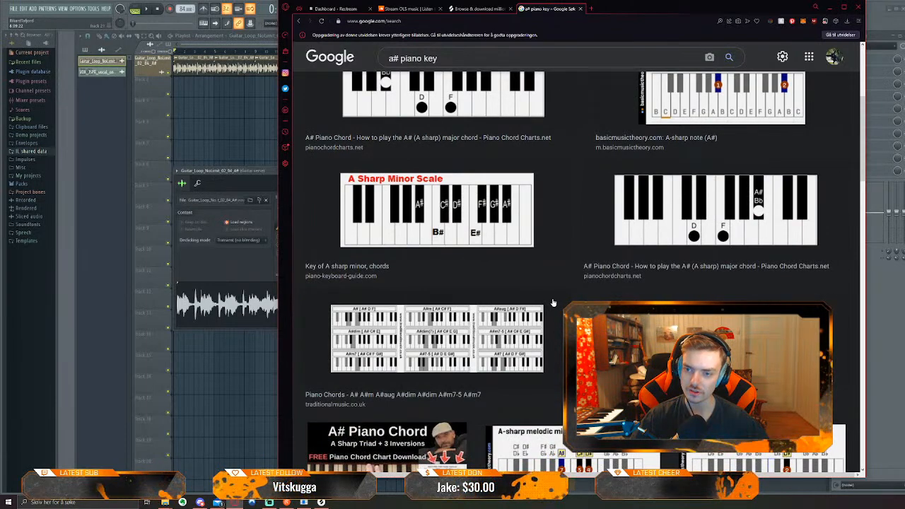
click(552, 305)
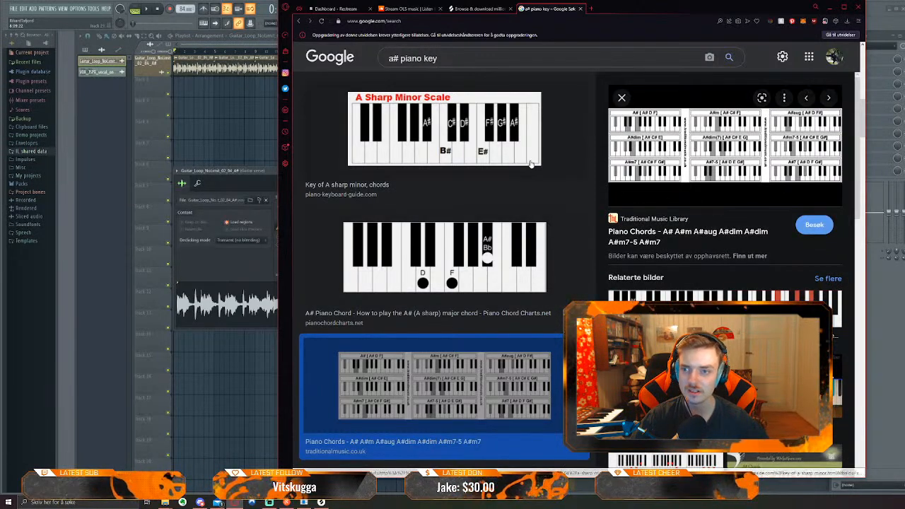
key(alt+Left)
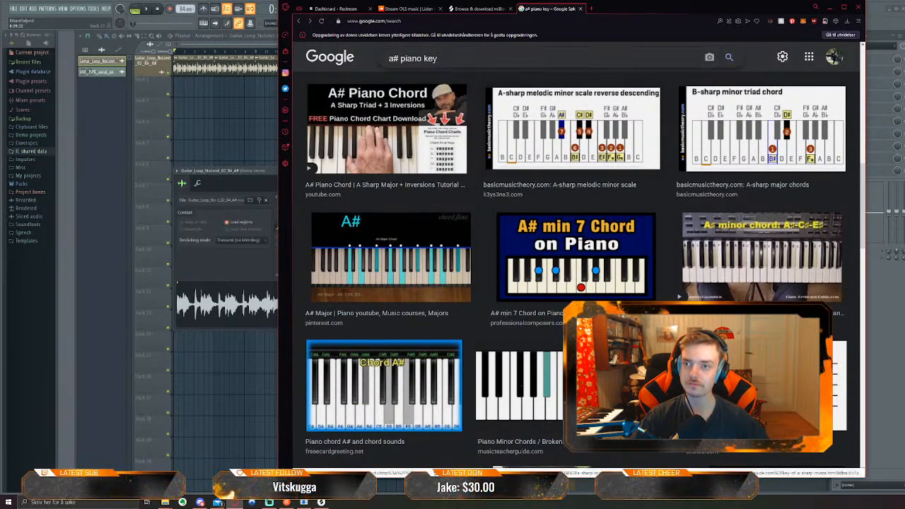
Search the images for "a# key" and preview the A-sharp major scale note positions chart in a slightly narrower browser window
double_click(412, 58)
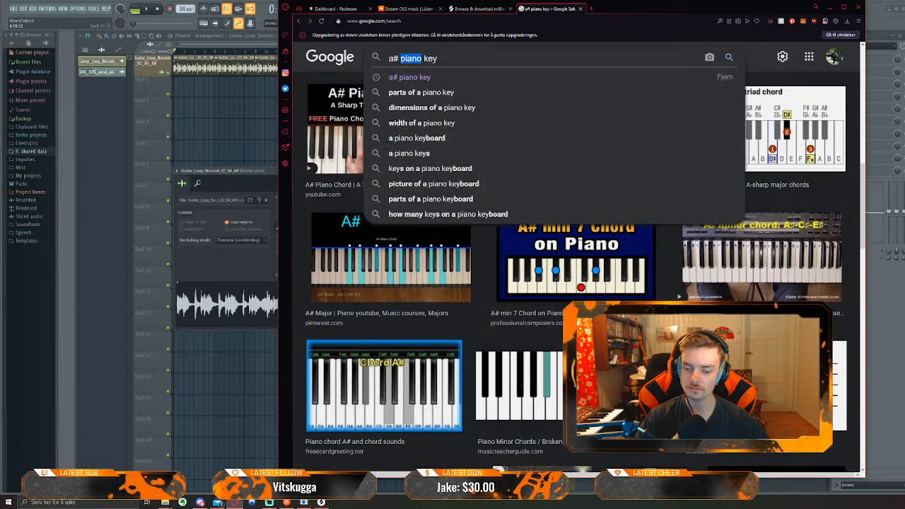
key(BackSpace)
click(417, 76)
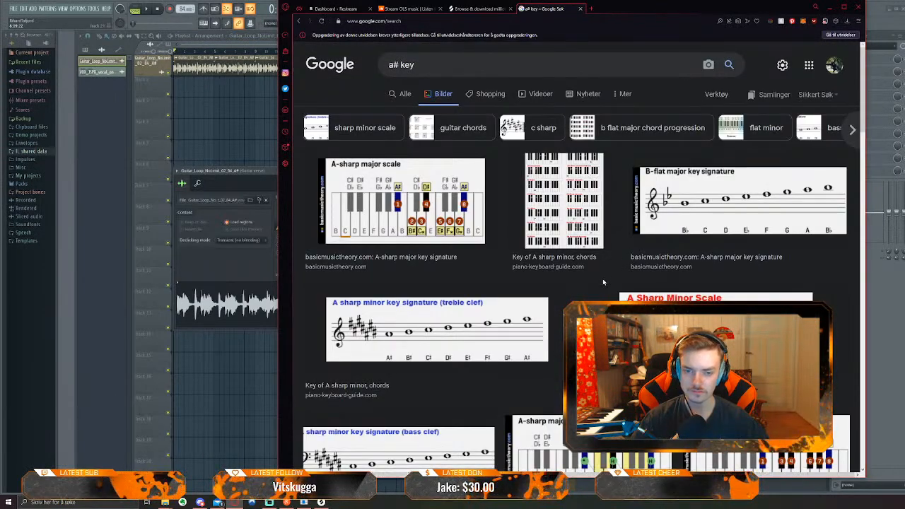
scroll(604, 283, down, 1)
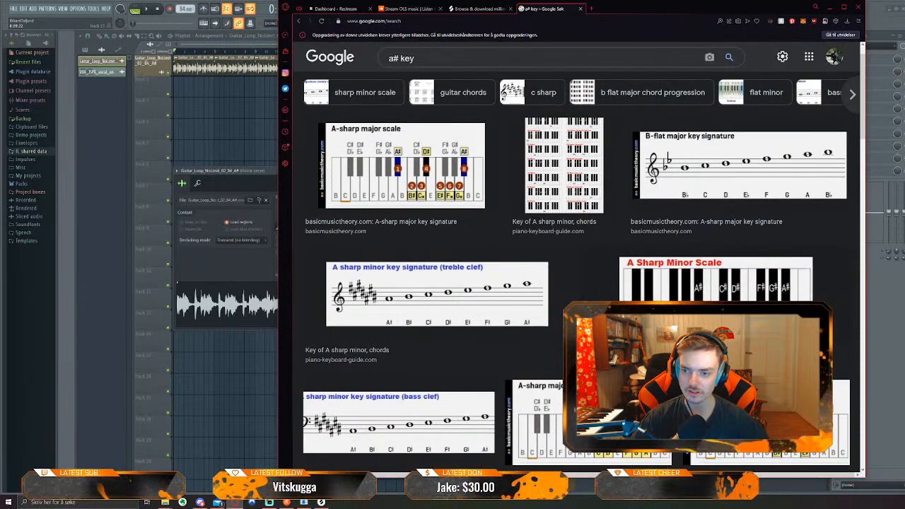
scroll(581, 284, down, 1)
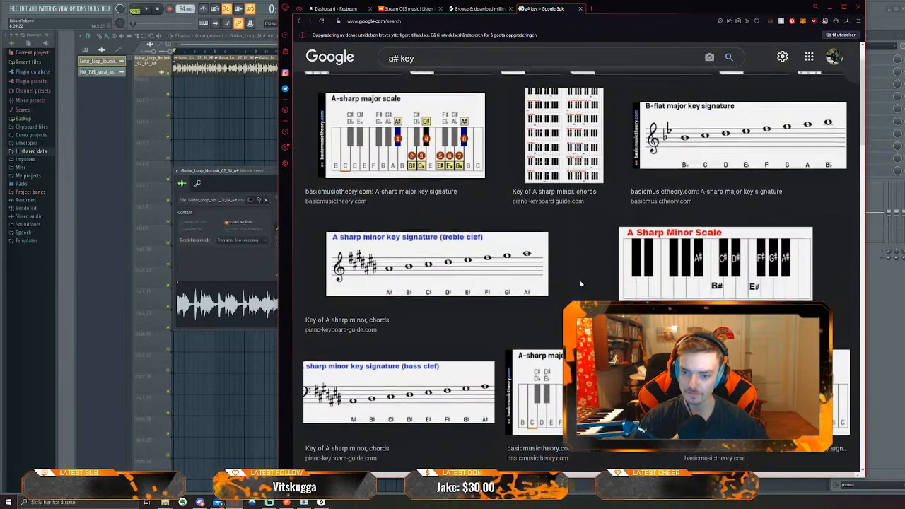
scroll(581, 284, down, 1)
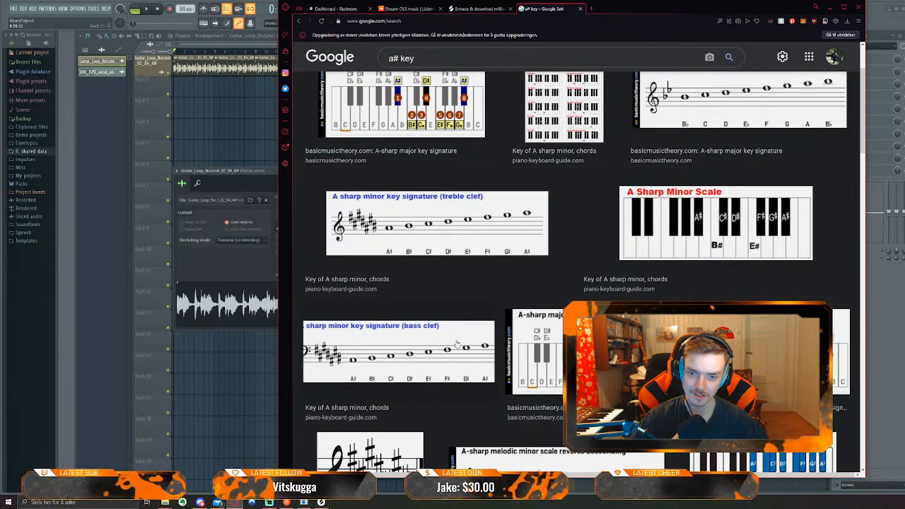
click(537, 347)
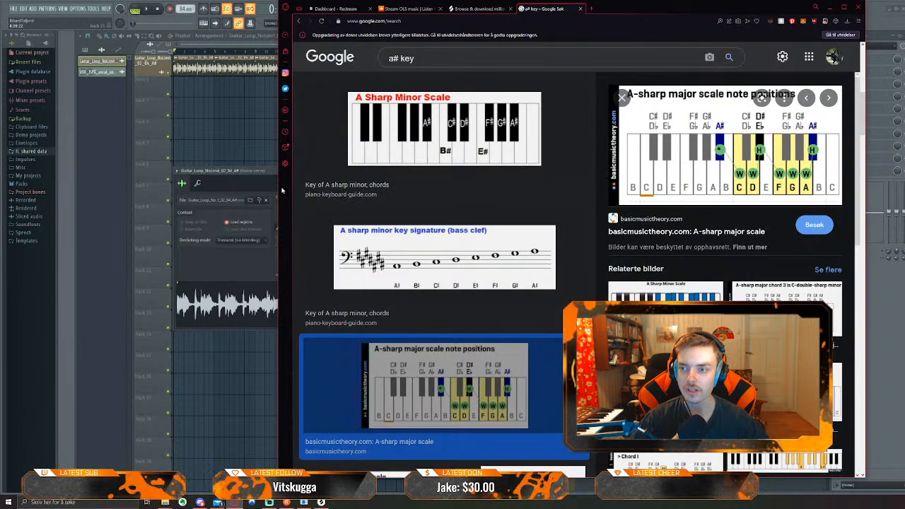
drag(282, 190, 322, 201)
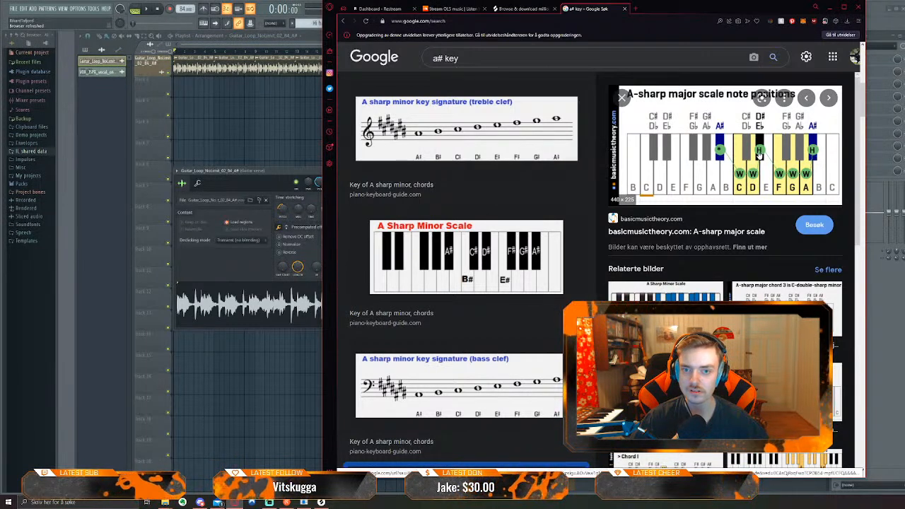
Switch back to FL Studio and add a Sytrus synthesizer channel
click(286, 131)
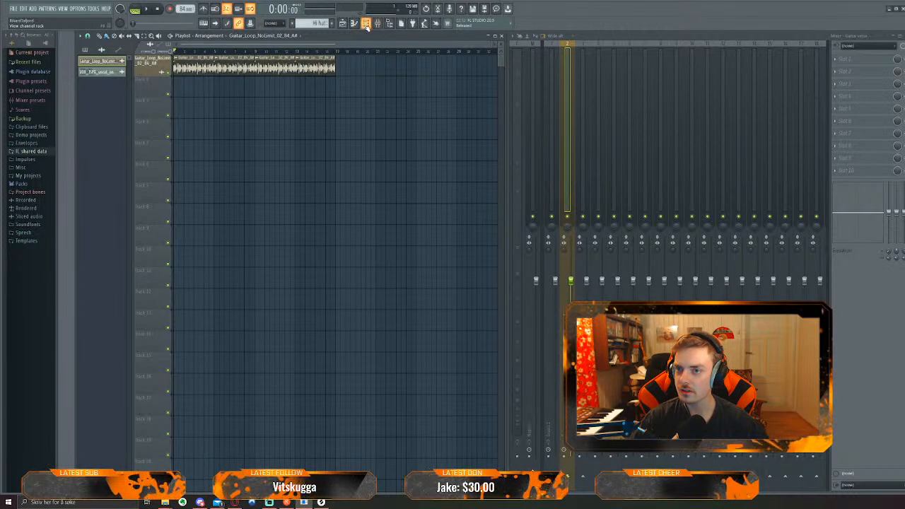
click(32, 9)
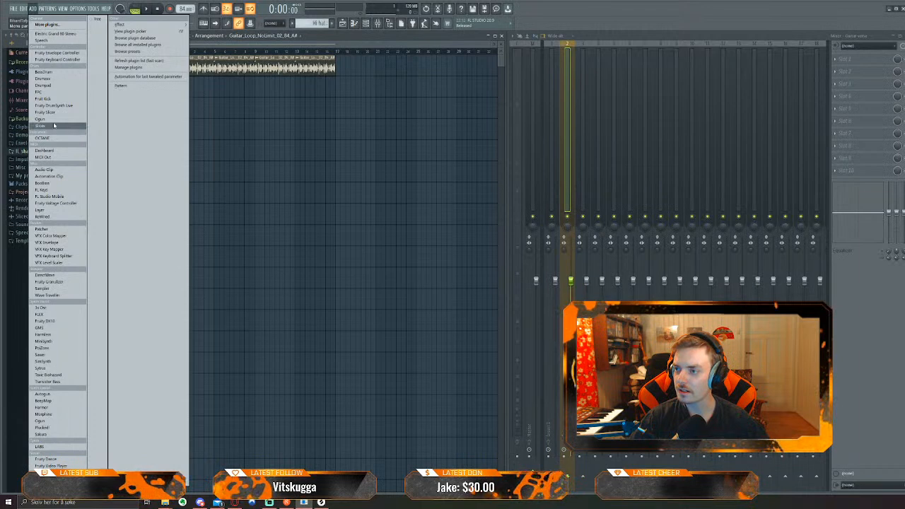
click(59, 368)
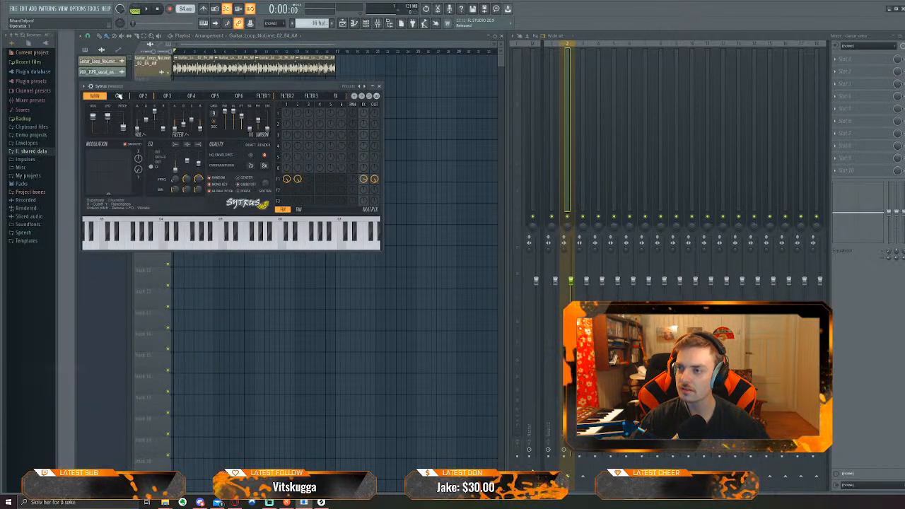
Load the Piano preset in Sytrus and audition it with a note on the plugin's keyboard
click(84, 86)
mouse_move(103, 108)
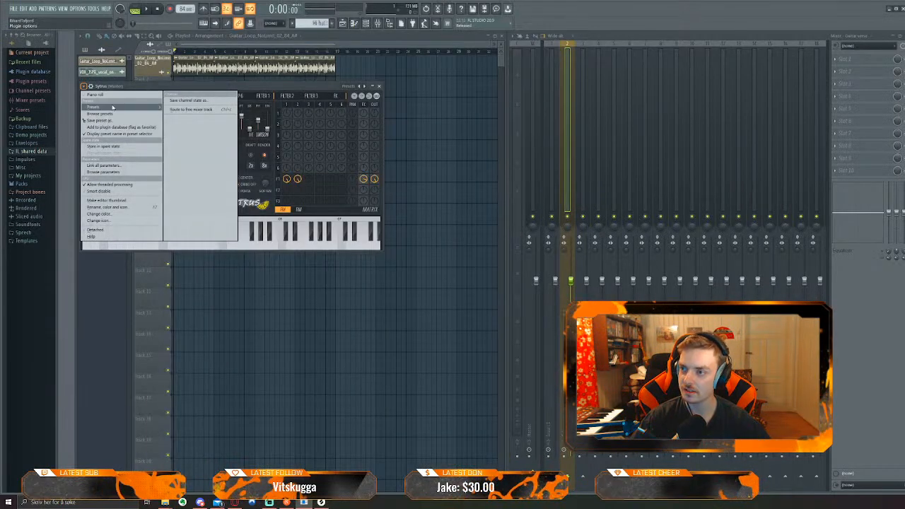
mouse_move(112, 106)
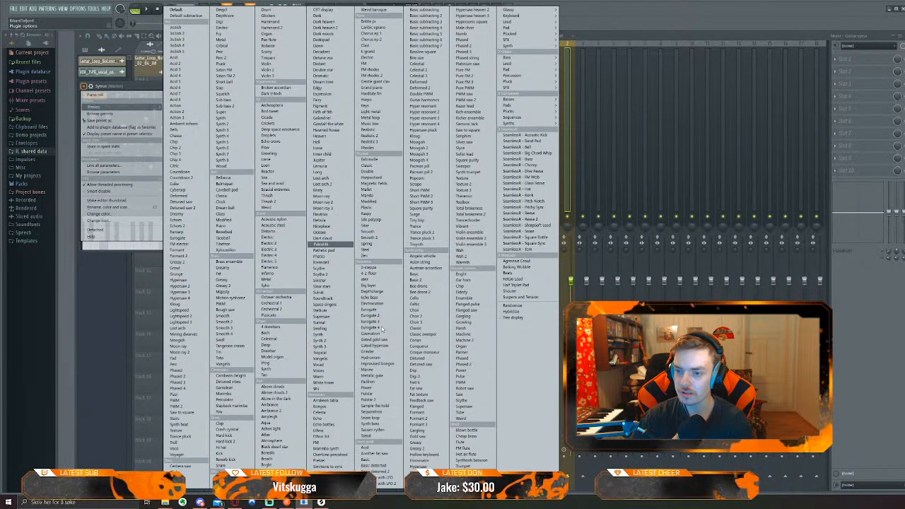
click(231, 228)
click(238, 246)
click(265, 248)
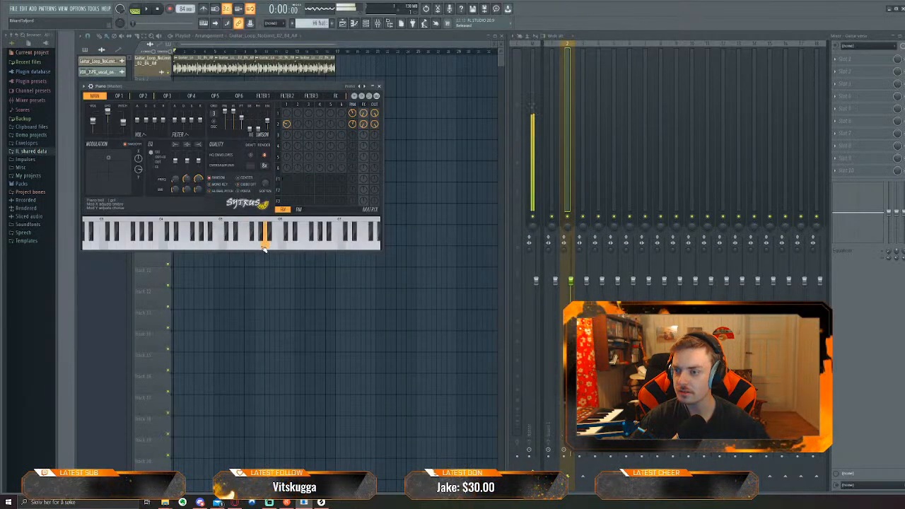
Load the Grand piano preset in Sytrus and audition it with high and low notes on its keyboard
click(83, 87)
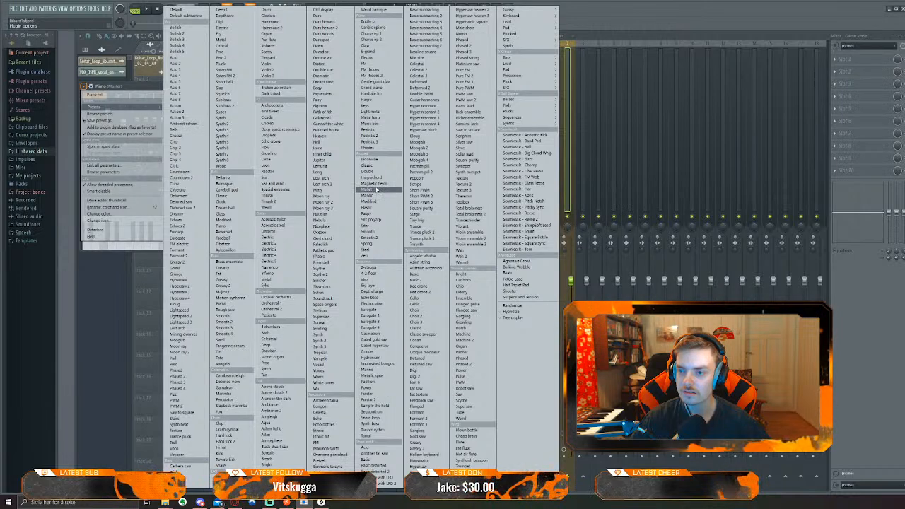
click(380, 90)
click(264, 235)
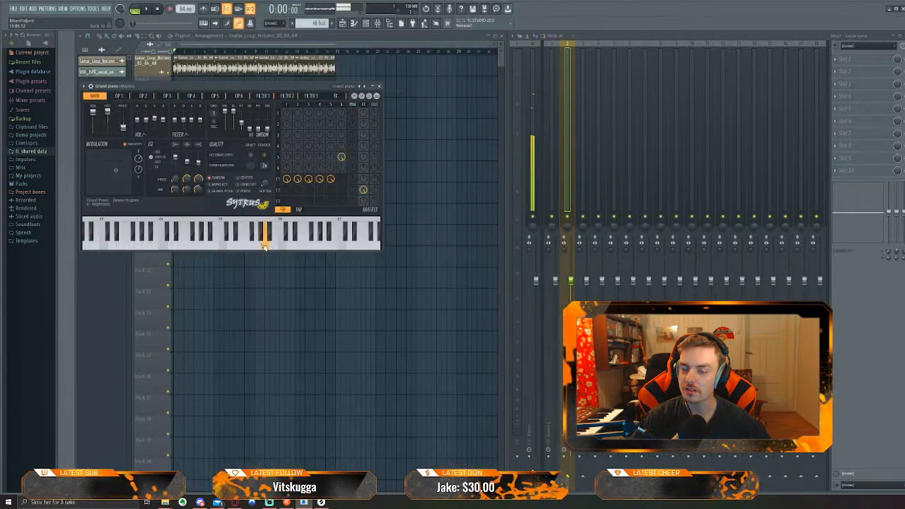
click(190, 246)
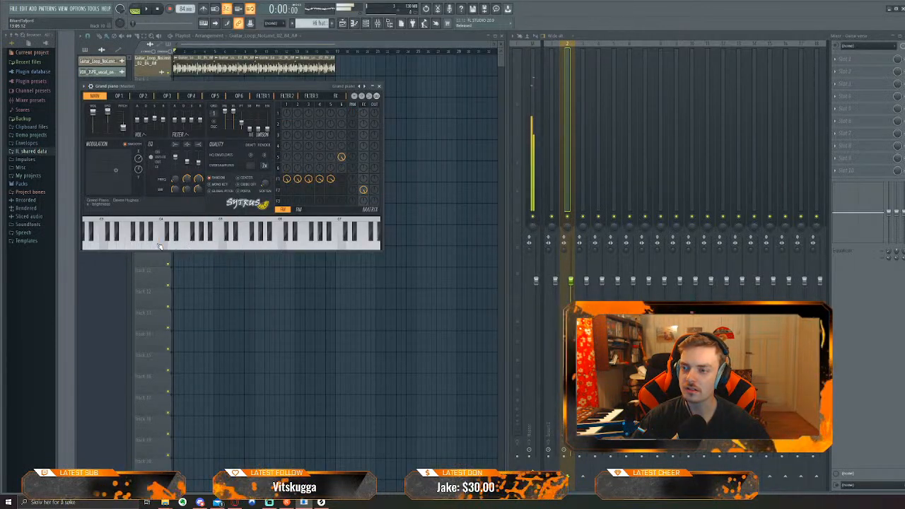
click(184, 246)
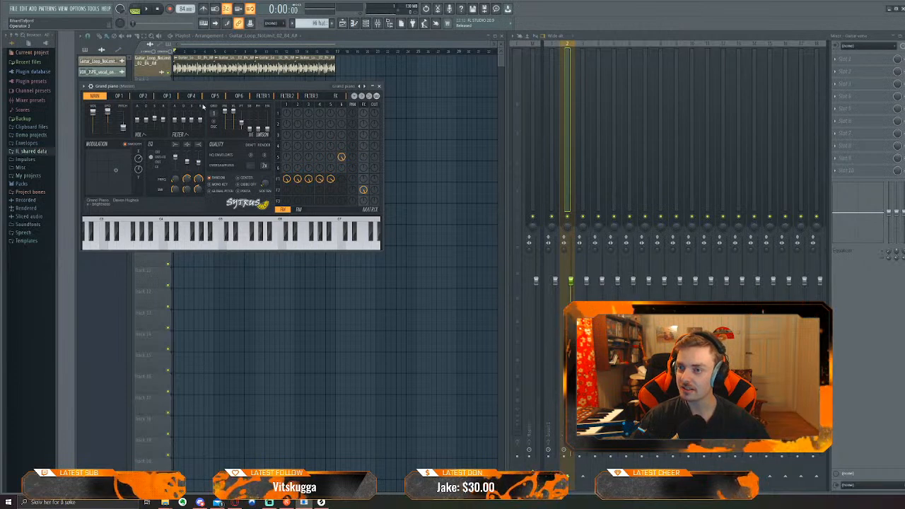
Examine the settings and waveforms of the Sytrus operators used by the Grand piano preset
click(145, 96)
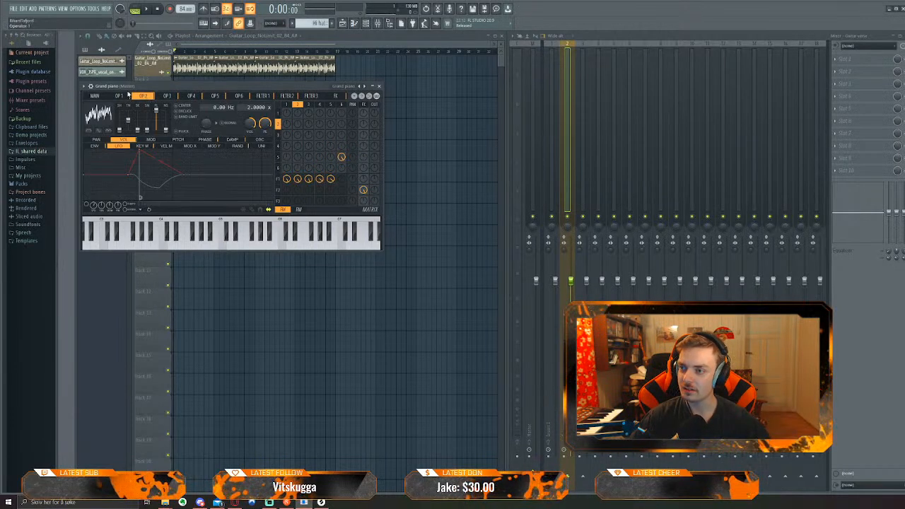
click(119, 97)
click(144, 96)
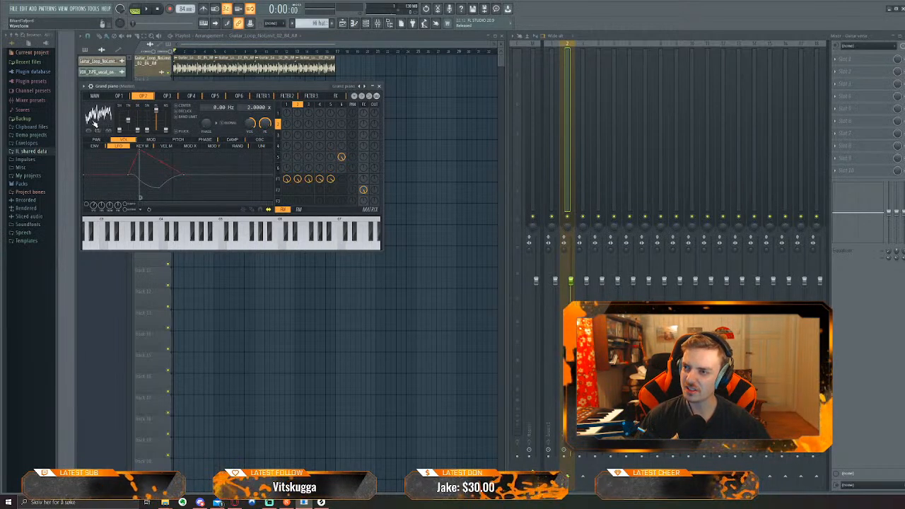
click(191, 97)
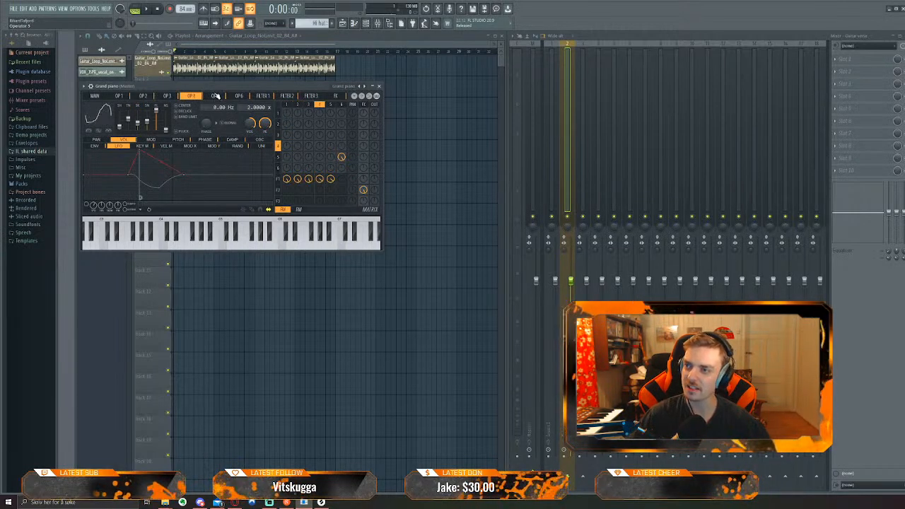
click(216, 97)
click(239, 97)
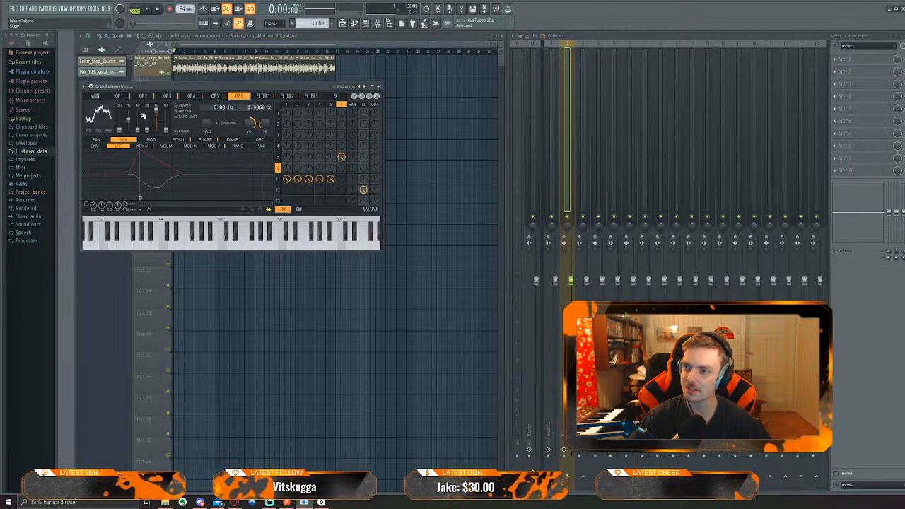
click(262, 96)
click(248, 96)
click(215, 97)
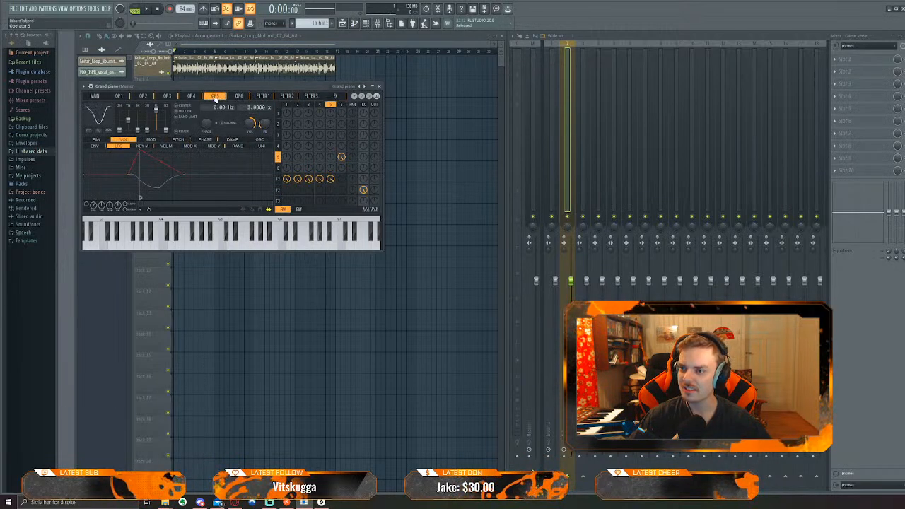
click(191, 96)
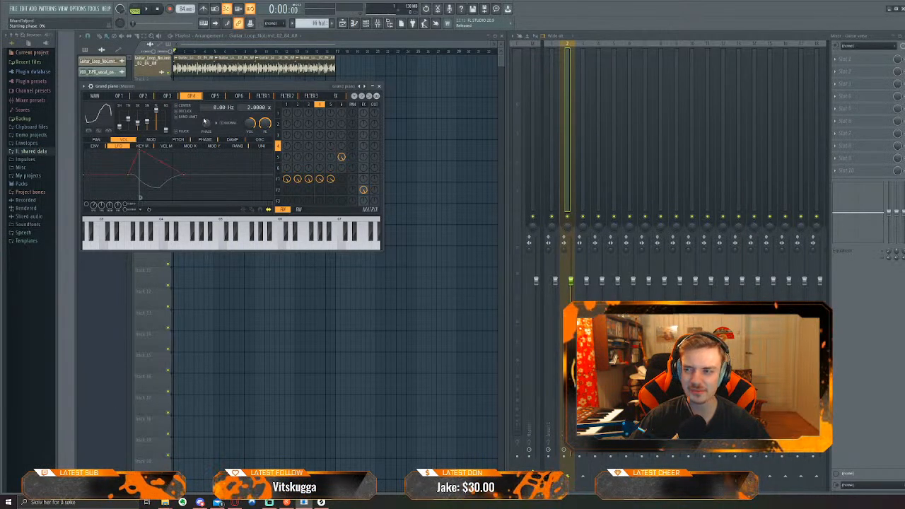
Move the Sytrus window over the middle of the playlist to audition more Grand piano notes, and close it
drag(201, 85, 324, 163)
click(346, 323)
click(362, 325)
click(379, 325)
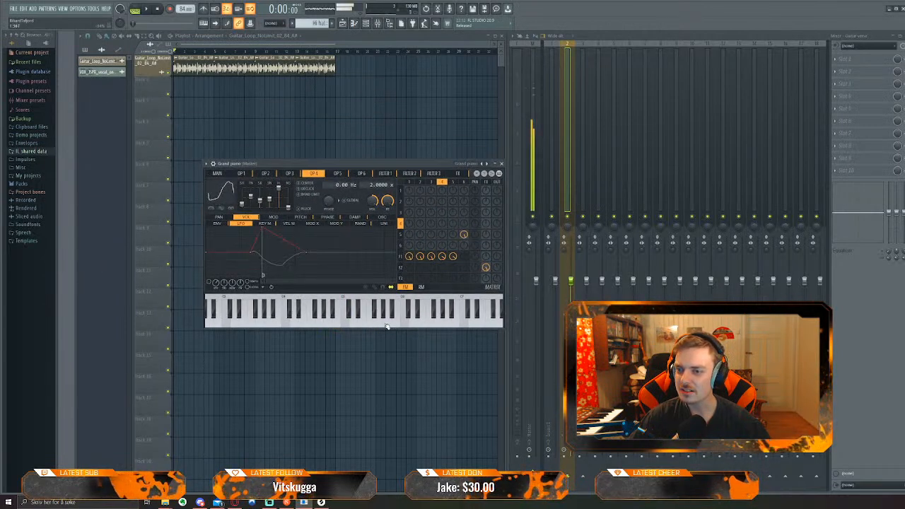
click(348, 324)
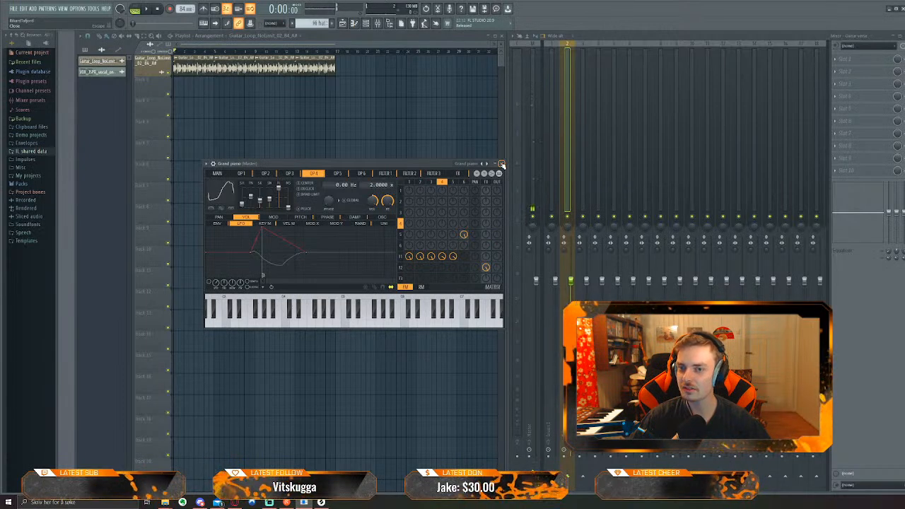
click(501, 163)
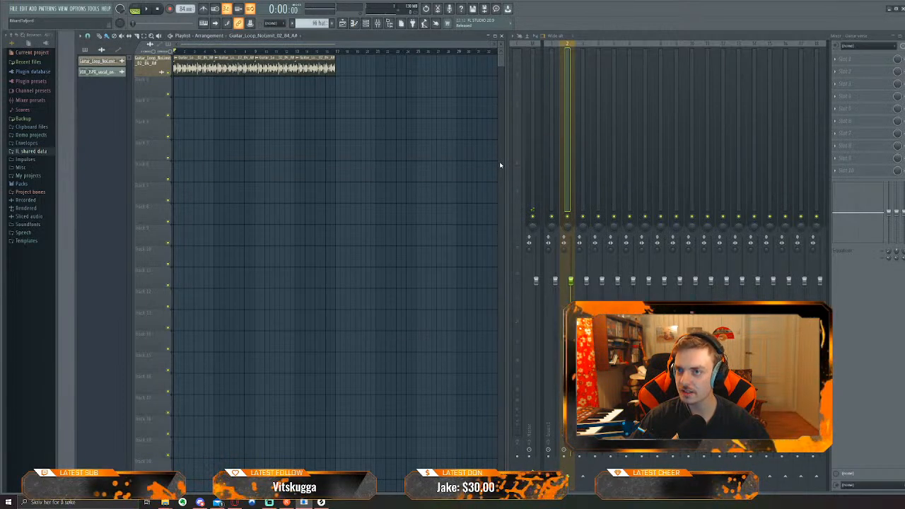
Show the channel rack and create a new pattern named Piano
click(367, 24)
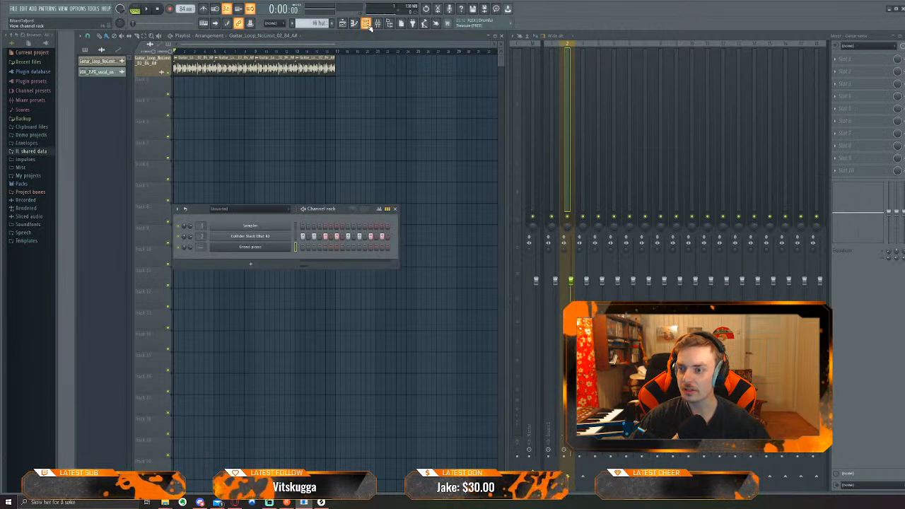
click(333, 24)
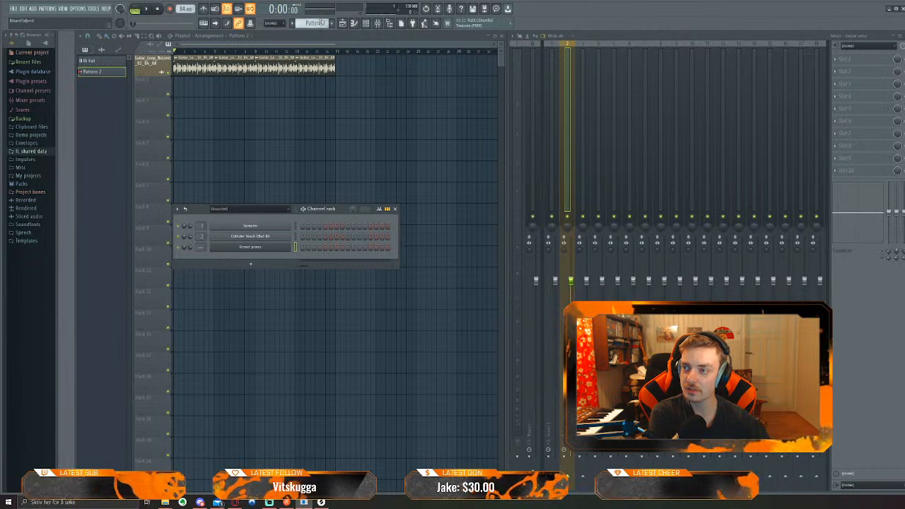
click(99, 63)
scroll(318, 23, down, 1)
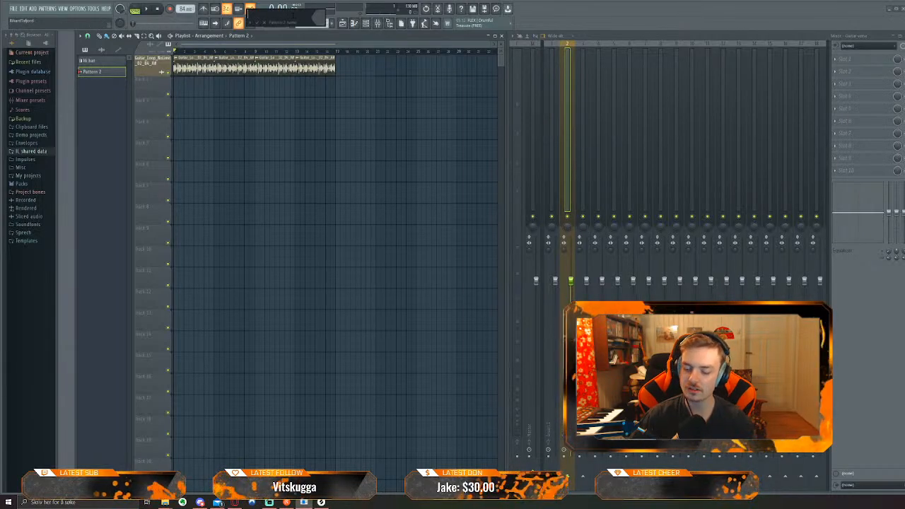
text(ian)
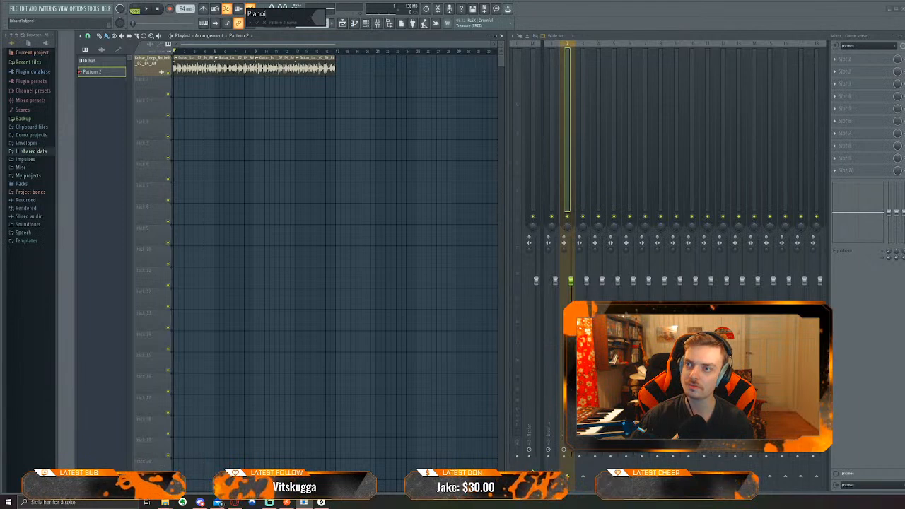
text(o)
key(Return)
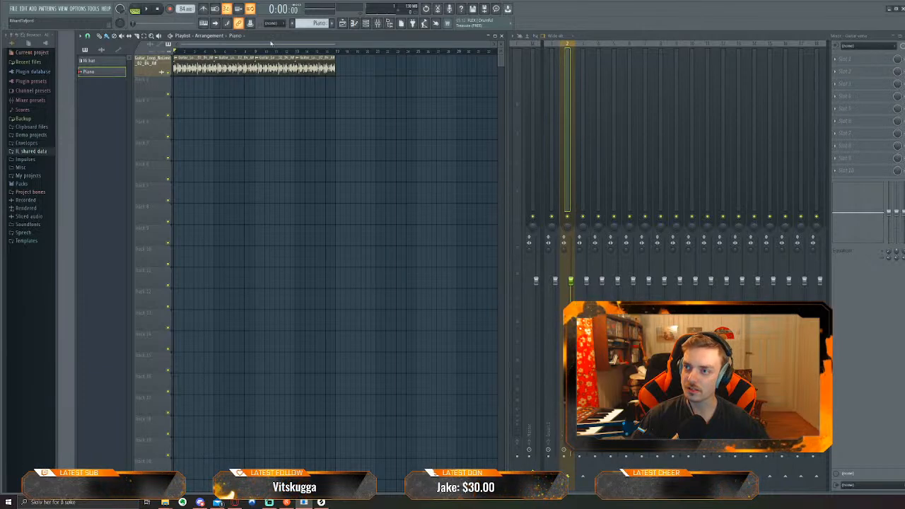
Reopen the channel rack and route the Grand piano channel to mixer track 3
click(365, 23)
right_click(289, 246)
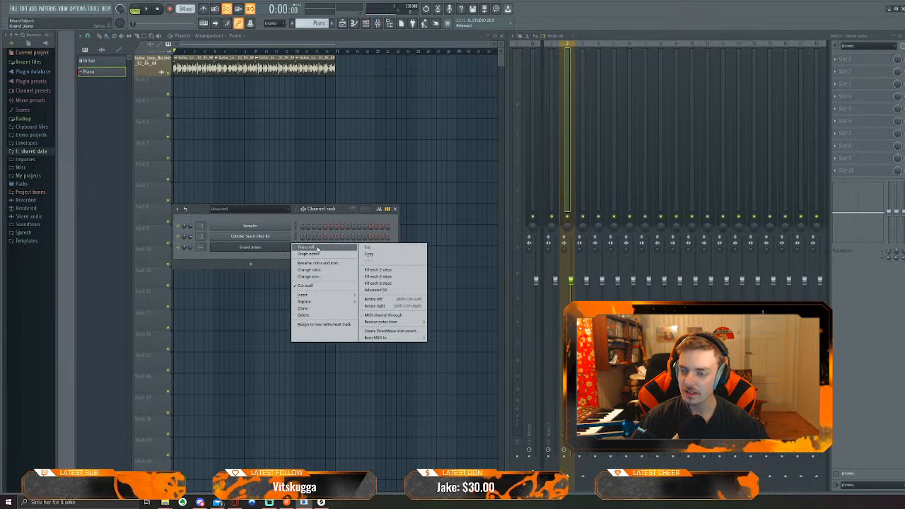
click(234, 255)
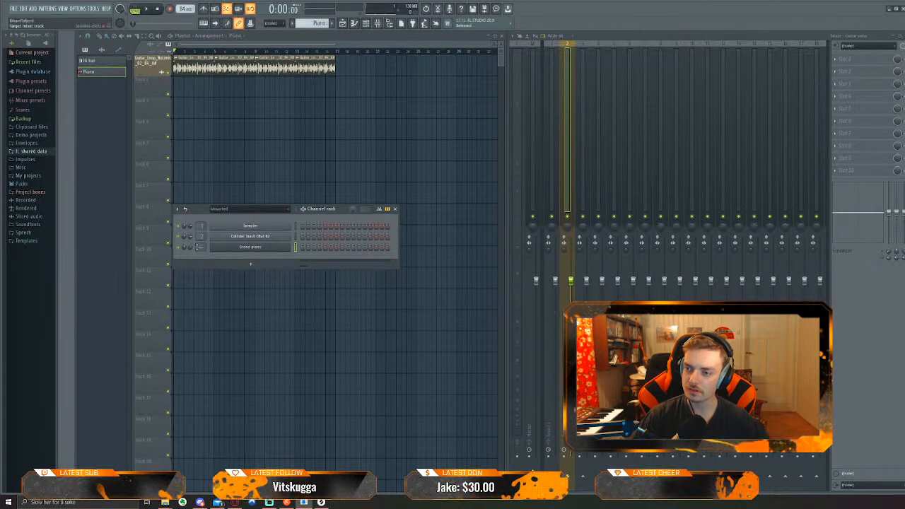
drag(201, 247, 201, 238)
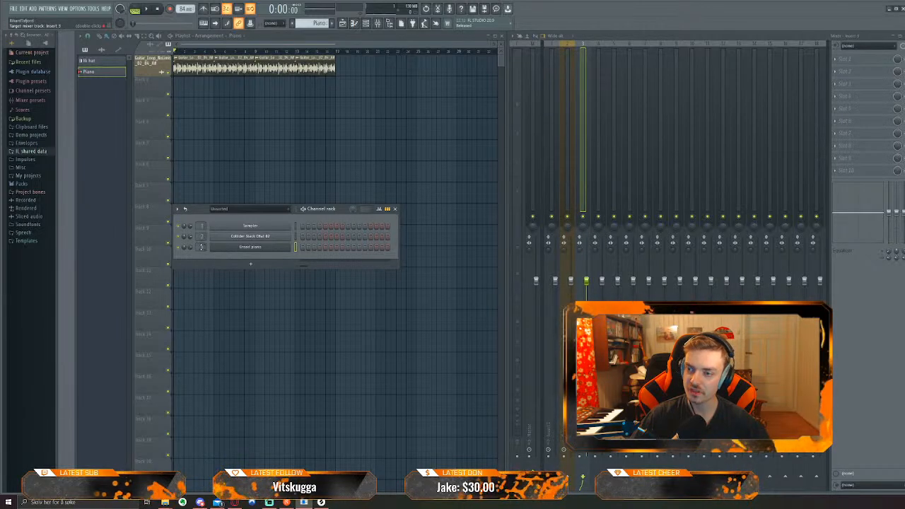
Recolor the Grand piano channel dark slate blue, keeping its name
right_click(250, 247)
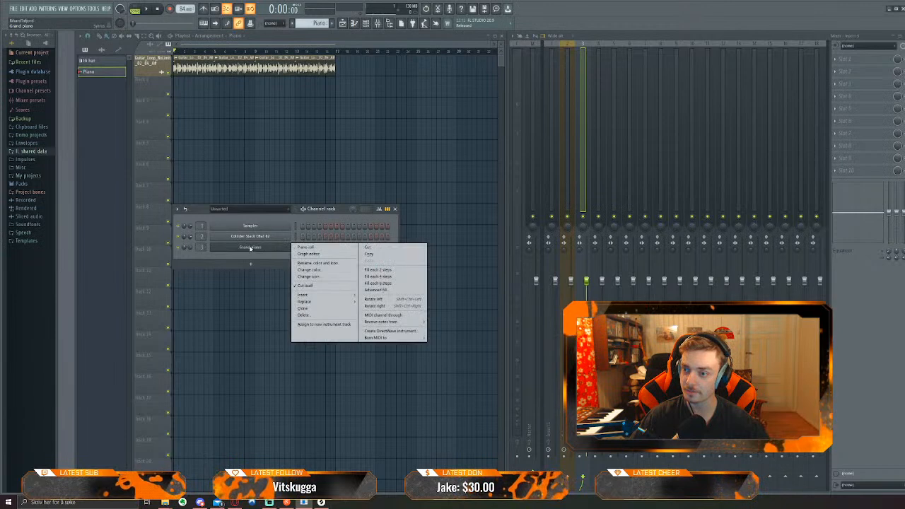
click(319, 263)
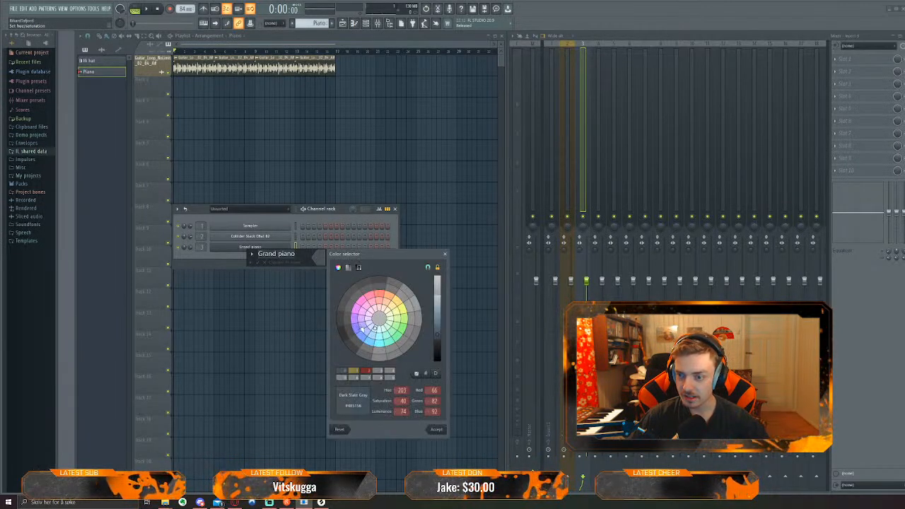
click(361, 329)
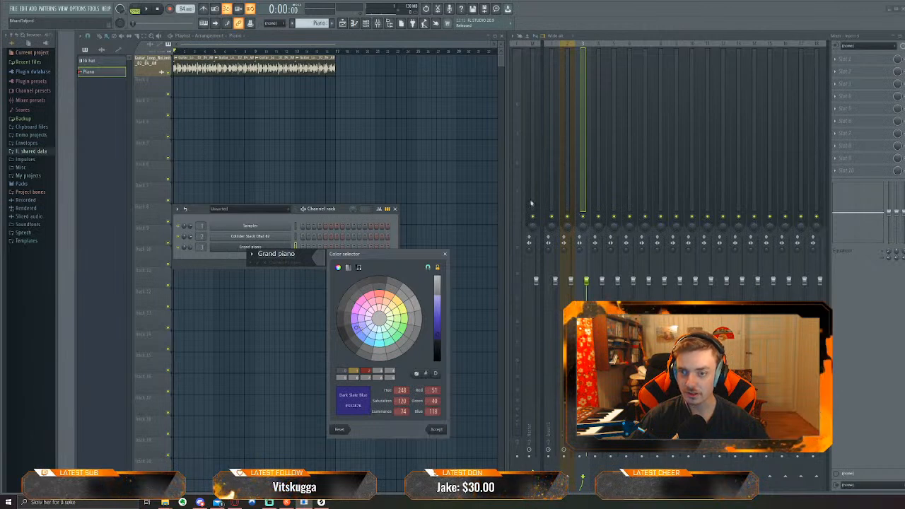
click(437, 430)
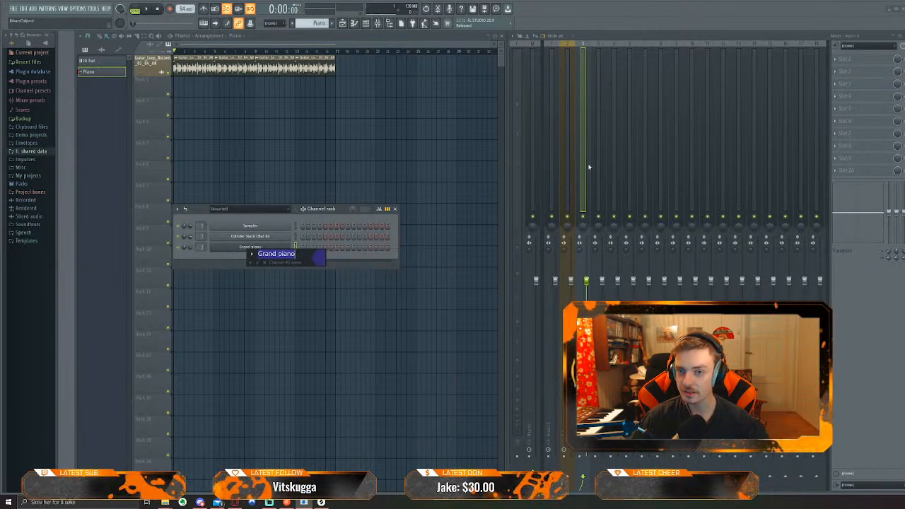
click(250, 262)
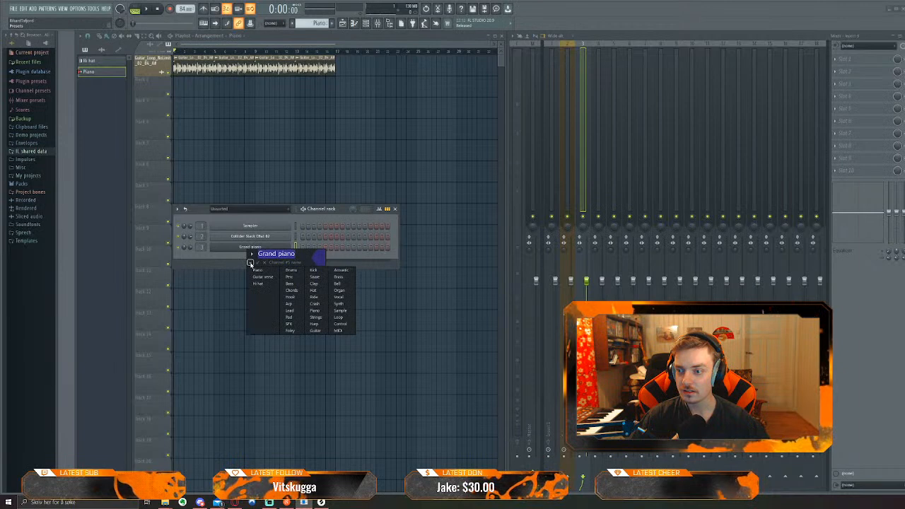
click(260, 264)
key(Return)
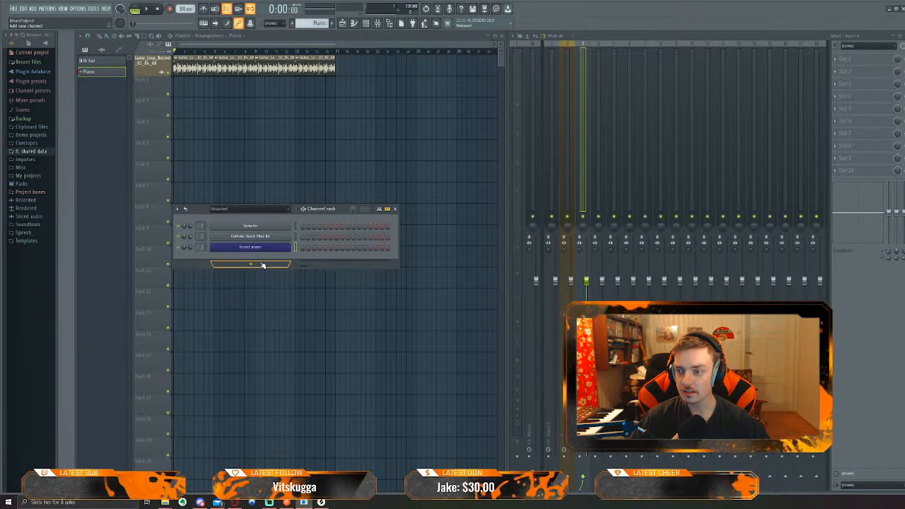
Name mixer track 3 Piano and color it slate blue
right_click(586, 152)
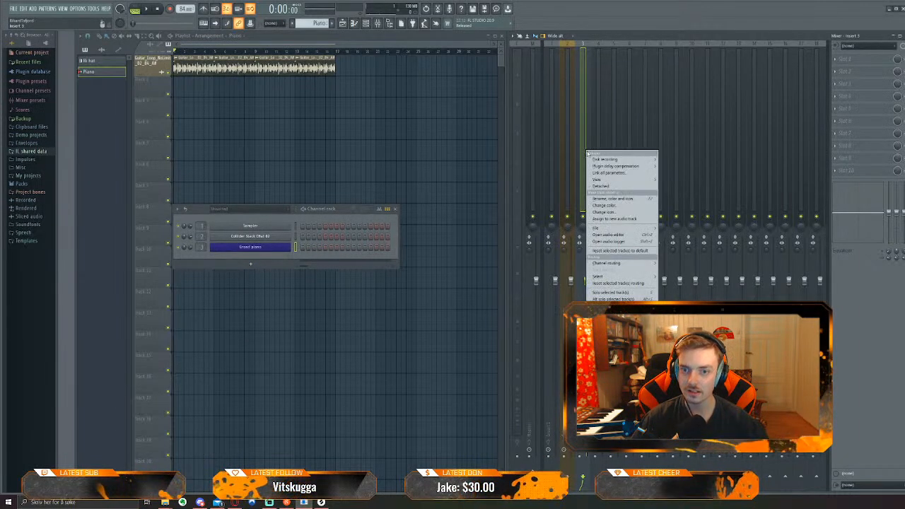
key(Escape)
key(F2)
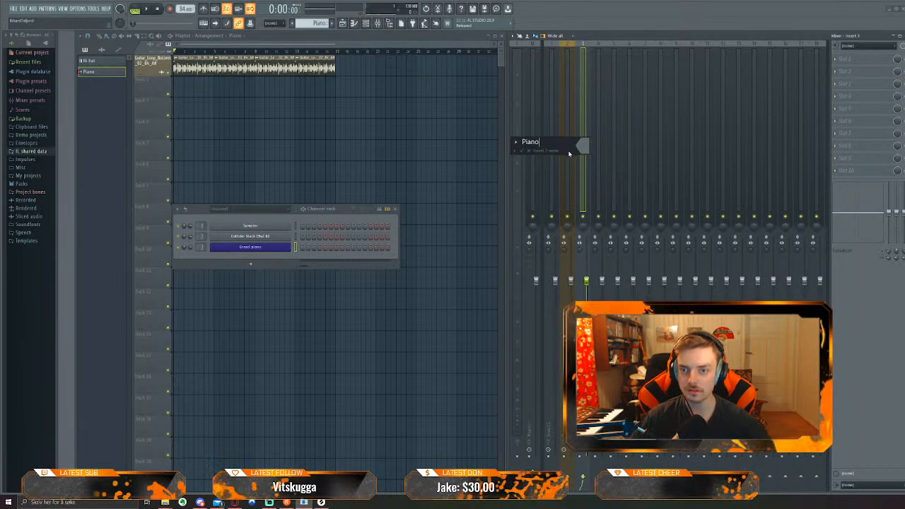
text(Piano)
click(581, 147)
click(623, 220)
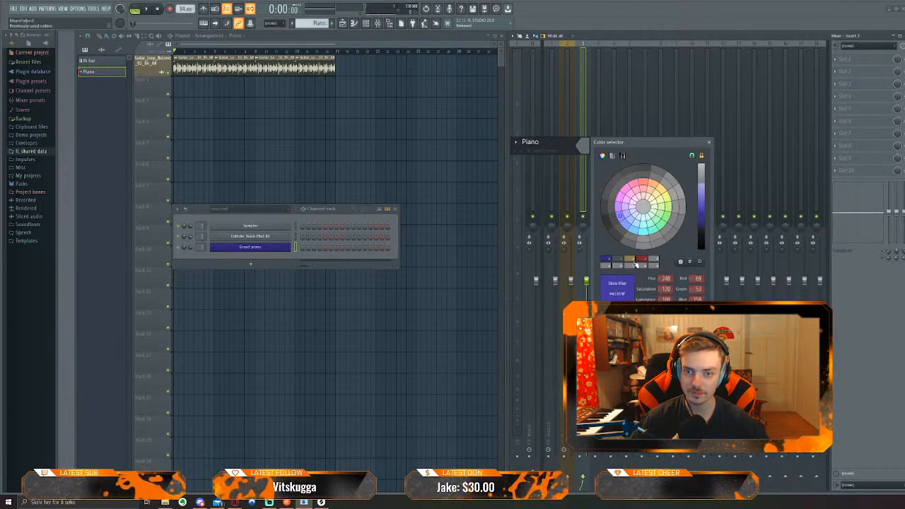
key(Return)
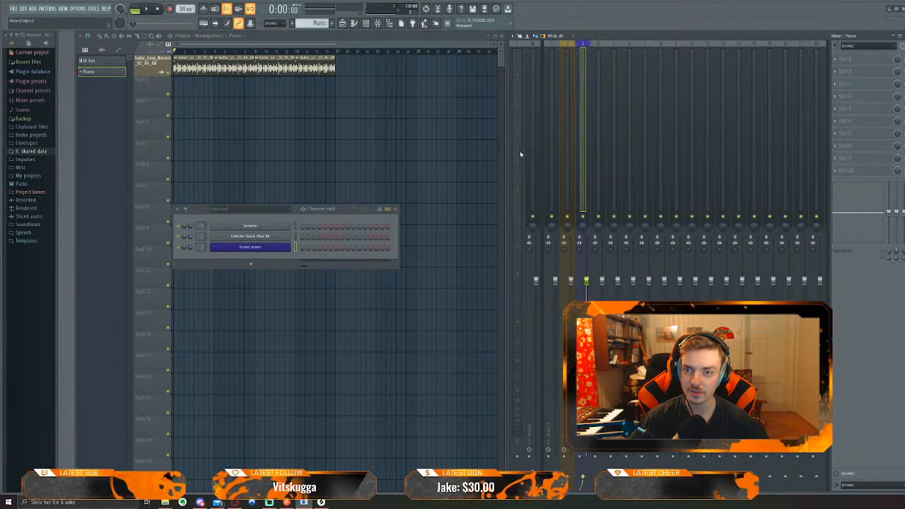
Open the Grand piano channel's piano roll and bring the octaves around C4 and C5 into view
right_click(243, 249)
click(322, 248)
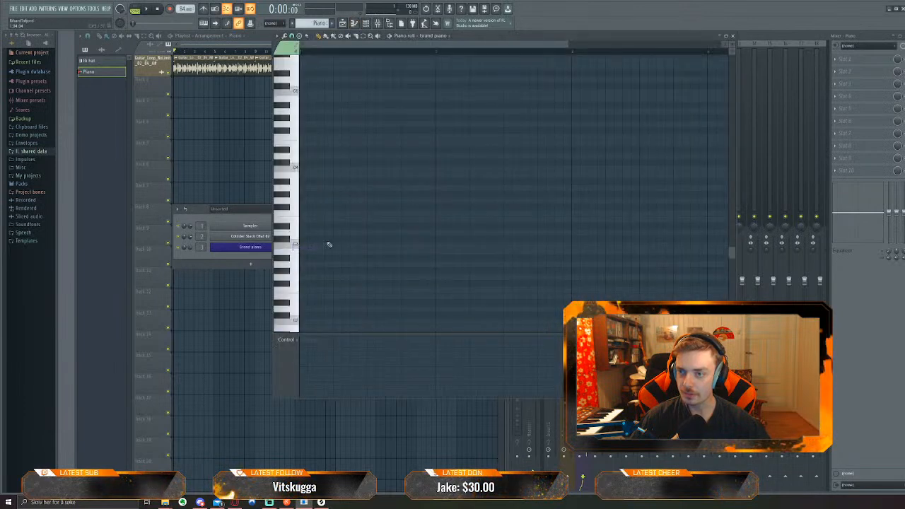
right_click(240, 251)
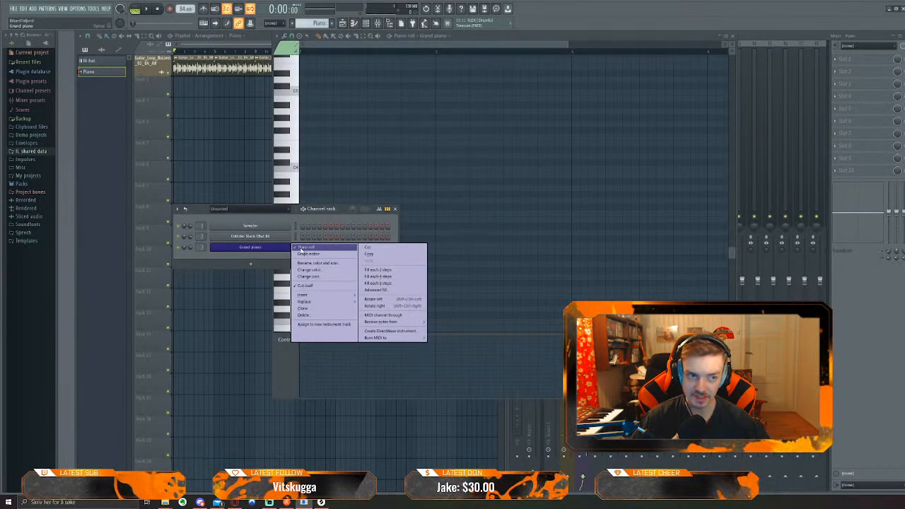
click(311, 248)
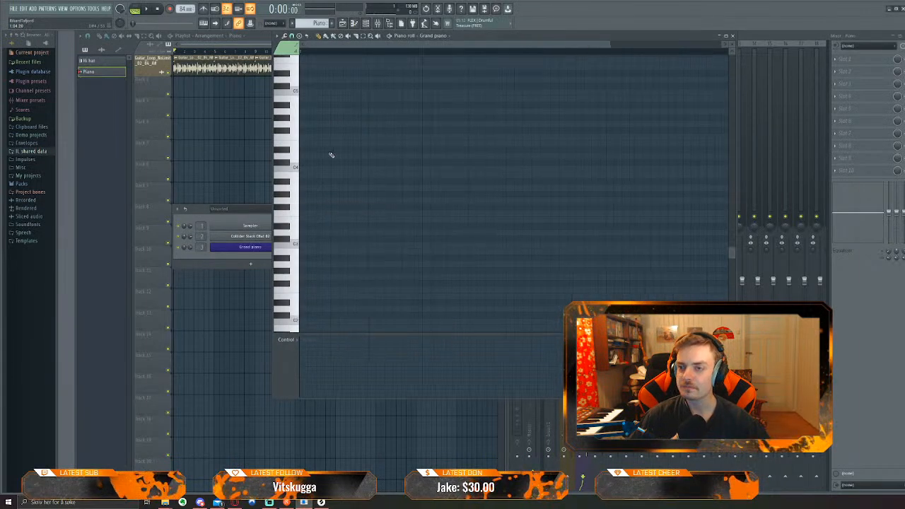
scroll(332, 155, up, 3)
drag(335, 164, 475, 194)
drag(380, 201, 446, 241)
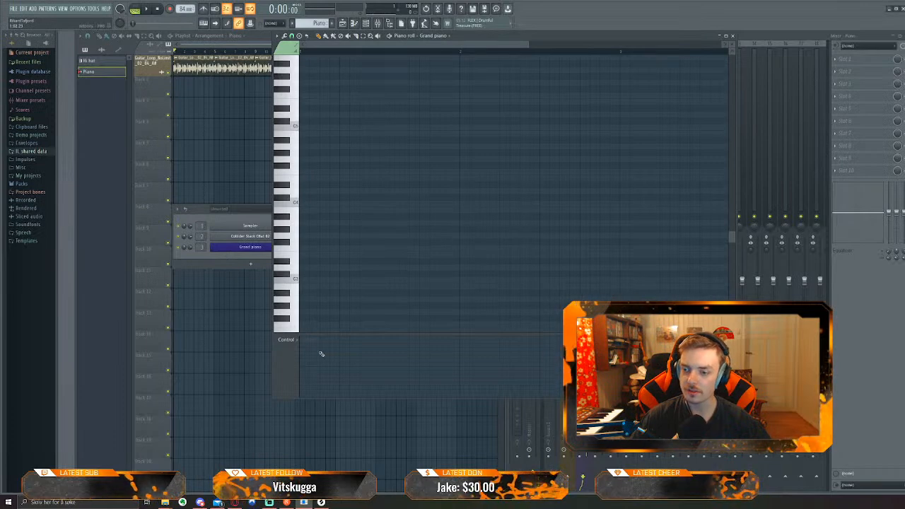
Consult the A-sharp major scale diagram in the browser, and place A#4, C5, D5 and D#5 notes at the start of the Grand piano's piano roll
click(236, 503)
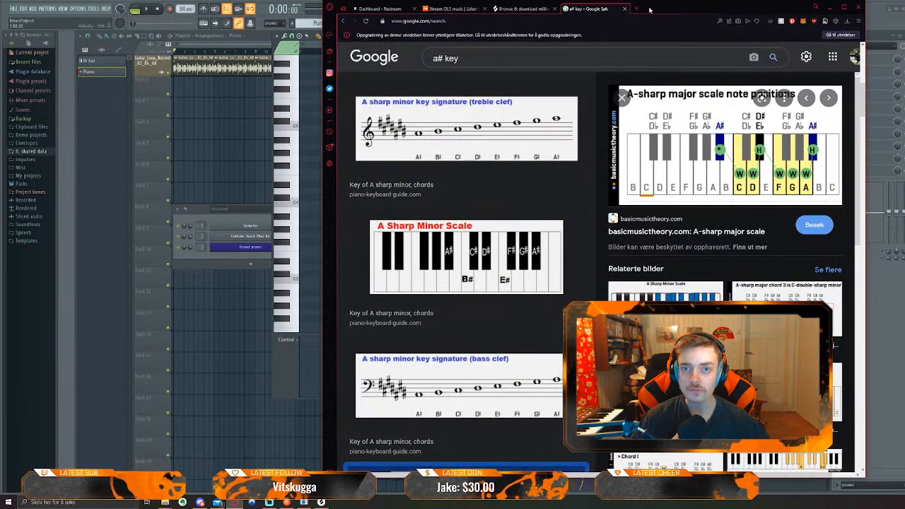
drag(658, 9, 729, 34)
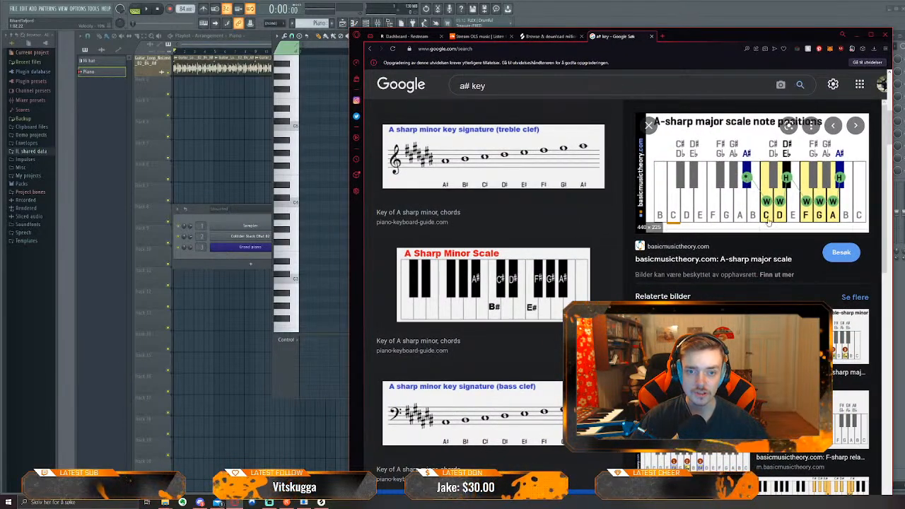
click(326, 189)
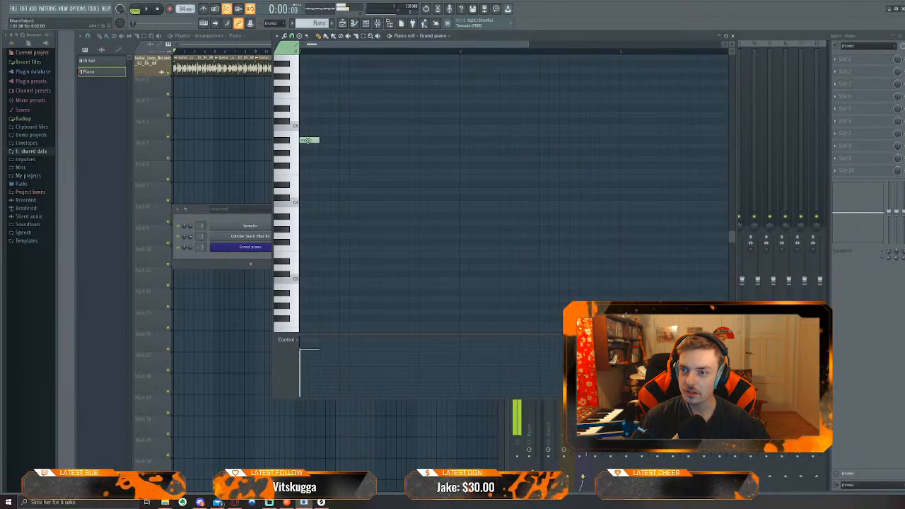
click(304, 127)
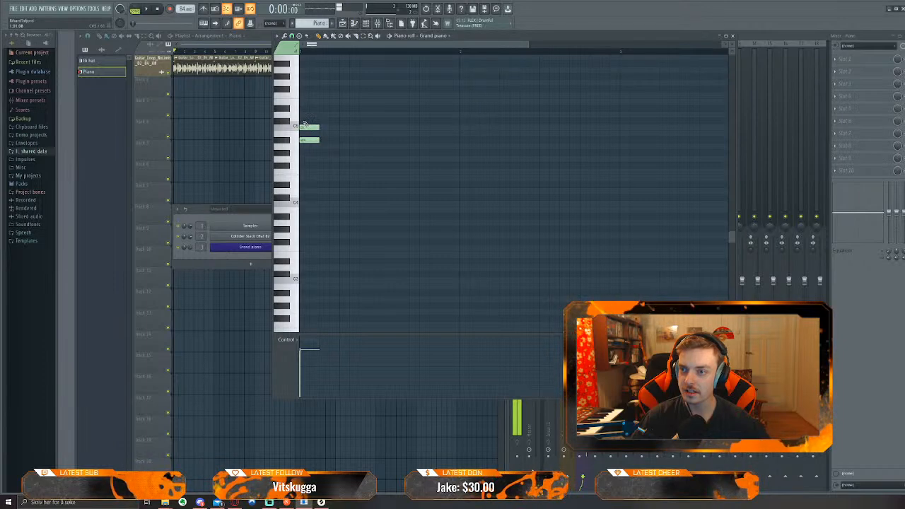
click(304, 115)
click(302, 108)
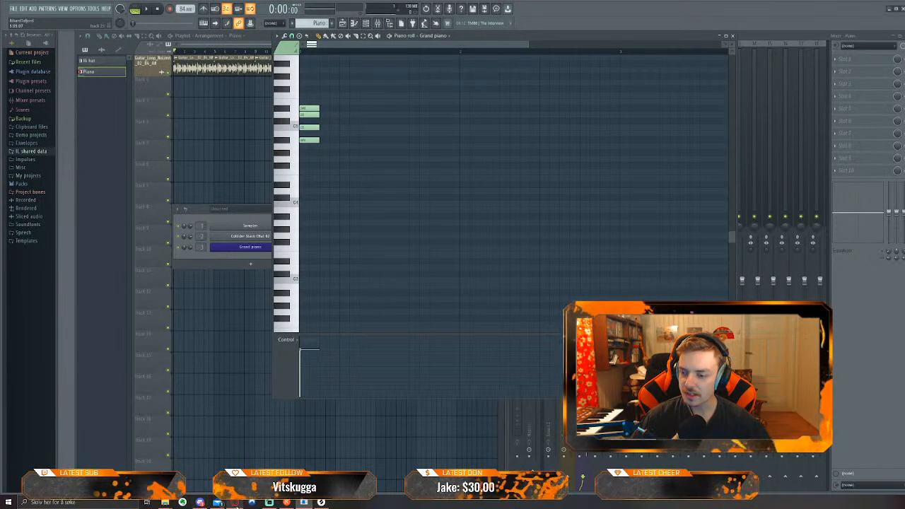
Recheck the scale diagram in the browser and complete the stack at bar 1 with F5, G5, A5 and A#5 notes
click(236, 504)
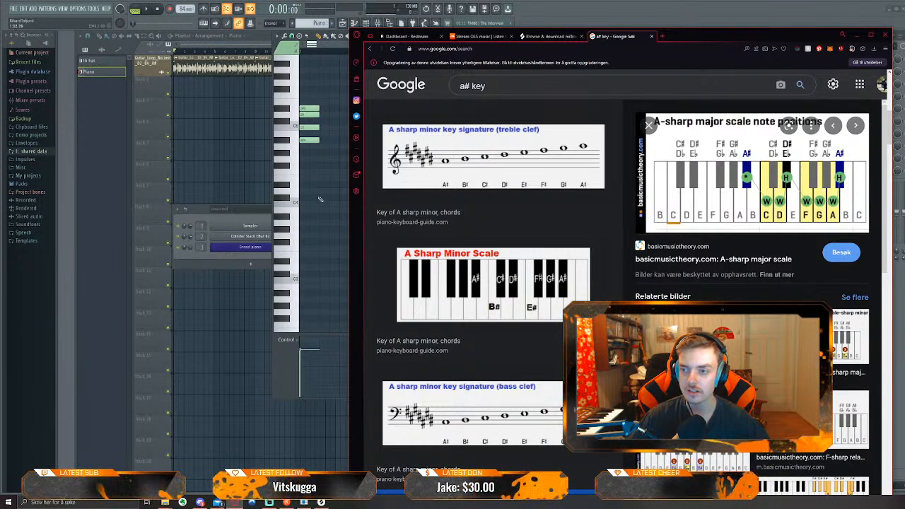
click(319, 179)
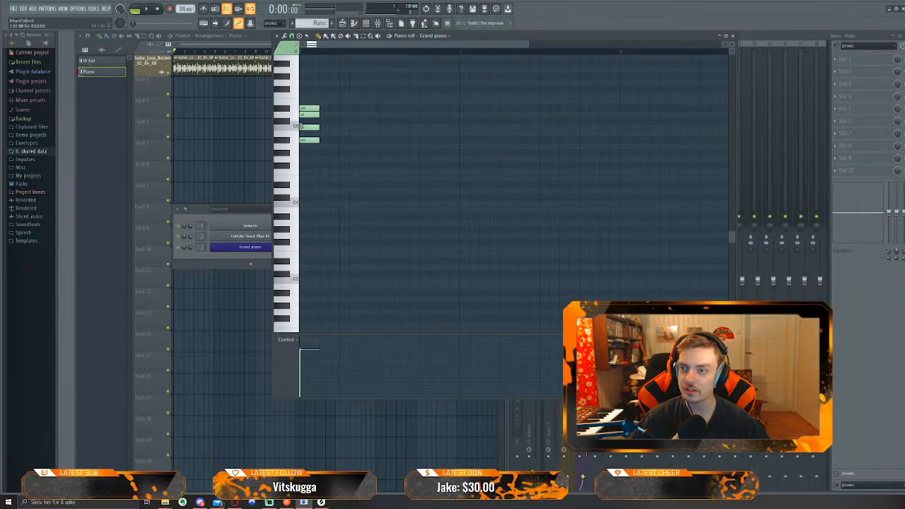
click(303, 95)
click(302, 82)
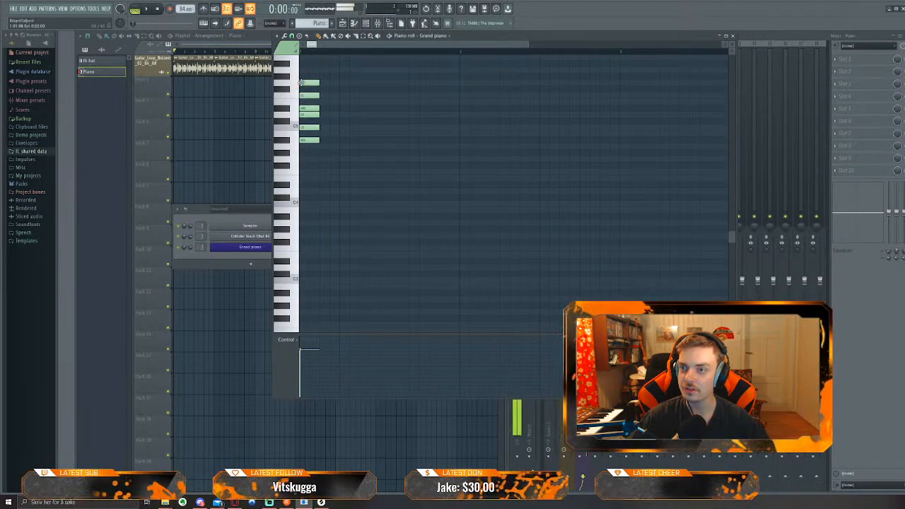
click(301, 69)
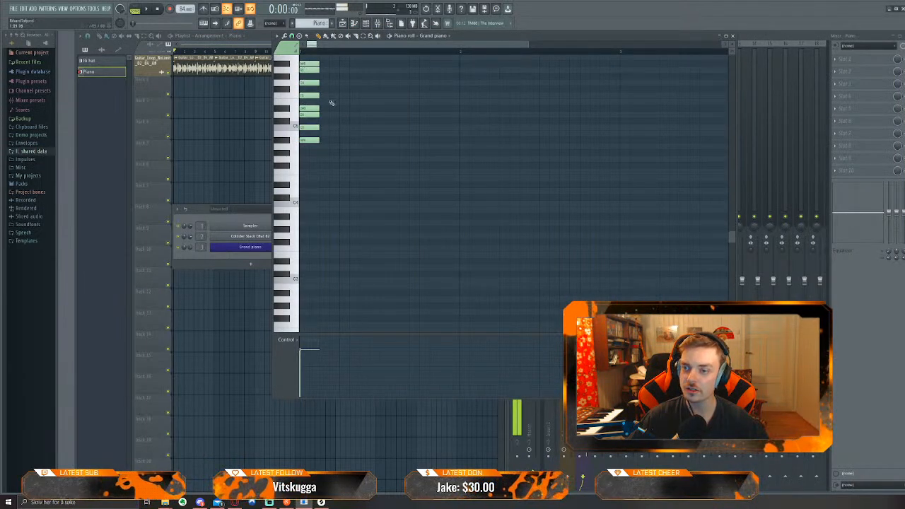
scroll(422, 200, up, 4)
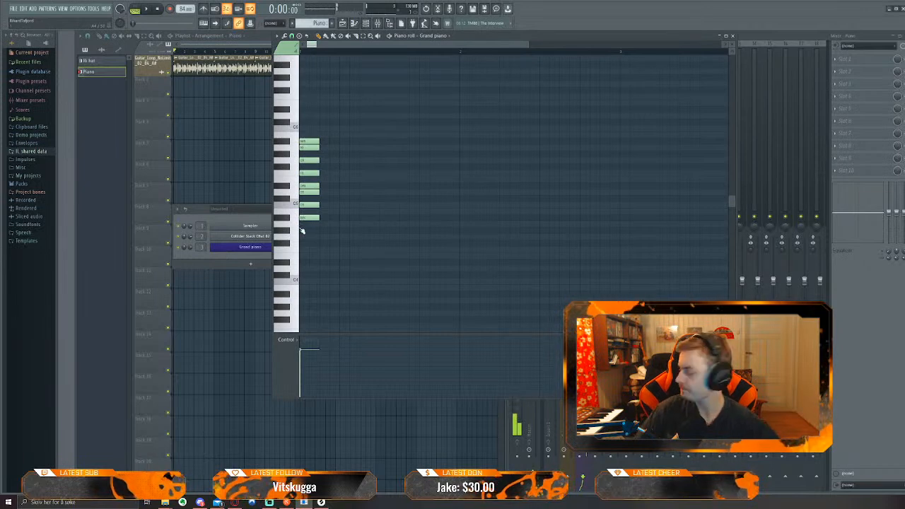
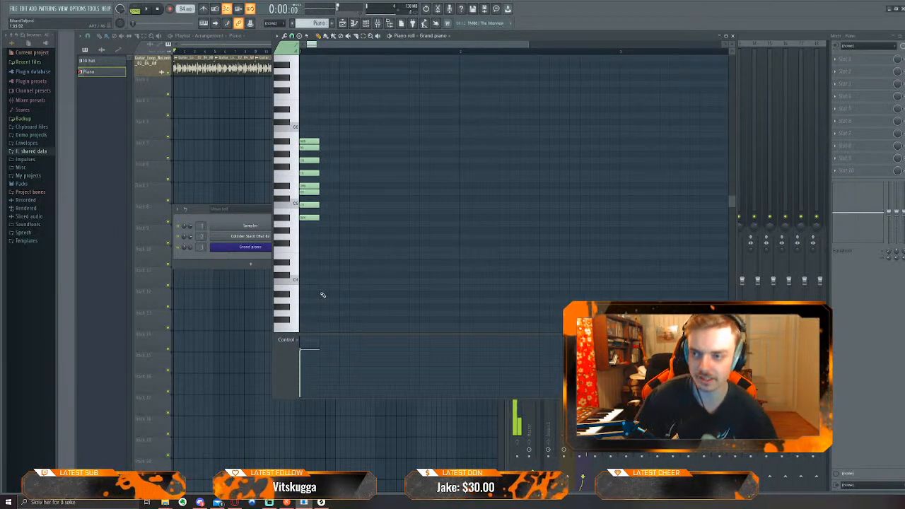
Select all eight scale notes and clear the selection, trying both an area selection and Select all
drag(348, 241, 293, 107)
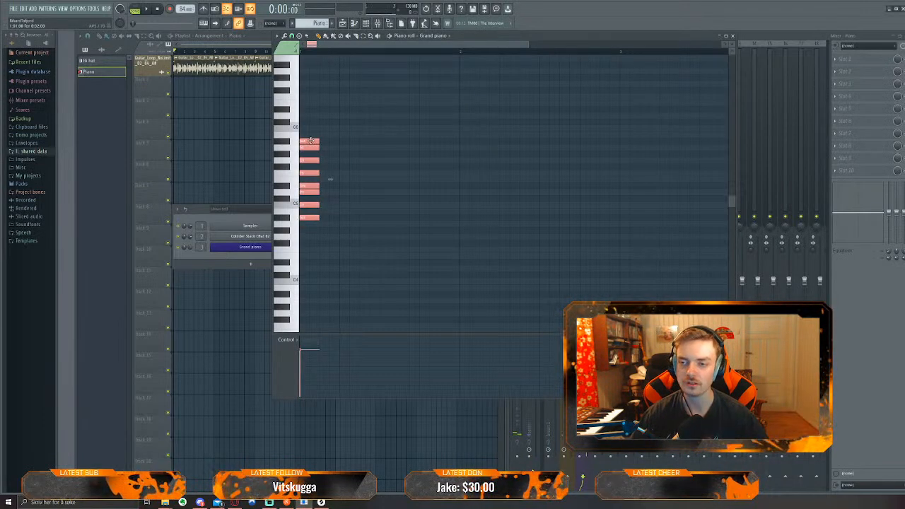
click(362, 194)
drag(359, 242, 380, 233)
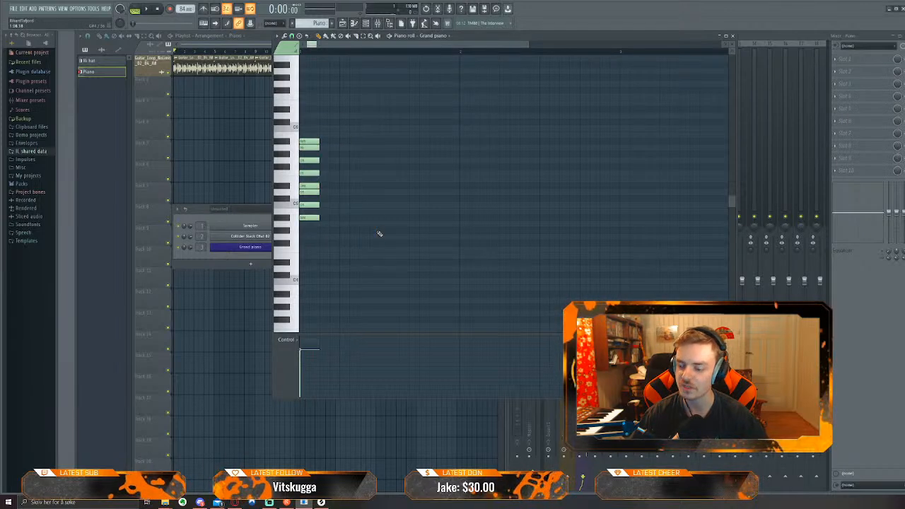
key(ctrl+a)
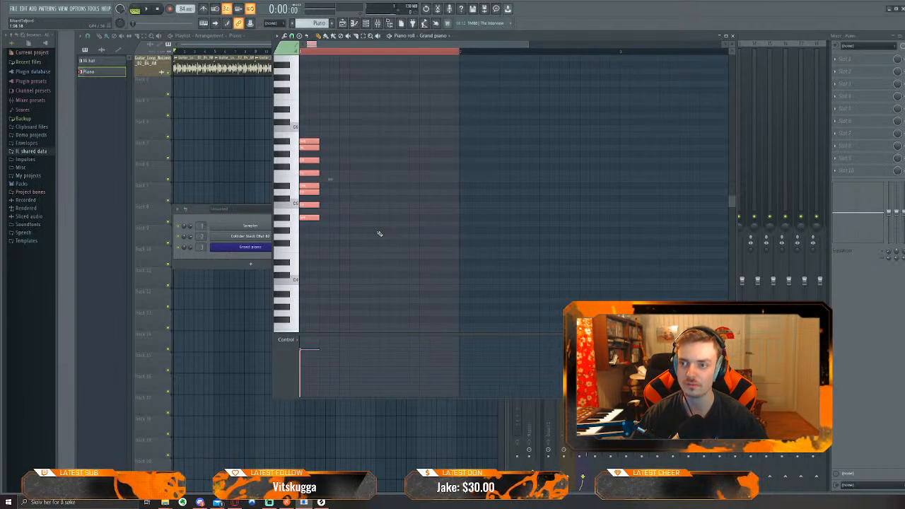
click(378, 230)
Close the Grand piano's piano roll and reopen it from the channel rack
key(F7)
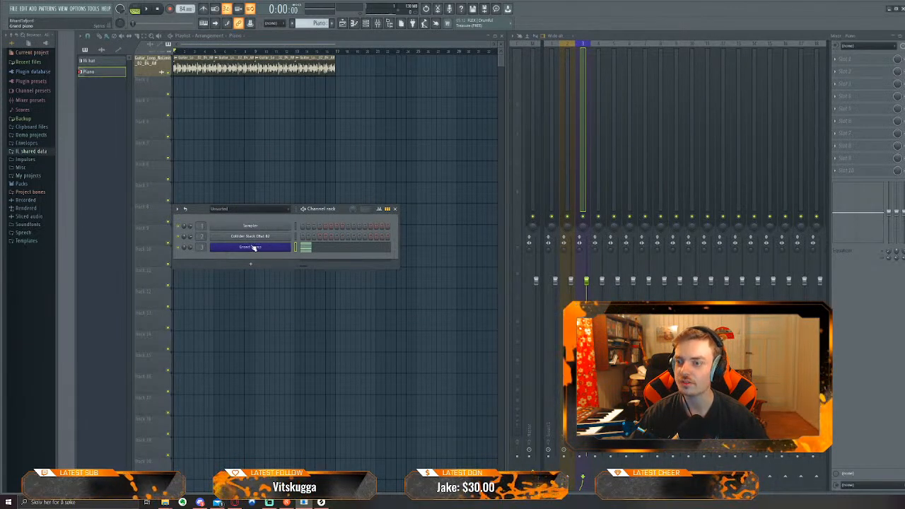
click(339, 253)
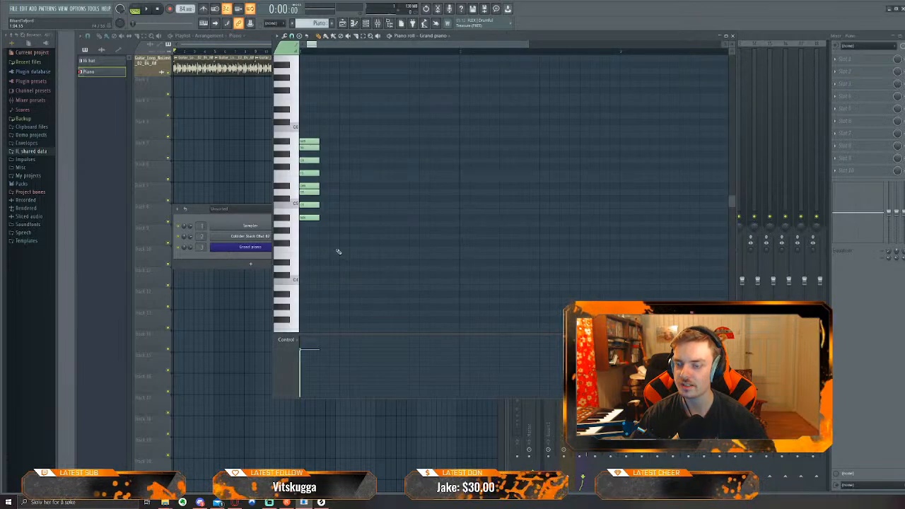
right_click(251, 249)
click(320, 249)
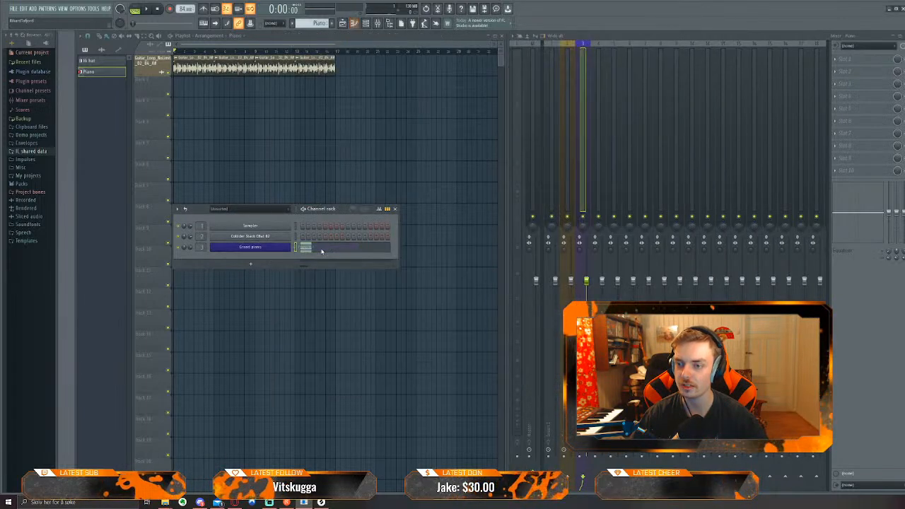
right_click(259, 252)
click(307, 248)
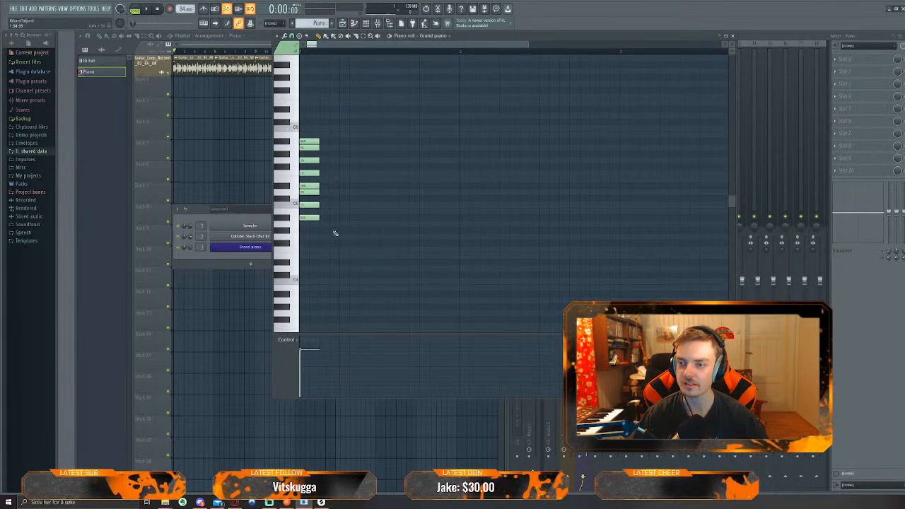
Select the eight scale notes, duplicate them one octave above and one octave below the originals, and deselect
drag(335, 233, 308, 131)
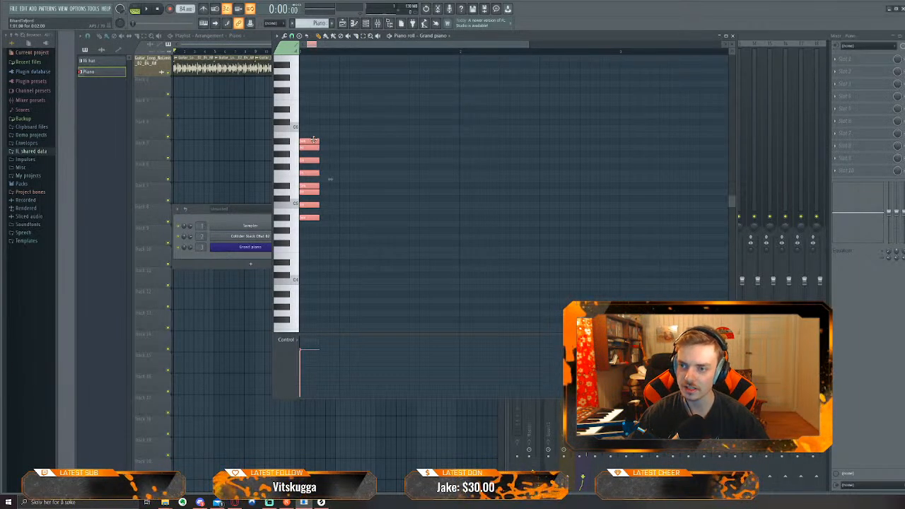
drag(314, 141, 312, 72)
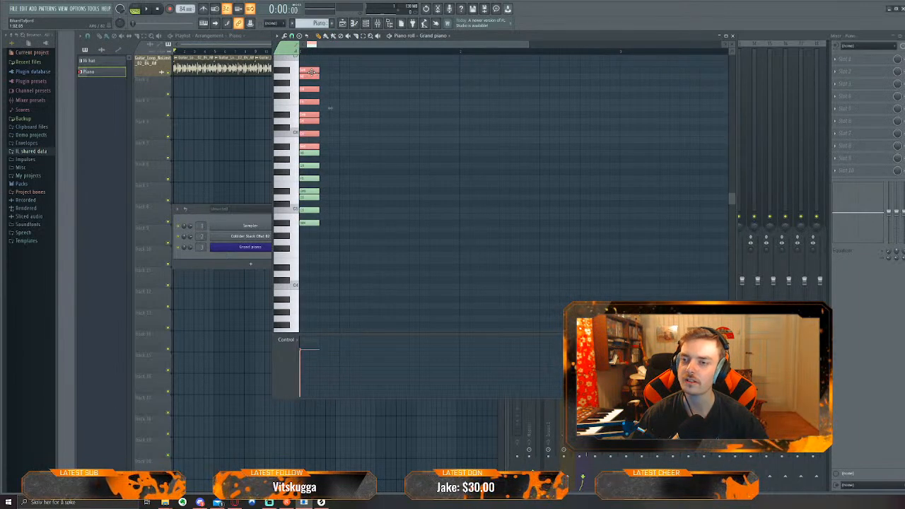
drag(309, 72, 308, 228)
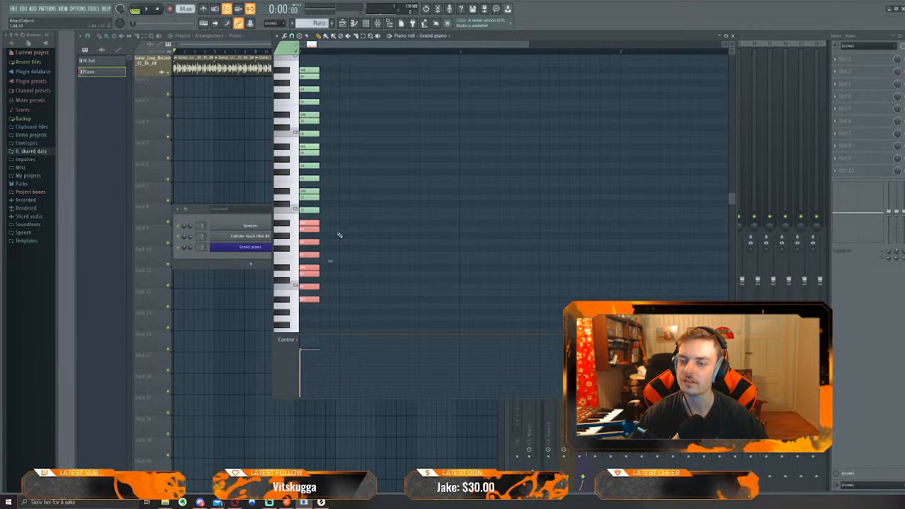
click(341, 234)
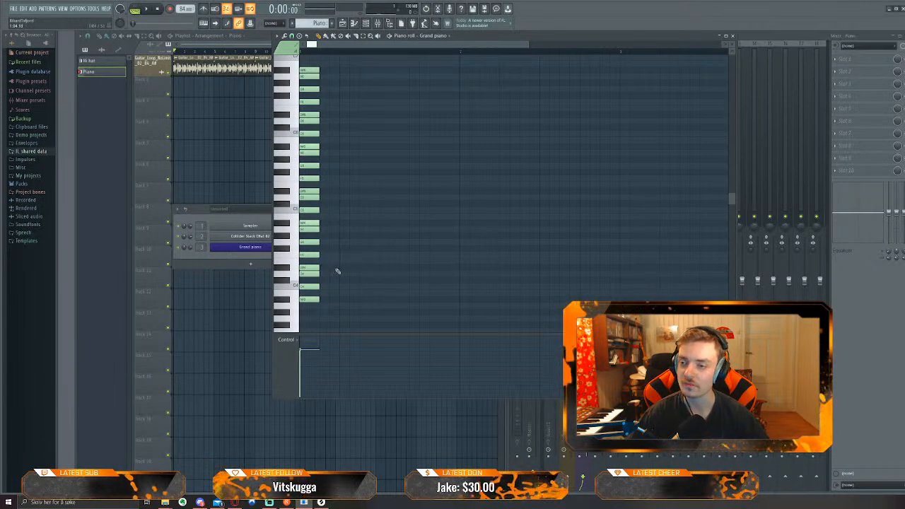
Select the whole multi-octave stack of scale notes and duplicate it at the end of bar 4
scroll(338, 276, down, 2)
scroll(337, 276, down, 2)
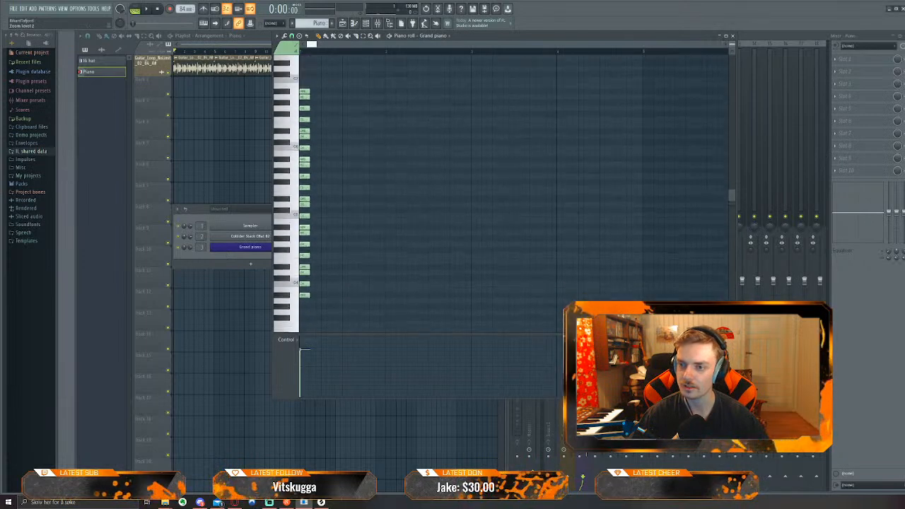
drag(328, 298, 304, 107)
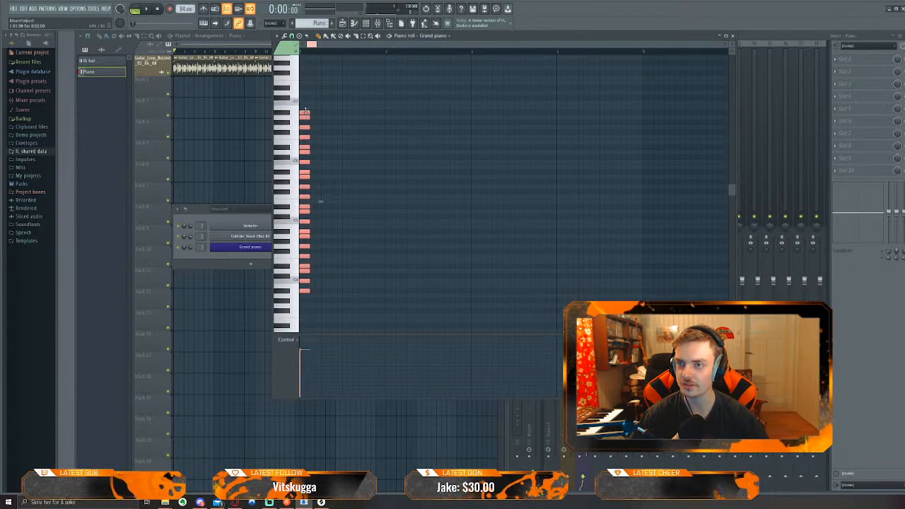
drag(305, 113, 637, 113)
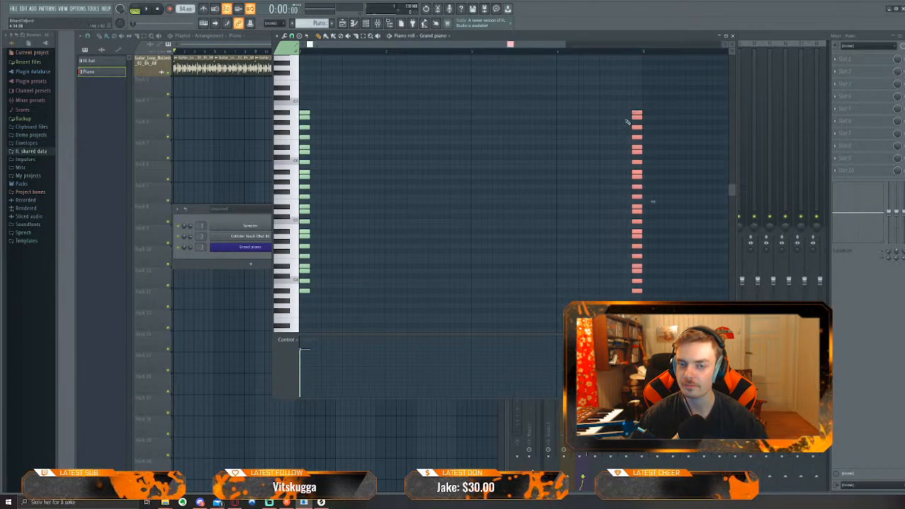
scroll(653, 236, up, 2)
scroll(418, 153, up, 1)
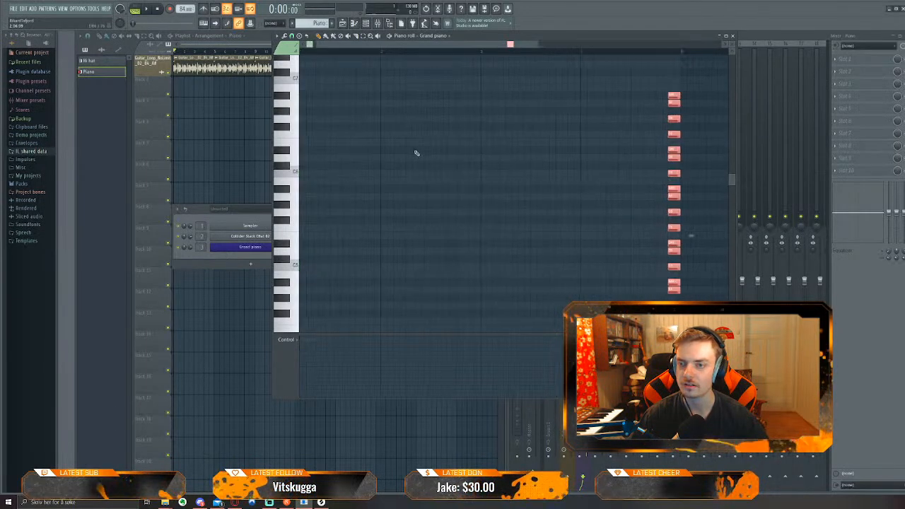
drag(400, 161, 594, 162)
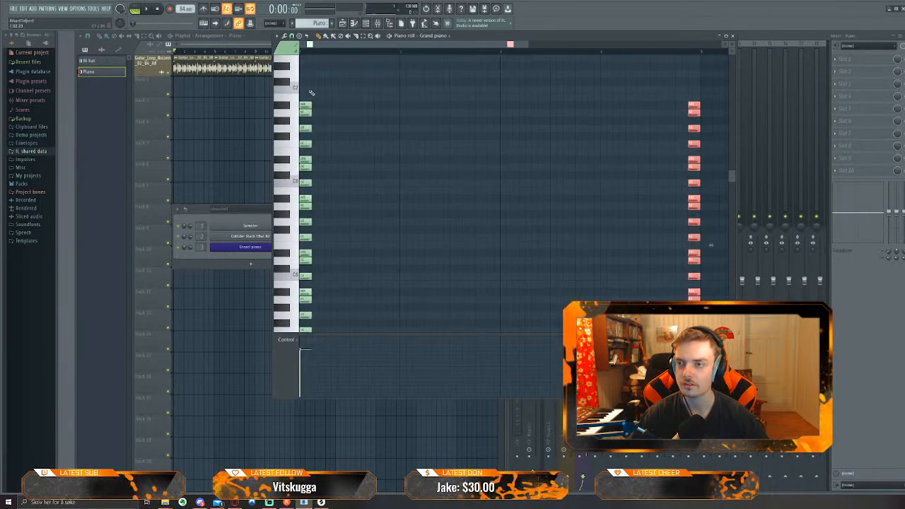
Select the full stack of scale notes at the start of bar 1, move it to the start of bar 3, and deselect
drag(310, 92, 358, 247)
scroll(349, 183, up, 3)
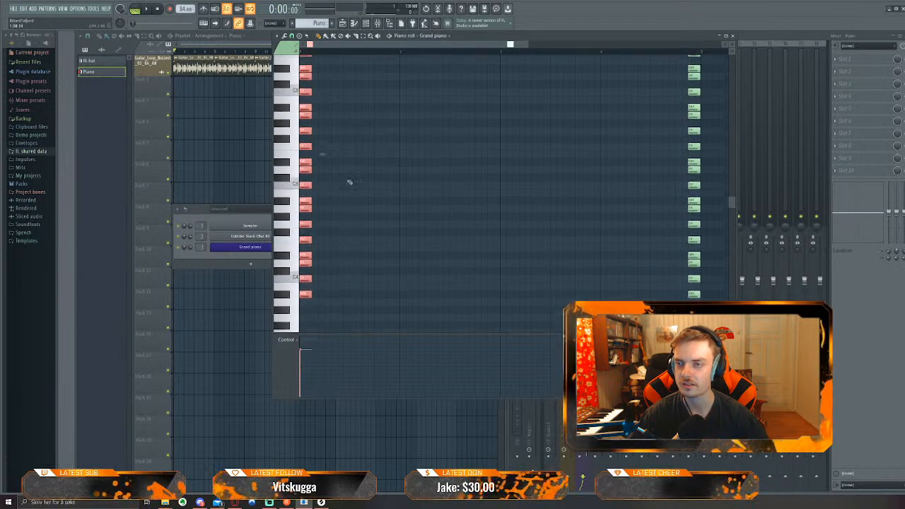
drag(307, 170, 508, 173)
click(384, 226)
Play the guitar loop and audition individual piano keys over several octaves to find fitting pitches
scroll(507, 169, down, 2)
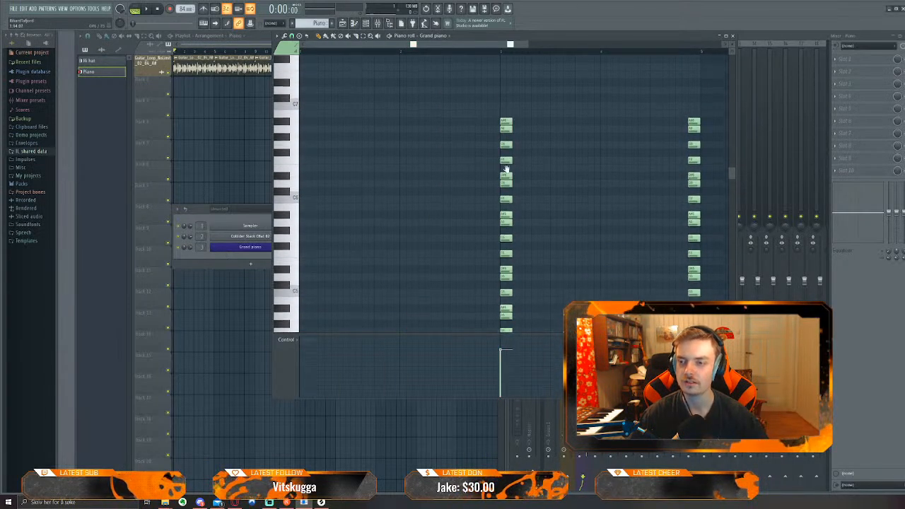
scroll(506, 170, down, 1)
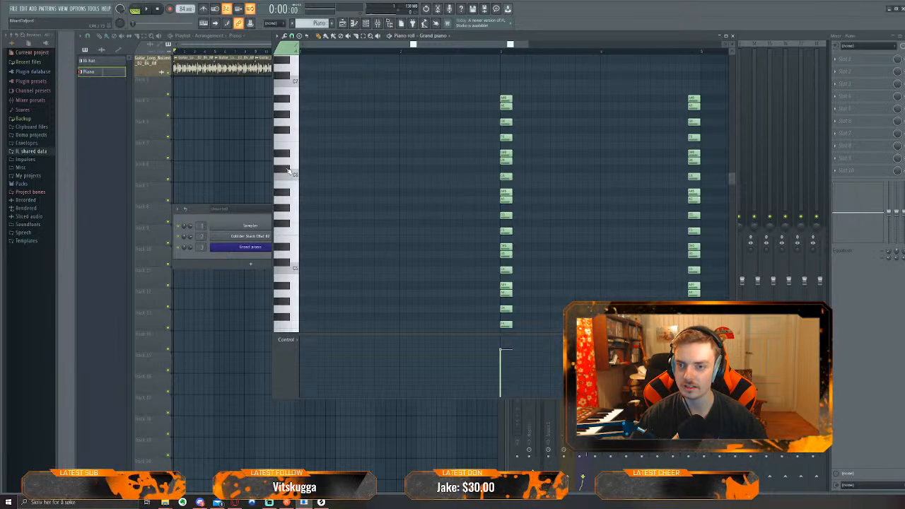
key(space)
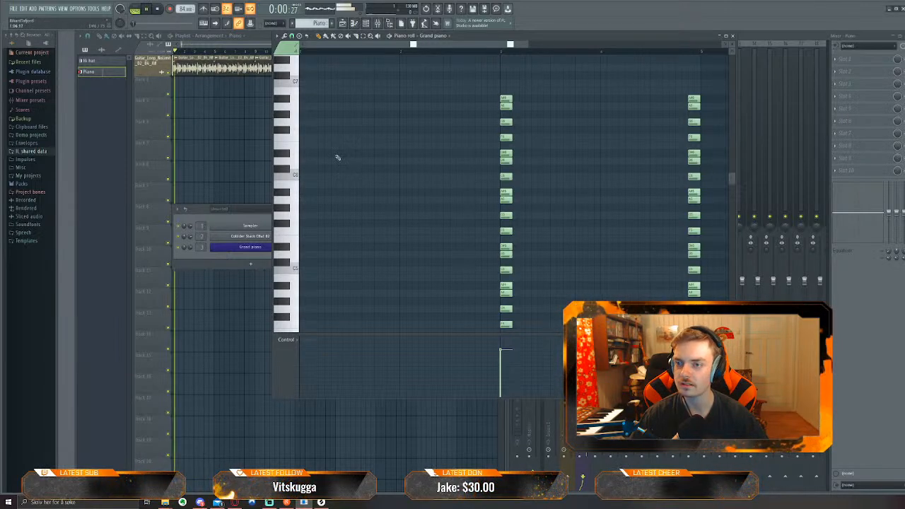
key(space)
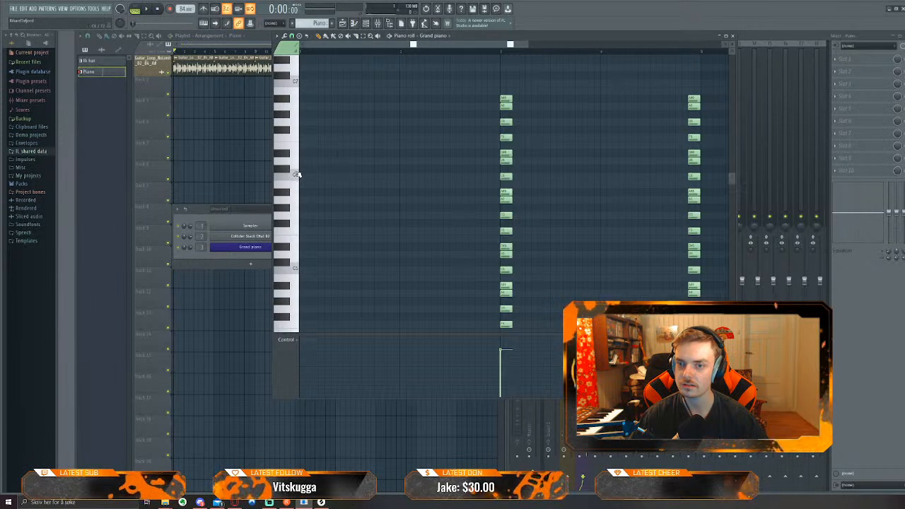
click(298, 174)
scroll(302, 188, down, 3)
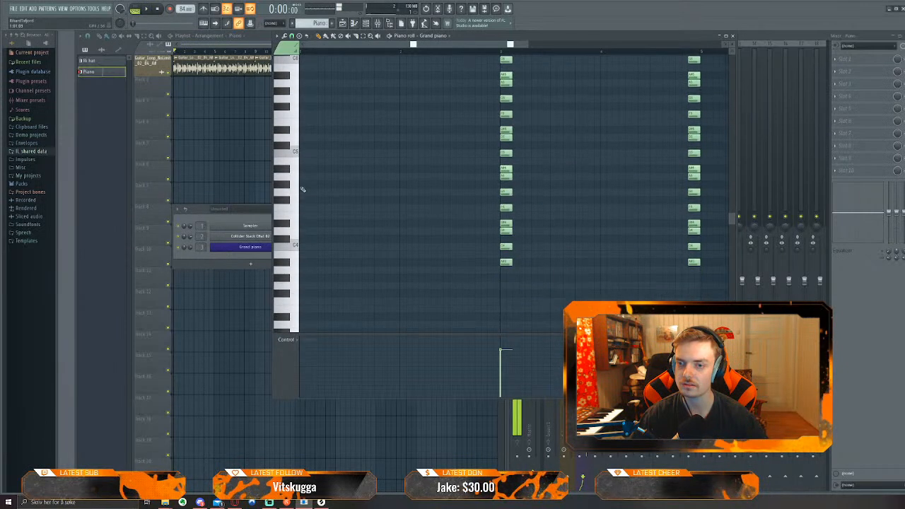
click(299, 259)
click(298, 259)
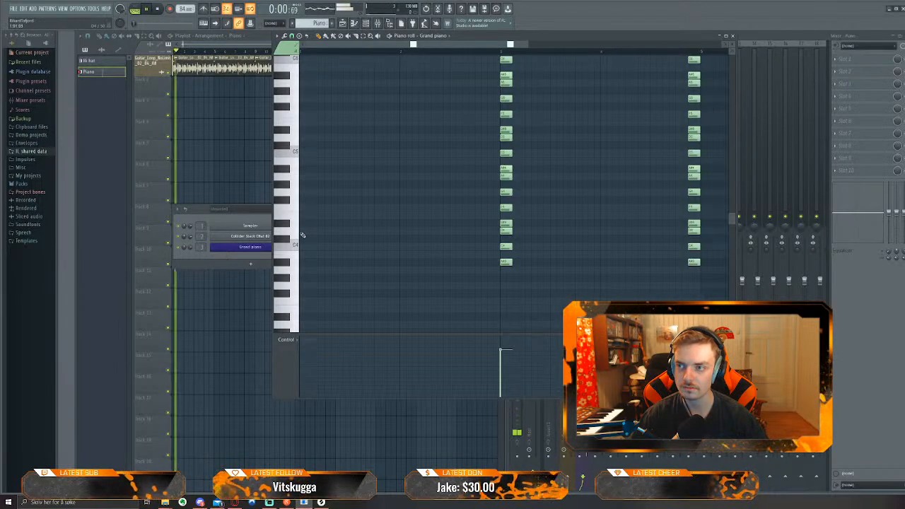
click(299, 236)
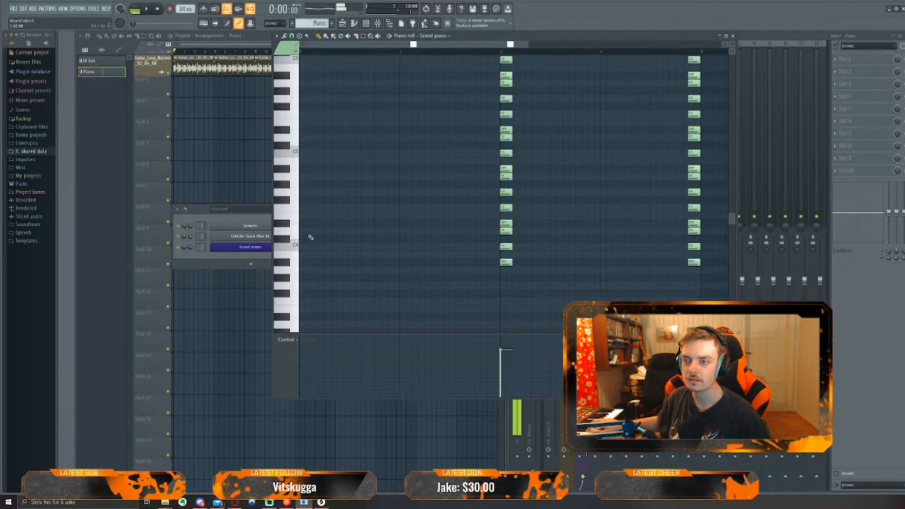
key(space)
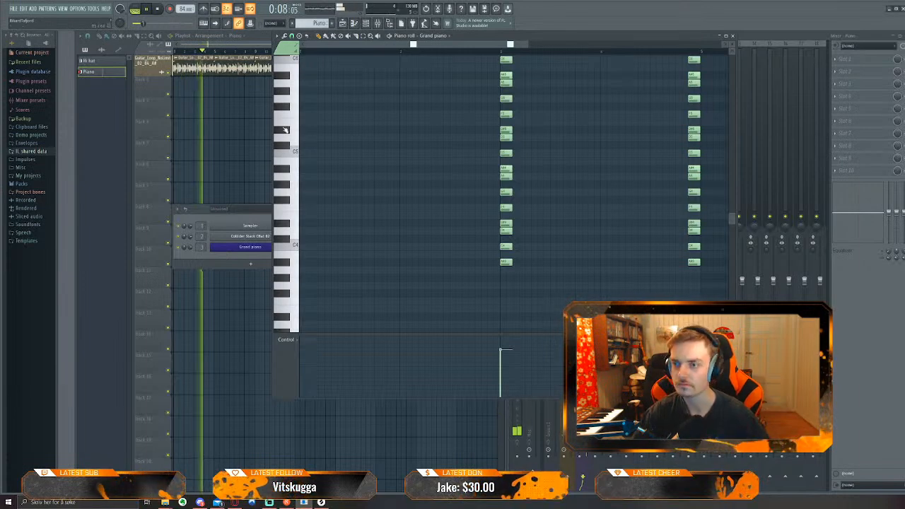
key(space)
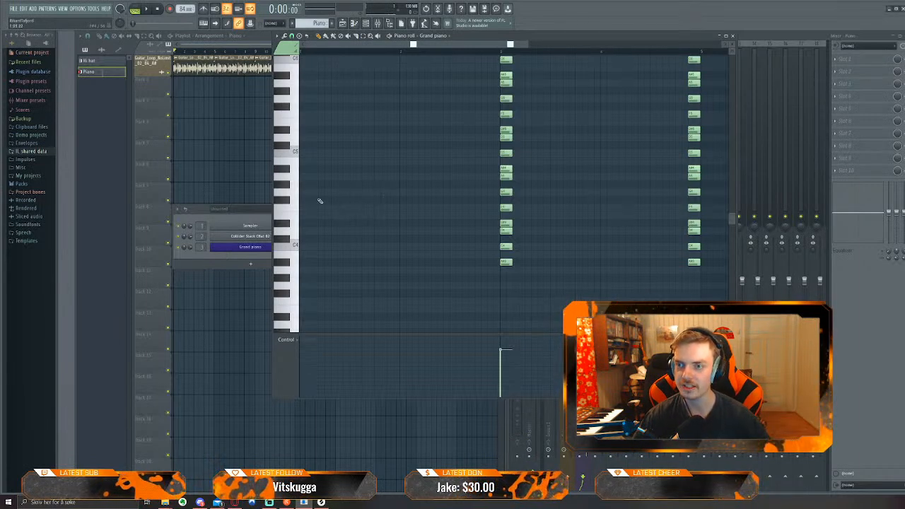
Draw four consecutive one-beat notes in bar 1, descending through F5, D#5, D5 and C5
scroll(319, 187, up, 1)
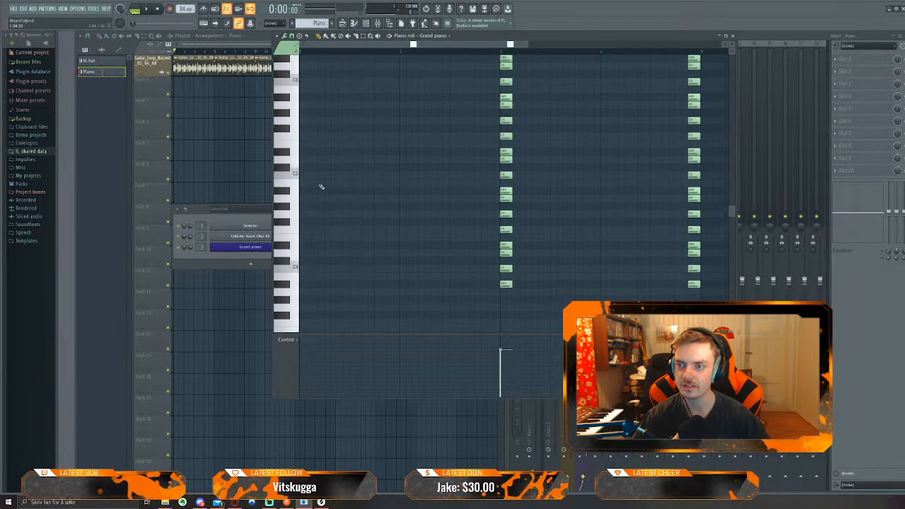
click(306, 138)
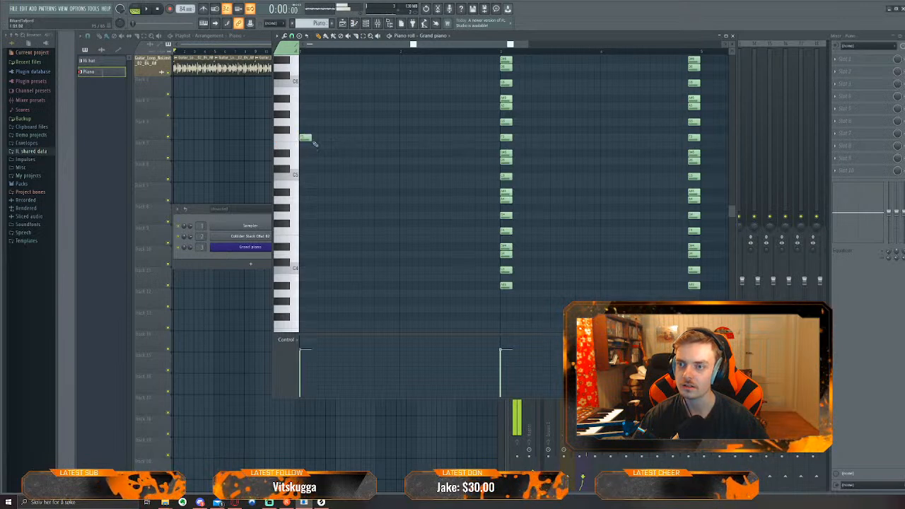
drag(315, 143, 319, 140)
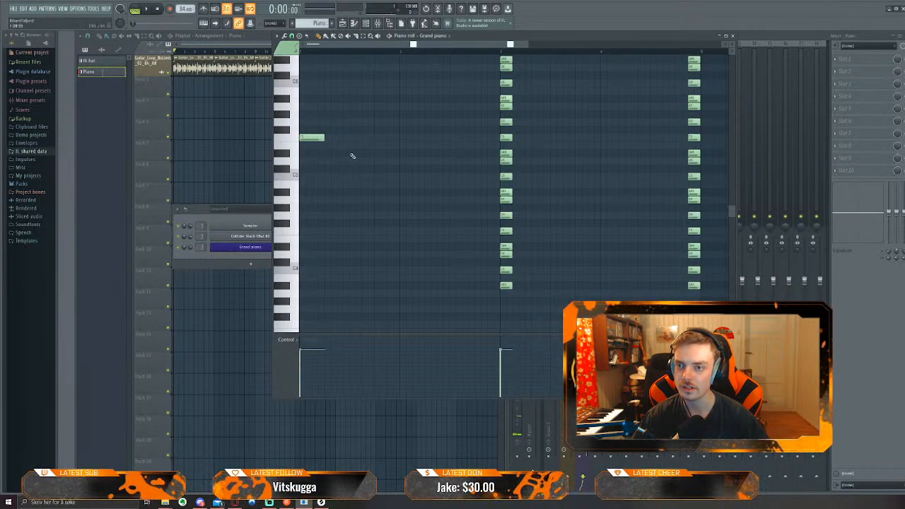
click(329, 153)
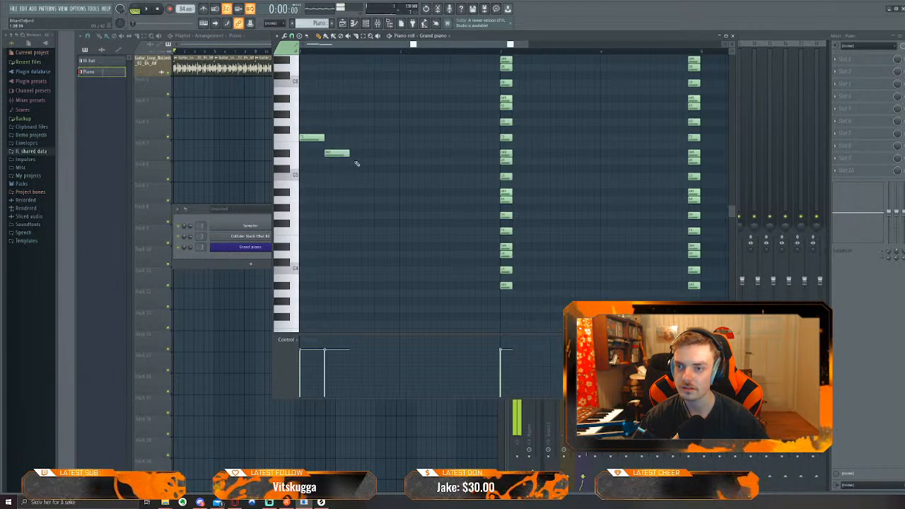
click(357, 162)
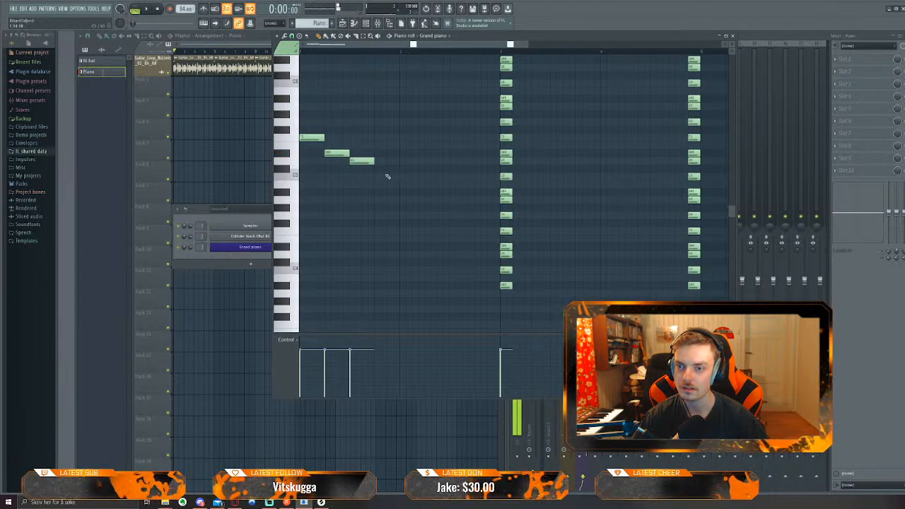
click(377, 176)
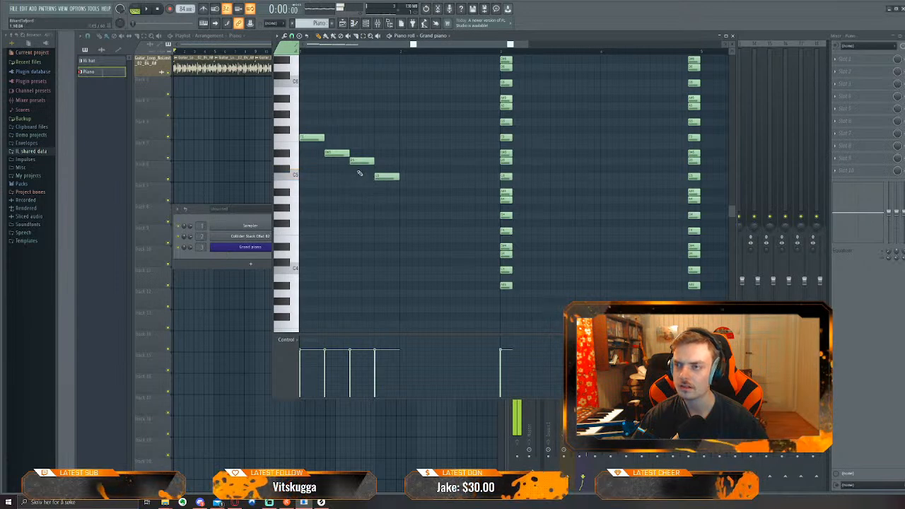
Place the Piano pattern at the start of playlist Track 2, shorten the clip to one bar, and play it with the guitar loop
click(203, 92)
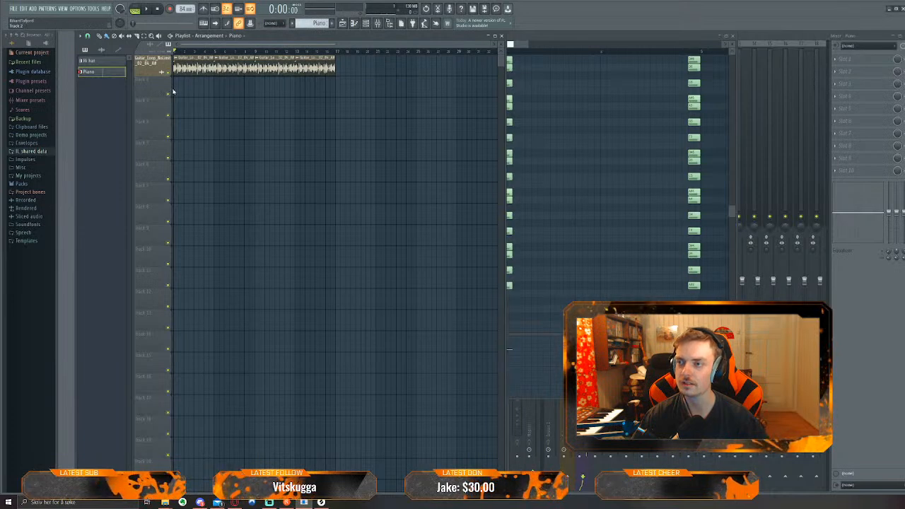
click(177, 90)
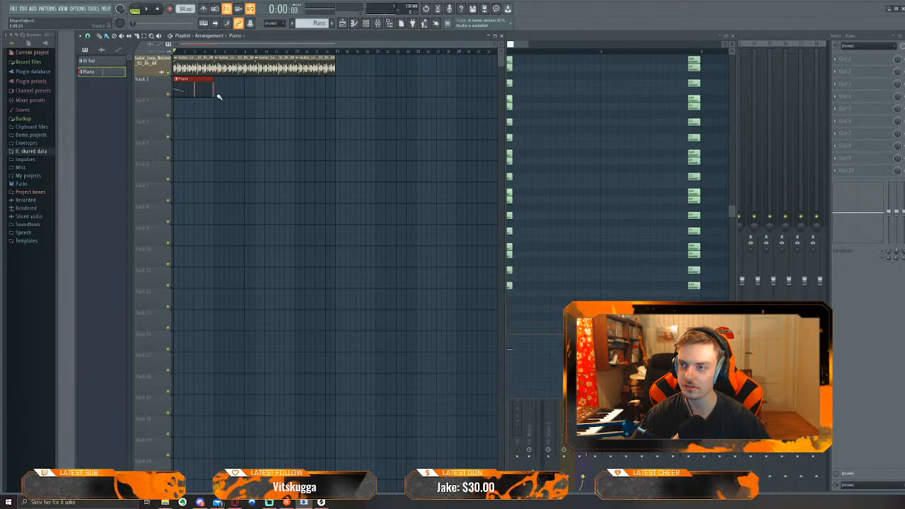
drag(212, 92, 199, 92)
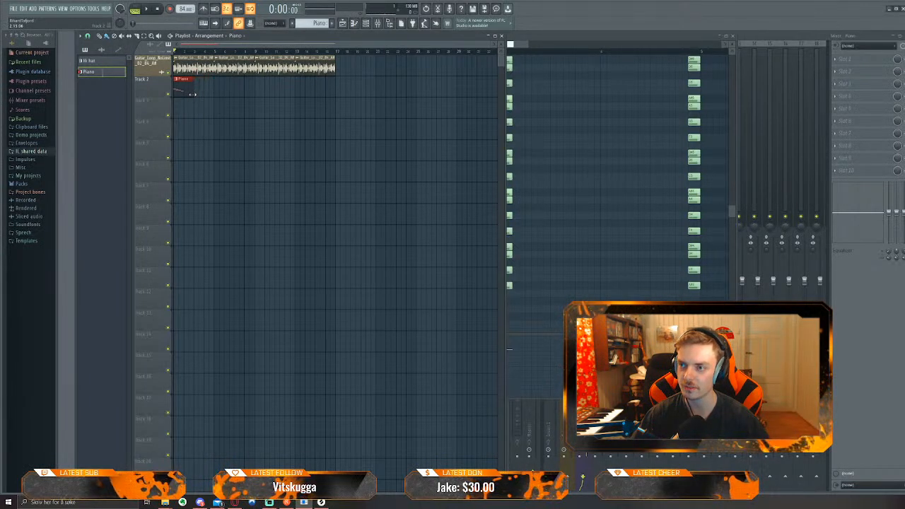
drag(191, 95, 182, 95)
key(space)
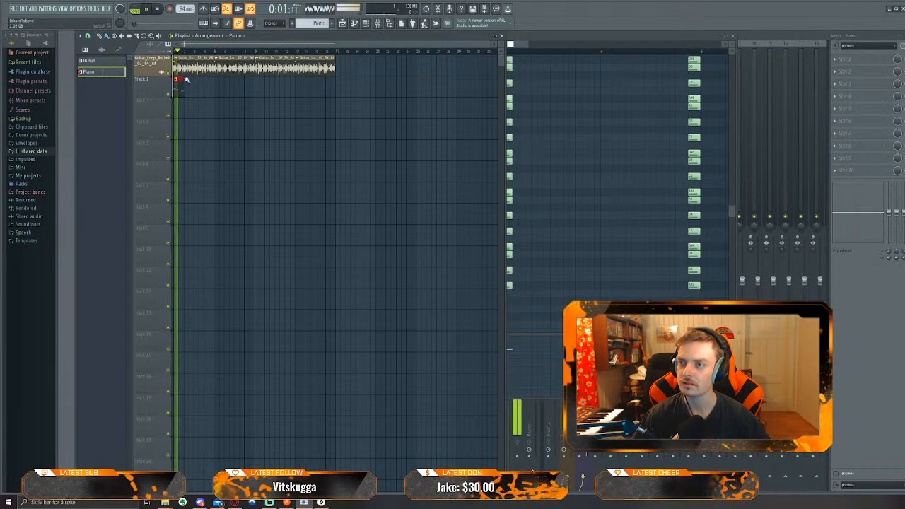
Open the Piano clip's piano roll, transpose the four bar 1 notes down one octave, and deselect them
double_click(180, 92)
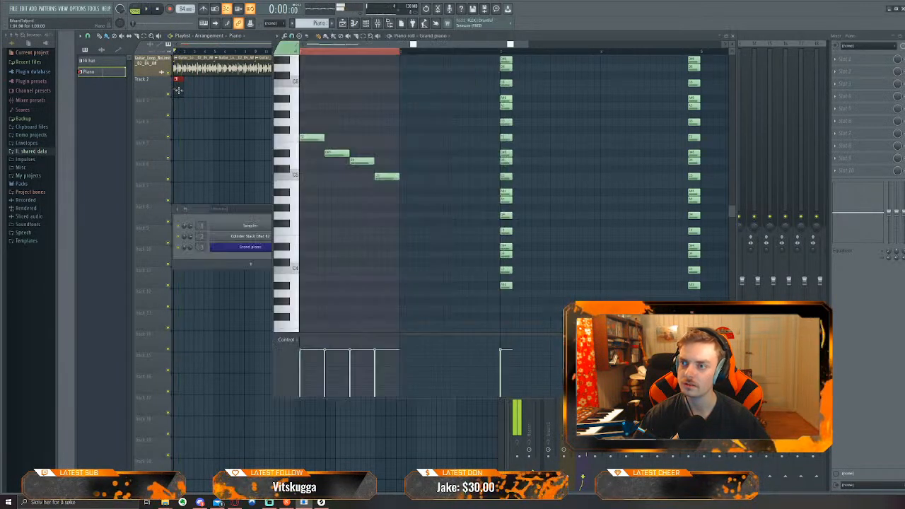
scroll(492, 222, up, 2)
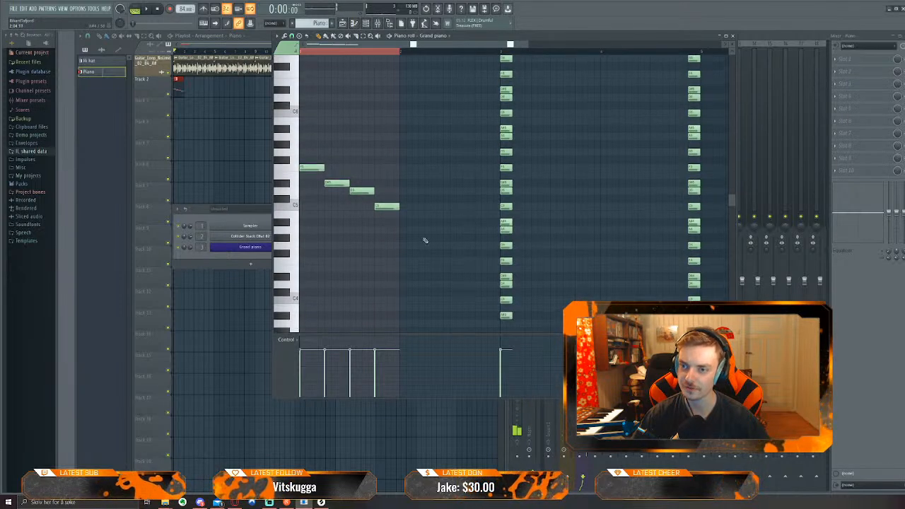
drag(421, 239, 300, 125)
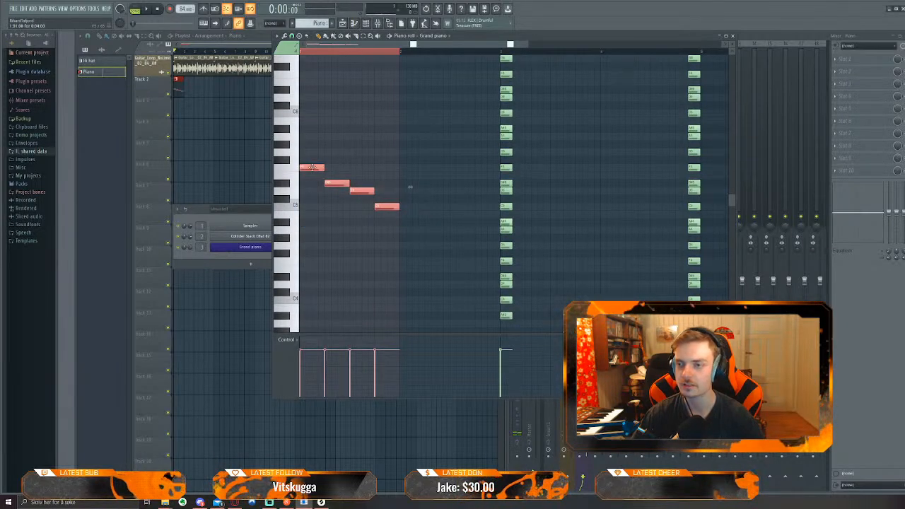
key(ctrl+Down)
key(space)
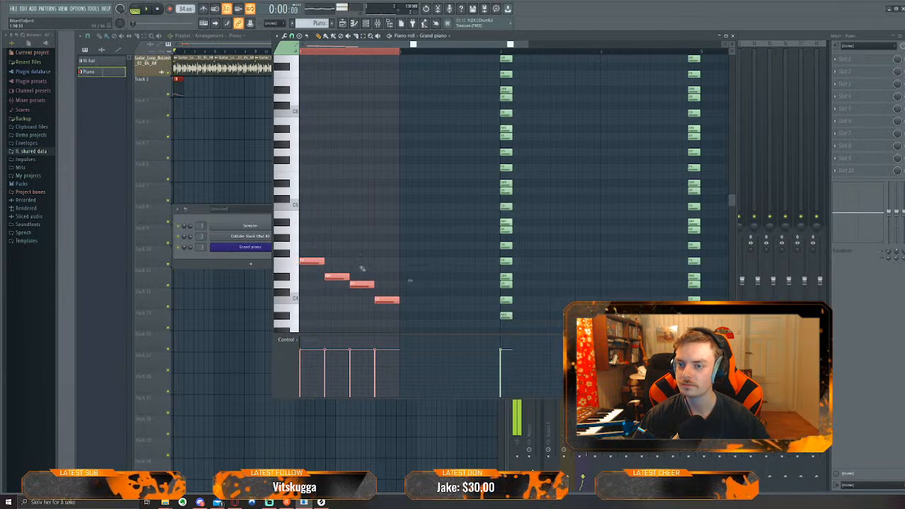
click(362, 269)
Repitch the four notes in order to A#4, G4, D#5 and D5, and preview the melody with the guitar
drag(311, 261, 305, 222)
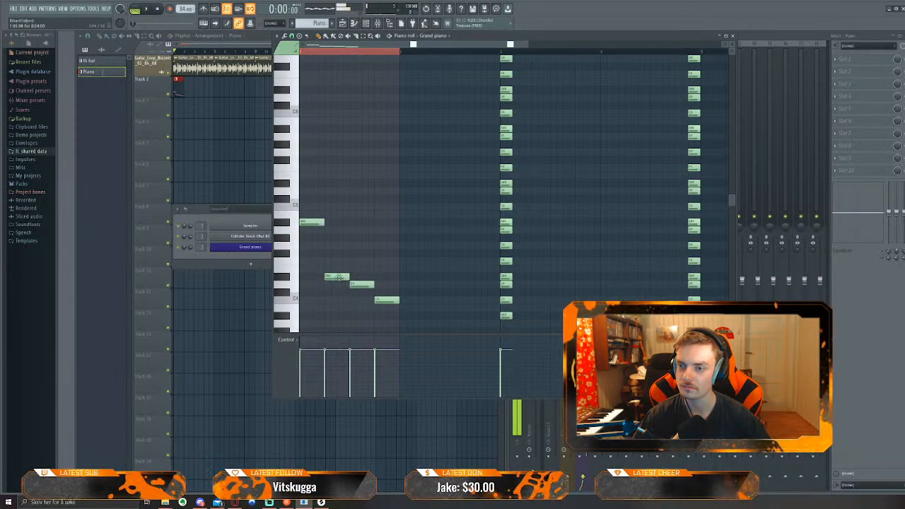
drag(337, 277, 337, 251)
drag(359, 285, 359, 177)
drag(386, 297, 385, 189)
key(space)
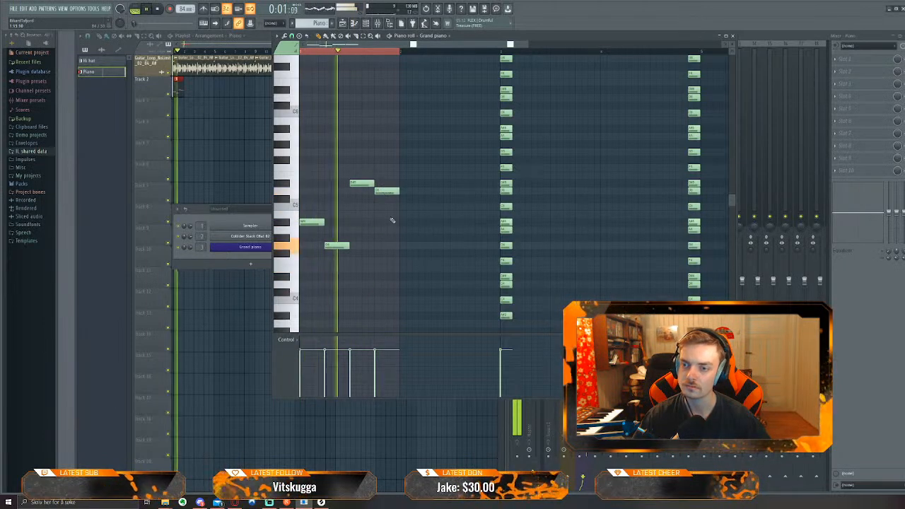
key(space)
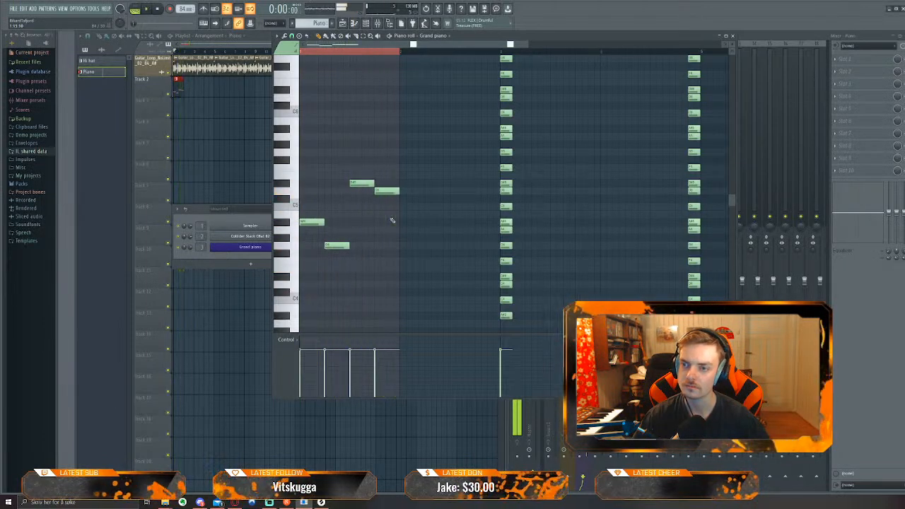
Repeat the one-bar Piano clip along Track 2 through bar 9, return to the piano roll, and preview the arrangement
click(189, 89)
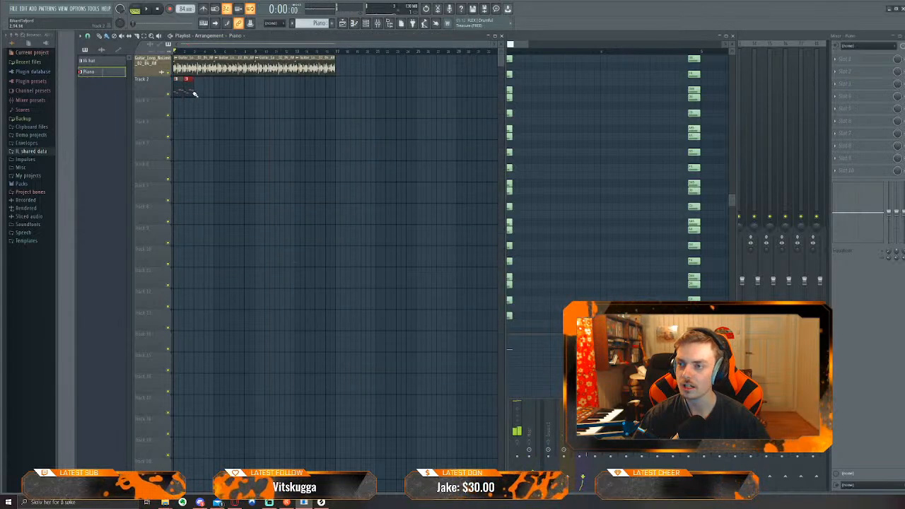
drag(194, 93, 259, 91)
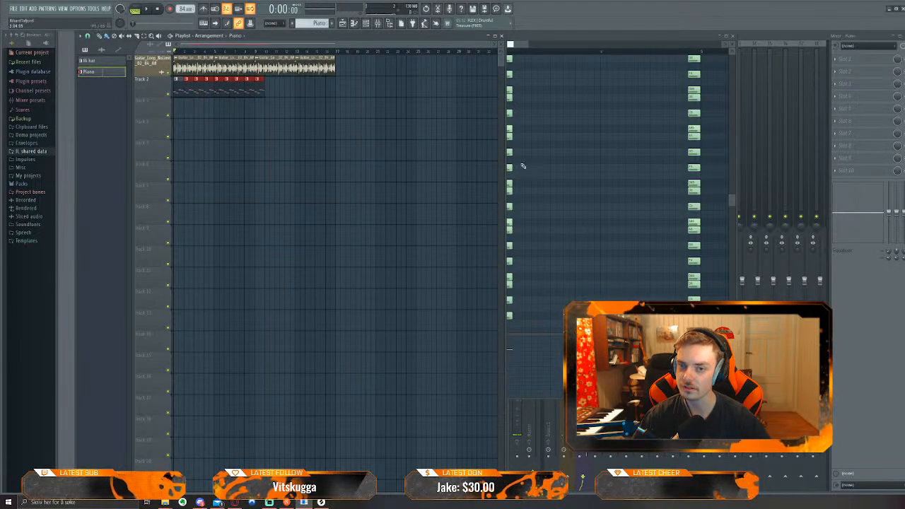
key(F7)
key(space)
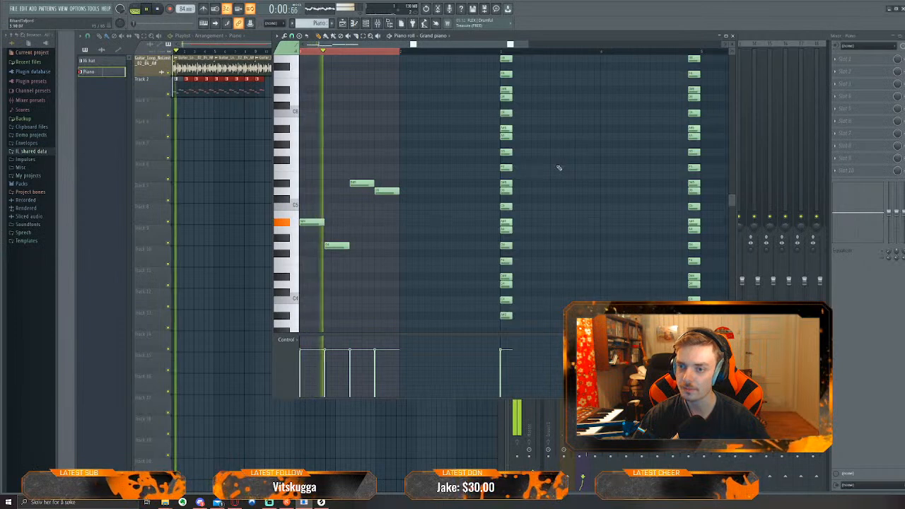
key(space)
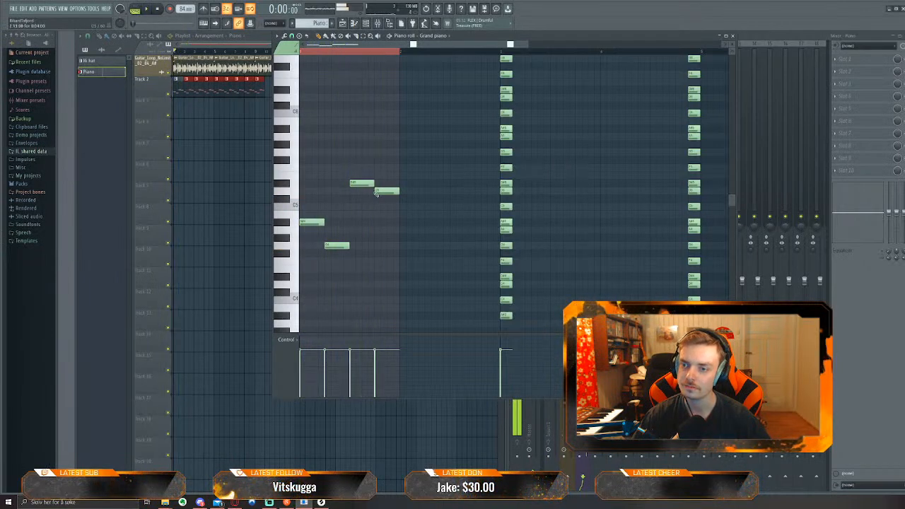
Raise the third melody note to F5, play the melody with the guitar loop, and select that note
click(355, 182)
drag(355, 182, 356, 168)
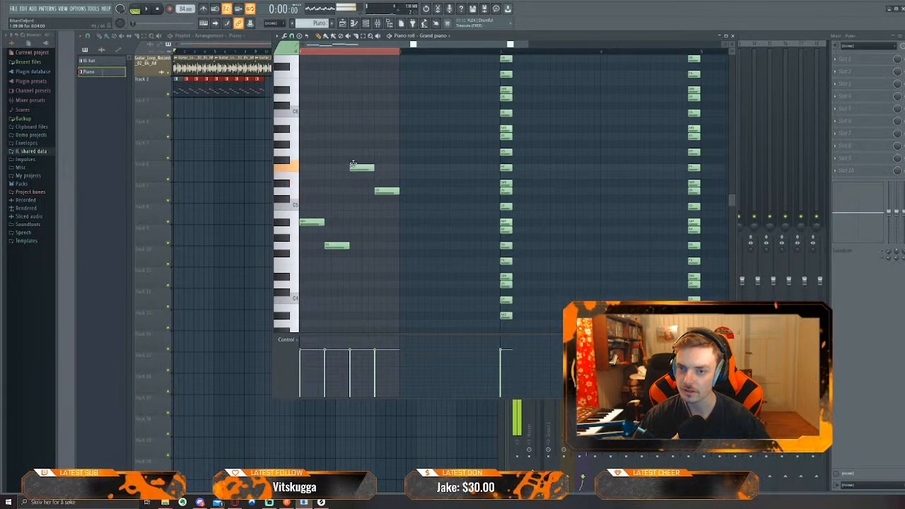
key(space)
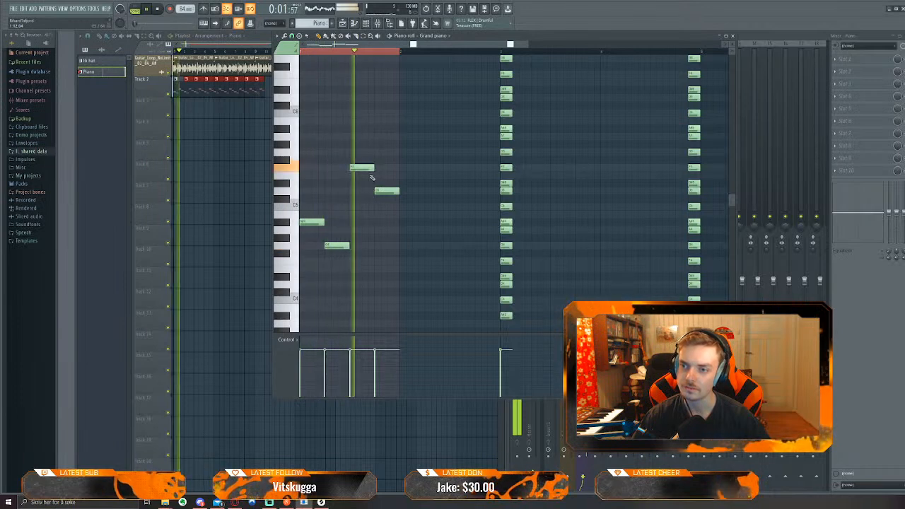
key(space)
click(364, 167)
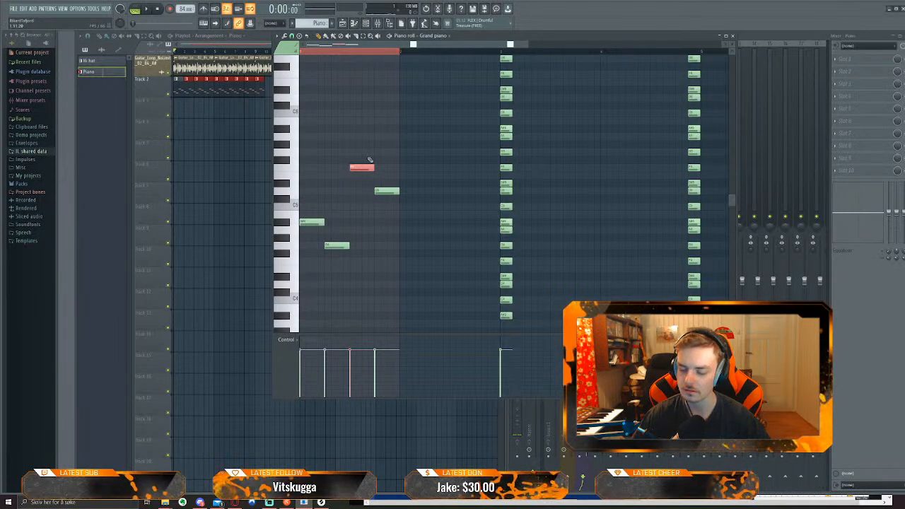
key(space)
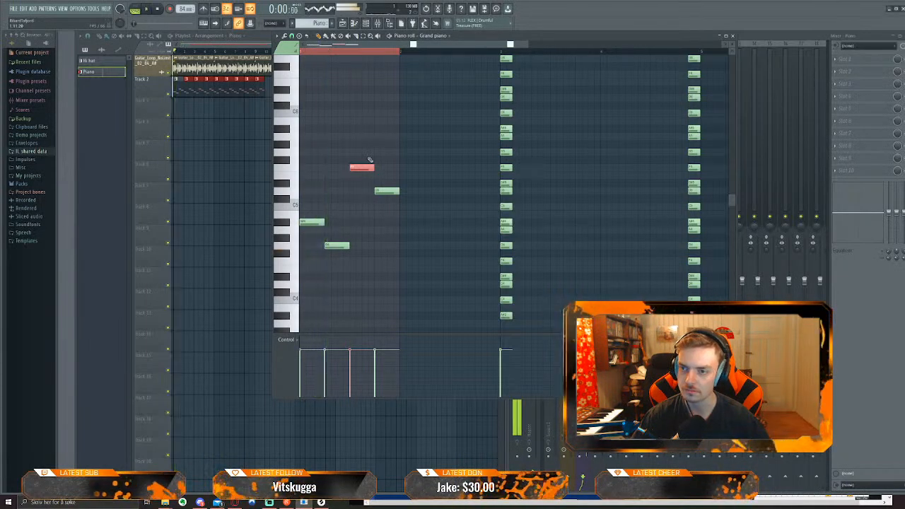
Stop playback, deselect the third melody note, then delete it and redraw it at F5
key(space)
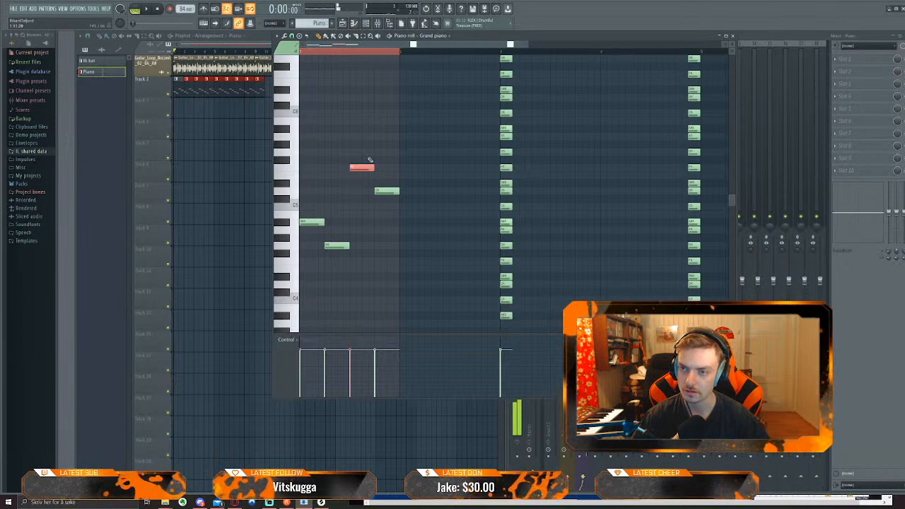
ctrl+click(370, 159)
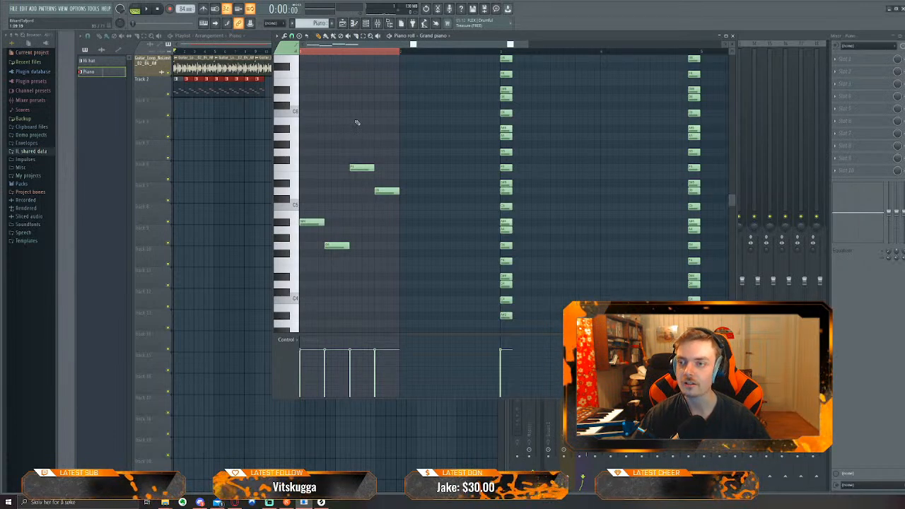
scroll(382, 138, up, 2)
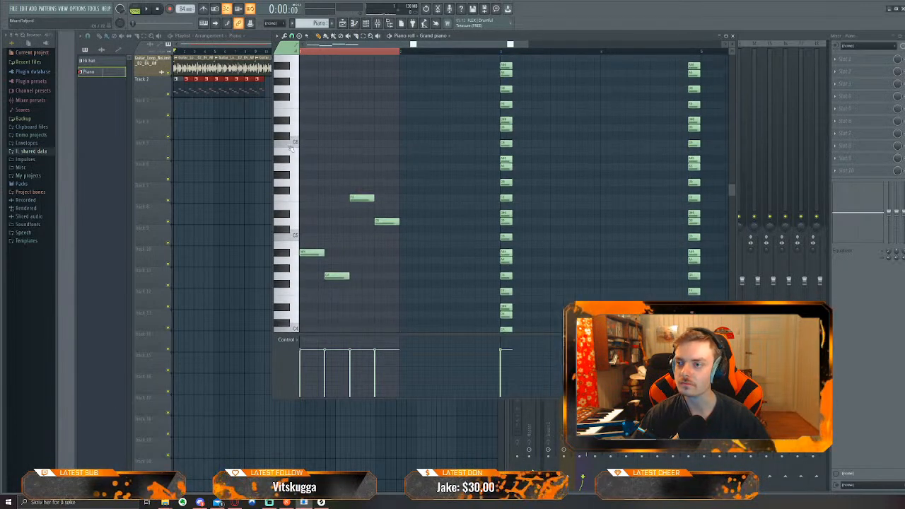
right_click(357, 198)
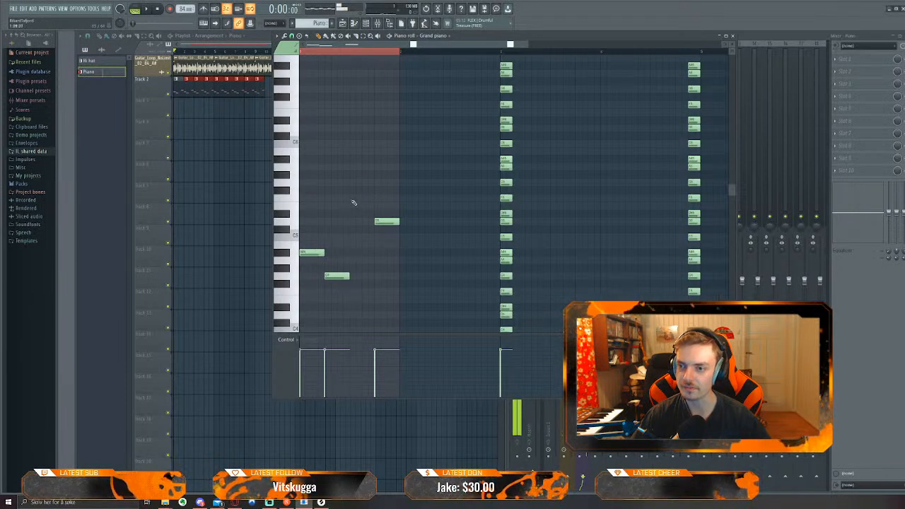
click(355, 199)
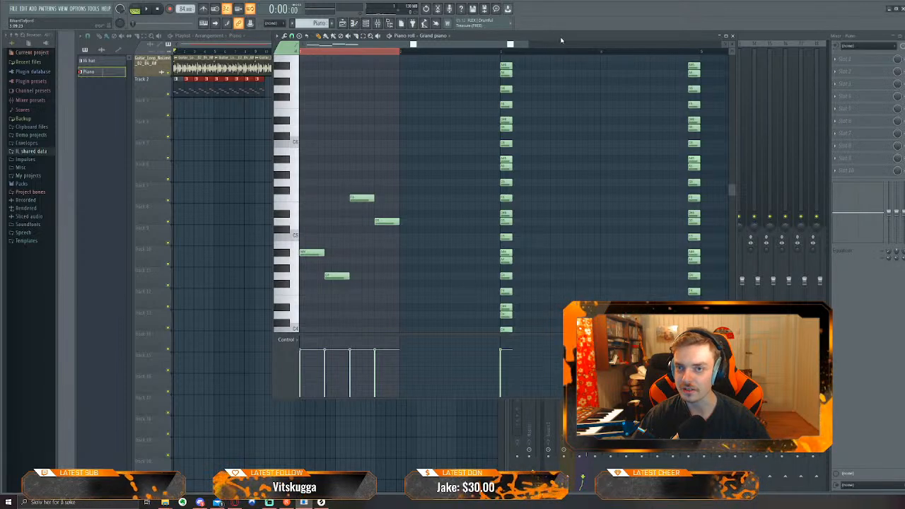
Move the piano roll aside to uncover more of the Playlist and bring up the channel rack
drag(561, 40, 626, 64)
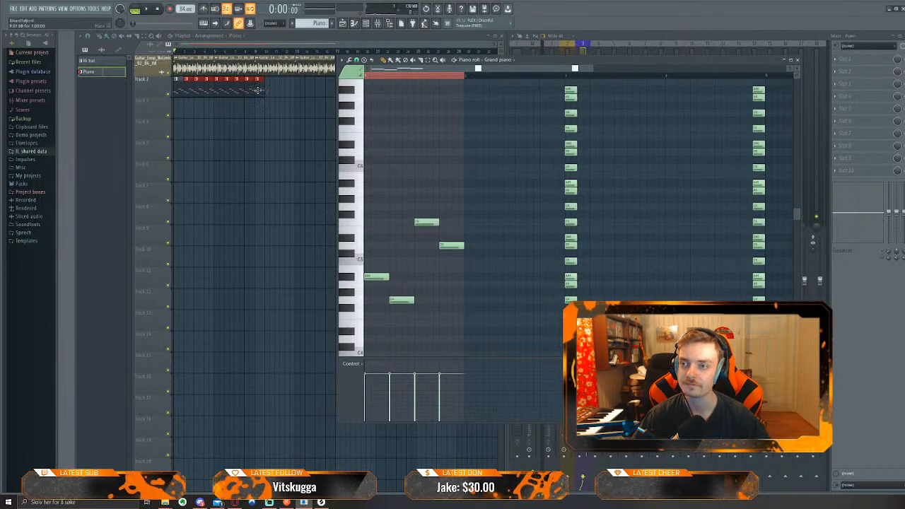
key(space)
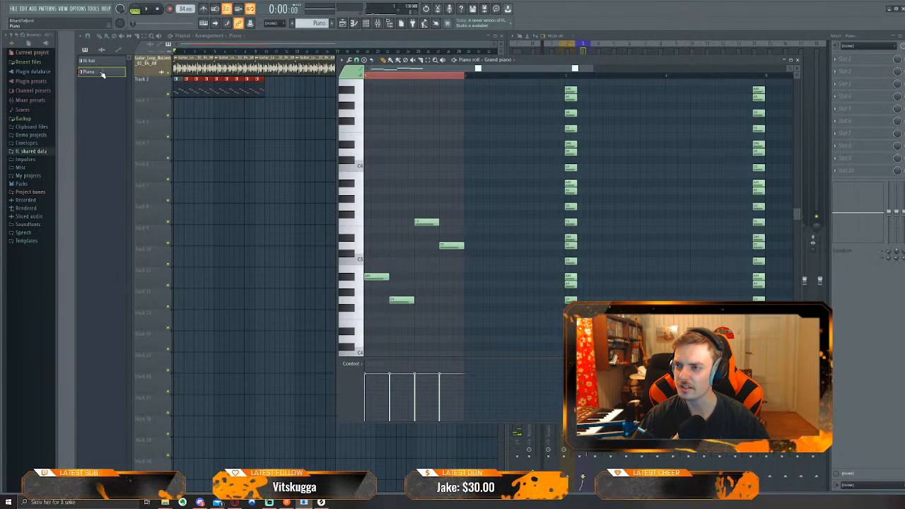
key(F7)
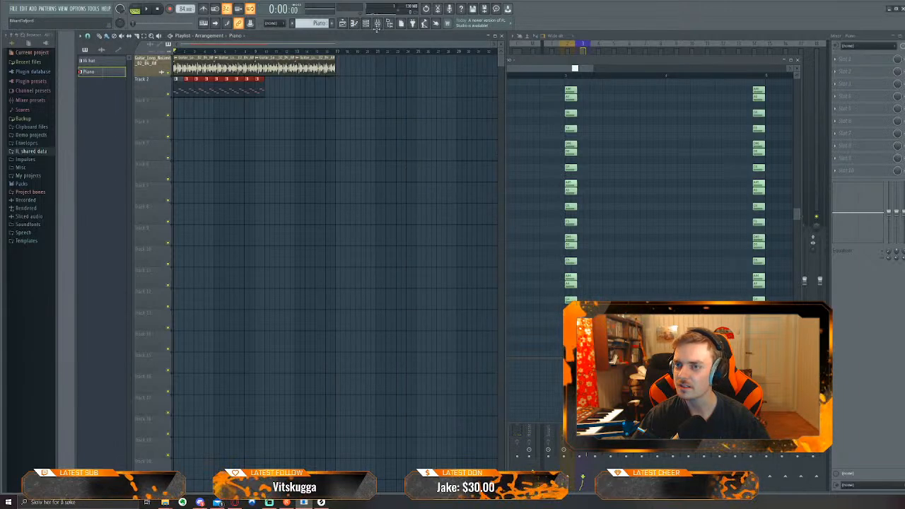
key(F6)
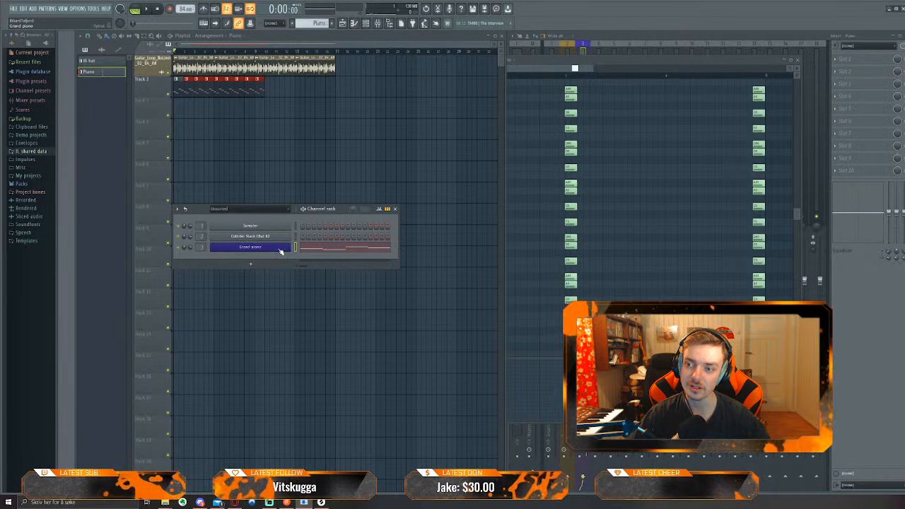
Load the Electric preset into the Grand piano channel's instrument and play it with the guitar loop
click(250, 248)
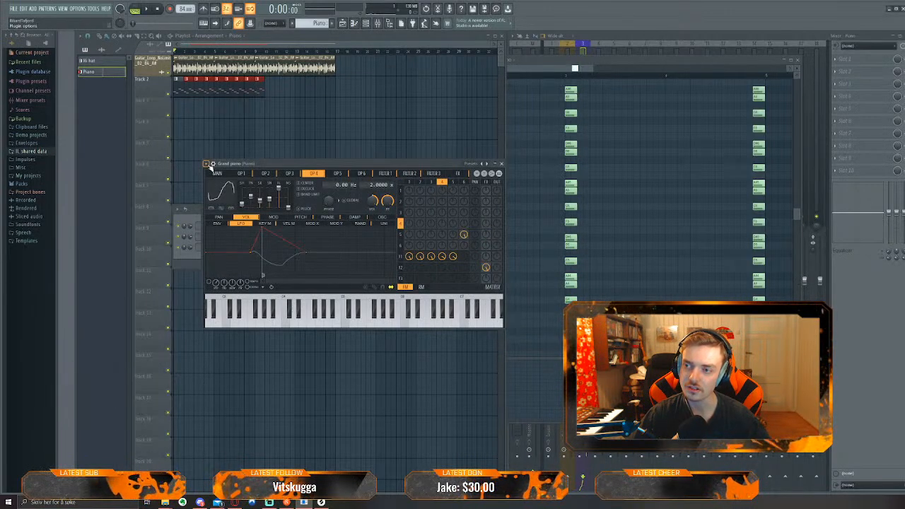
click(210, 167)
mouse_move(218, 186)
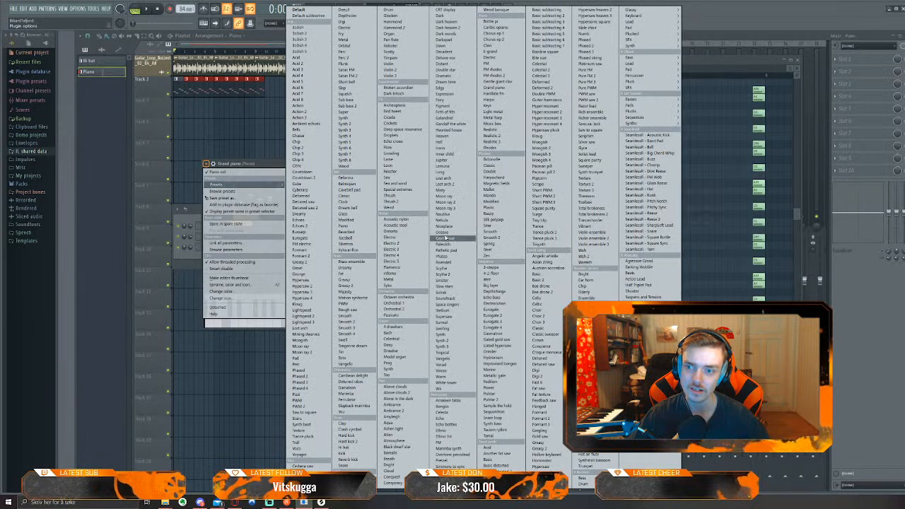
click(410, 239)
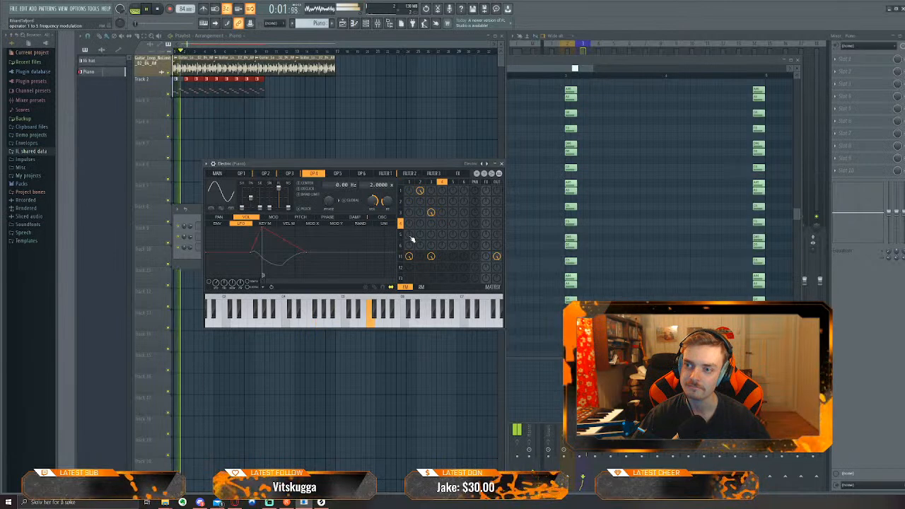
key(space)
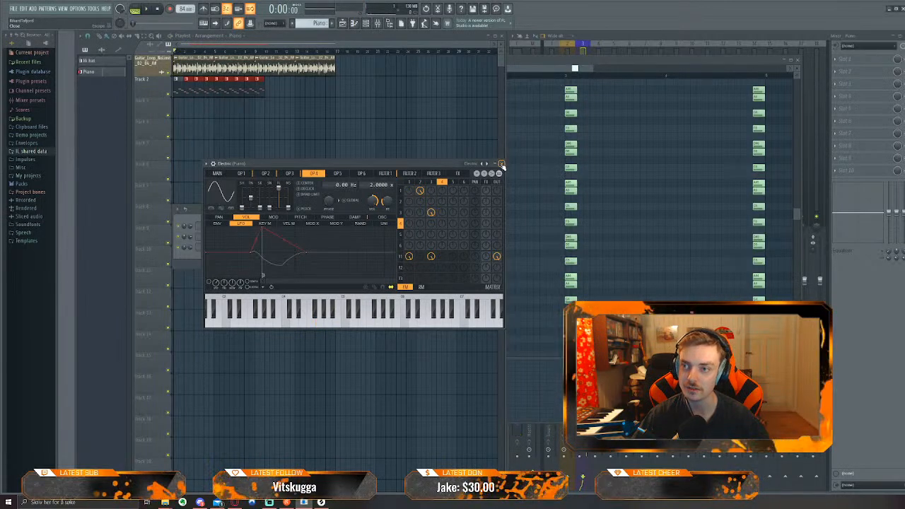
Close the instrument window, lower the Piano mixer track's volume to about 46%, and preview the arrangement
click(501, 163)
click(379, 24)
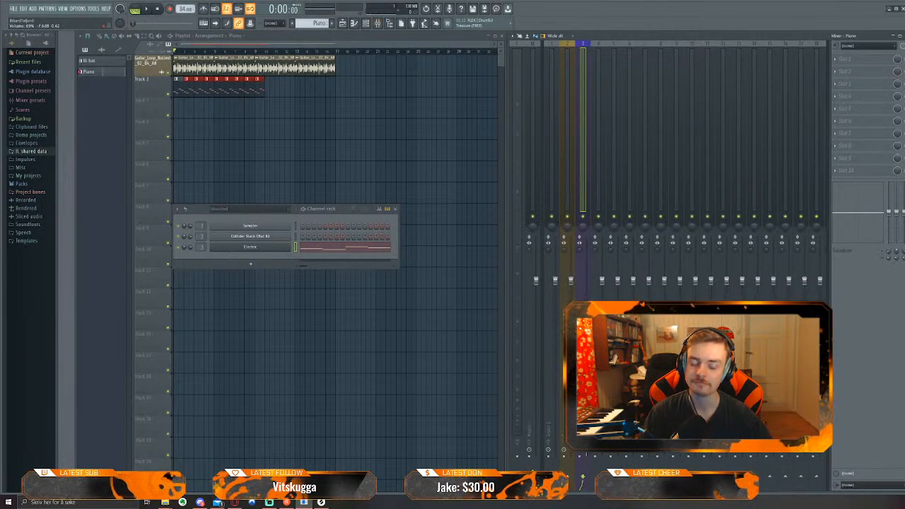
key(space)
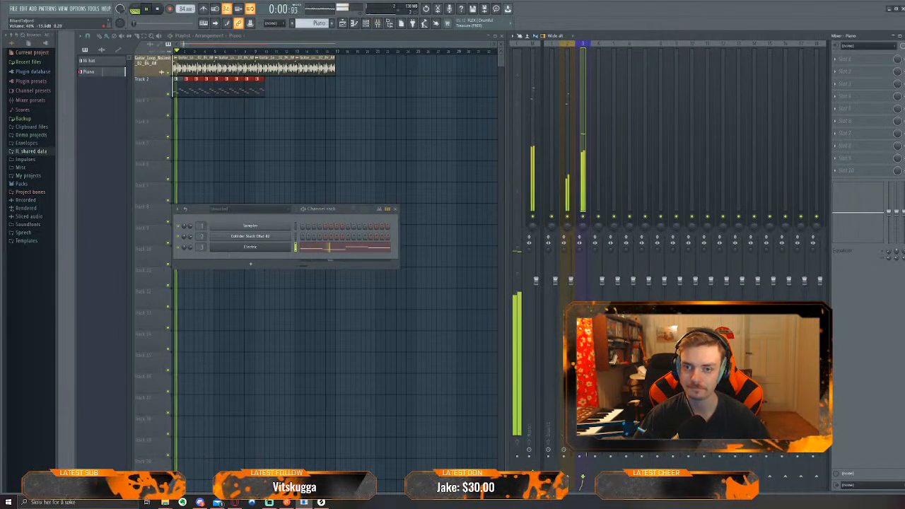
key(space)
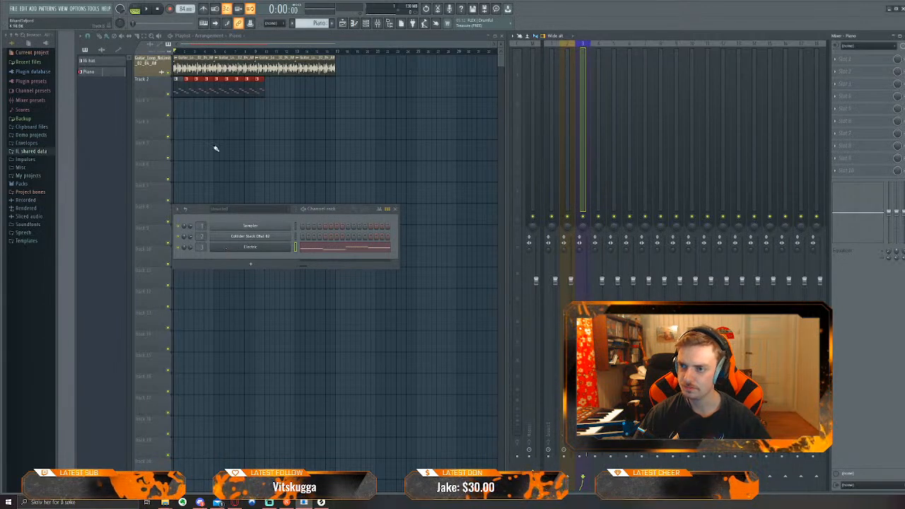
Delete all Piano clips from Track 2 and open the Piano pattern's piano roll, showing the melody and both scale guides
right_click(262, 92)
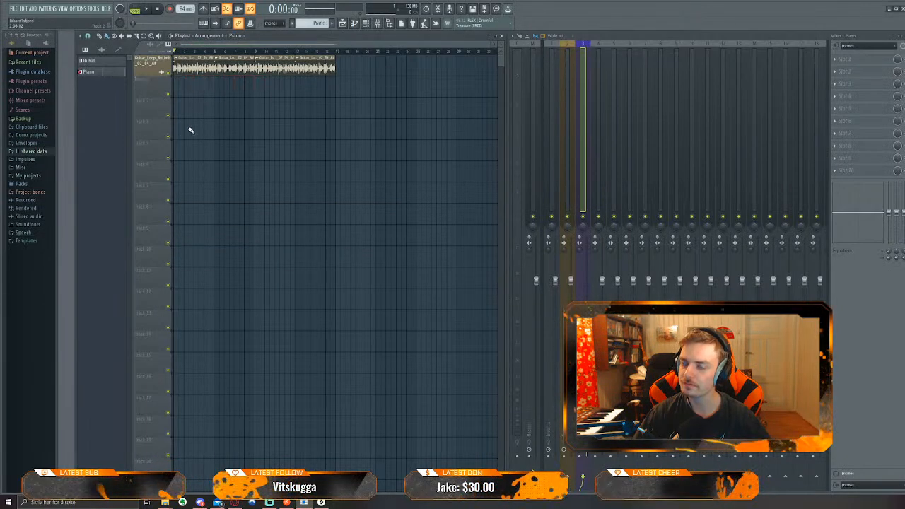
click(312, 25)
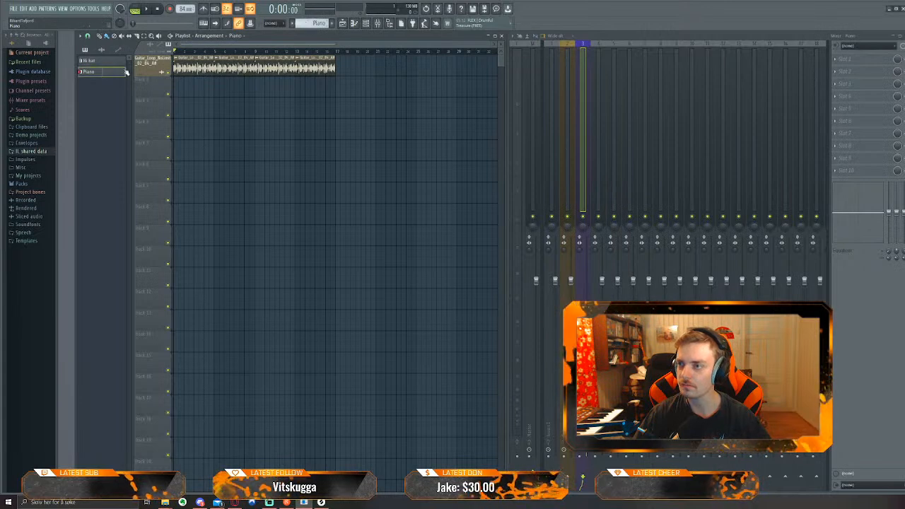
double_click(97, 72)
scroll(491, 228, down, 3)
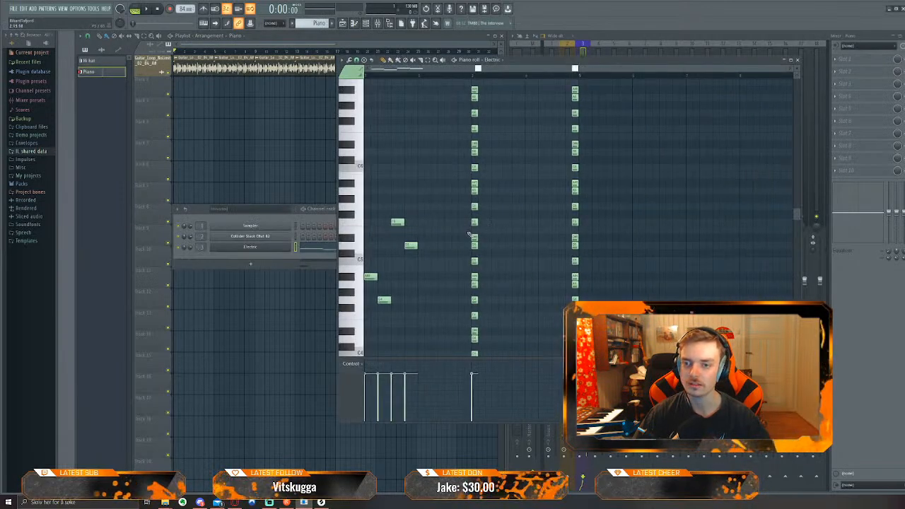
scroll(435, 229, up, 3)
drag(797, 68, 798, 92)
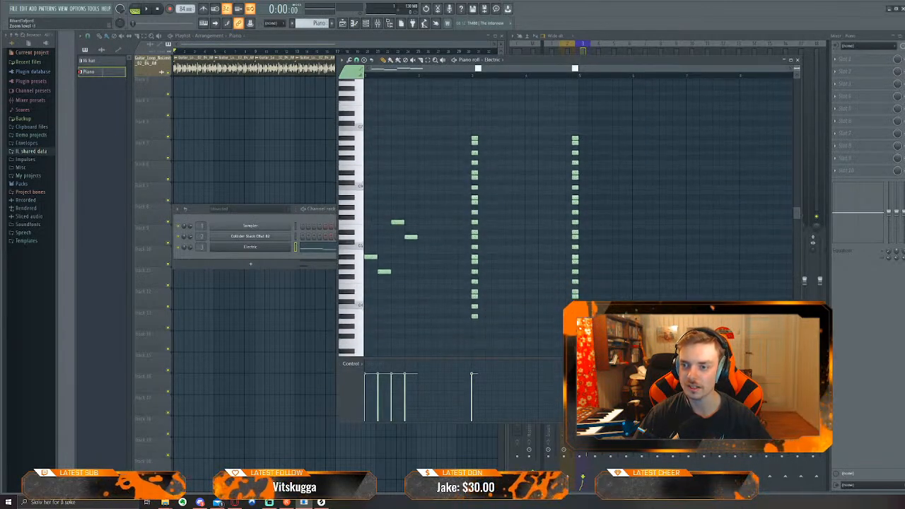
Open the guitar loop's channel settings to check its sample name, then switch to the Splice sounds page in the browser
double_click(190, 69)
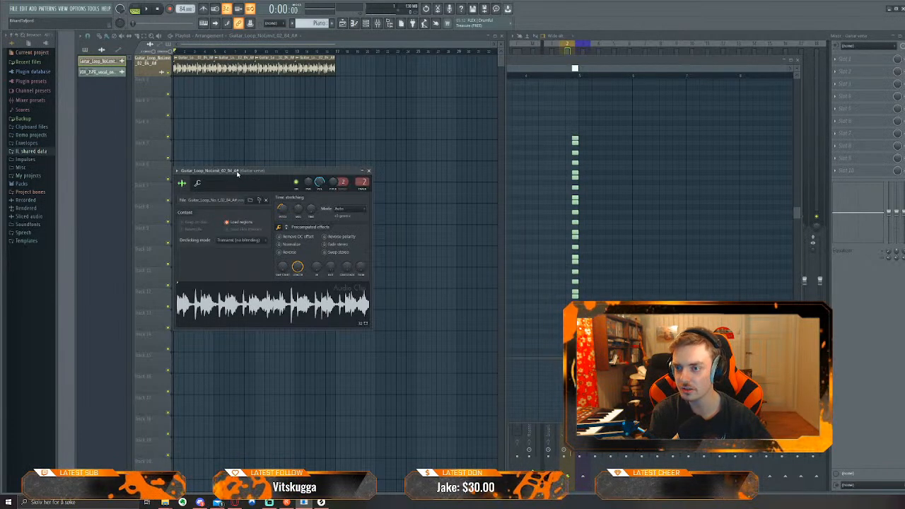
click(236, 503)
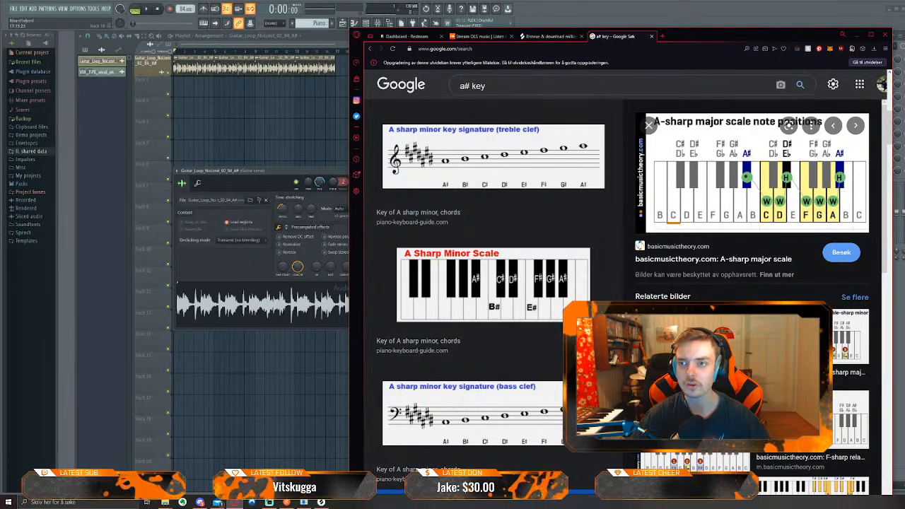
click(546, 35)
Change the Splice instrument filter from Guitar to Pads and remove the melody tag from the search
click(501, 99)
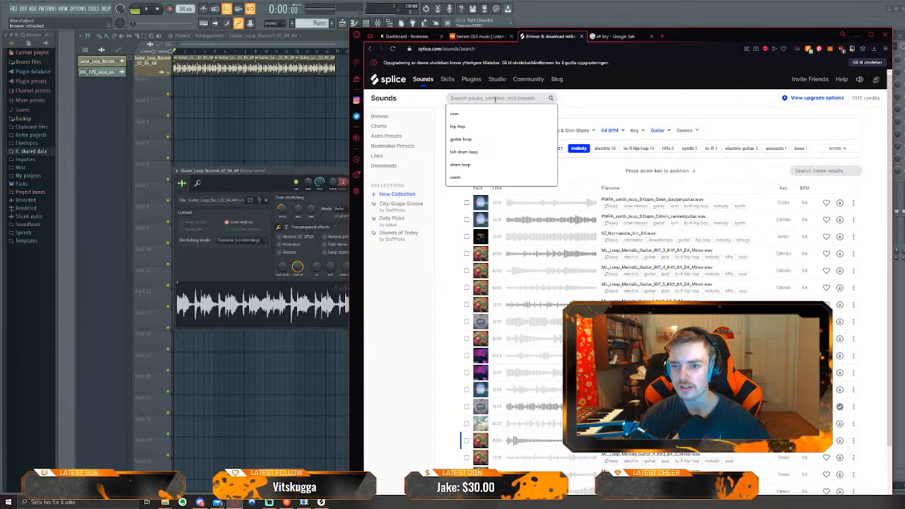
click(714, 104)
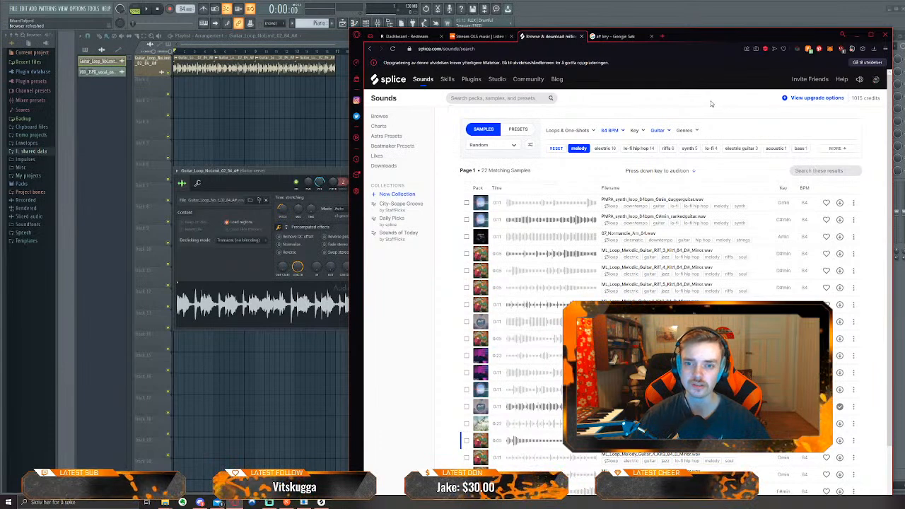
click(659, 131)
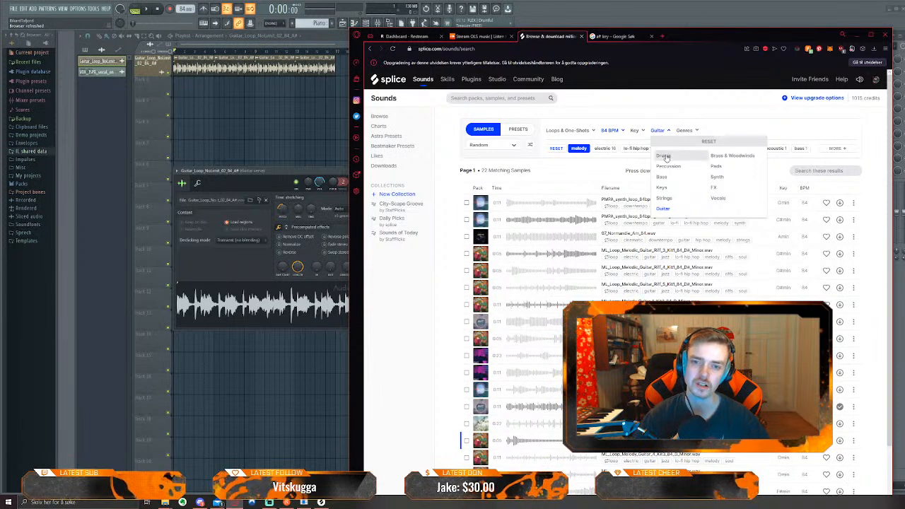
click(716, 166)
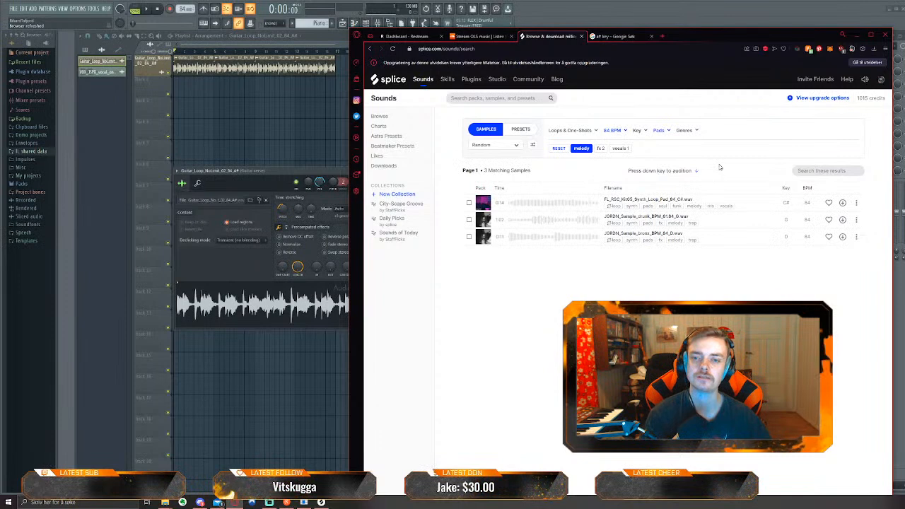
click(600, 148)
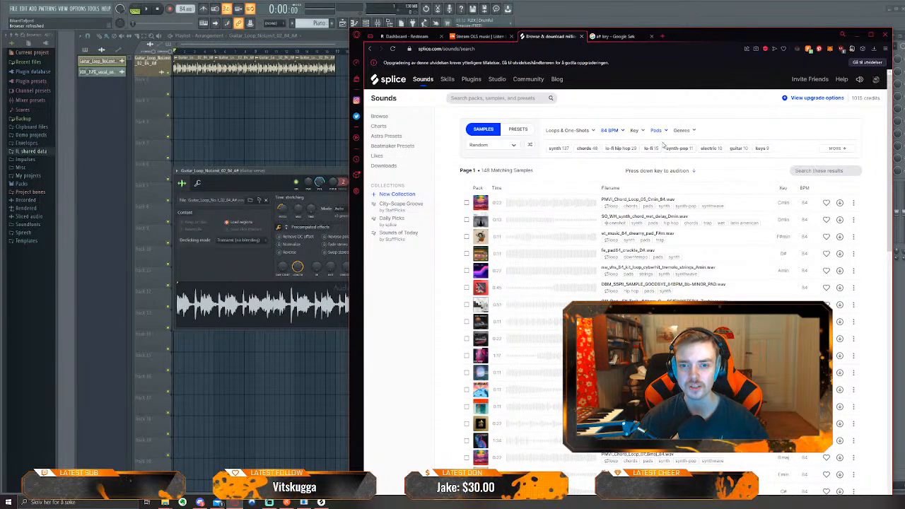
Filter the 84 BPM pad samples to the sharp key A#
click(634, 130)
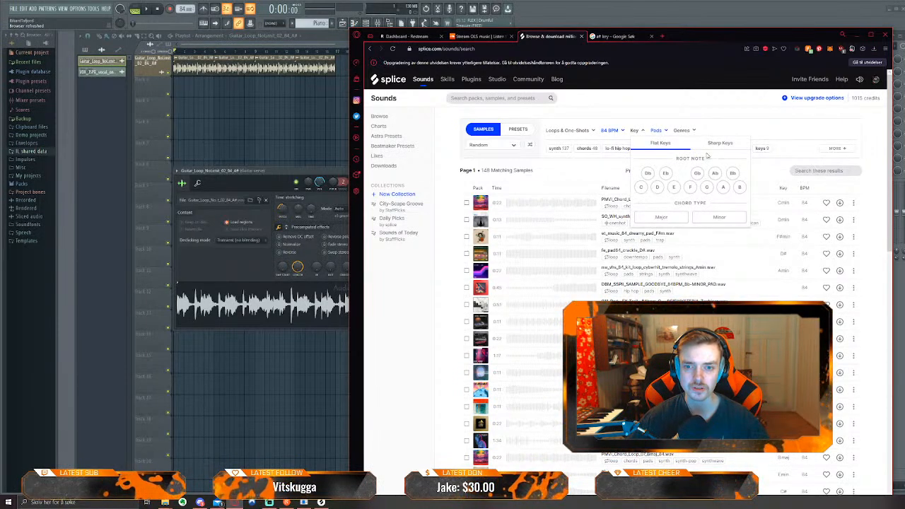
click(723, 187)
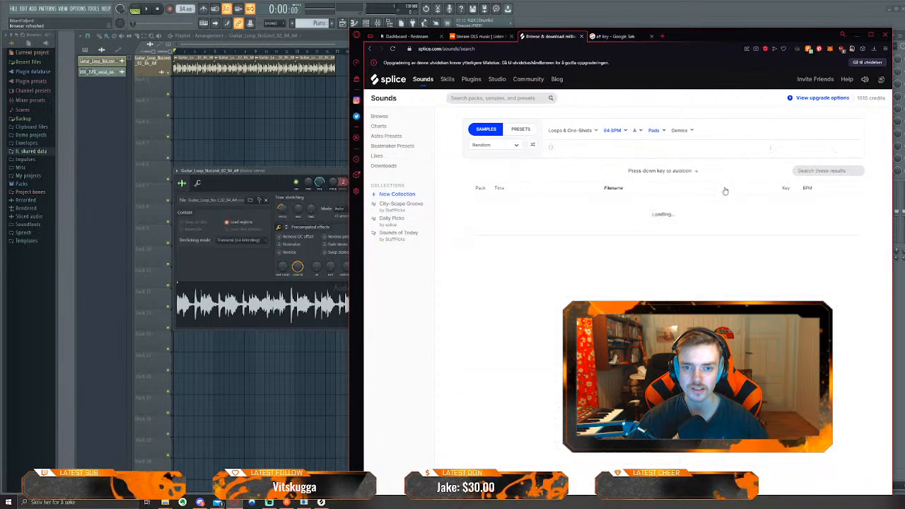
click(635, 132)
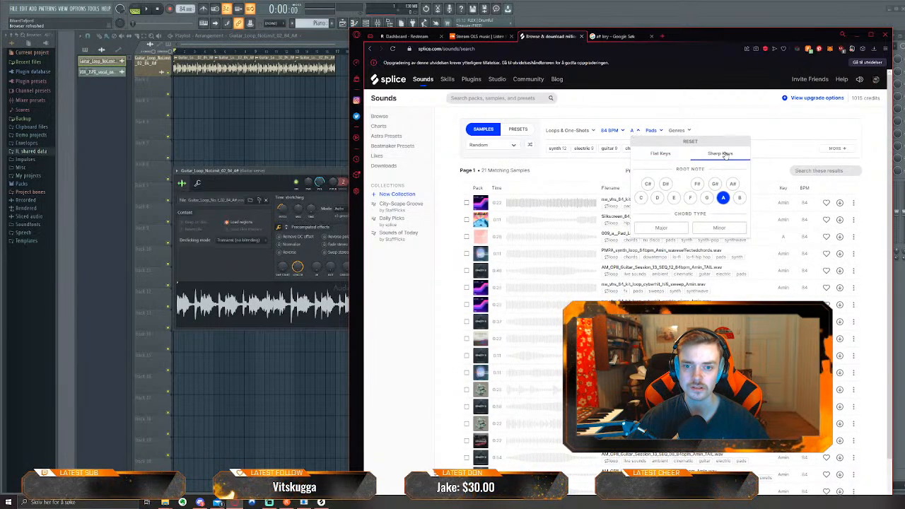
click(734, 183)
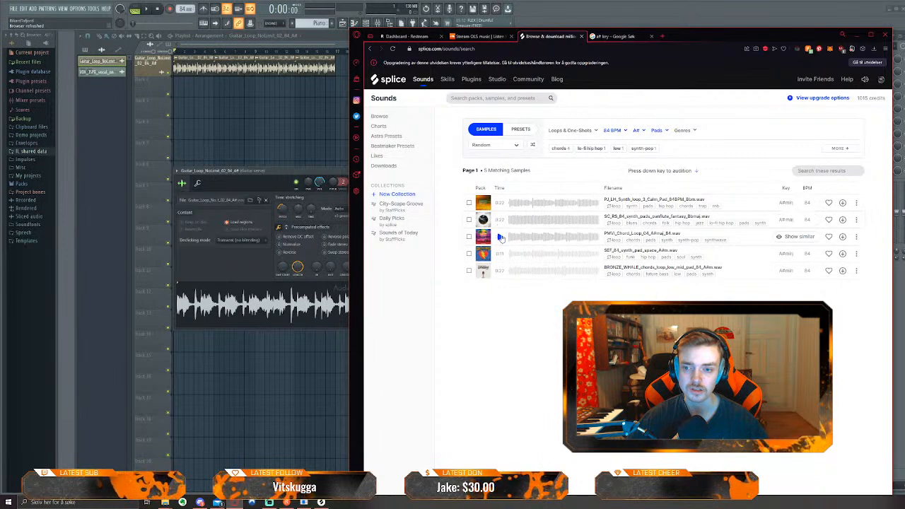
Change the pad samples' key filter to A, keeping the Pads instrument filter
click(658, 132)
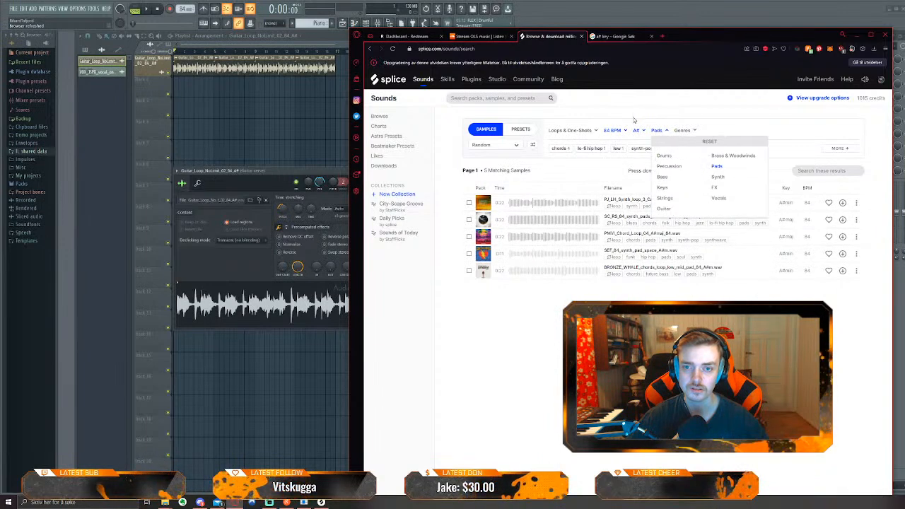
click(648, 119)
click(638, 132)
click(725, 199)
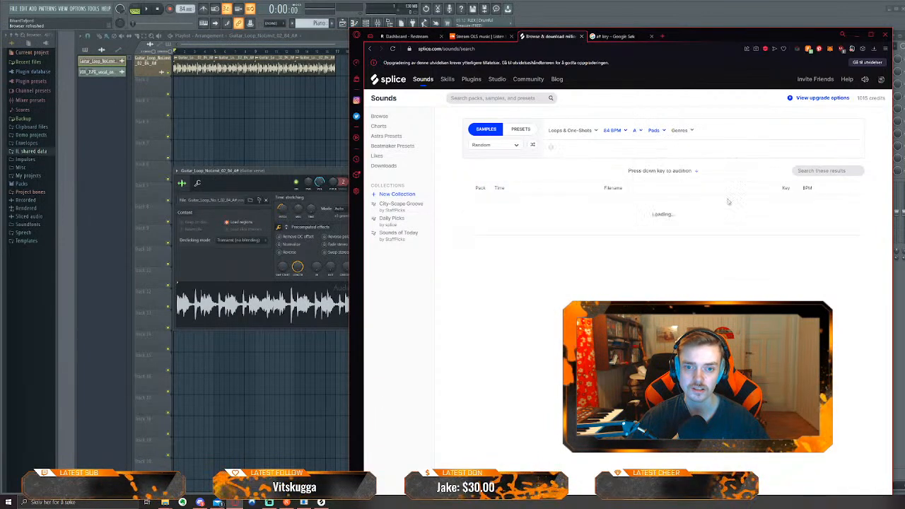
click(633, 130)
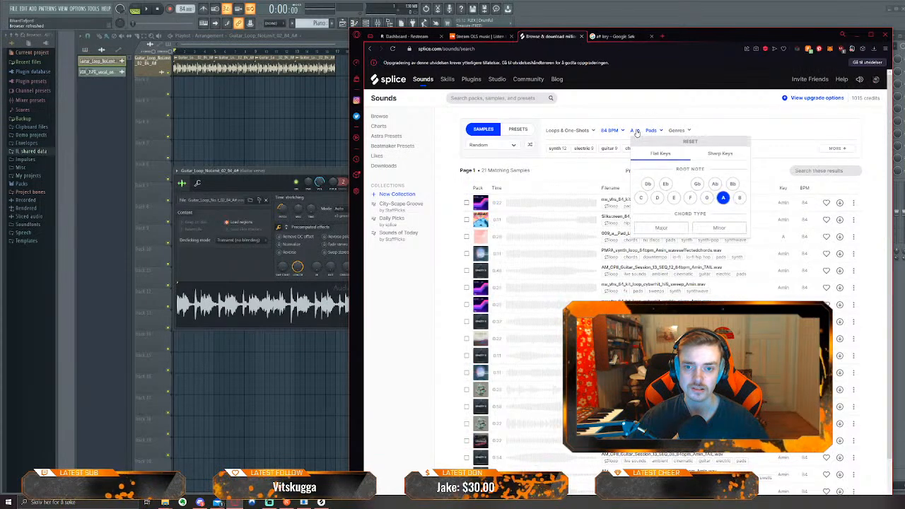
click(689, 112)
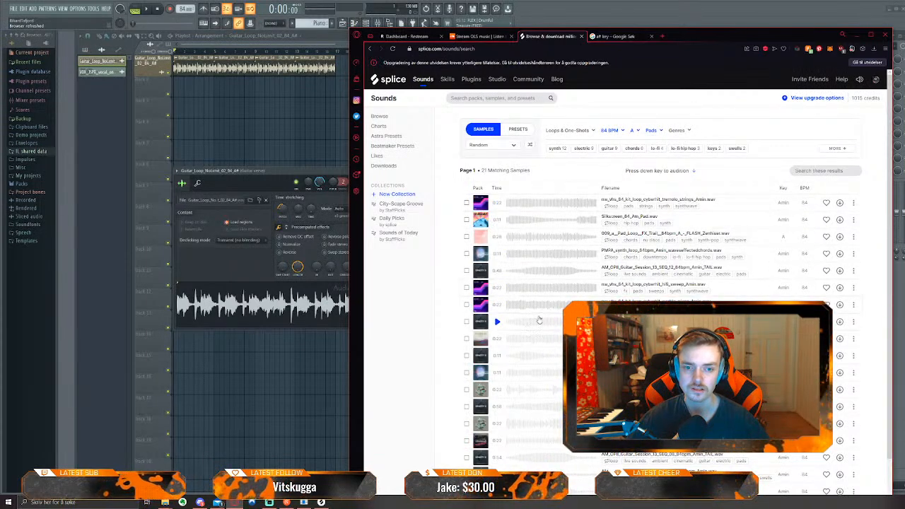
Set the key filter of the 84 BPM pad samples to the sharp key A#, keeping the Pads instrument filter
click(657, 133)
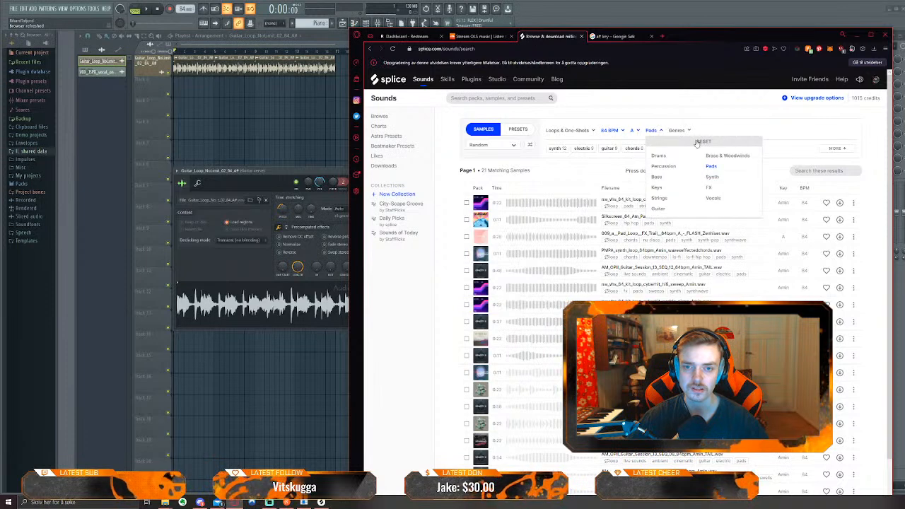
click(676, 134)
click(676, 131)
click(634, 130)
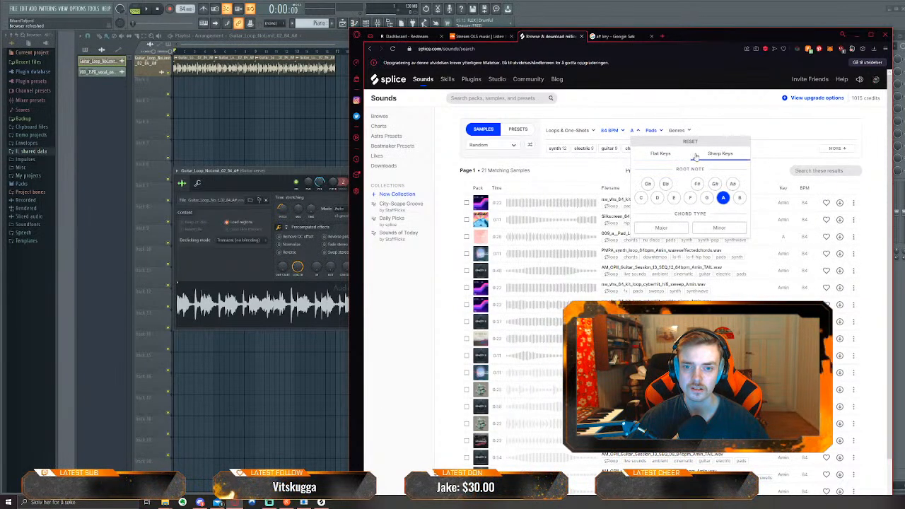
click(720, 153)
click(733, 185)
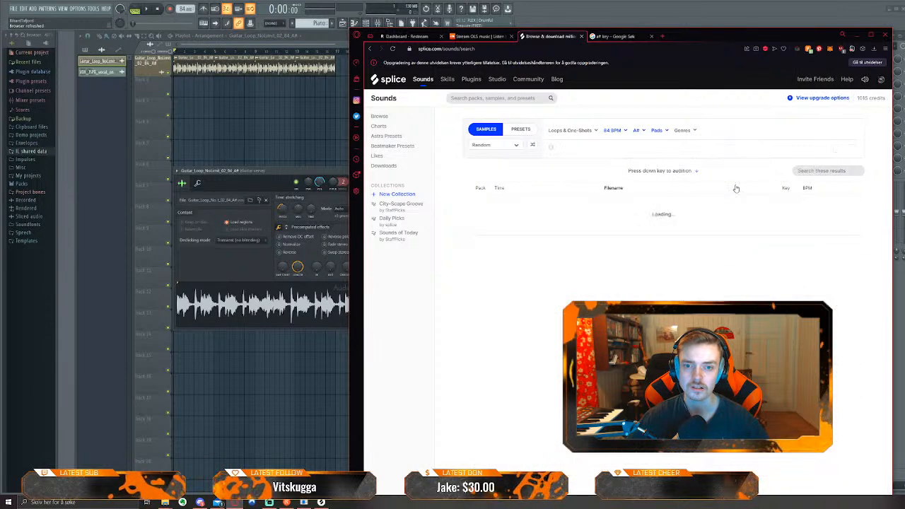
Audition the A# major chord loop and the SEF_84 synth pad space loop, and download the synth pad space loop
click(501, 238)
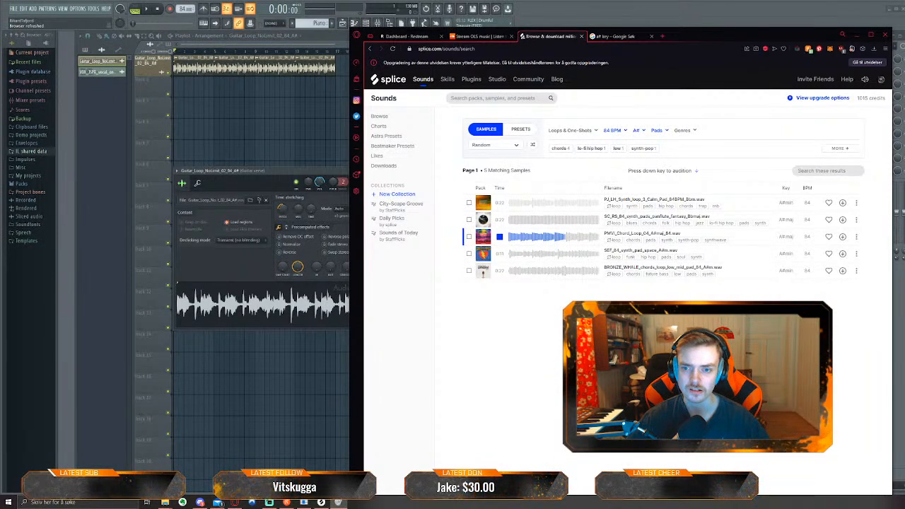
click(500, 253)
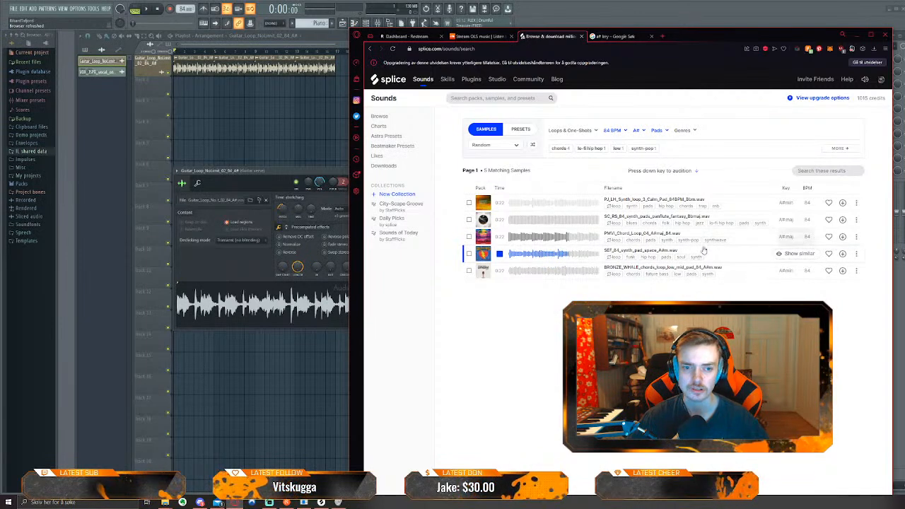
click(500, 255)
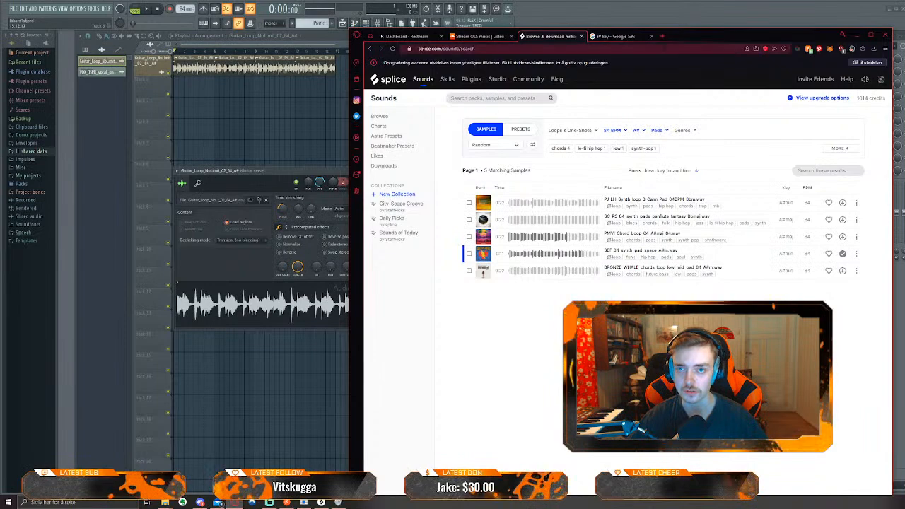
Open YouTube in a new browser tab, browse its music recommendations (Musikk), and close the tab
key(ctrl+t)
click(659, 147)
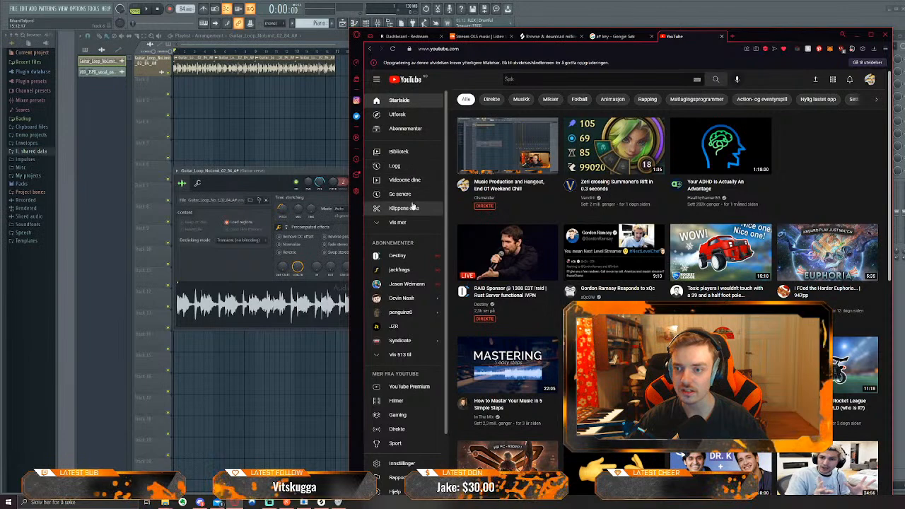
click(522, 100)
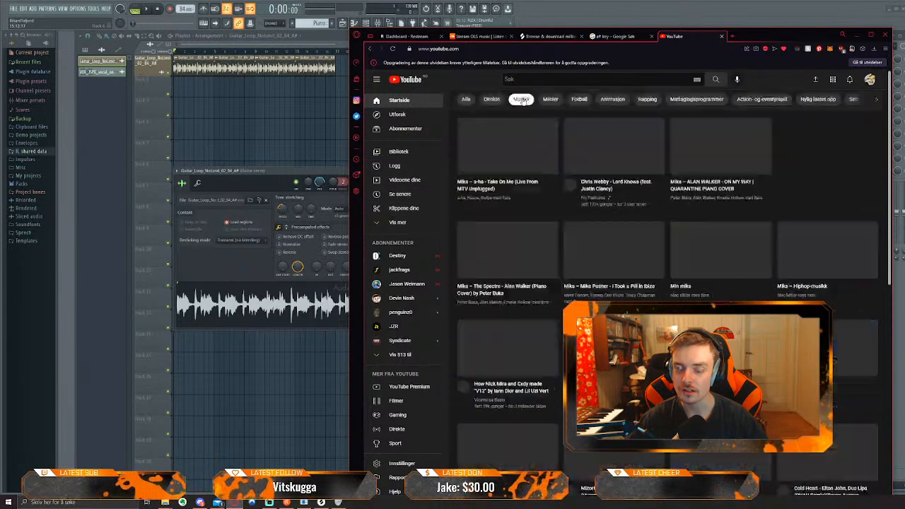
scroll(562, 163, down, 5)
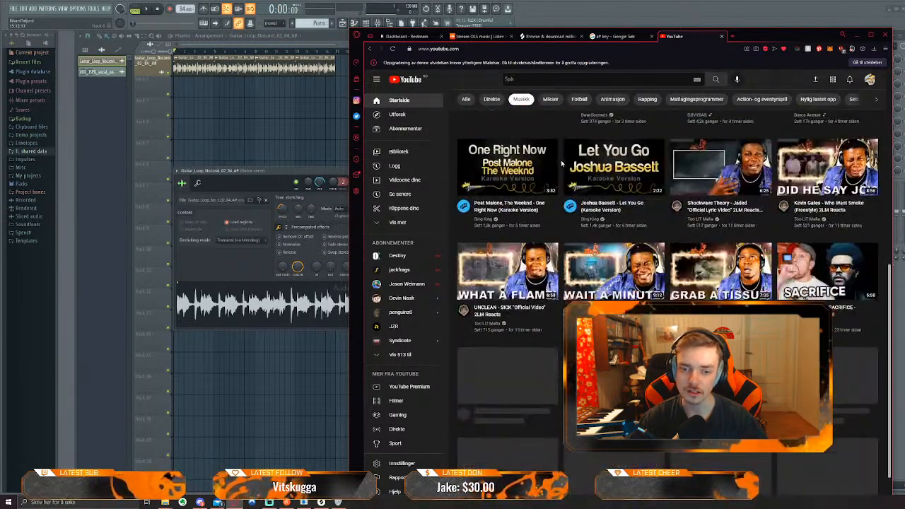
scroll(562, 163, down, 10)
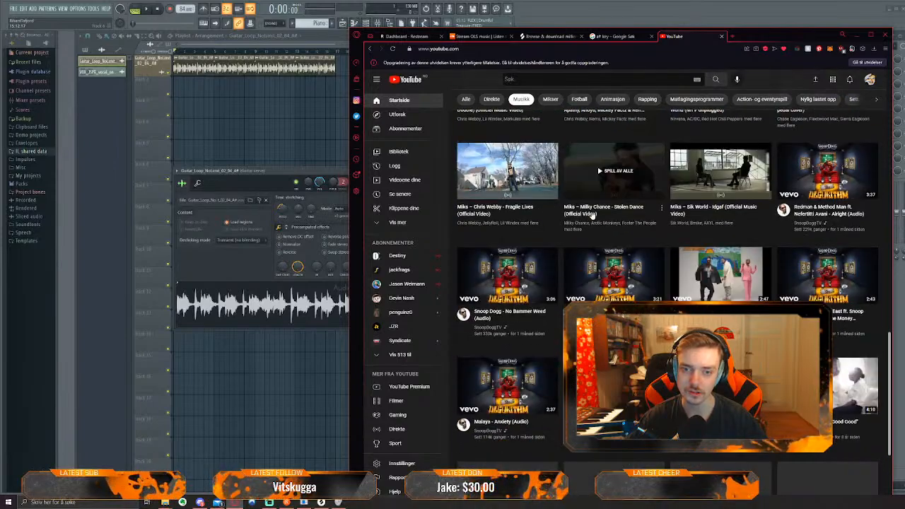
scroll(668, 283, down, 5)
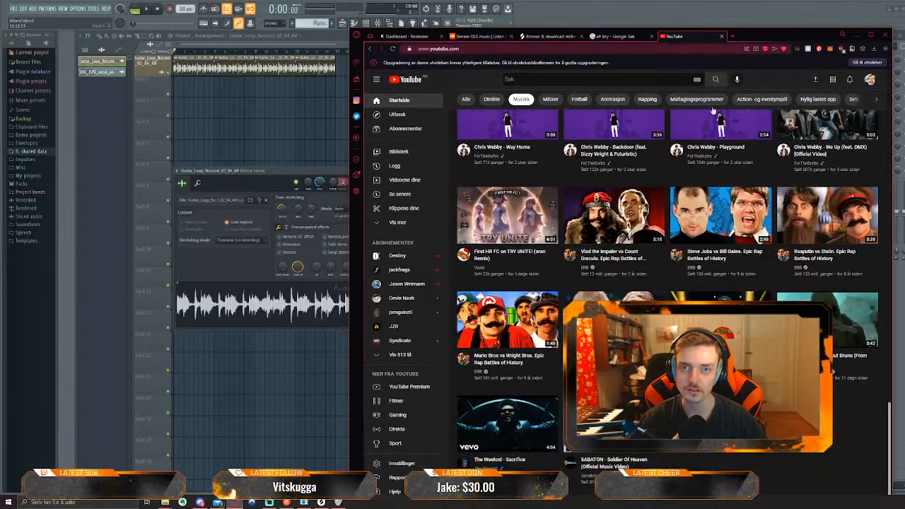
click(722, 36)
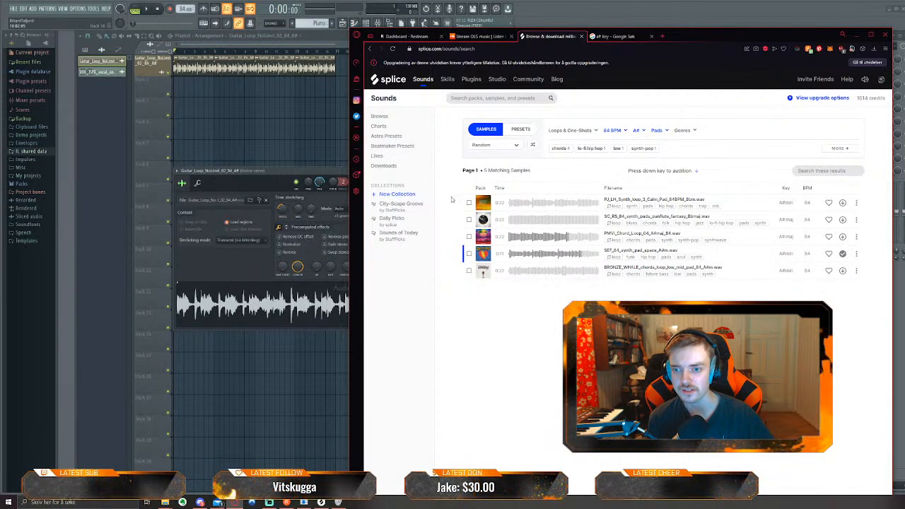
Switch to the Splice desktop app's library of downloaded samples
click(322, 502)
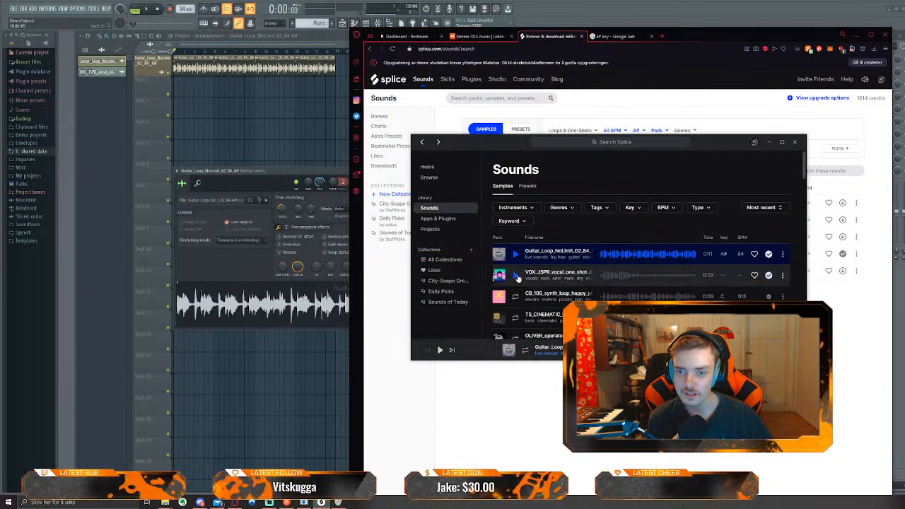
Refresh the Splice sound library and place the SEF_84_synth_pad_space_A#m loop below the guitar track as an audio clip
click(445, 218)
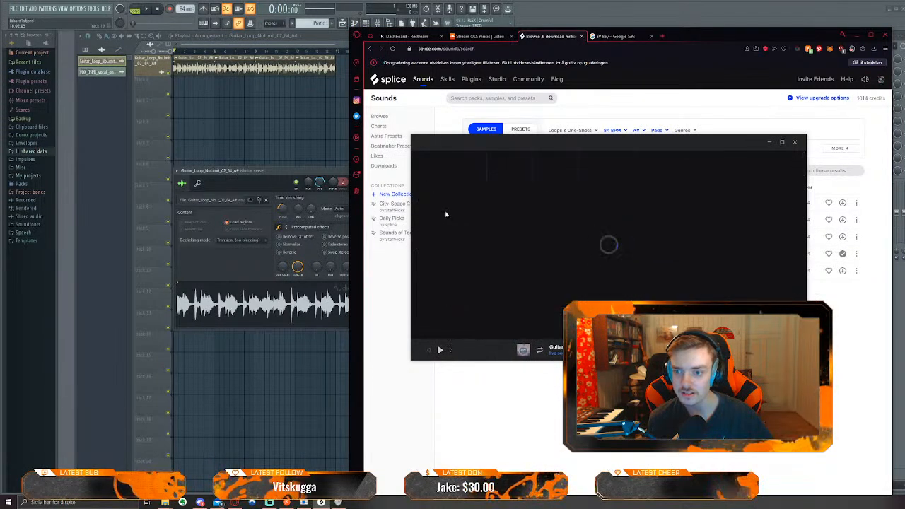
click(446, 208)
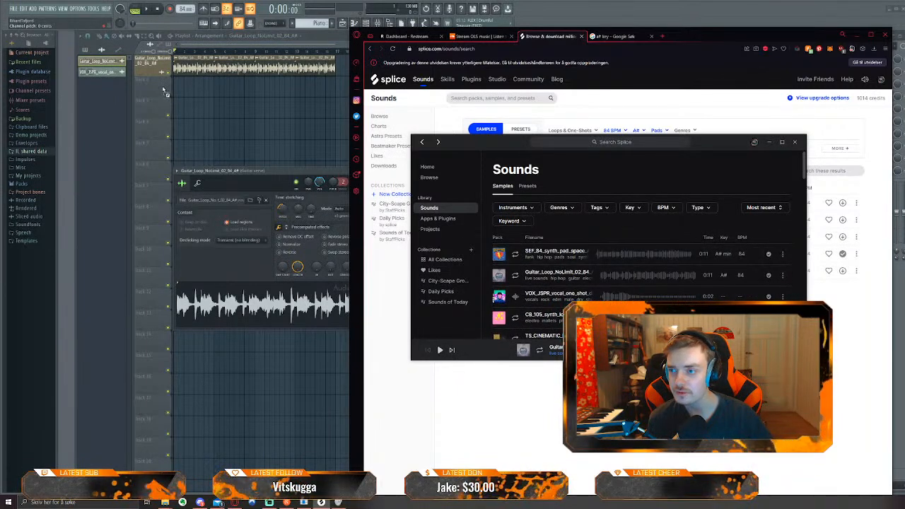
drag(163, 87, 162, 87)
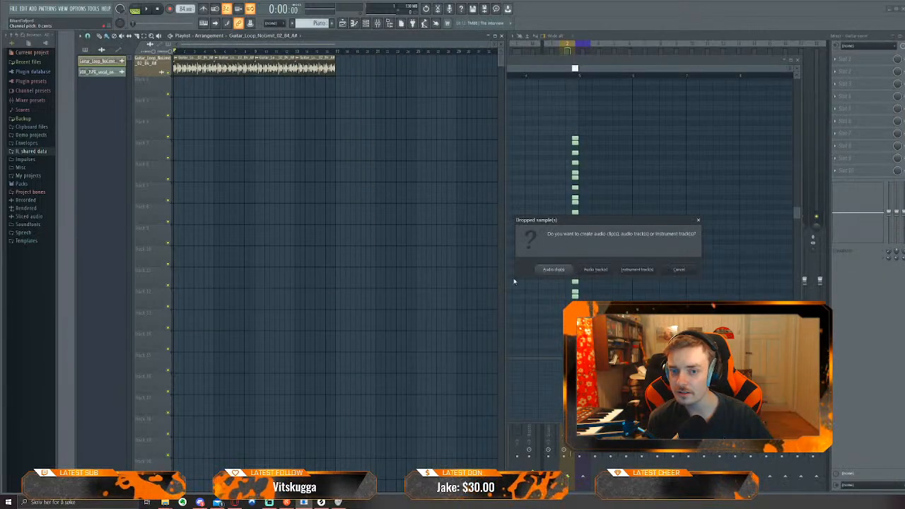
click(554, 269)
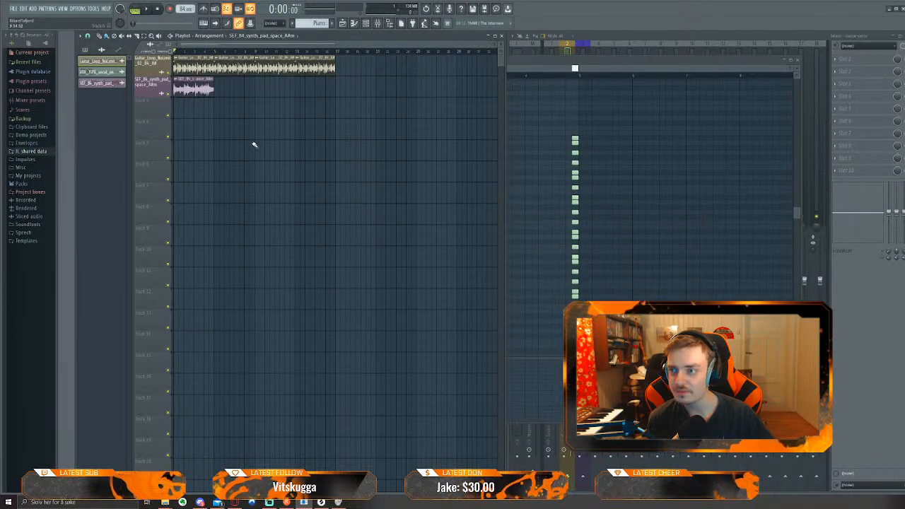
Route the synth pad clip to mixer track 4 from its channel settings, and close the settings
click(194, 91)
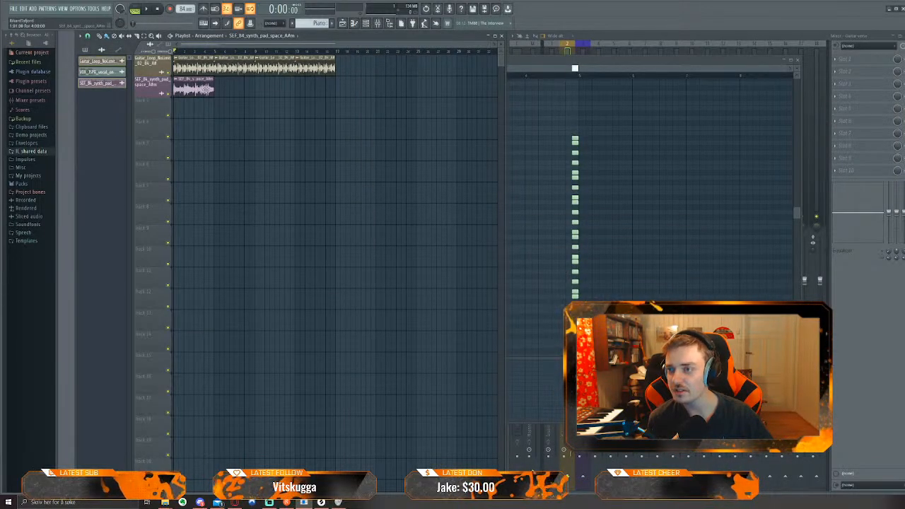
double_click(196, 84)
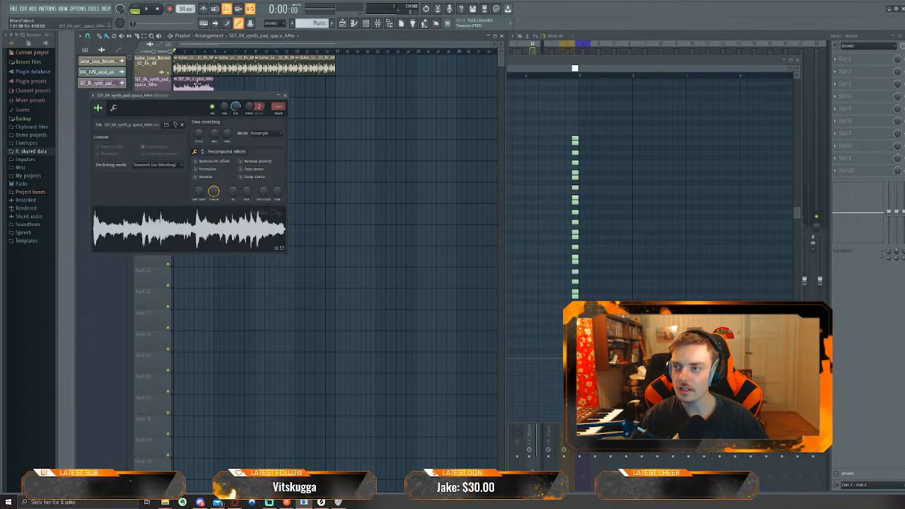
key(ctrl+l)
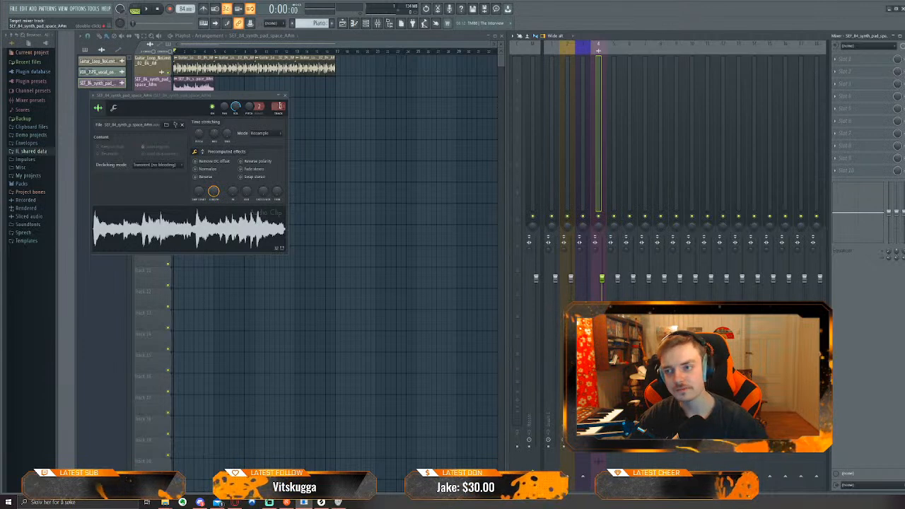
drag(179, 102, 231, 112)
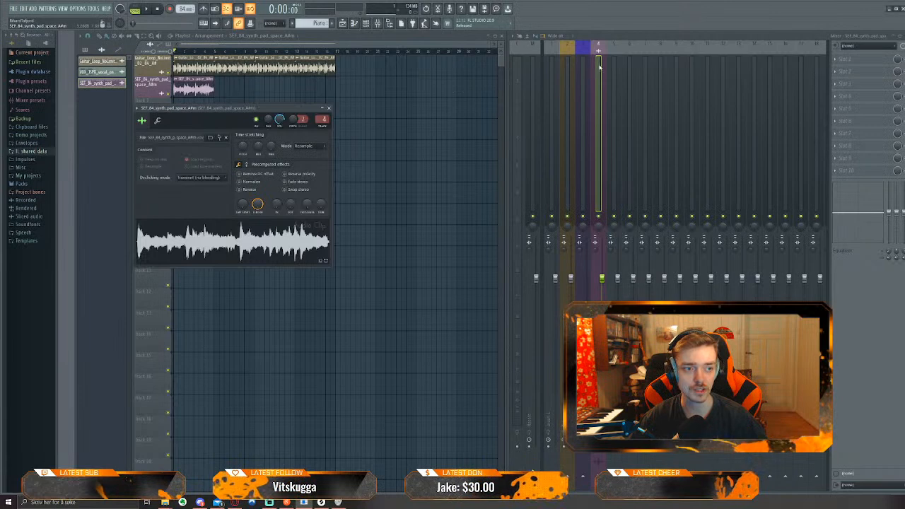
right_click(397, 97)
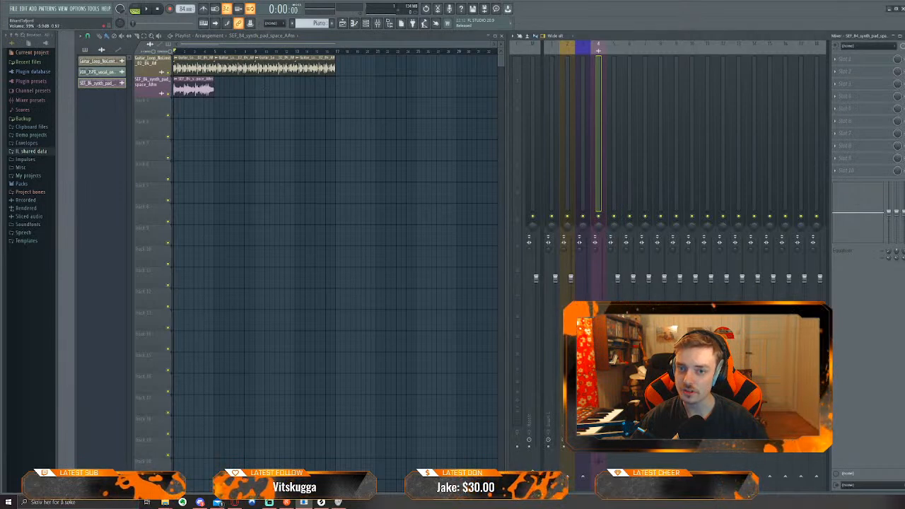
Play the arrangement and lower the guitar track's mixer volume to balance it with the pad
key(space)
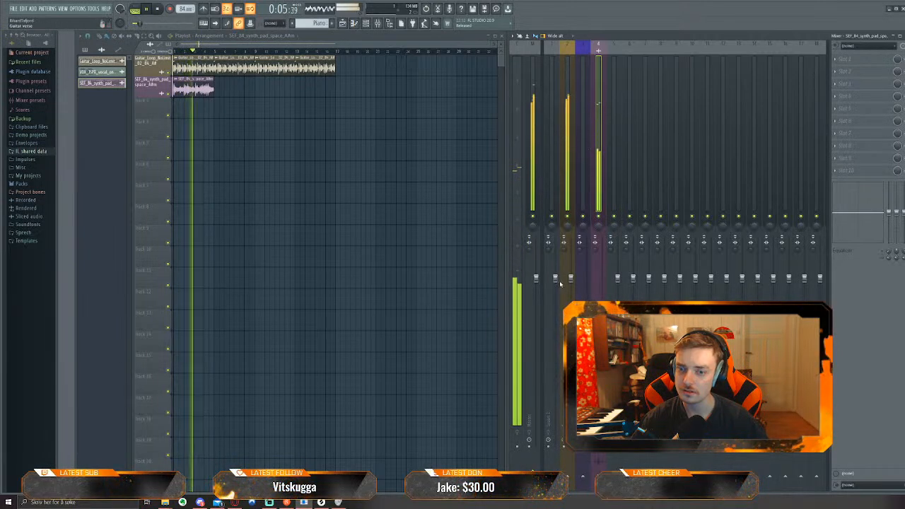
drag(571, 280, 571, 306)
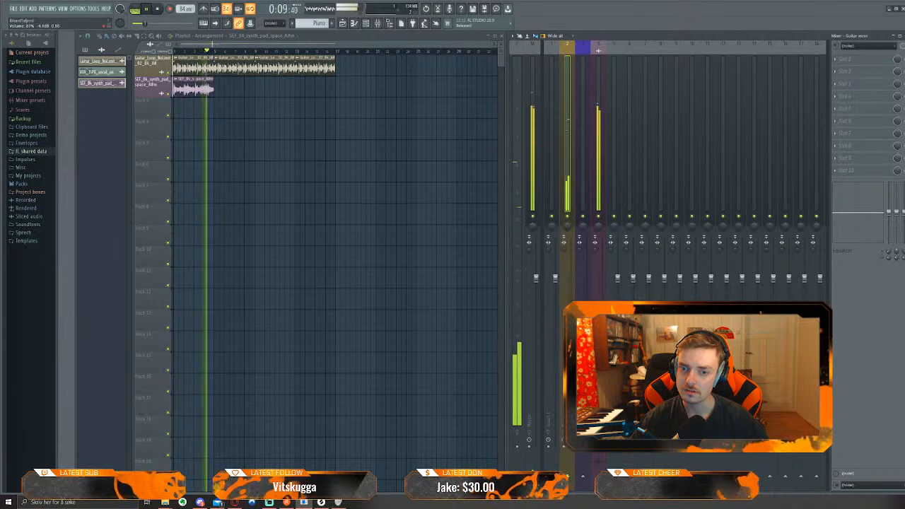
Repeat the synth pad clip three more times so it spans the full length of the guitar loops
drag(220, 93, 296, 89)
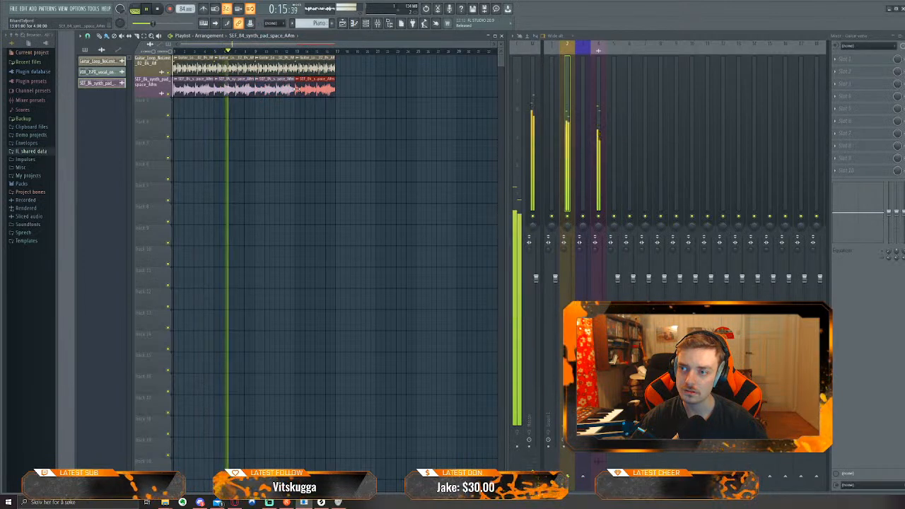
double_click(260, 91)
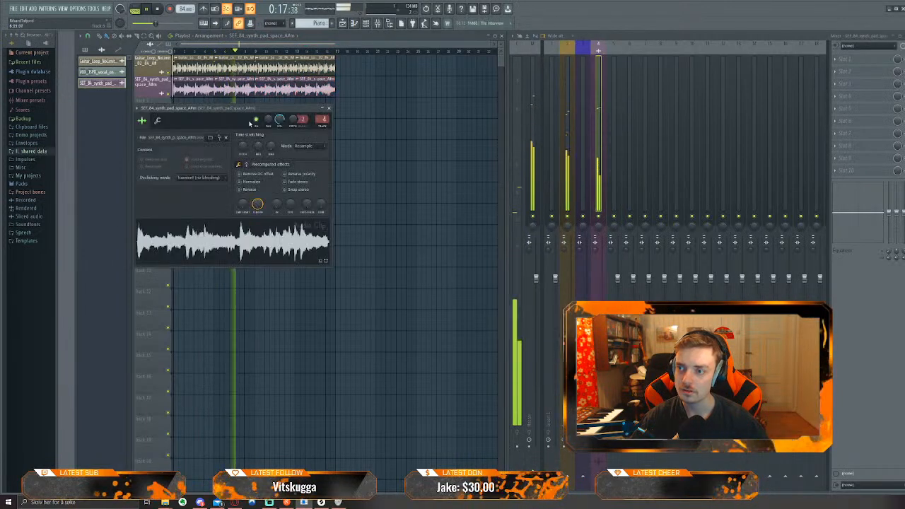
click(330, 110)
Stop playback and open the guitar loop's sample in a new Slicex channel from its clip settings
double_click(304, 65)
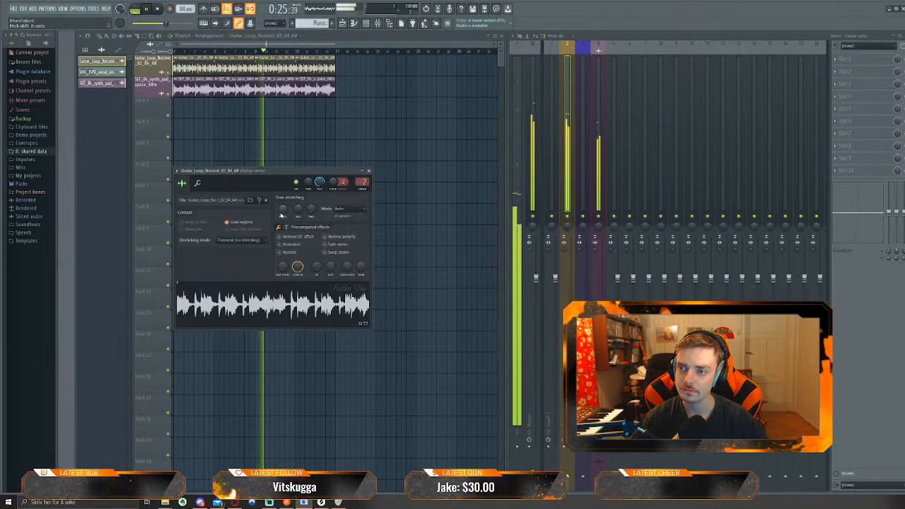
key(space)
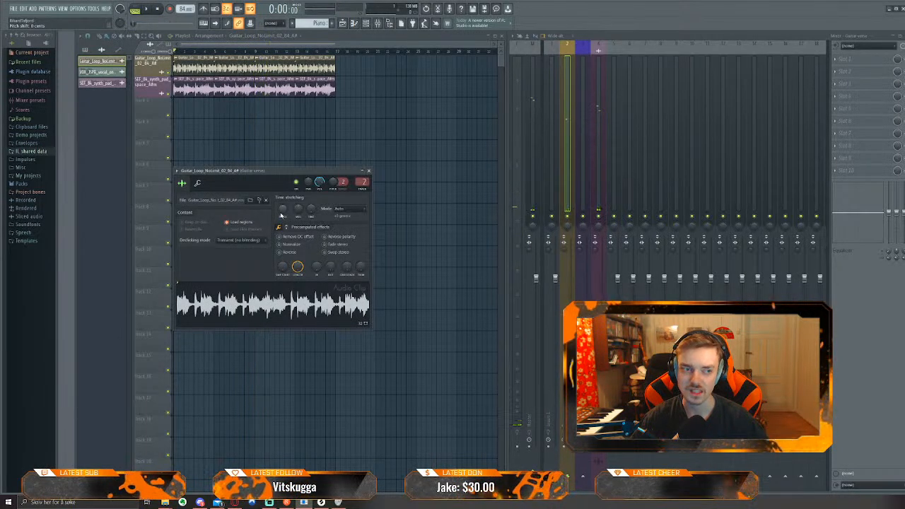
key(space)
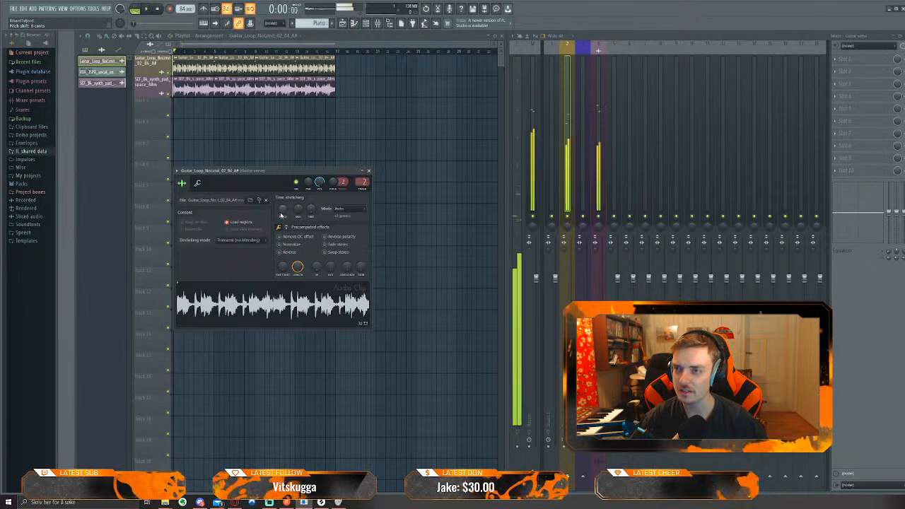
key(space)
right_click(255, 300)
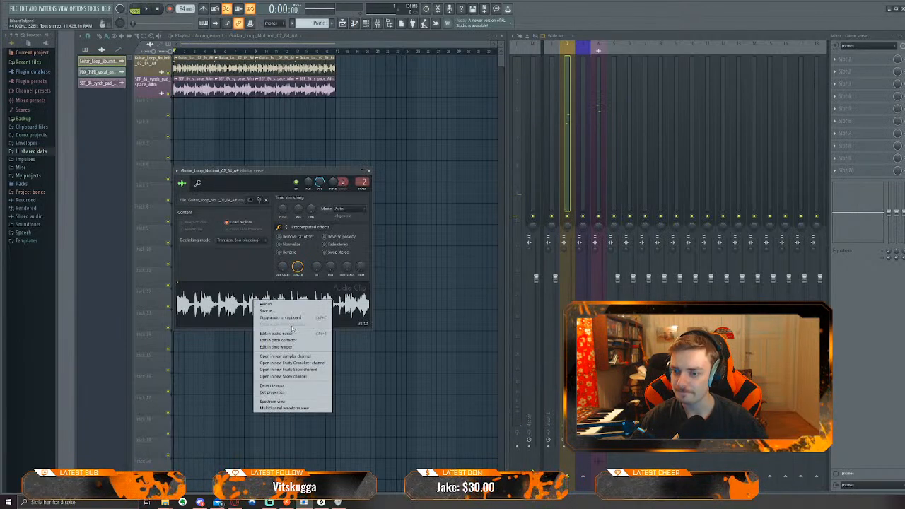
click(265, 171)
right_click(258, 304)
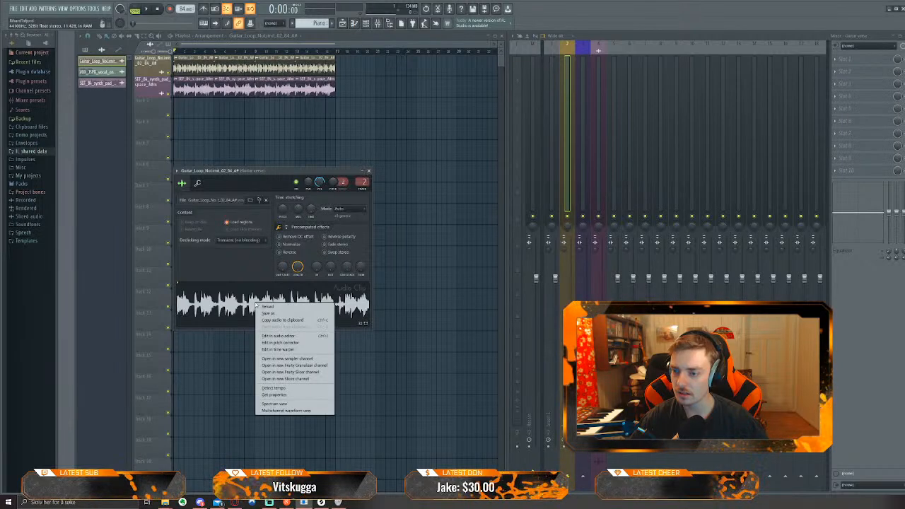
click(290, 381)
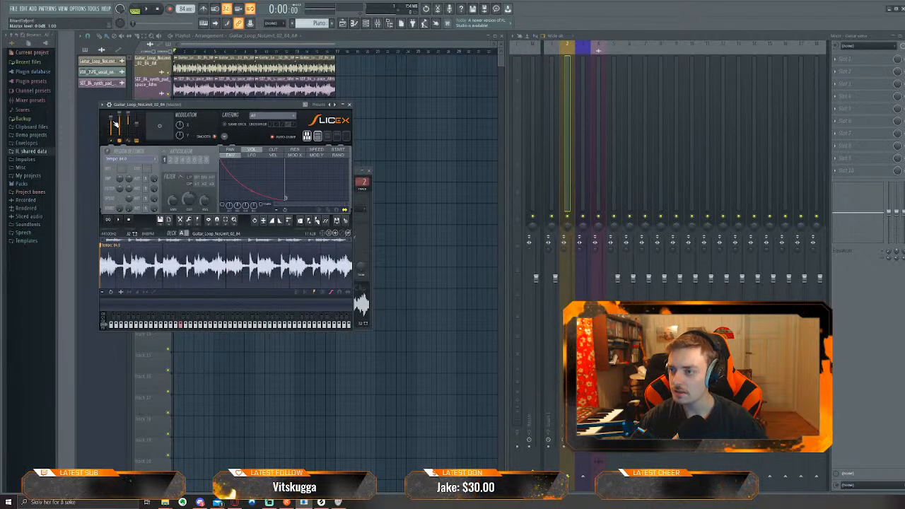
Try the Minimal preset in Slicex and go back to the Default preset
drag(188, 111, 357, 124)
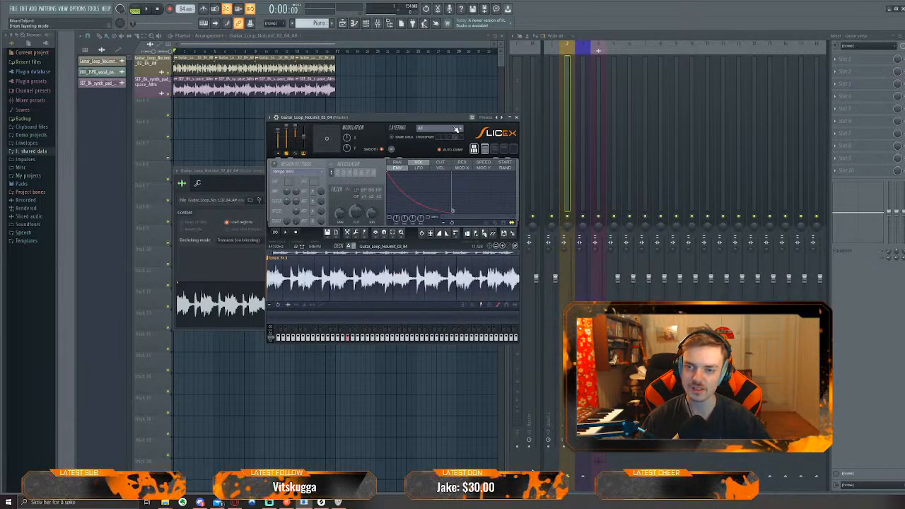
click(502, 118)
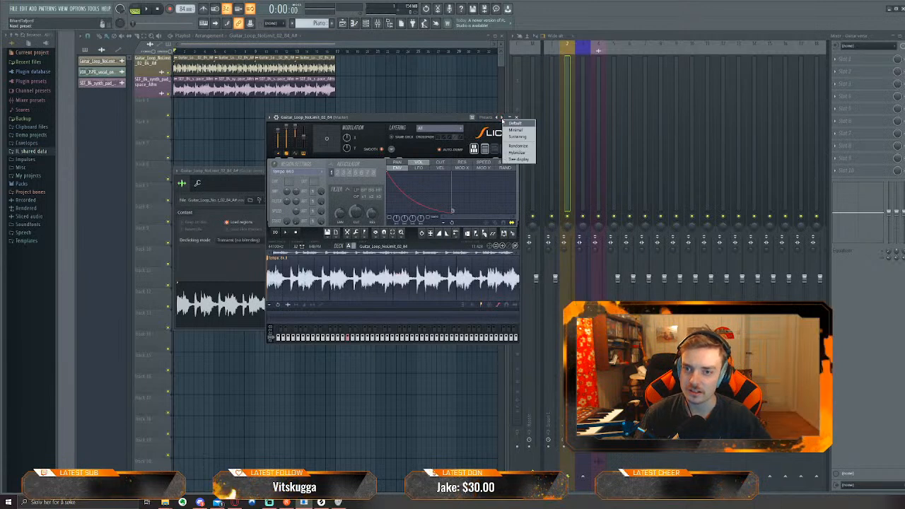
click(516, 130)
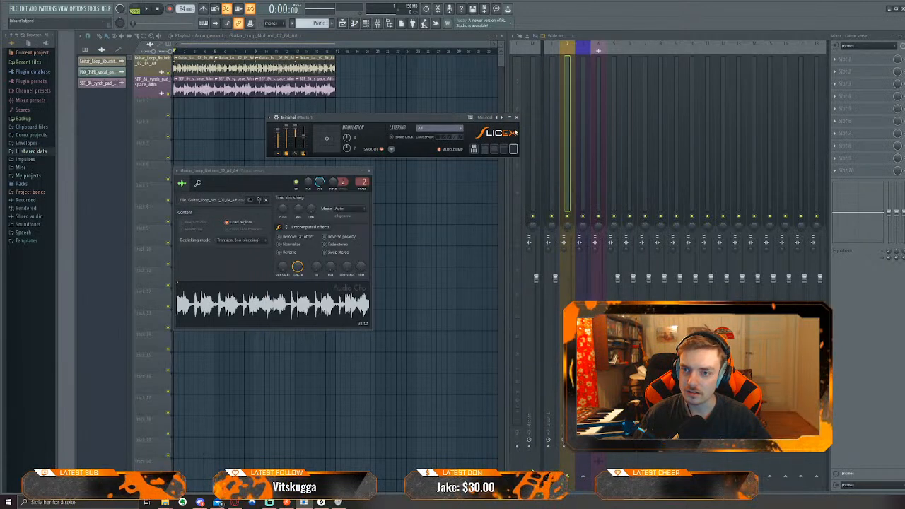
click(510, 121)
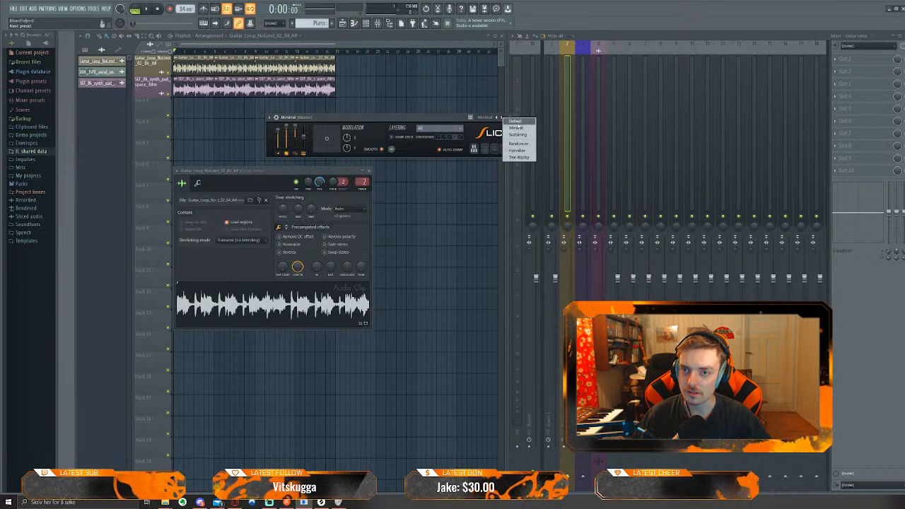
click(518, 123)
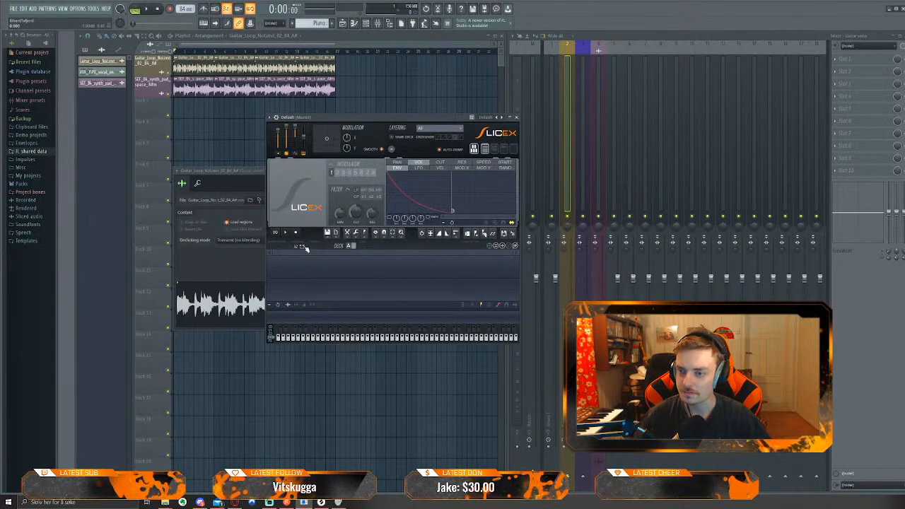
Load the guitar loop's waveform from its clip settings into the empty Slicex deck and stop playback
drag(355, 119, 394, 120)
drag(247, 308, 385, 285)
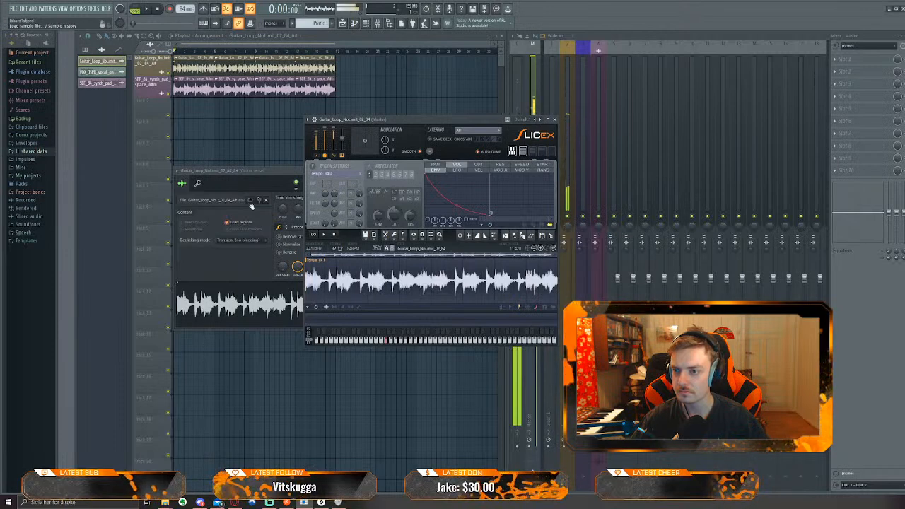
click(158, 8)
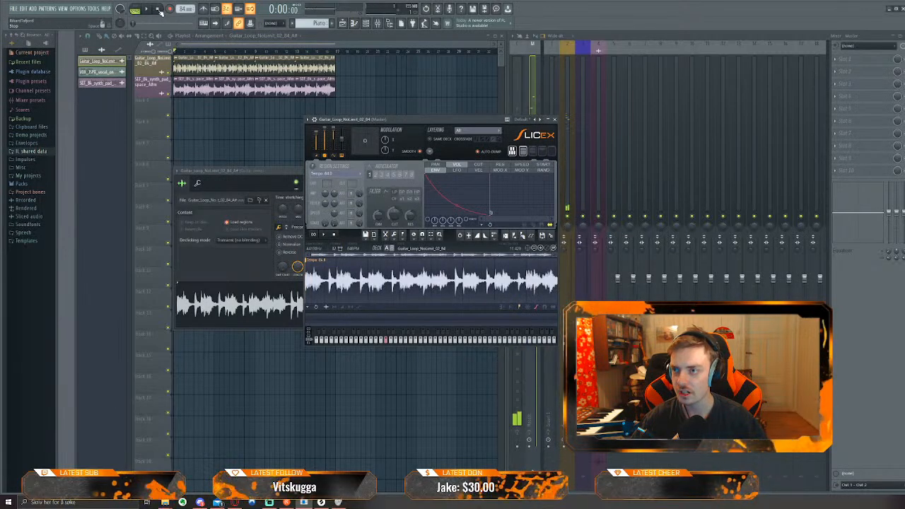
Select the whole guitar waveform in Slicex and audition it with the sample playback
click(333, 280)
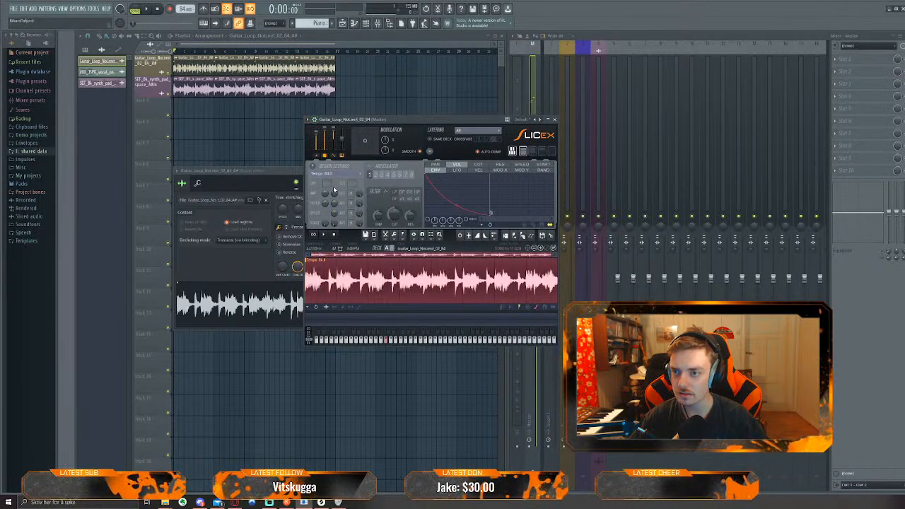
click(325, 236)
click(334, 236)
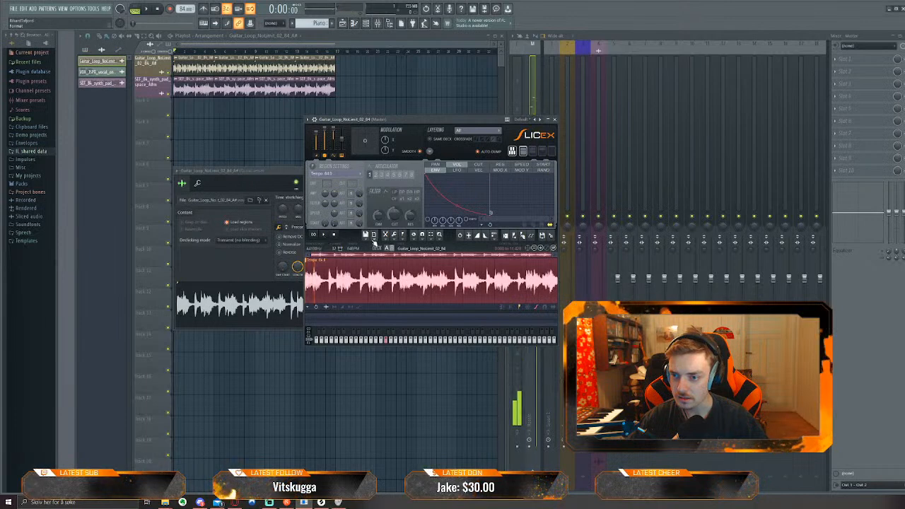
click(326, 236)
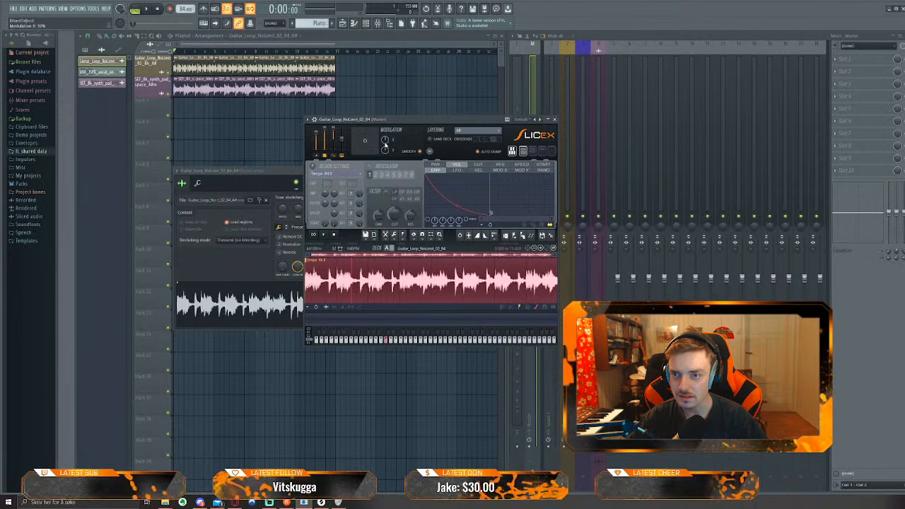
Try out the Slicex modulation X and Y controls while the guitar sample plays
mouse_move(365, 140)
mouse_down()
mouse_move(377, 136)
mouse_move(376, 151)
mouse_move(386, 142)
mouse_move(365, 140)
mouse_up()
right_click(387, 150)
click(386, 151)
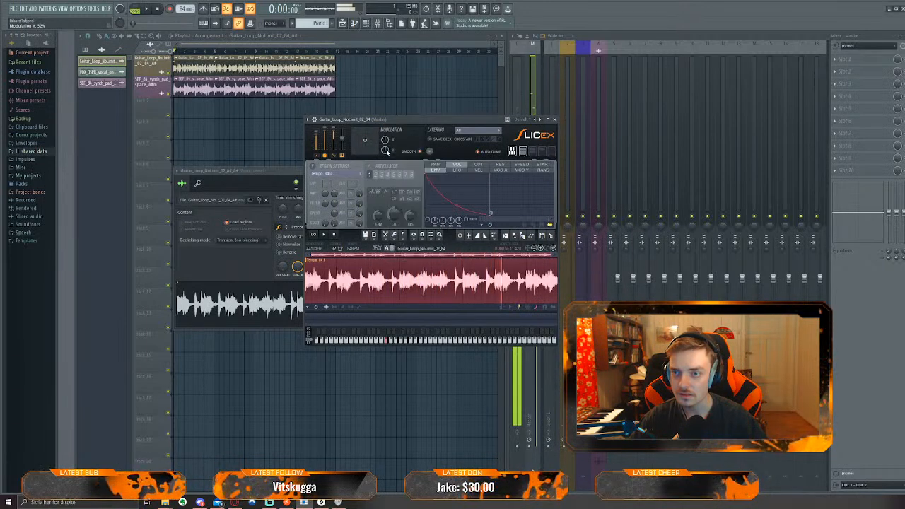
right_click(386, 151)
click(391, 155)
right_click(385, 139)
click(389, 144)
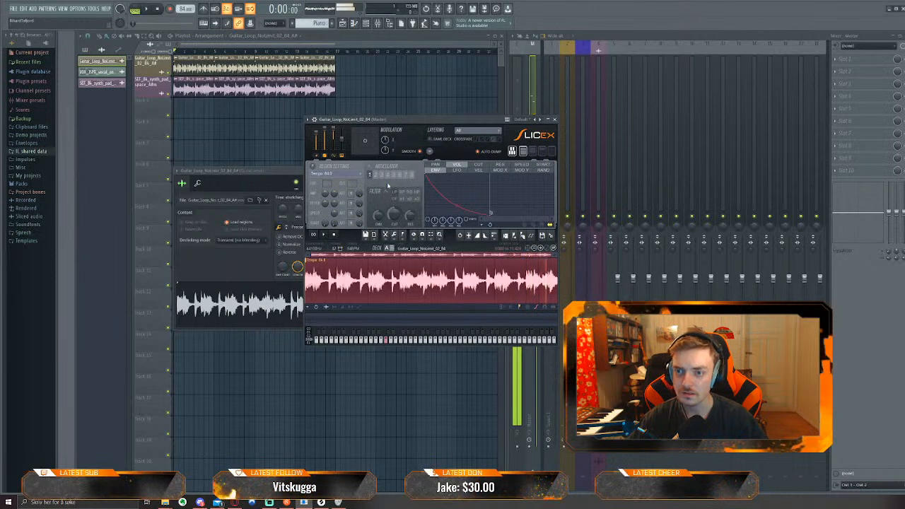
Select articulator 5 in Slicex and audition the guitar waveform from several points
drag(399, 219, 398, 184)
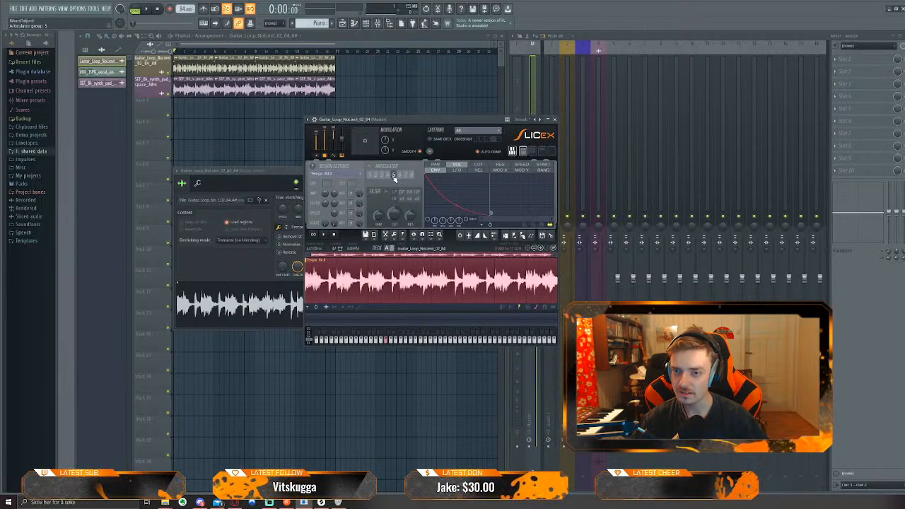
click(400, 284)
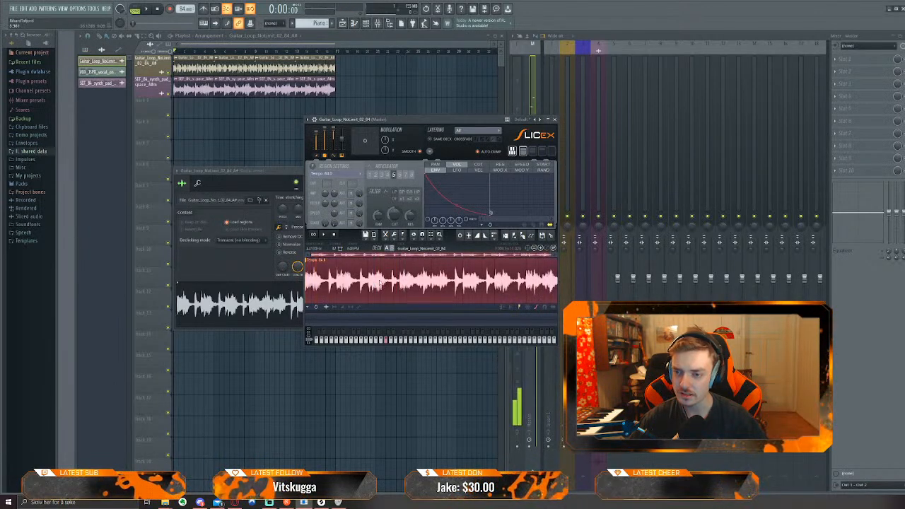
click(394, 284)
click(318, 284)
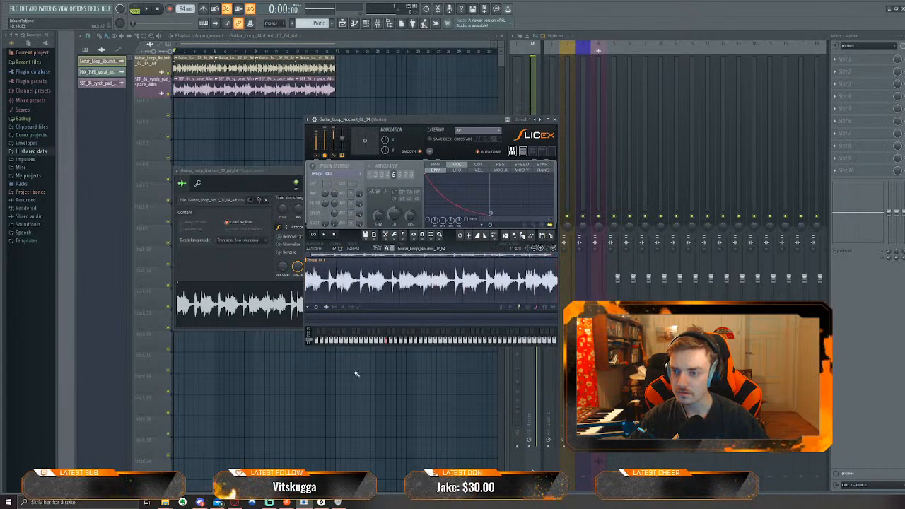
Switch to the web browser and search YouTube for "how to use slicex fl studio 20"
click(235, 502)
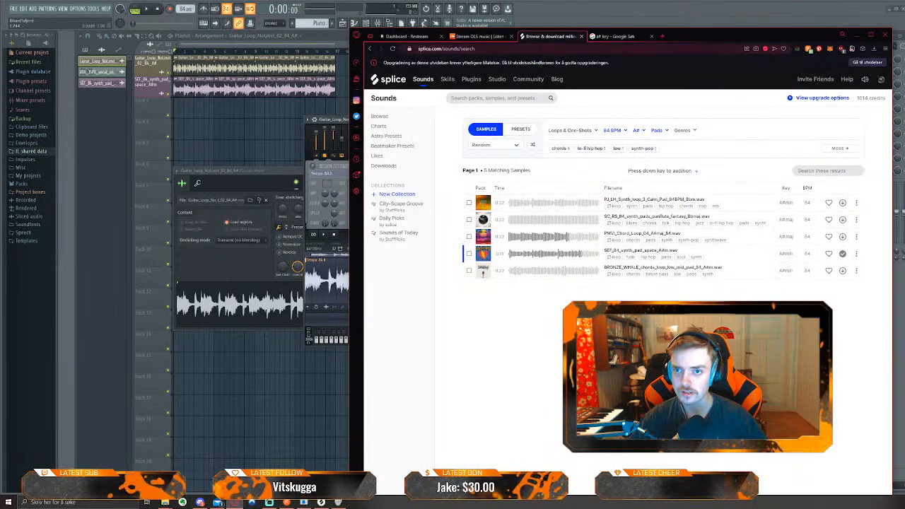
click(605, 37)
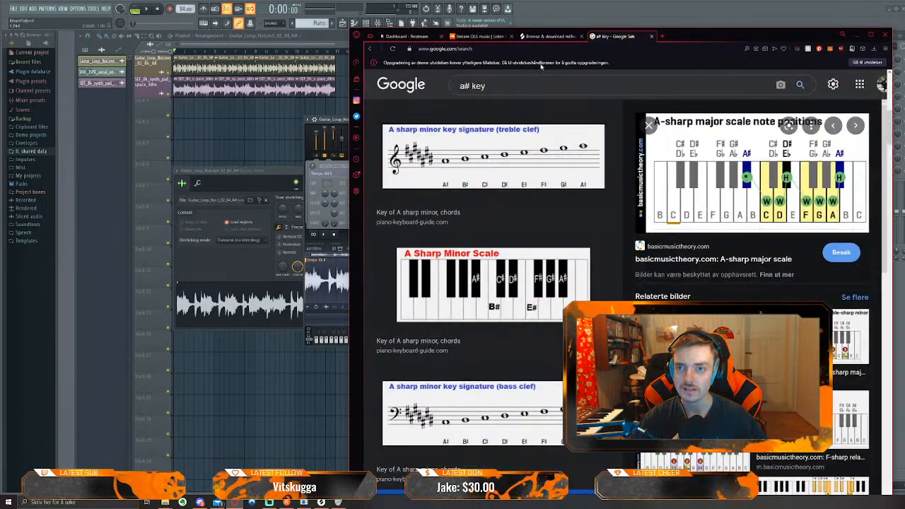
click(556, 49)
text(youtube)
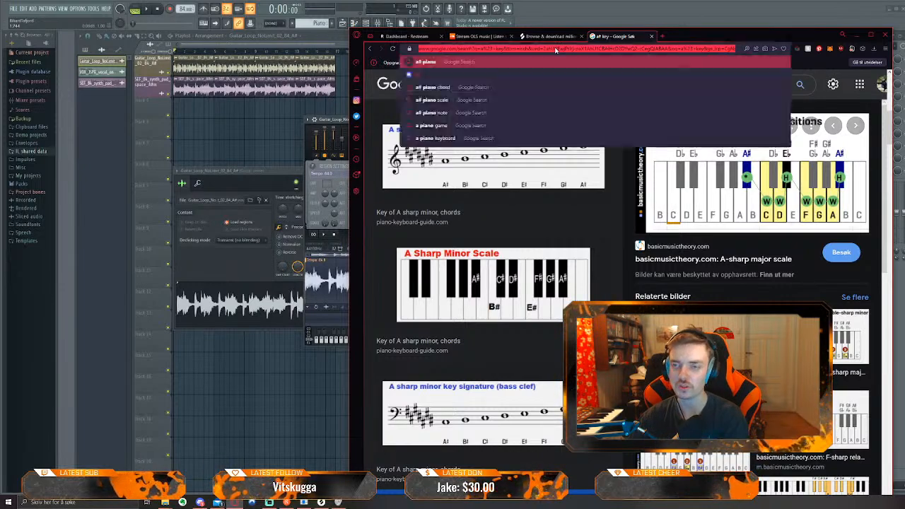
key(Return)
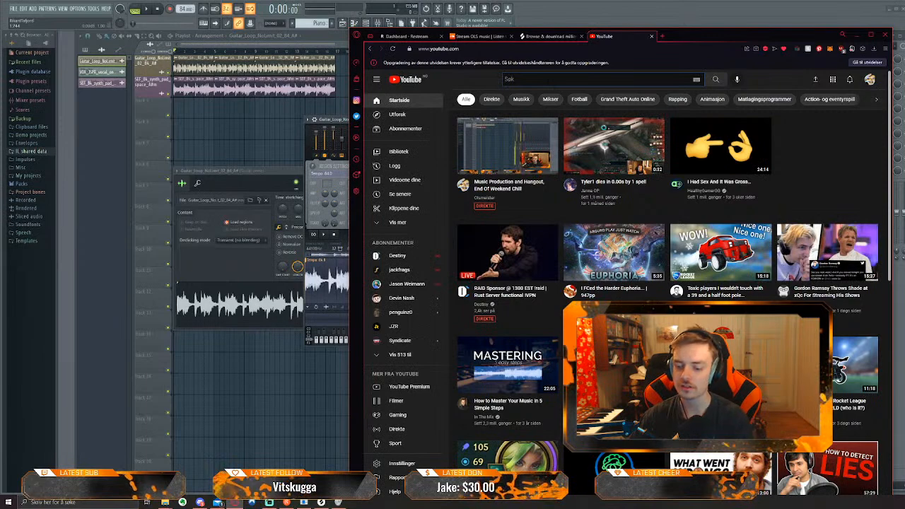
text(how to use slicex)
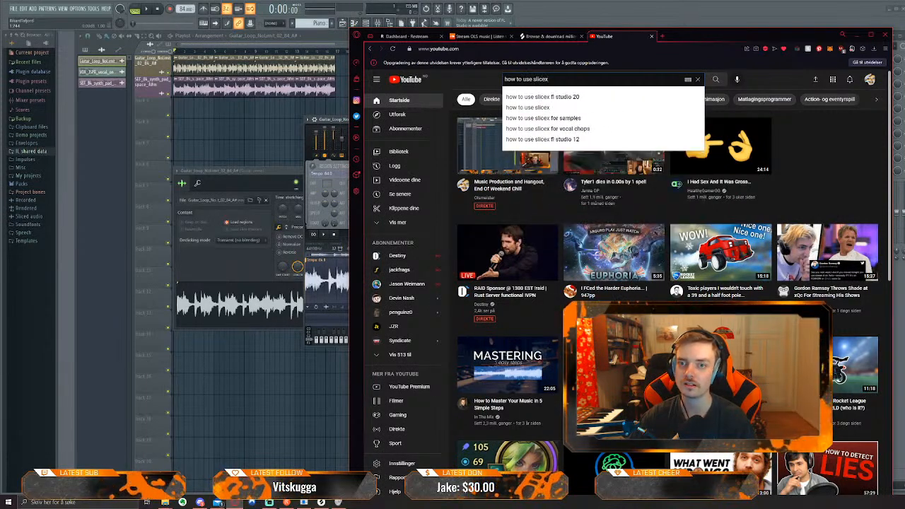
key(Down)
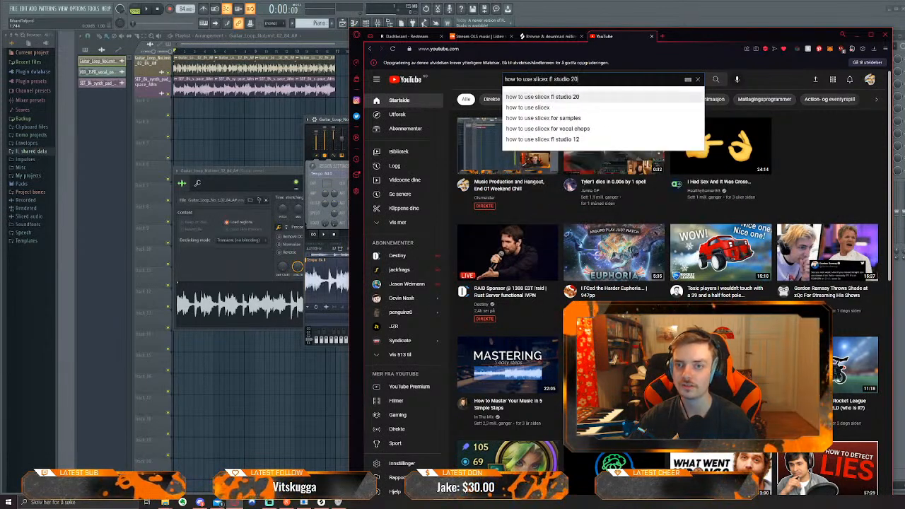
key(Return)
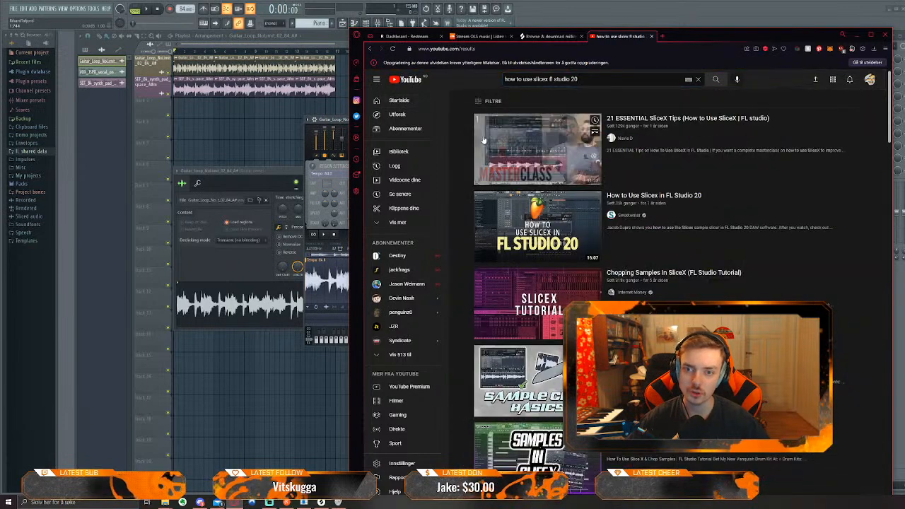
Open the video "How To Make Slicex Play Like A Real MPC!" from the results and skip past its intro
scroll(474, 226, down, 4)
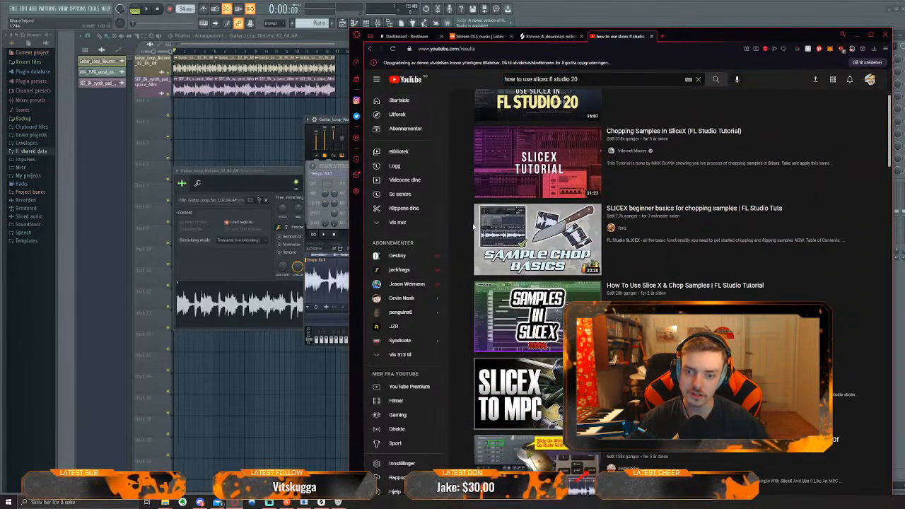
scroll(474, 226, down, 1)
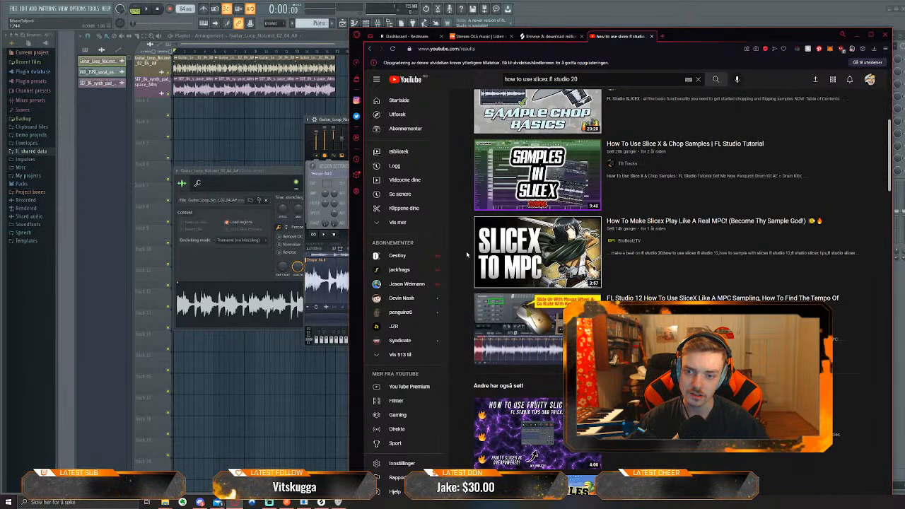
click(476, 251)
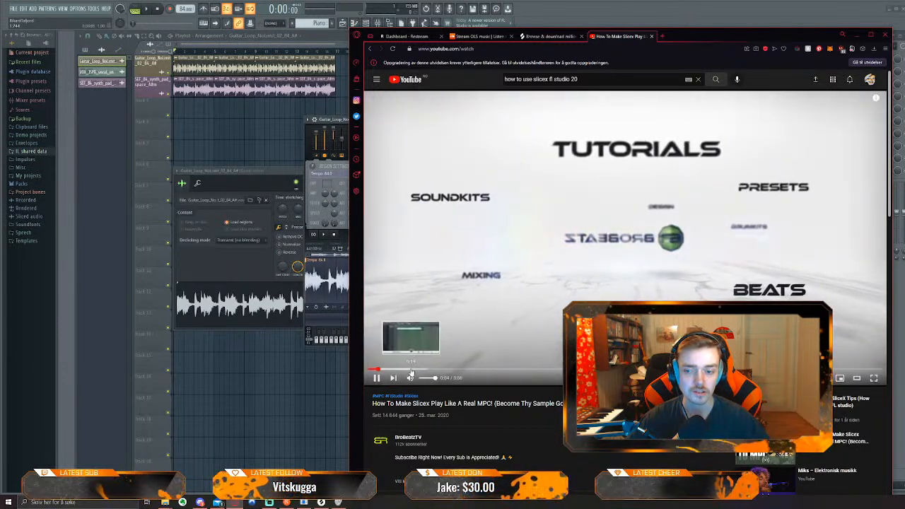
click(411, 369)
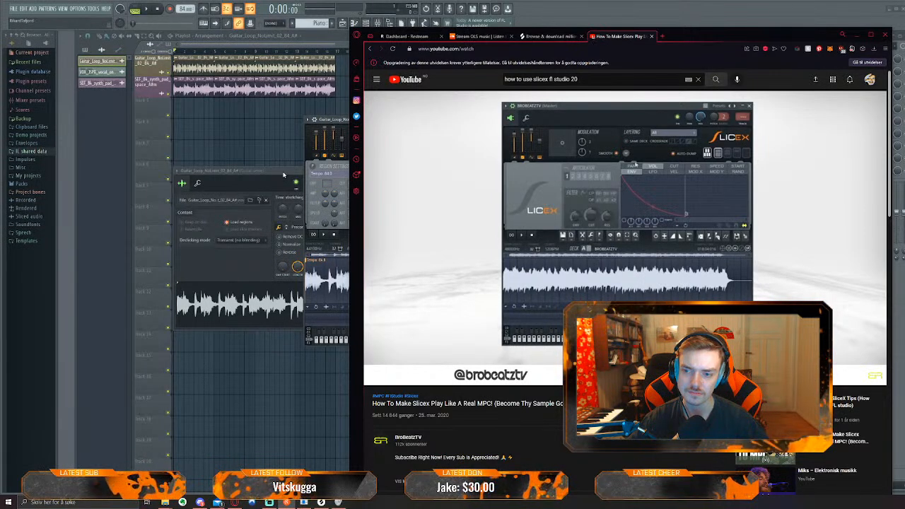
Check the Slicex window in FL Studio, return to the tutorial video and set its playback quality to 480p
click(347, 283)
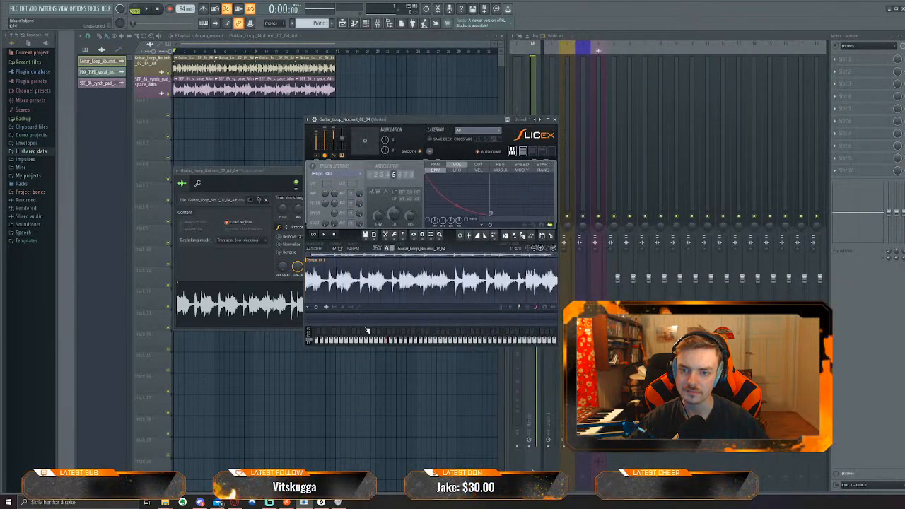
click(236, 503)
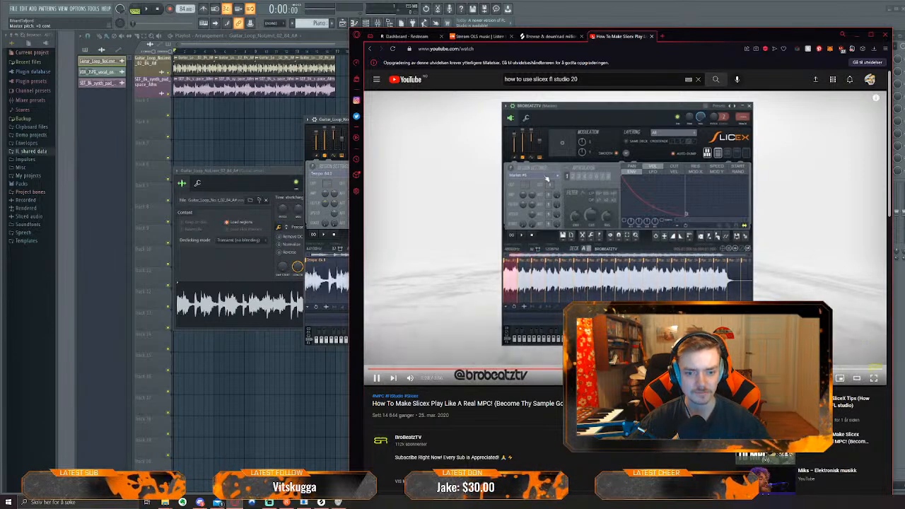
click(824, 379)
click(833, 325)
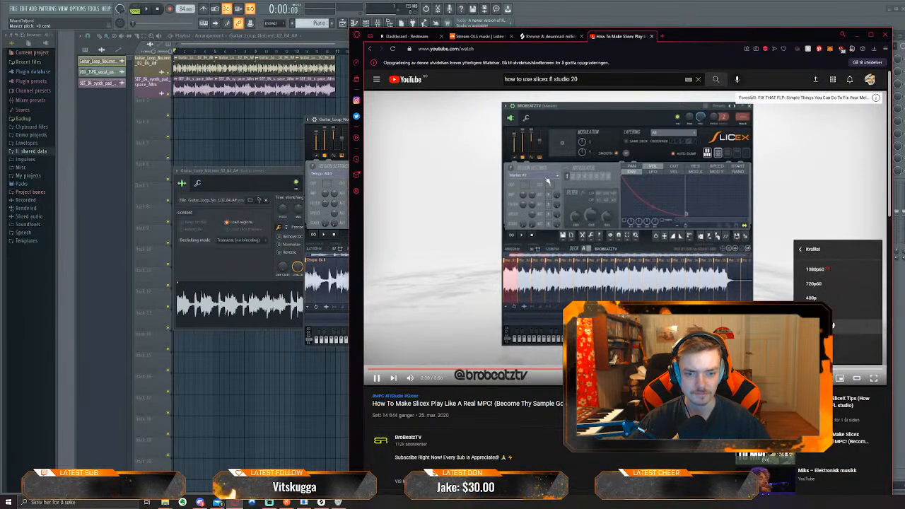
click(830, 302)
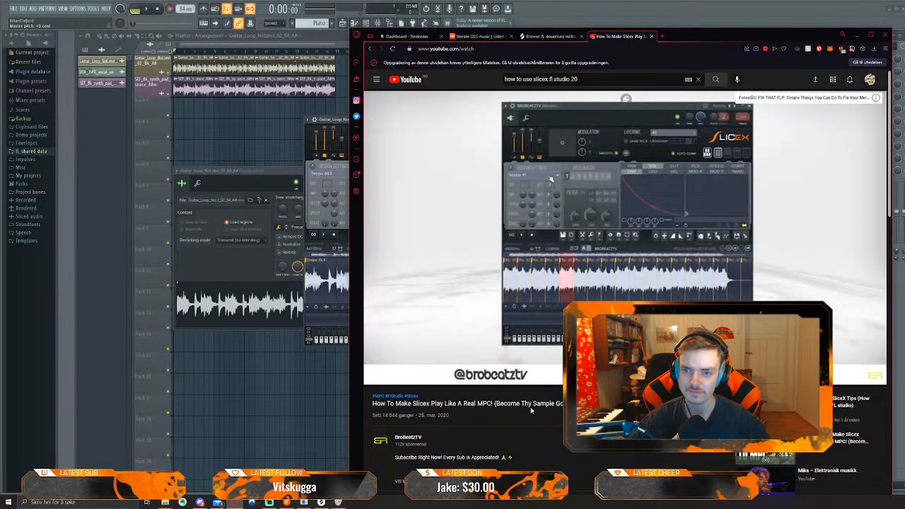
Switch back to FL Studio and slice the guitar waveform in Slicex with large grid-slicing
click(335, 120)
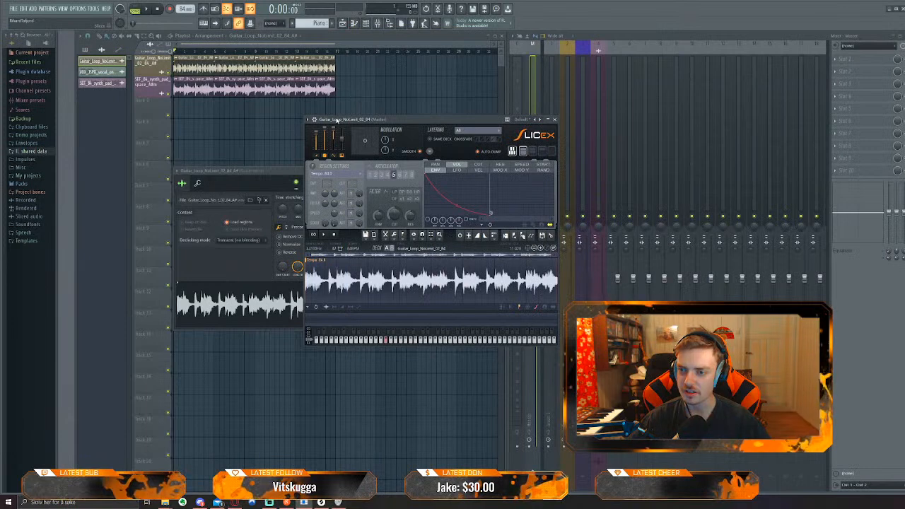
click(530, 238)
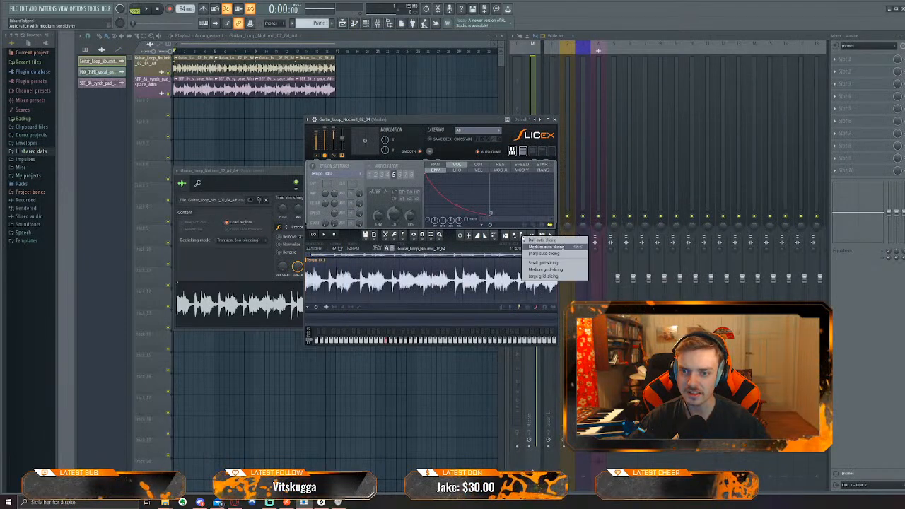
click(552, 276)
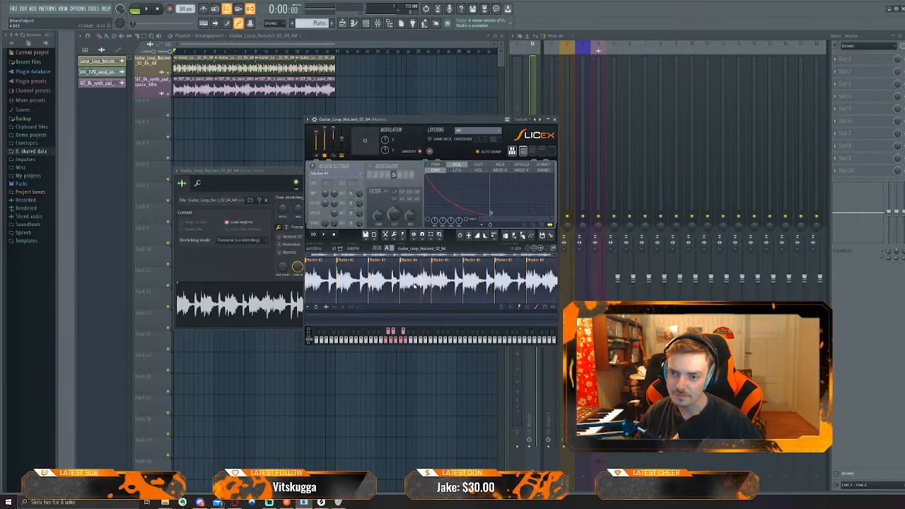
Assign all guitar slices in Slicex to the MPC pads layout
key(ctrl+a)
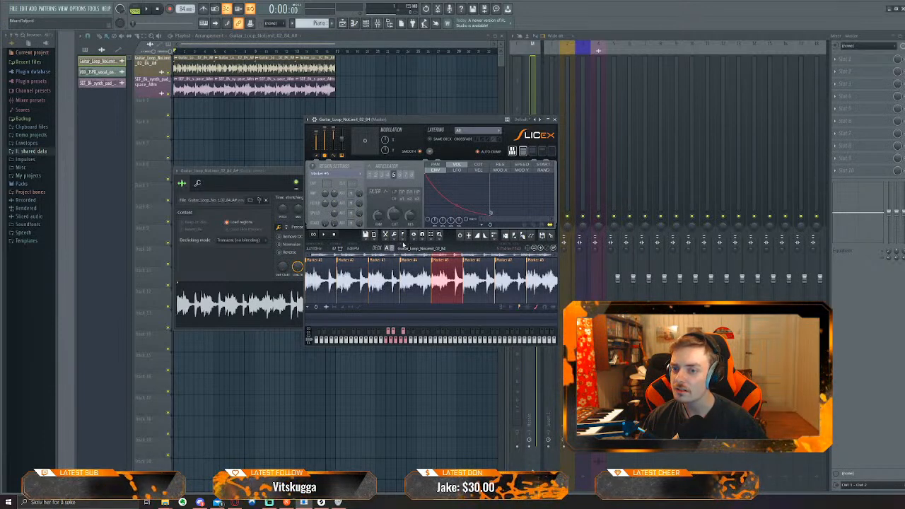
click(404, 241)
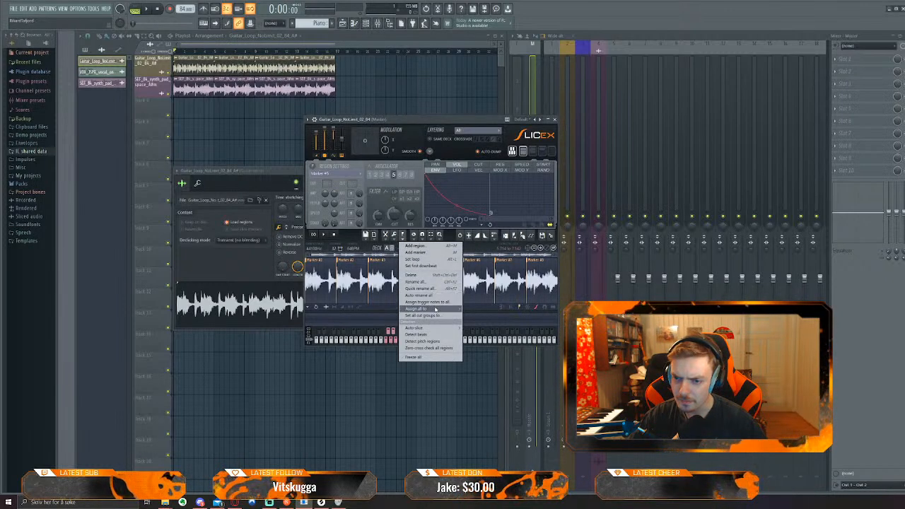
mouse_move(435, 309)
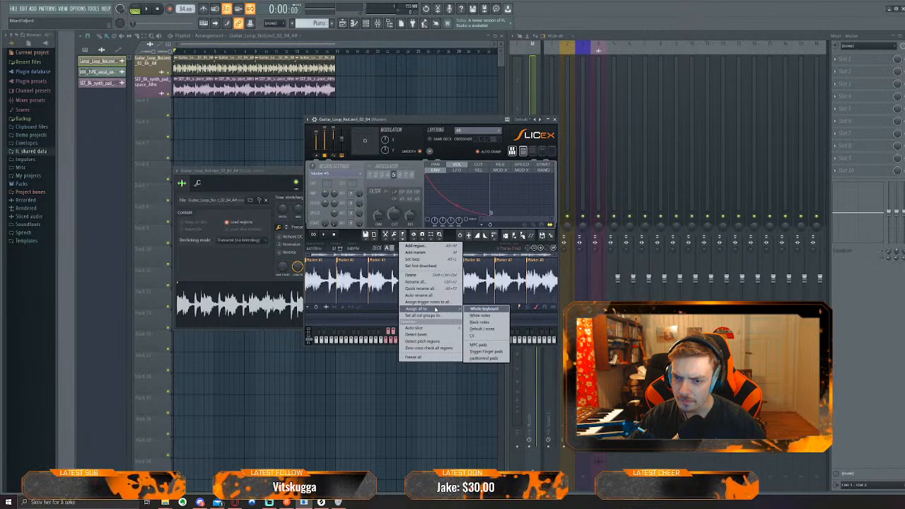
click(485, 345)
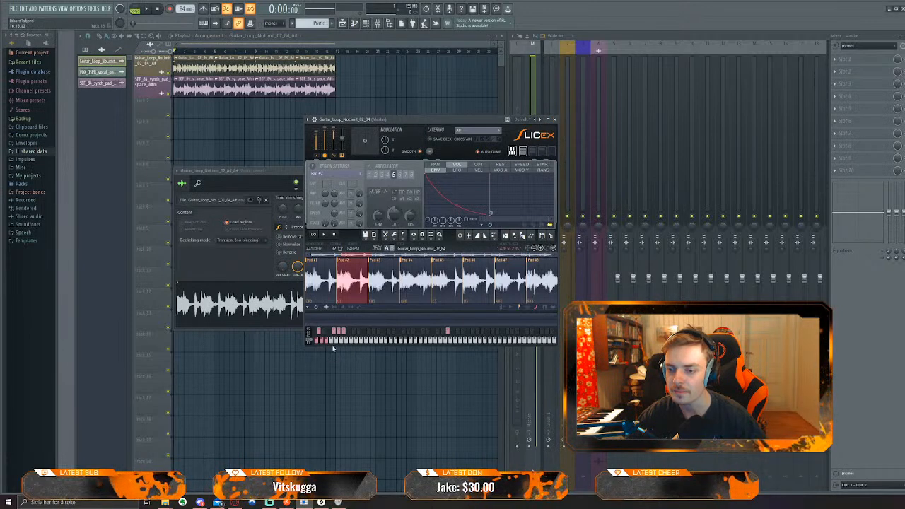
Audition the pad-assigned guitar slices on the Slicex keyboard, repeatedly playing the isolated assigned black key
click(333, 343)
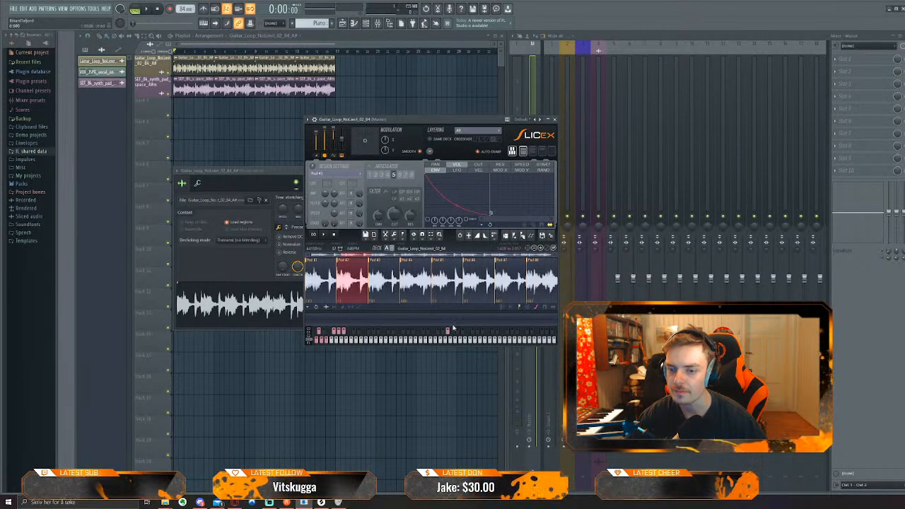
click(449, 331)
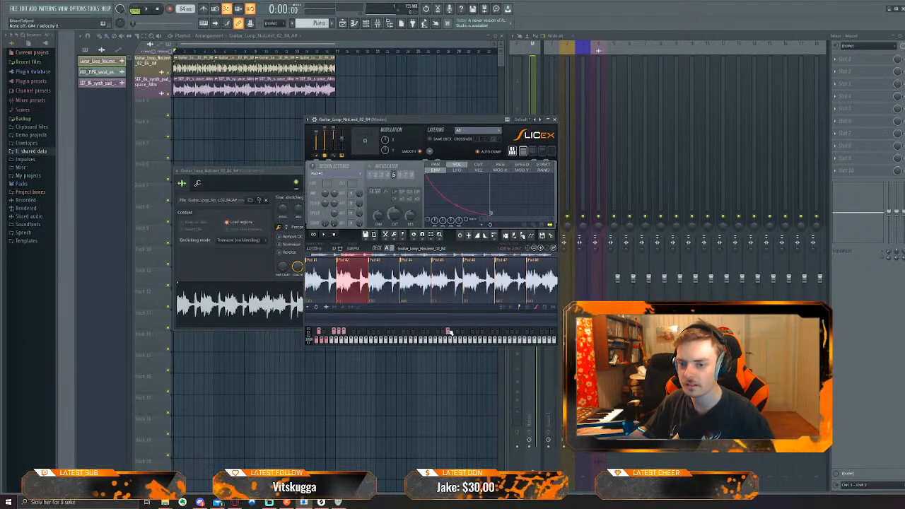
click(449, 331)
click(449, 331)
click(449, 331)
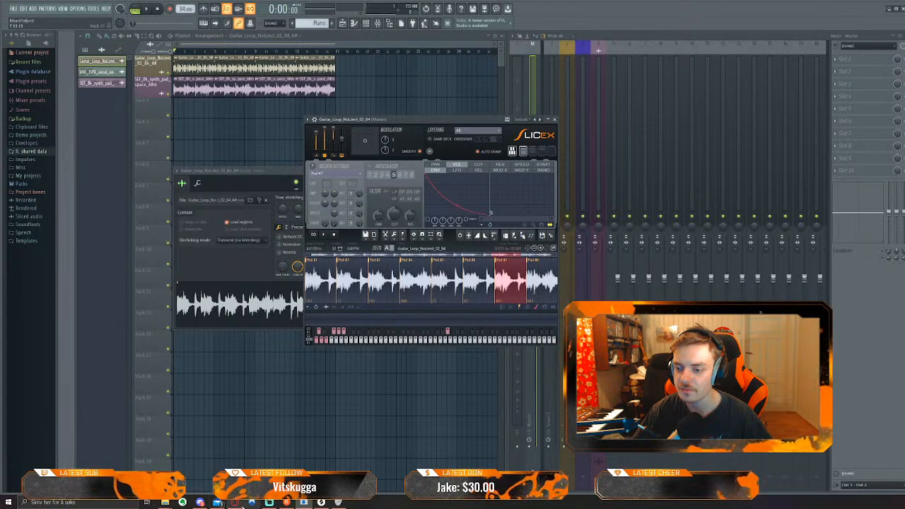
Return to the Slicex tutorial video in the browser and replay the sections after the sample is sliced
click(239, 503)
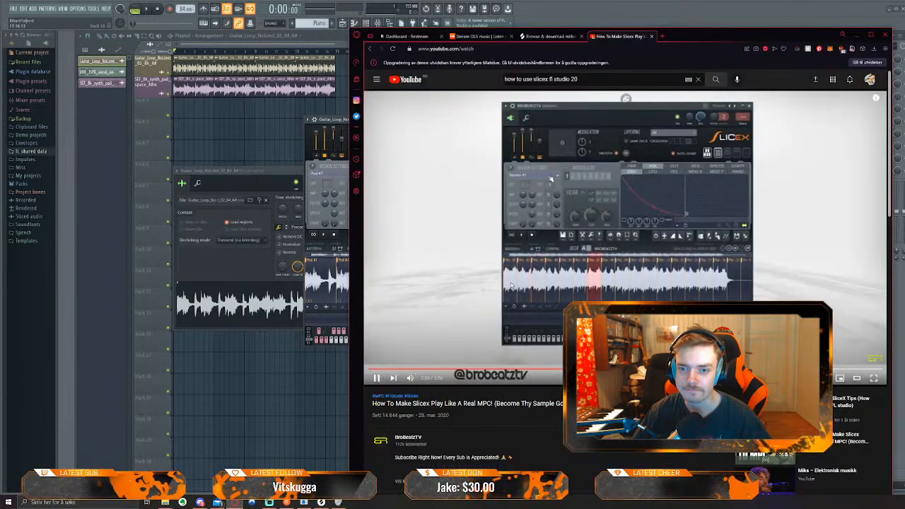
key(space)
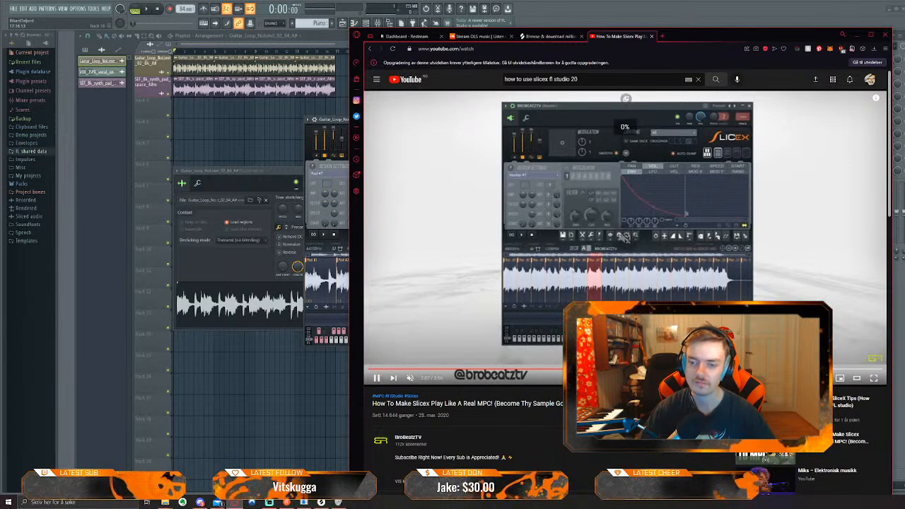
click(433, 304)
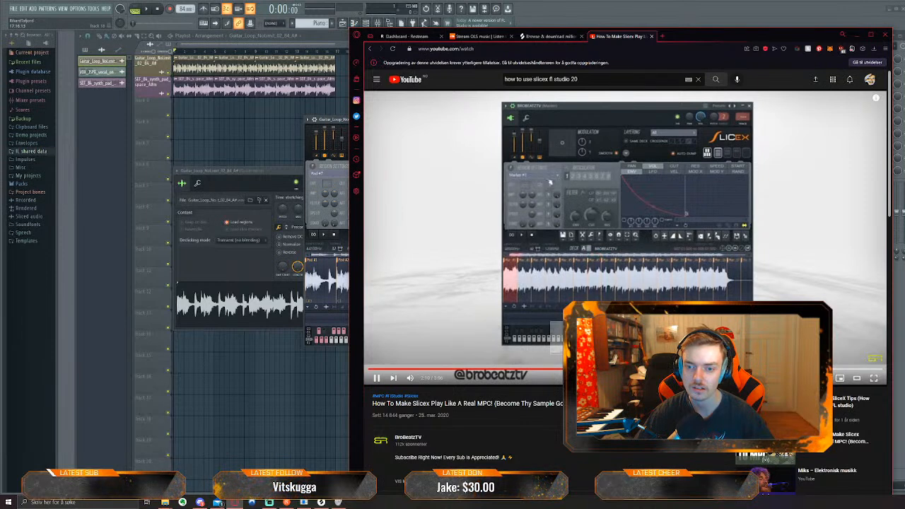
click(578, 369)
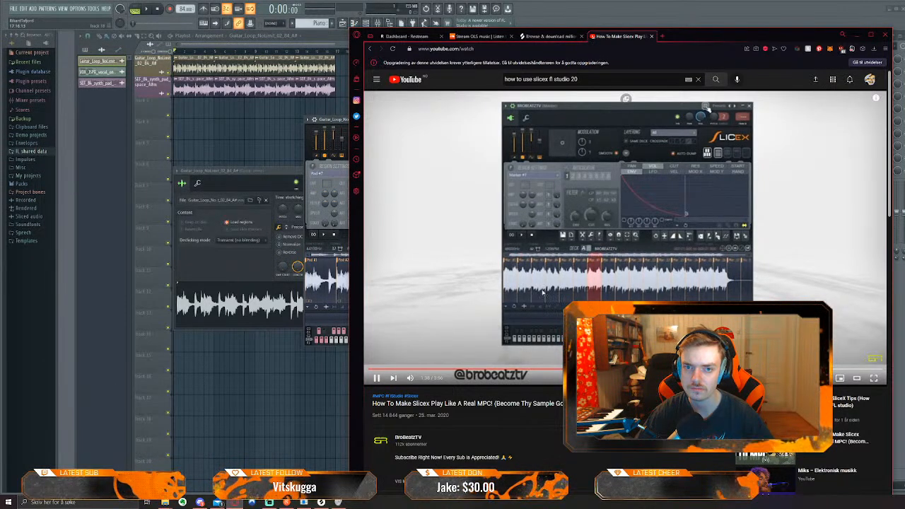
key(alt+Tab)
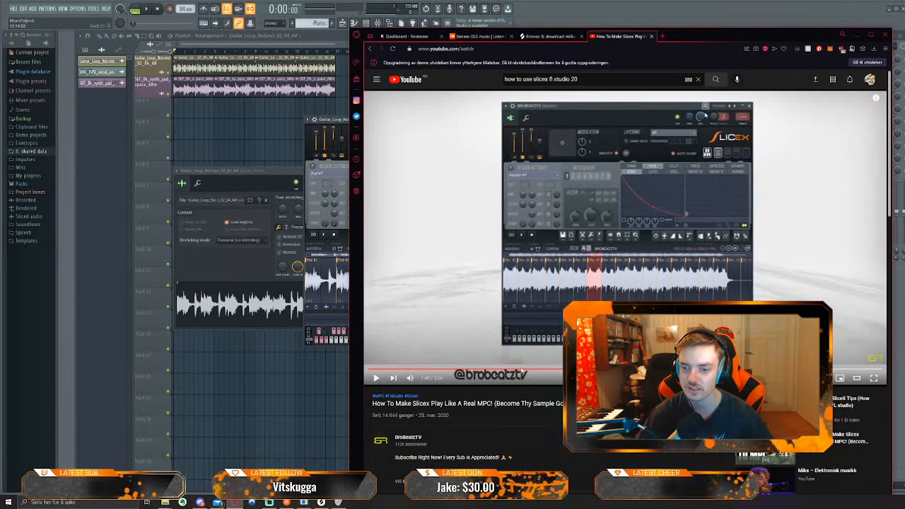
click(201, 503)
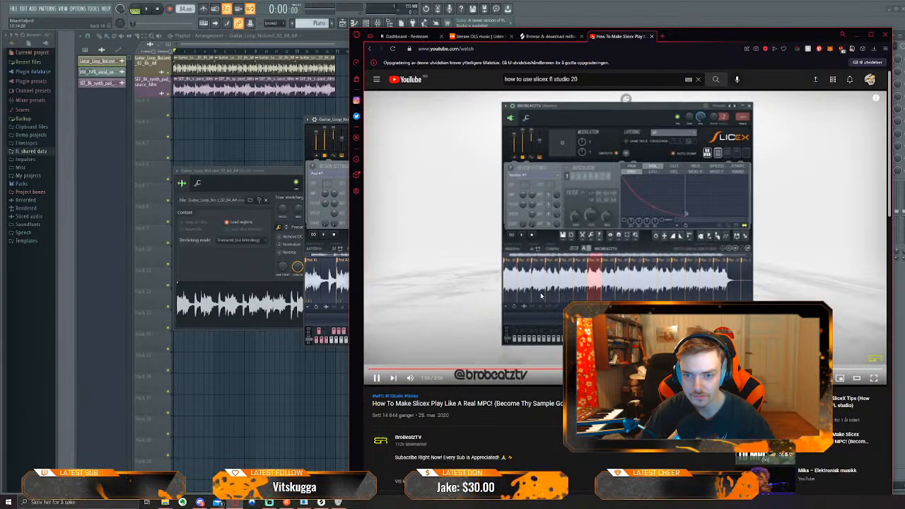
Switch back to FL Studio, apply a cut group to all guitar slices in Slicex and close the Slicex window
click(333, 120)
click(403, 236)
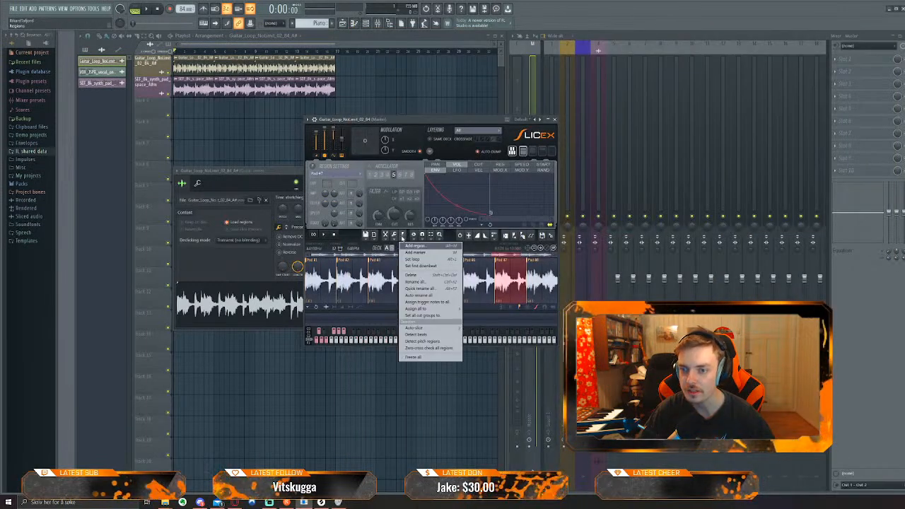
click(420, 316)
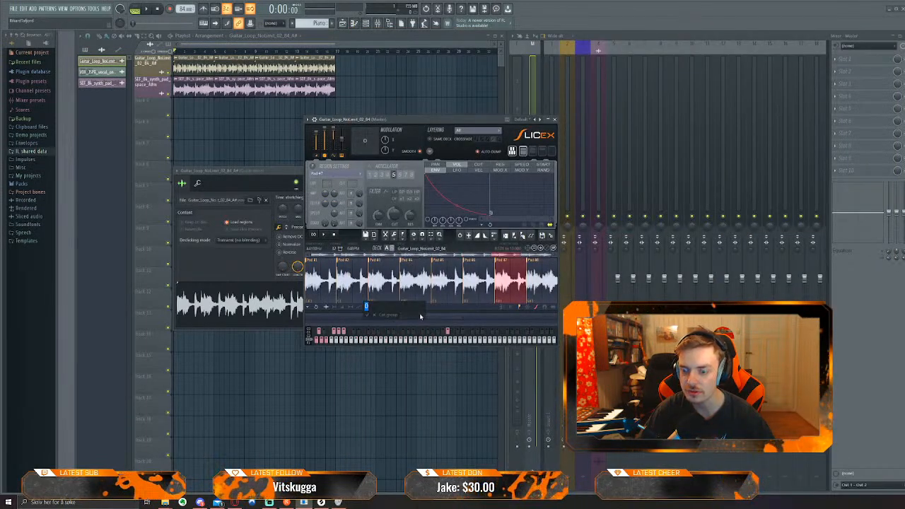
key(Return)
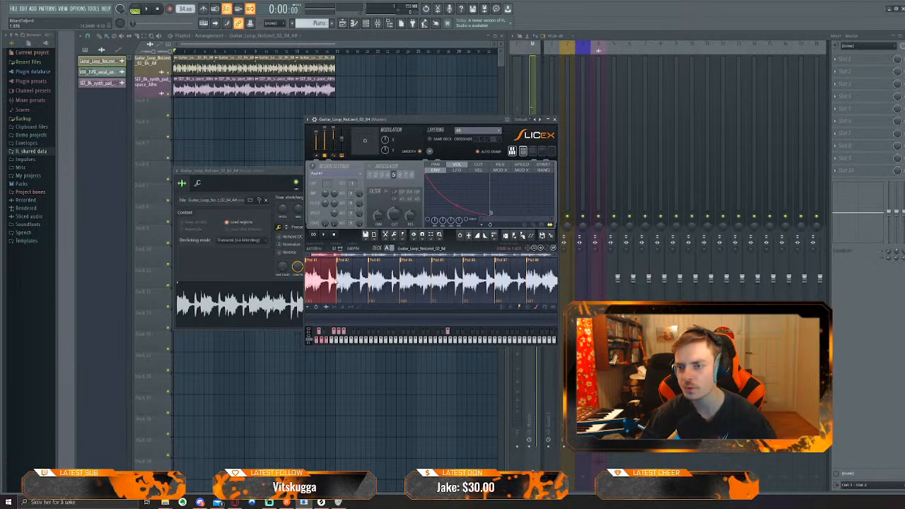
click(556, 119)
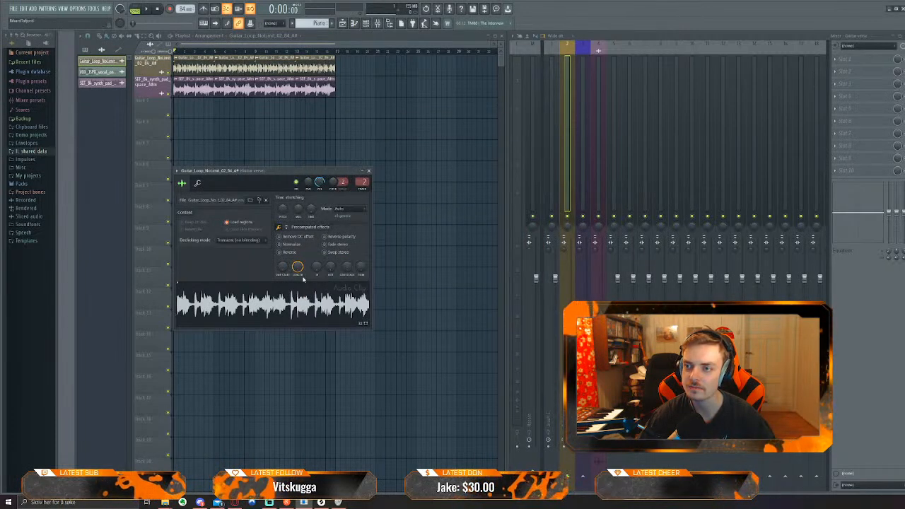
Select the synth pad clip and play back the layered guitar and pad arrangement
click(104, 84)
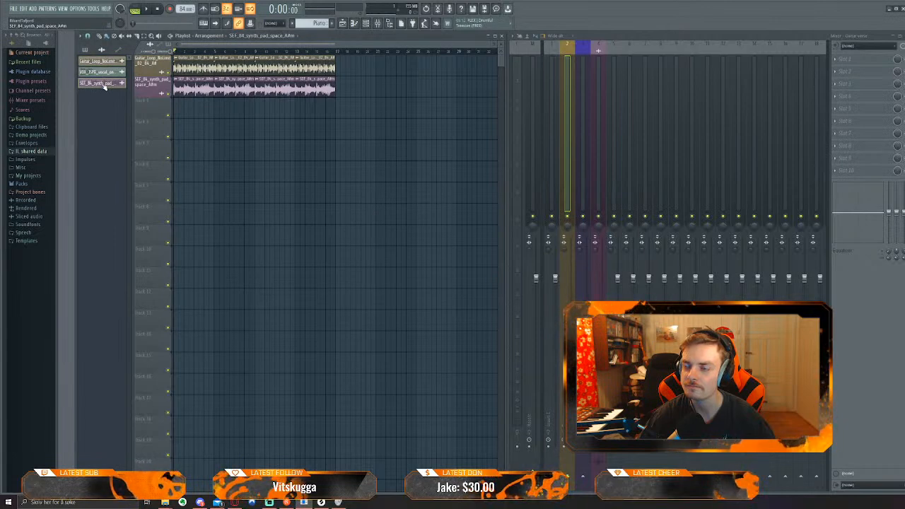
key(space)
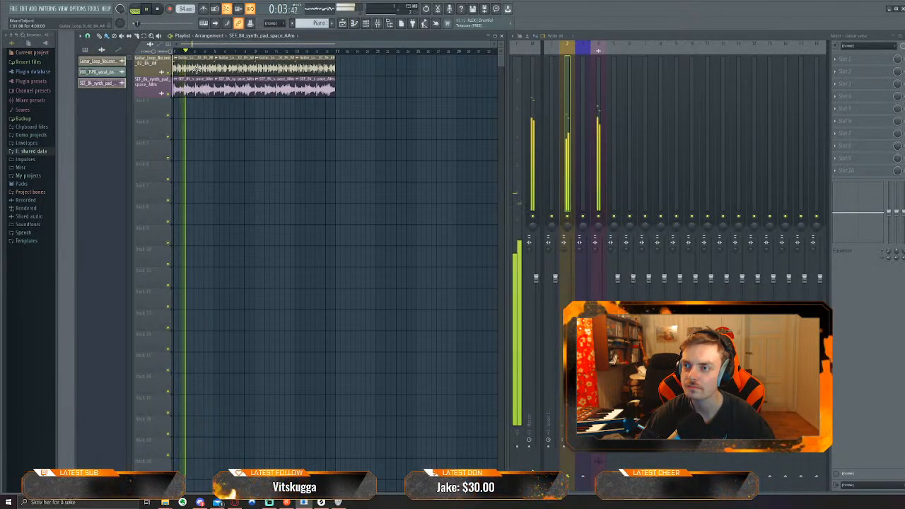
key(space)
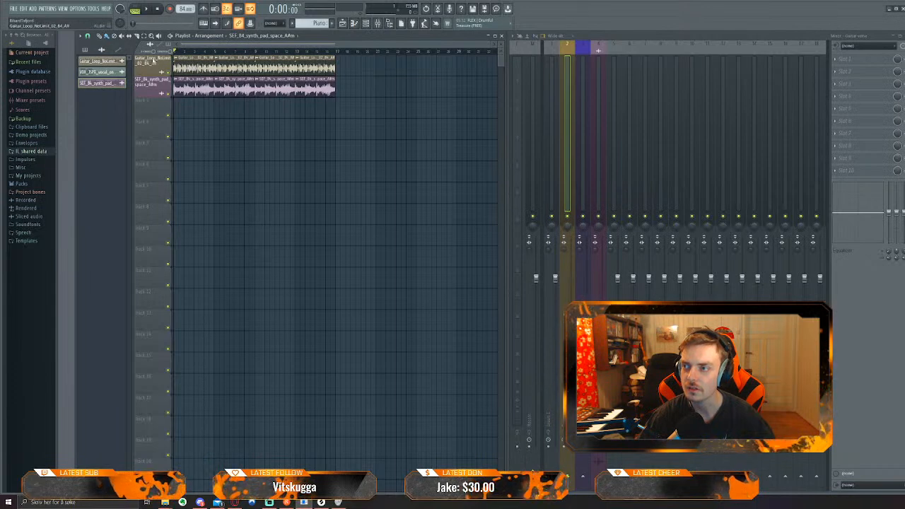
click(14, 9)
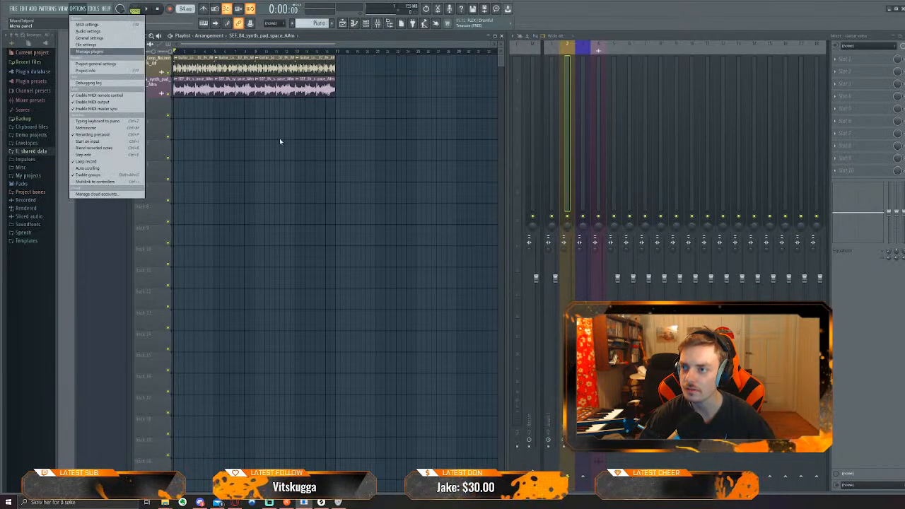
click(281, 142)
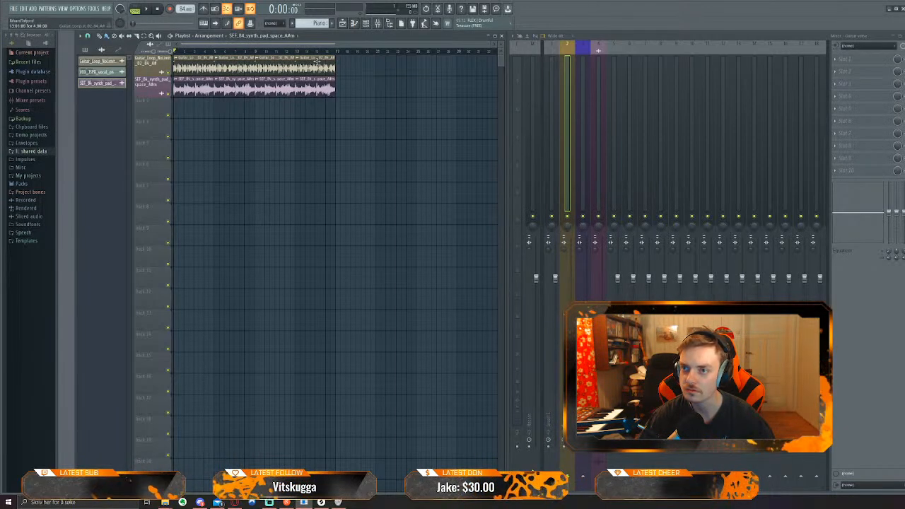
Add an FPC drum machine channel with the 808 preset and close it after briefly playing the arrangement
click(377, 24)
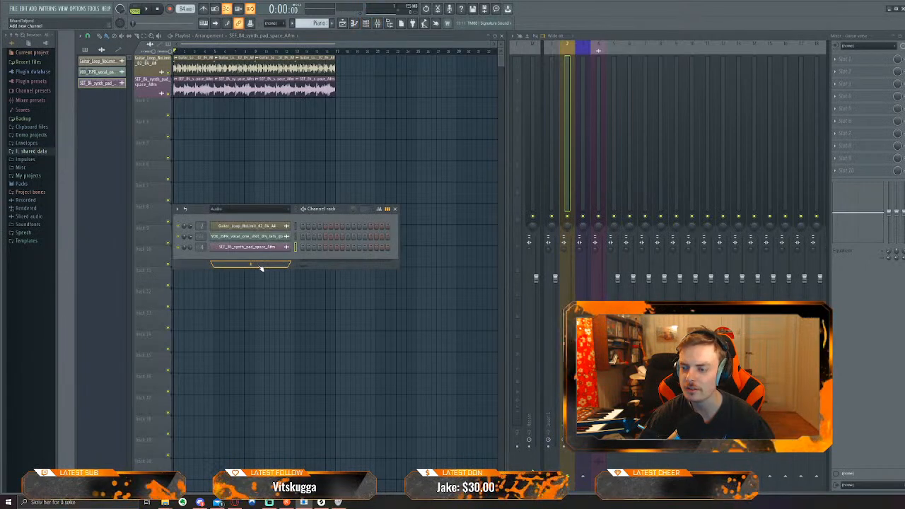
click(251, 264)
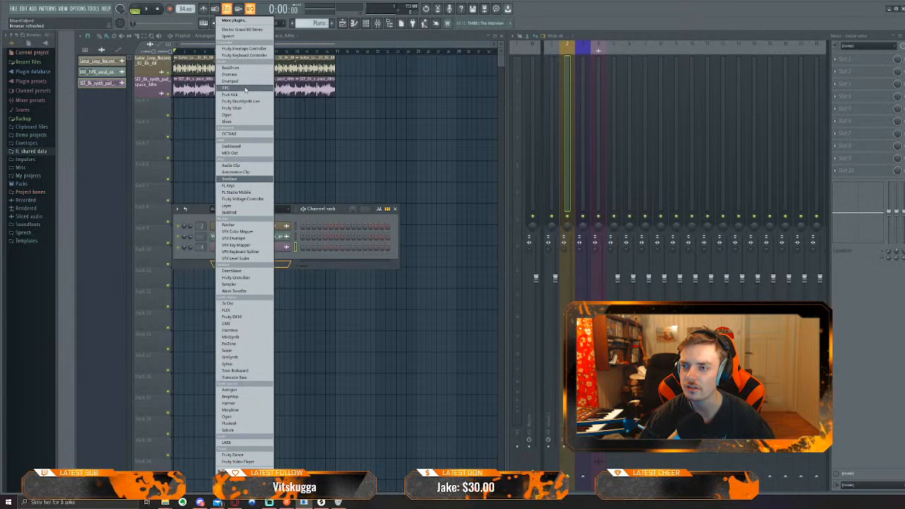
click(245, 89)
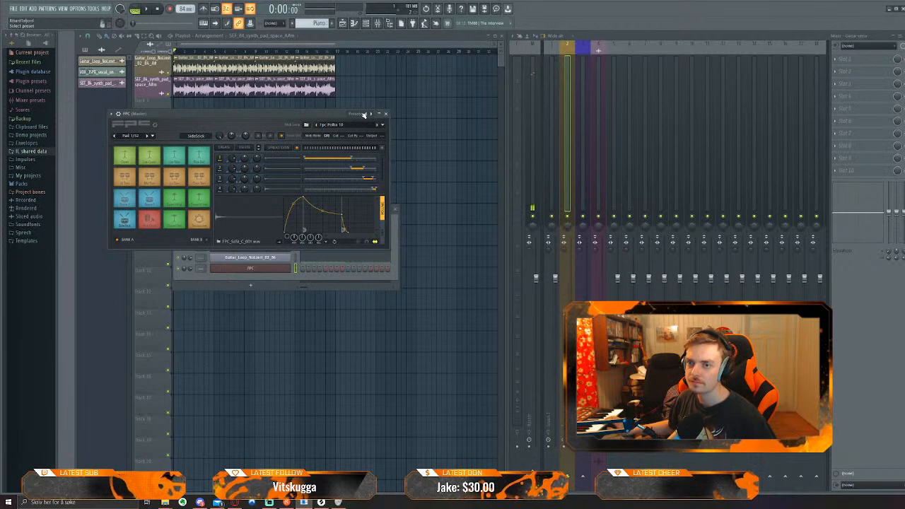
click(375, 113)
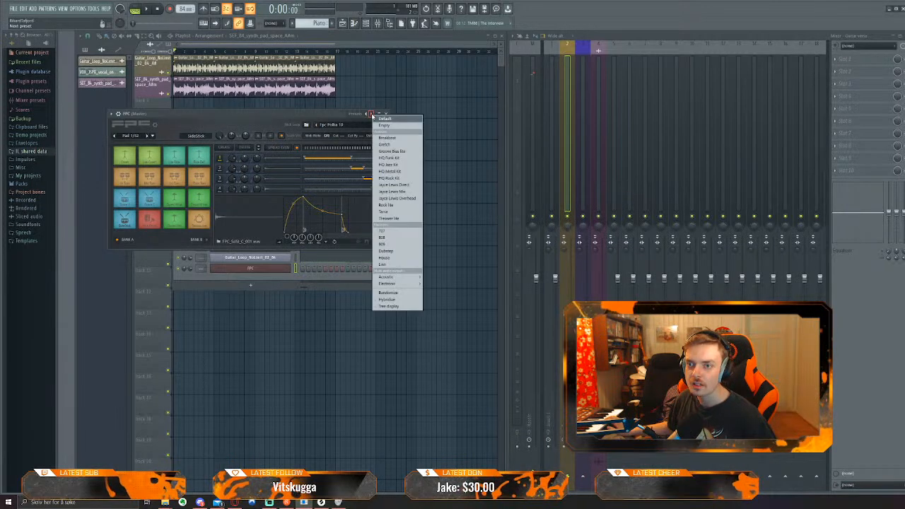
click(399, 238)
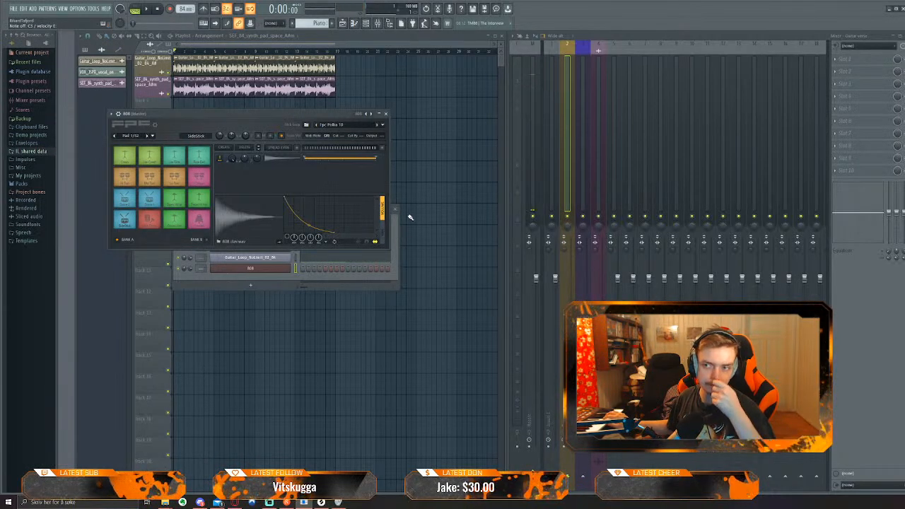
key(space)
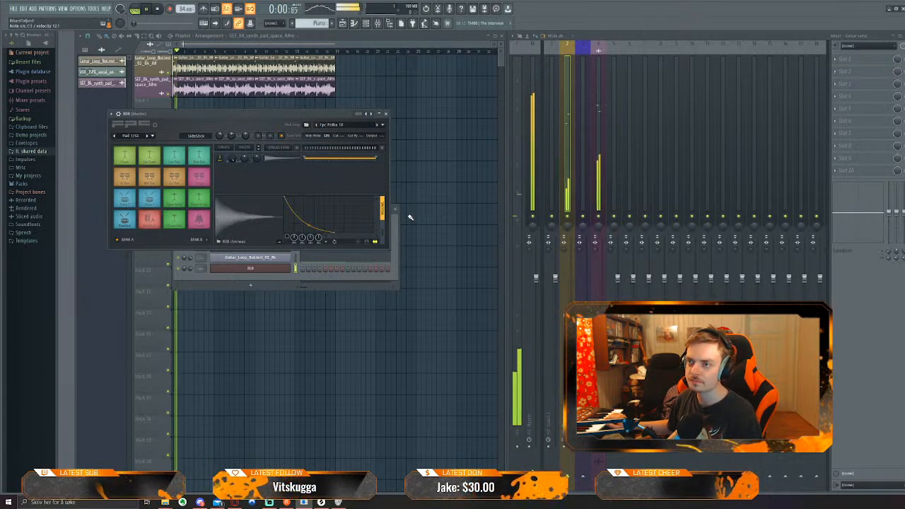
key(space)
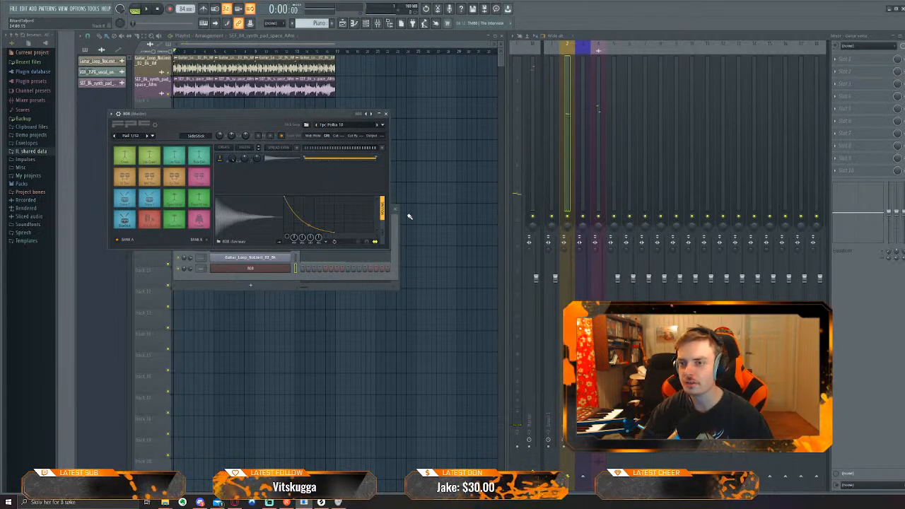
click(385, 114)
Set the guitar loop clip's pitch shift to -200 cents and play the arrangement with the synth pad's mixer track selected
double_click(228, 92)
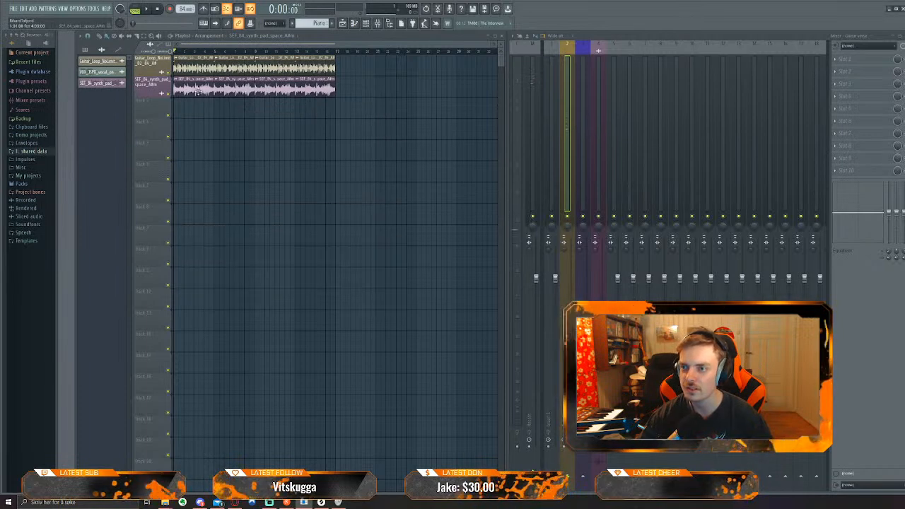
double_click(266, 68)
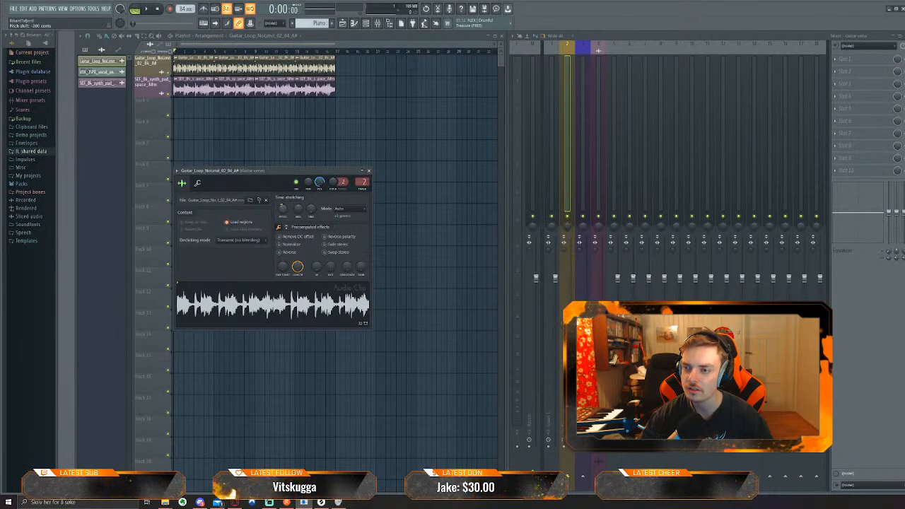
key(space)
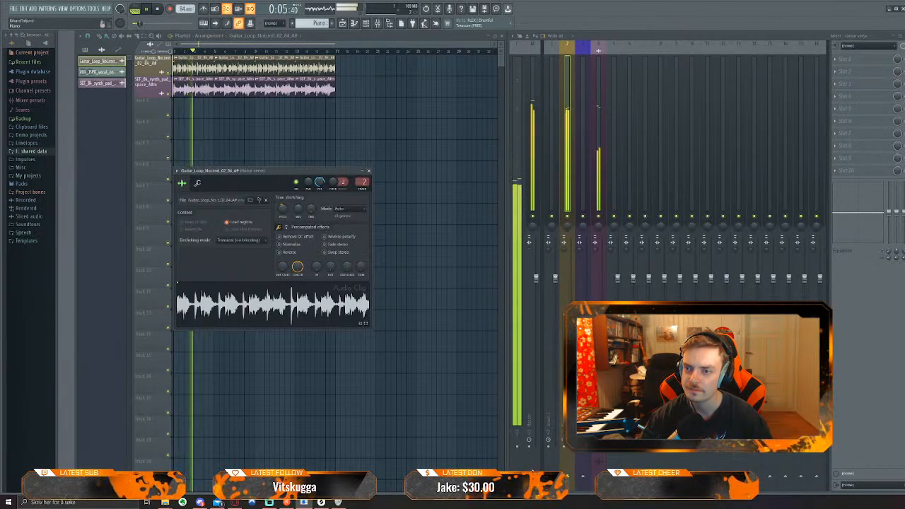
click(602, 310)
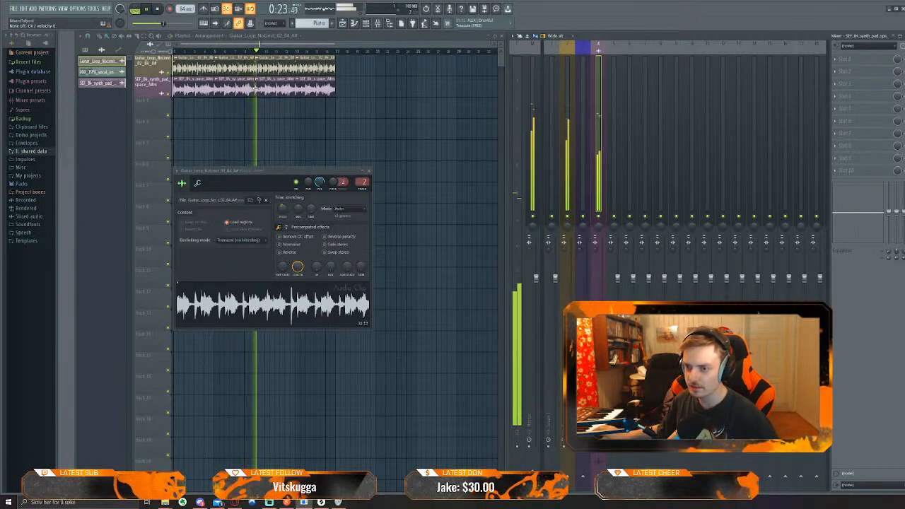
click(157, 9)
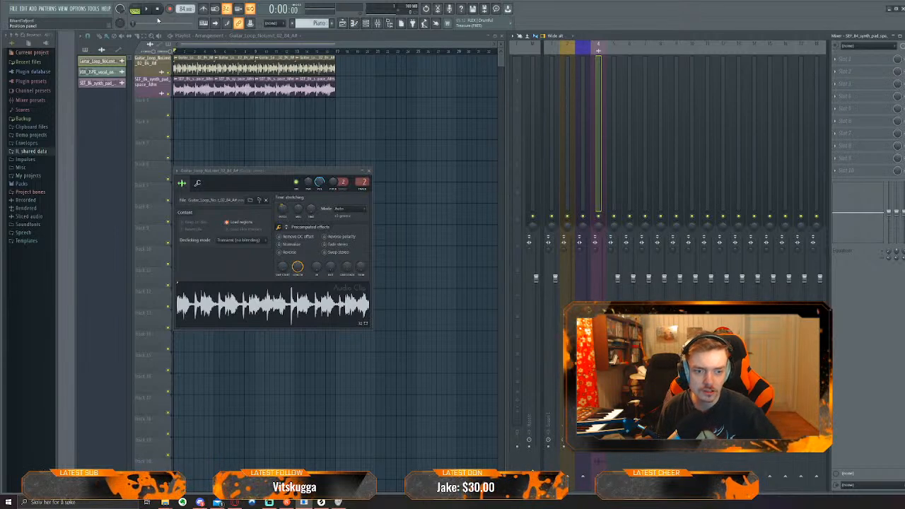
Switch to the browser and run an internet speed test on speedtest.net in a new tab
click(234, 503)
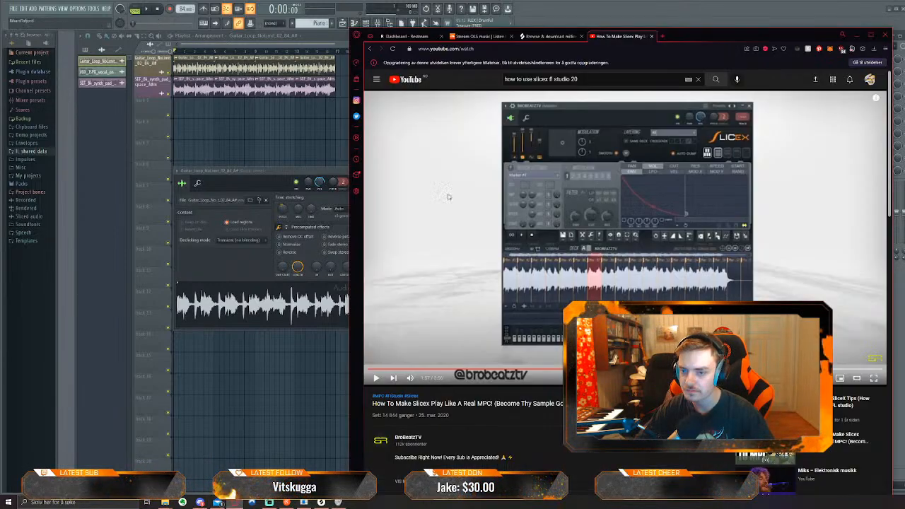
click(664, 37)
text(speedtest.net)
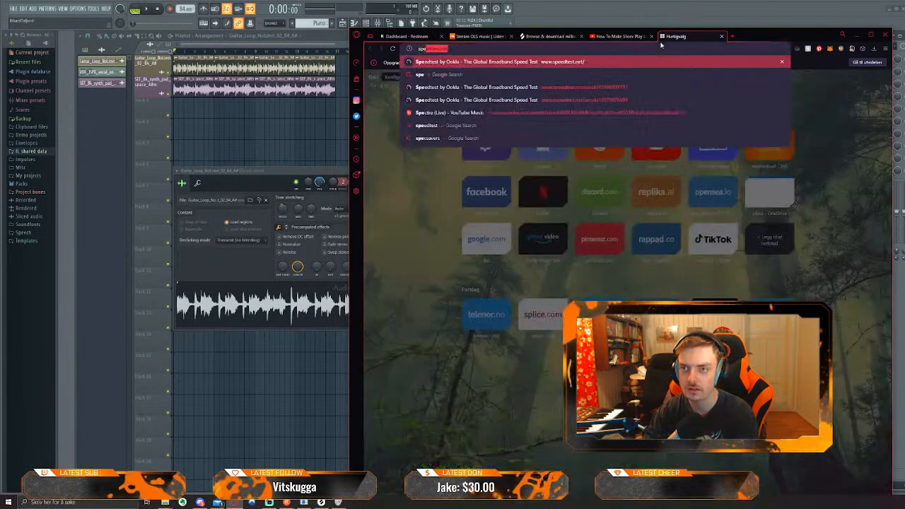
key(Return)
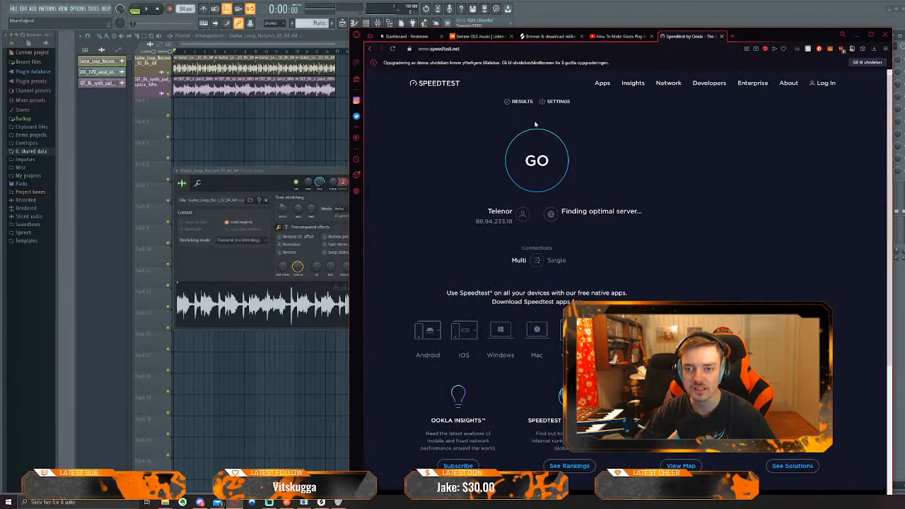
click(543, 162)
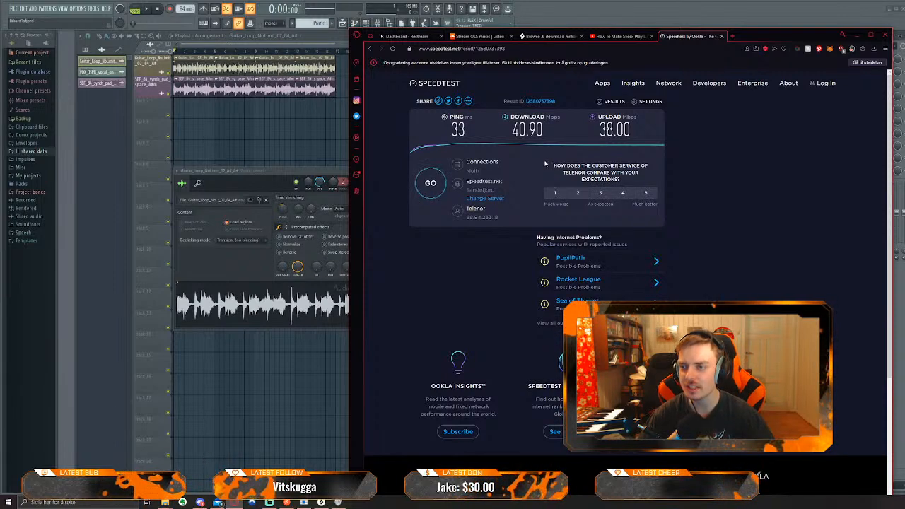
Return to FL Studio, play back the repitched guitar with the pad, and check the guitar clip's settings
right_click(281, 121)
key(space)
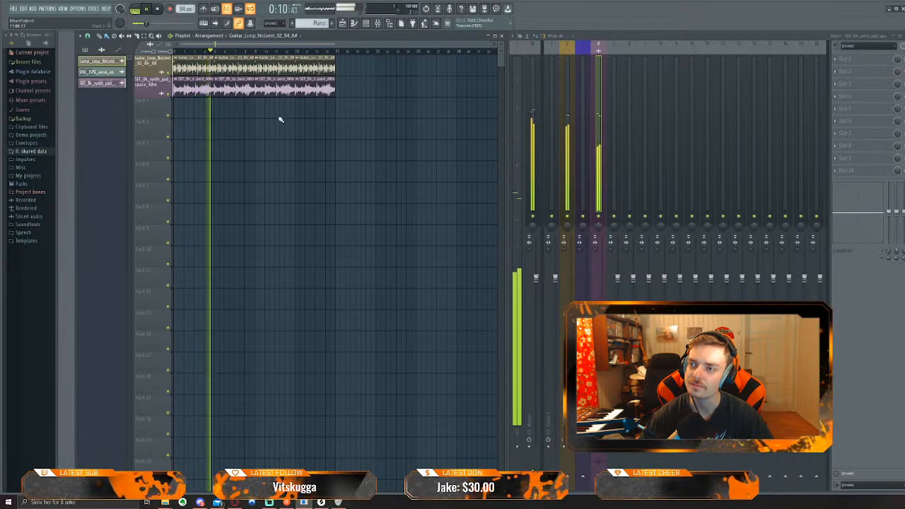
double_click(204, 67)
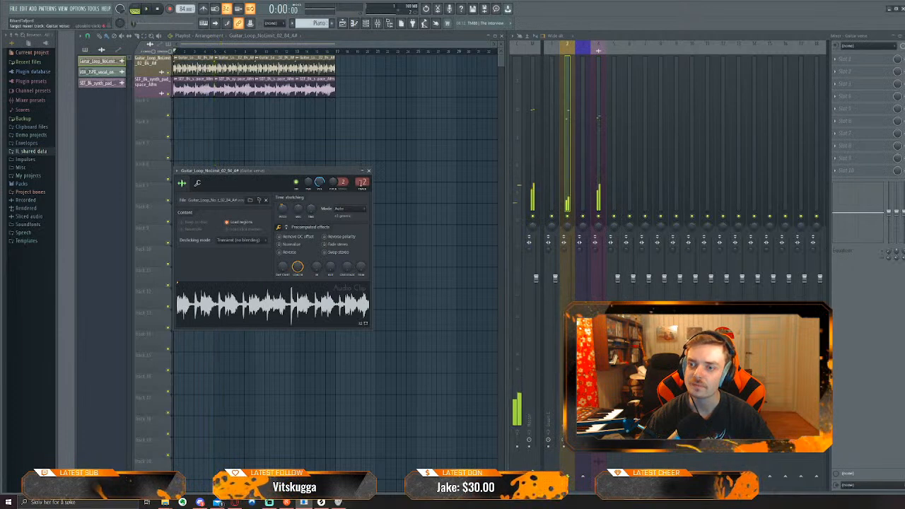
key(space)
click(370, 173)
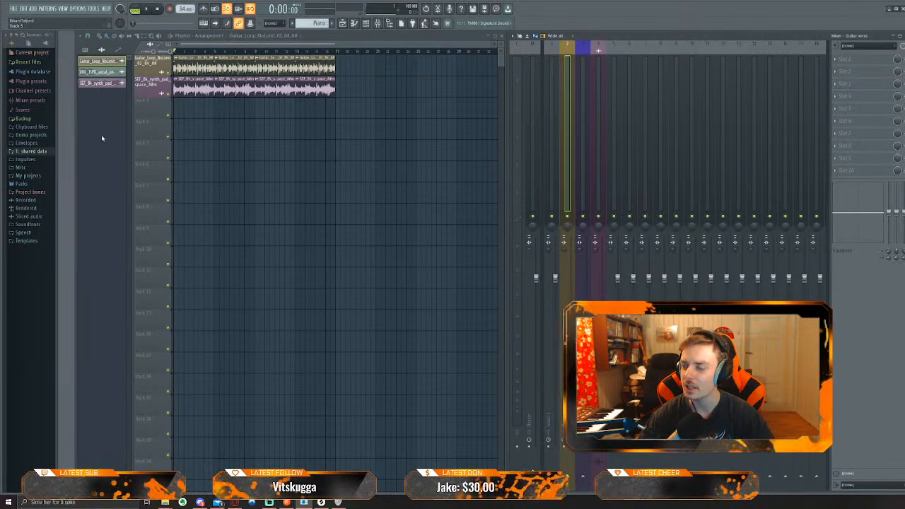
Switch to Splice in the browser, filter the 84 BPM A# samples to Drums, and audition the matching percussion loop
click(233, 502)
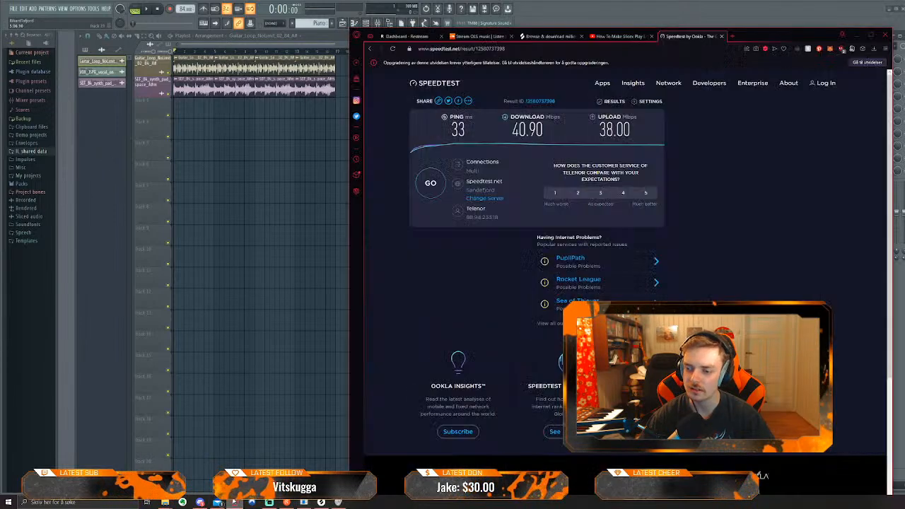
click(242, 294)
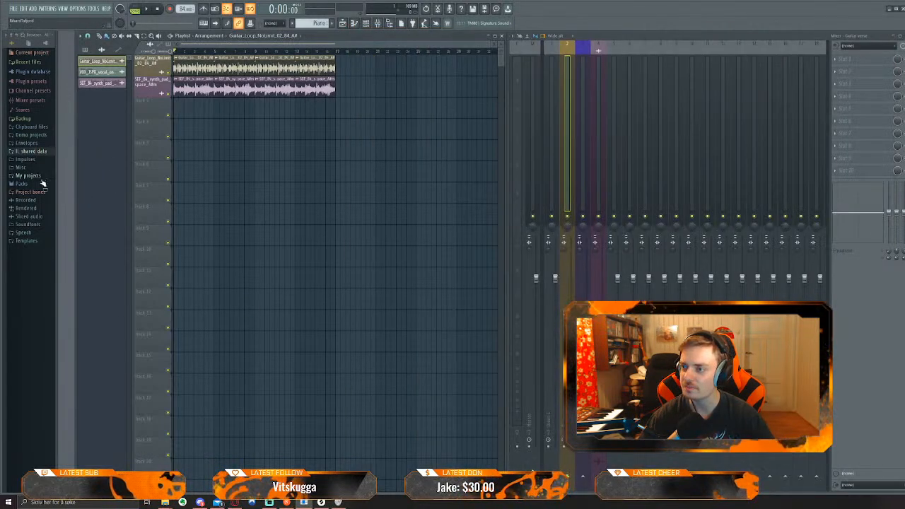
click(233, 503)
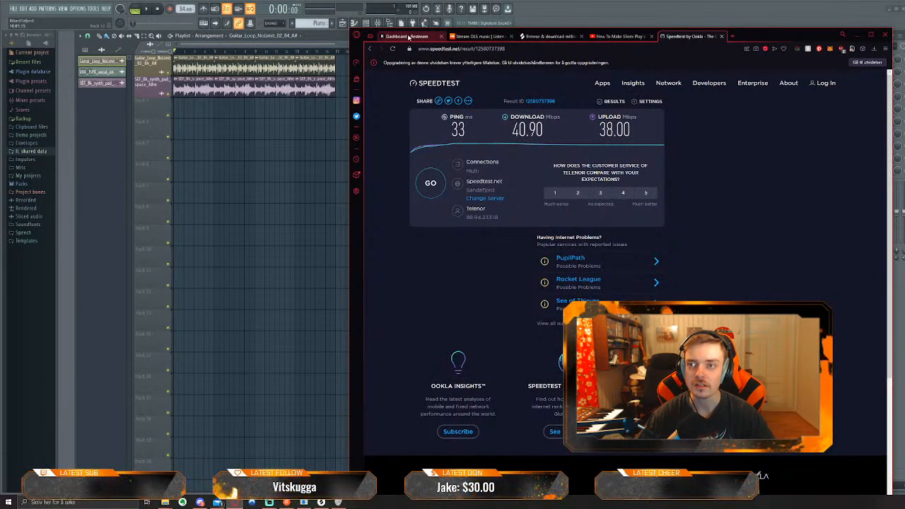
click(548, 37)
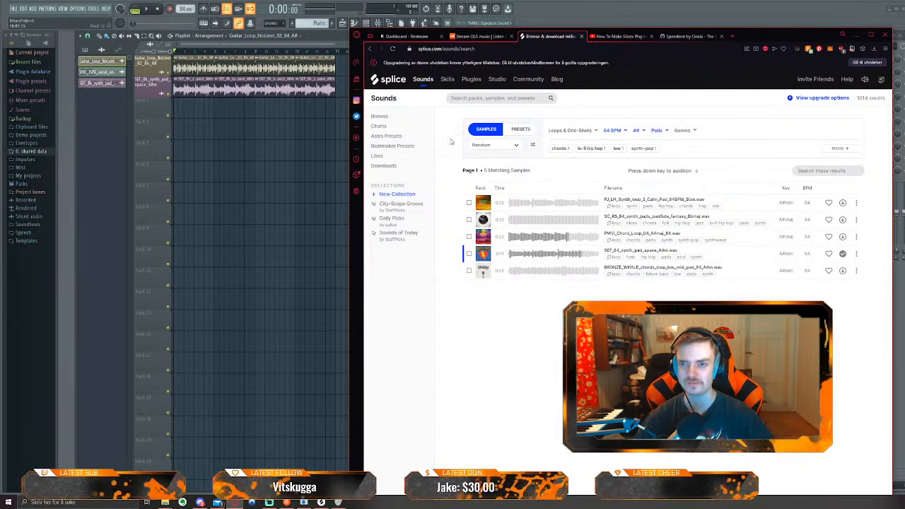
click(511, 98)
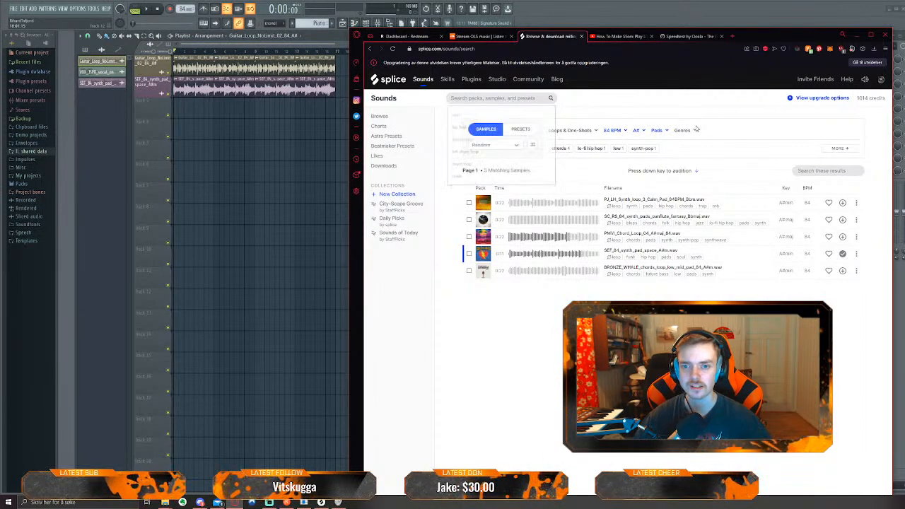
click(660, 131)
click(638, 131)
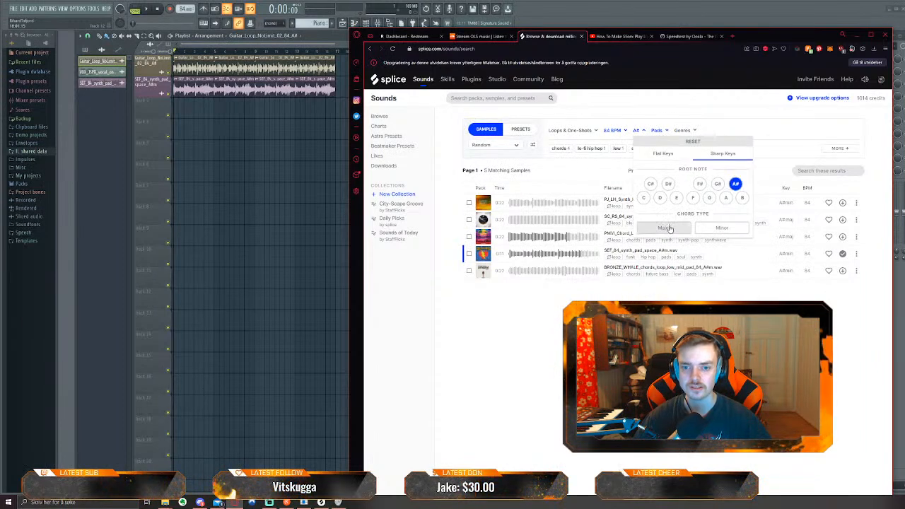
click(665, 133)
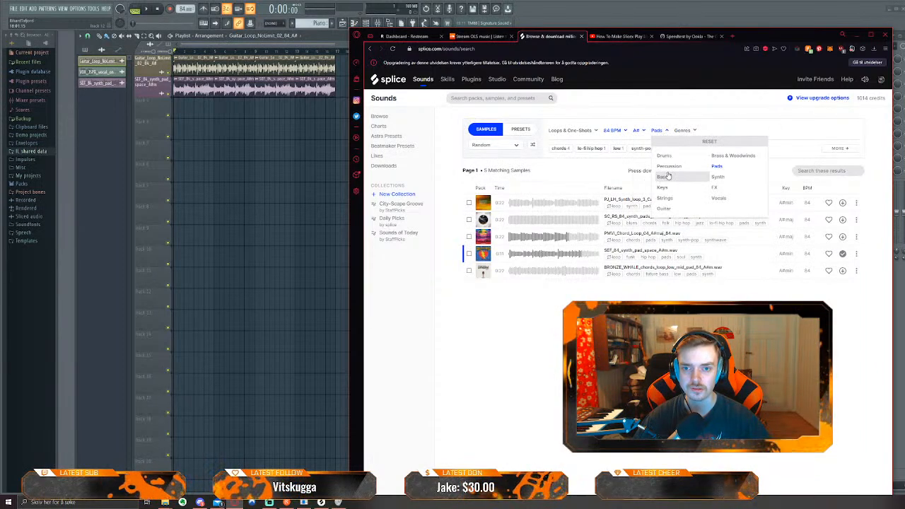
click(670, 158)
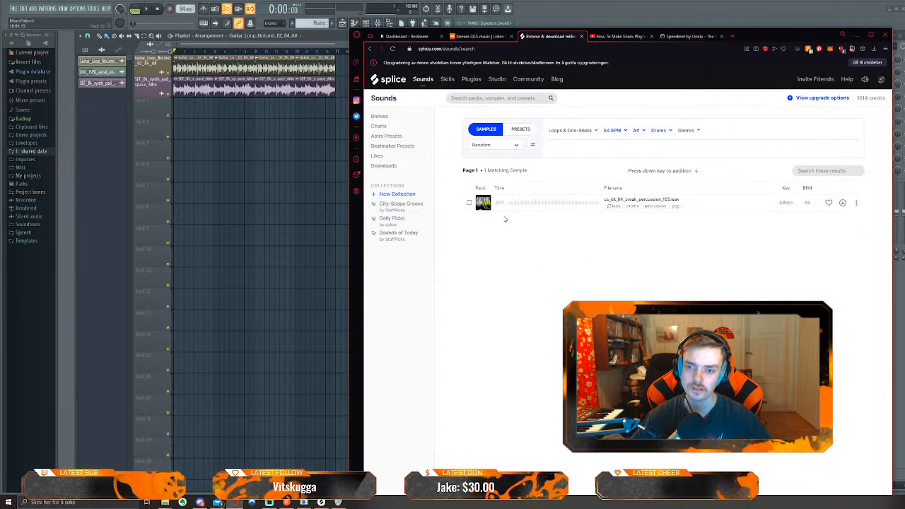
click(500, 204)
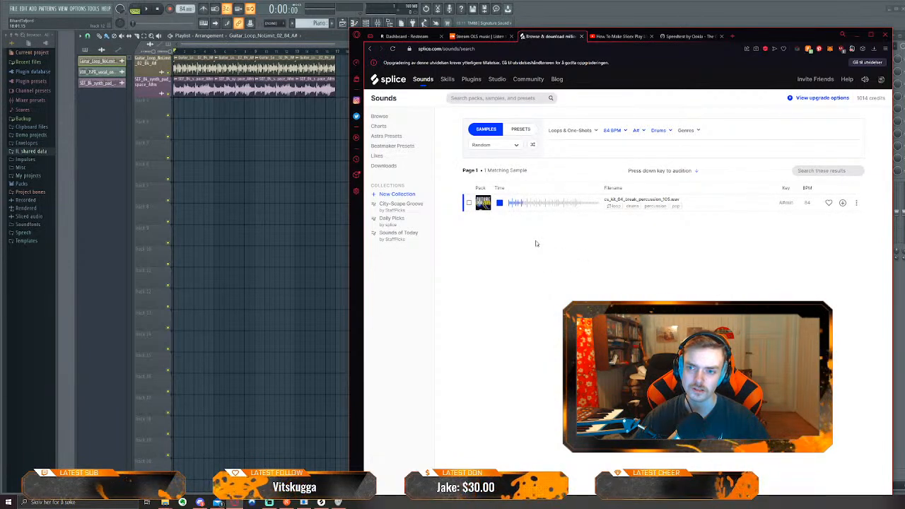
Switch back to FL Studio and briefly play the arrangement to compare it with the auditioned percussion loop
click(289, 166)
key(space)
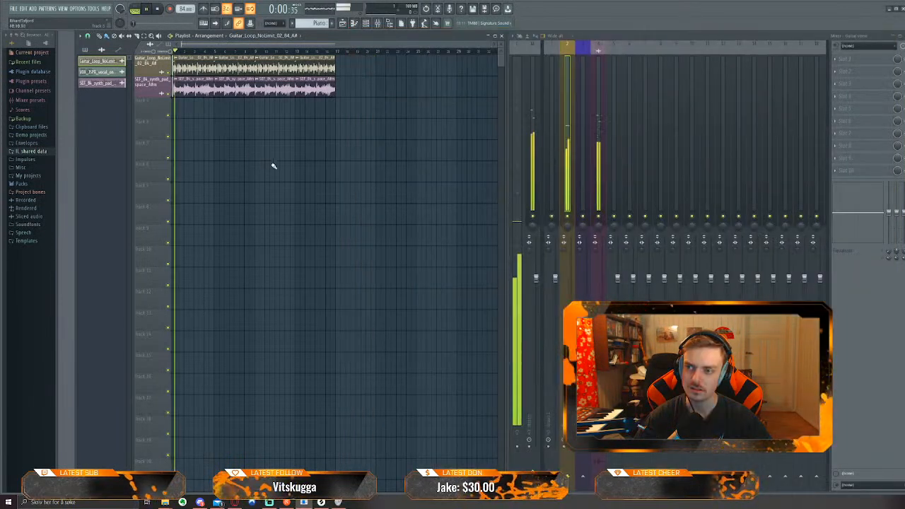
key(space)
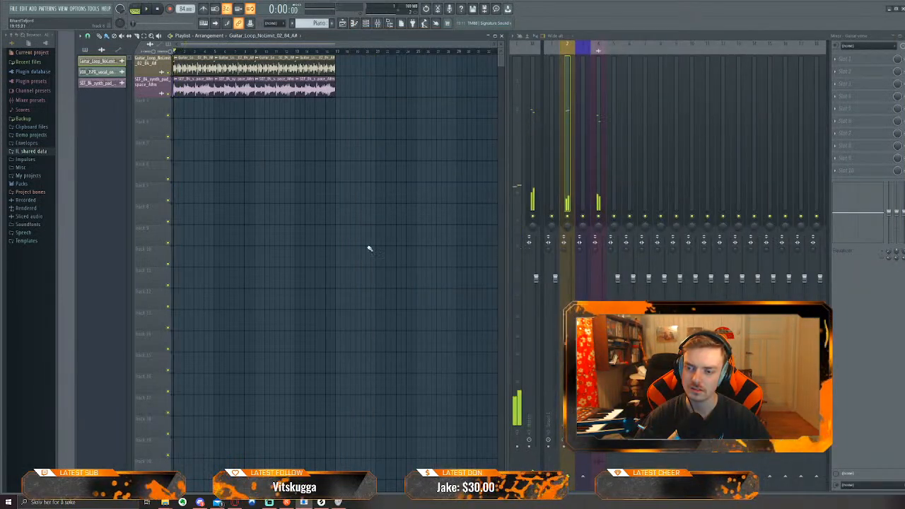
Switch to Splice in the browser, reset the key filter, then audition and download the ML_Loop_Drums_3_Kit1_84 drum loop
key(alt+Tab)
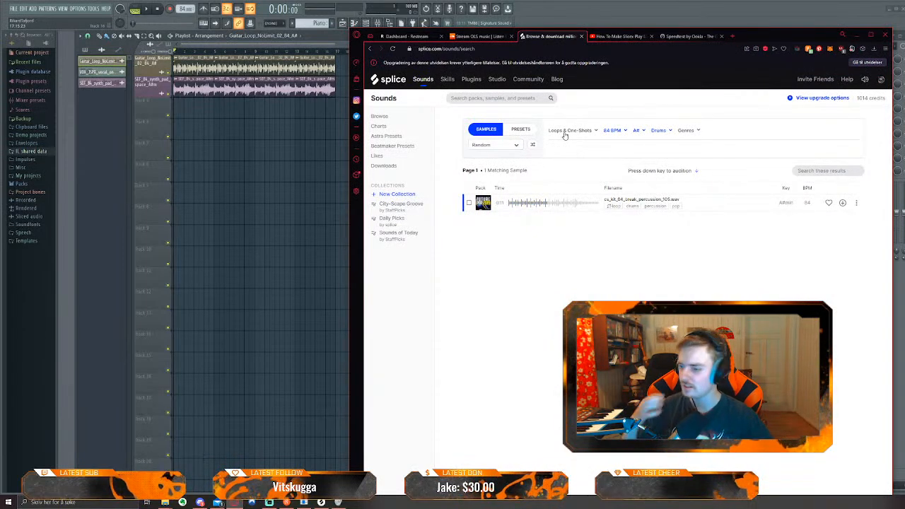
click(638, 131)
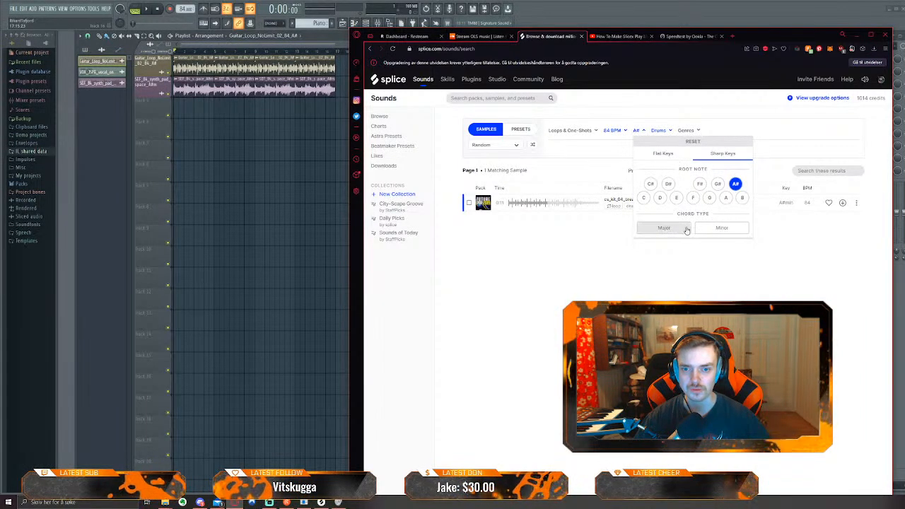
click(690, 142)
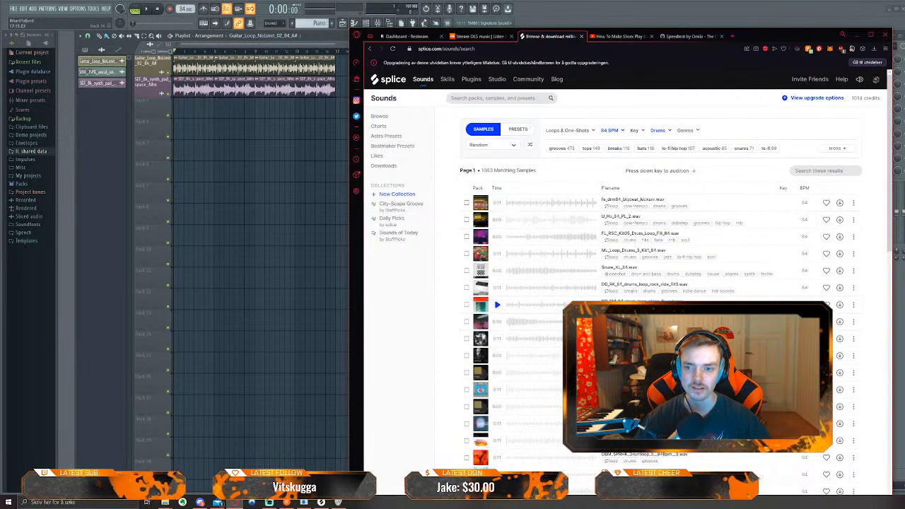
click(497, 253)
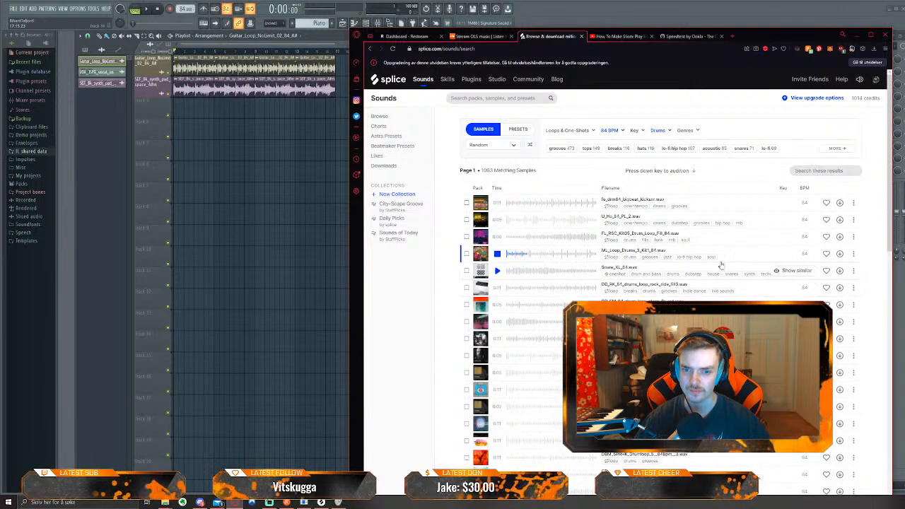
click(840, 254)
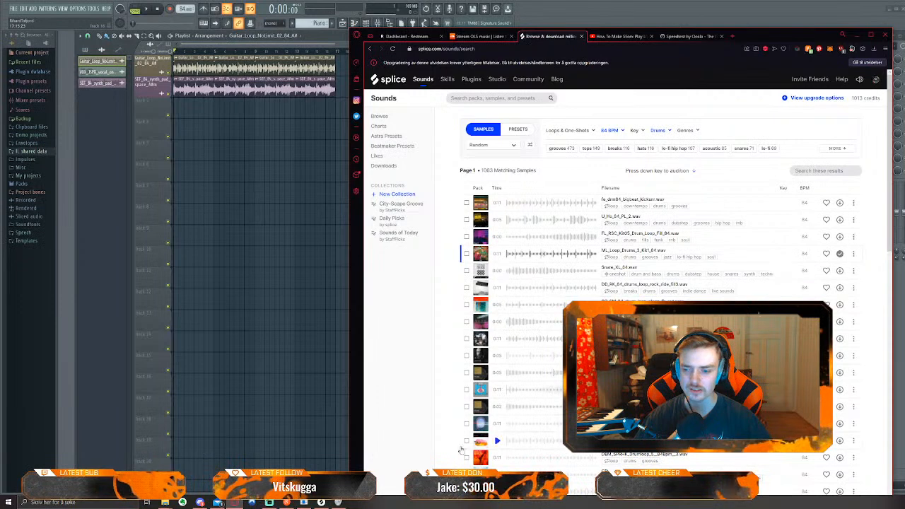
Reload the Sounds library in the Splice desktop app and place ML_Loop_Drums_3_Kit1_84 on Track 3 in FL Studio, repeated four times
click(322, 504)
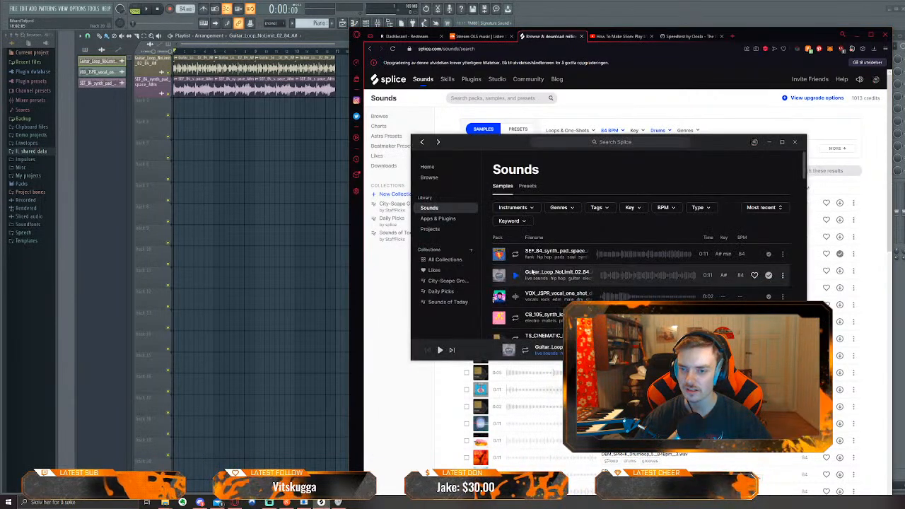
click(432, 209)
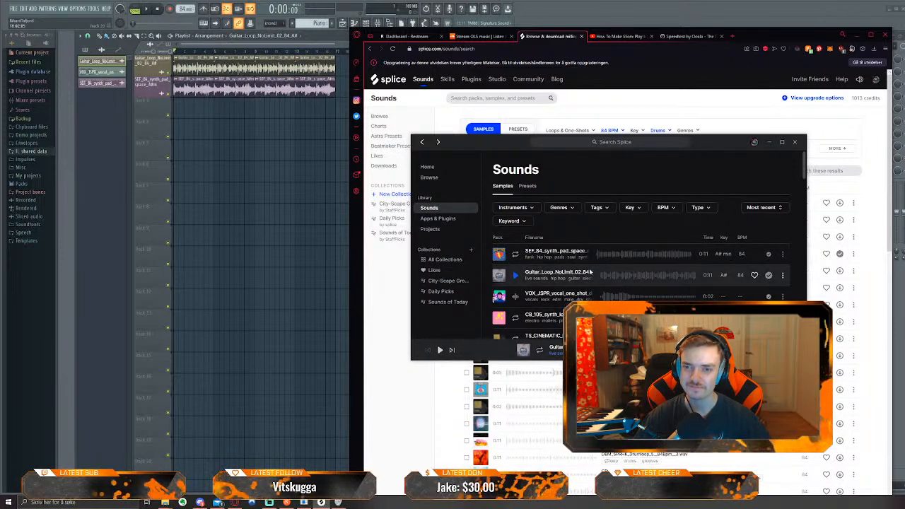
click(438, 217)
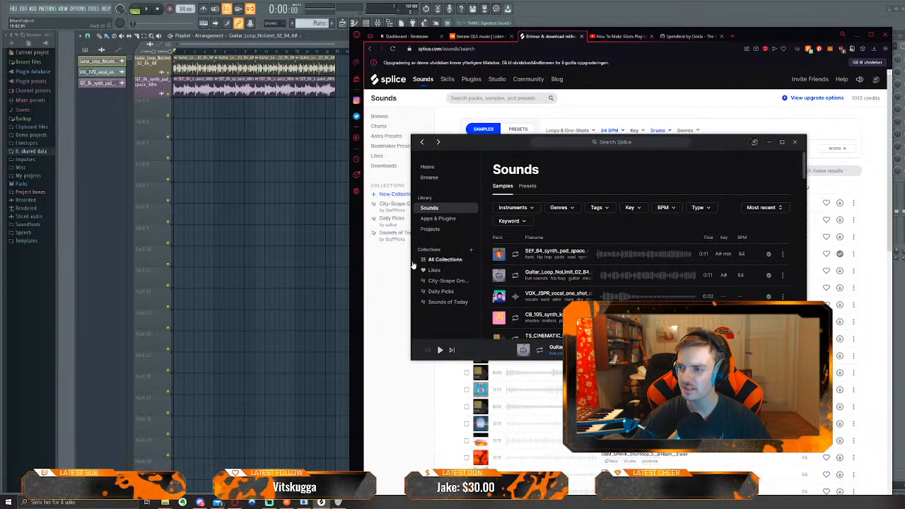
click(444, 218)
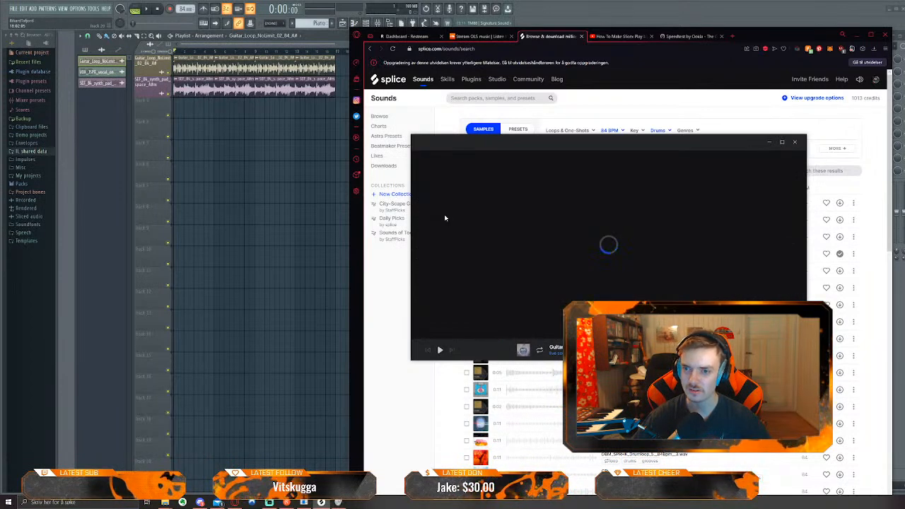
click(445, 208)
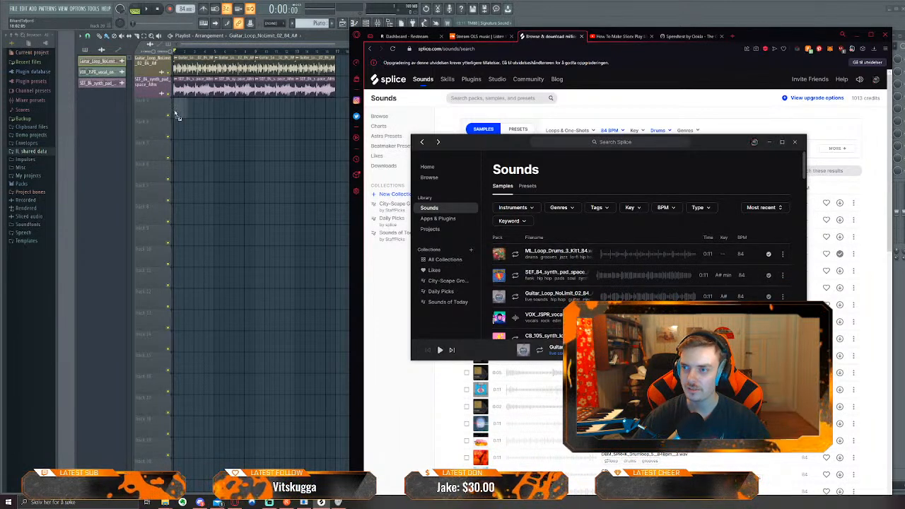
drag(176, 114, 310, 112)
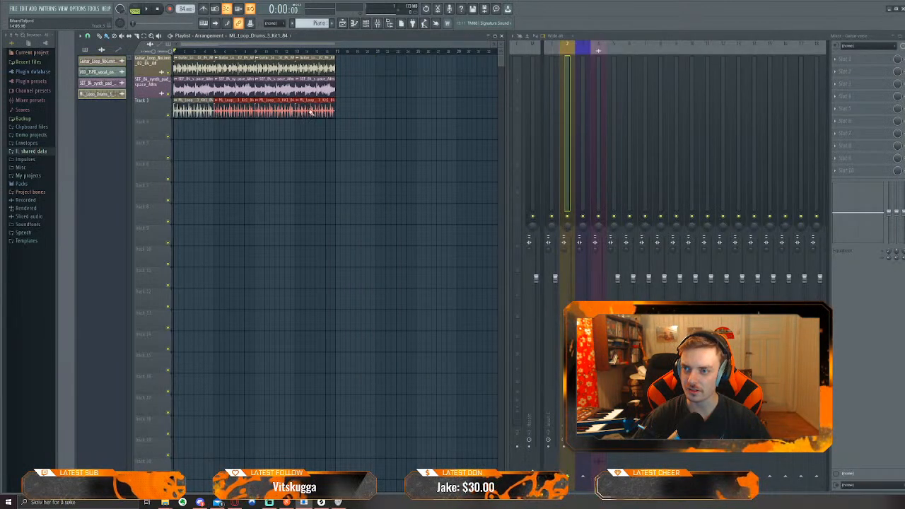
Play the arrangement with the drum loop, check the synth pad clip's settings, and remove the drum clips from Track 3
click(169, 117)
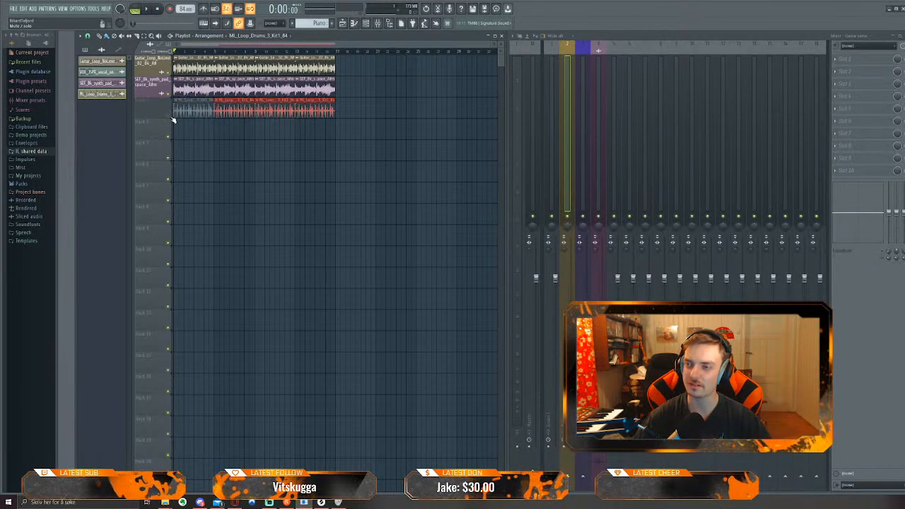
click(170, 117)
key(space)
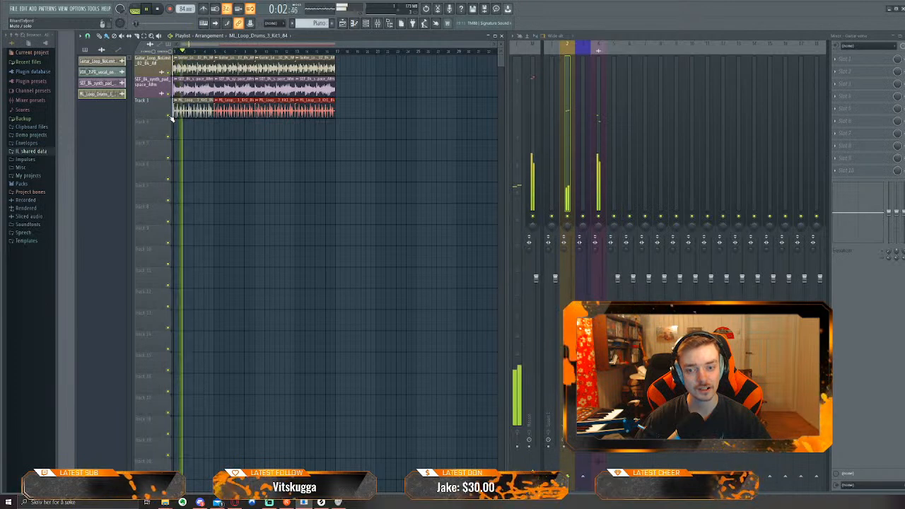
double_click(225, 94)
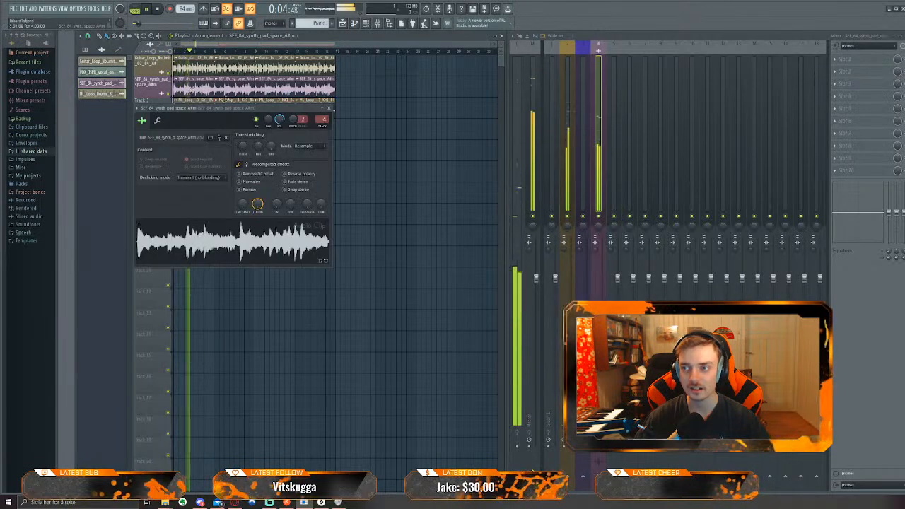
click(329, 108)
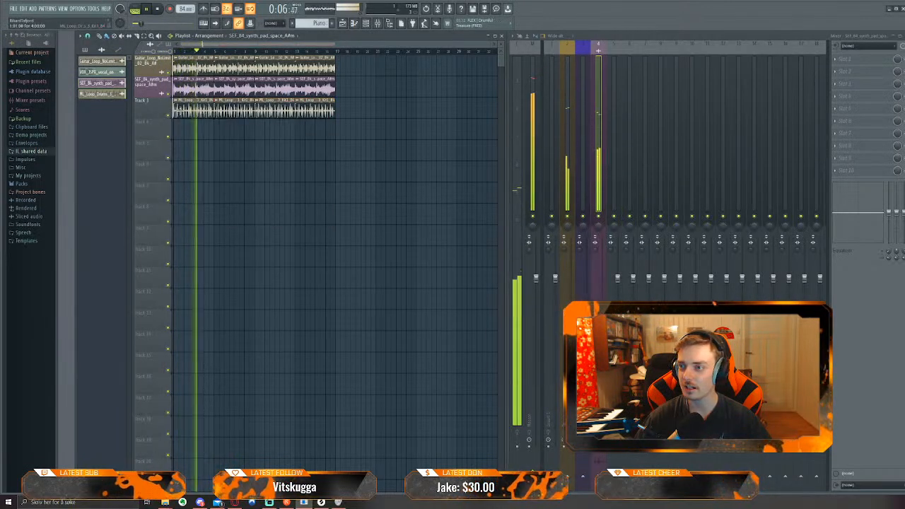
right_click(190, 111)
key(space)
Bring ML_Loop_Drums_3_Kit1_84 from the Splice desktop app onto the Track 3 header in FL Studio as an audio clip
click(321, 502)
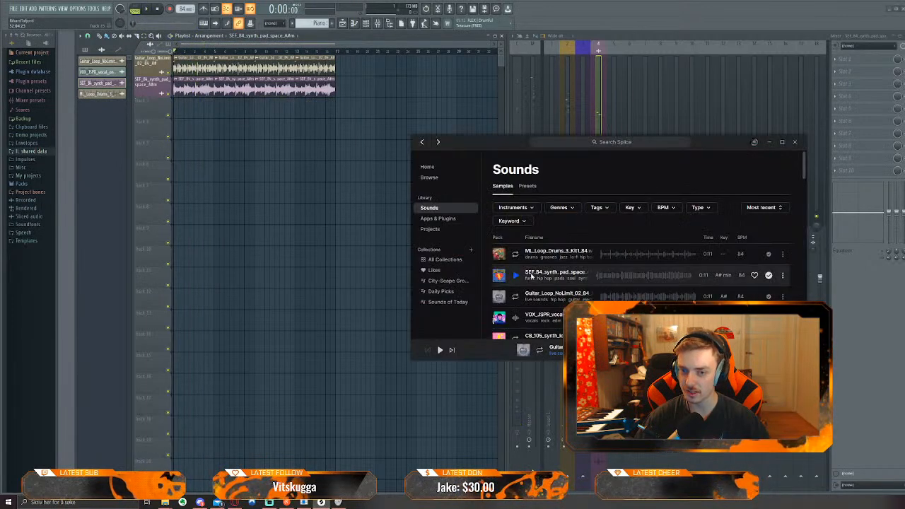
drag(532, 276, 160, 106)
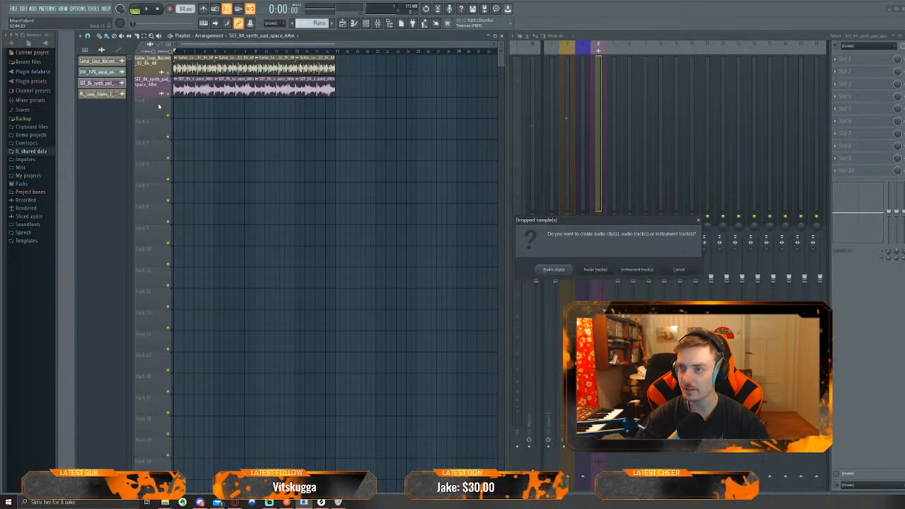
click(542, 271)
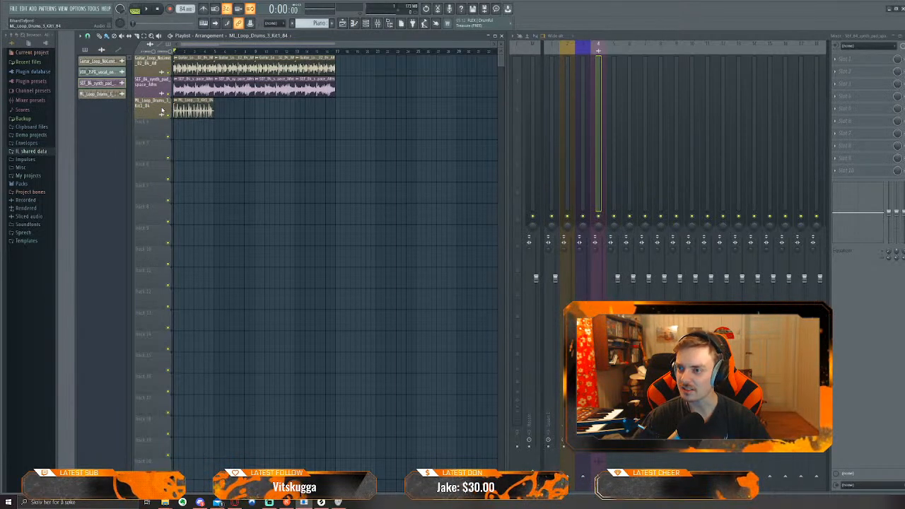
Recolor the SEF_84_synth_pad clips medium sea green and undo the last drum clip placement on Track 3
right_click(162, 105)
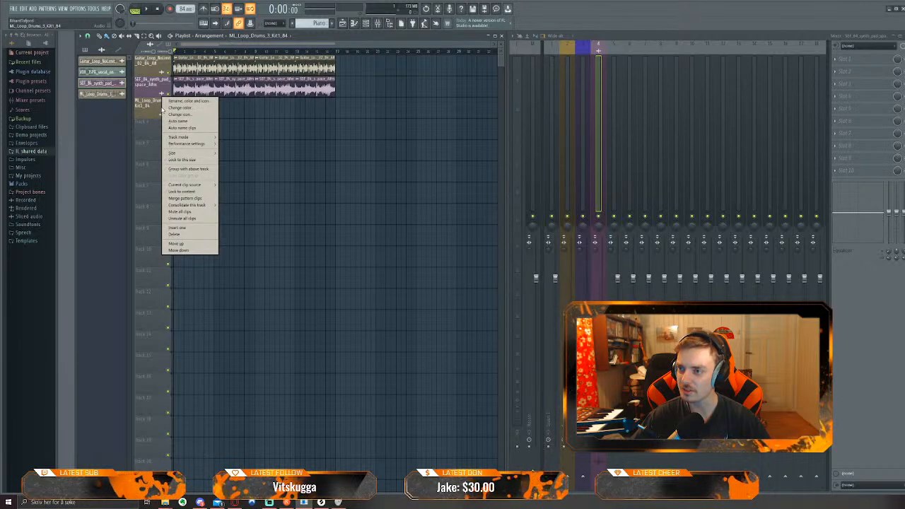
click(152, 114)
key(F2)
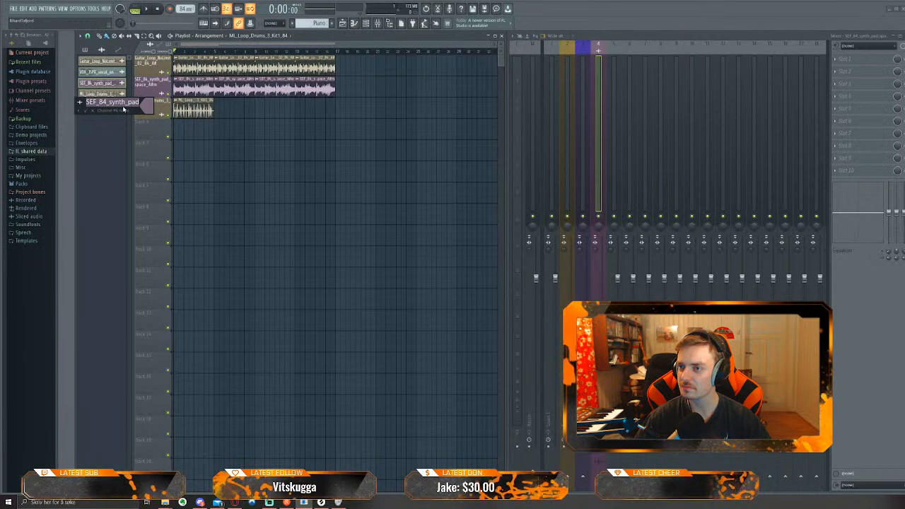
click(148, 106)
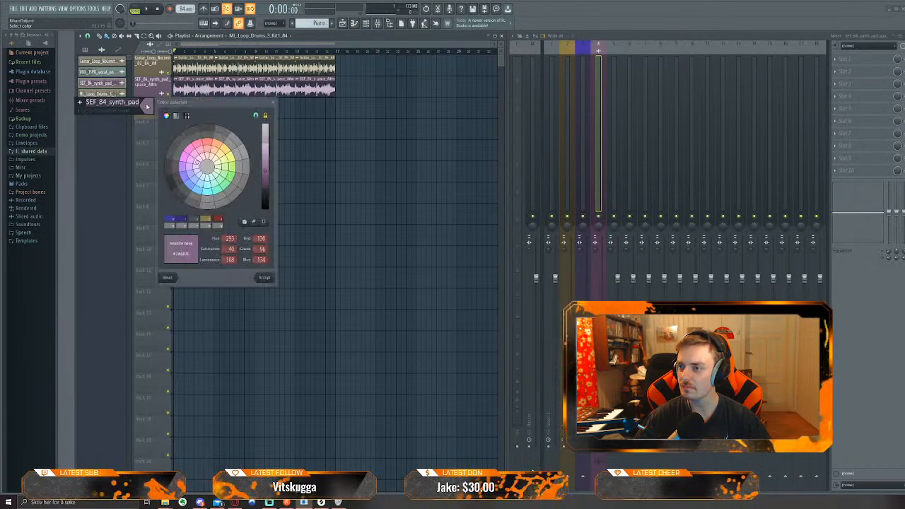
click(214, 187)
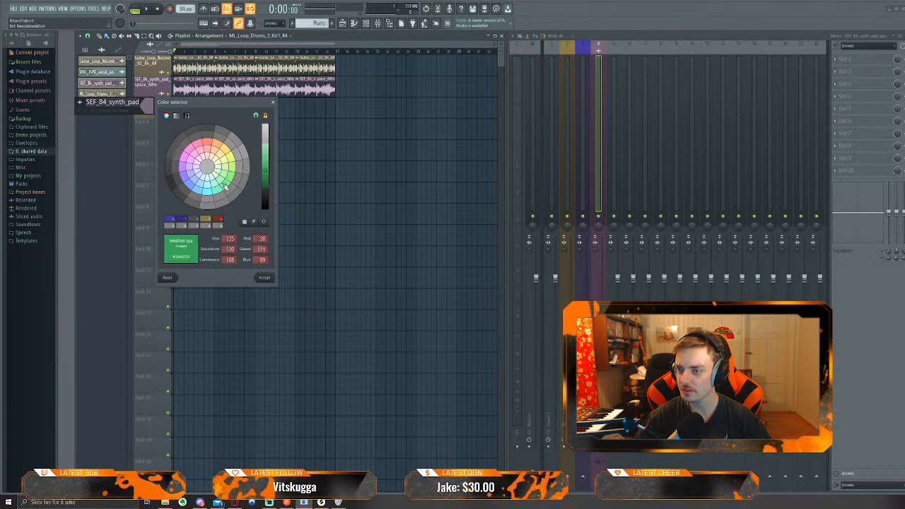
click(264, 278)
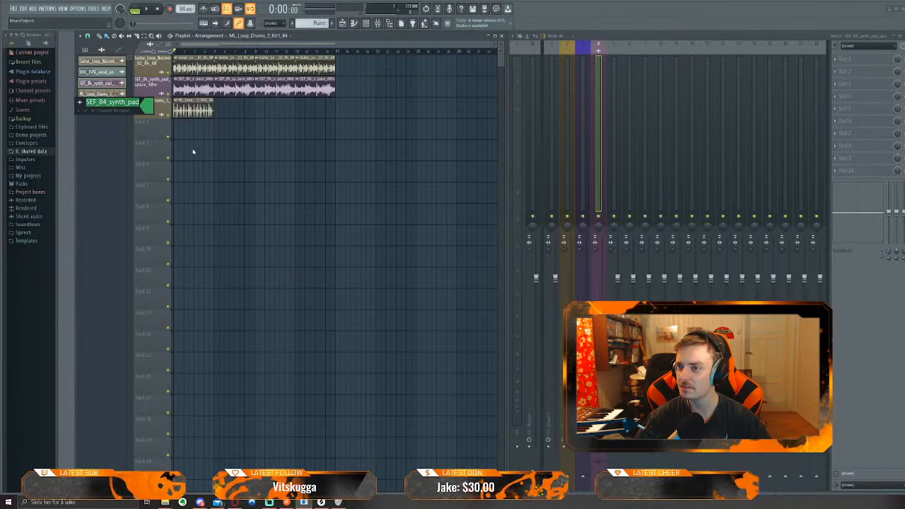
click(85, 112)
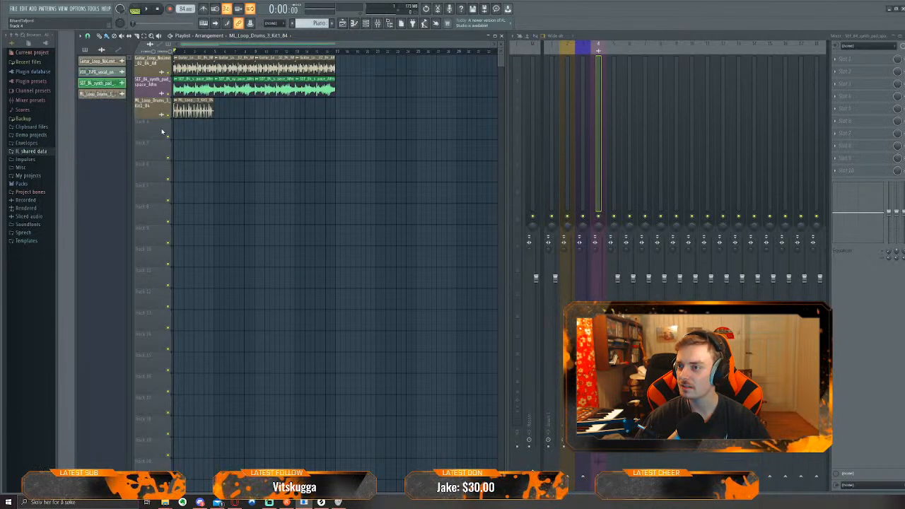
key(ctrl+z)
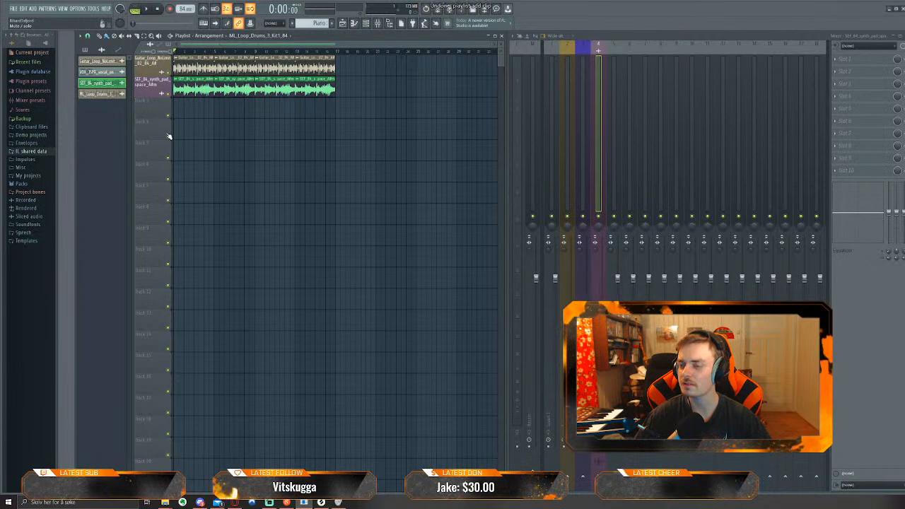
Try to recolor the SEF_84_synth_pad clips purple
right_click(158, 80)
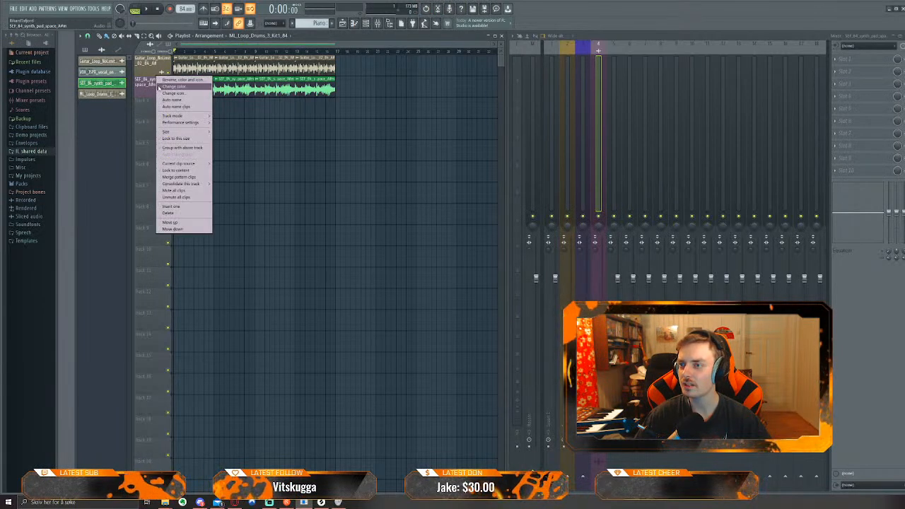
click(155, 94)
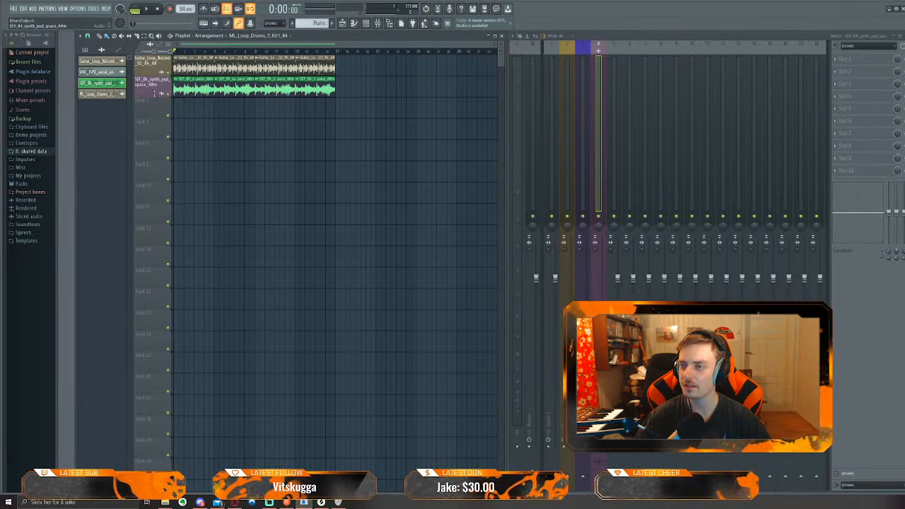
drag(148, 90, 151, 92)
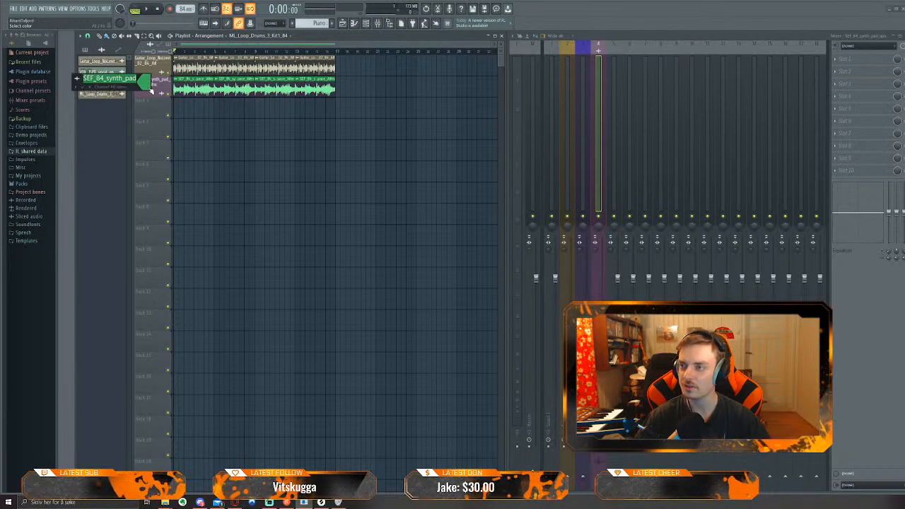
click(144, 86)
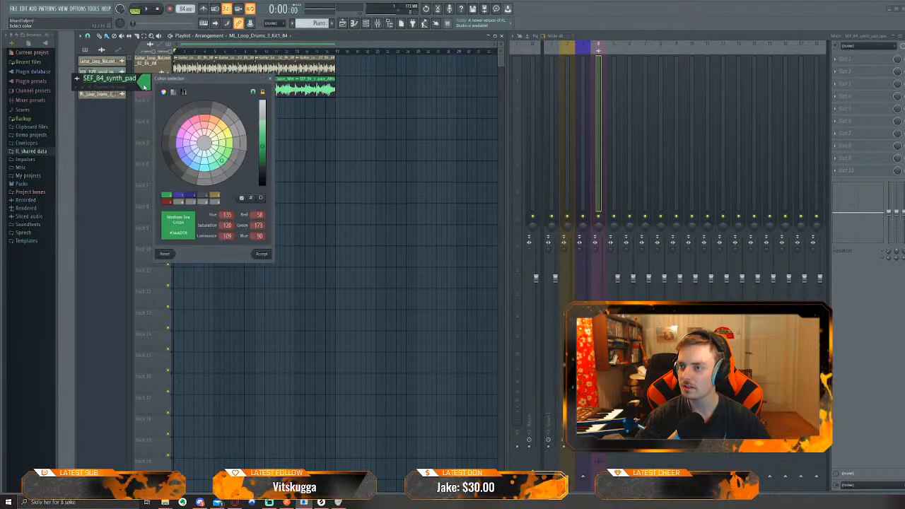
click(182, 142)
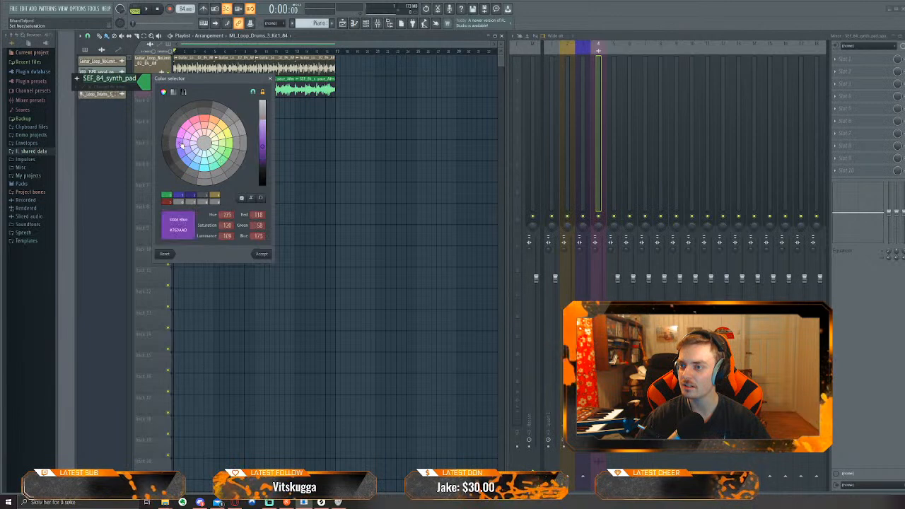
click(262, 253)
key(Return)
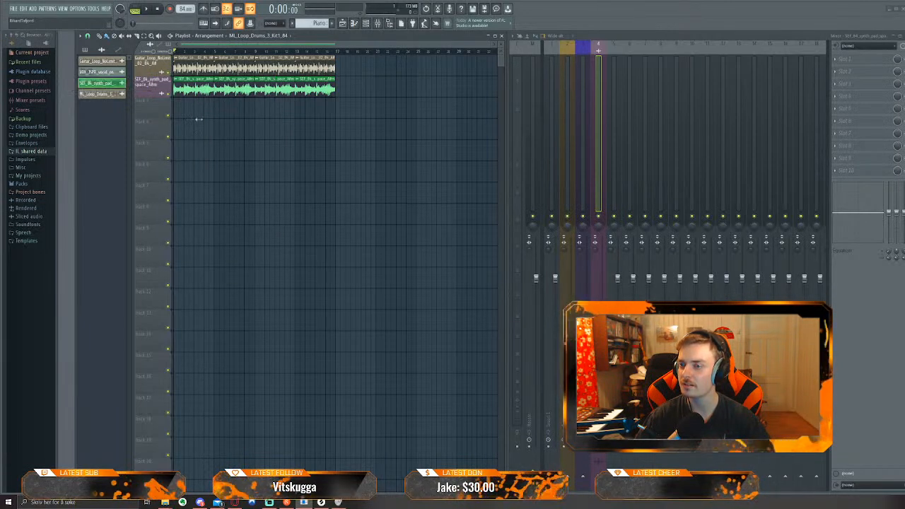
Recolor the SEF_84_synth_pad clips purple, using Slate Blue #763AAD
right_click(107, 86)
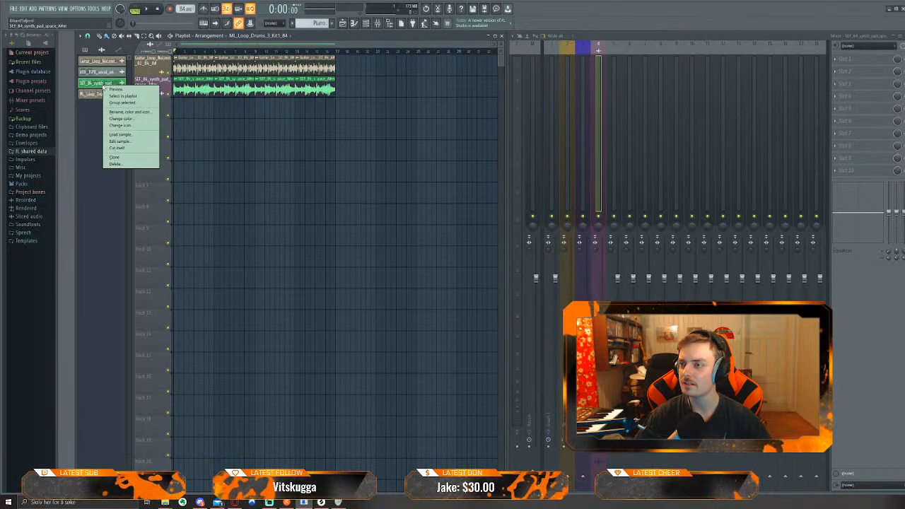
click(88, 115)
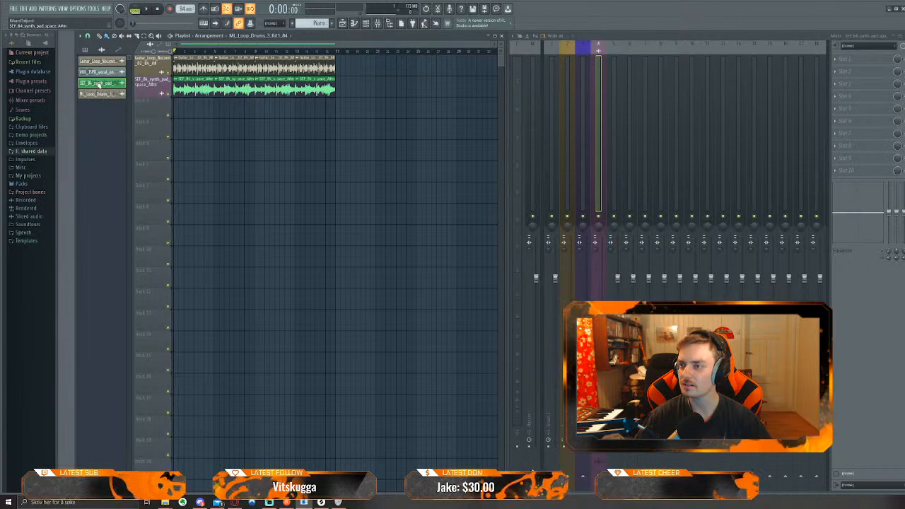
drag(99, 83, 86, 74)
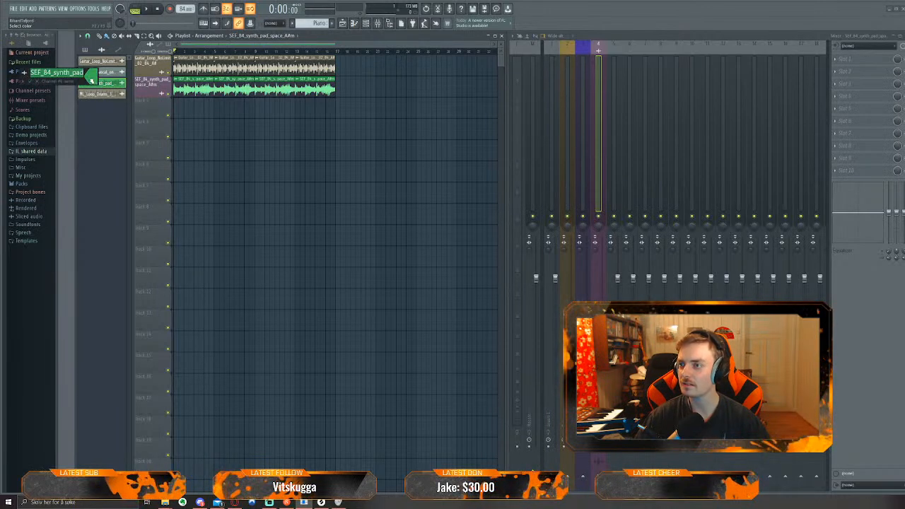
click(91, 81)
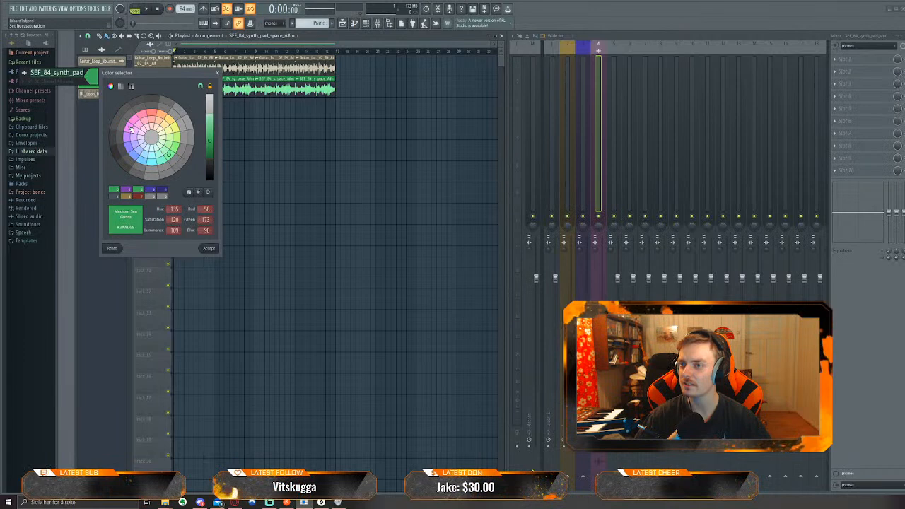
click(129, 142)
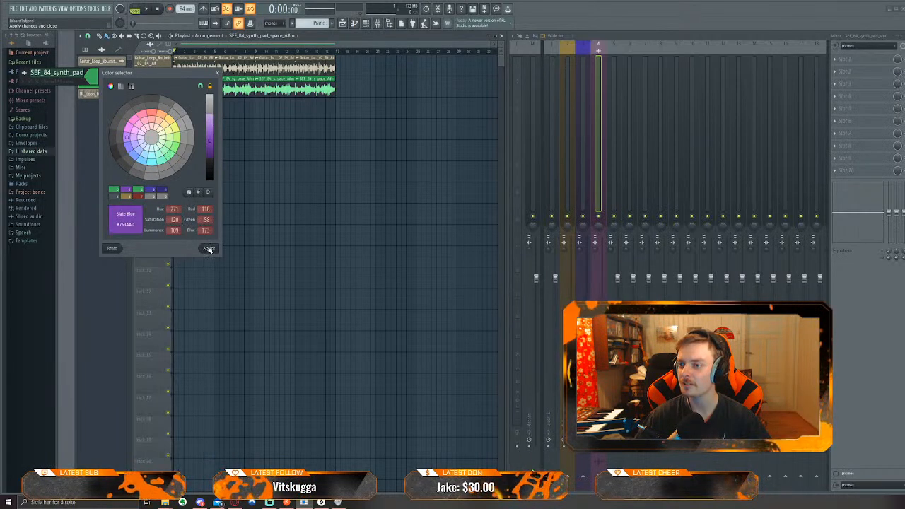
click(209, 248)
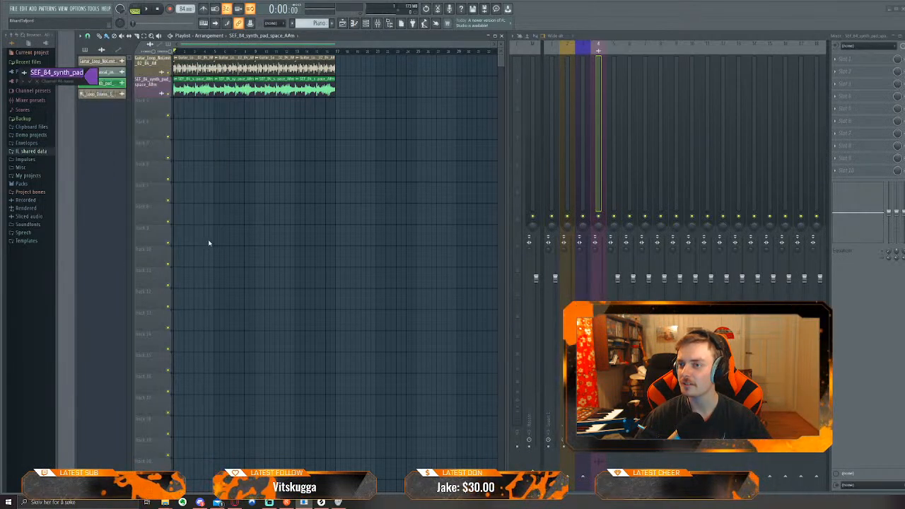
click(30, 81)
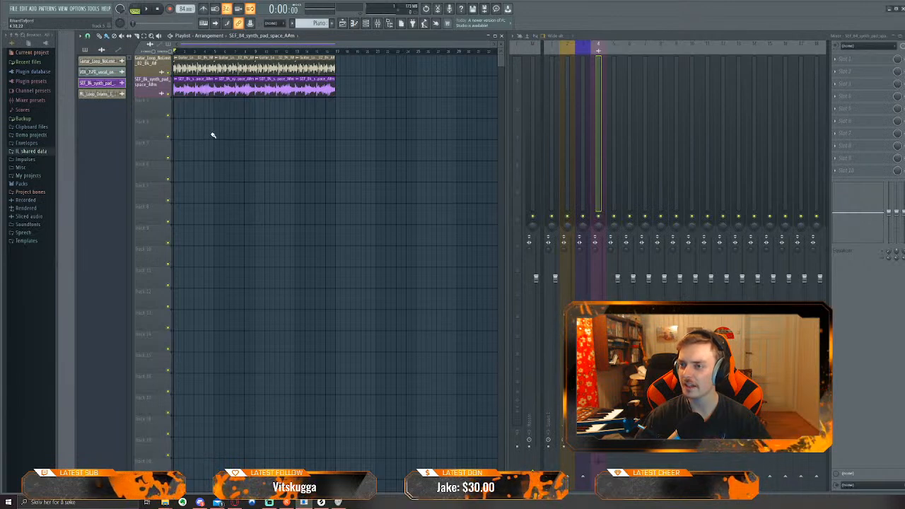
Rename Track 3, just below the synth pad track, as "Drum loop" and color it sea green
right_click(154, 109)
click(144, 107)
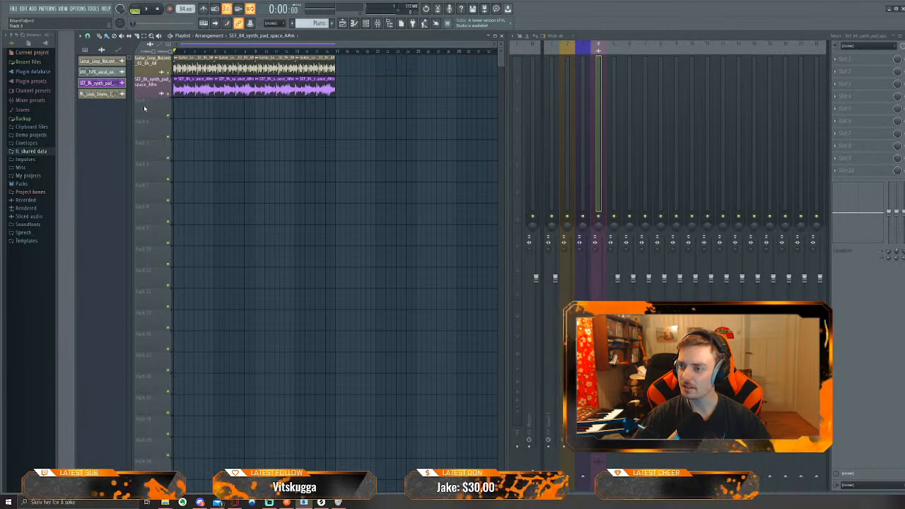
key(F2)
click(192, 117)
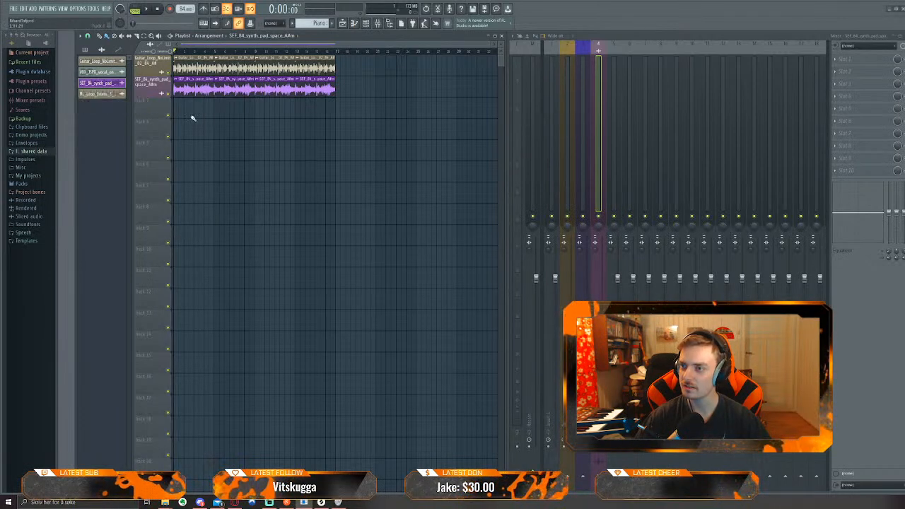
right_click(141, 98)
click(166, 102)
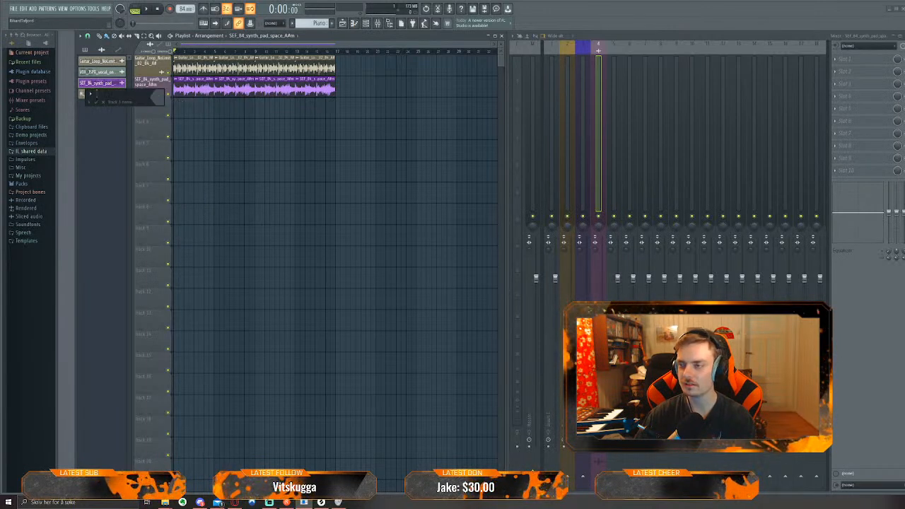
text(Drum loop)
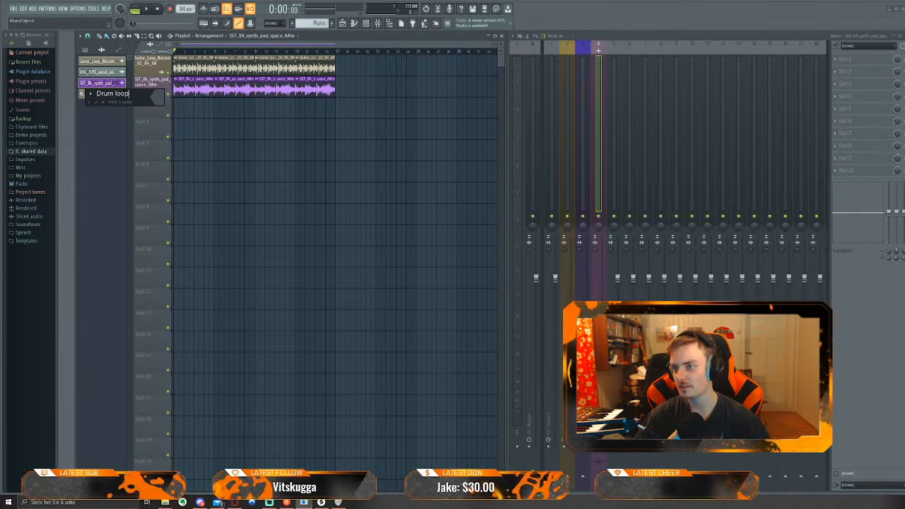
click(158, 100)
click(241, 177)
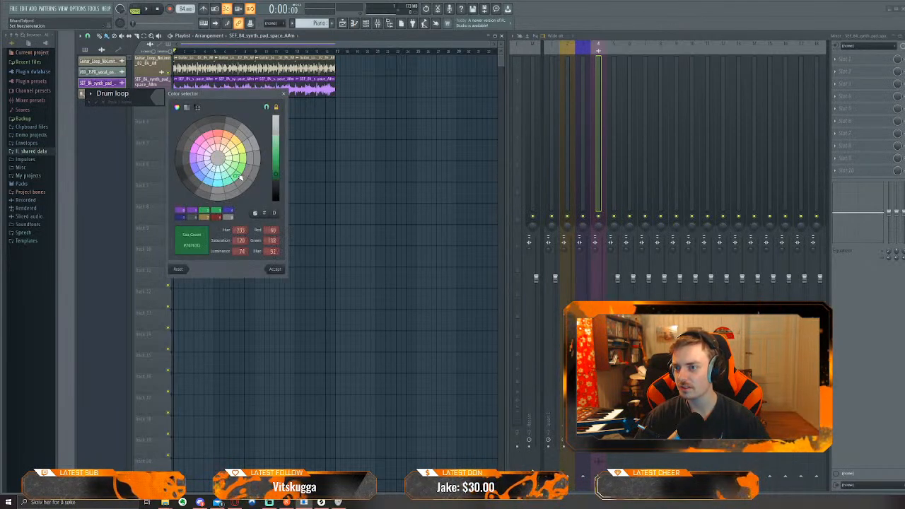
click(278, 270)
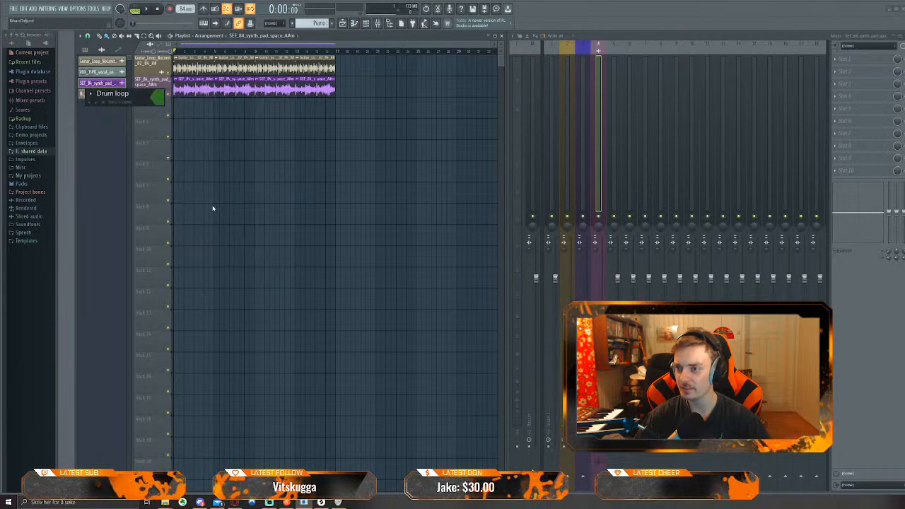
key(Return)
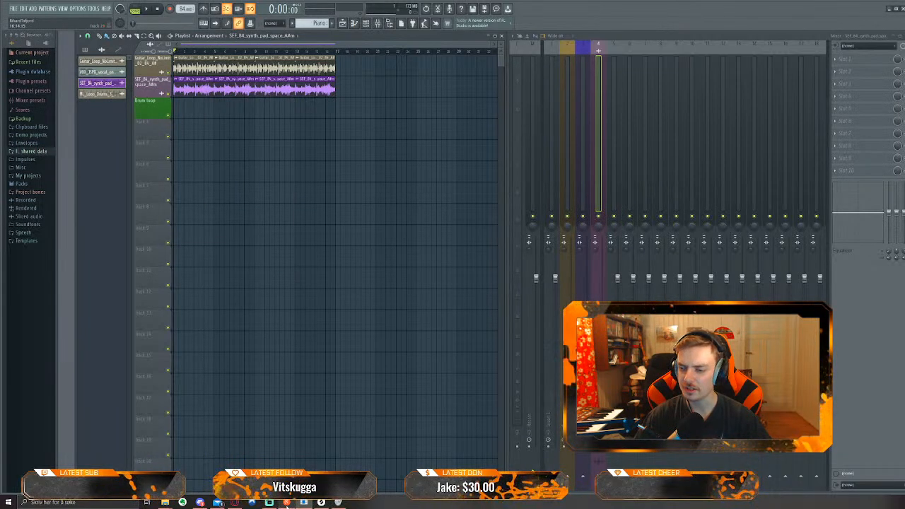
Bring ML_Loop_Drums_3_Kit1_84 from the Splice desktop app onto the Drum loop track in FL Studio as an audio clip
click(322, 503)
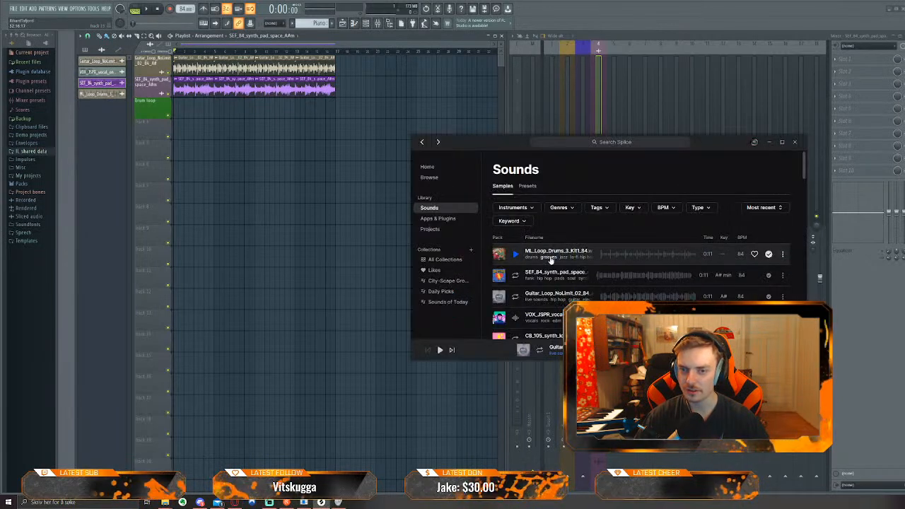
drag(557, 255, 157, 107)
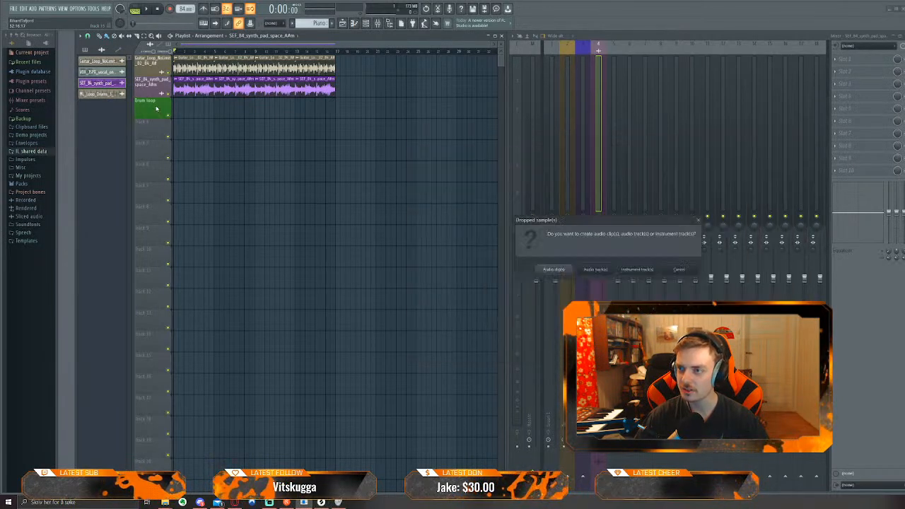
click(570, 270)
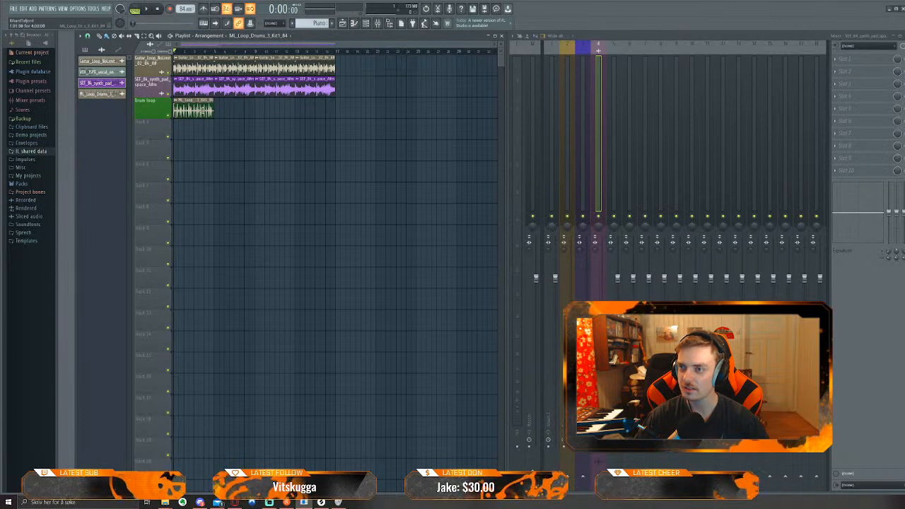
Route the ML_Loop_Drums_3_Kit1_84 clip to mixer track 5 and color that mixer track forest green
double_click(198, 109)
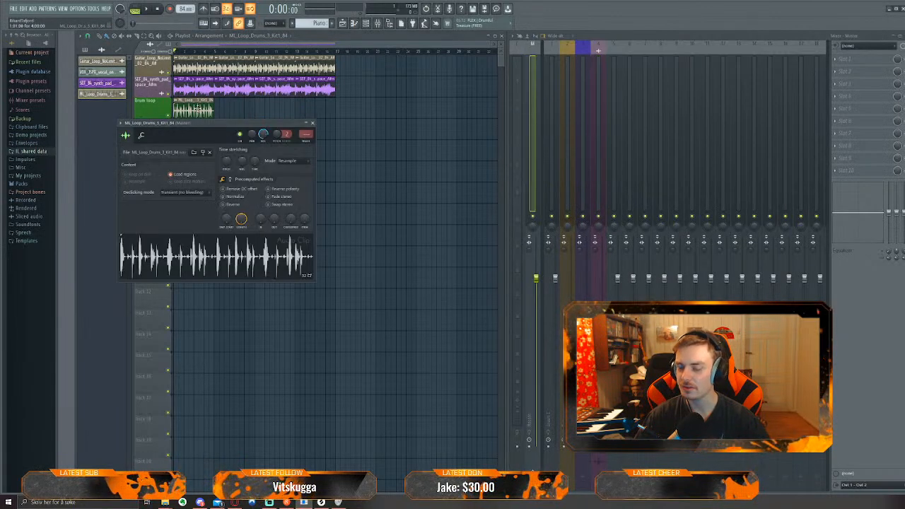
key(ctrl+l)
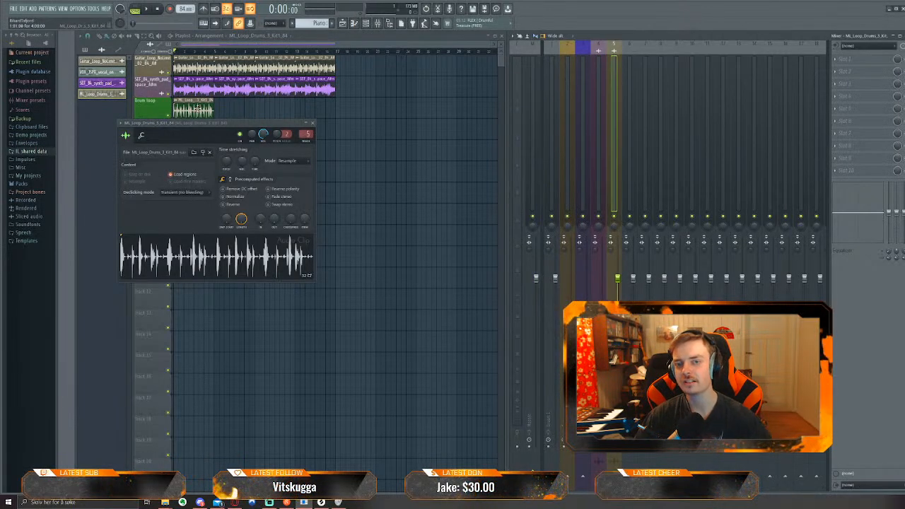
right_click(633, 122)
click(618, 104)
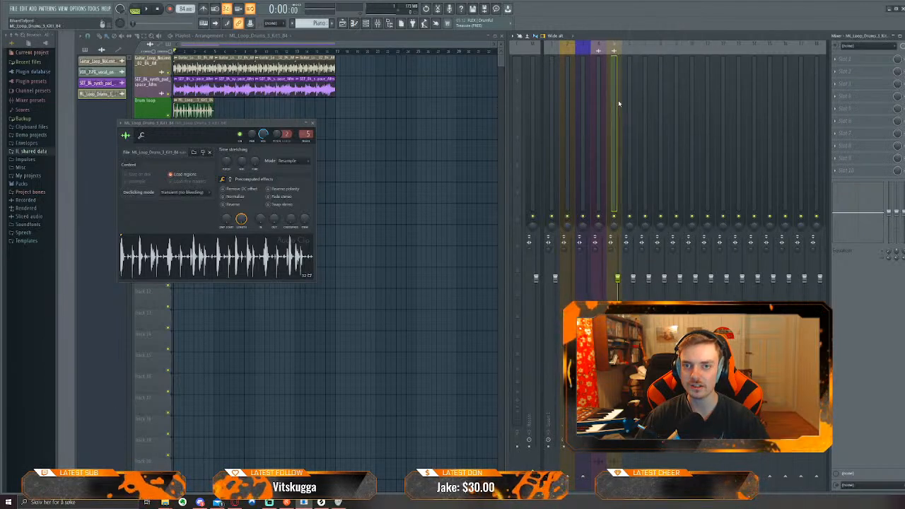
key(F2)
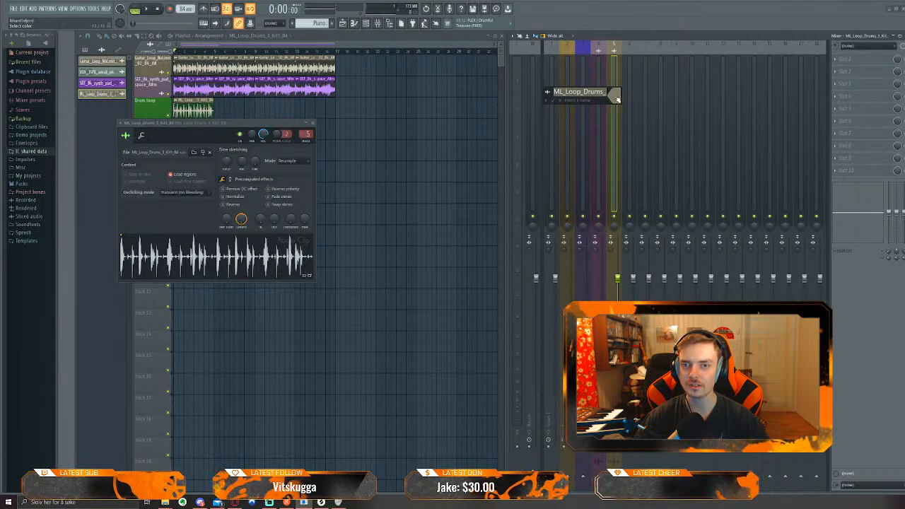
click(615, 97)
click(701, 171)
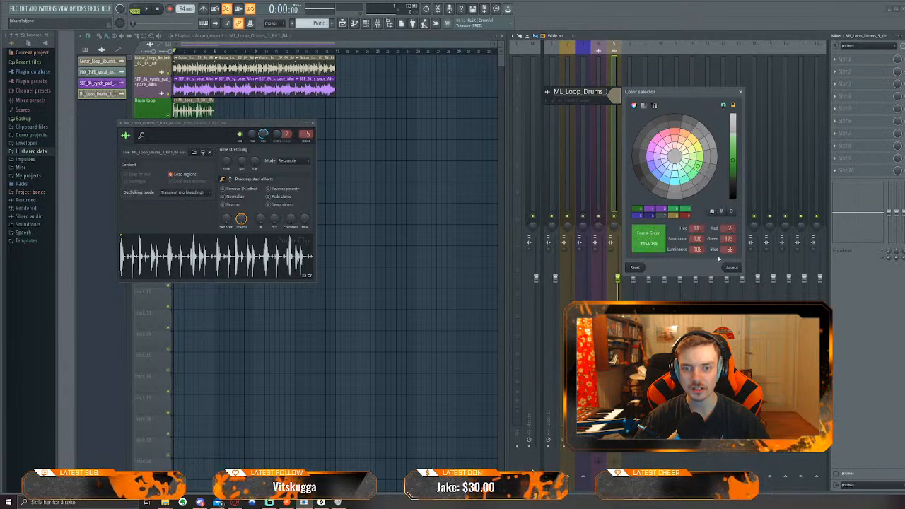
click(729, 268)
key(Return)
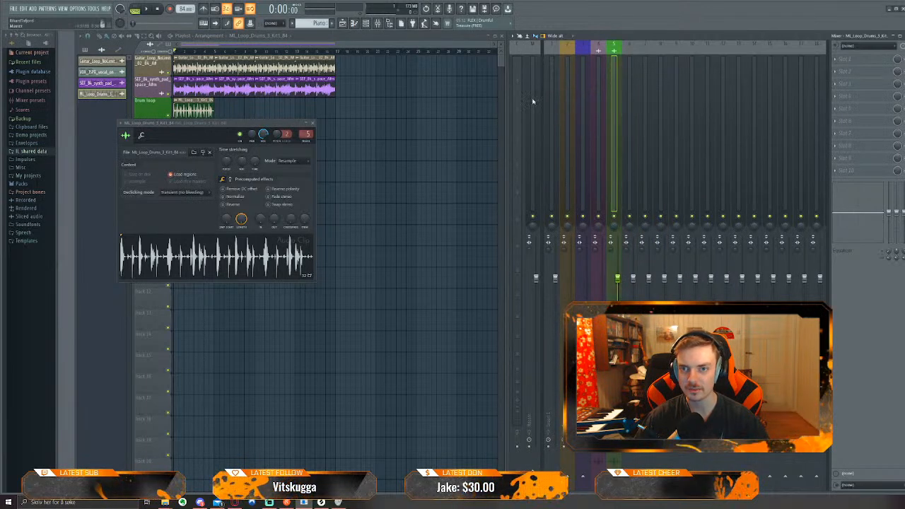
key(Escape)
Play the arrangement while adjusting the guitar's mixer volume and lowering the drum loop's mixer volume
key(space)
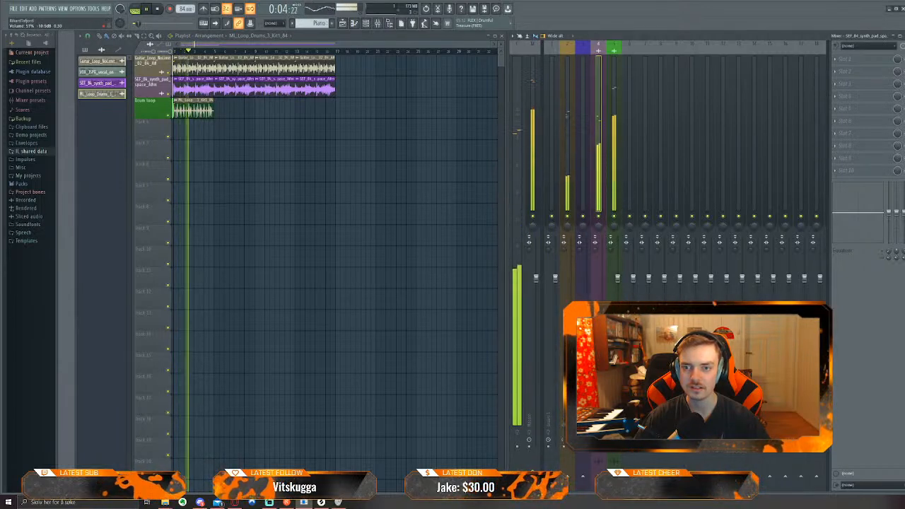
drag(570, 308, 571, 315)
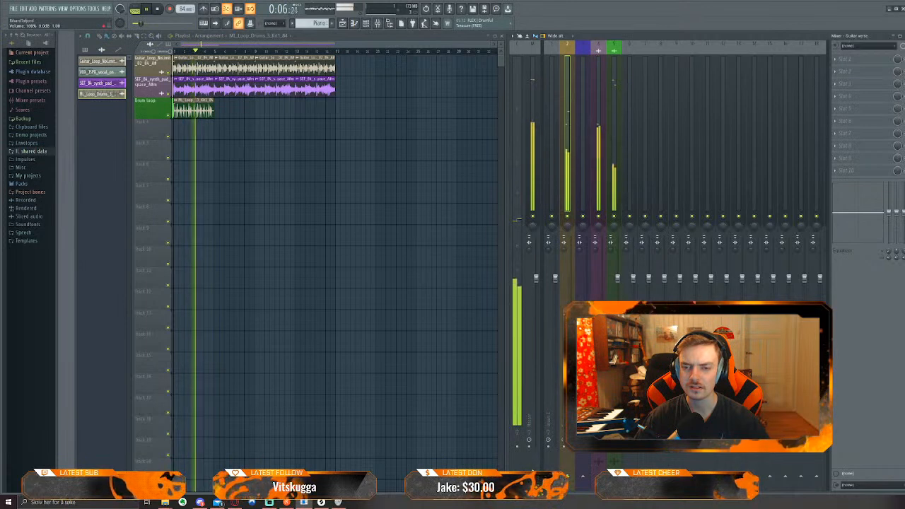
drag(618, 278, 570, 311)
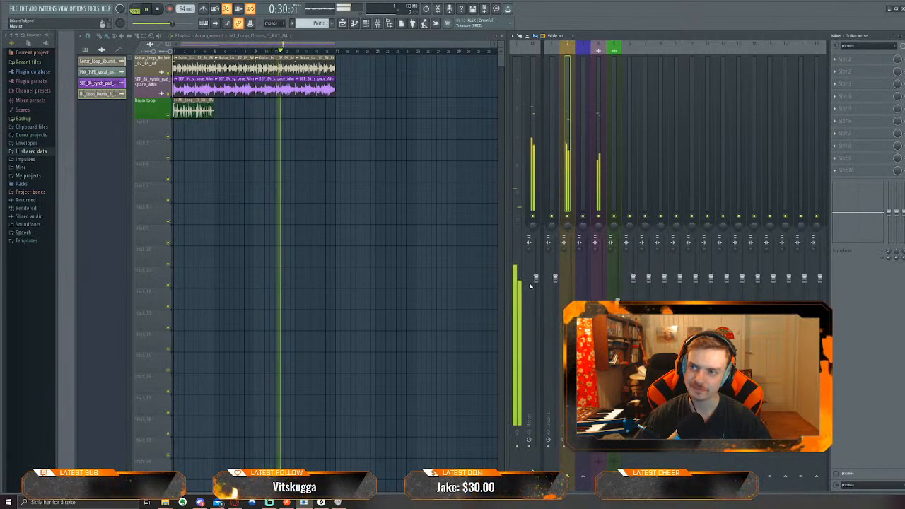
Repeat the drum clip along the Drum loop track up to the end of the guitar and pad loops, and play the arrangement
click(201, 127)
right_click(201, 124)
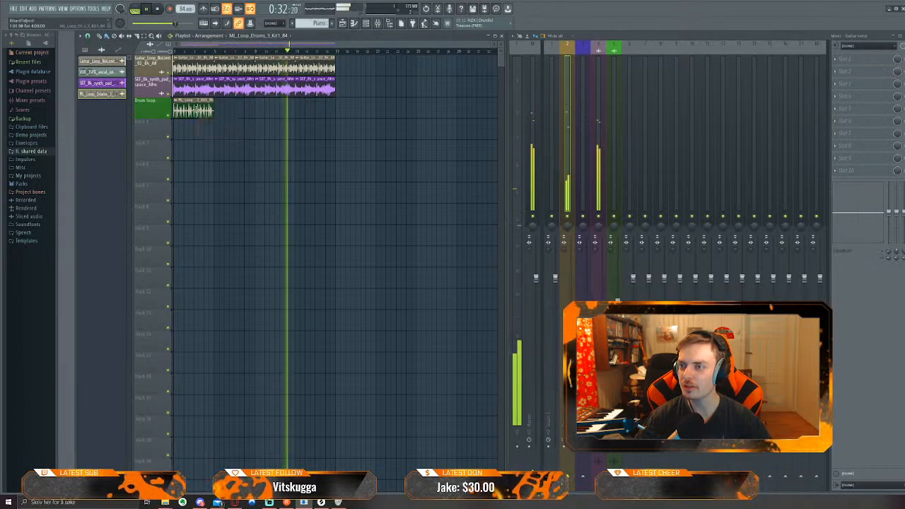
drag(217, 112, 308, 108)
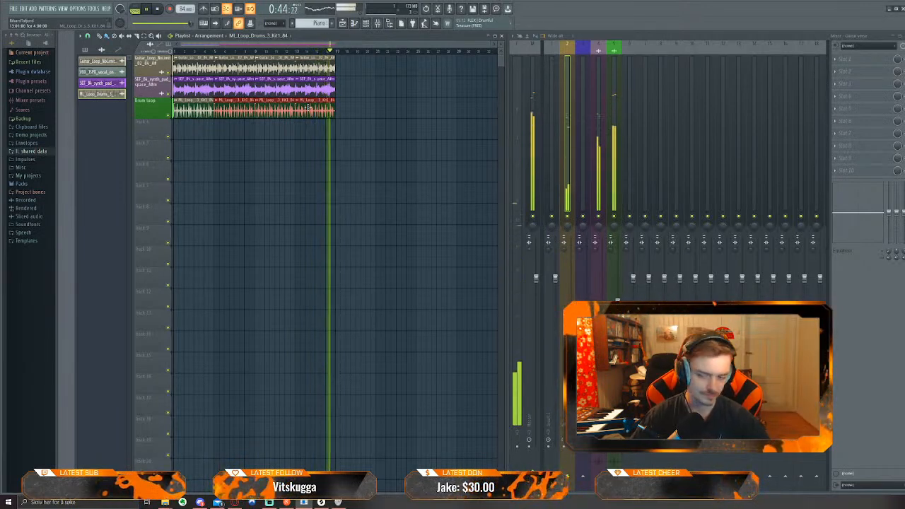
key(space)
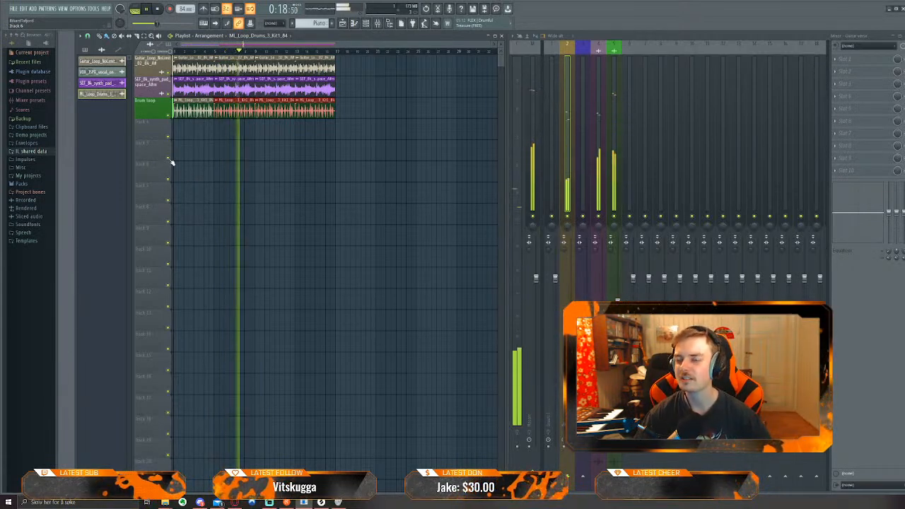
key(space)
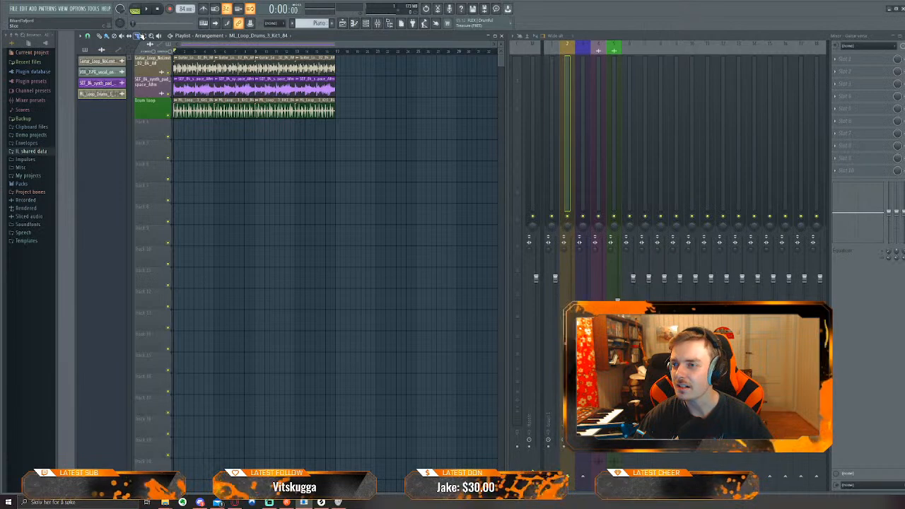
Cut short gaps into the drum loop at the end of its first clip and in bar 6 of its second, and play the result
key(space)
scroll(198, 135, up, 3)
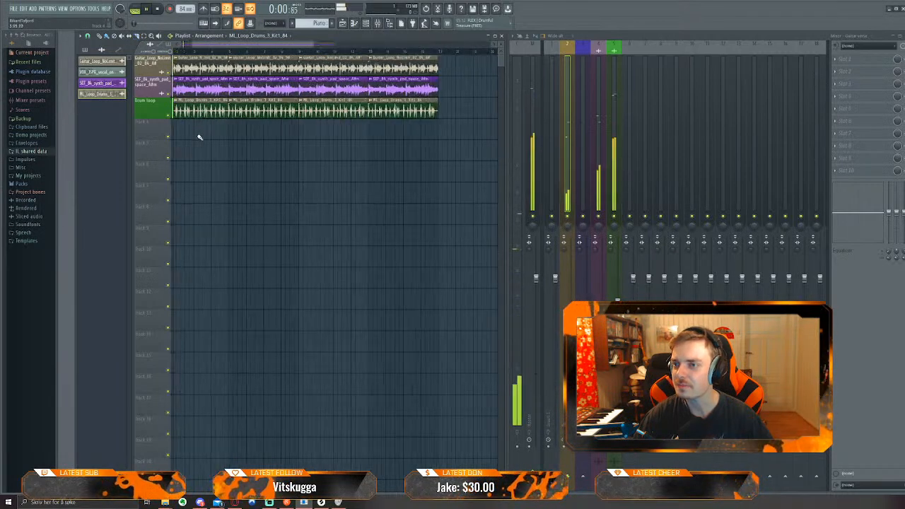
right_click(243, 111)
scroll(240, 143, down, 3)
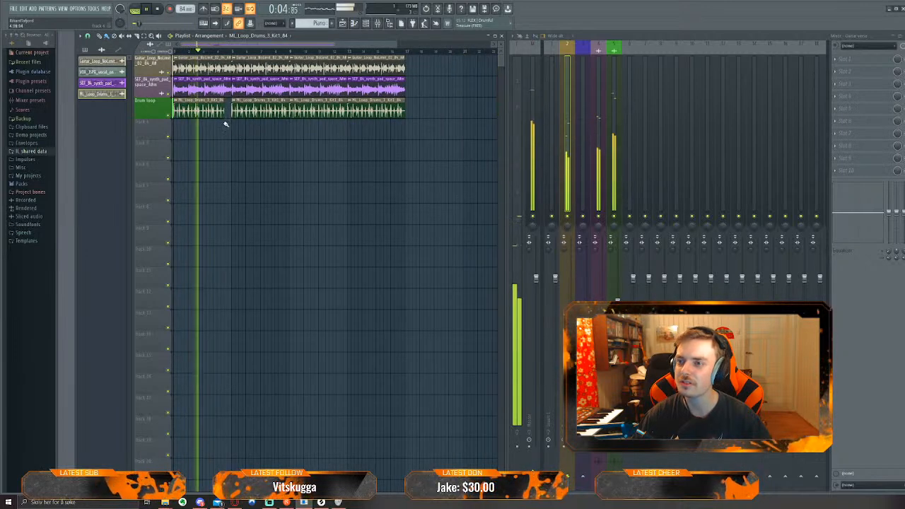
scroll(225, 120, up, 2)
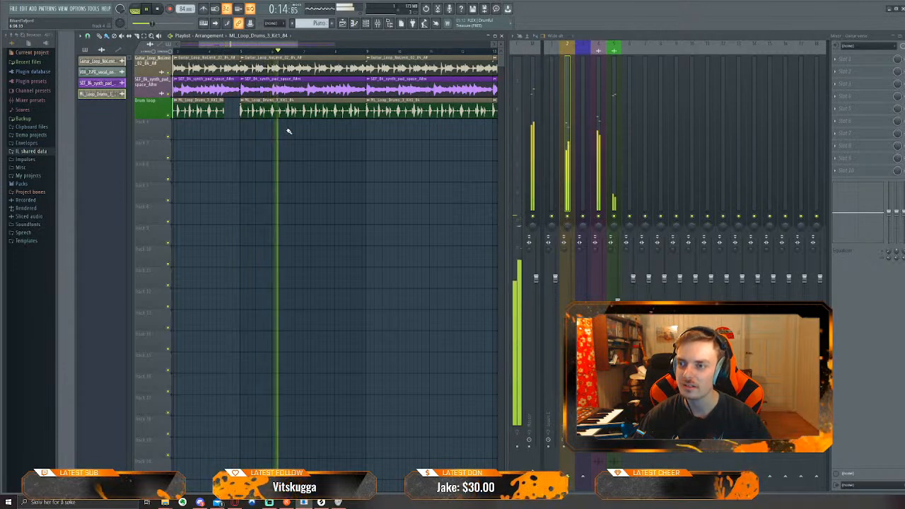
key(space)
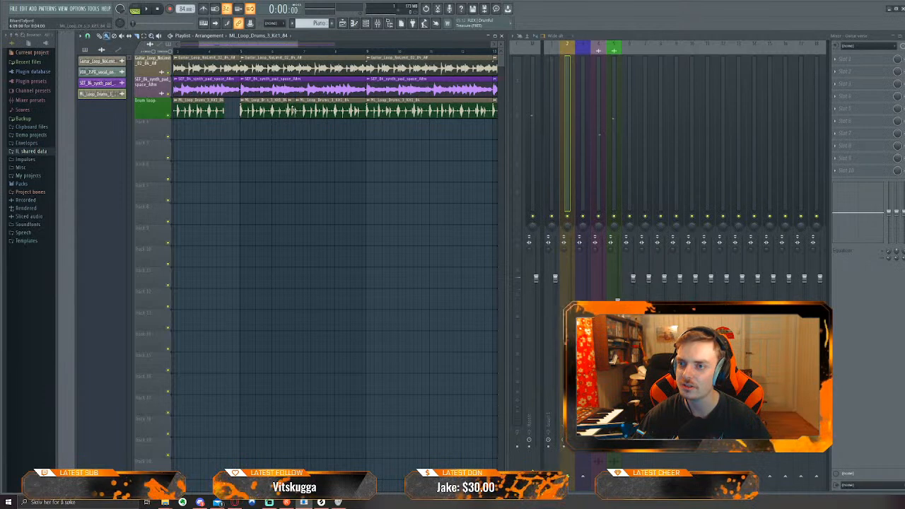
key(space)
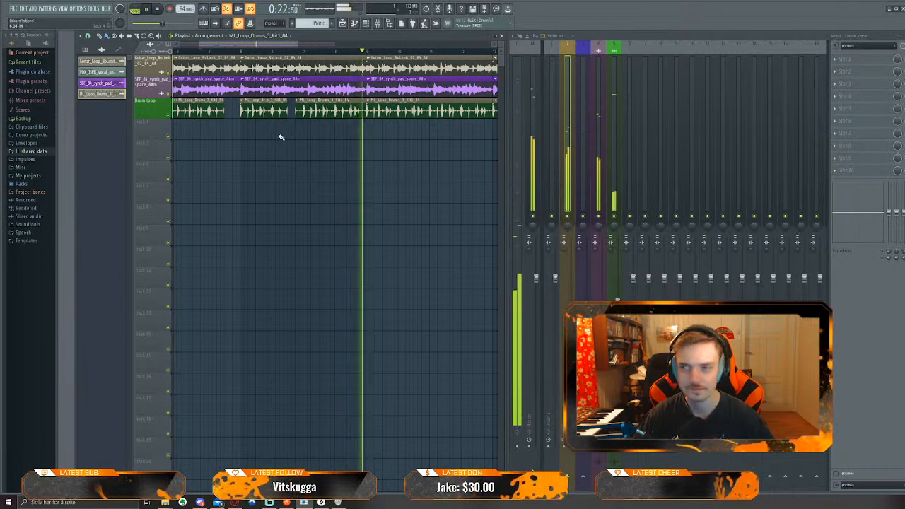
Play the whole arrangement to hear the drum breaks, glance at the Splice sample list, and stop playback
scroll(294, 149, down, 1)
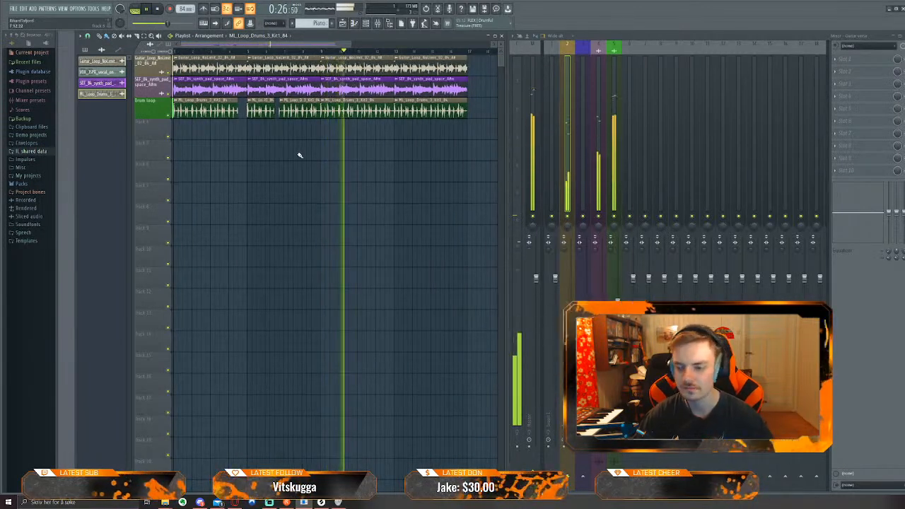
key(space)
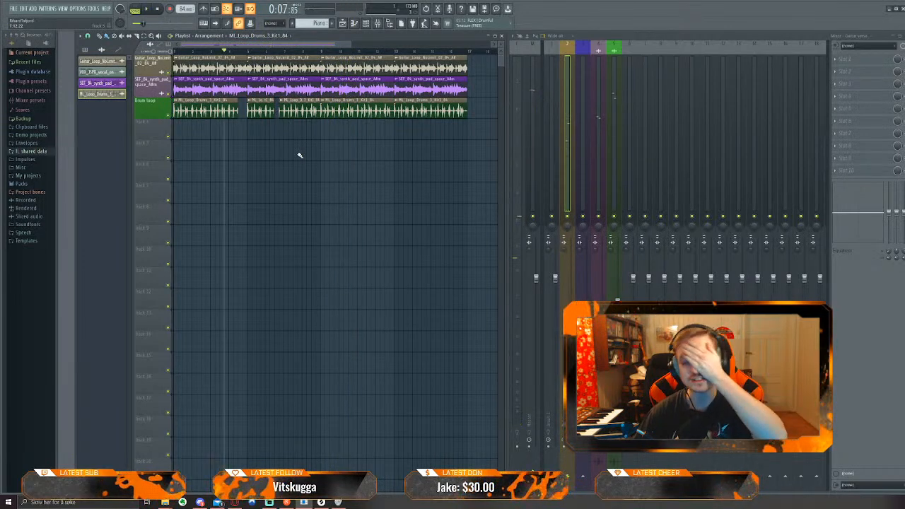
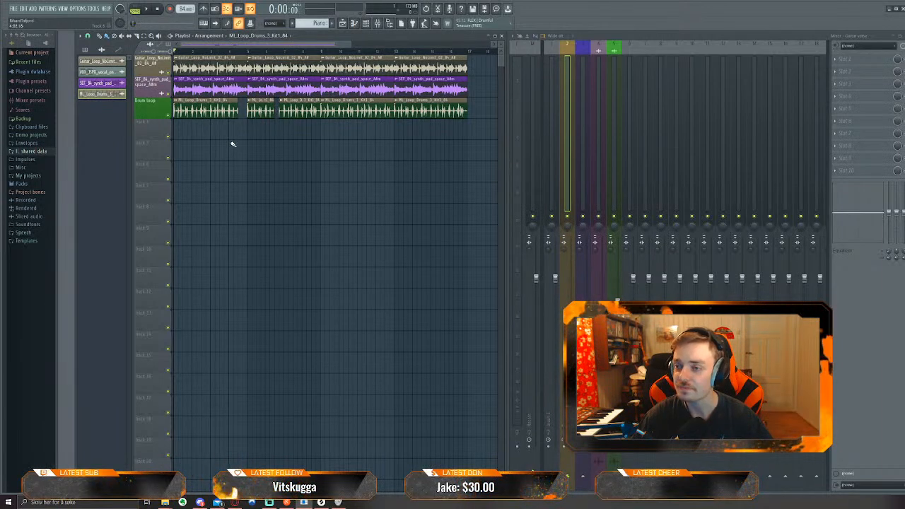
key(space)
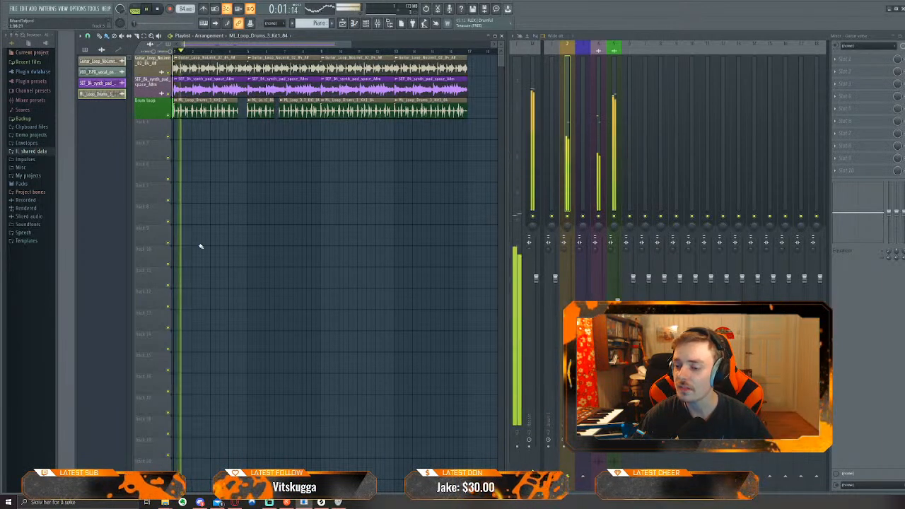
click(200, 502)
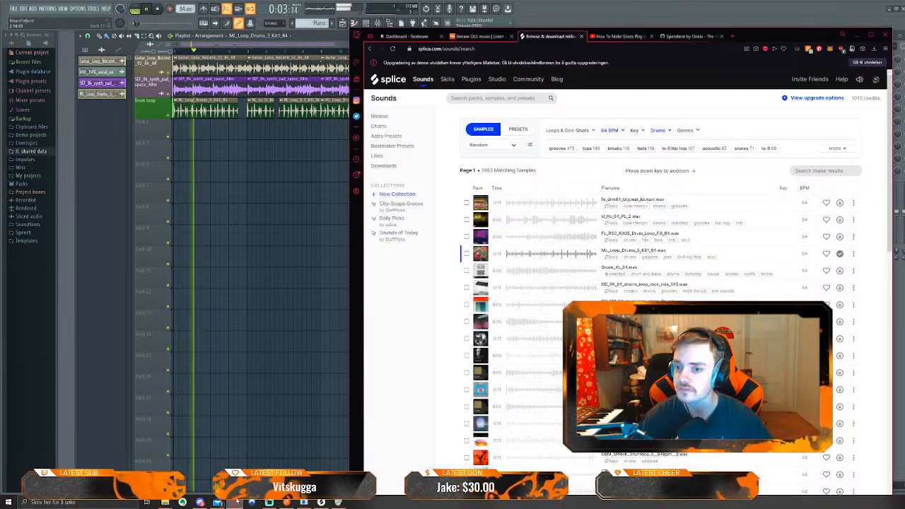
click(269, 212)
key(space)
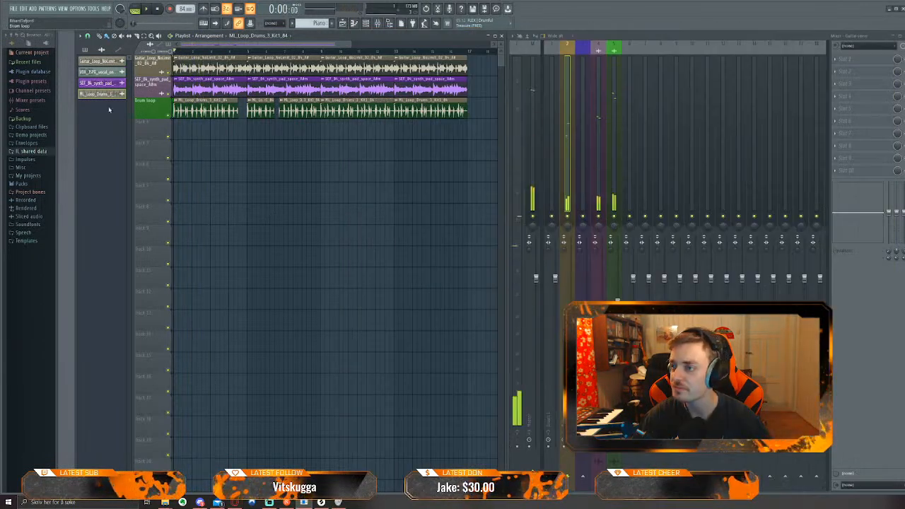
Add an OCTANE instrument to the project and place its window over the playlist
click(32, 8)
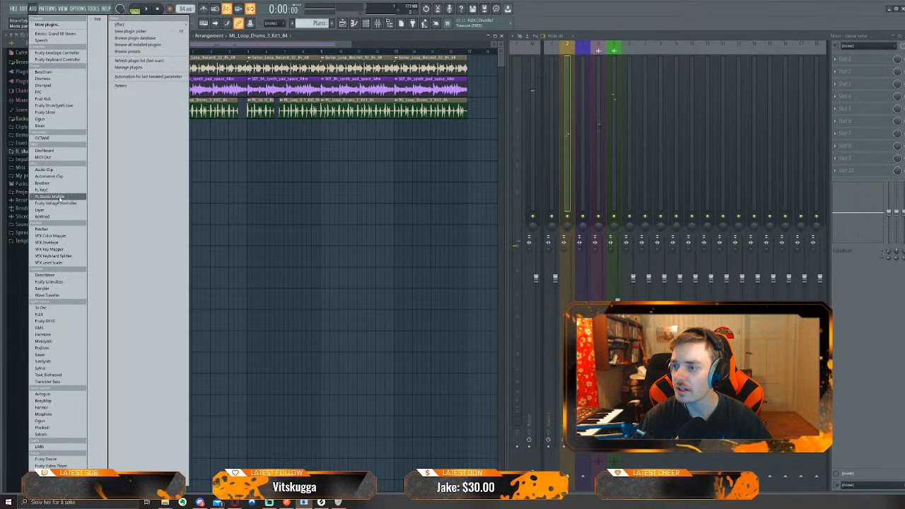
click(58, 139)
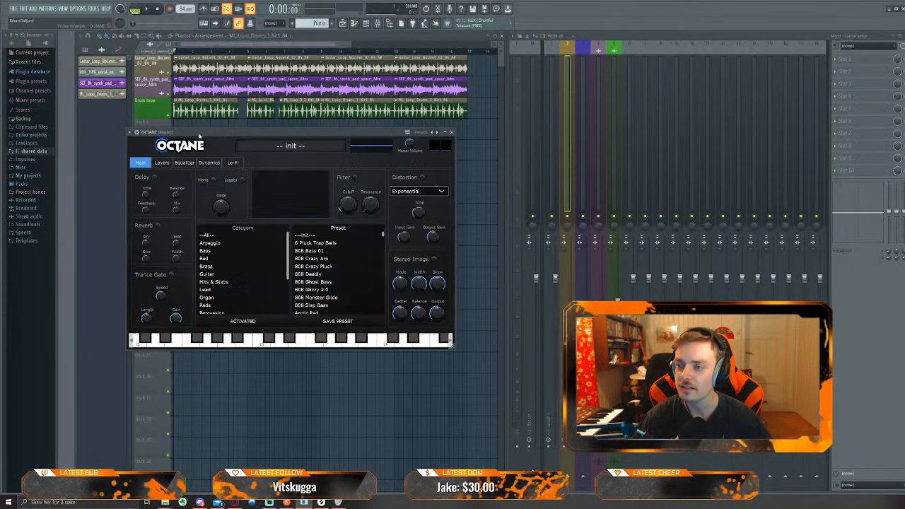
drag(200, 135, 360, 152)
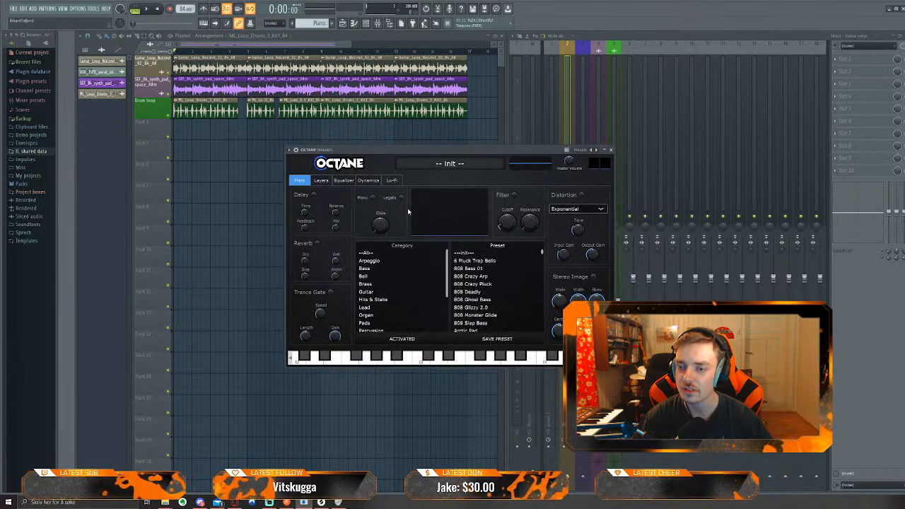
drag(493, 152, 469, 143)
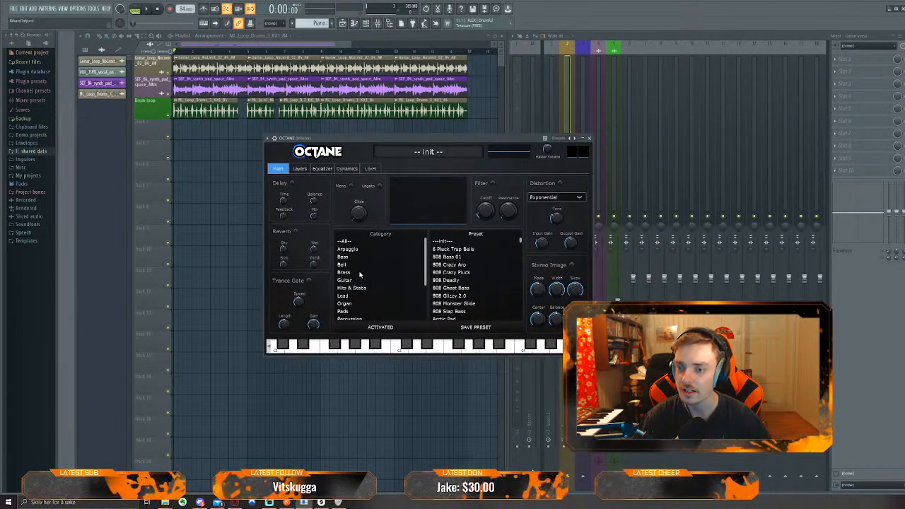
Filter OCTANE's presets to Bass and try 808 Ghost Bass, 808 Glizzy 2.0, 808 Slap Bass and Deadly Therapy 808 Pluck
scroll(360, 274, down, 1)
scroll(360, 274, up, 1)
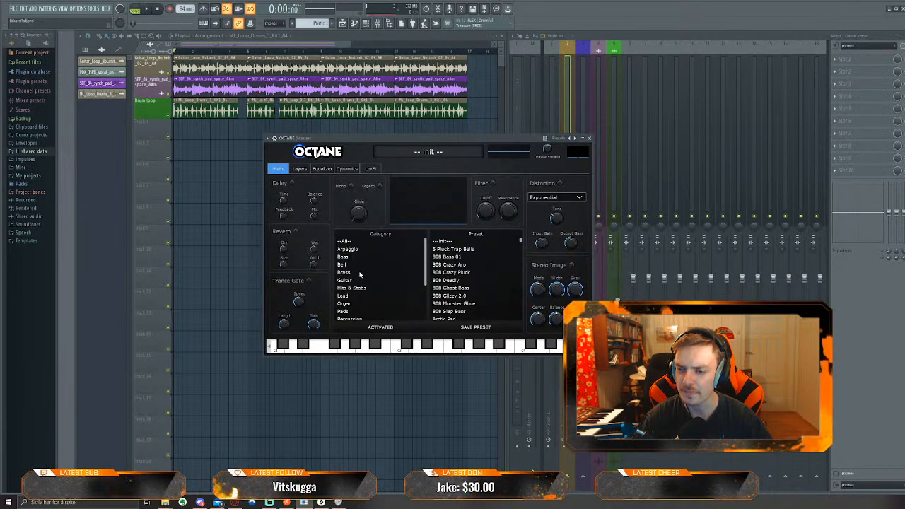
click(360, 260)
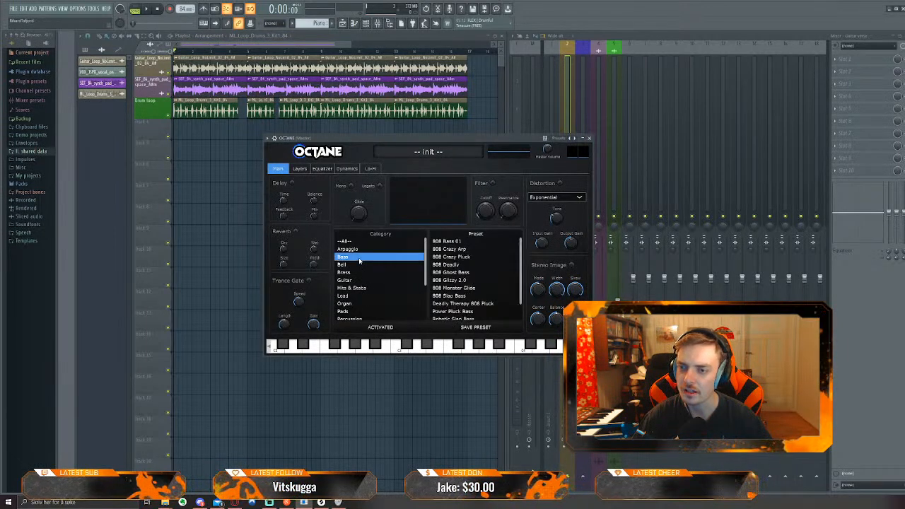
click(456, 272)
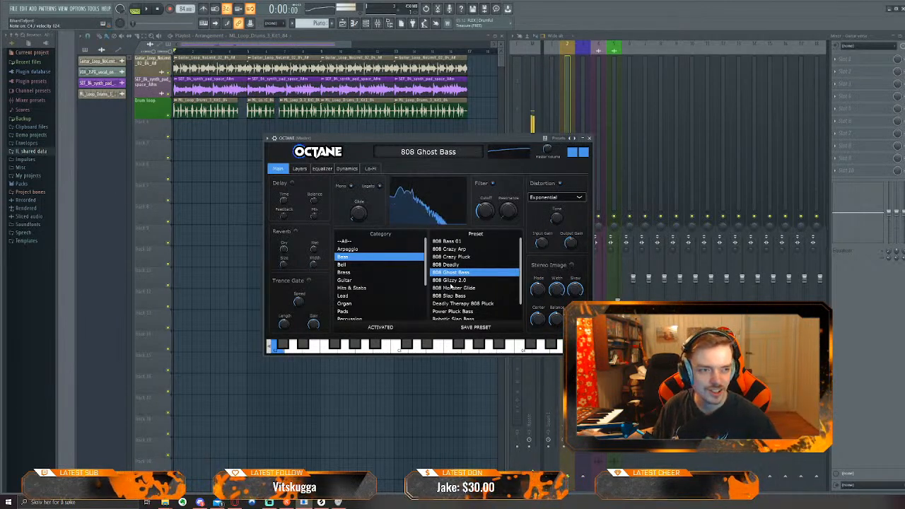
key(Down)
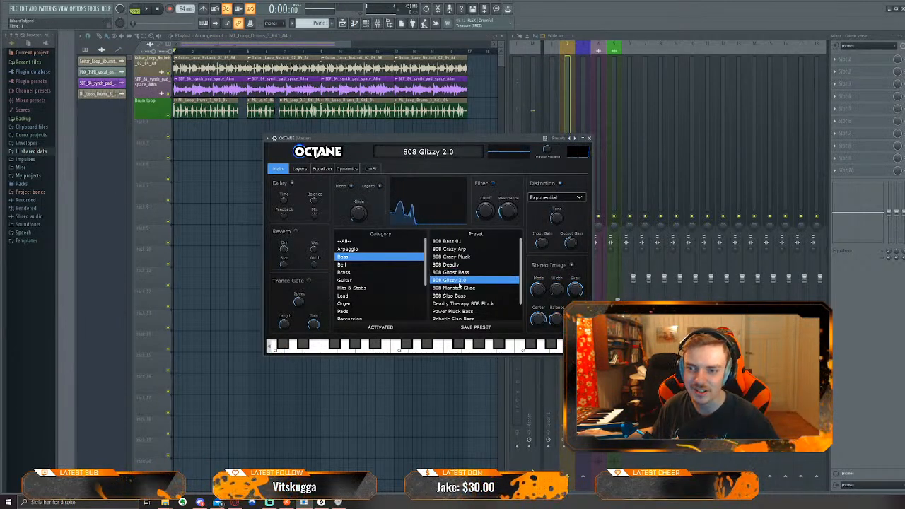
click(463, 296)
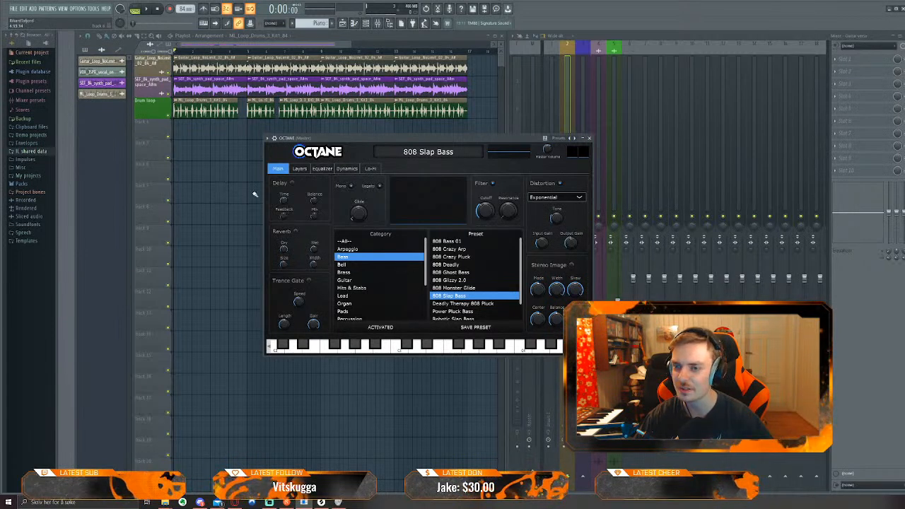
click(452, 304)
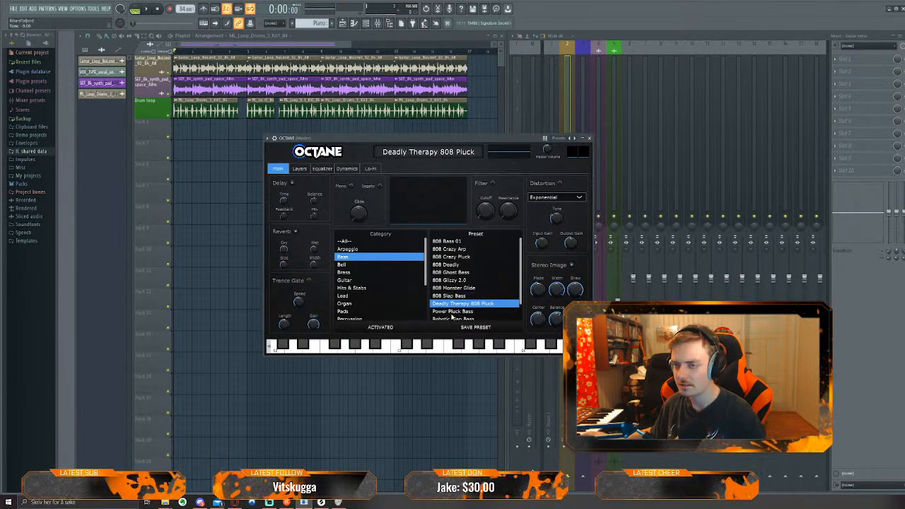
Move OCTANE clear of the playlist, select the full length of the arrangement for looping, and play it
drag(425, 140, 700, 138)
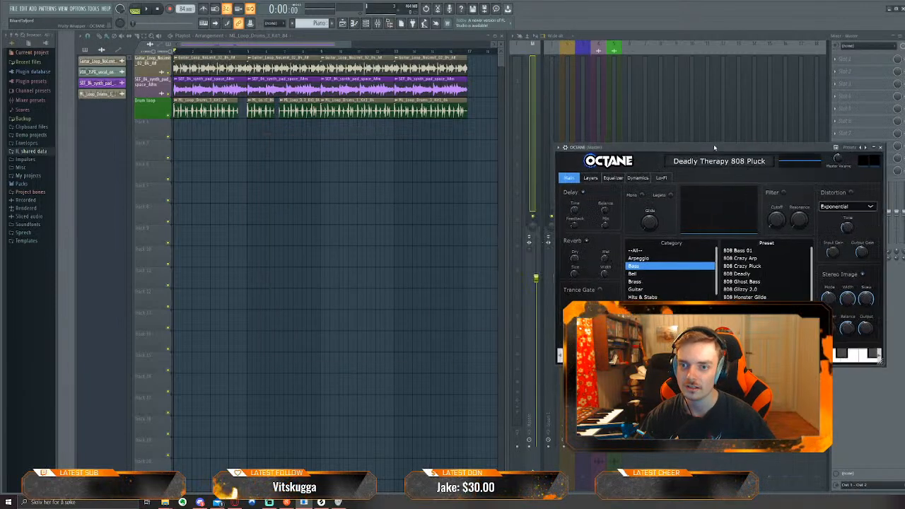
drag(466, 54, 155, 69)
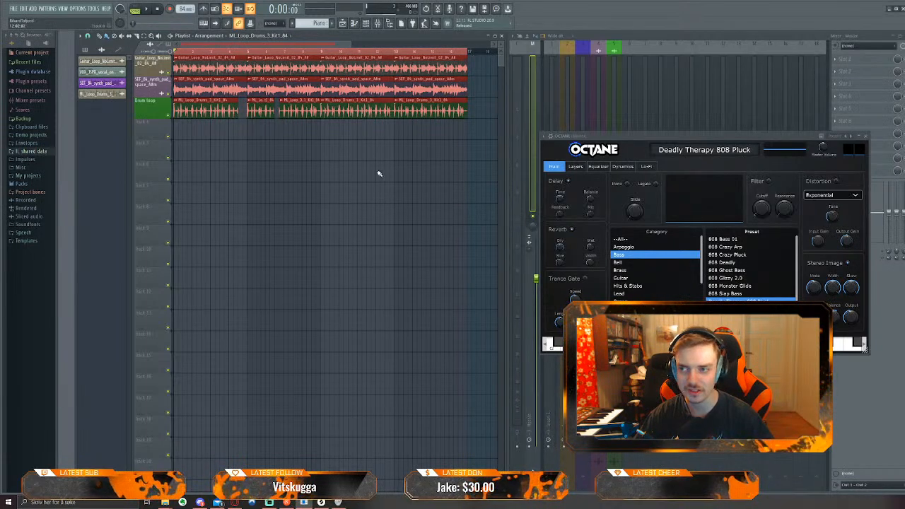
key(space)
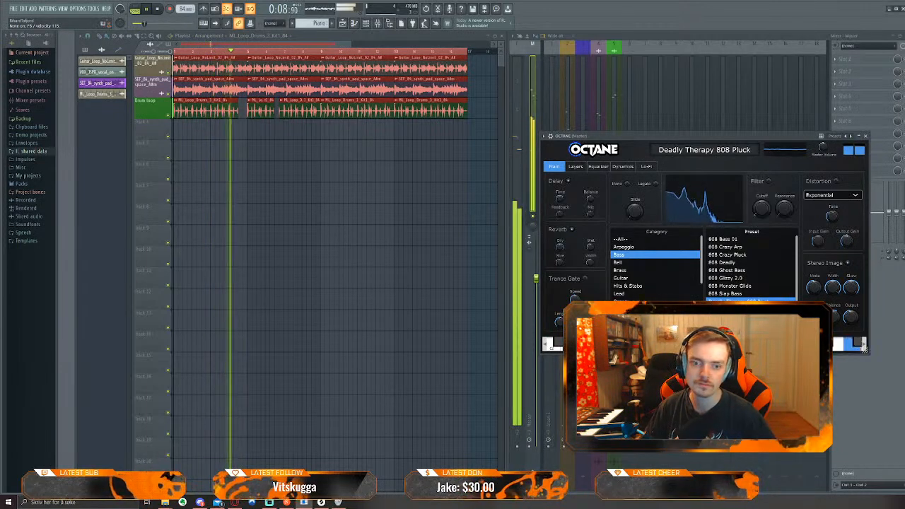
Load the Power Pluck Bass preset and adjust the loops' mixer volume while the arrangement plays
click(742, 323)
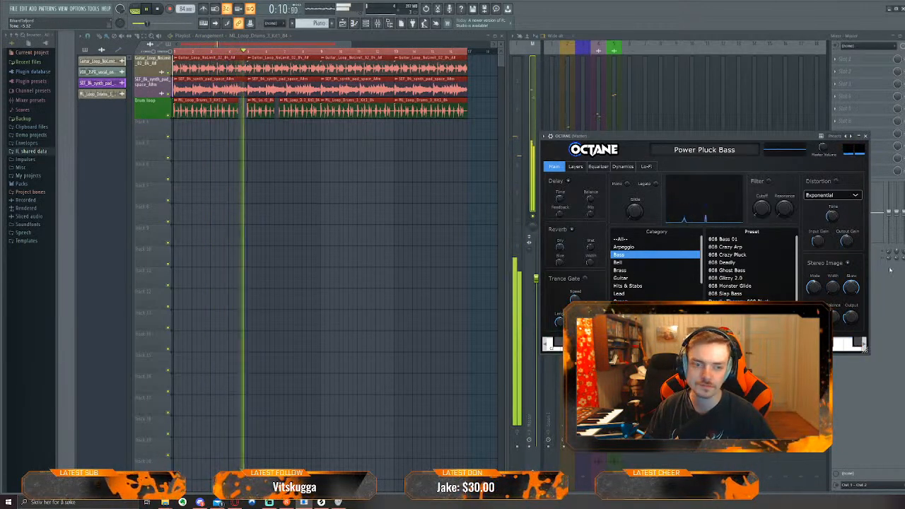
drag(770, 138, 407, 166)
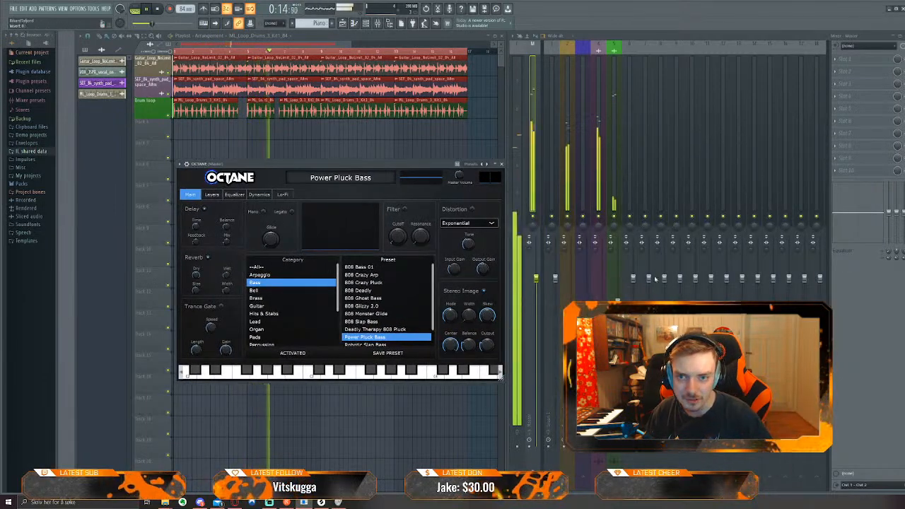
drag(616, 302, 567, 324)
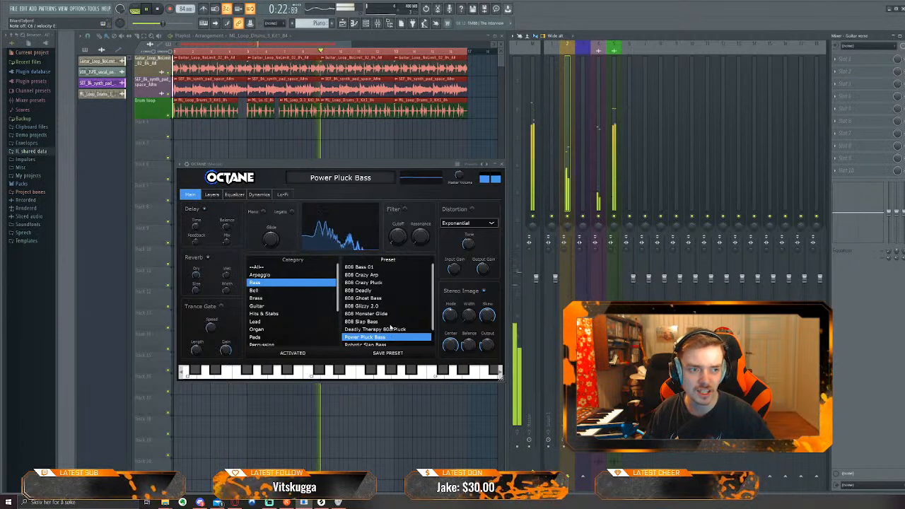
Audition the Robotic Slap Bass, TX Pluck Bass and YC Deadly 808 presets over the loop, lowering the master volume
scroll(344, 327, down, 1)
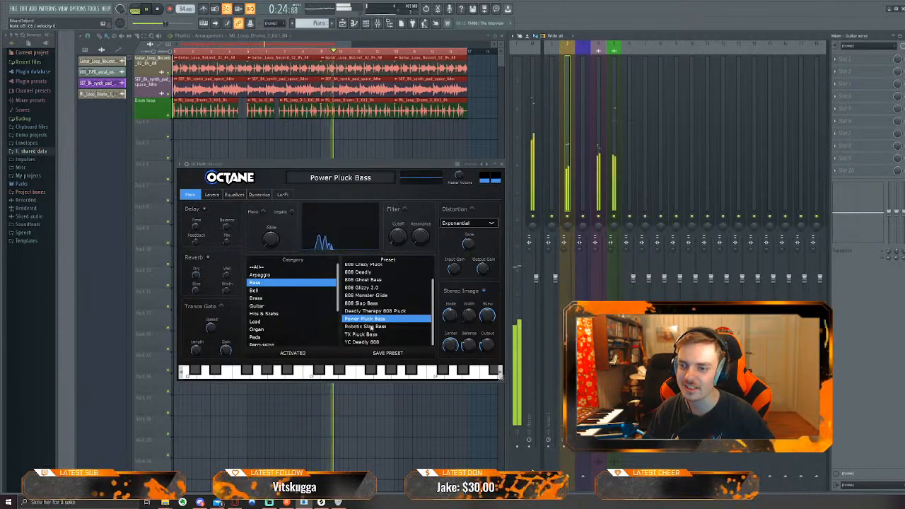
click(368, 326)
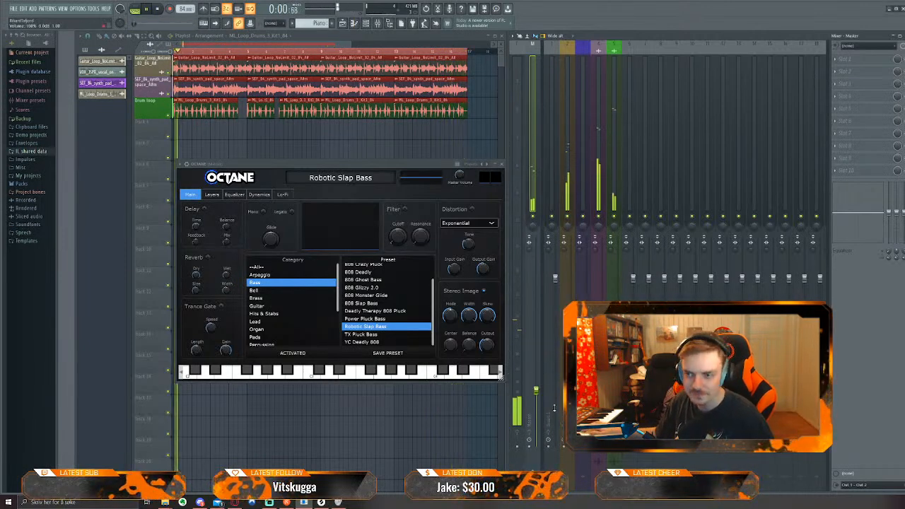
click(399, 379)
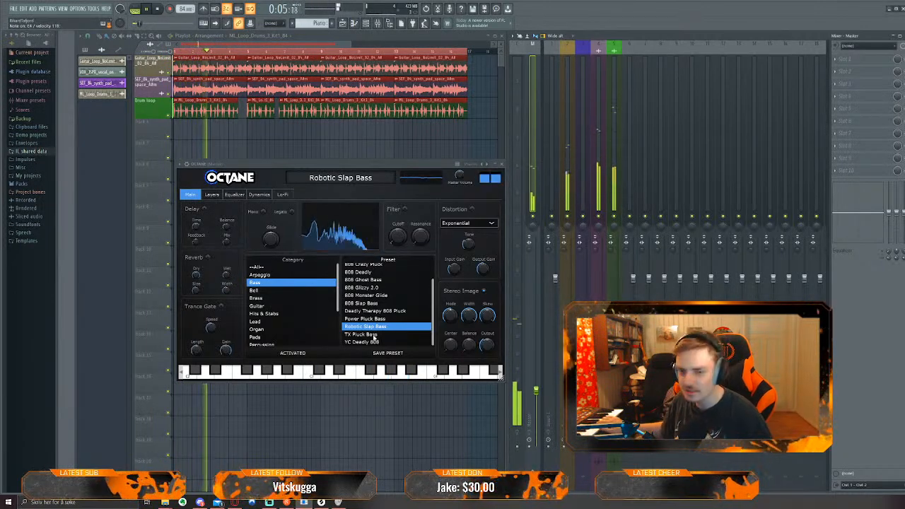
click(372, 336)
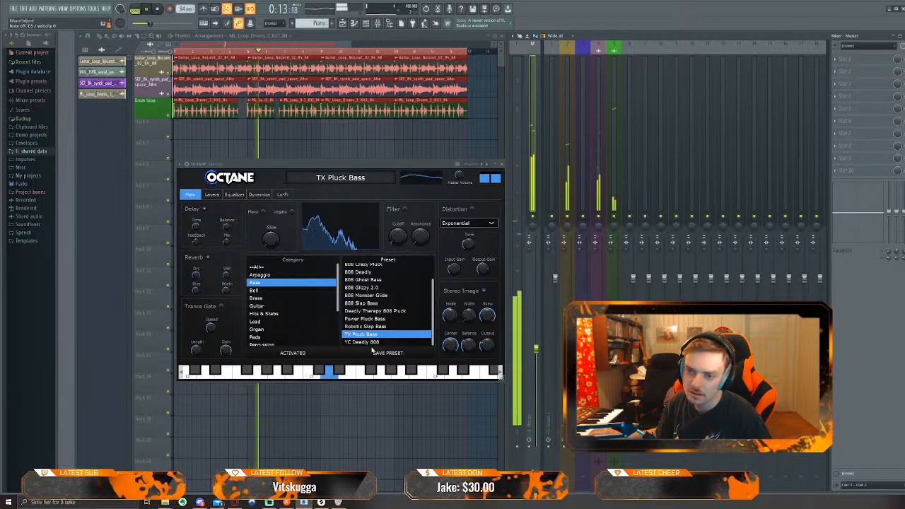
click(374, 343)
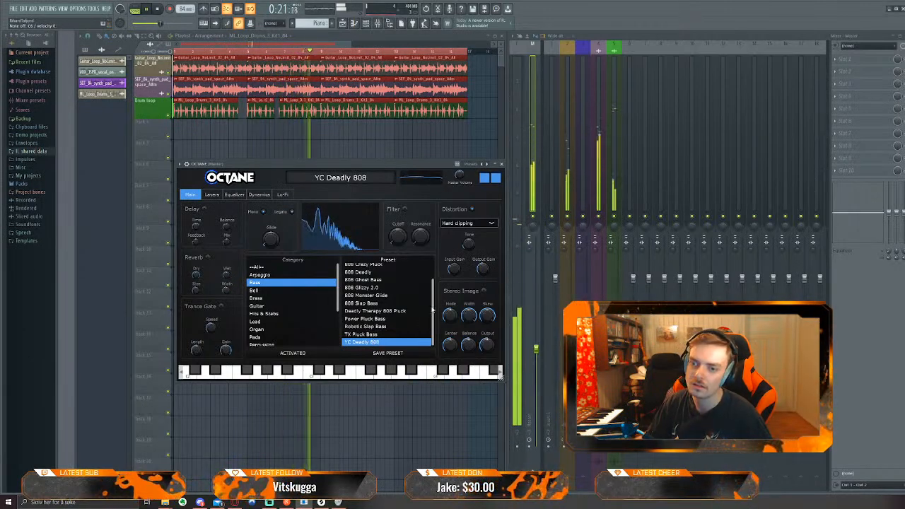
Audition the 808 Bass 01, 808 Crazy Arp, 808 Crazy Pluck and 808 Deadly presets over the playing arrangement
scroll(430, 339, up, 5)
click(367, 267)
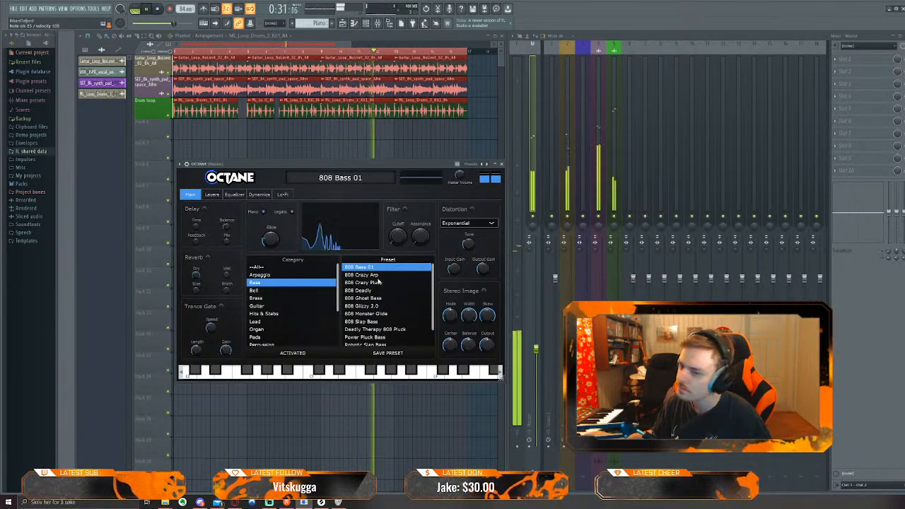
click(377, 276)
click(377, 284)
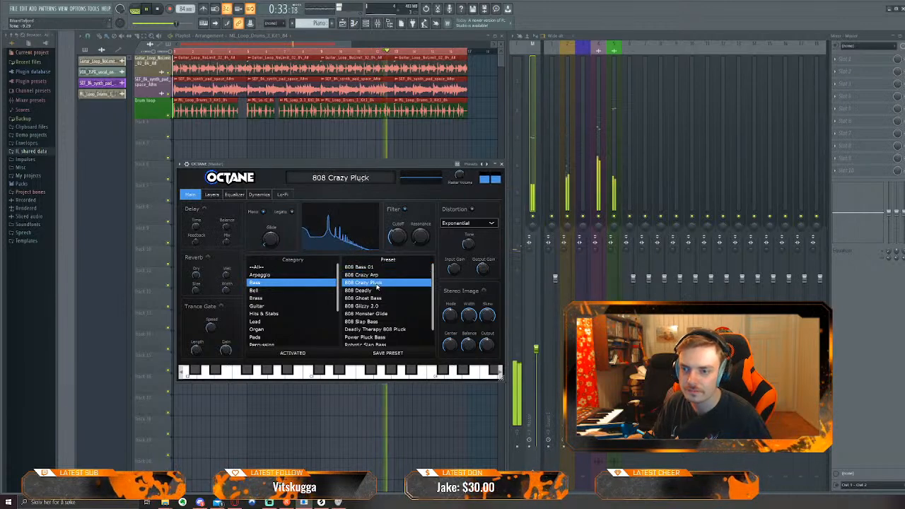
click(373, 290)
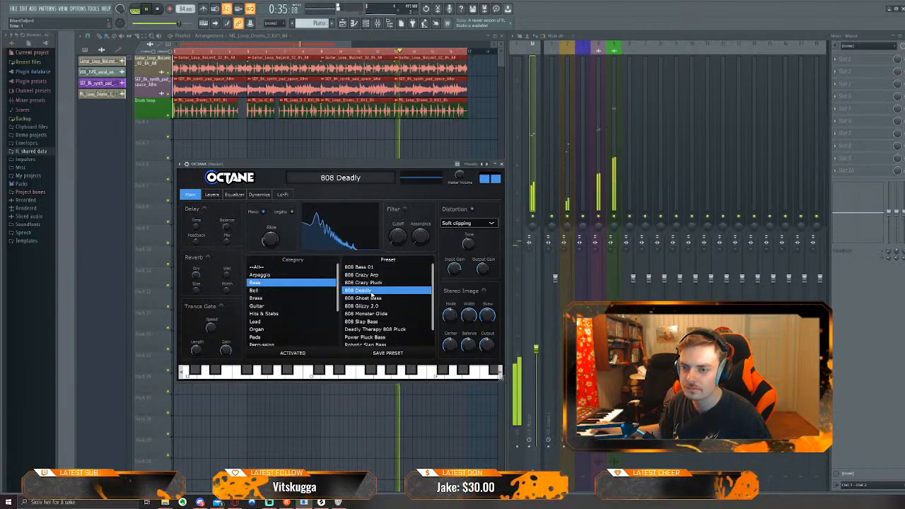
Audition 808 Ghost Bass, 808 Glizzy 2.0, 808 Monster Glide and 808 Slap Bass over the loop, and load Power Pluck Bass
click(376, 299)
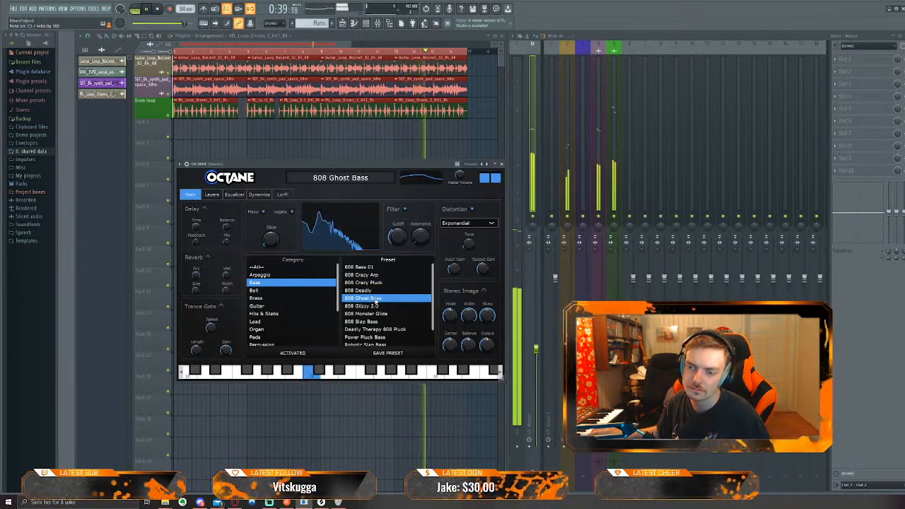
click(376, 306)
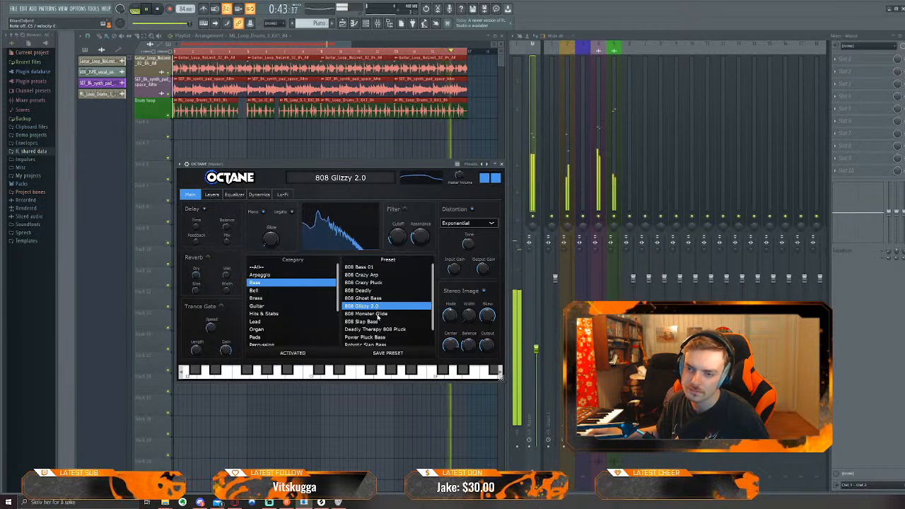
click(377, 314)
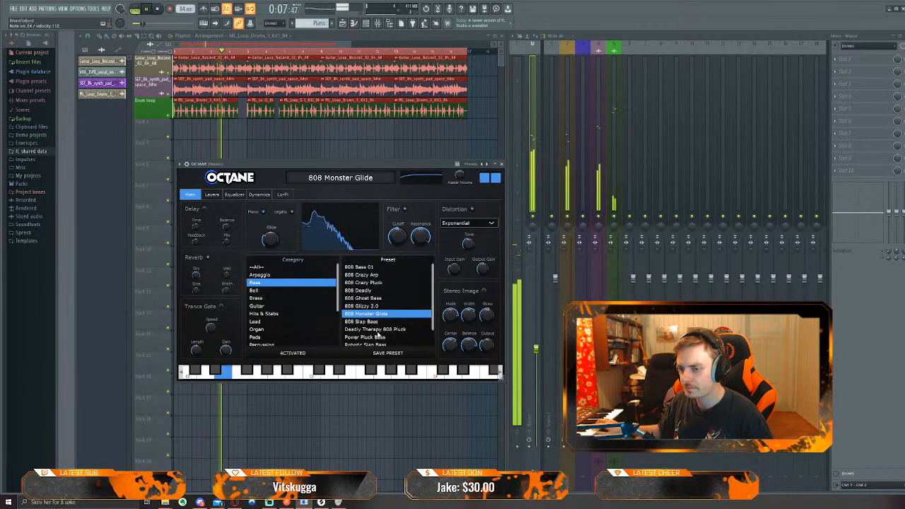
click(396, 322)
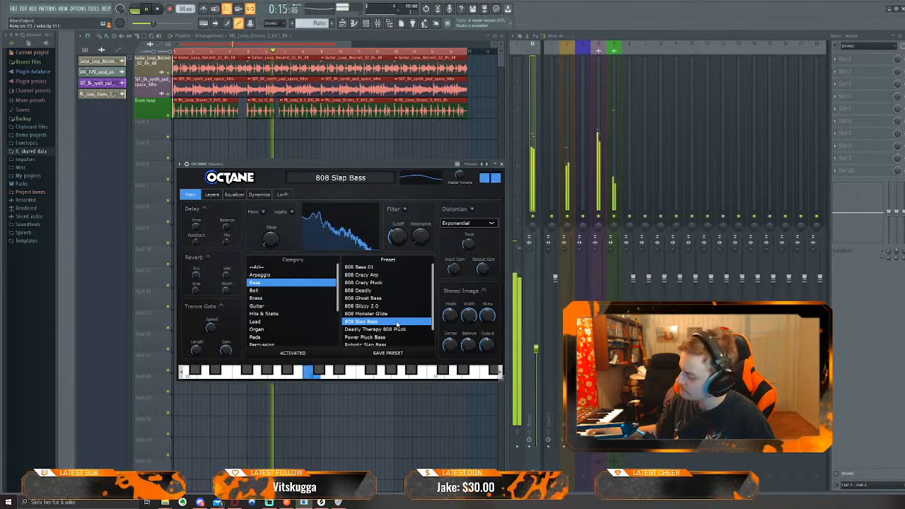
click(388, 337)
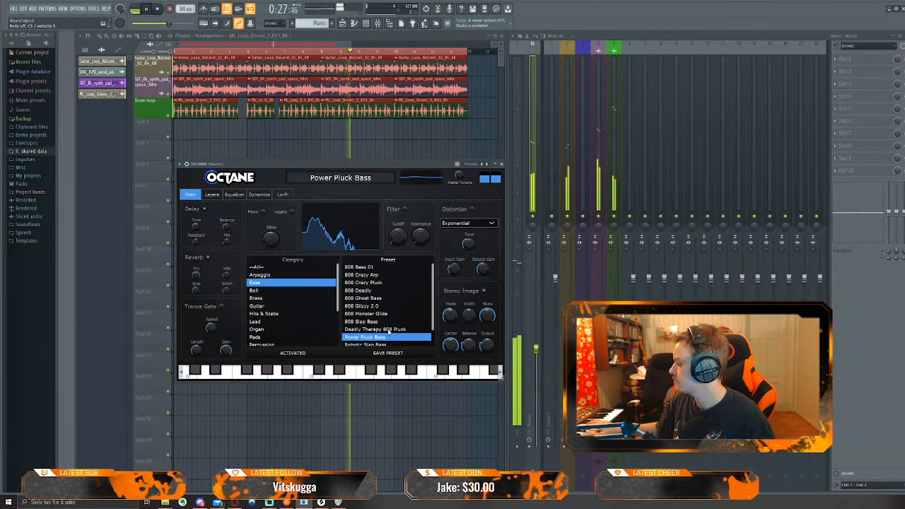
Audition Robotic Slap Bass and TX Pluck Bass over the loop, load YC Deadly 808 and close the OCTANE window
scroll(386, 334, down, 1)
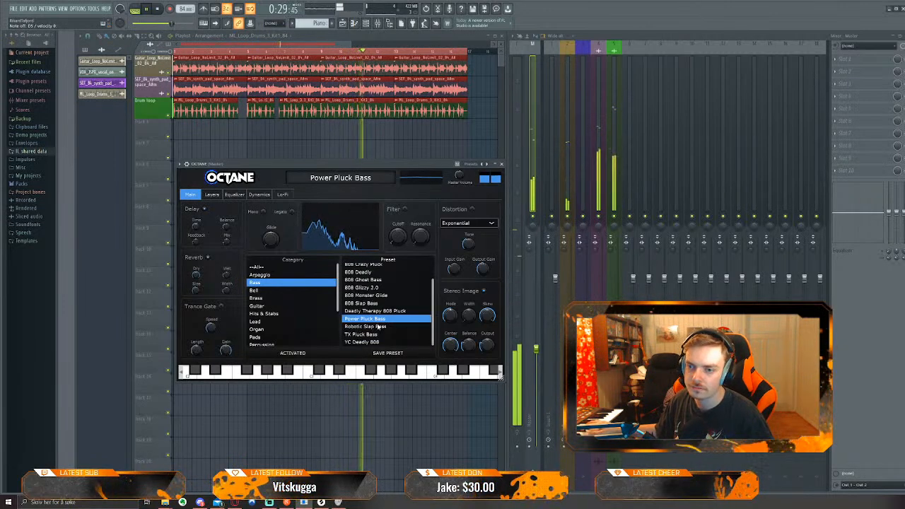
click(380, 328)
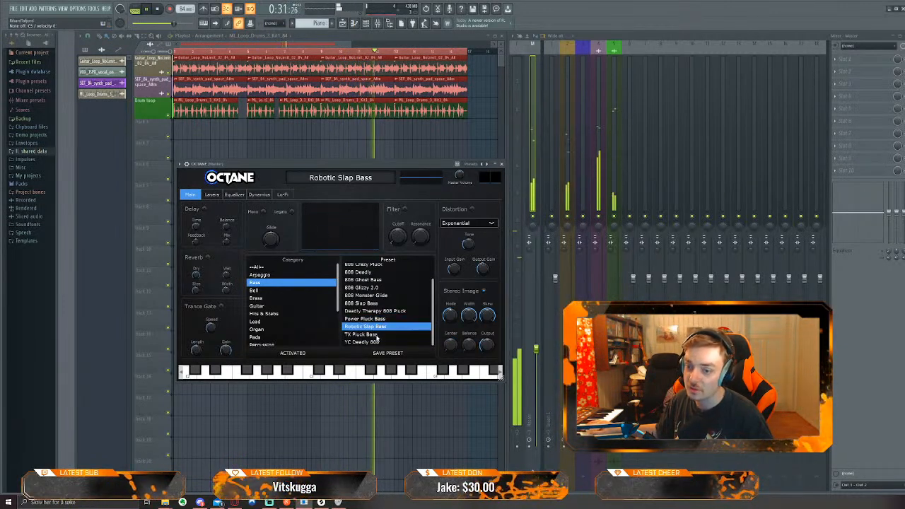
click(376, 335)
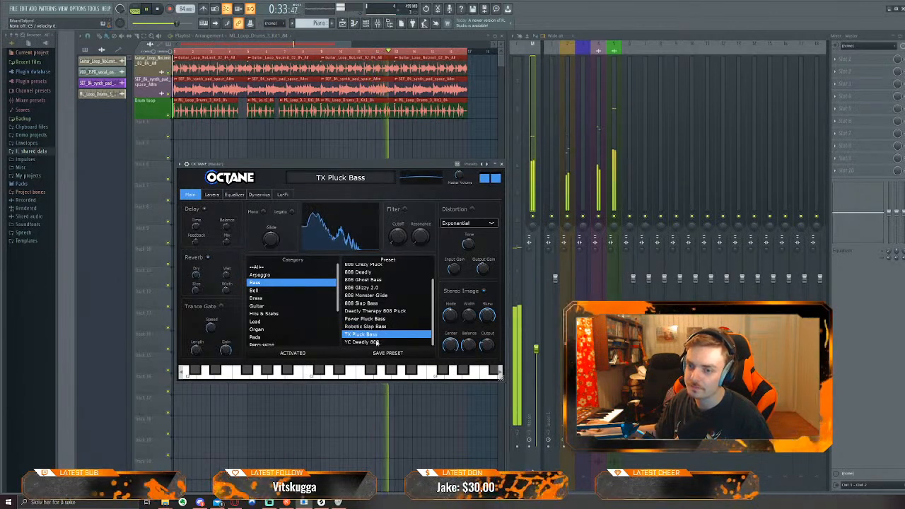
click(377, 342)
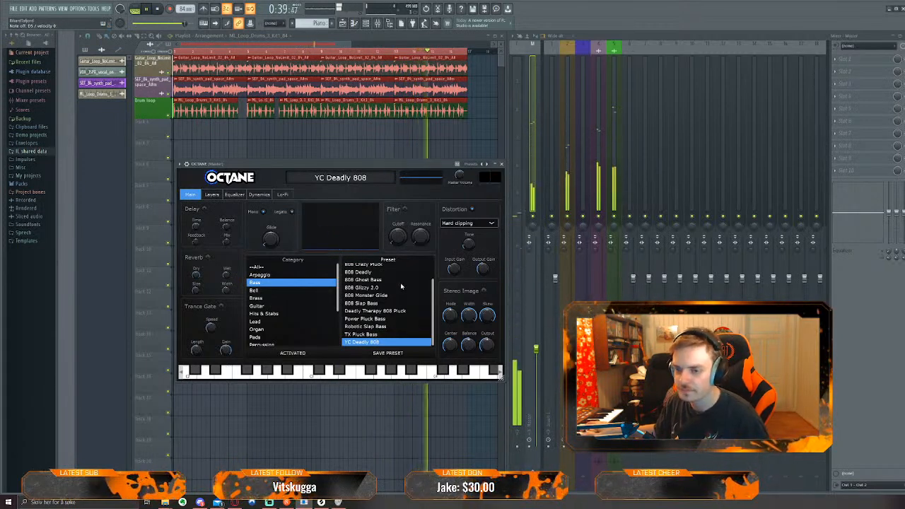
click(502, 164)
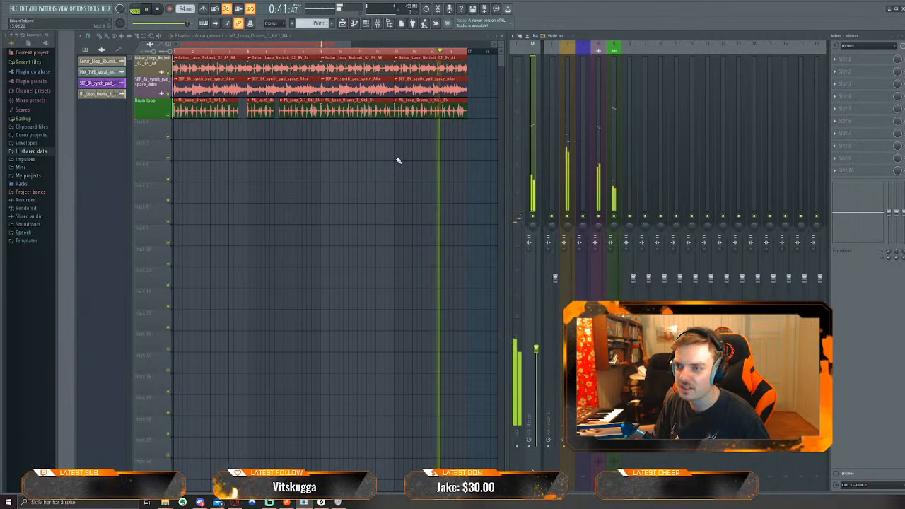
Add a new pattern named Bass in saddle brown, and stop playback with the playlist clips deselected
click(366, 24)
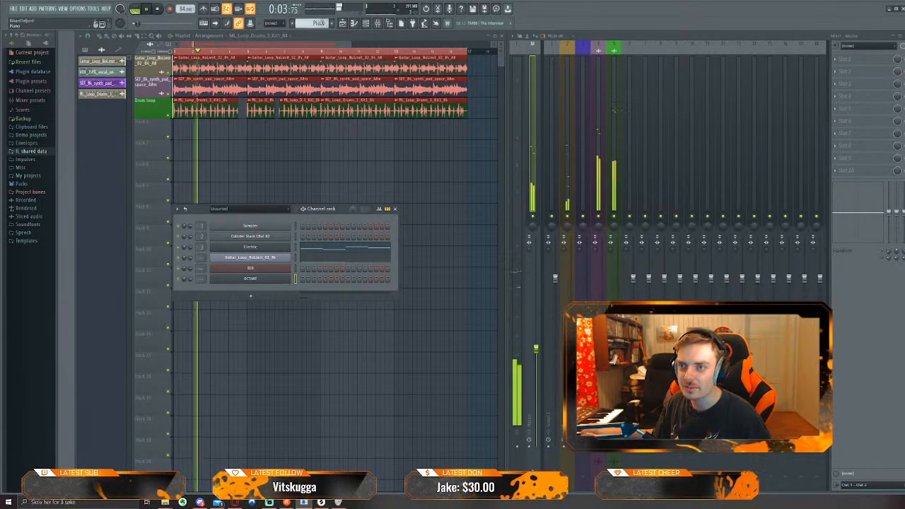
scroll(325, 24, down, 1)
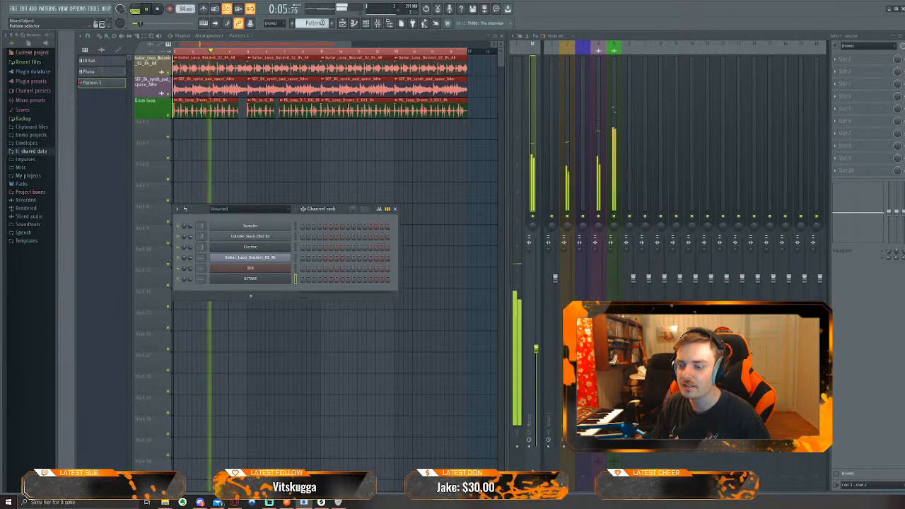
click(326, 24)
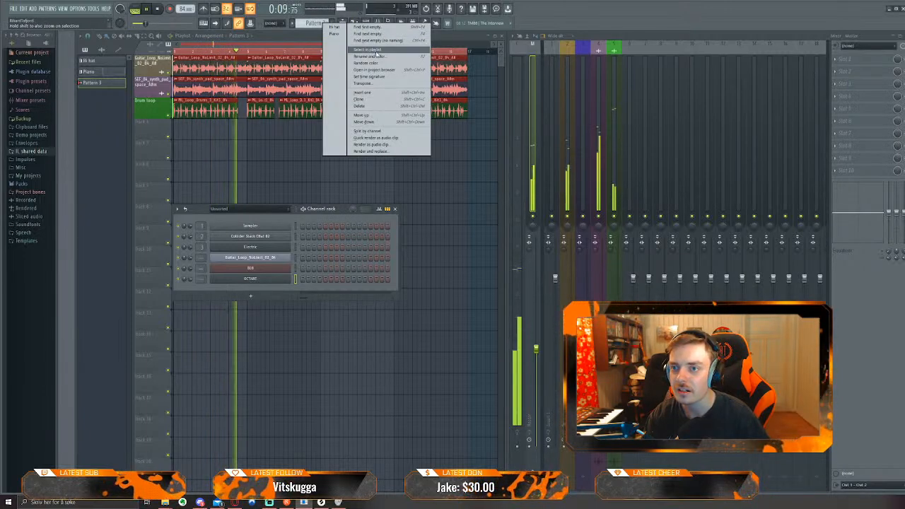
click(379, 57)
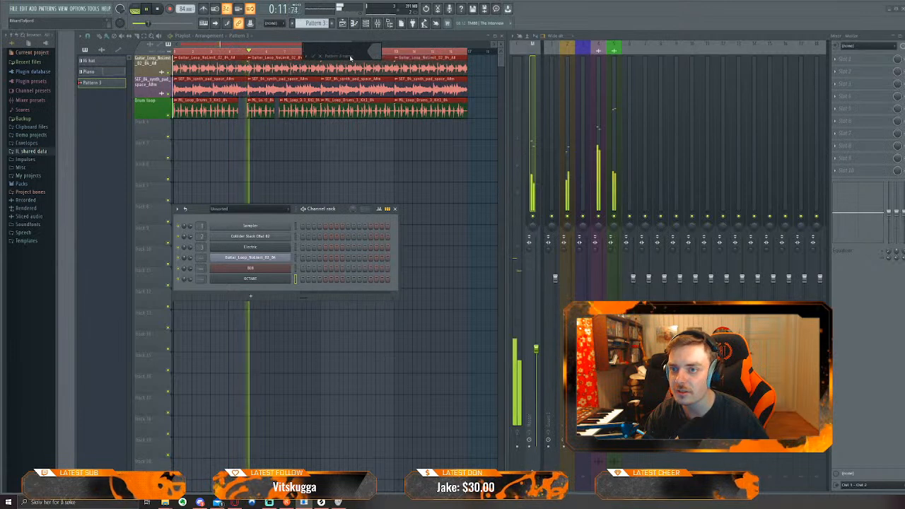
click(373, 53)
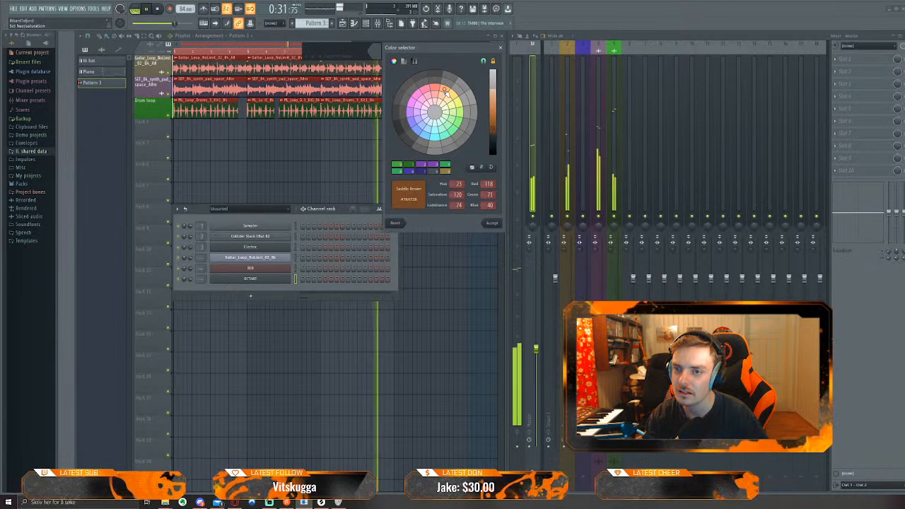
click(492, 223)
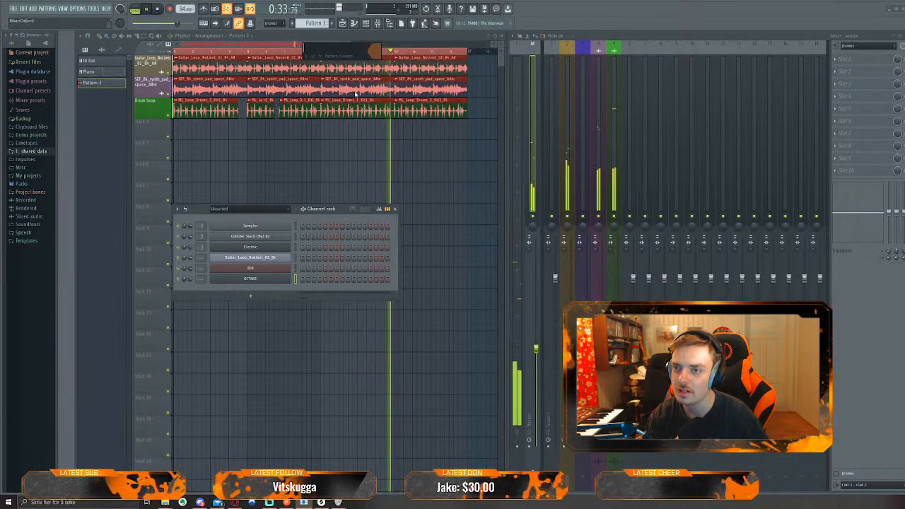
text(Bass)
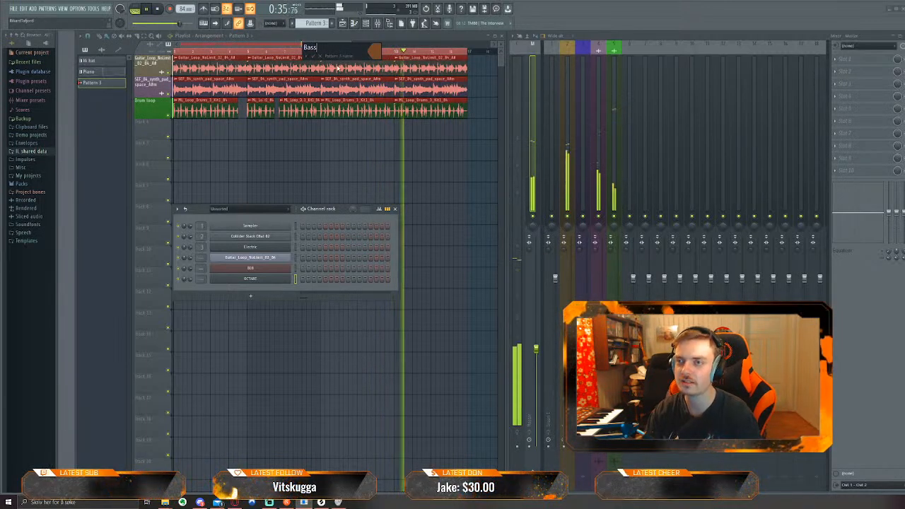
key(Return)
click(257, 163)
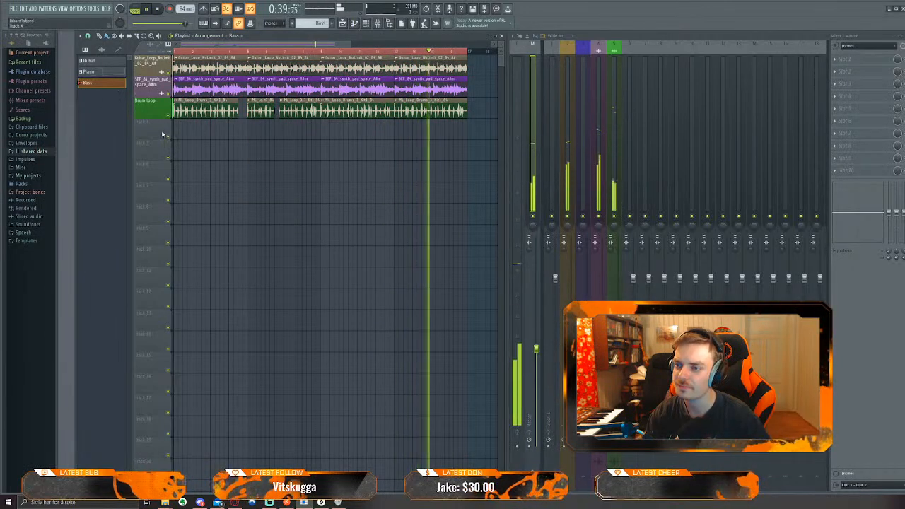
key(space)
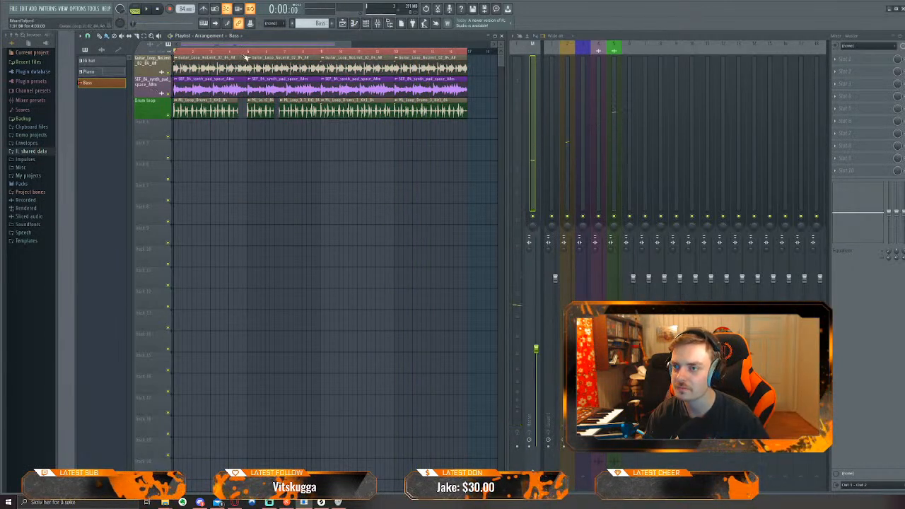
Rename the OCTANE channel Bass and colour it saddle brown to match the pattern
click(366, 23)
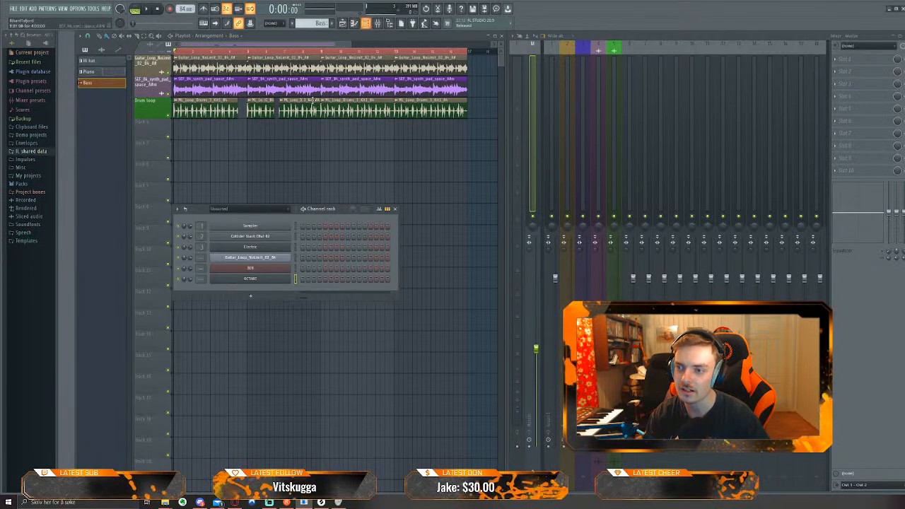
right_click(262, 281)
click(320, 296)
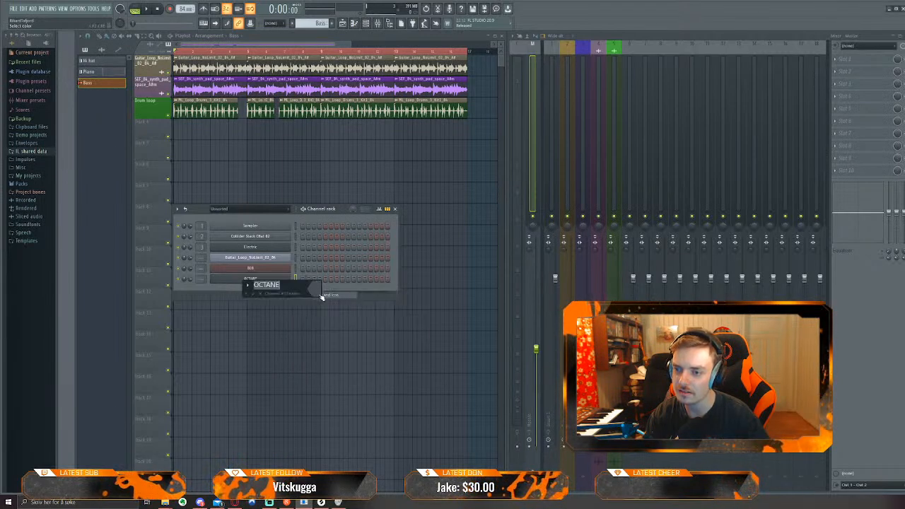
text(Bass)
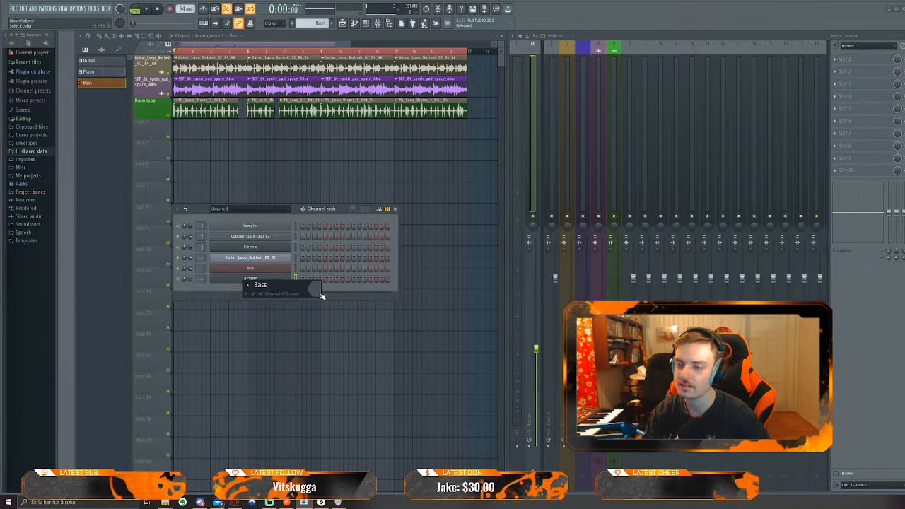
click(322, 296)
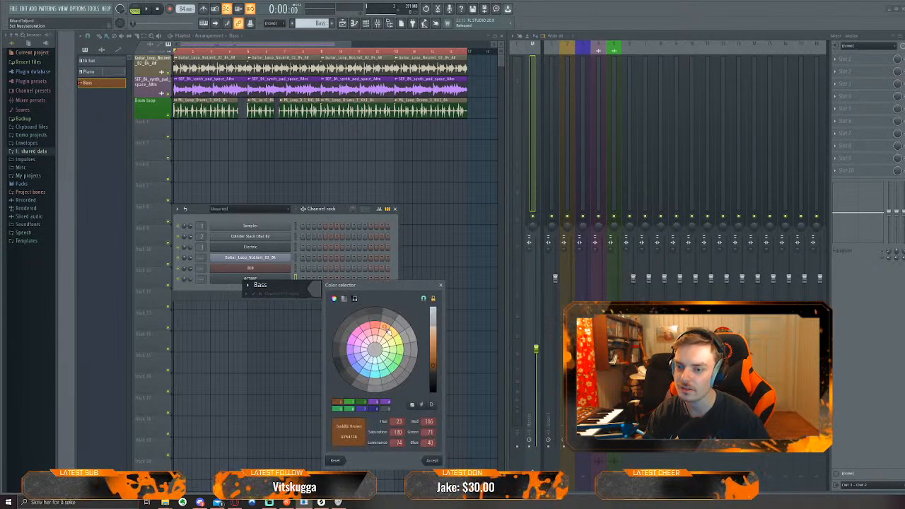
click(432, 460)
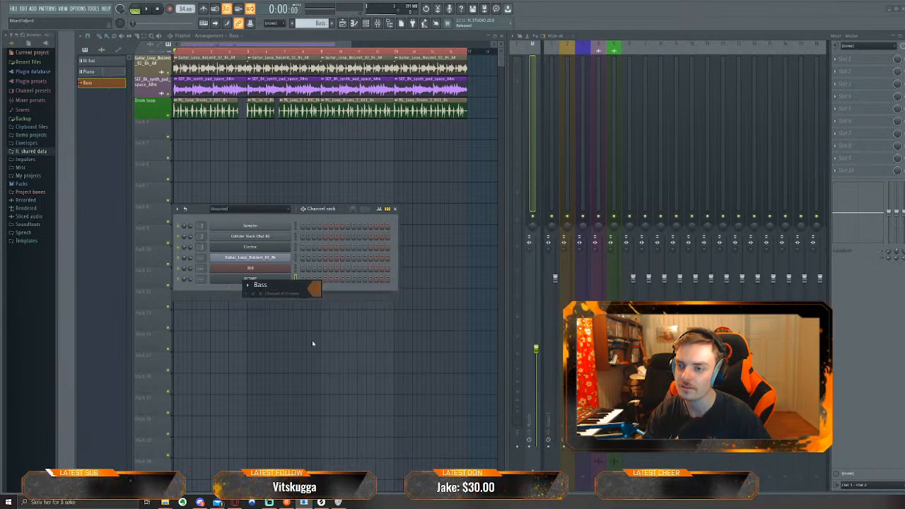
click(254, 294)
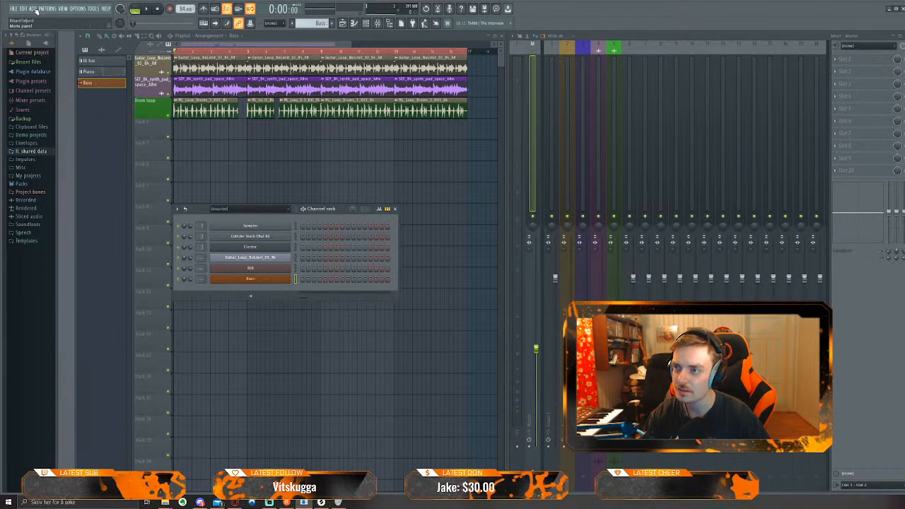
click(251, 297)
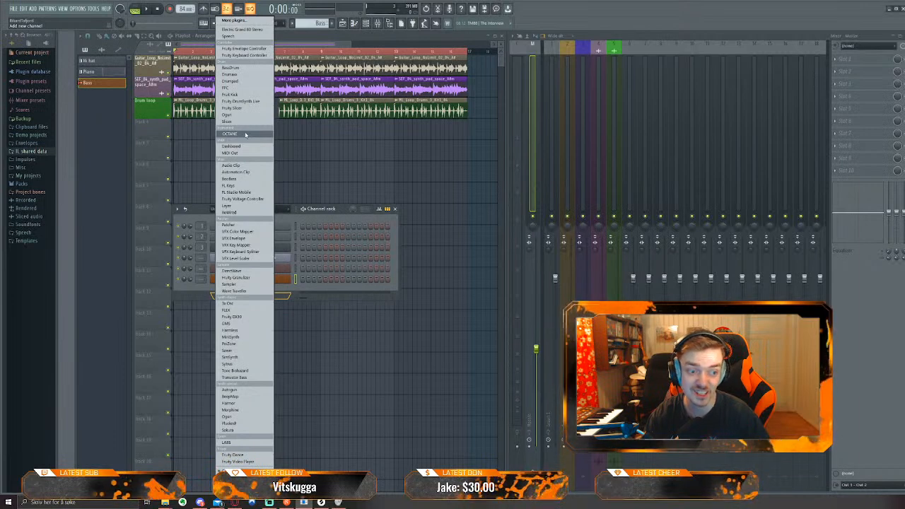
click(297, 146)
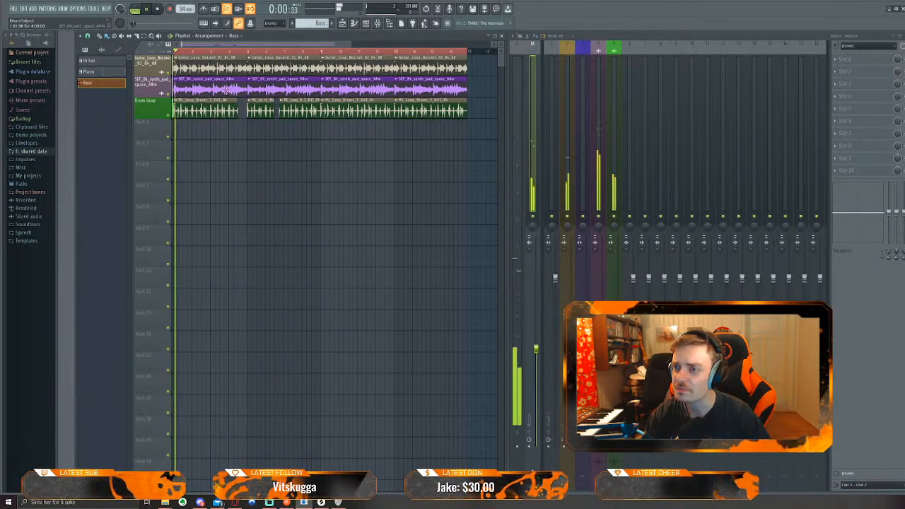
Open the Bass channel's piano roll and place a Bass pattern clip at the start of Track 4
click(377, 23)
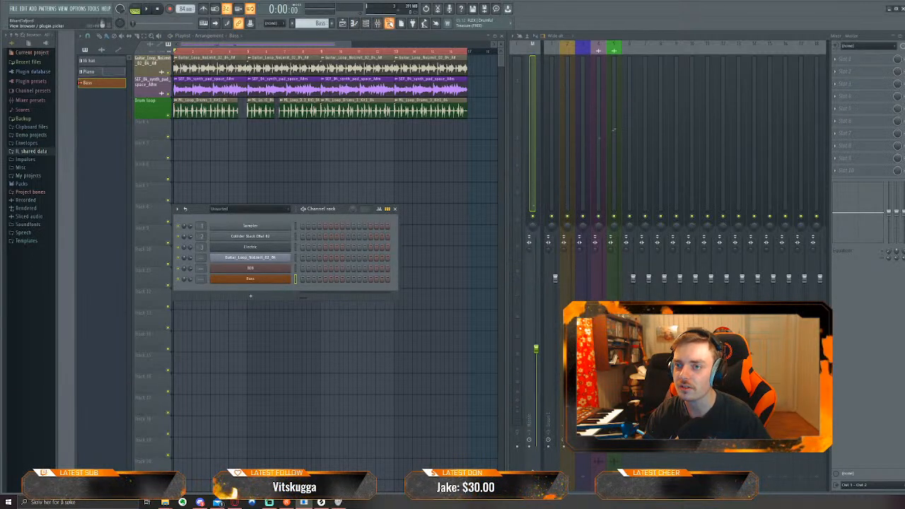
right_click(289, 277)
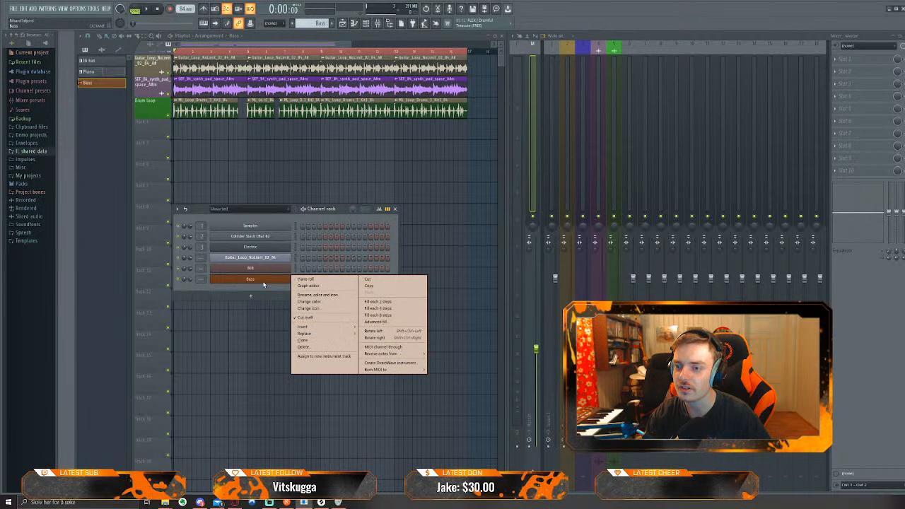
click(303, 280)
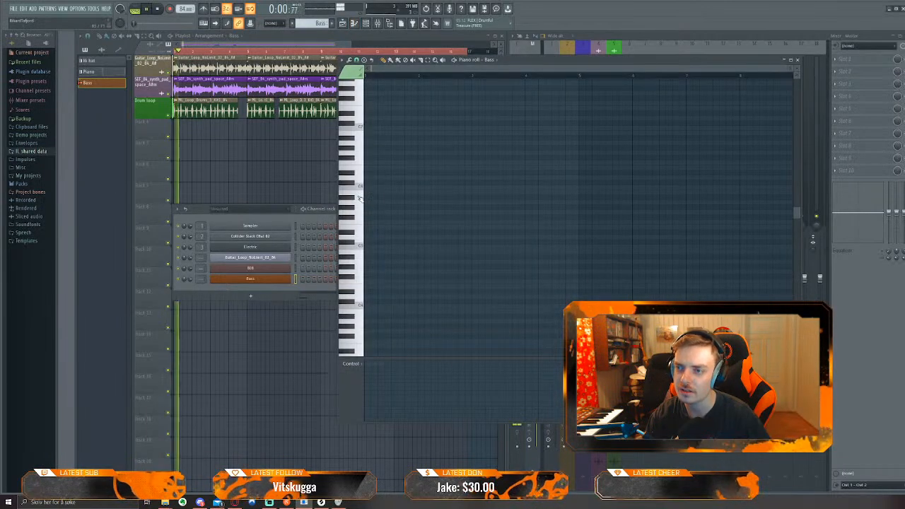
click(179, 132)
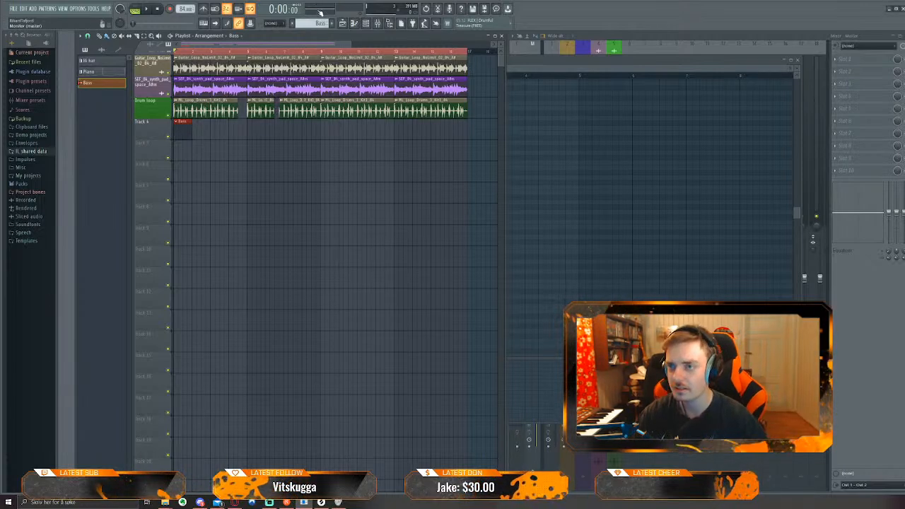
click(521, 146)
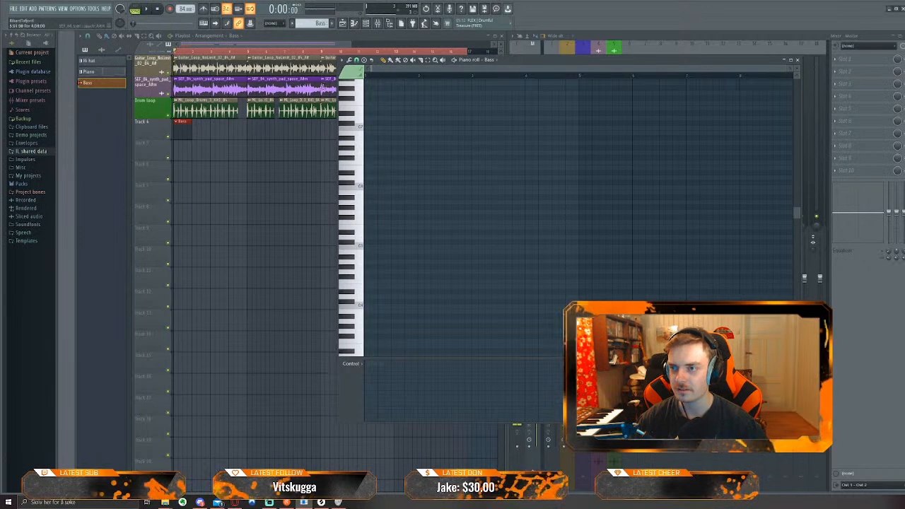
Set the playlist time selection to the first four bars and return to the Bass piano roll
click(450, 55)
drag(450, 55, 247, 56)
click(529, 142)
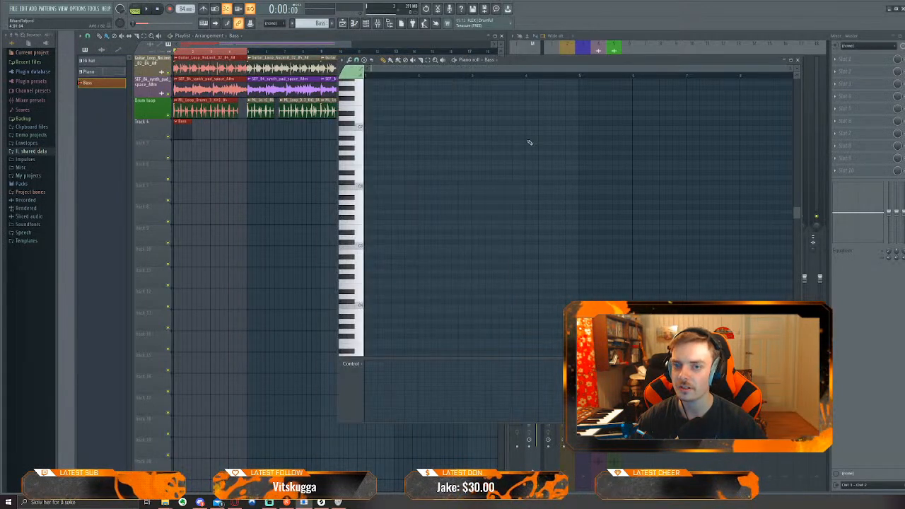
Audition several bass notes on the piano roll keyboard and briefly play the four-bar selection
click(363, 179)
click(363, 187)
click(363, 202)
key(space)
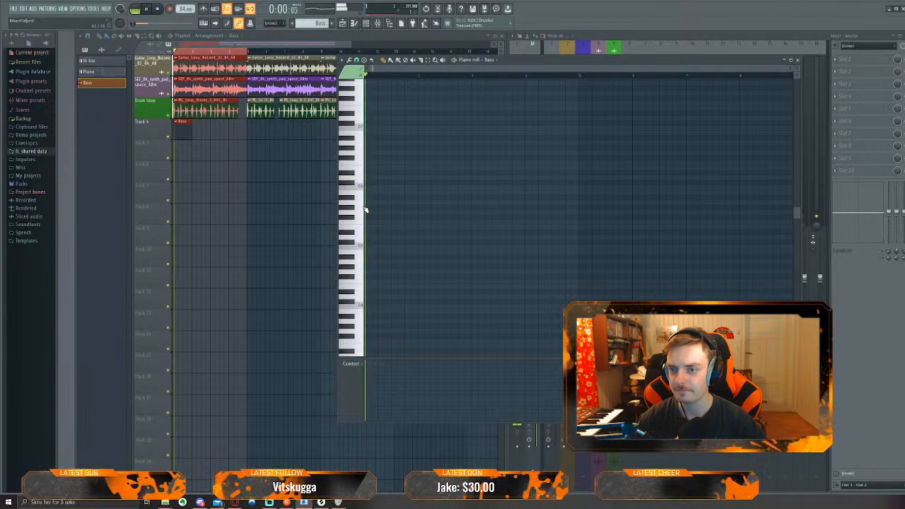
key(space)
click(363, 183)
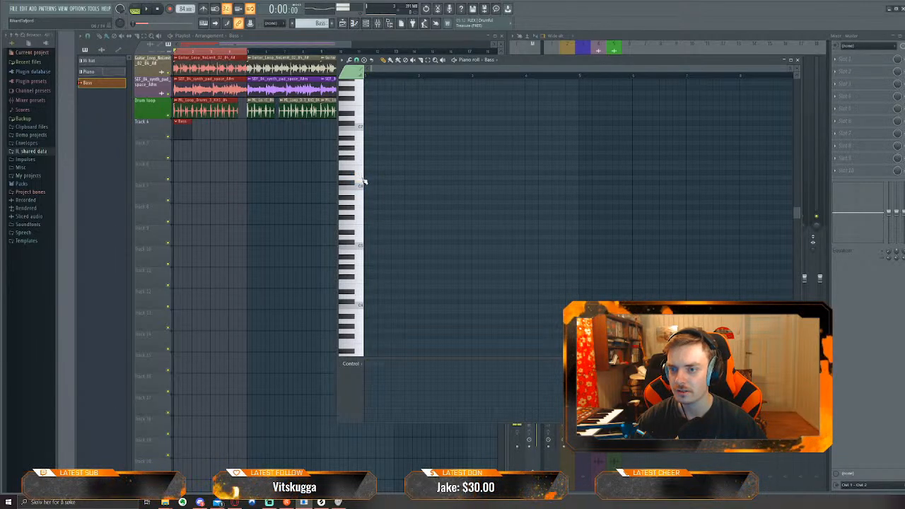
click(359, 238)
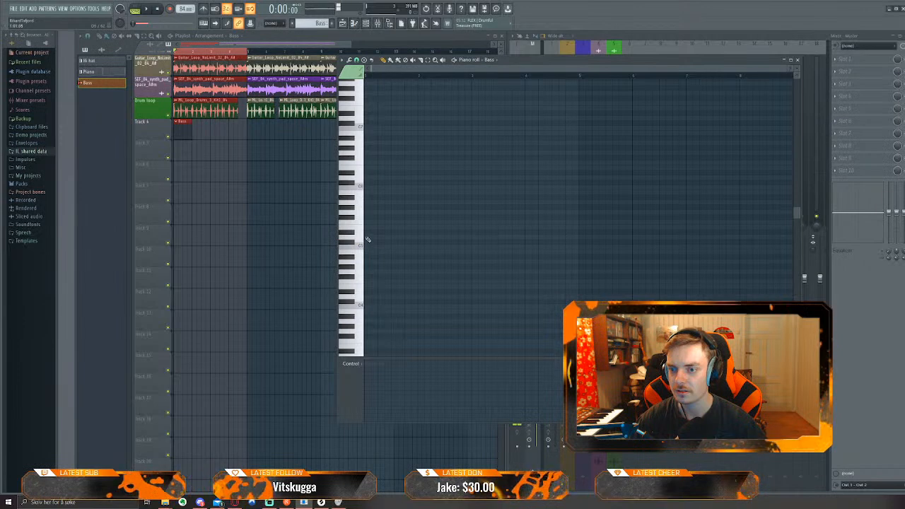
Try a short note at the start of the Bass piano roll and delete it
click(366, 237)
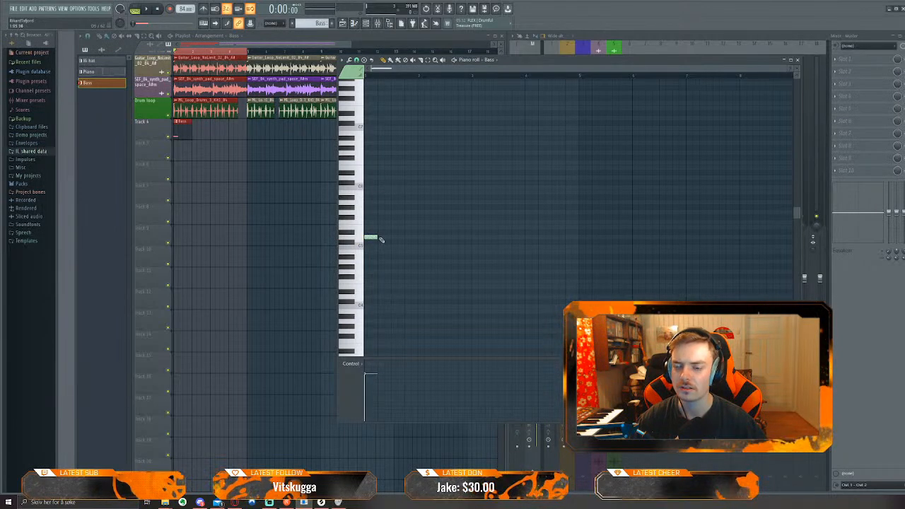
right_click(375, 238)
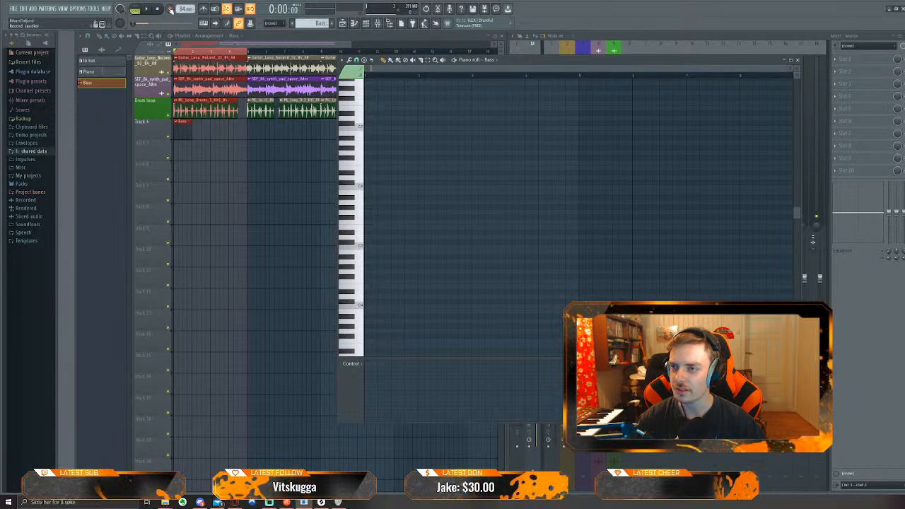
Check the recording filter options for note recording
click(170, 9)
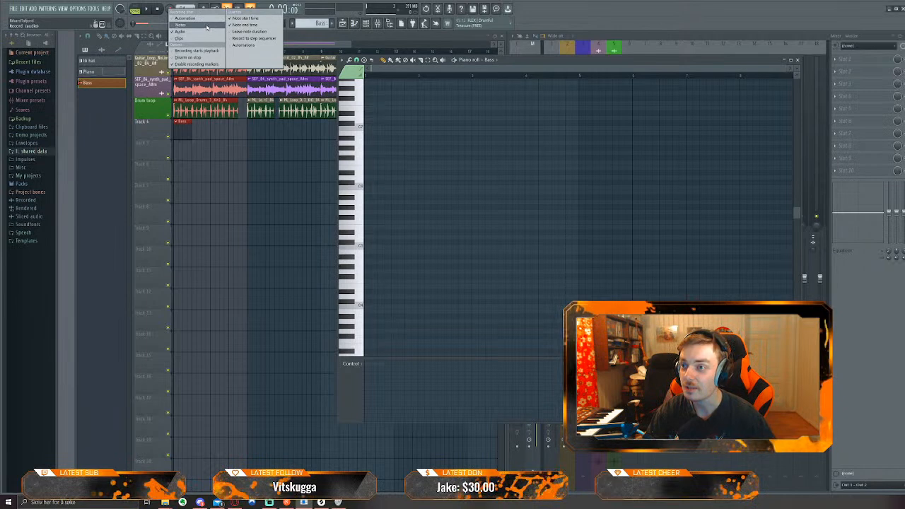
click(510, 90)
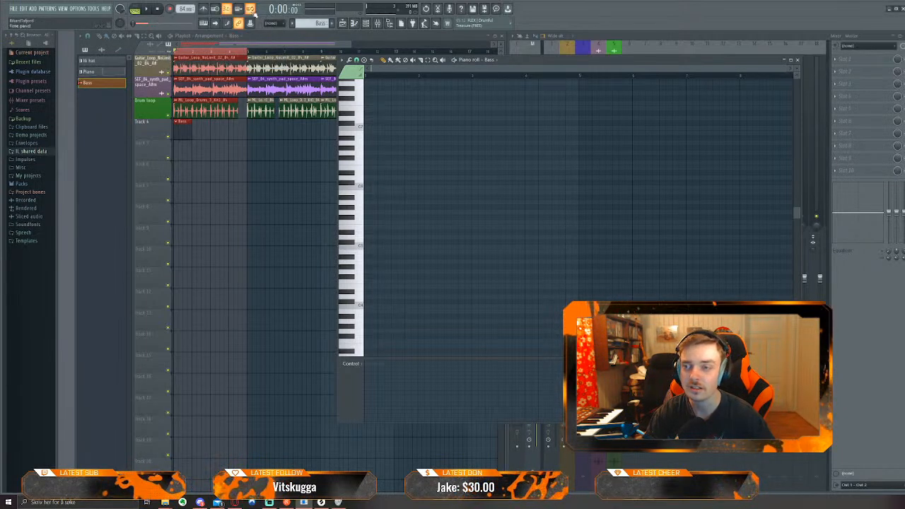
Show the channel rack, enable computer-keyboard note input and audition Bass notes across the available octaves
click(365, 23)
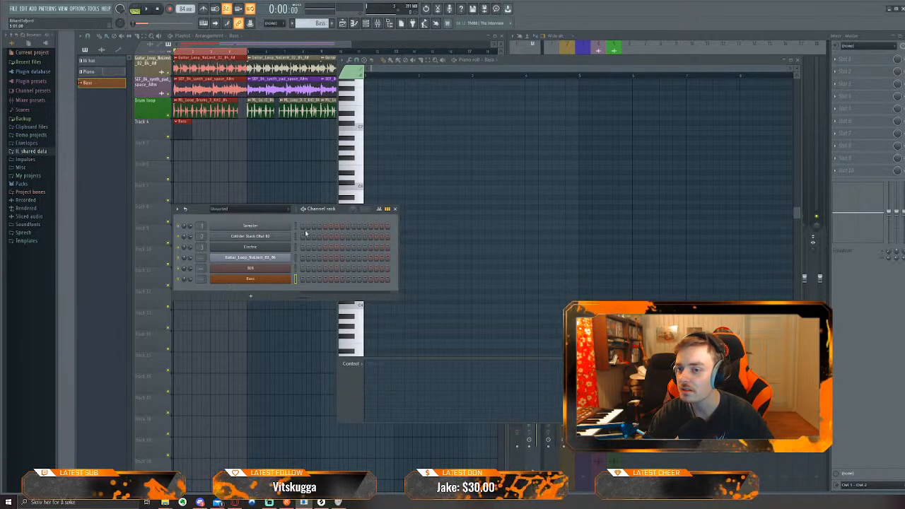
click(251, 10)
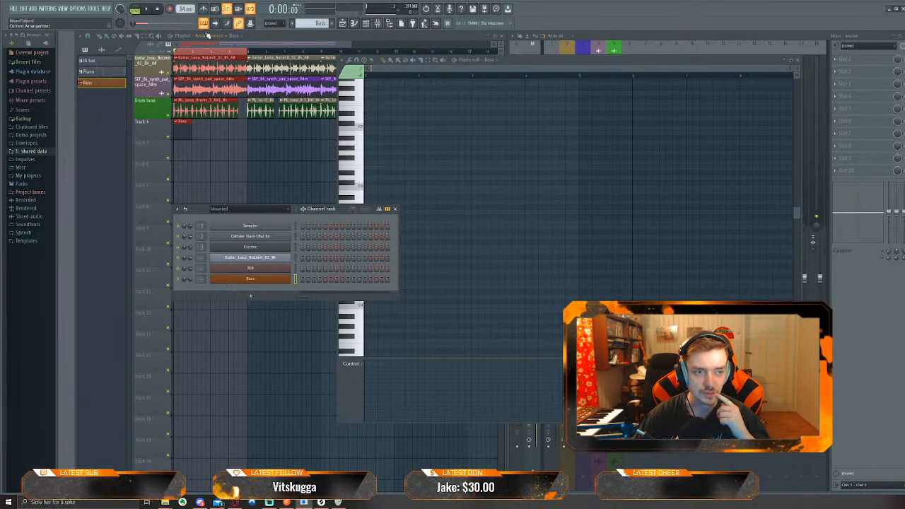
key(z)
key(z)
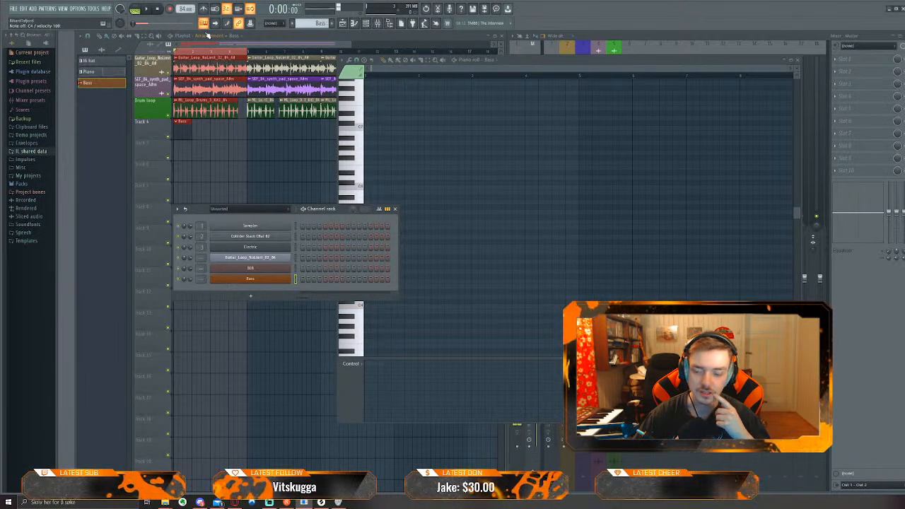
key(z)
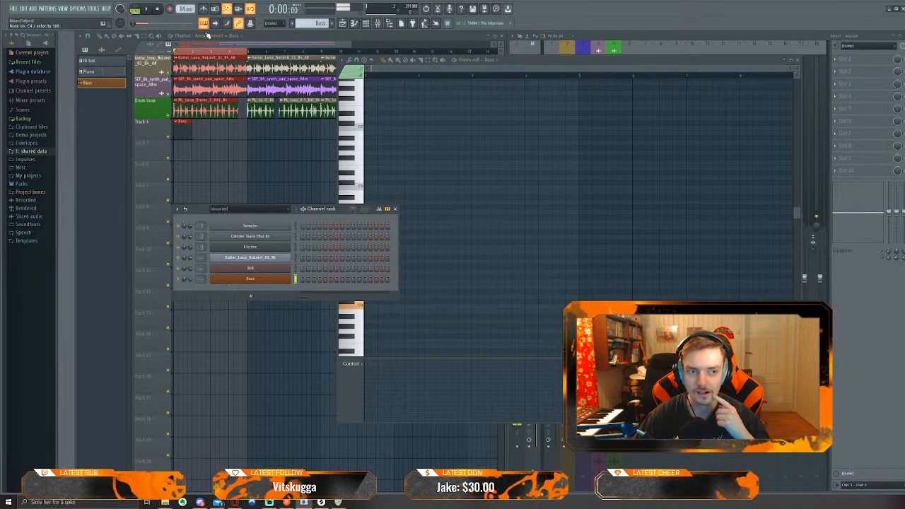
key(b)
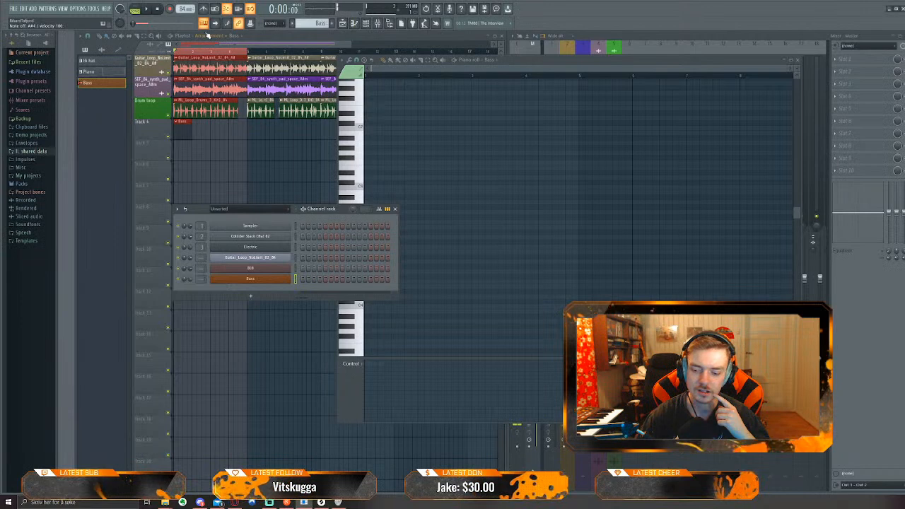
key(o)
key(o)
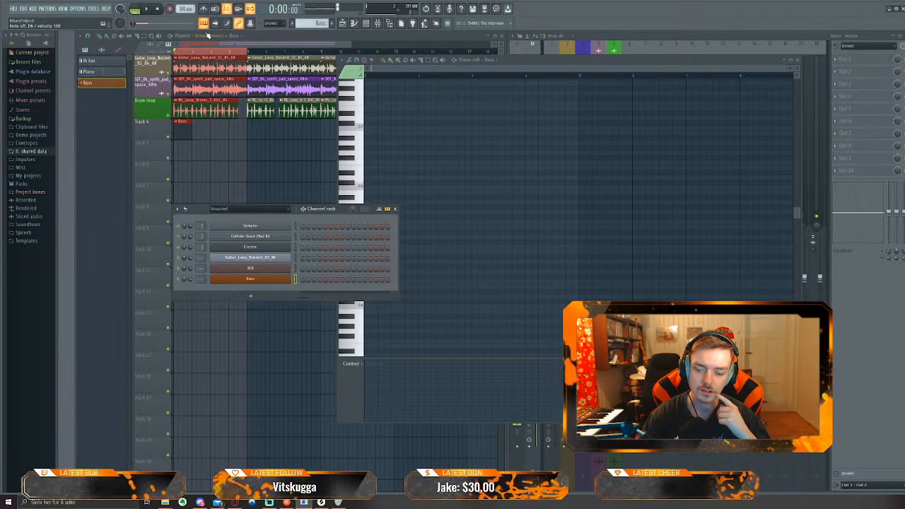
key(p)
key(o)
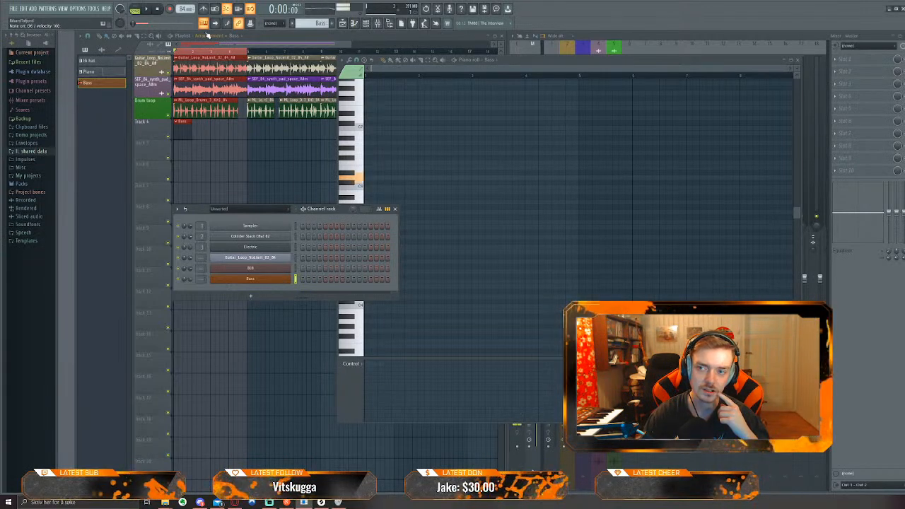
key(i)
key(u)
key(y)
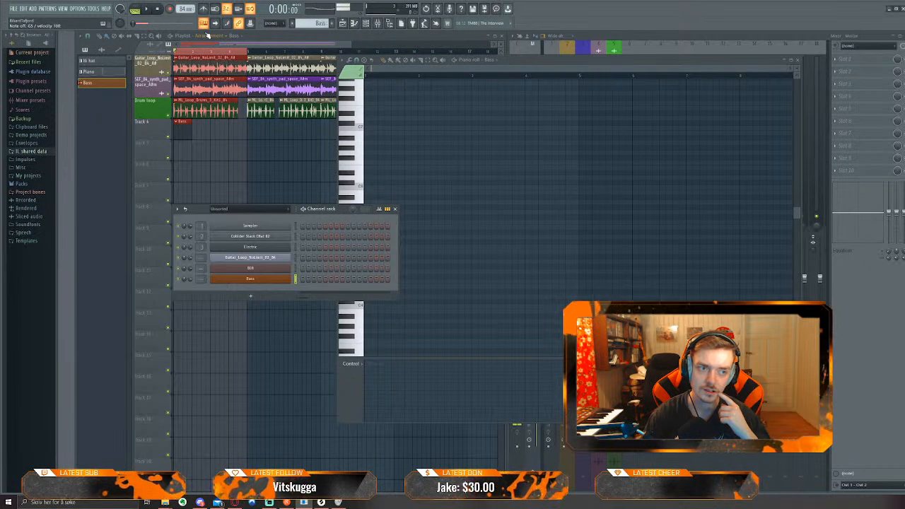
key(t)
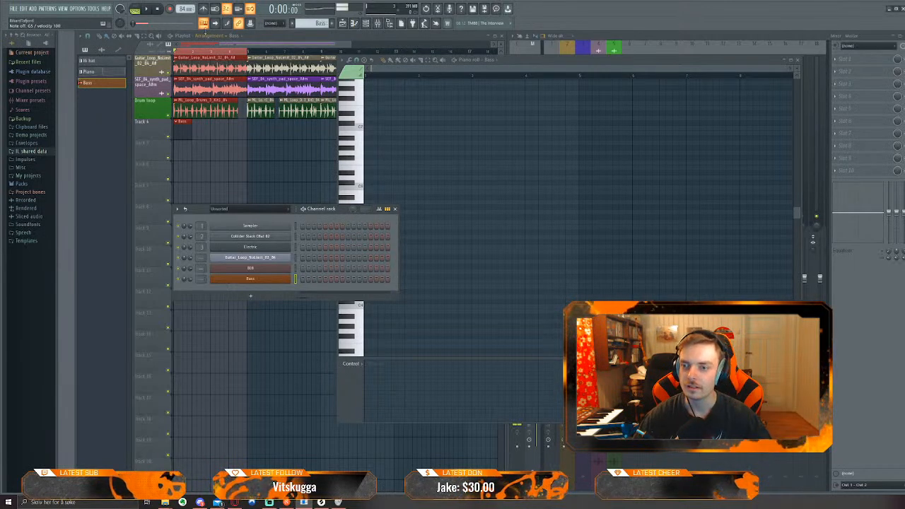
Move the channel rack over the lower part of the Bass piano roll and audition the D5 note repeatedly
drag(295, 210, 592, 326)
key(u)
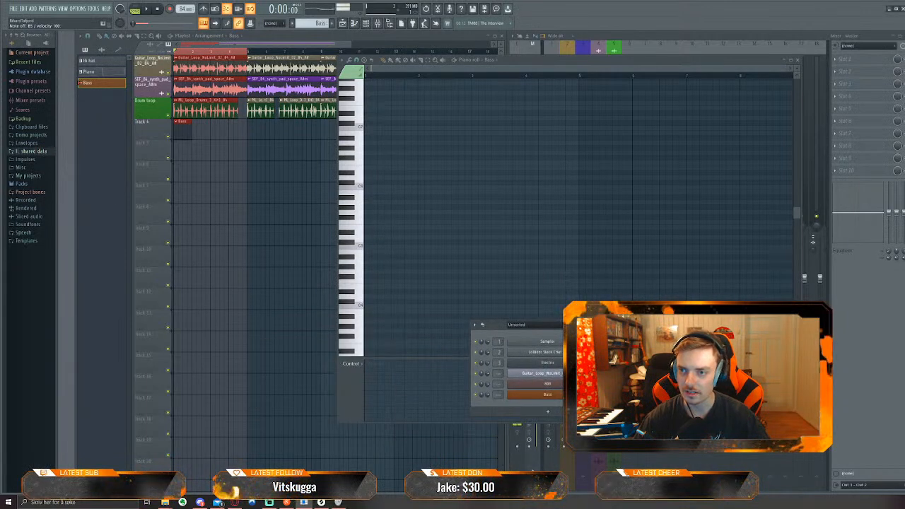
key(w)
key(w)
key(w)
key(w)
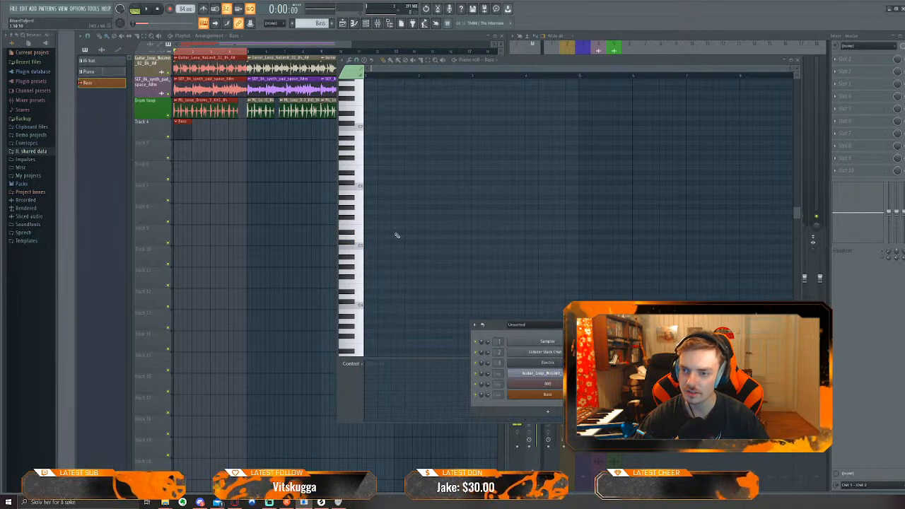
key(w)
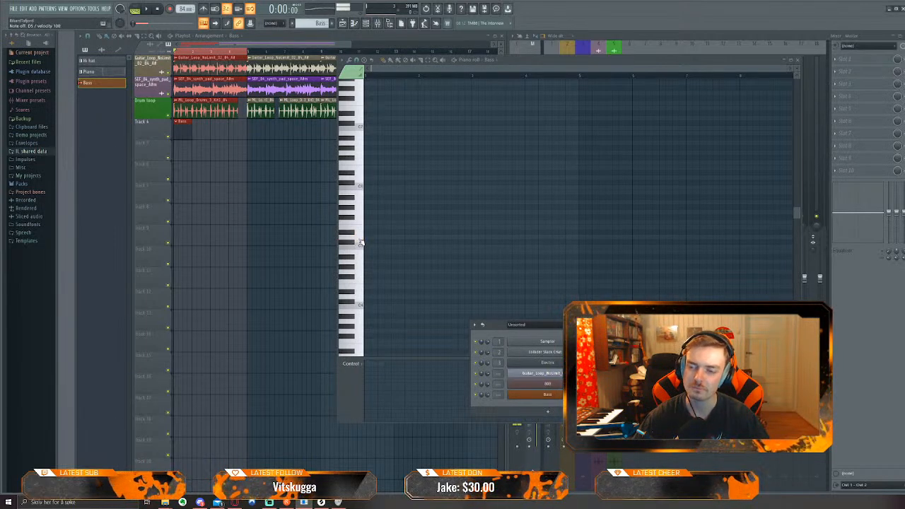
click(360, 240)
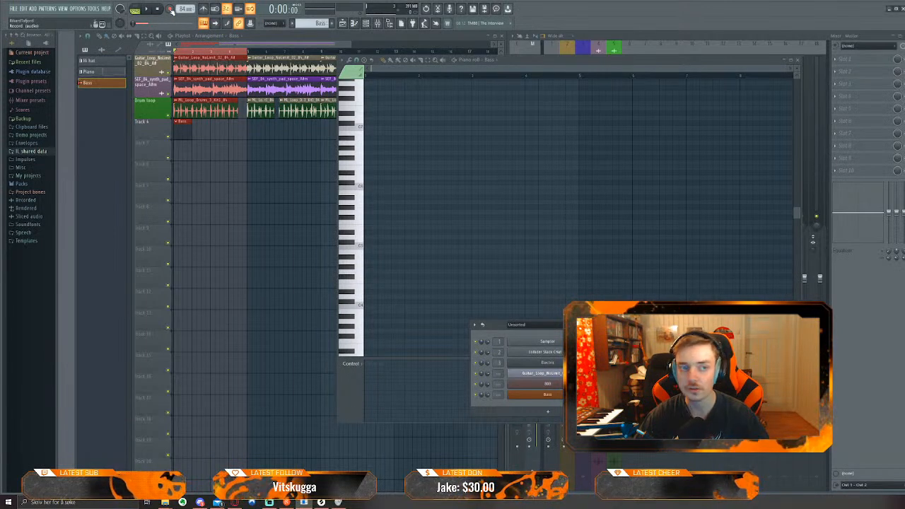
Record a four-bar rhythm of short D5 notes into the Bass pattern with notes and automation recording
click(170, 9)
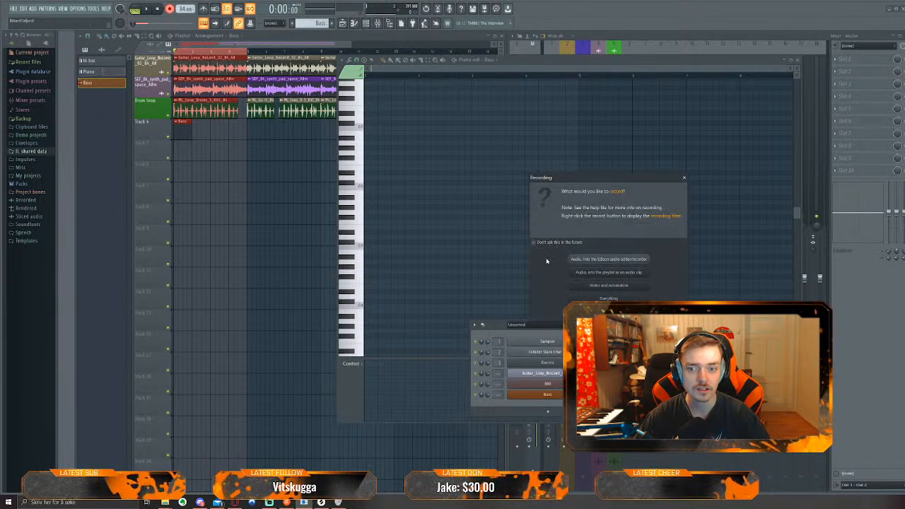
click(616, 286)
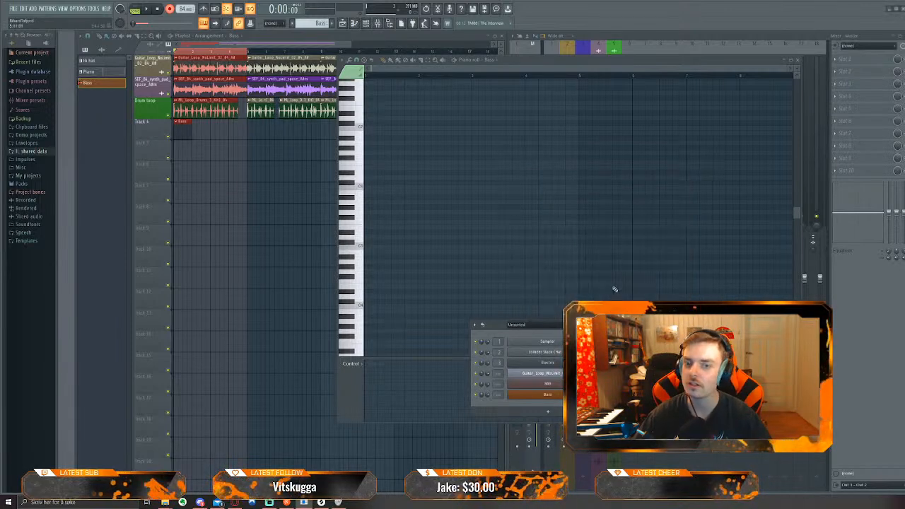
click(148, 9)
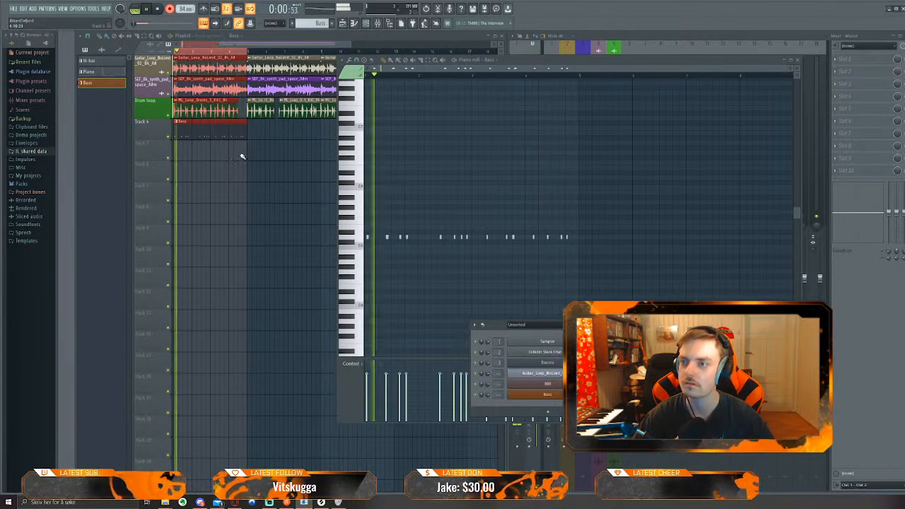
key(space)
Switch off recording and move the first recorded Bass note to the exact start of bar 1
middle_click(439, 252)
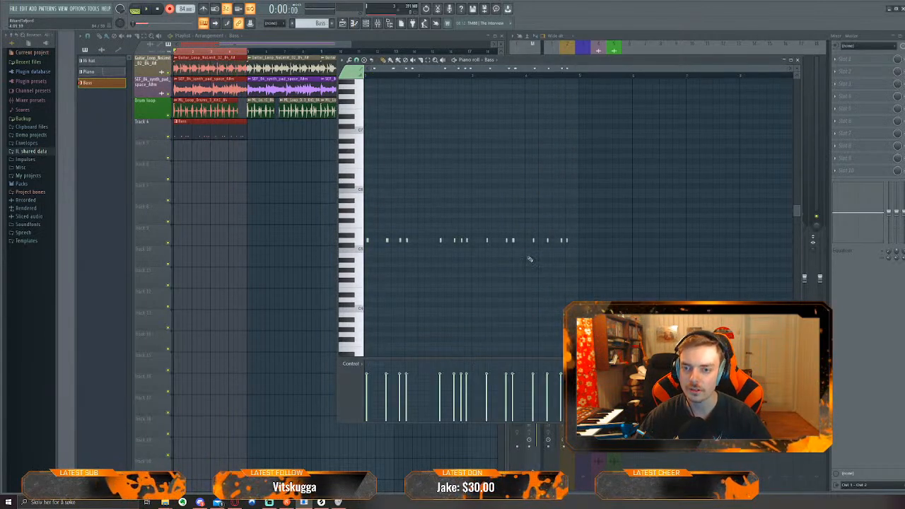
ctrl+scroll(406, 268, up, 2)
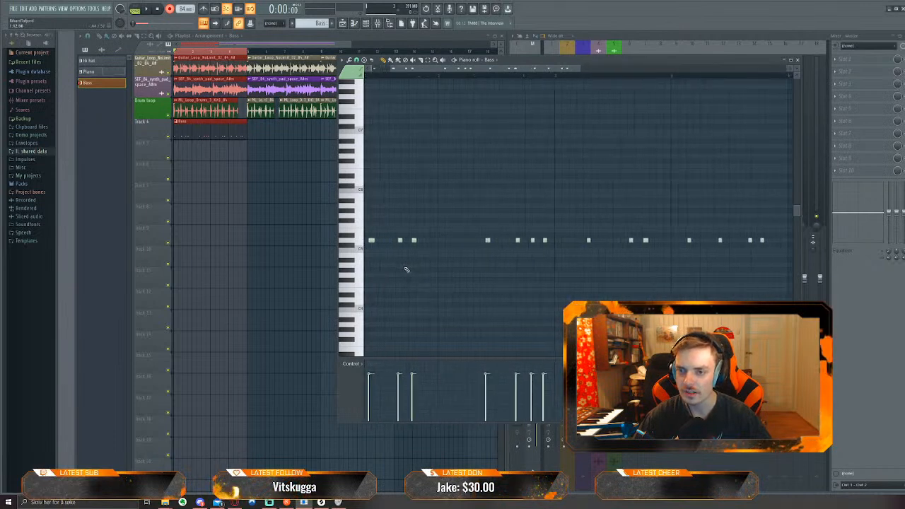
scroll(403, 272, up, 1)
scroll(380, 267, up, 3)
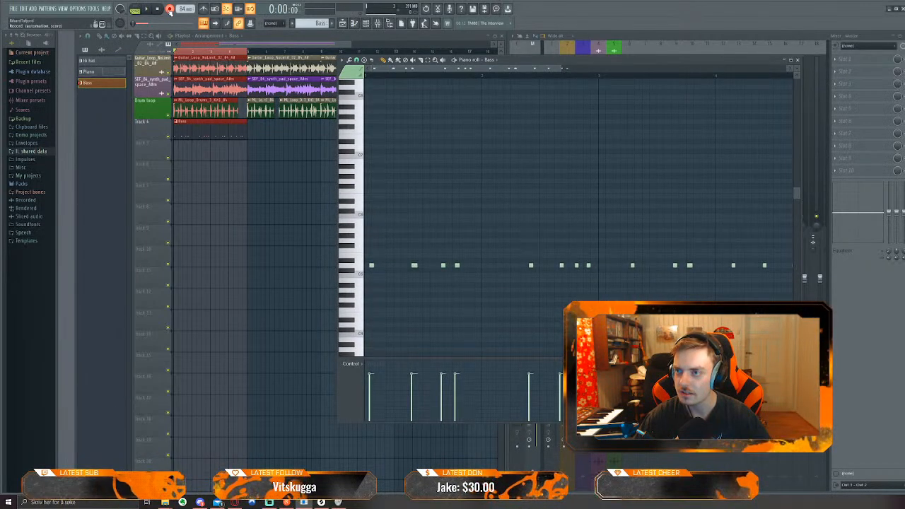
key(space)
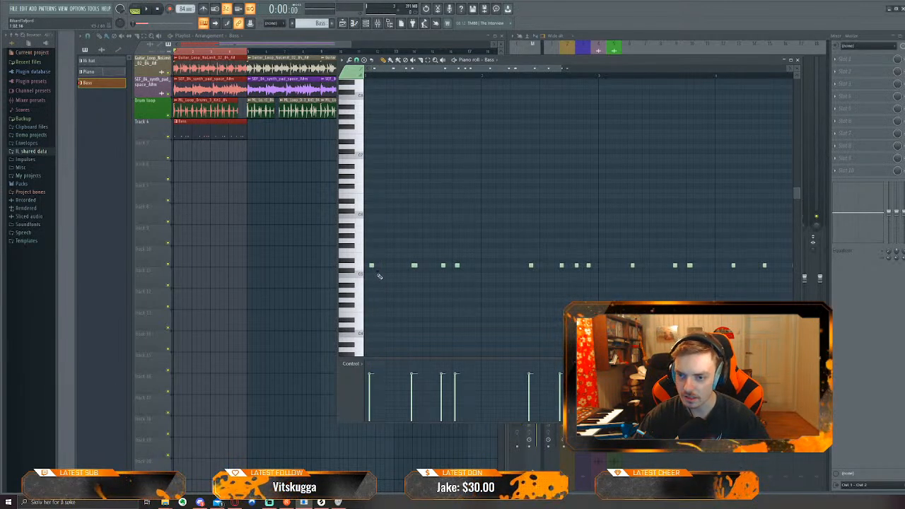
drag(371, 265, 367, 265)
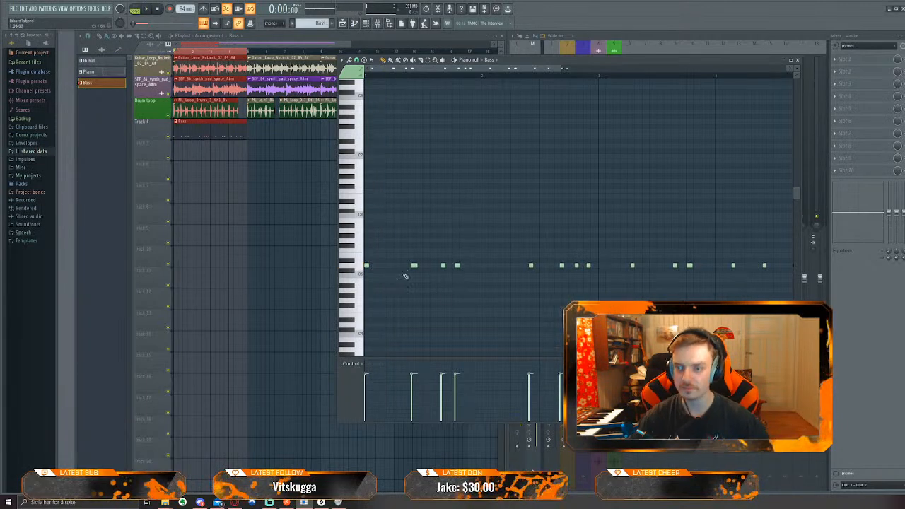
Play back the Bass pattern and nudge the two D5 notes before the last one in bar 2 slightly earlier
key(space)
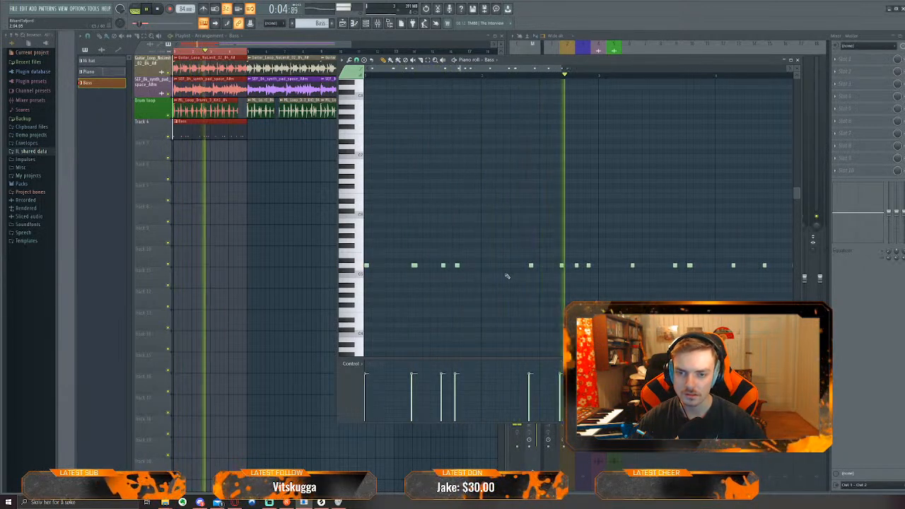
key(space)
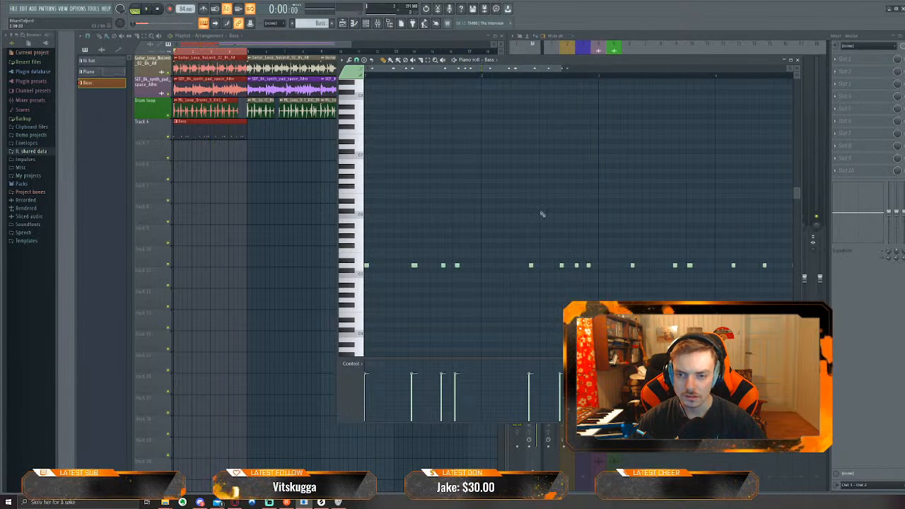
key(space)
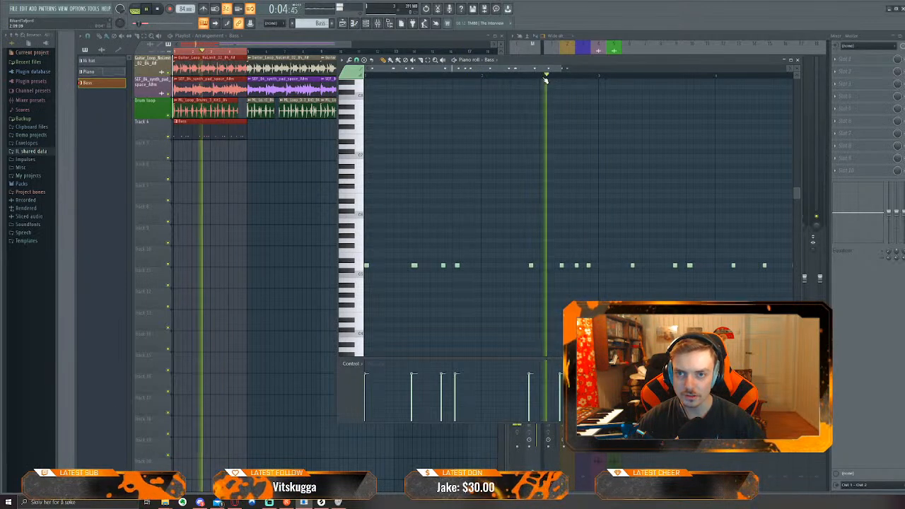
key(space)
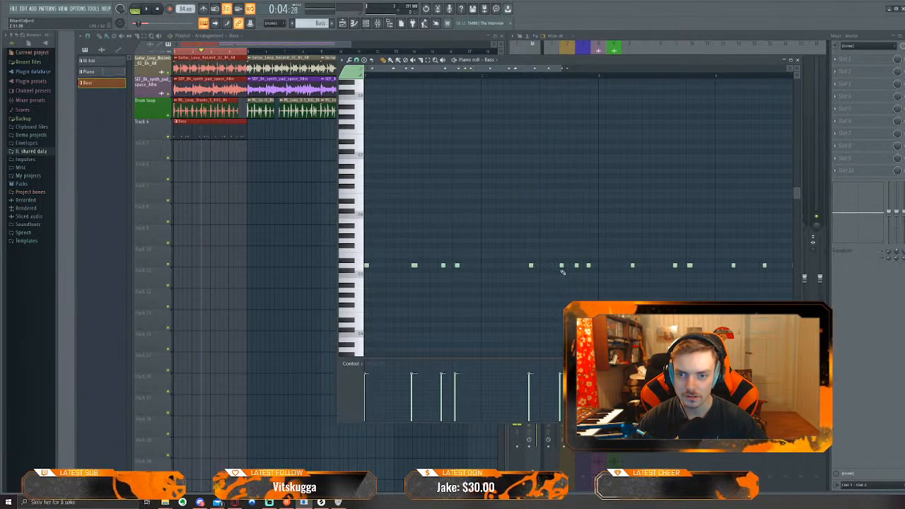
scroll(568, 276, up, 2)
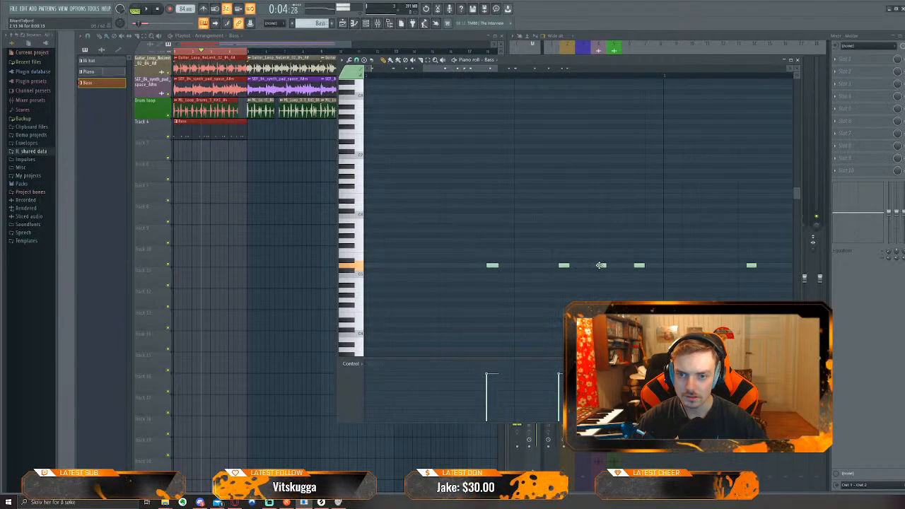
key(space)
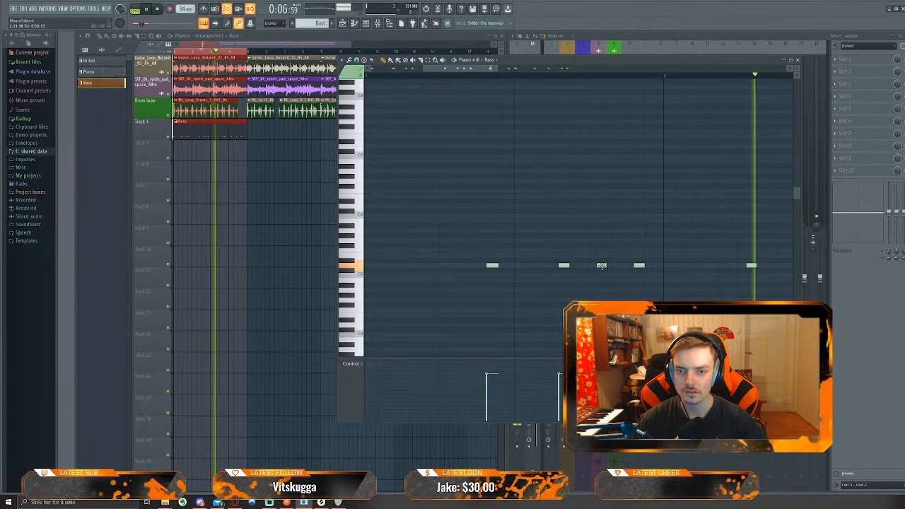
Move the last Bass note in bar 4 slightly earlier and play the pattern to check its timing
scroll(601, 266, down, 2)
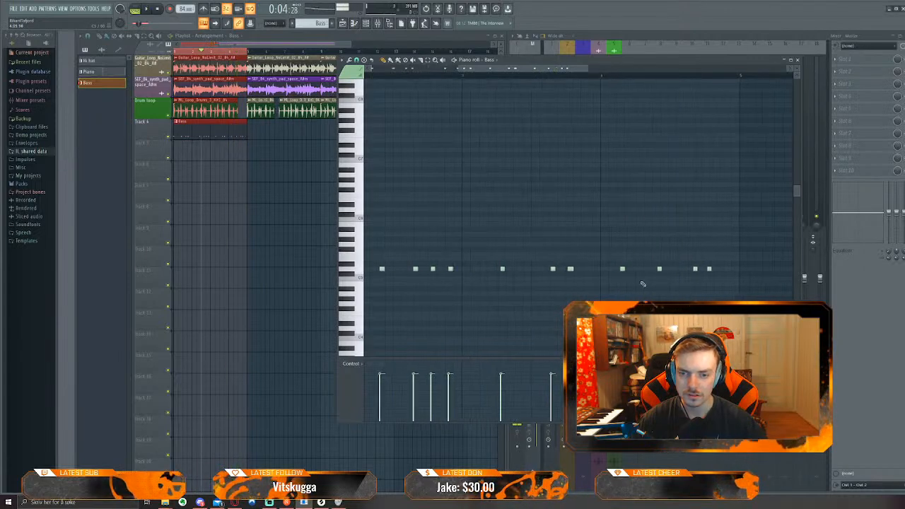
scroll(602, 268, up, 2)
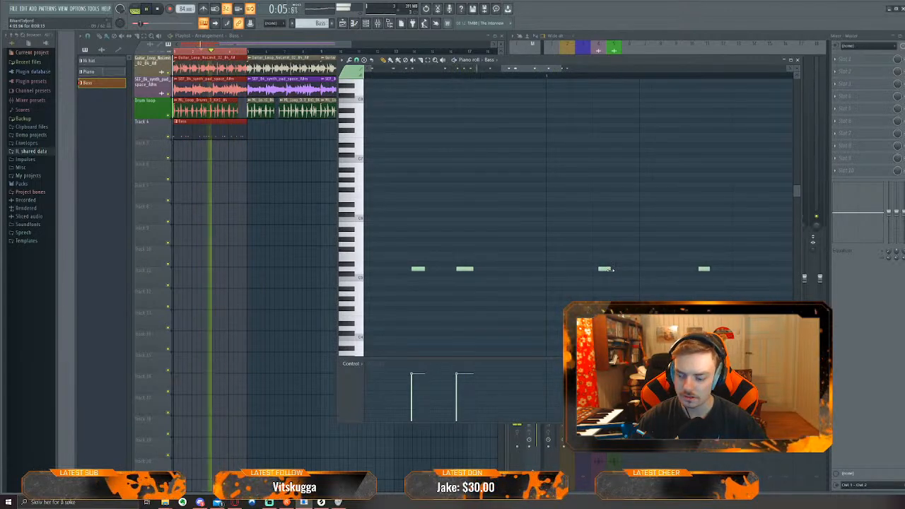
scroll(619, 280, down, 2)
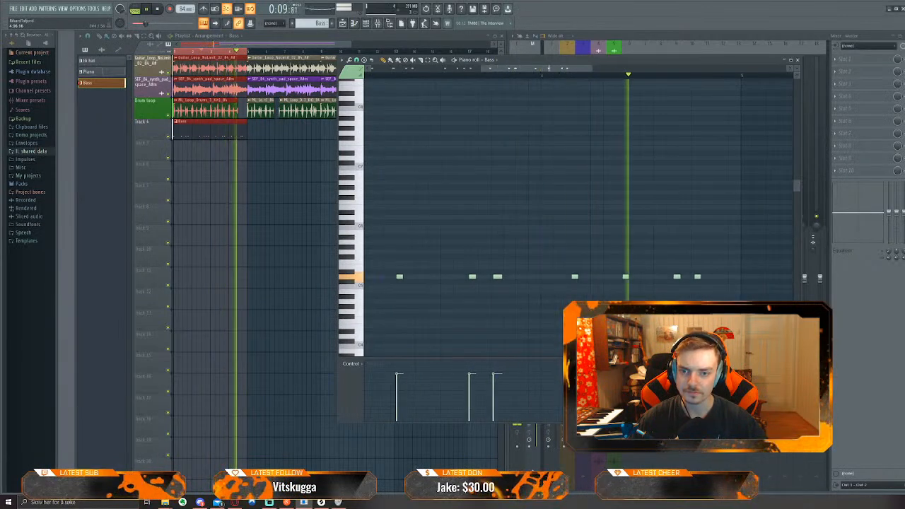
key(space)
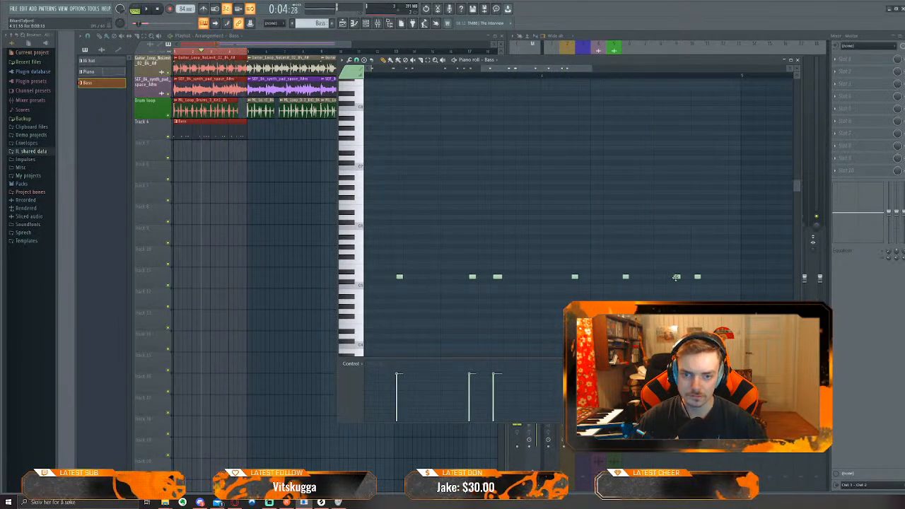
scroll(677, 290, up, 3)
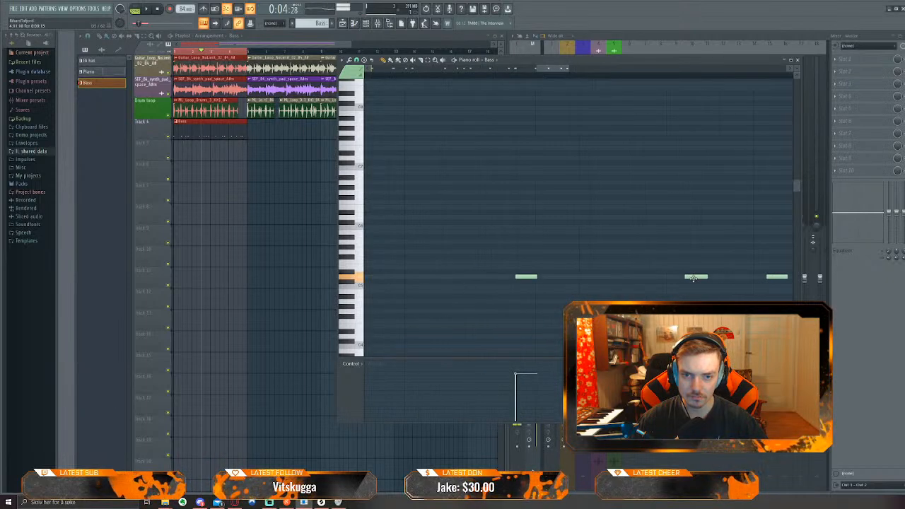
drag(768, 288, 670, 297)
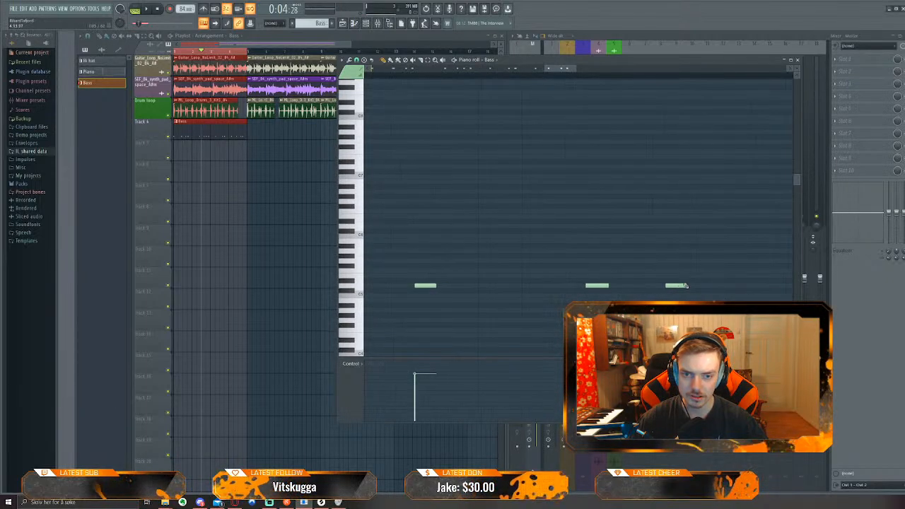
key(space)
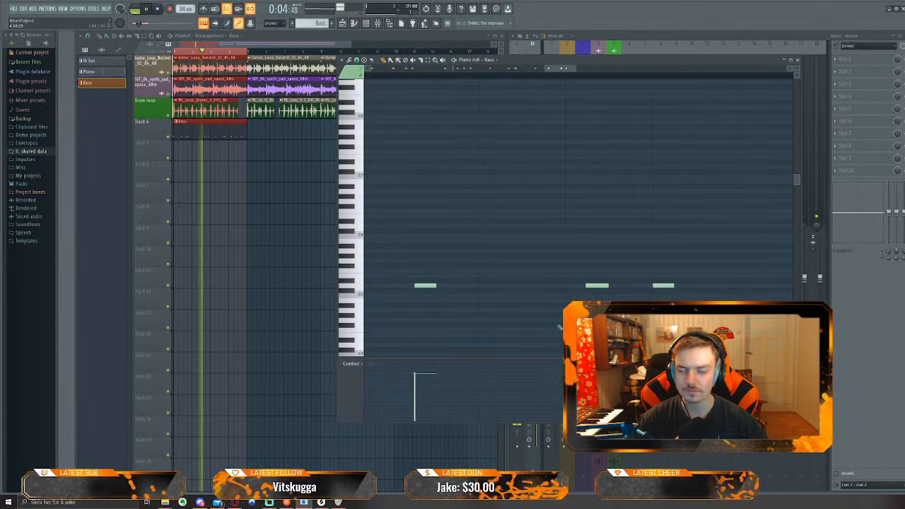
scroll(669, 288, down, 3)
drag(410, 332, 557, 330)
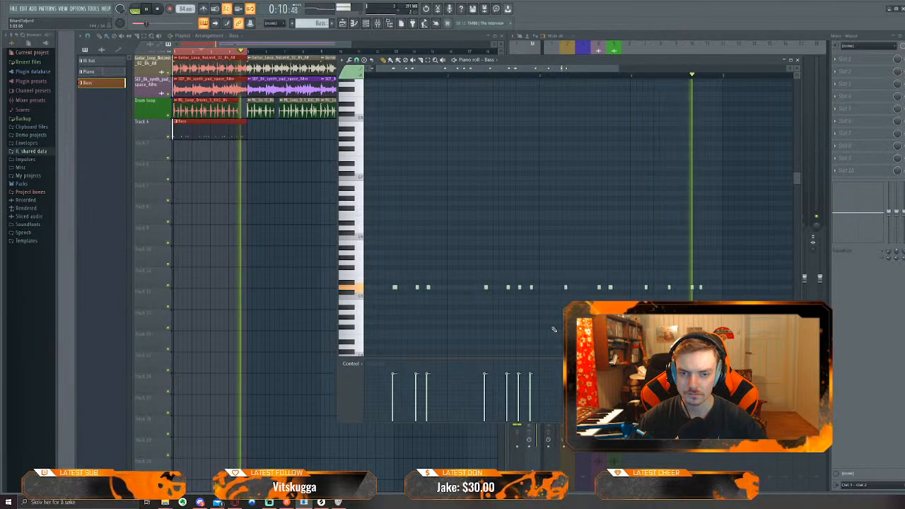
Transpose all notes of the Bass pattern up one octave, deselect them and play back the start of the pattern
key(space)
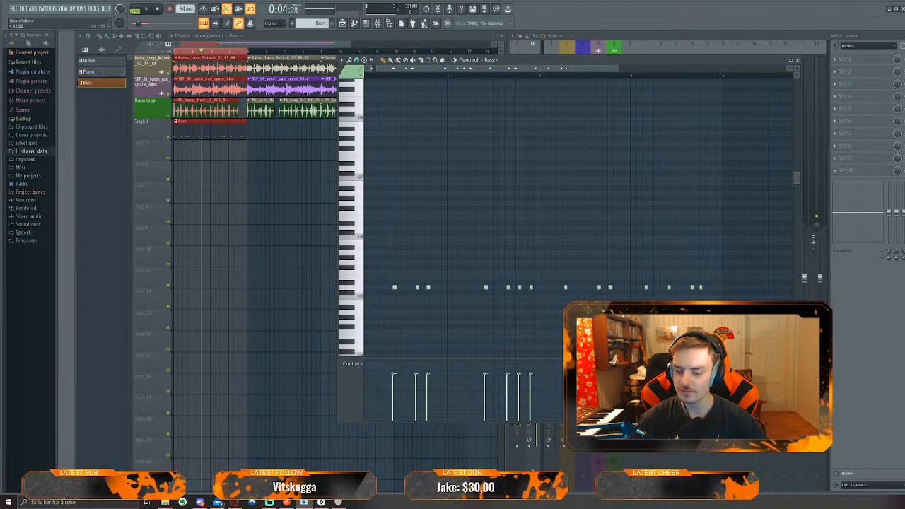
scroll(637, 227, down, 2)
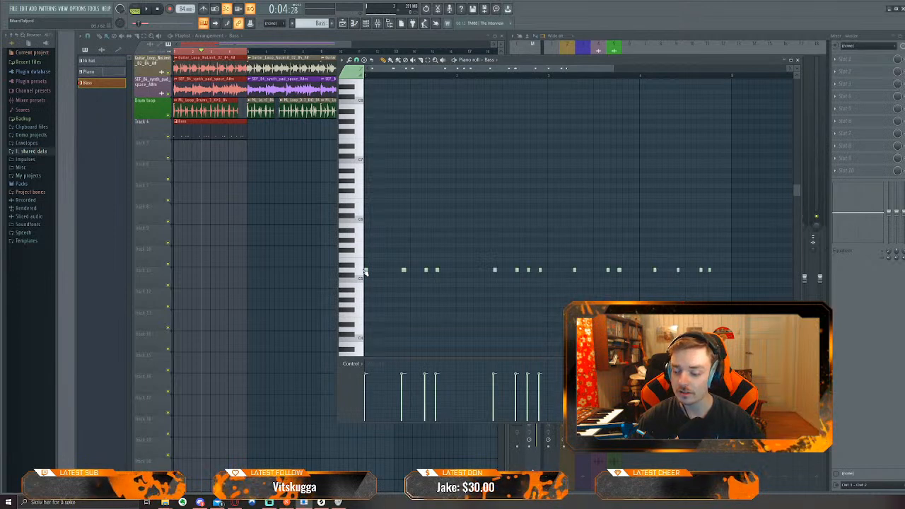
key(ctrl+a)
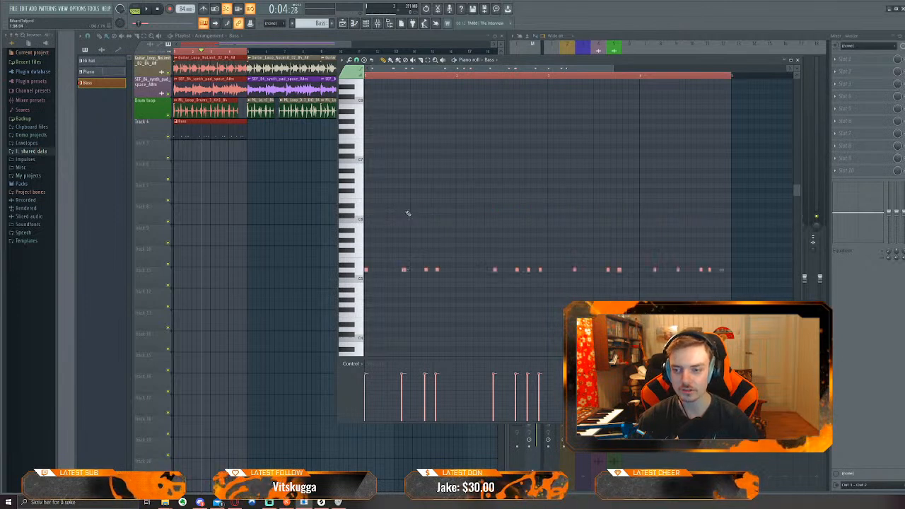
key(ctrl+Up)
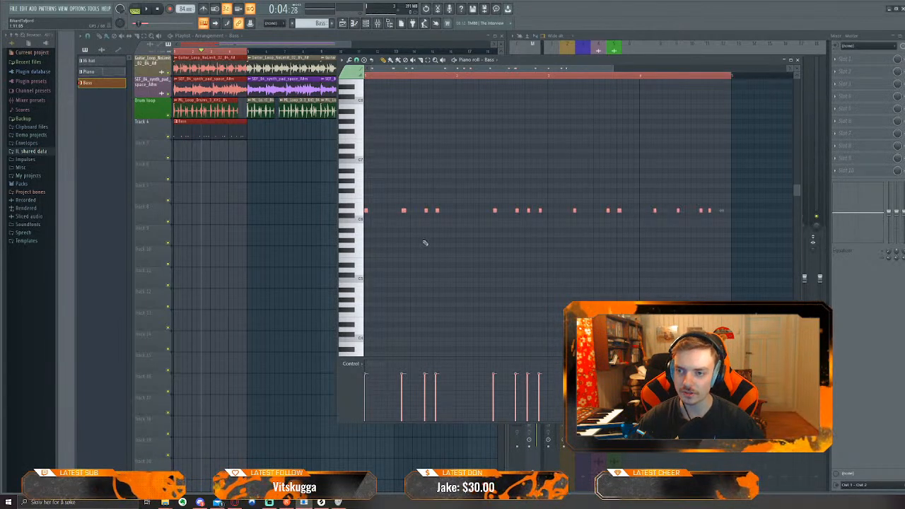
key(ctrl+d)
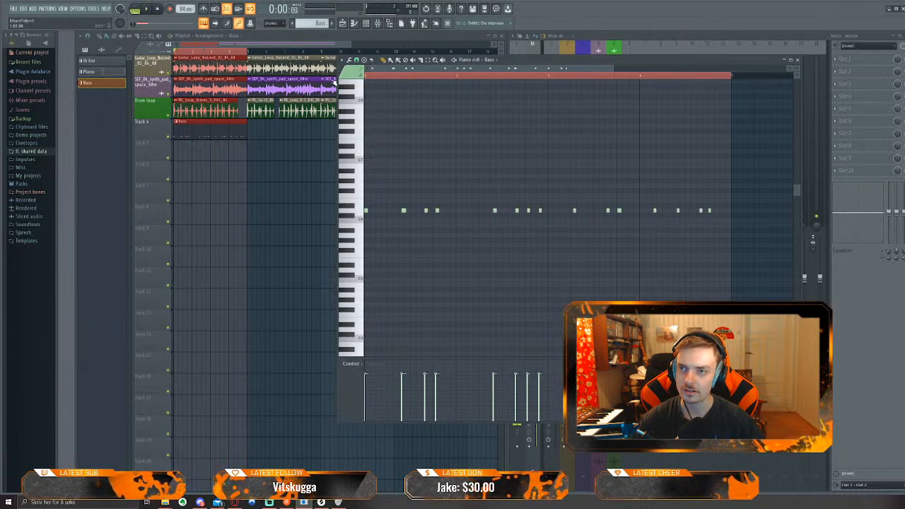
key(space)
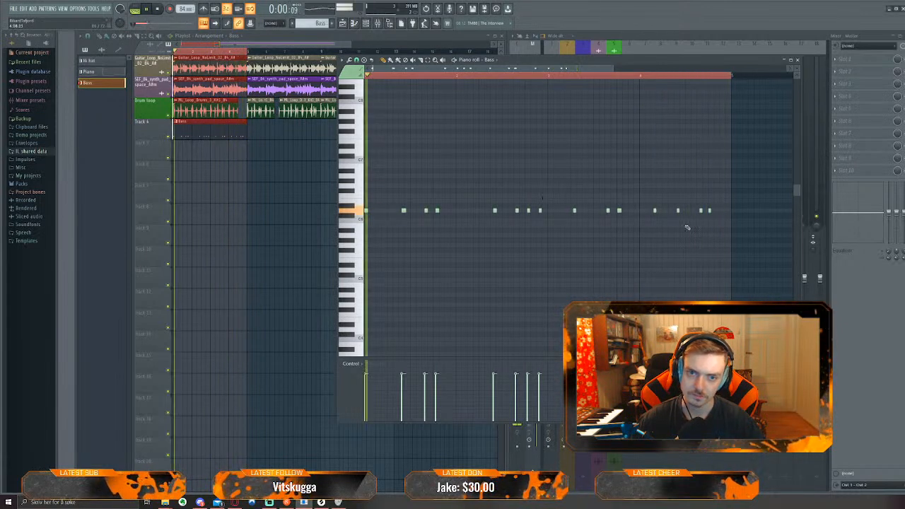
key(space)
Play back bar 1 of the Bass pattern and raise its second note by three semitones
scroll(708, 232, up, 3)
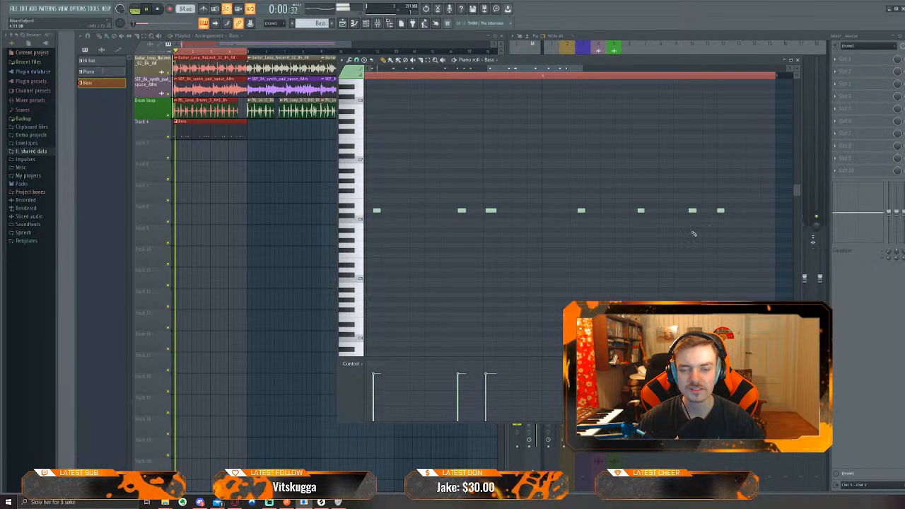
scroll(708, 216, down, 4)
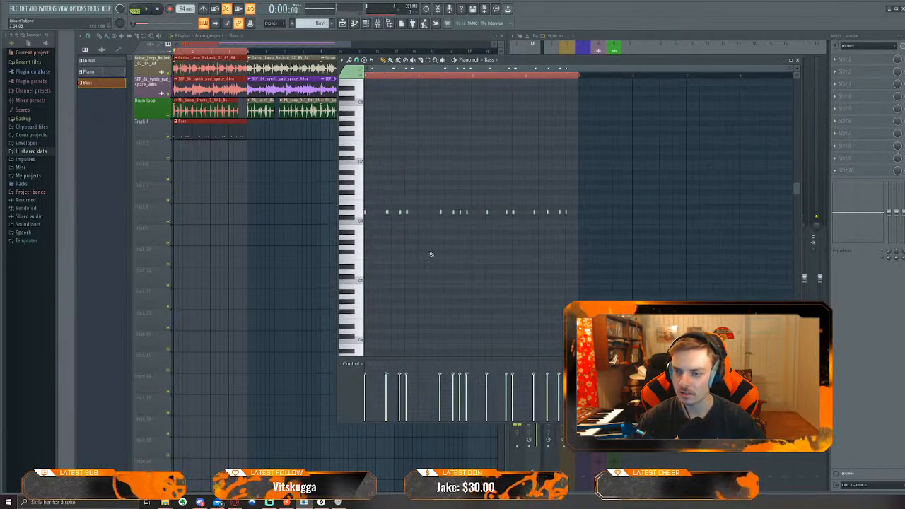
scroll(390, 239, up, 4)
scroll(476, 243, up, 1)
key(space)
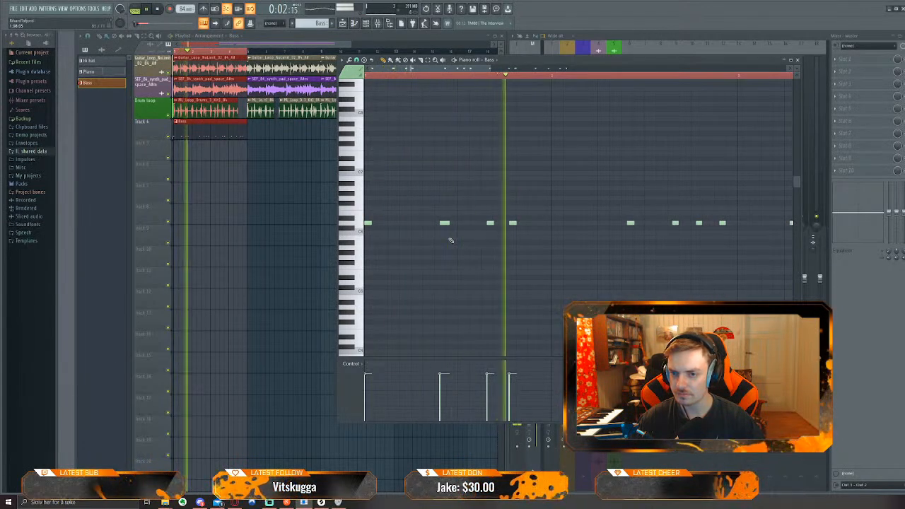
key(space)
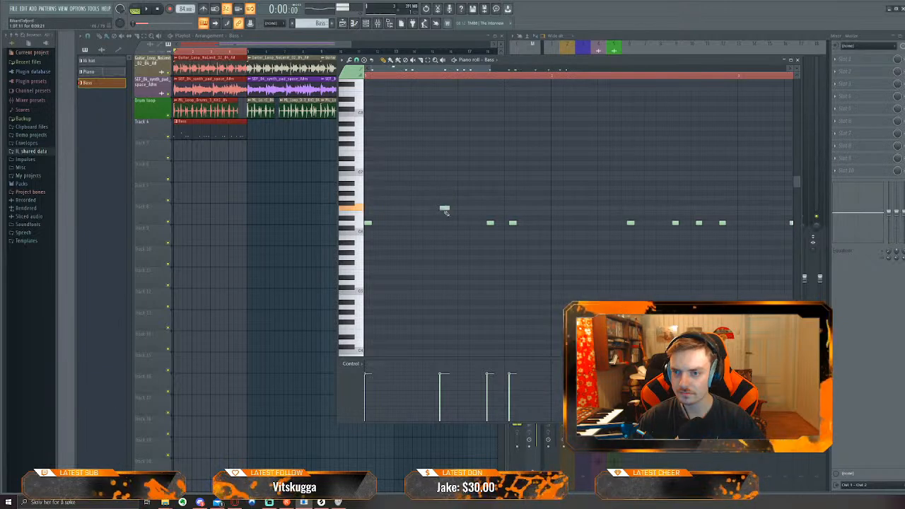
Play back the Bass pattern and raise the last two notes in bar 2 by three semitones
key(space)
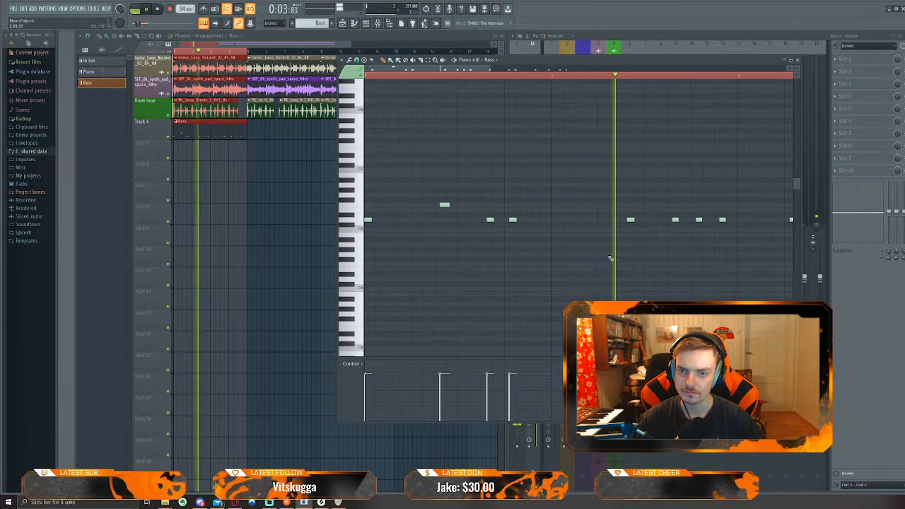
key(space)
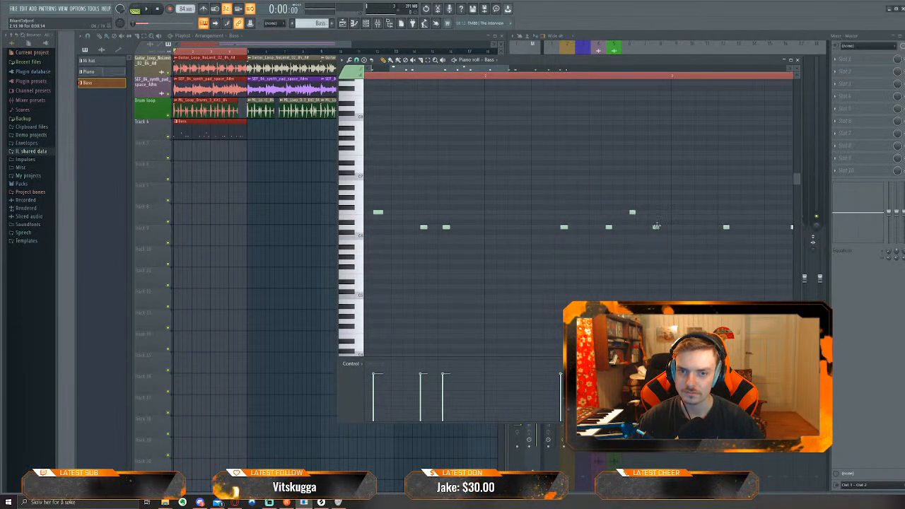
key(space)
scroll(509, 269, down, 2)
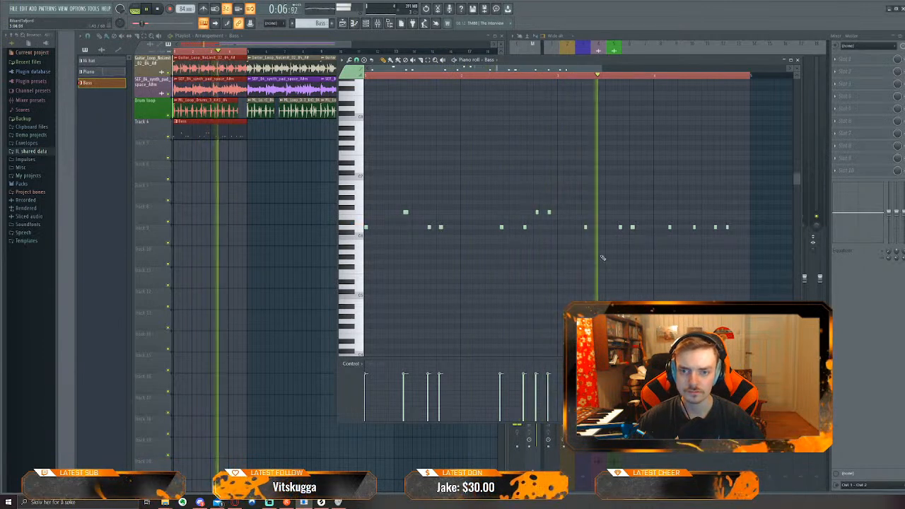
Raise the second and third notes in bar 4 of the Bass pattern by three semitones and play it back
drag(601, 256, 563, 273)
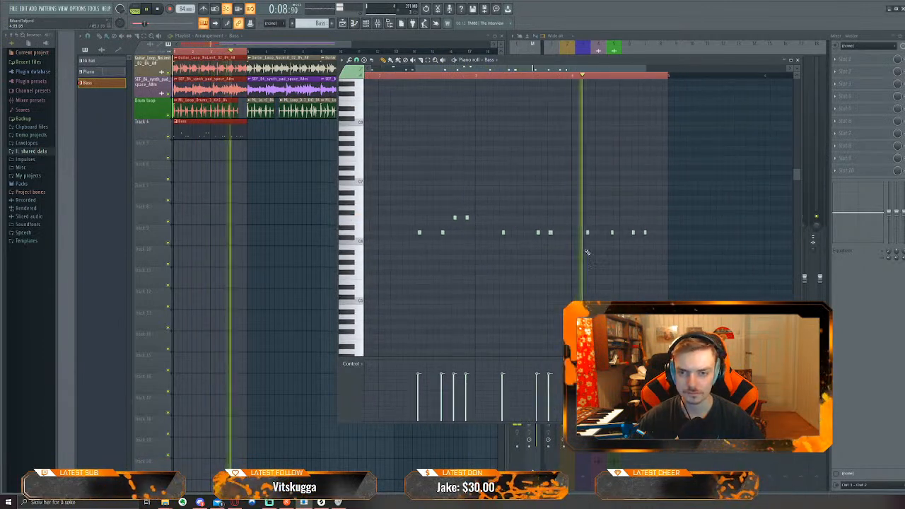
key(space)
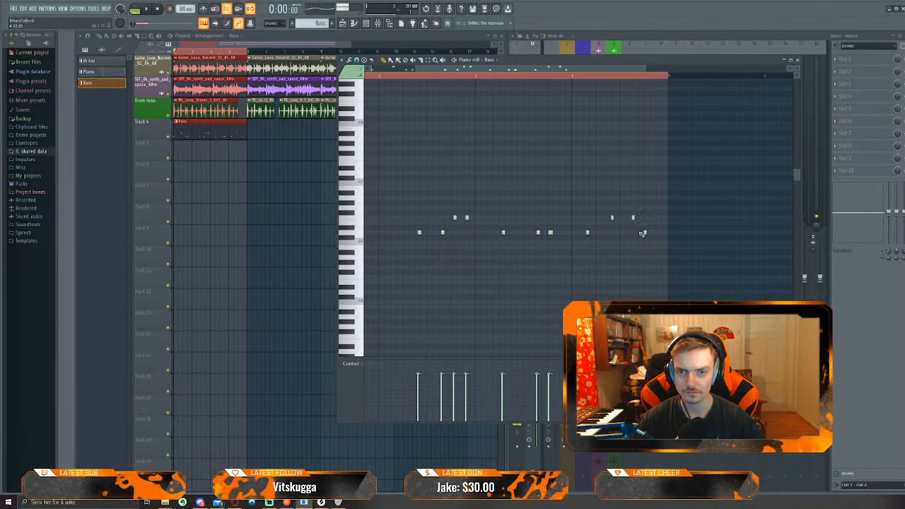
key(space)
scroll(495, 265, down, 2)
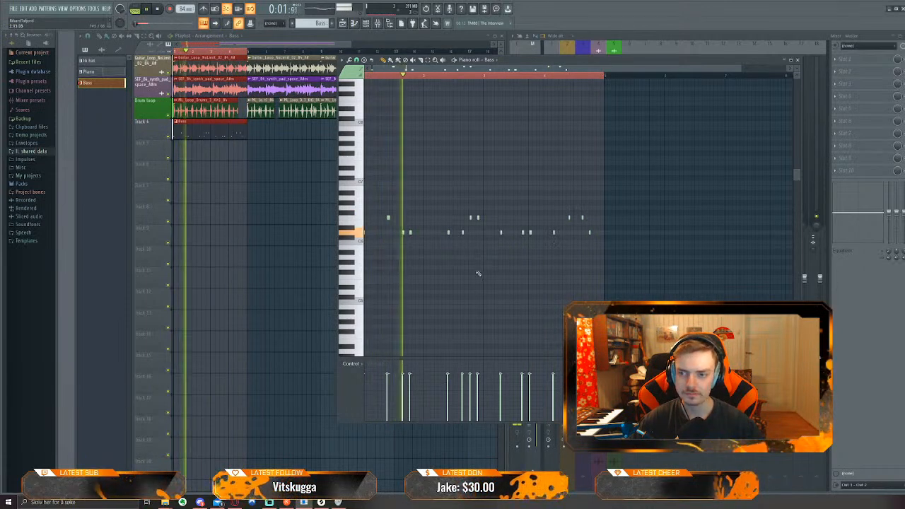
Repeat the Bass clip on Track 4 up to the end of bar 16 and extend the playback selection to match
click(231, 144)
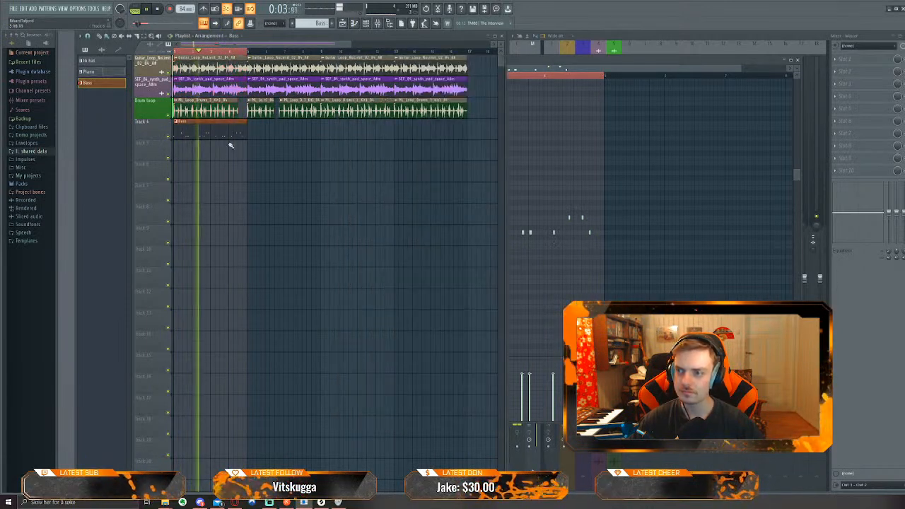
drag(246, 134, 467, 133)
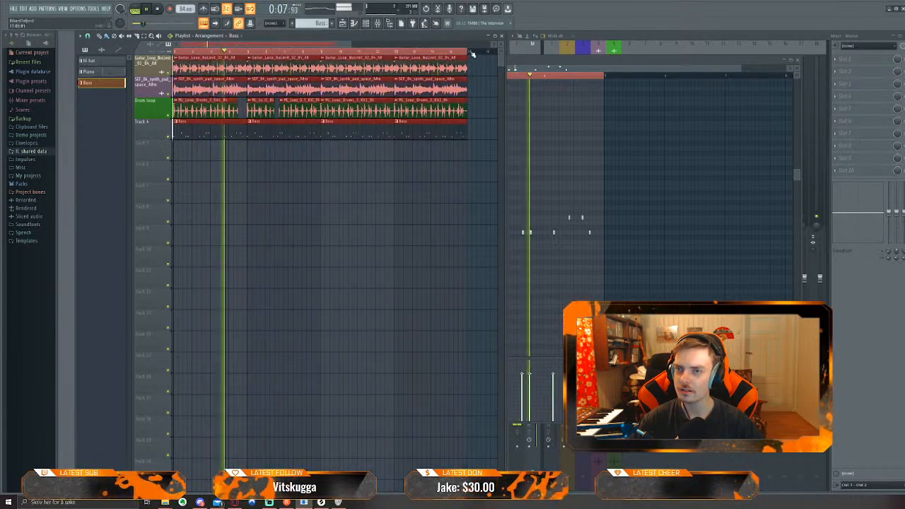
double_click(209, 130)
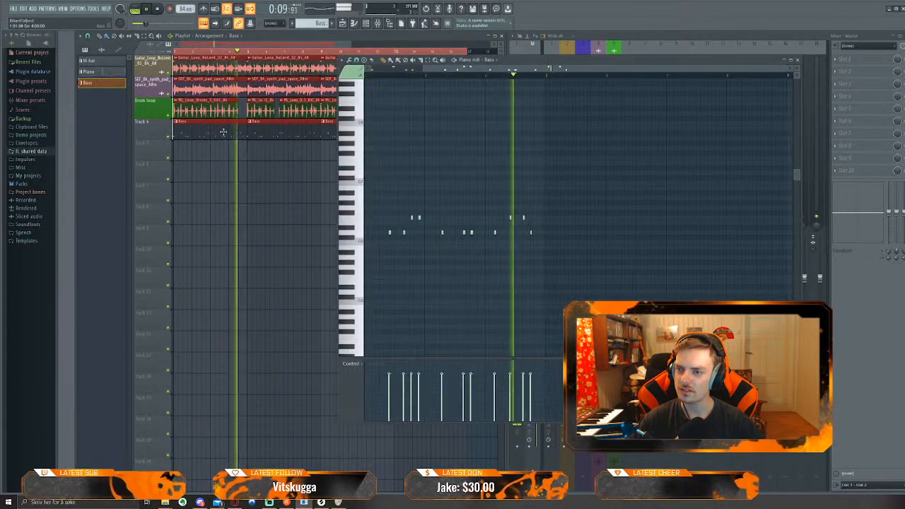
drag(453, 177, 566, 184)
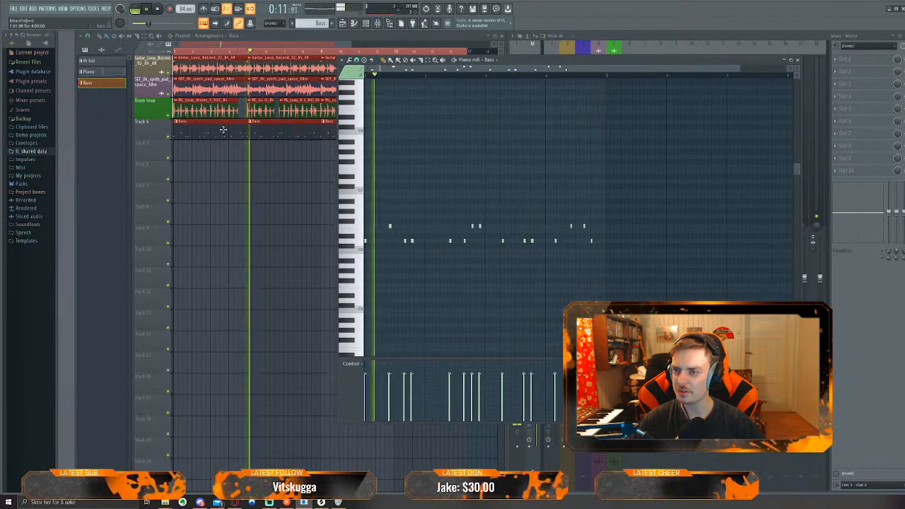
click(798, 61)
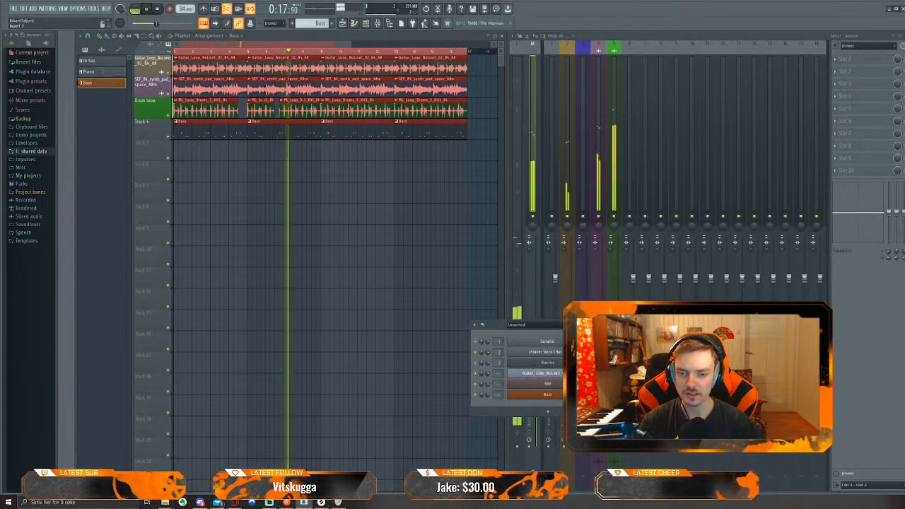
Route the Bass channel to mixer track 6 and lower that track's volume
drag(523, 324, 336, 239)
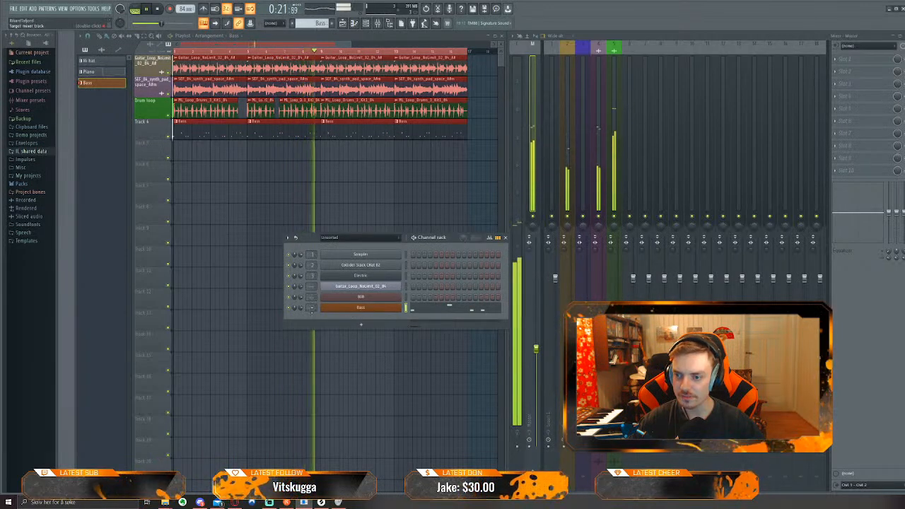
click(347, 310)
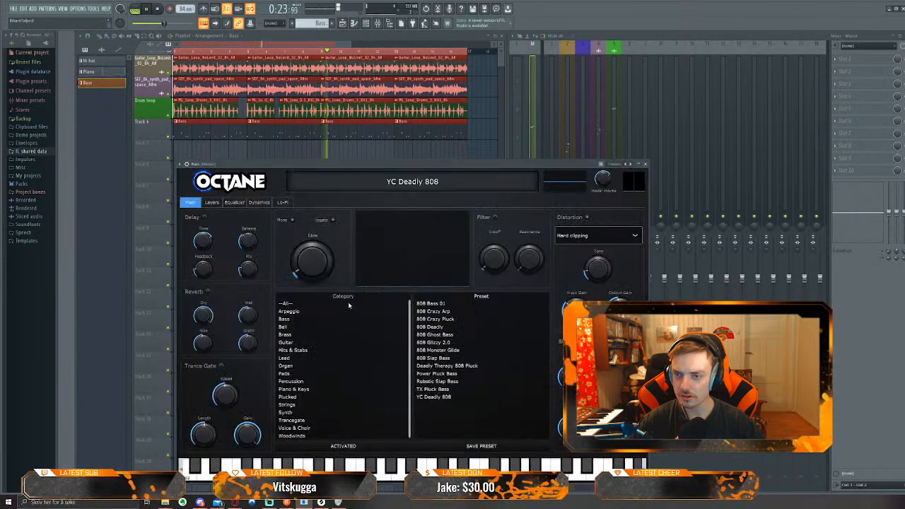
key(ctrl+l)
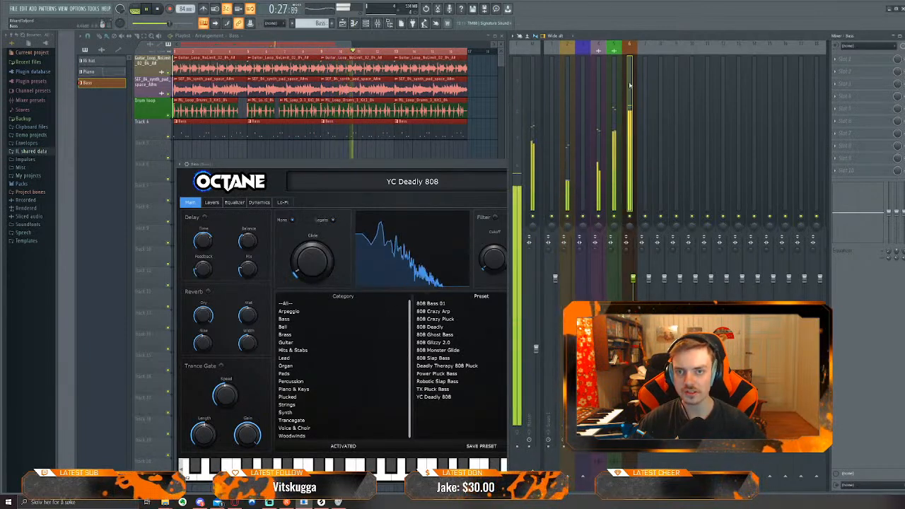
drag(634, 280, 634, 329)
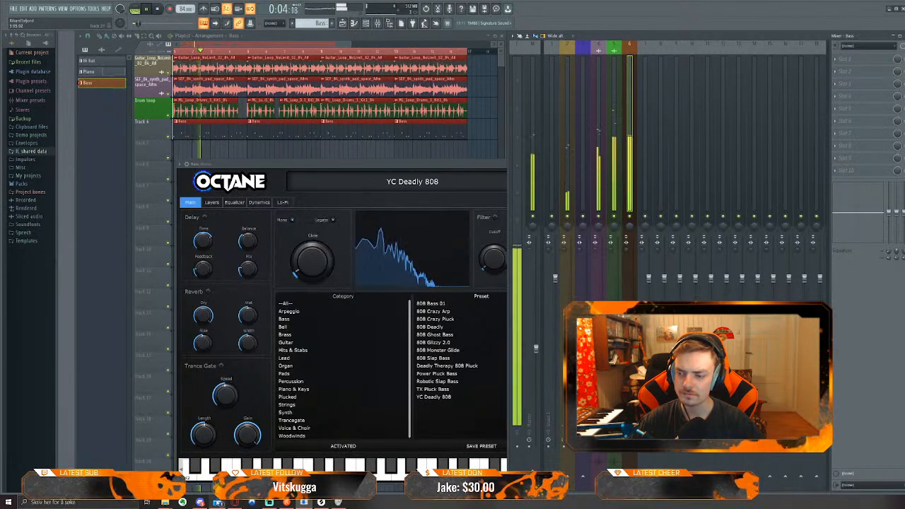
Audition the OCTANE bass presets 808 Crazy Pluck, 808 Crazy Arp and 808 Bass 01, and load 808 Ghost Bass
click(401, 166)
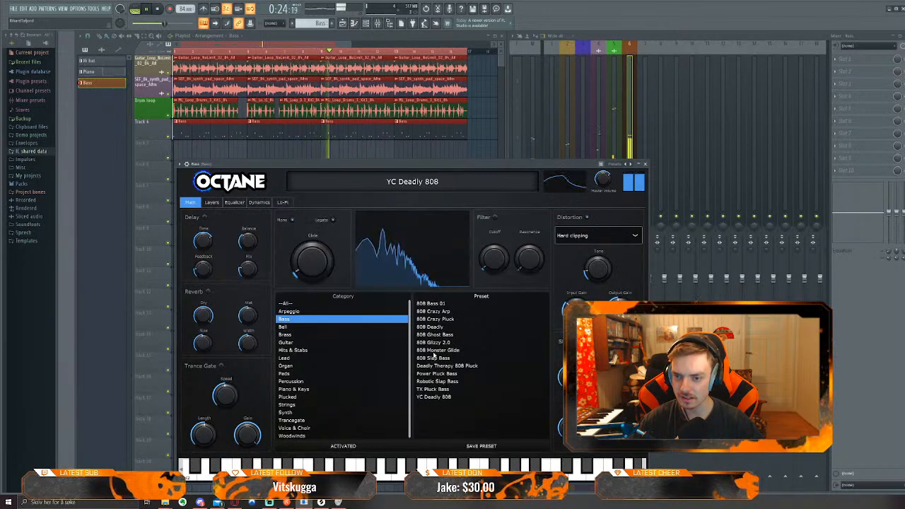
click(436, 320)
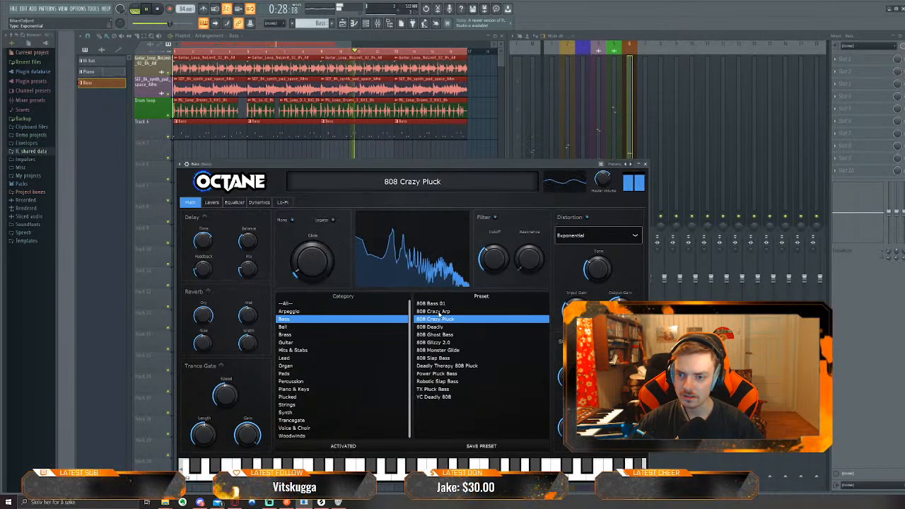
click(438, 312)
key(Up)
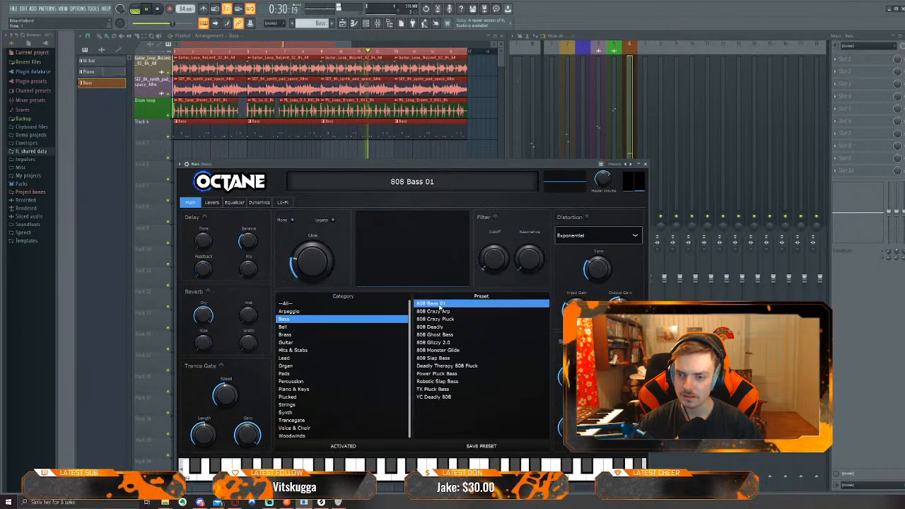
click(440, 334)
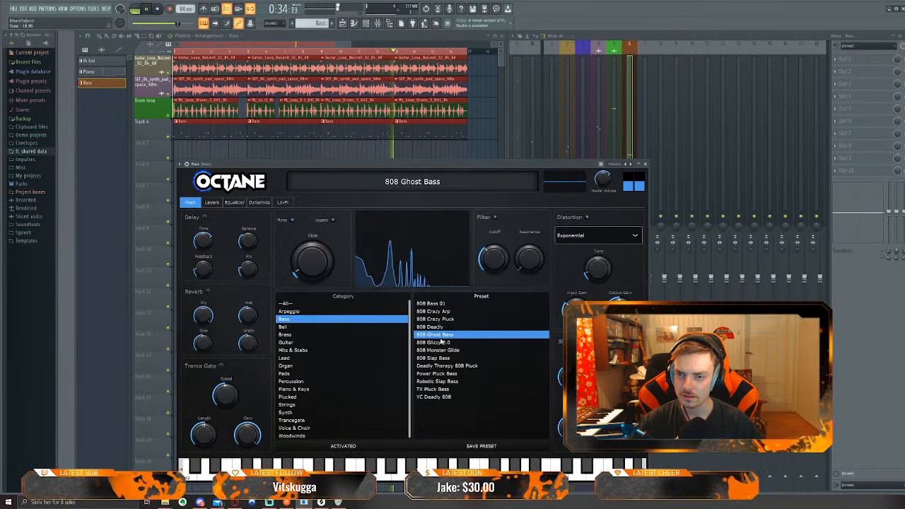
Open the Bass pattern from its playlist clip and transpose all its notes down one octave
click(364, 136)
click(364, 135)
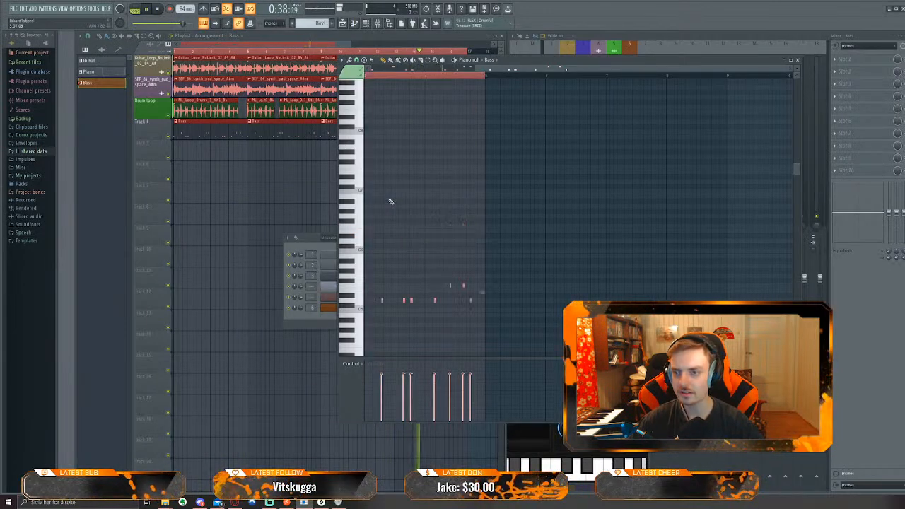
scroll(391, 202, up, 3)
scroll(612, 205, down, 2)
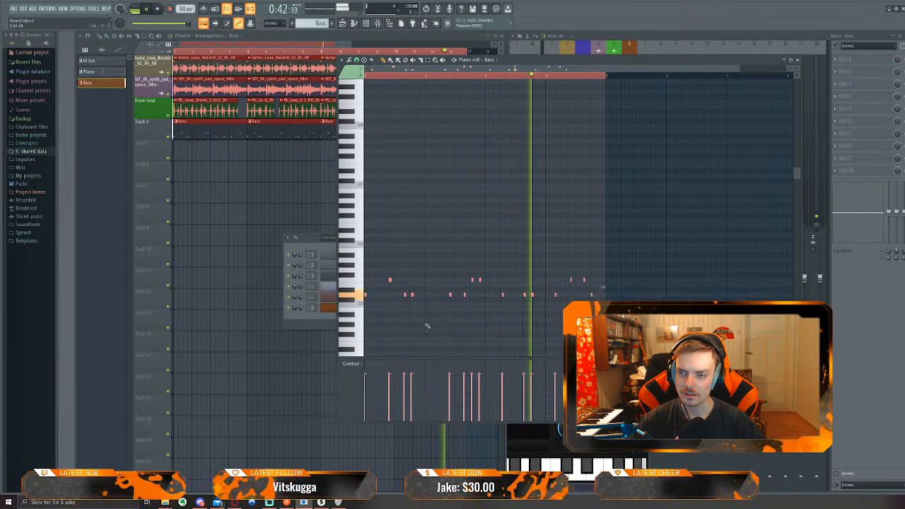
Lengthen all the Bass notes together, play back the start of the pattern and bring the Channel rack to the front
scroll(369, 306, up, 2)
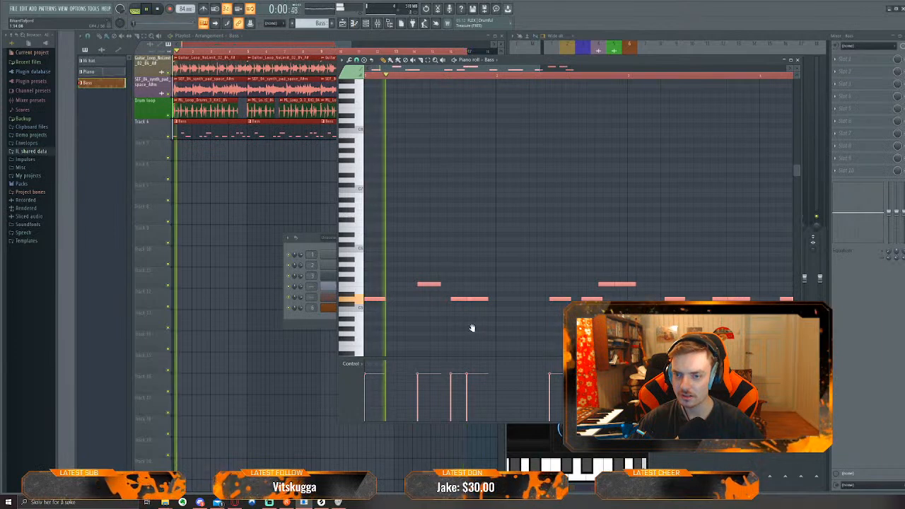
scroll(375, 300, up, 1)
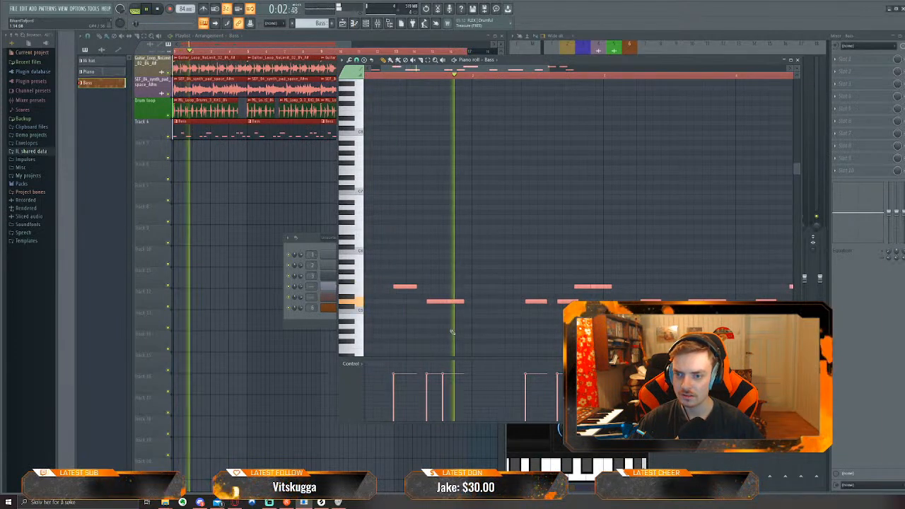
key(space)
scroll(431, 304, up, 1)
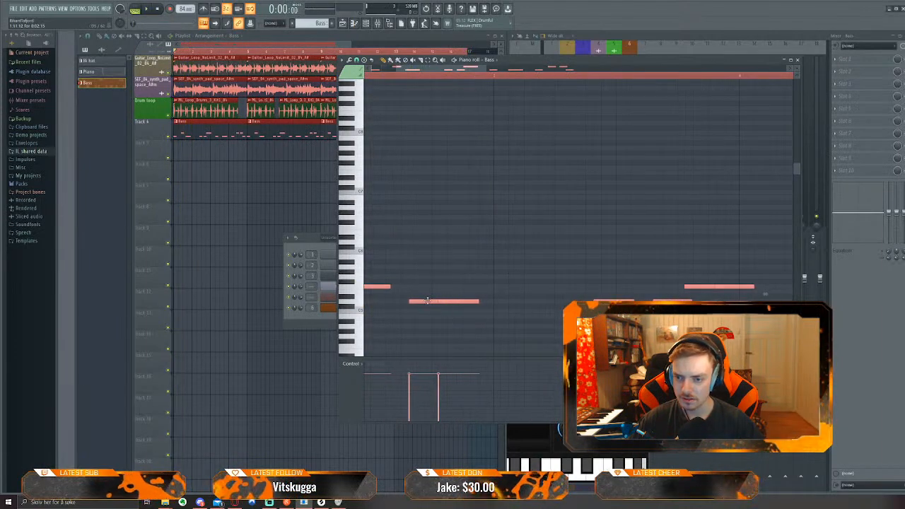
click(429, 290)
click(323, 238)
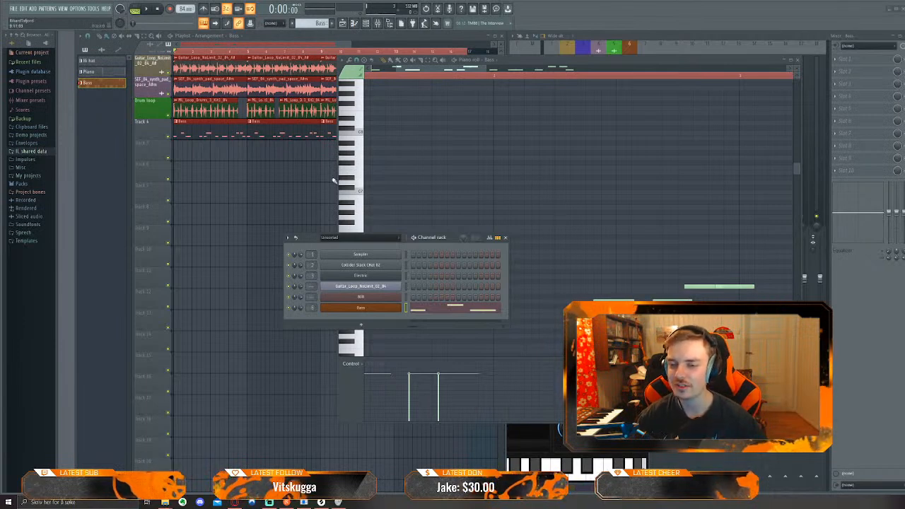
Inspect the properties of a Bass note before bar 2, close them, and show the whole arrangement in the playlist
drag(316, 244, 398, 271)
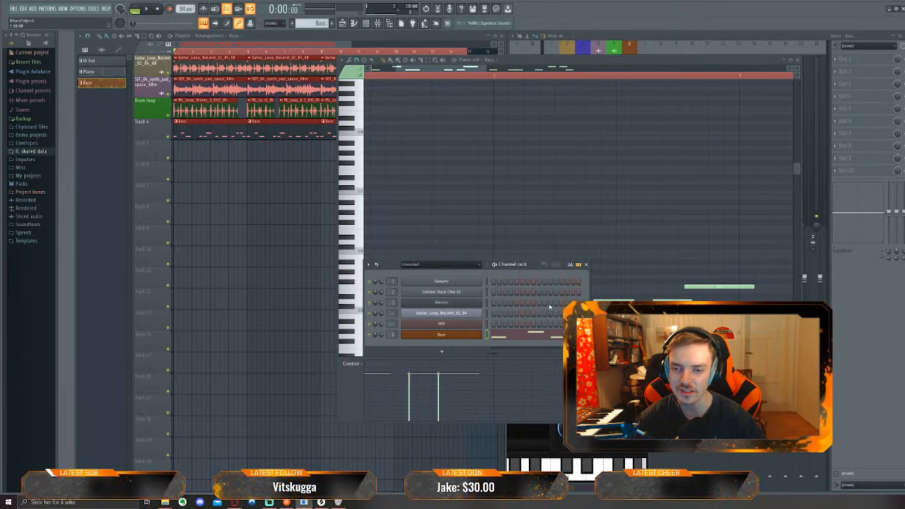
click(585, 245)
scroll(585, 245, down, 5)
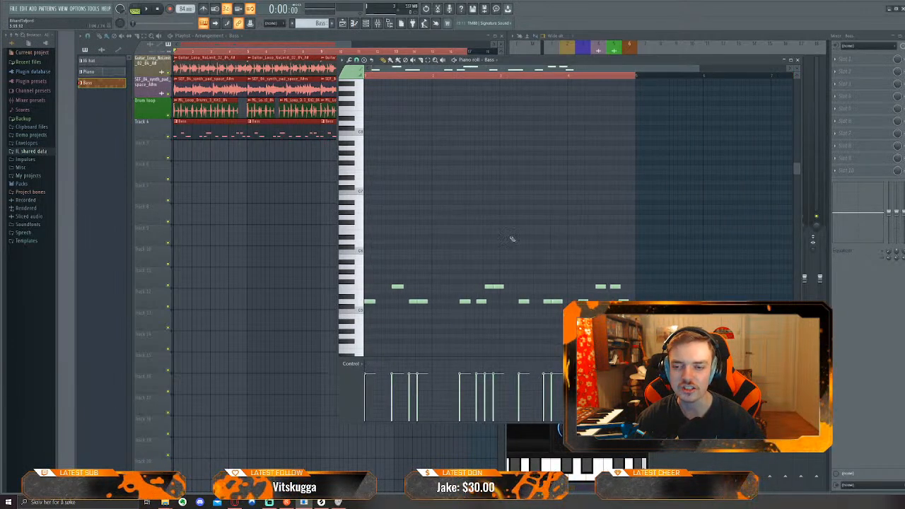
double_click(416, 302)
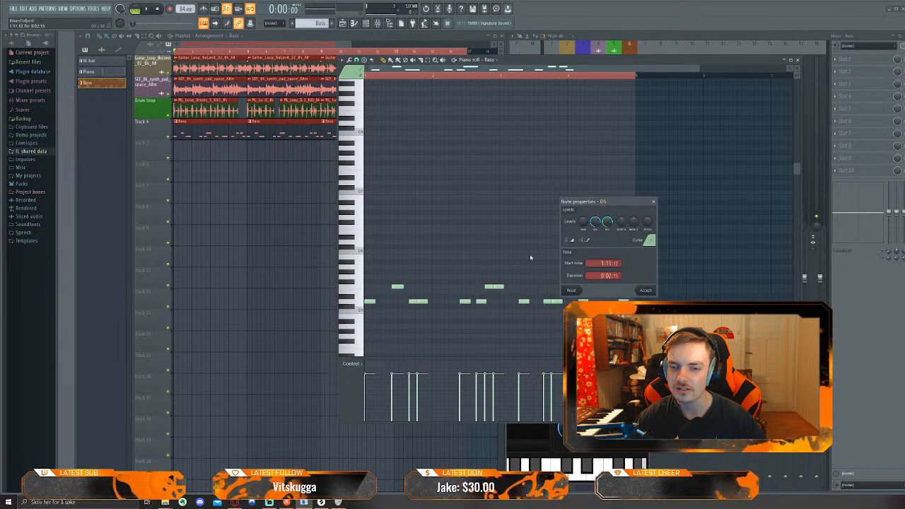
drag(619, 205, 536, 201)
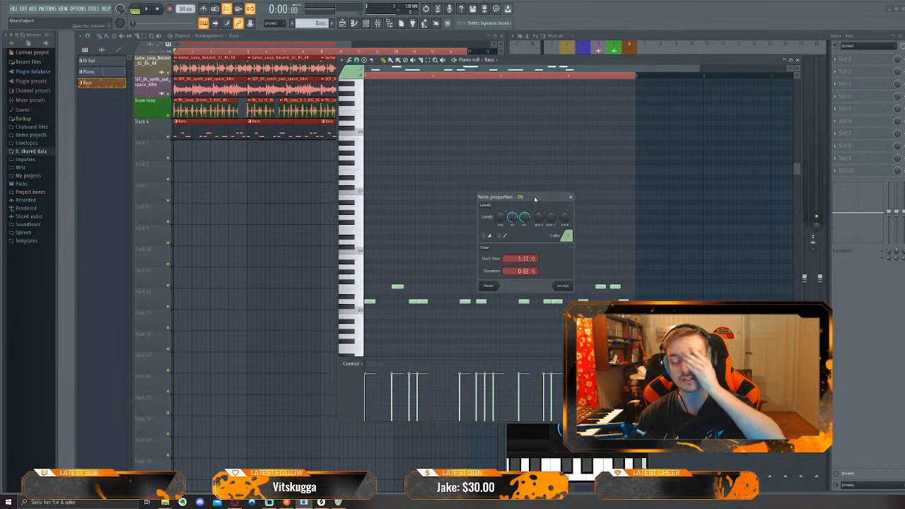
click(570, 197)
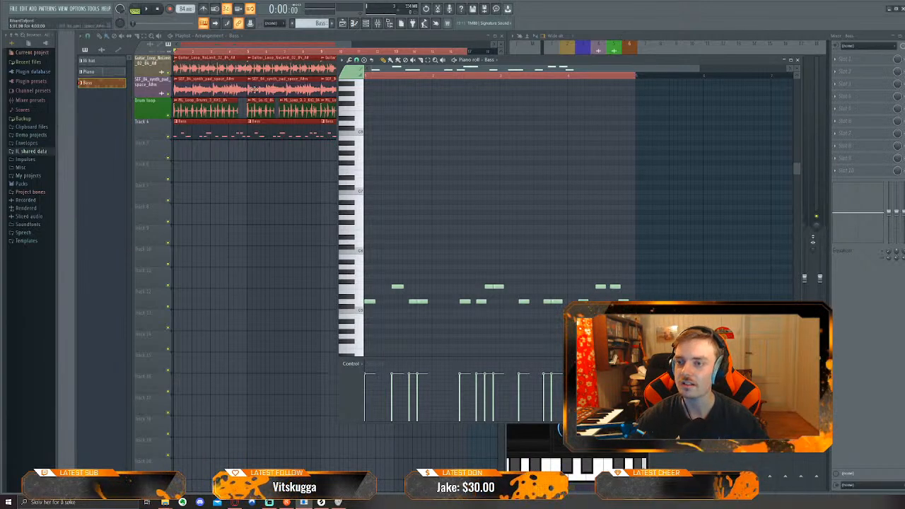
click(283, 216)
scroll(289, 214, down, 4)
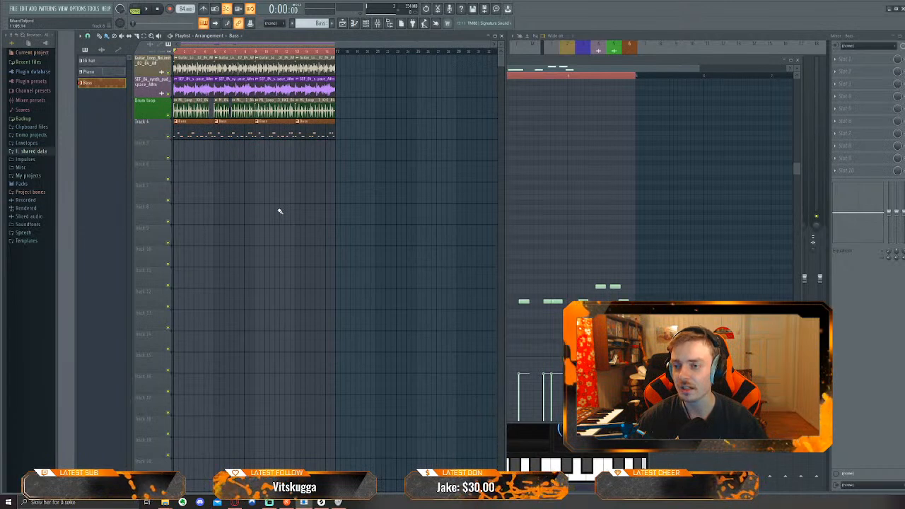
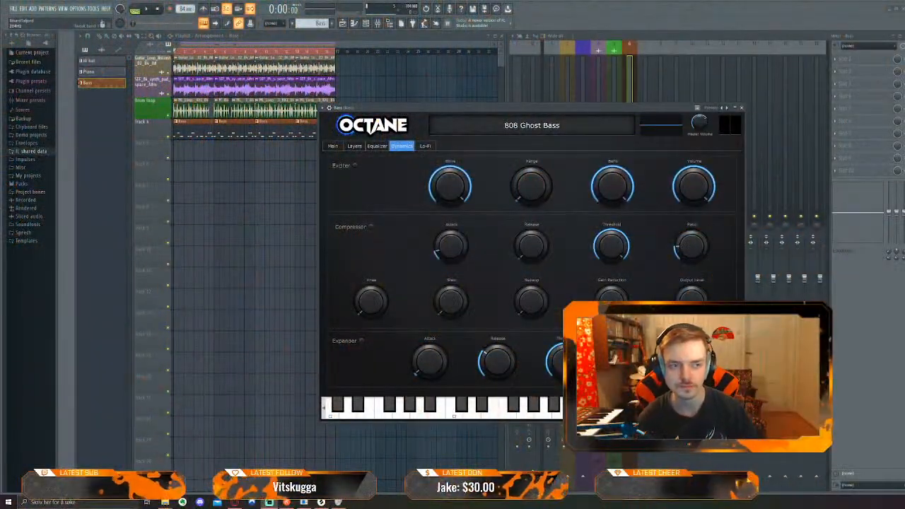
Show OCTANE's main page, open the Bass pattern from its playlist clip and play back its beginning
click(334, 146)
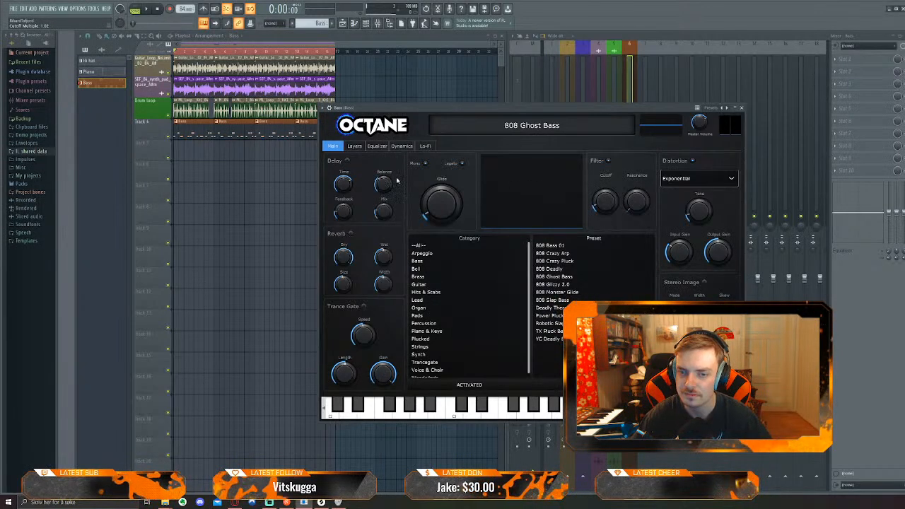
right_click(271, 174)
key(space)
double_click(206, 131)
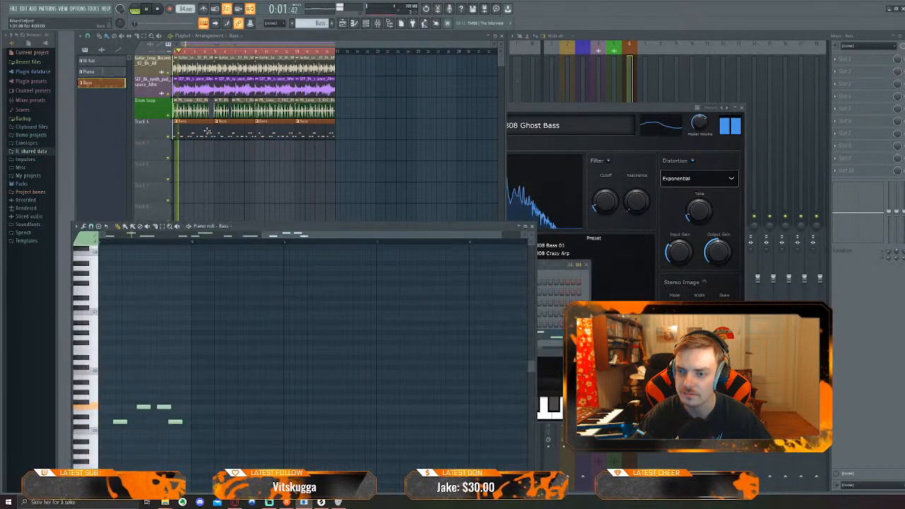
drag(229, 309, 503, 239)
key(space)
key(space)
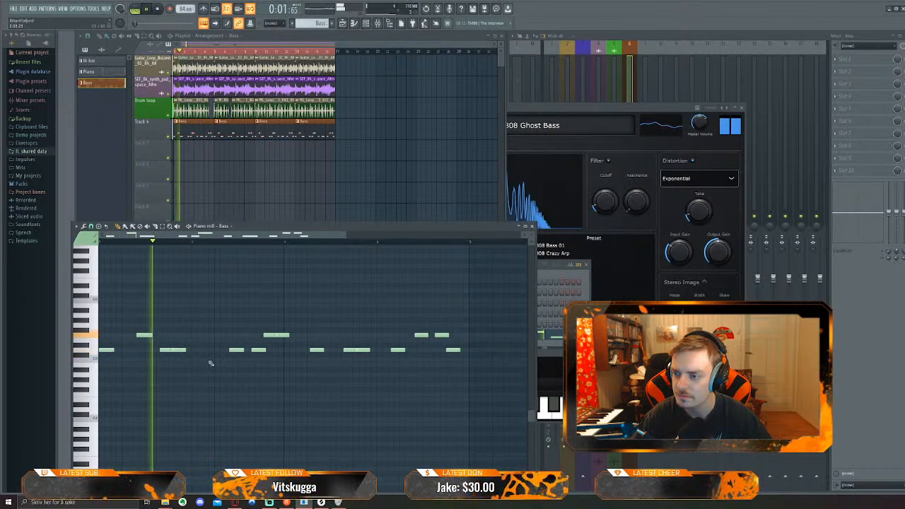
key(space)
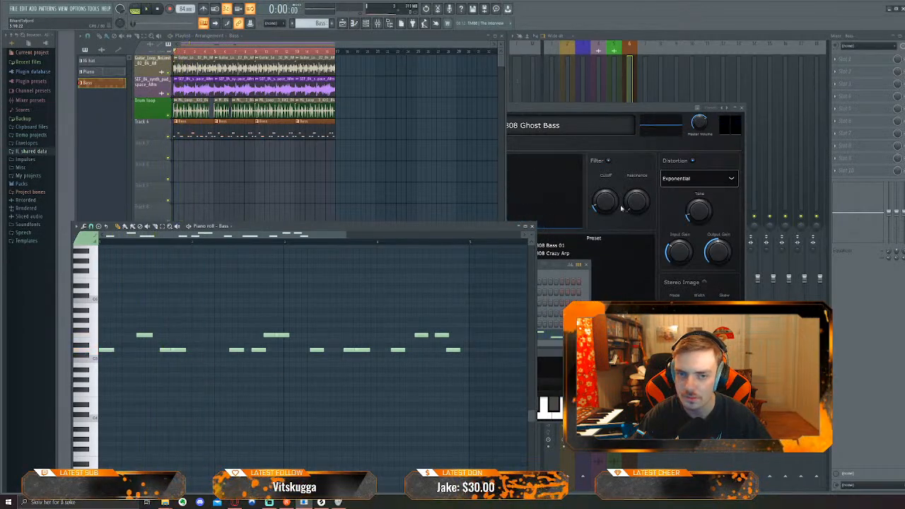
Set OCTANE's filter cutoff multiple to 3.74 and review its dynamics, equalizer, layers and the channel's detailed settings
click(699, 211)
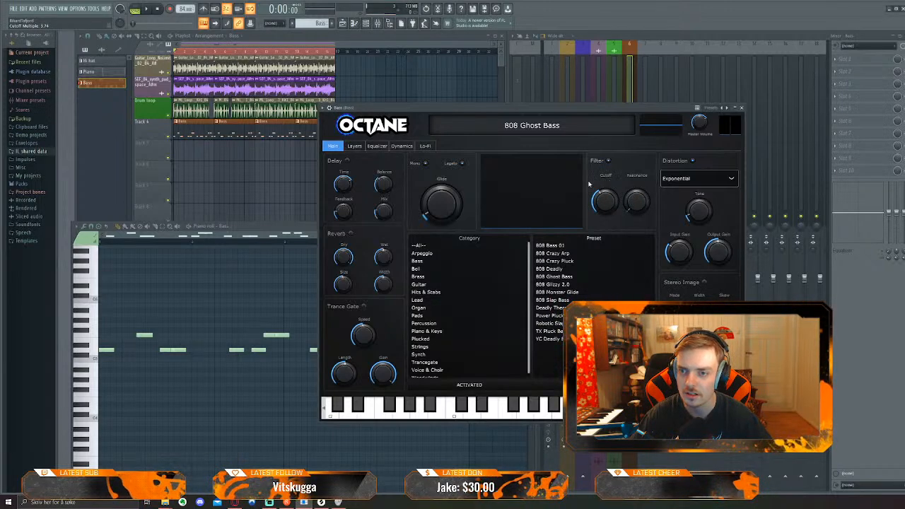
click(403, 146)
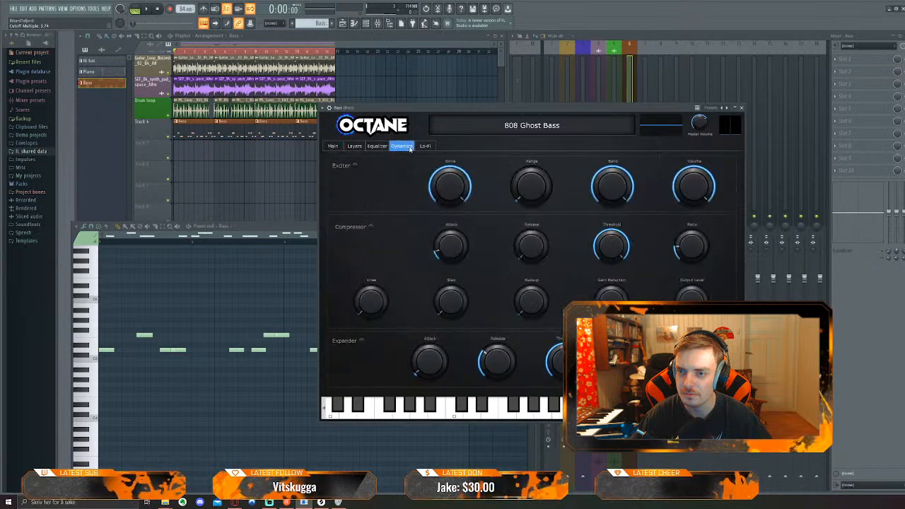
click(378, 146)
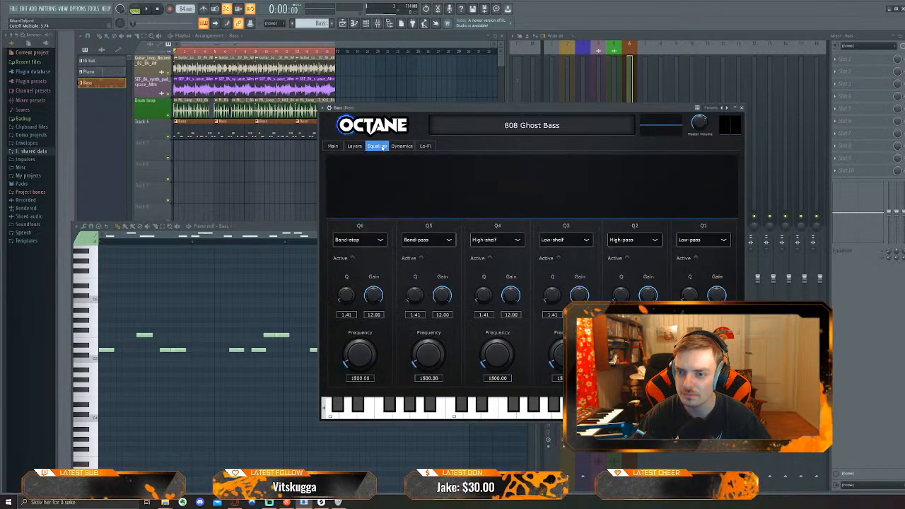
click(354, 146)
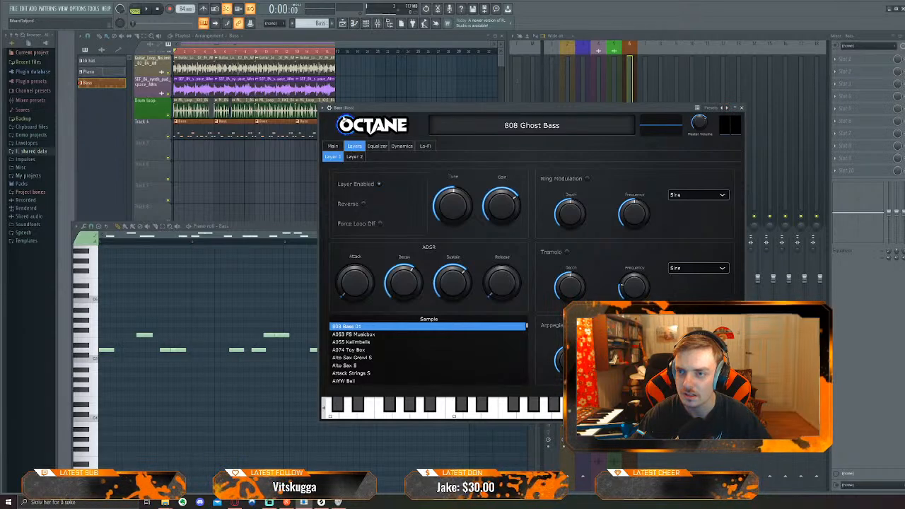
click(330, 108)
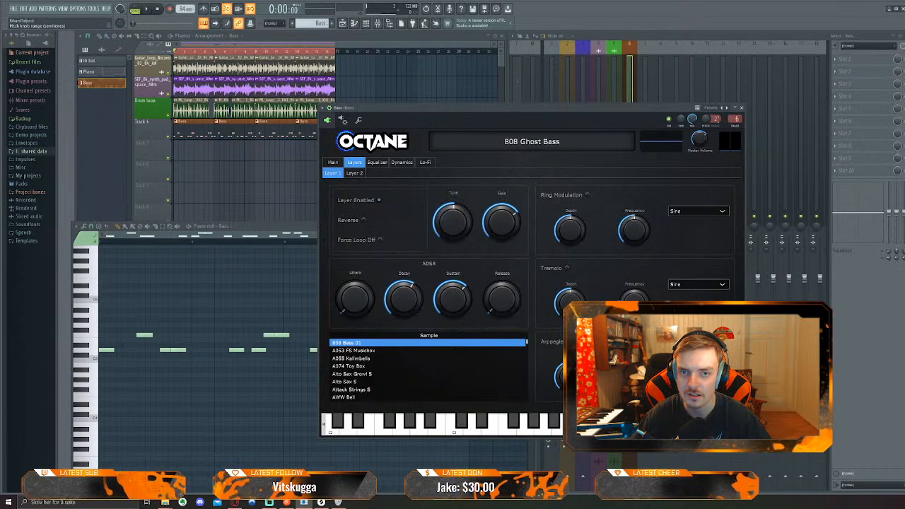
click(358, 121)
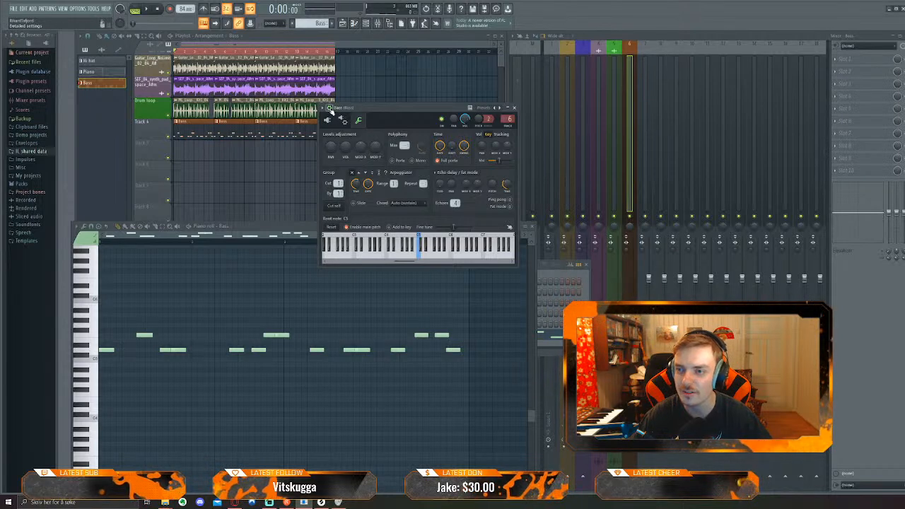
click(515, 108)
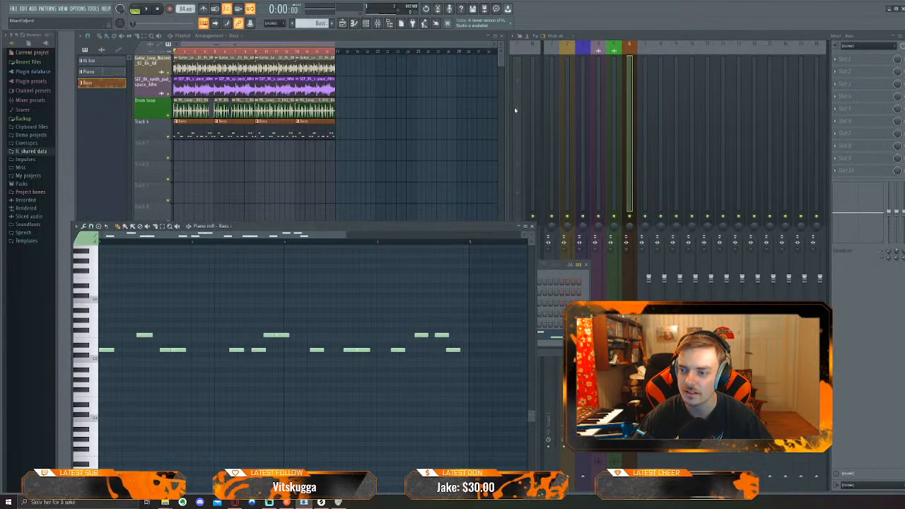
During playback, separate the two touching higher Bass notes around bar 3 by shortening the first and nudging both slightly earlier
key(space)
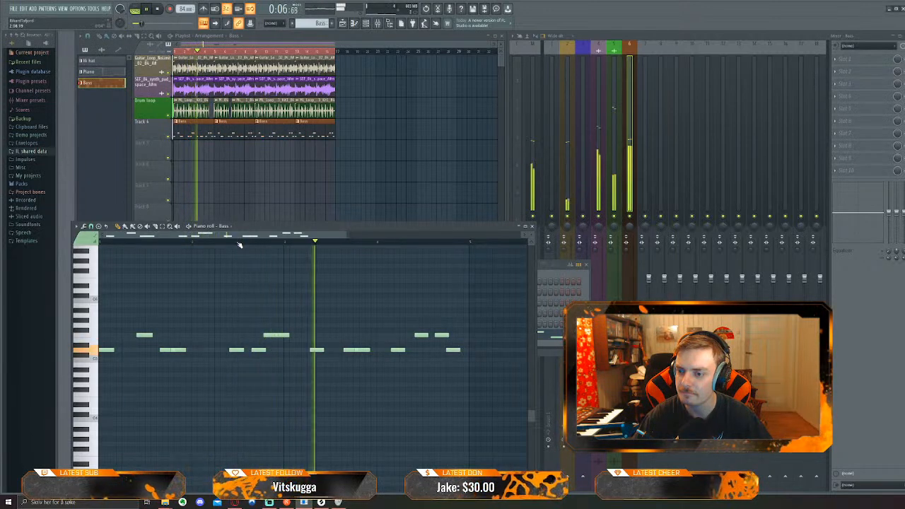
scroll(277, 356, up, 3)
scroll(277, 355, up, 2)
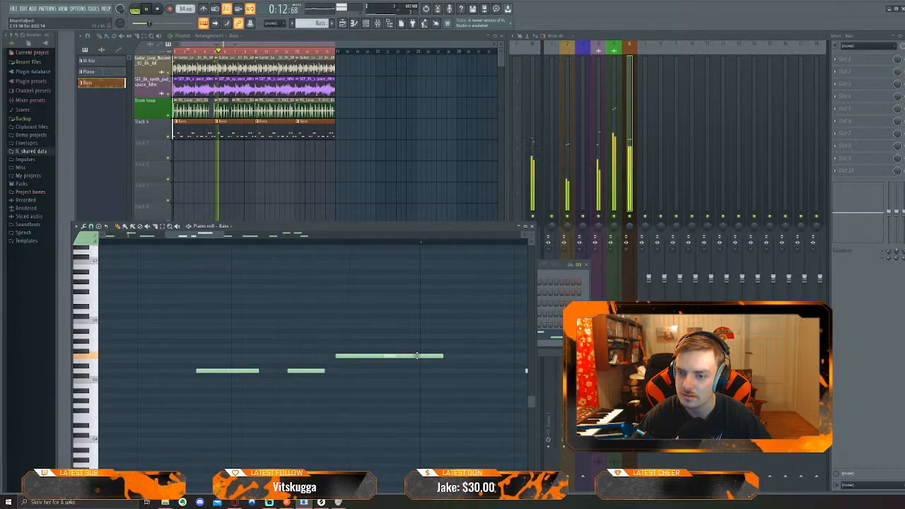
mouse_move(395, 356)
mouse_down()
mouse_move(371, 356)
mouse_move(397, 356)
mouse_up()
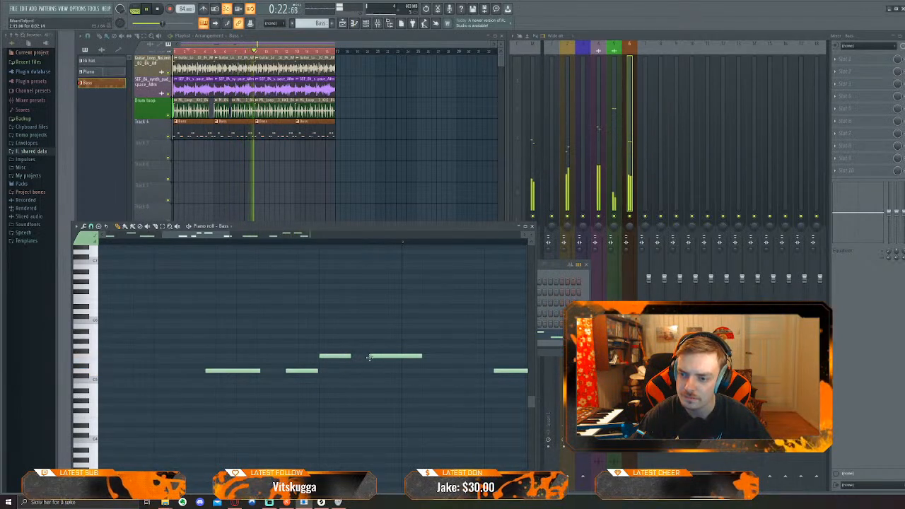
drag(368, 355, 369, 356)
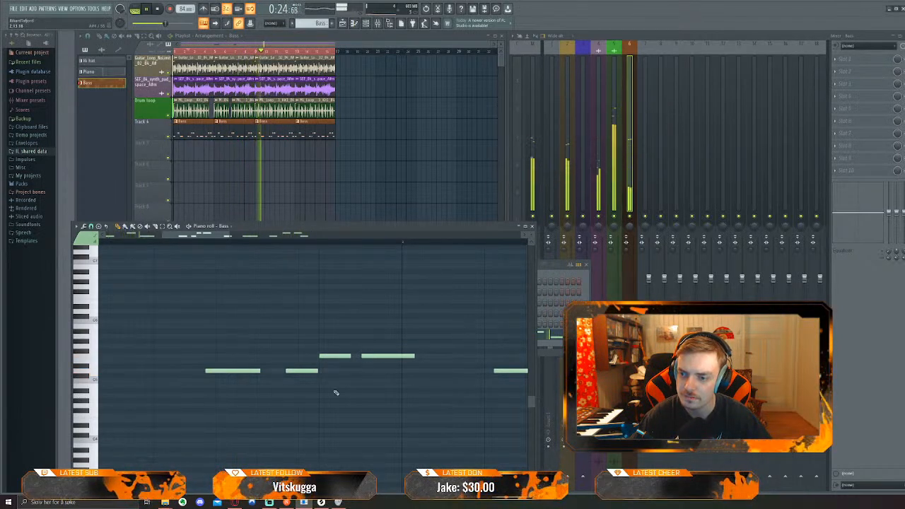
Shorten the first of the two lower Bass notes before bar 2 and move the second one and the preceding higher note earlier
scroll(372, 400, up, 1)
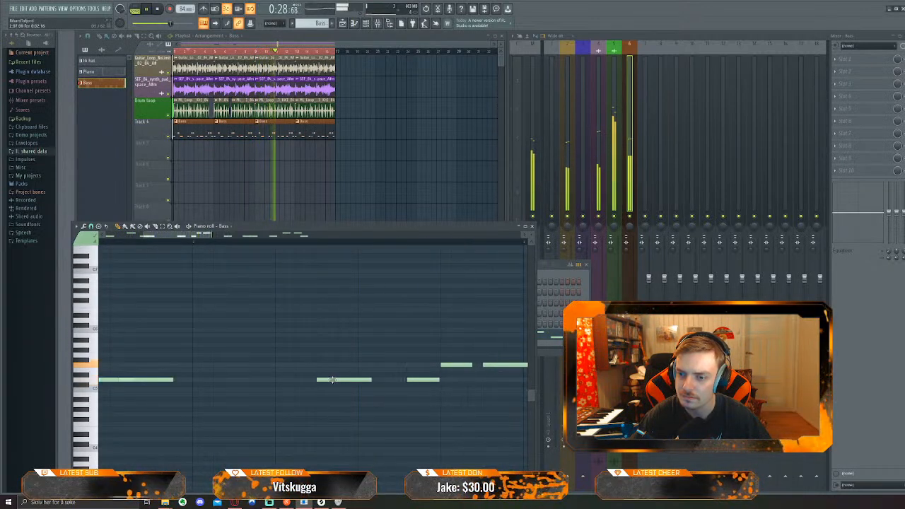
scroll(289, 377, down, 1)
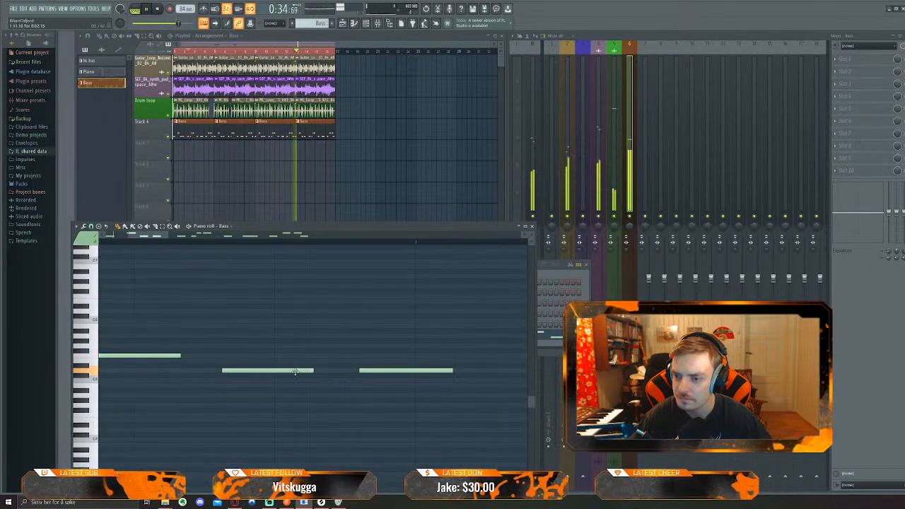
drag(314, 371, 275, 371)
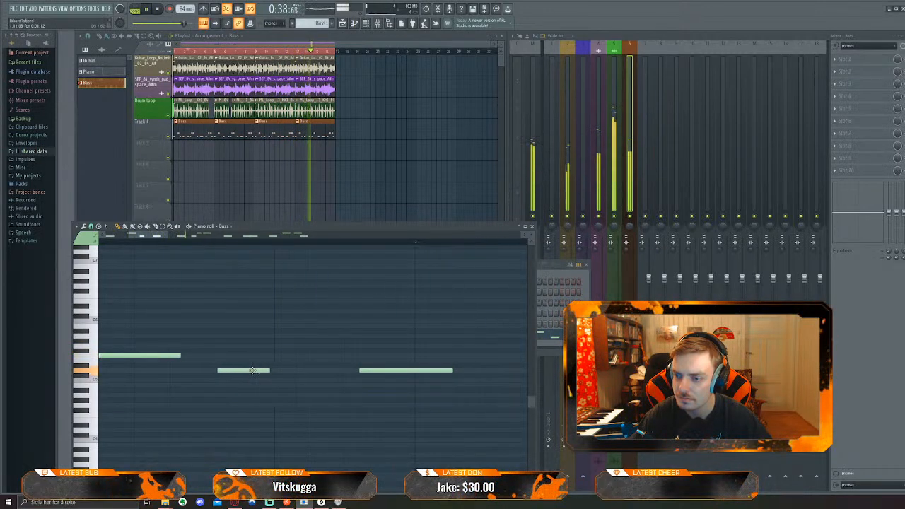
drag(361, 369, 288, 371)
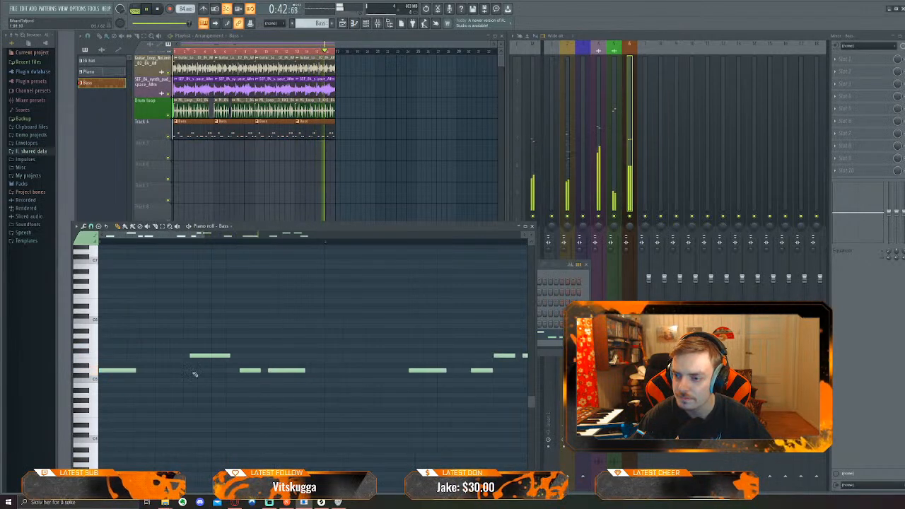
scroll(203, 373, up, 1)
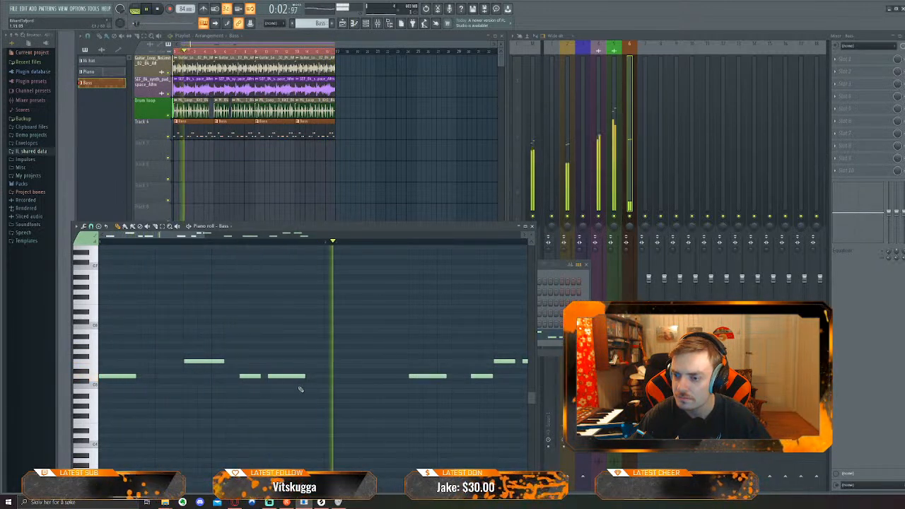
Play the song from the start, reopen the Bass pattern and nudge the last note before bar 2 slightly later
key(space)
key(space)
key(space)
drag(188, 52, 174, 52)
key(space)
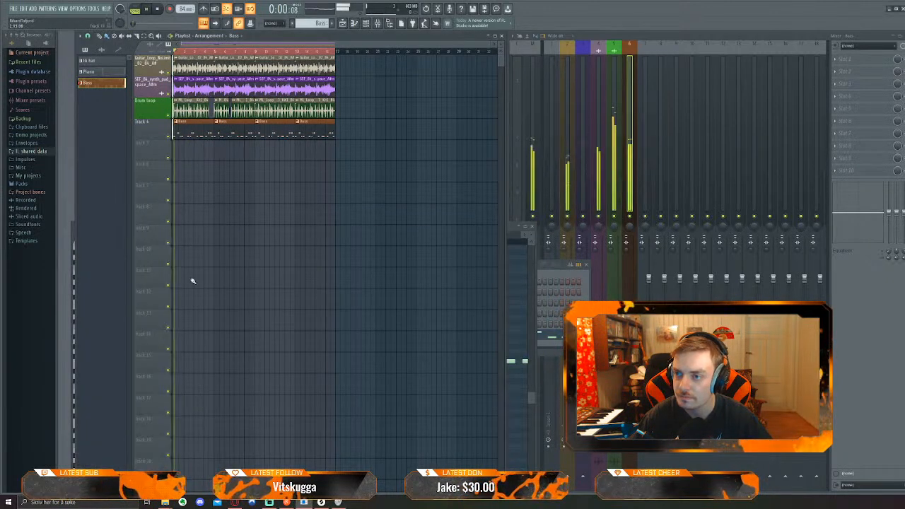
double_click(196, 128)
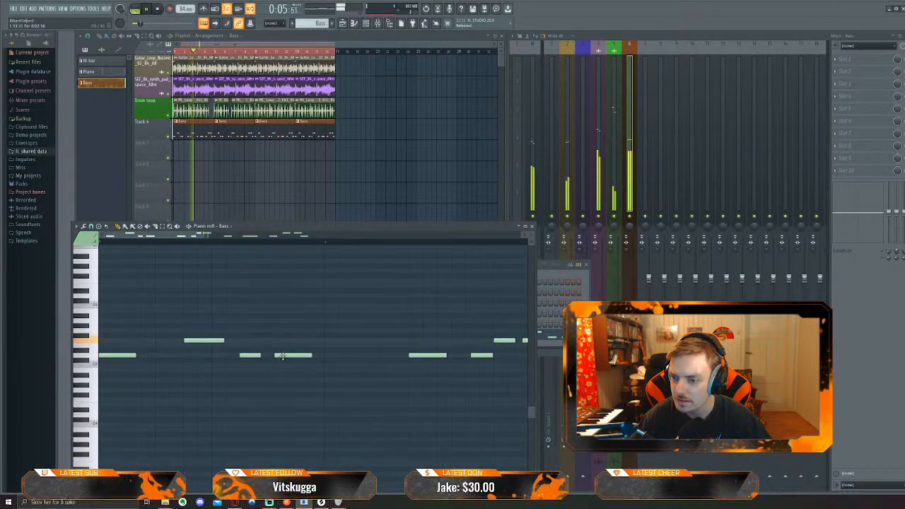
key(space)
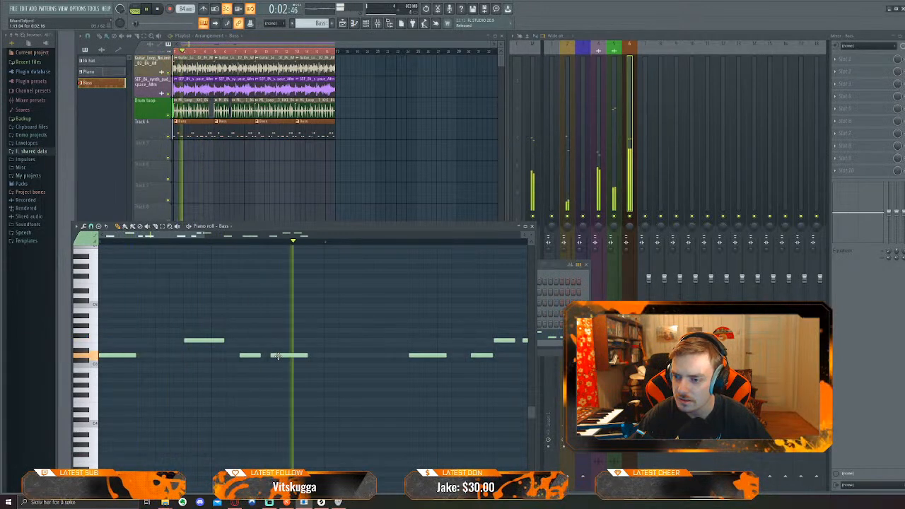
Separate the two touching Bass notes just before bar 4 and shorten the last higher note of the pattern
drag(411, 392, 278, 386)
drag(397, 391, 301, 380)
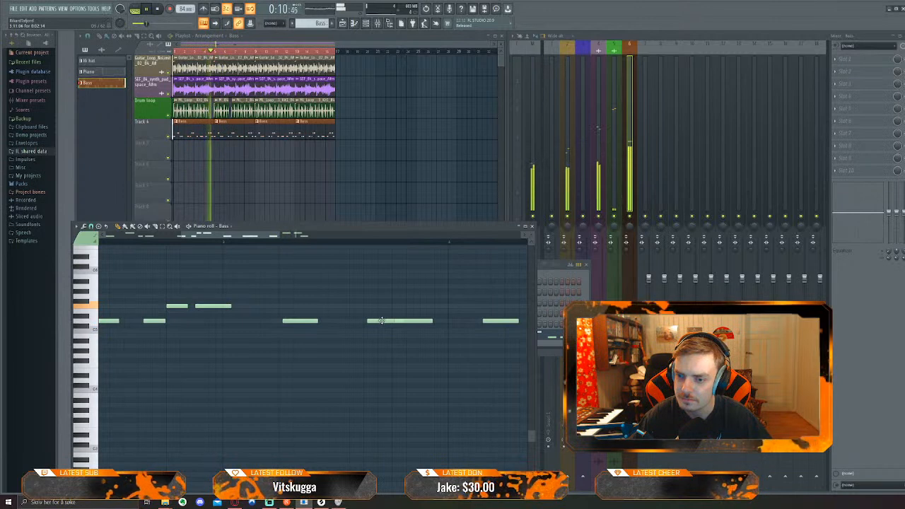
drag(392, 321, 372, 321)
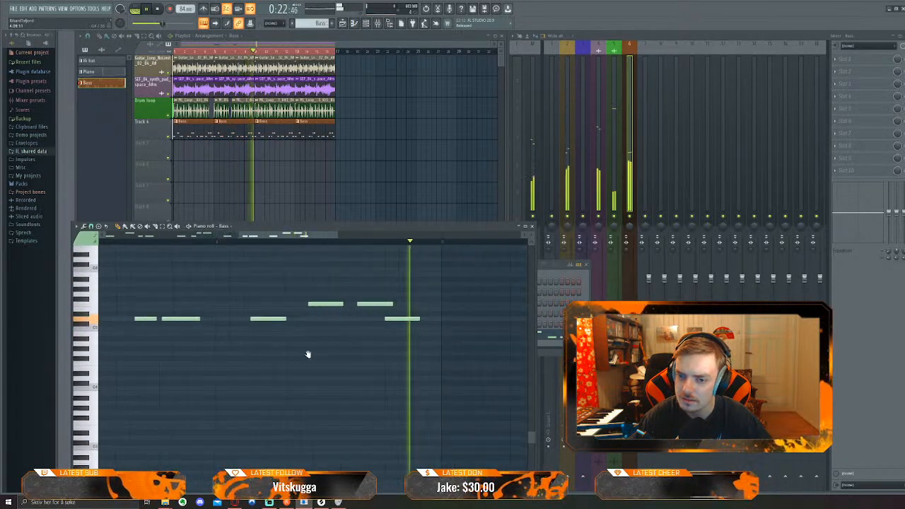
drag(331, 305, 320, 306)
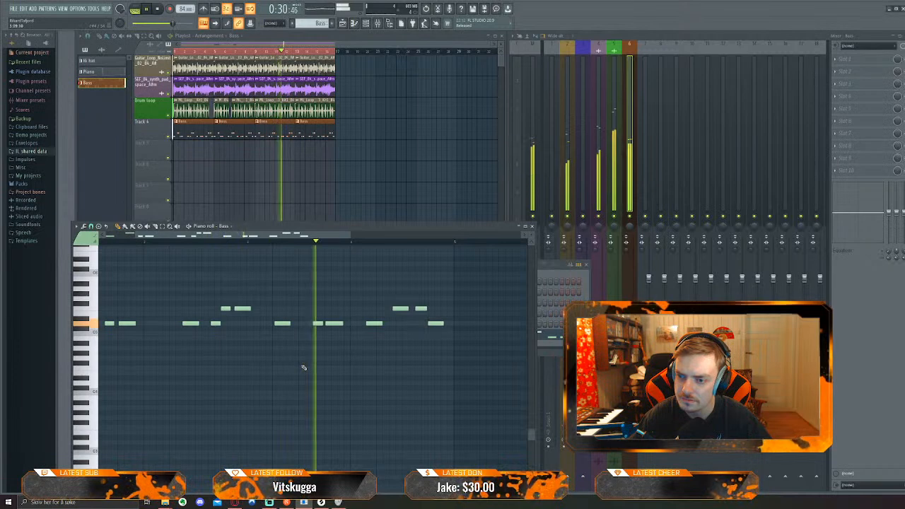
Lower the first note of the pair just before bar 4 by two semitones, close the Piano roll and return to the playlist
key(space)
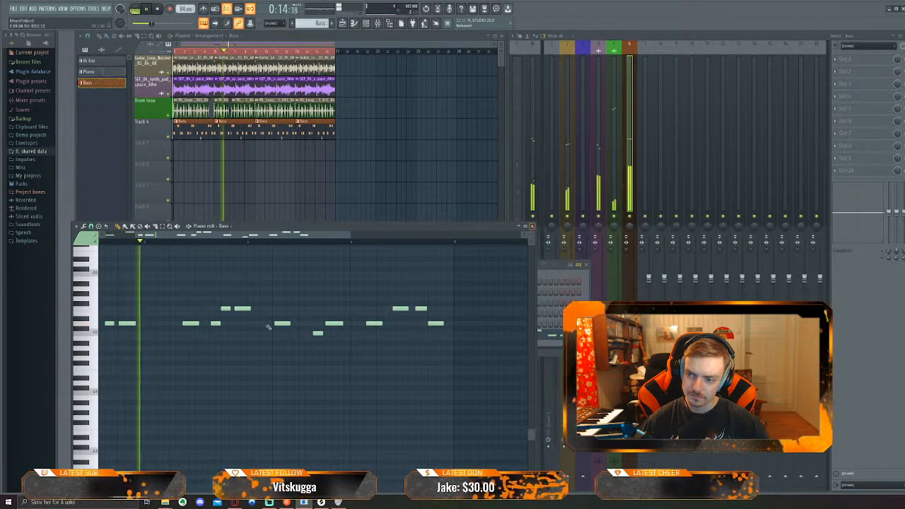
click(533, 227)
click(392, 219)
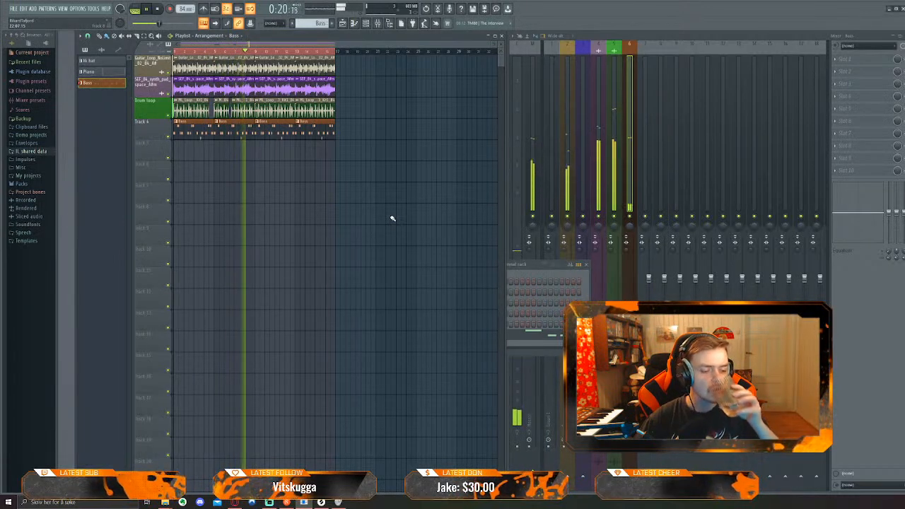
Stop playback and select the full 16-bar time range with all its clips in the playlist
key(space)
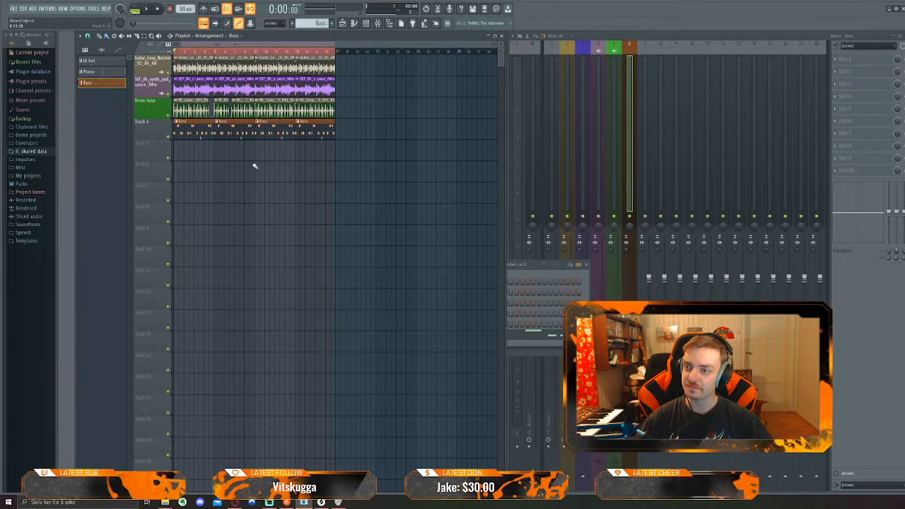
drag(178, 160, 333, 53)
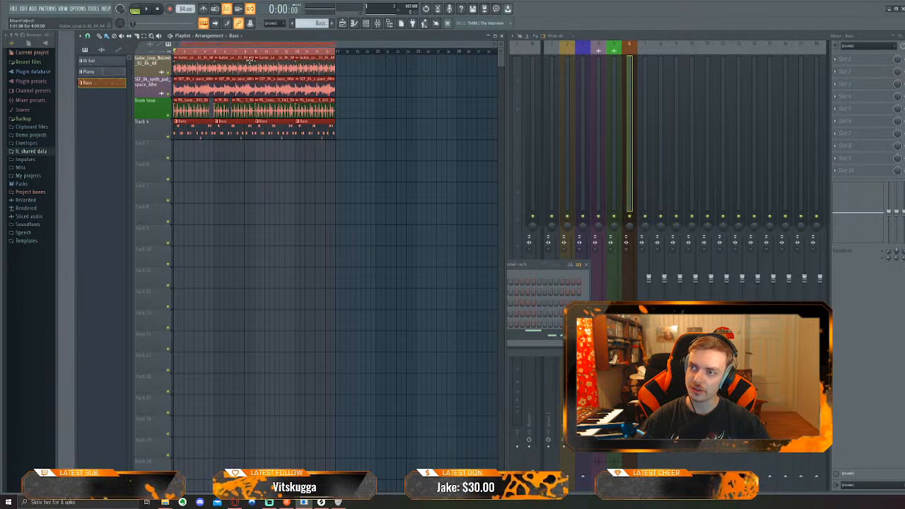
click(242, 53)
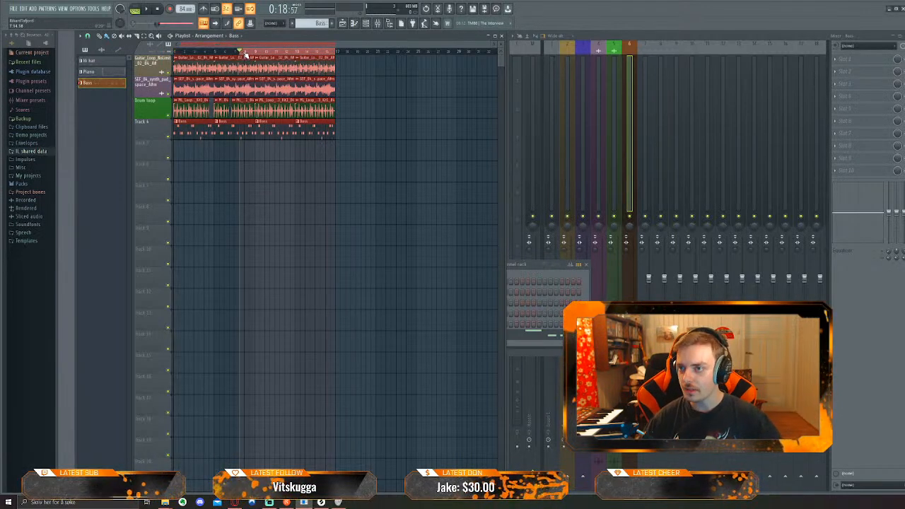
click(196, 52)
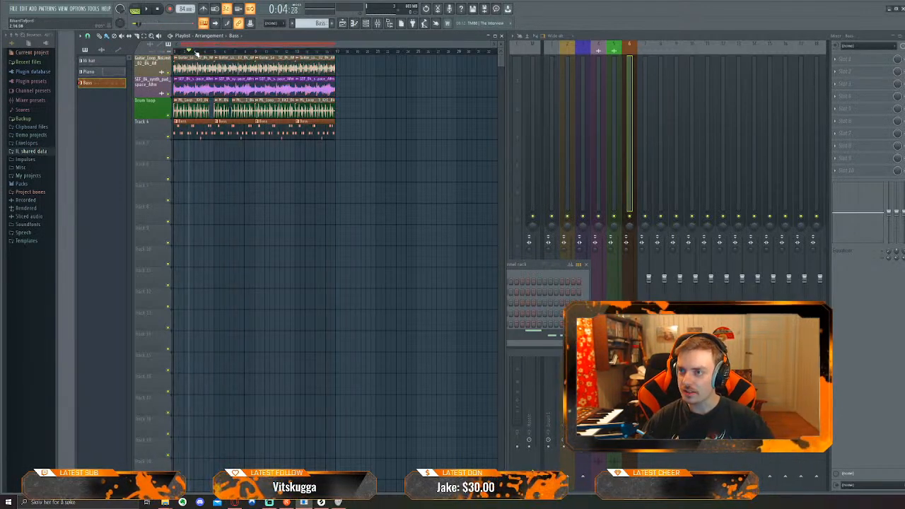
drag(205, 54, 178, 54)
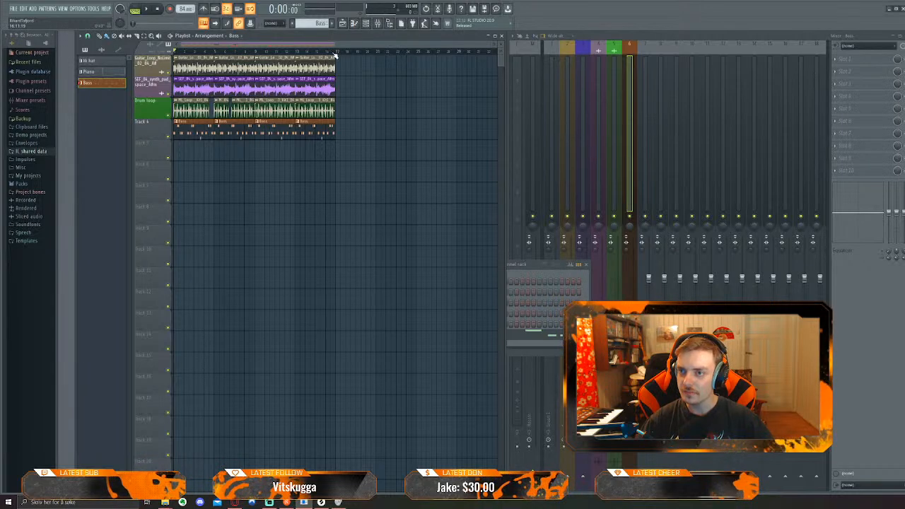
drag(336, 53, 181, 55)
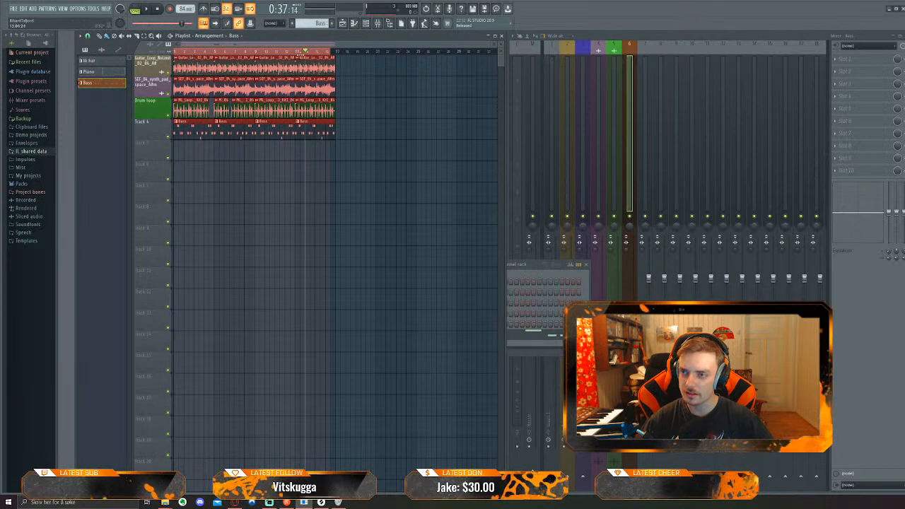
Move all the playlist clips eight bars later so the arrangement starts at bar 9, and clear the clip selection
ctrl+click(355, 68)
click(319, 54)
drag(337, 54, 302, 73)
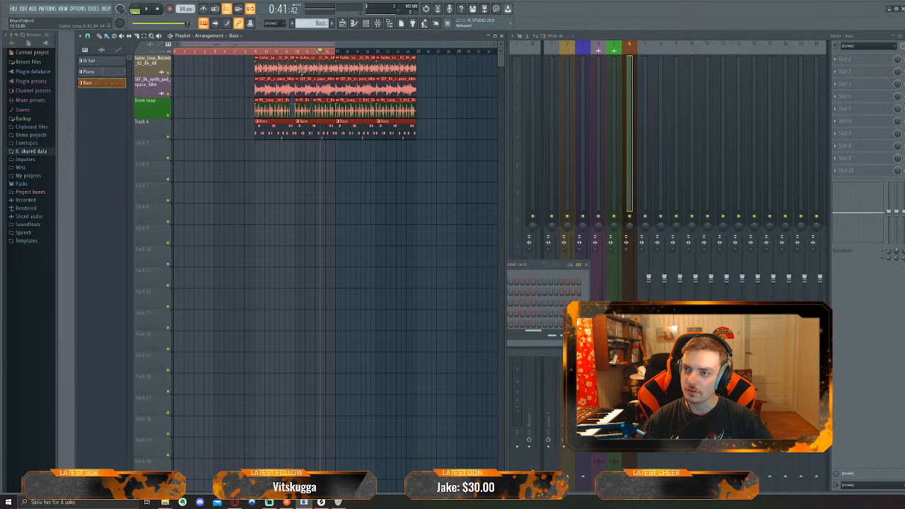
click(278, 156)
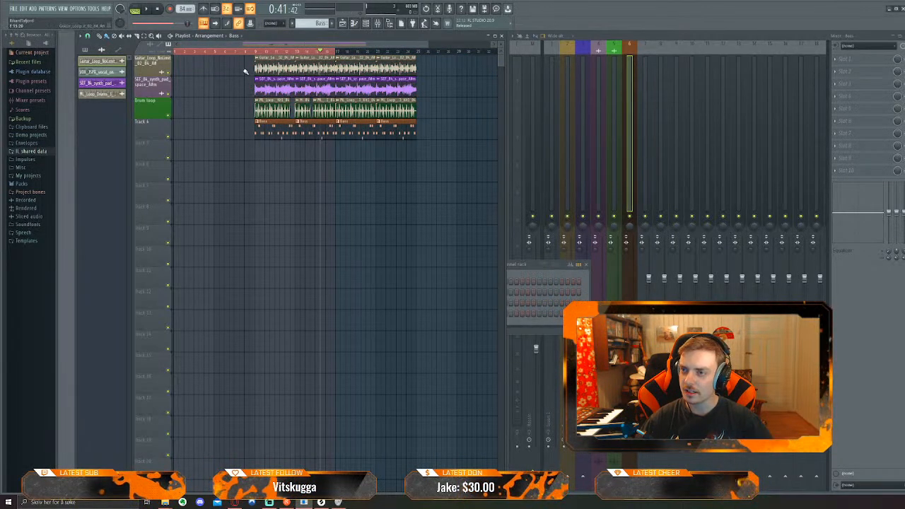
Build an intro by placing synth pad clips at bars 1 and 5 and a guitar loop clip at bar 5 on their tracks
click(264, 87)
click(176, 90)
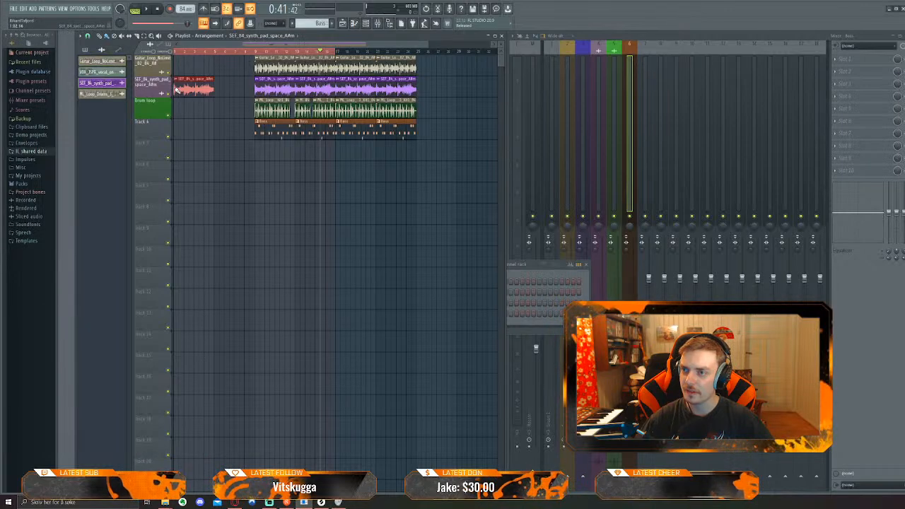
click(219, 89)
click(272, 67)
click(218, 67)
Play the new intro from the start, open the first synth pad clip's channel settings and select its linked mixer track
key(space)
drag(179, 51, 173, 52)
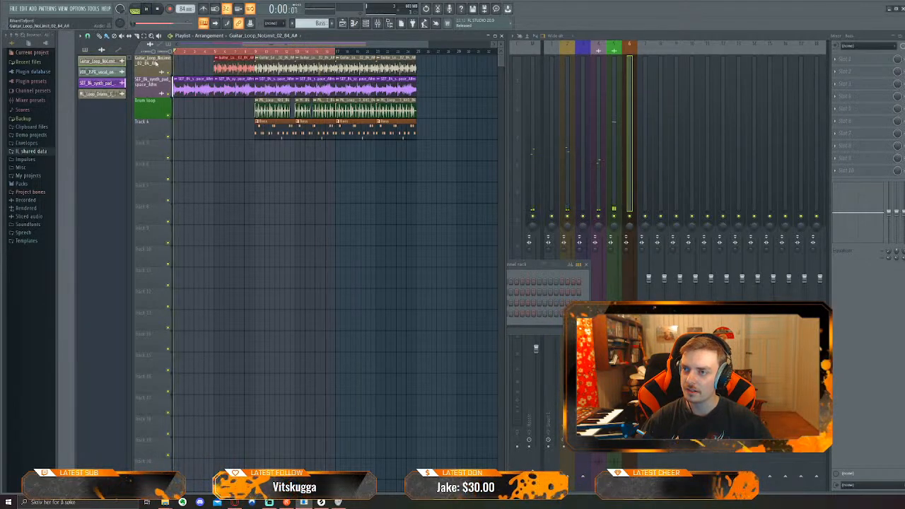
double_click(180, 81)
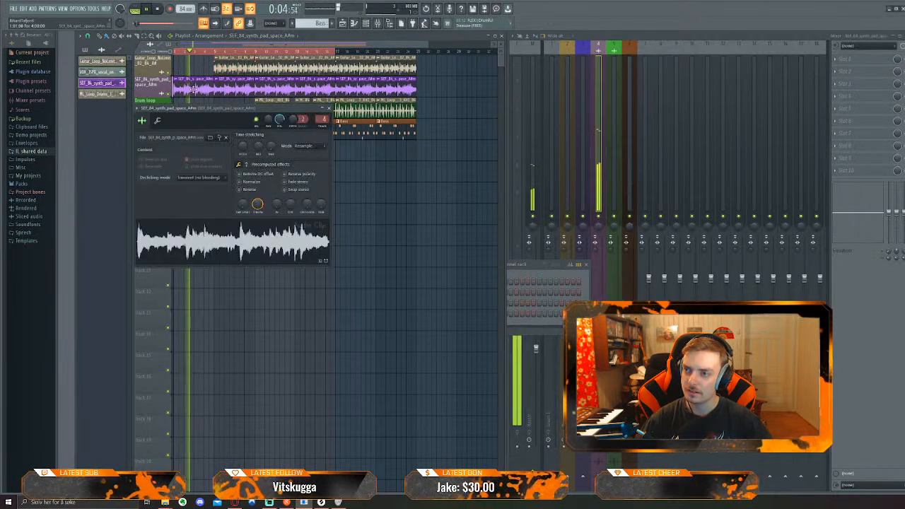
double_click(323, 119)
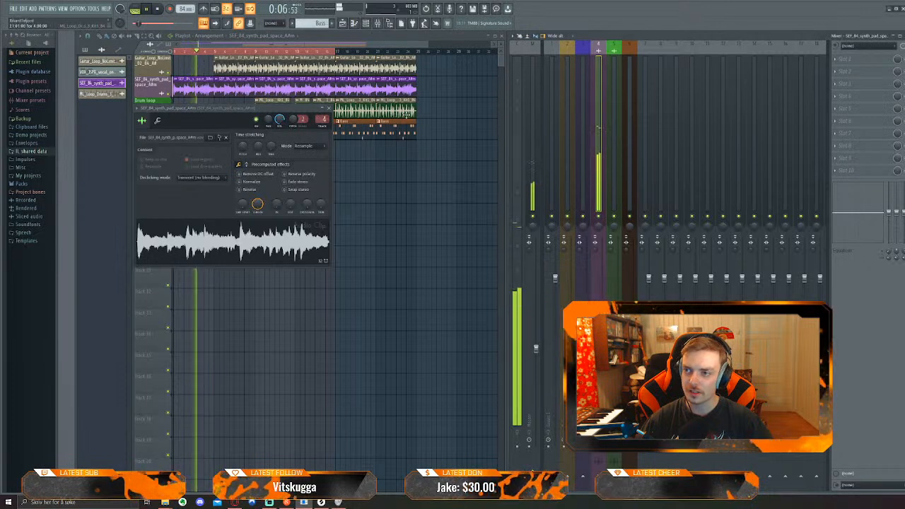
Stop playback and close the synth pad sample's channel settings
key(space)
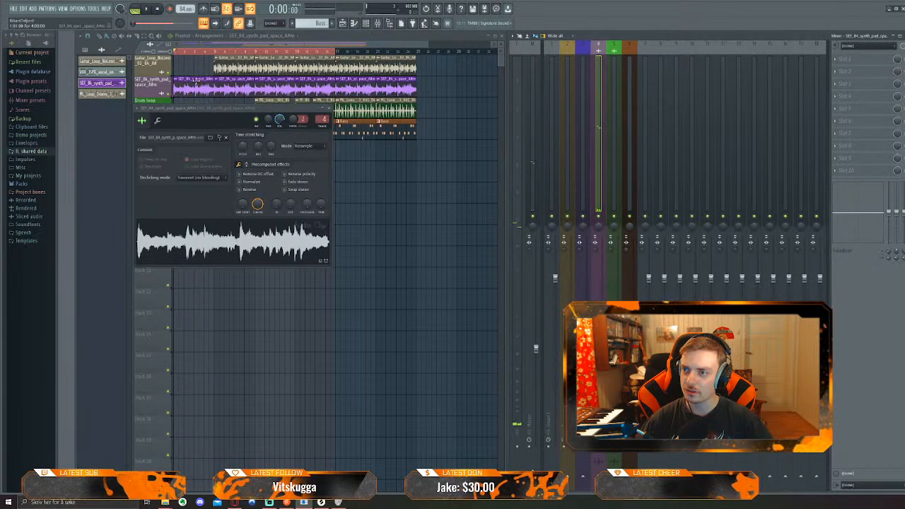
click(329, 109)
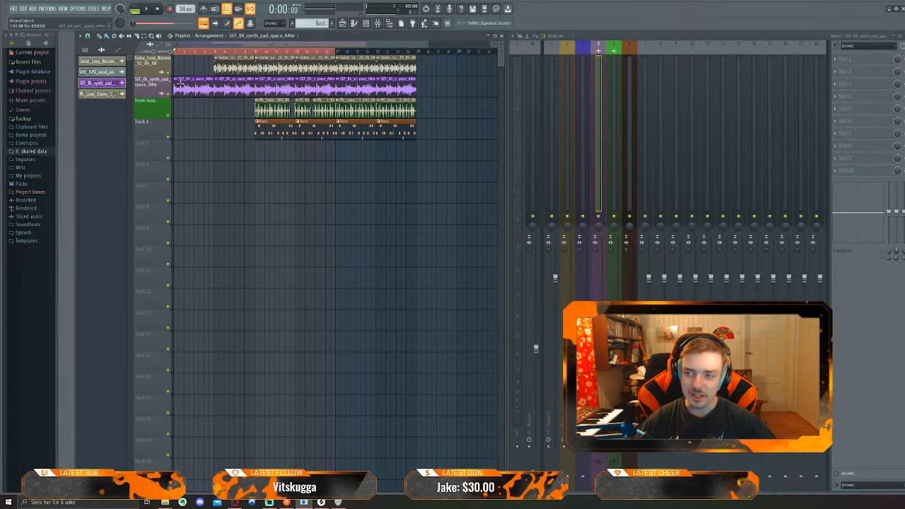
right_click(178, 82)
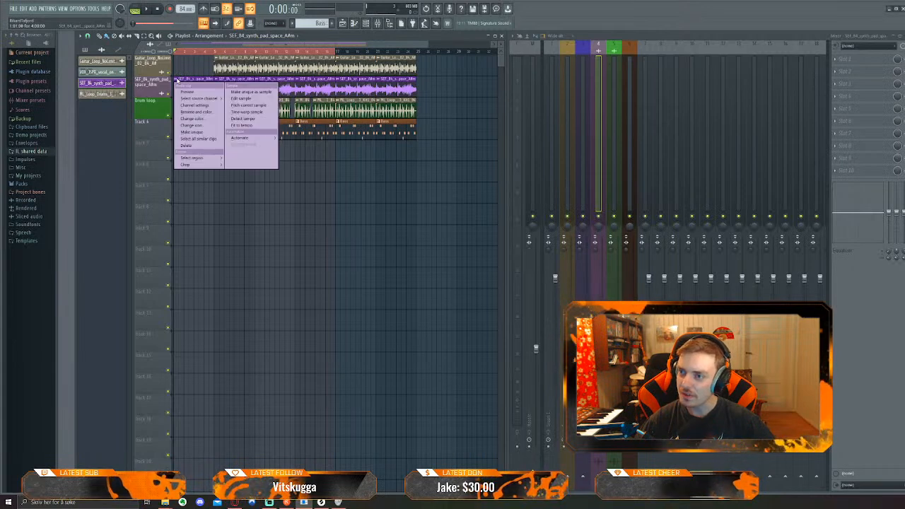
click(185, 73)
Create a volume automation clip for the first SEF_84_synth_pad_space_A#m clip in the playlist
scroll(201, 141, up, 3)
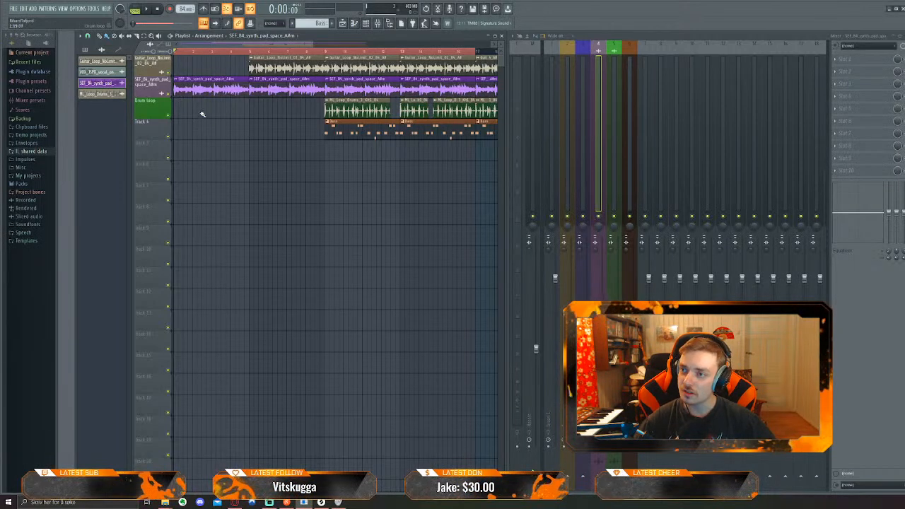
scroll(191, 118, up, 5)
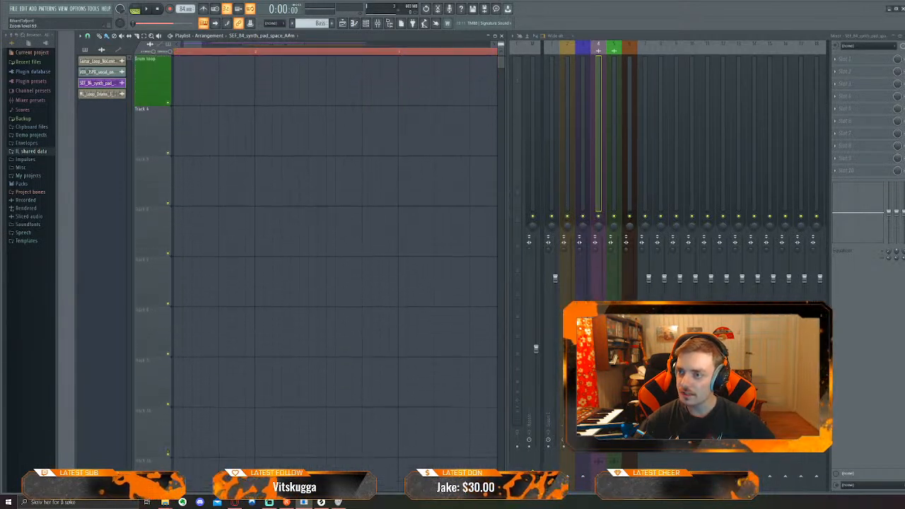
scroll(202, 104, up, 2)
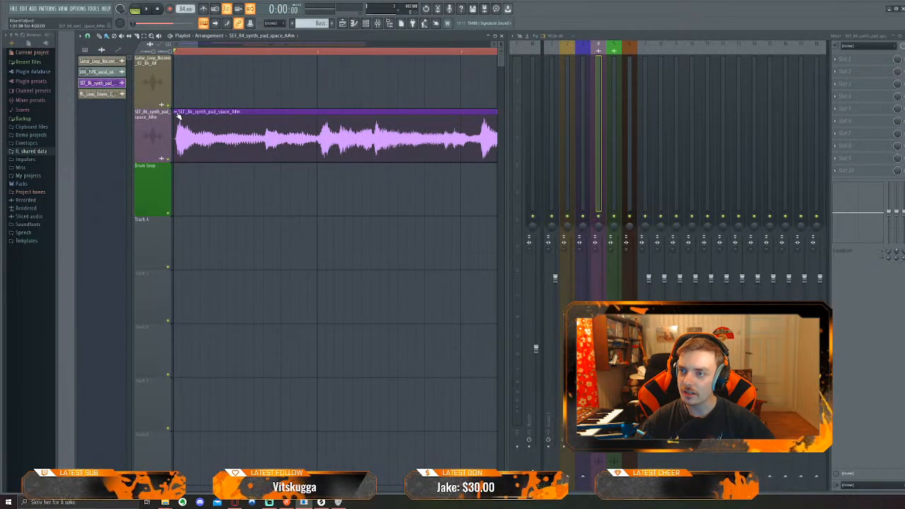
scroll(313, 168, down, 6)
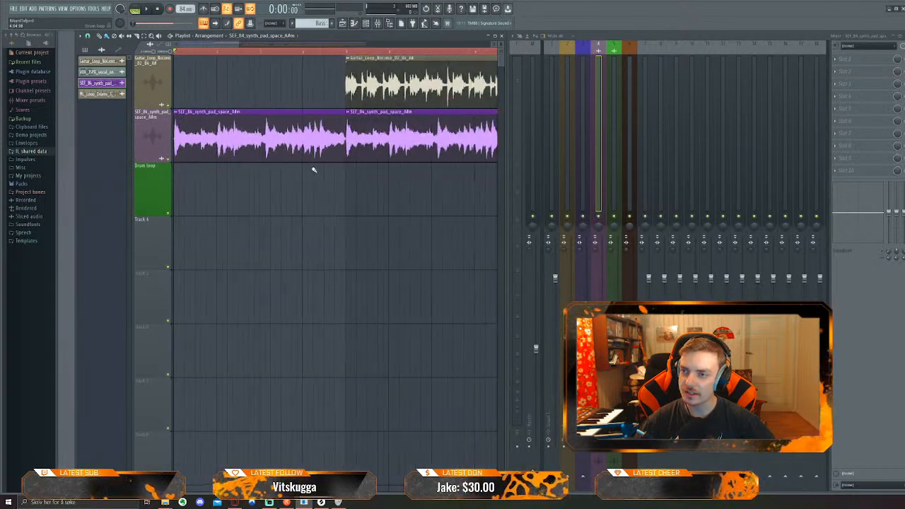
scroll(208, 192, up, 2)
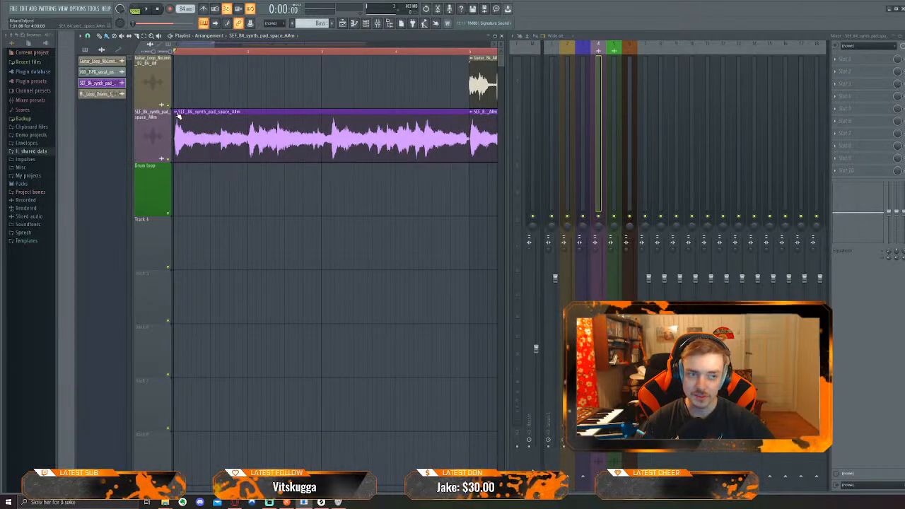
right_click(178, 116)
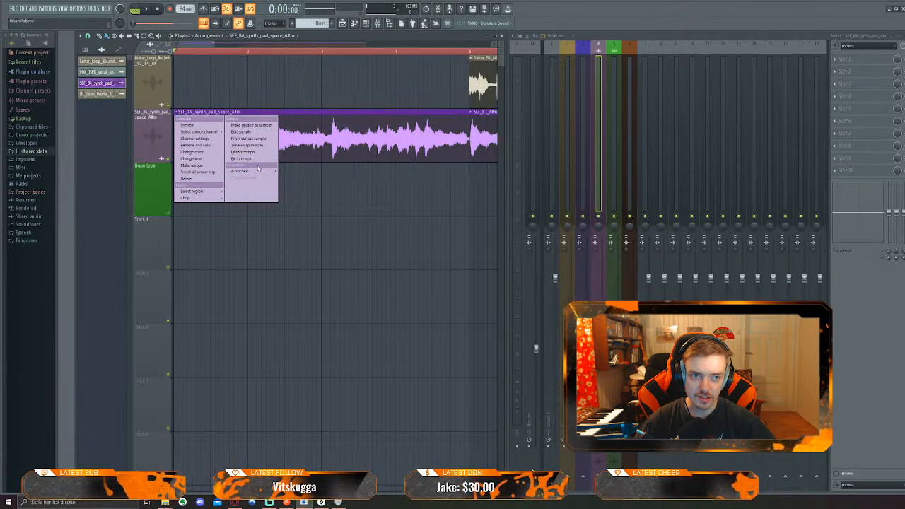
mouse_move(257, 174)
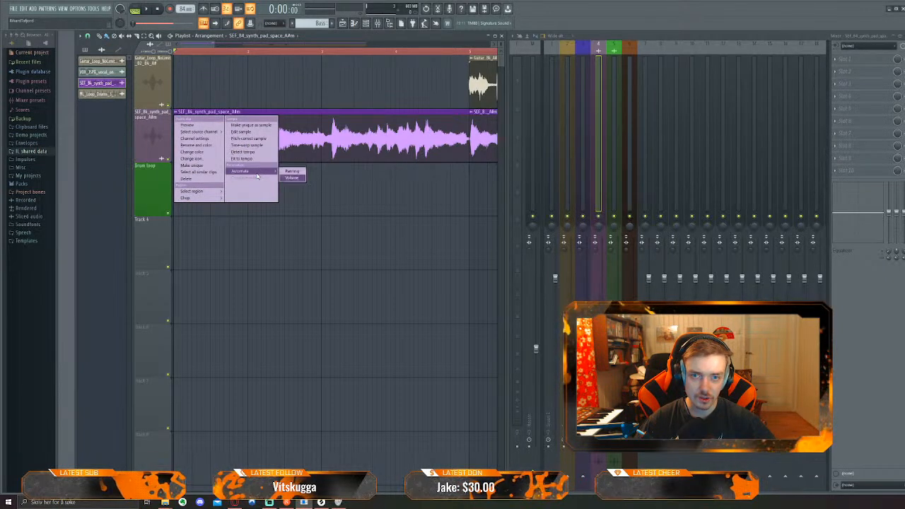
click(295, 178)
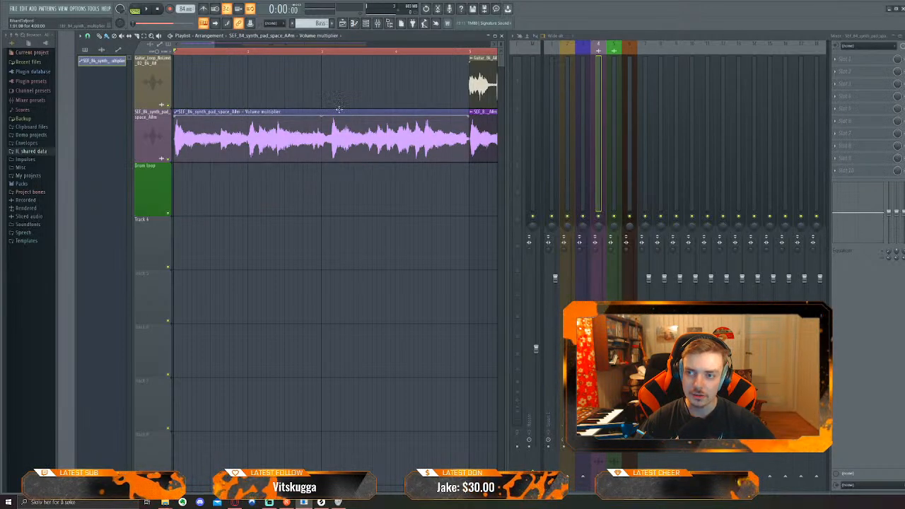
Move the synth pad's volume automation clip down to Track 4, starting at bar 1
drag(183, 122, 202, 105)
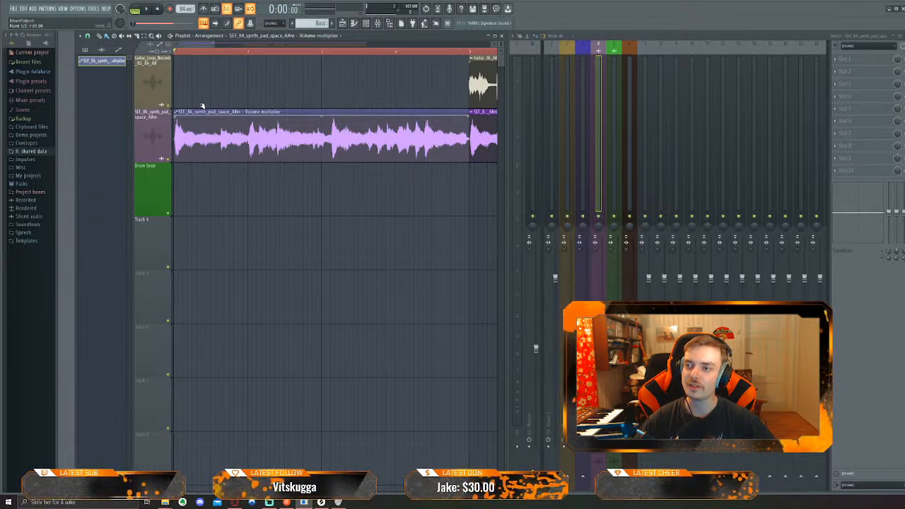
drag(240, 111, 242, 179)
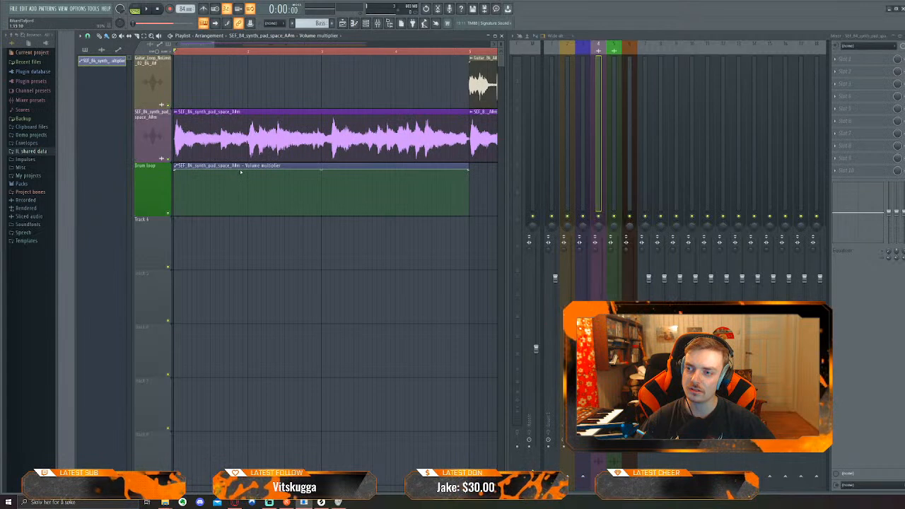
drag(237, 213, 233, 236)
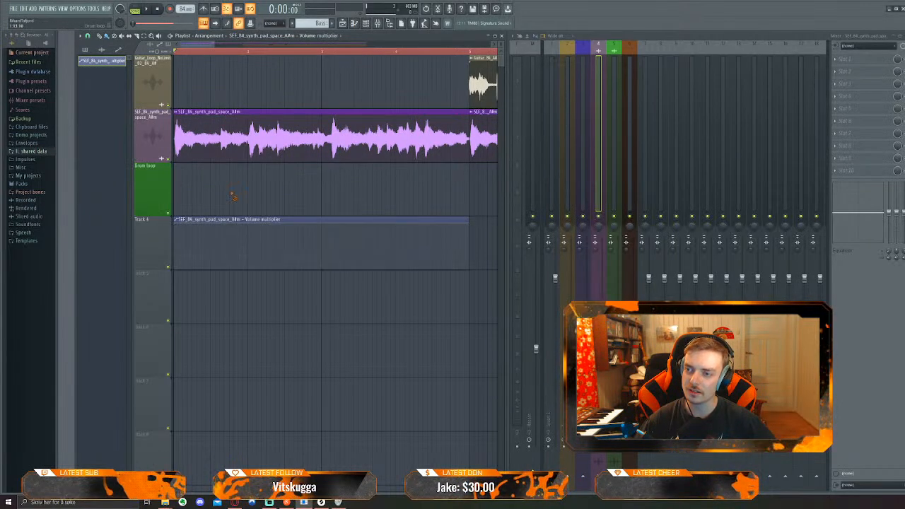
Add six control points to the pad's volume automation, with dips just before bar 2 and just after bar 3
right_click(205, 229)
right_click(233, 244)
right_click(285, 232)
right_click(317, 232)
right_click(345, 262)
right_click(368, 233)
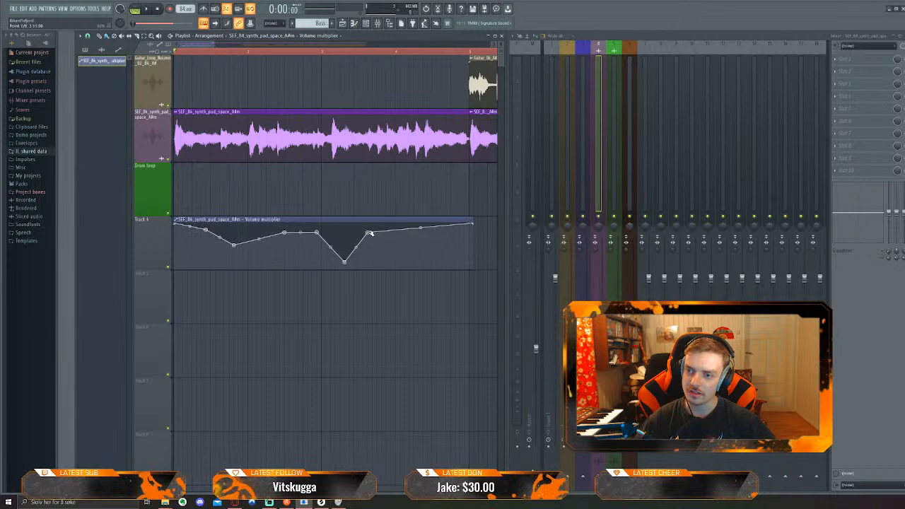
Delete the first synth pad clip, then undo that deletion and all the added automation points
right_click(323, 111)
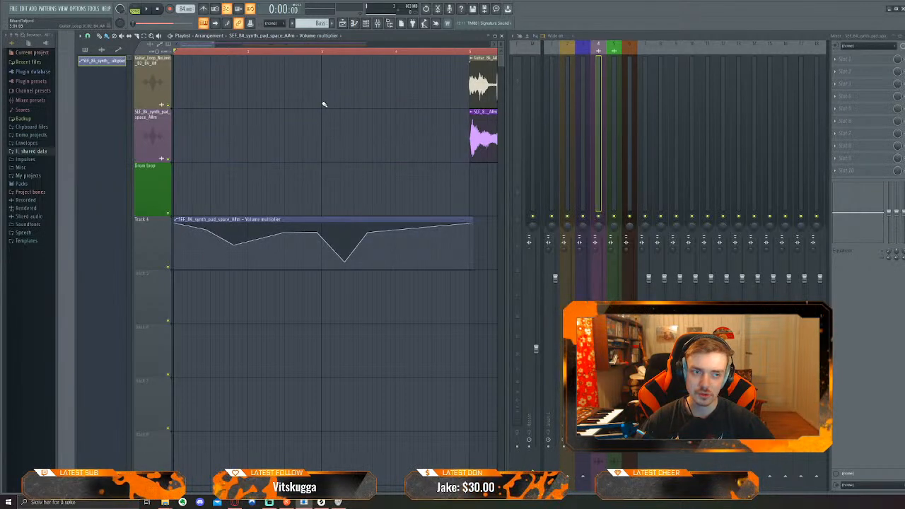
key(ctrl+z)
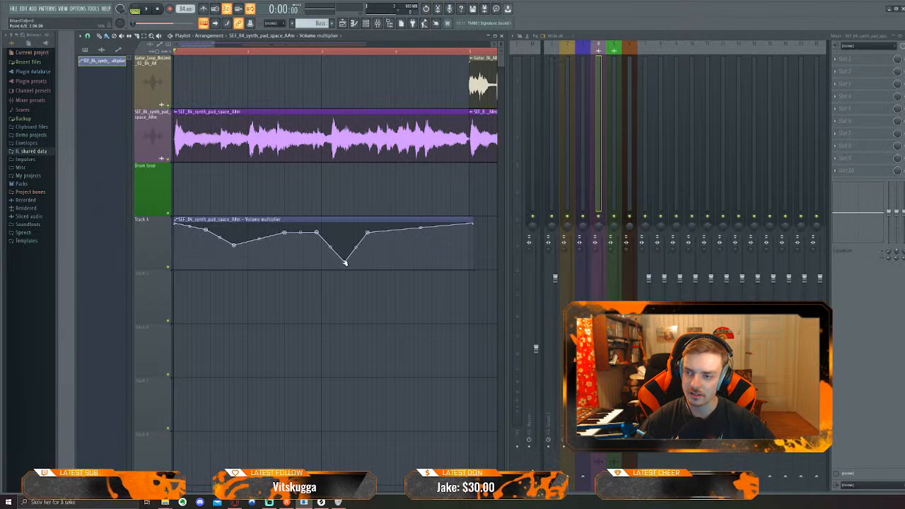
key(ctrl+alt+z)
key(ctrl+alt+z)
key(ctrl+alt+z)
key(ctrl+alt+z)
key(ctrl+alt+z)
key(ctrl+alt+z)
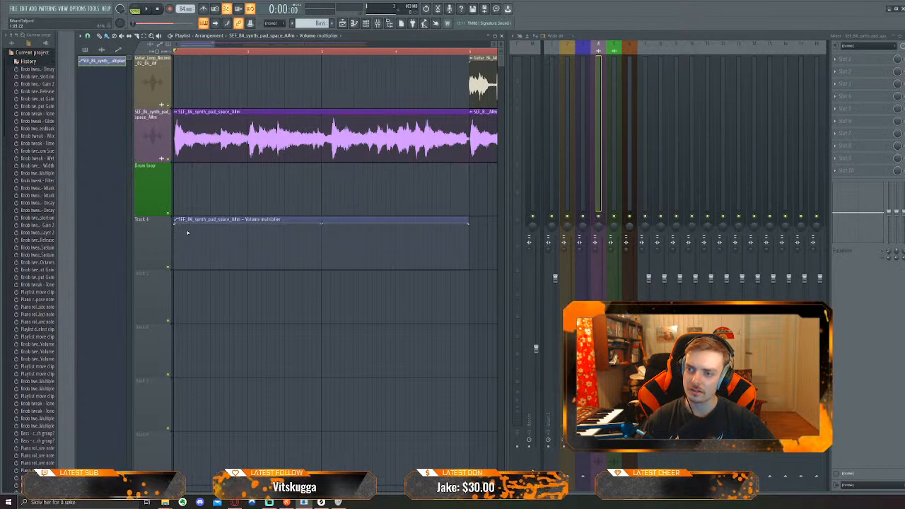
Shape the pad's volume automation into a curved fade-in from zero at bar 1 to full volume at bar 3
drag(321, 230, 322, 220)
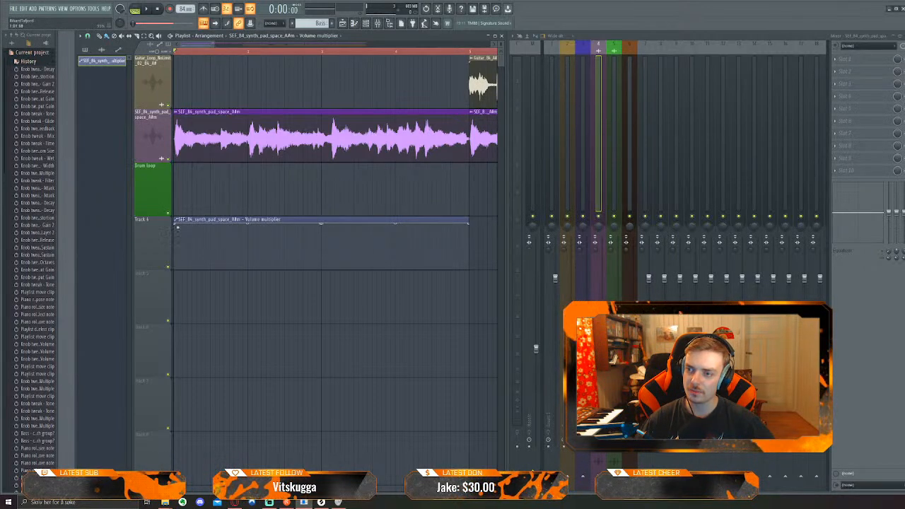
drag(176, 222, 180, 281)
mouse_move(245, 250)
mouse_down()
mouse_move(245, 272)
mouse_move(245, 260)
mouse_up()
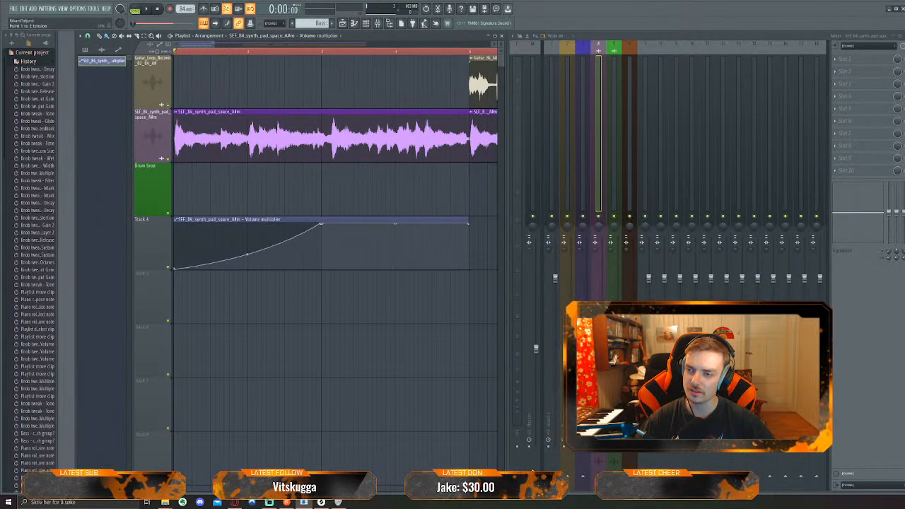
Play the fade-in, lower the automation point at bar 3 so the volume keeps rising until bar 5, and replay it
key(space)
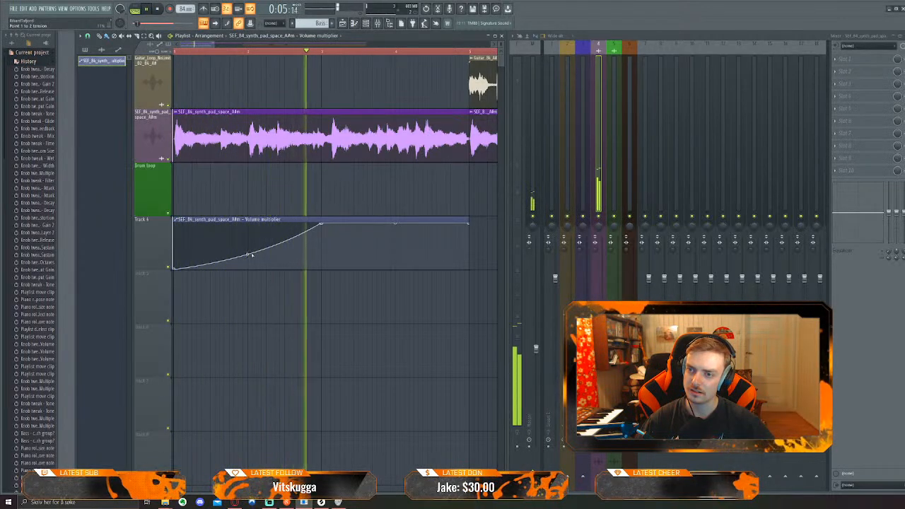
key(space)
drag(322, 224, 320, 237)
key(space)
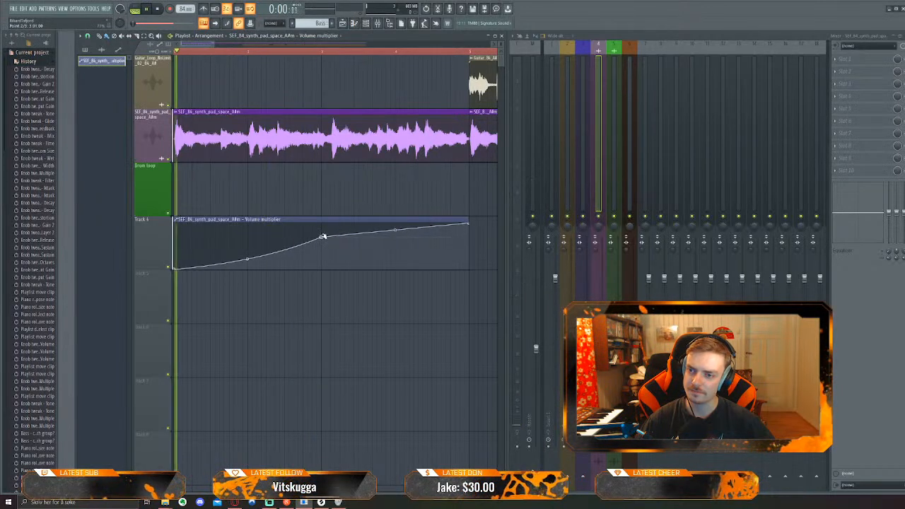
scroll(400, 292, down, 1)
scroll(398, 287, down, 1)
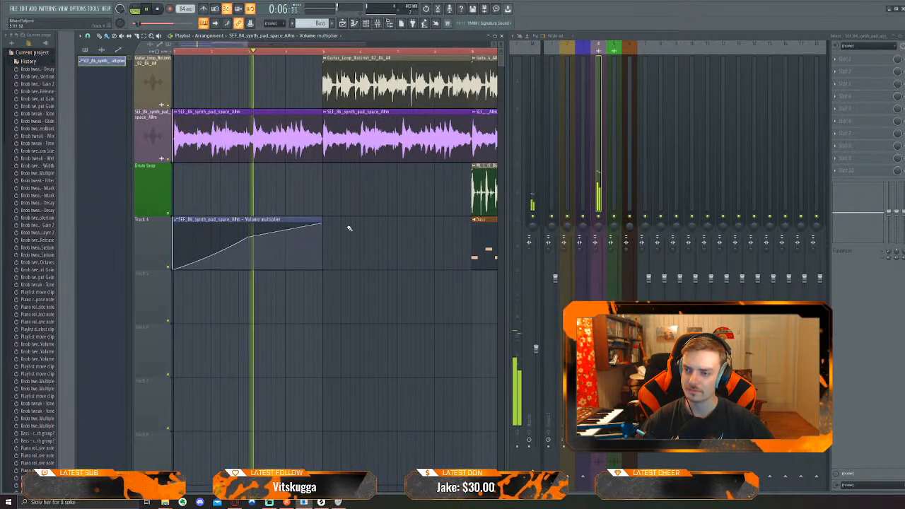
Place a Guitar_Loop_NoLimit_02_84_A# clip at bar 1 of the guitar track and stop playback
click(338, 88)
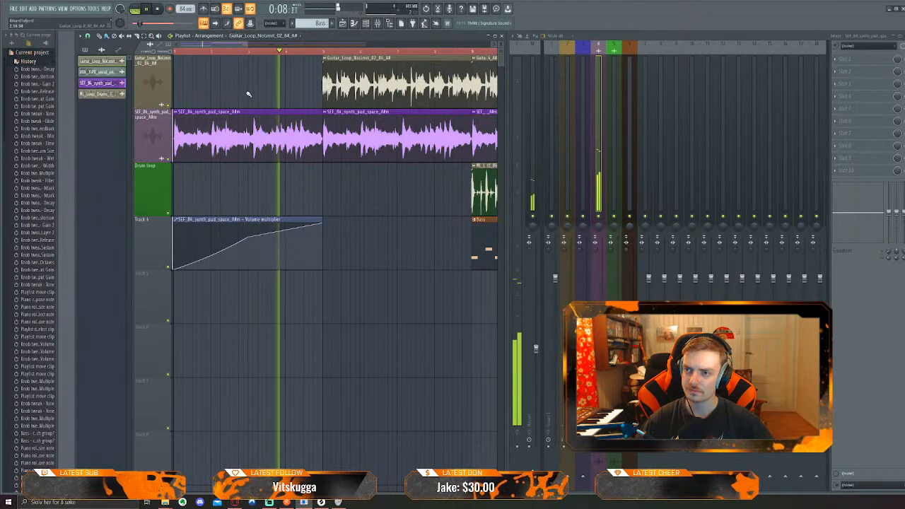
scroll(227, 91, down, 2)
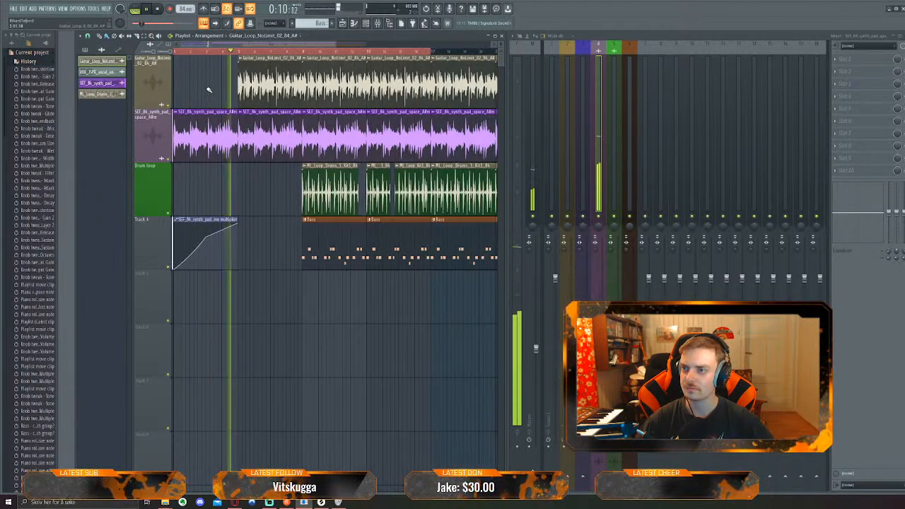
click(177, 87)
key(space)
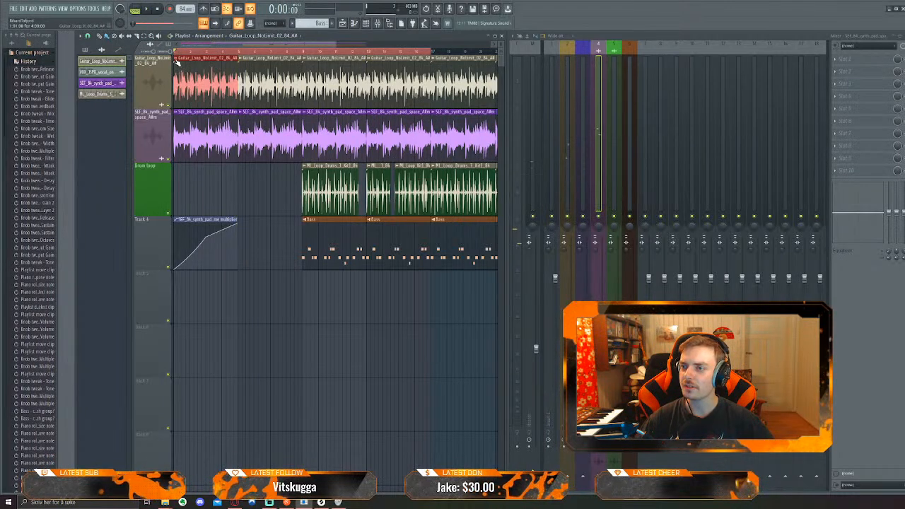
Create a curved fade-in volume automation clip for the first guitar loop and move it to Track 5
click(177, 61)
mouse_move(244, 118)
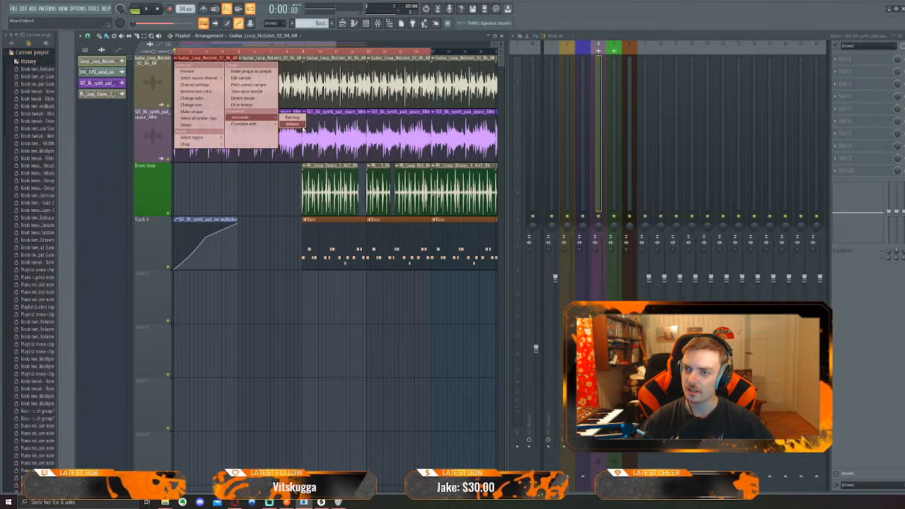
click(292, 124)
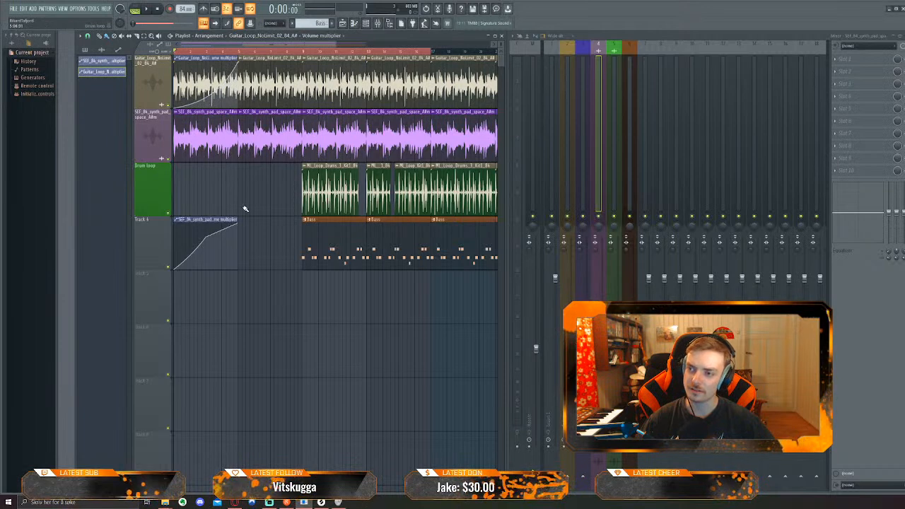
drag(201, 60, 199, 288)
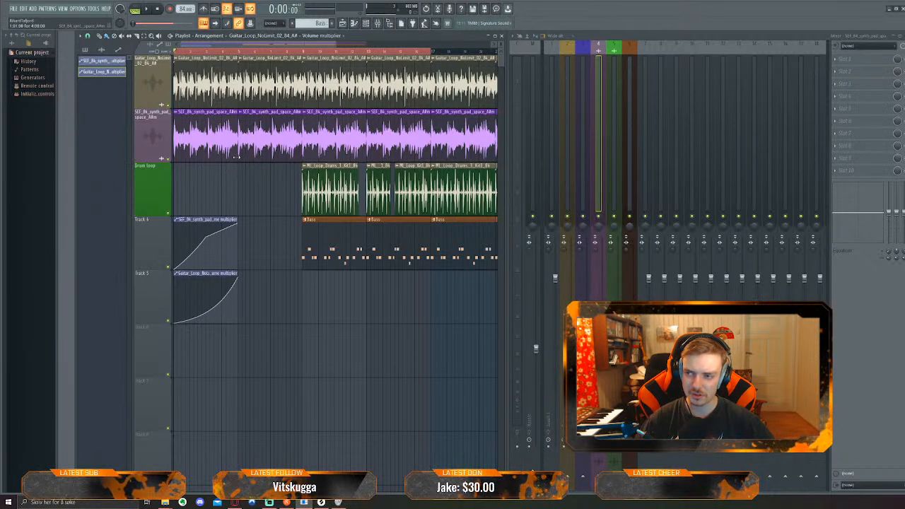
Play the arrangement and extend the guitar's volume automation clip to bar 9, where the drums enter
key(space)
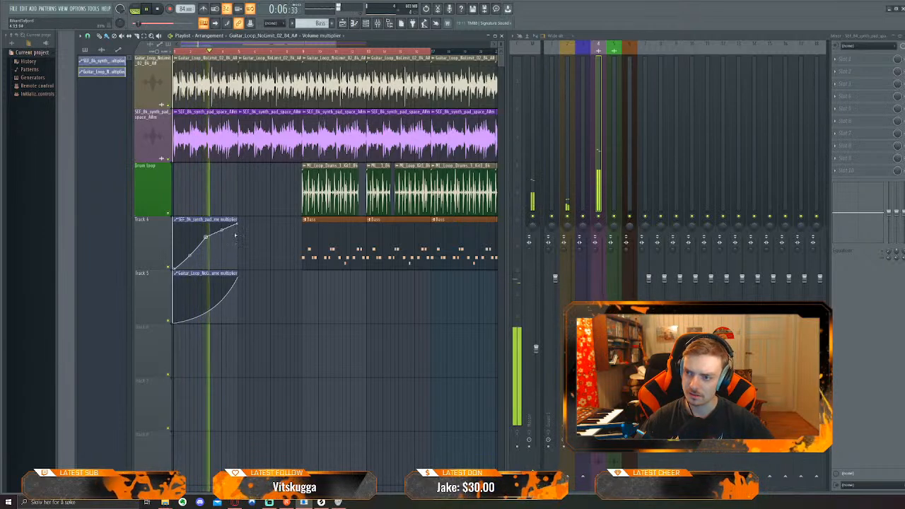
drag(239, 273, 302, 271)
drag(238, 277, 305, 277)
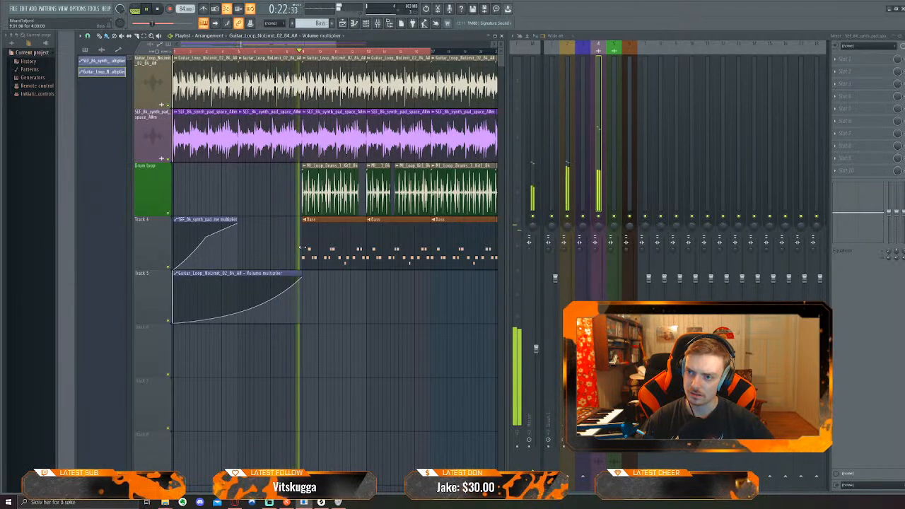
key(space)
Examine the synth pad and guitar clips in the bars just before the drums enter at bar 9
scroll(304, 193, up, 3)
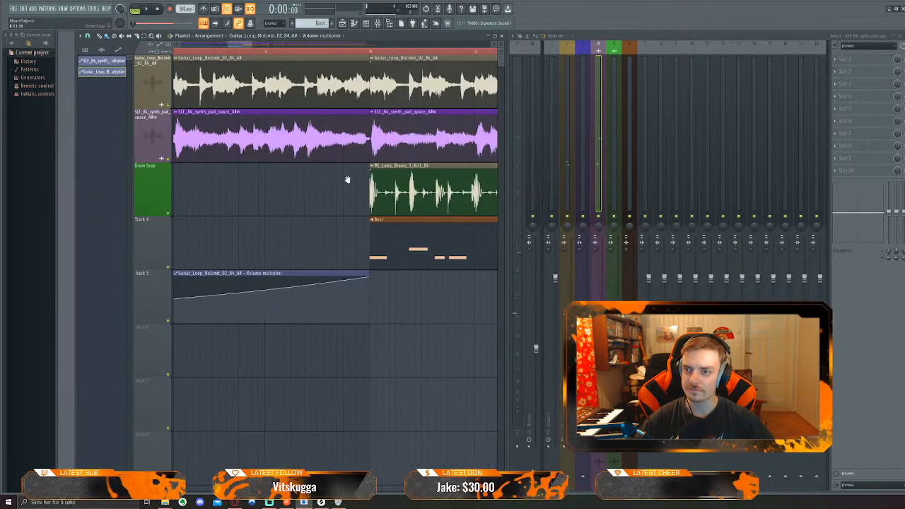
scroll(338, 208, down, 1)
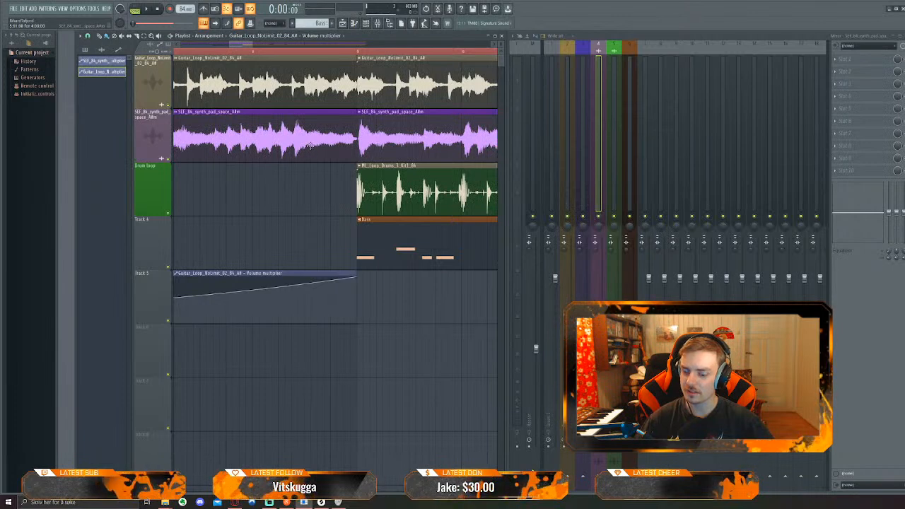
click(302, 139)
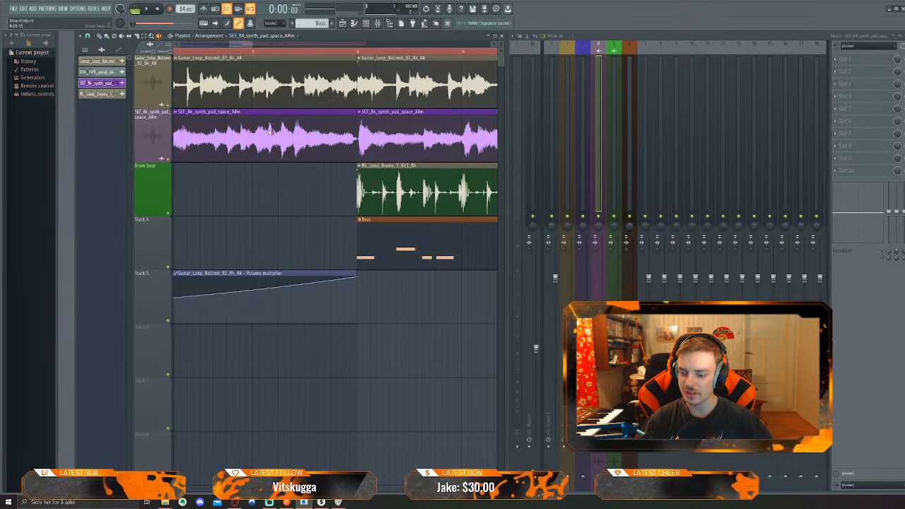
right_click(270, 127)
right_click(270, 126)
right_click(265, 70)
right_click(277, 73)
right_click(297, 82)
right_click(297, 83)
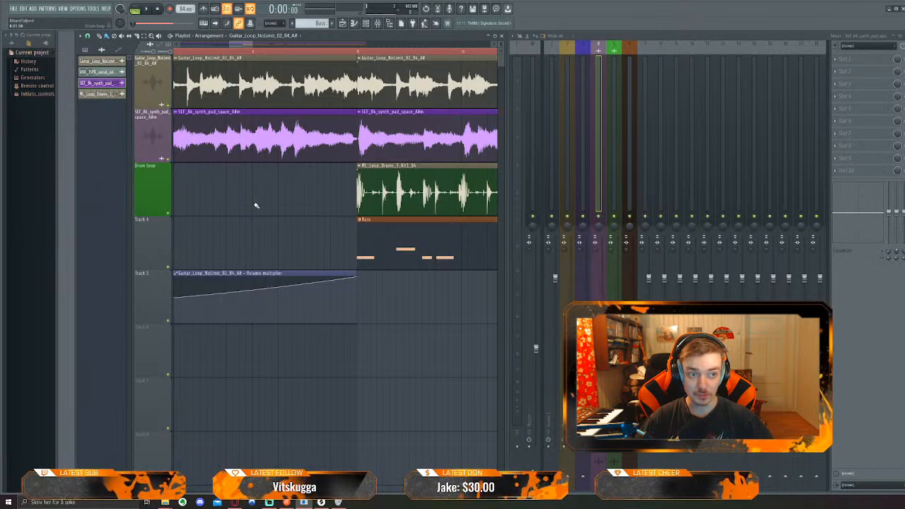
click(227, 341)
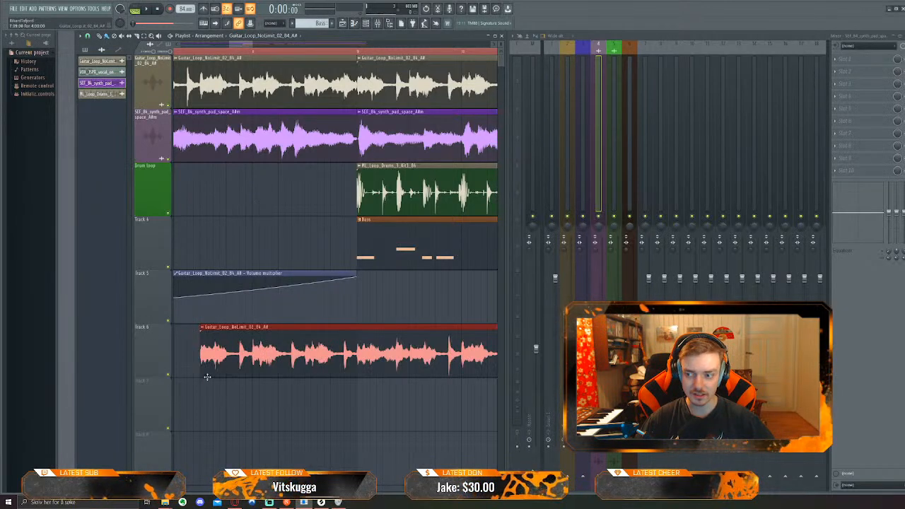
click(189, 417)
click(244, 454)
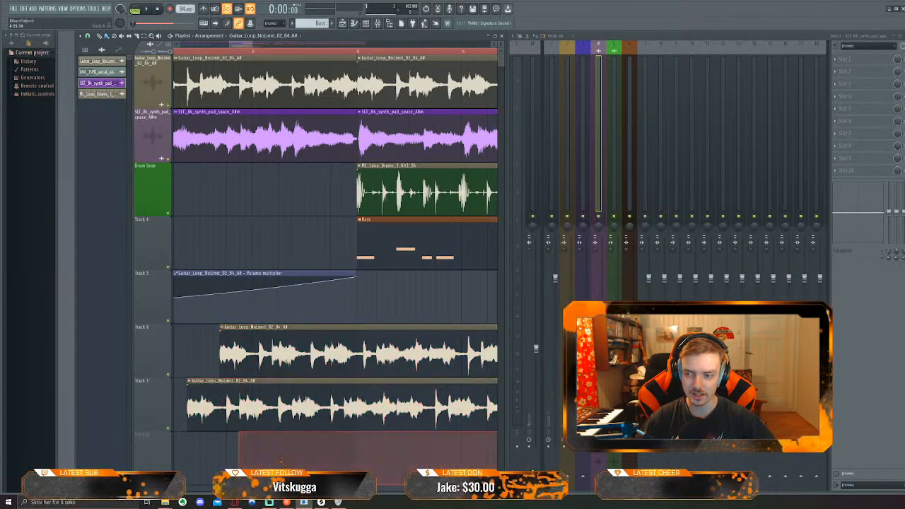
right_click(253, 452)
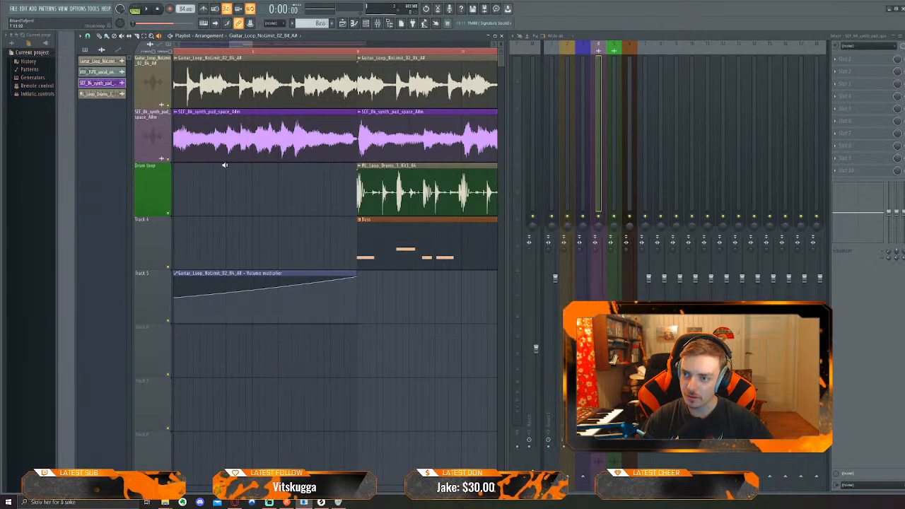
Audition the synth pad and guitar clips separately in the bars just before the drums enter
click(276, 131)
click(267, 76)
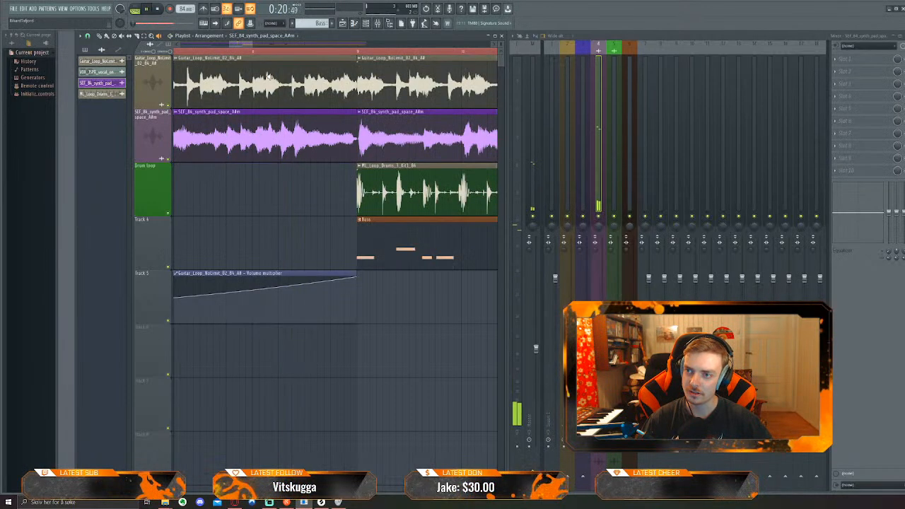
click(236, 140)
click(243, 90)
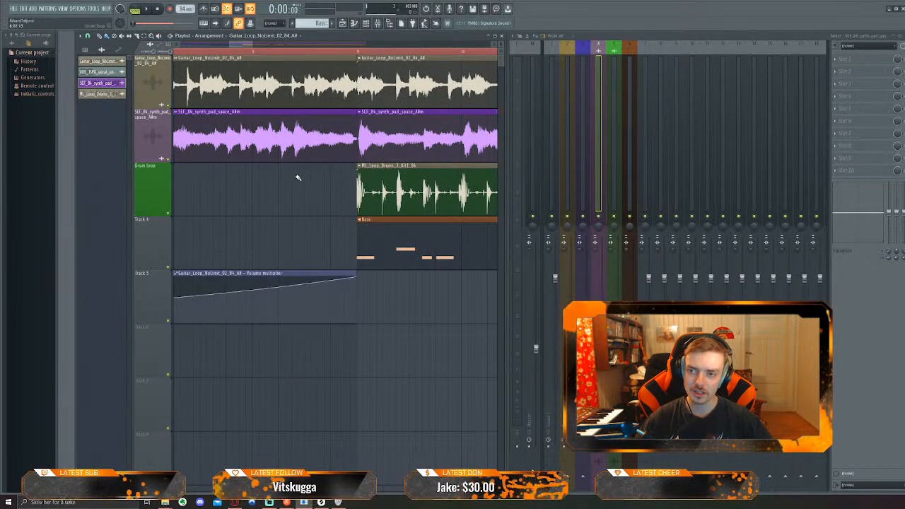
Slice off and delete the last beat of the guitar clip just before bar 9
scroll(293, 187, down, 3)
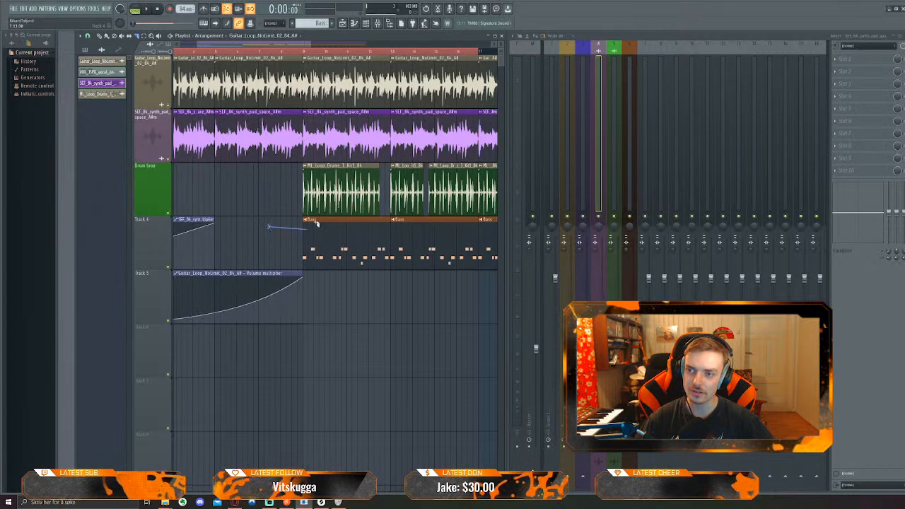
scroll(282, 182, up, 5)
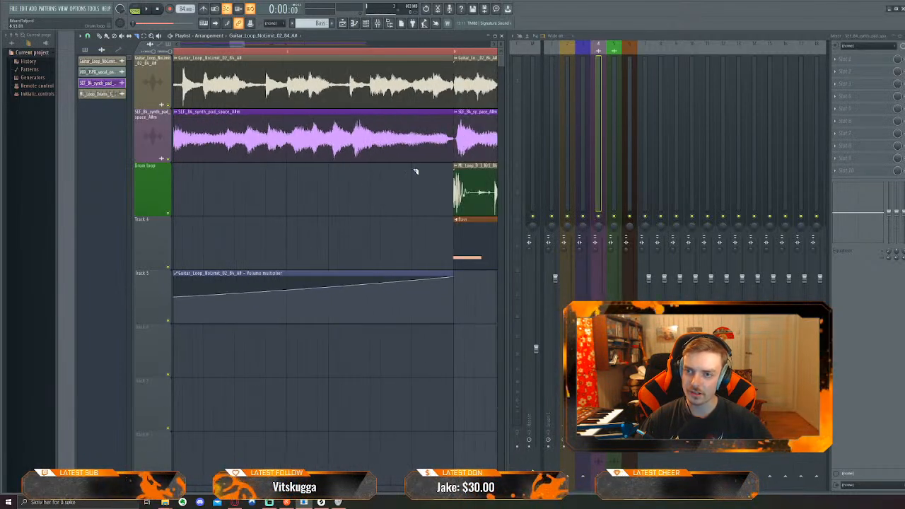
scroll(350, 212, down, 3)
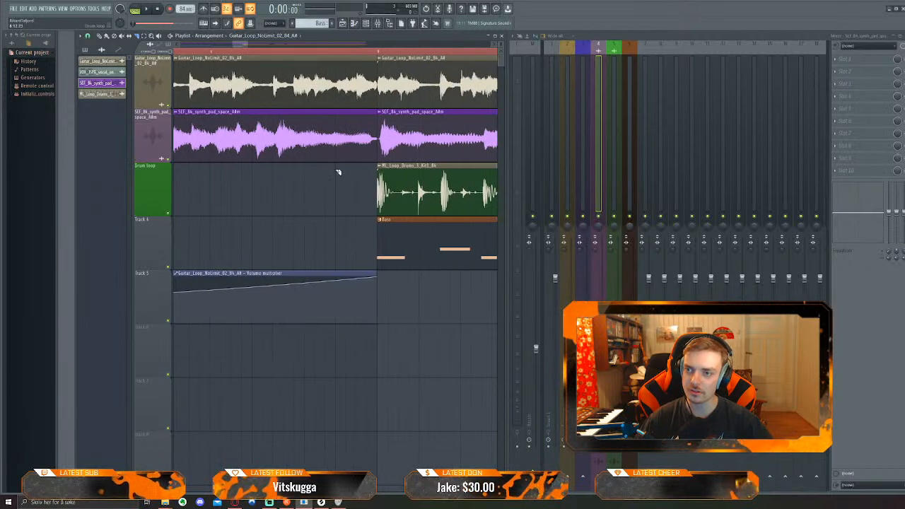
scroll(339, 215, up, 1)
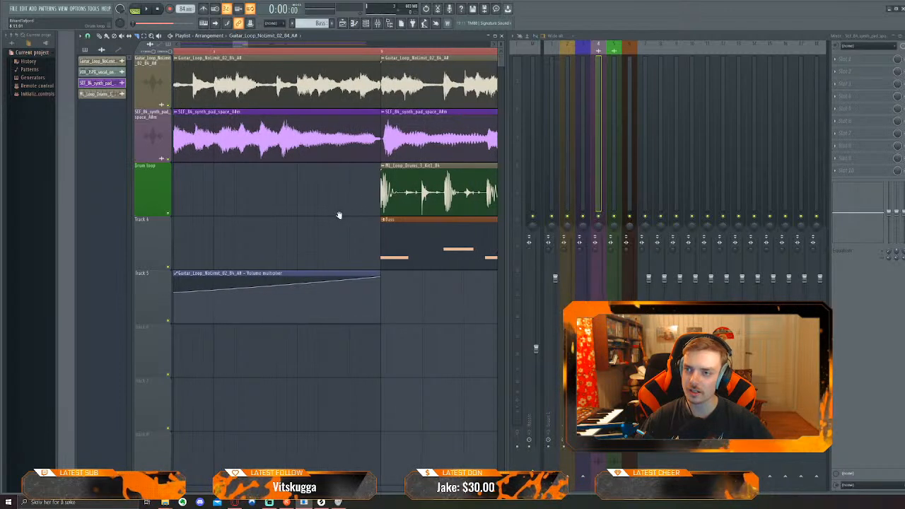
right_click(356, 75)
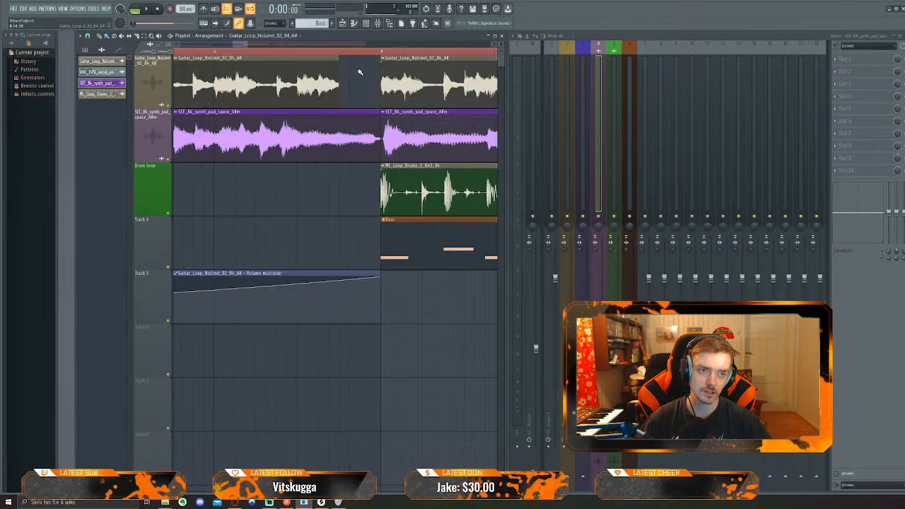
scroll(311, 54, down, 1)
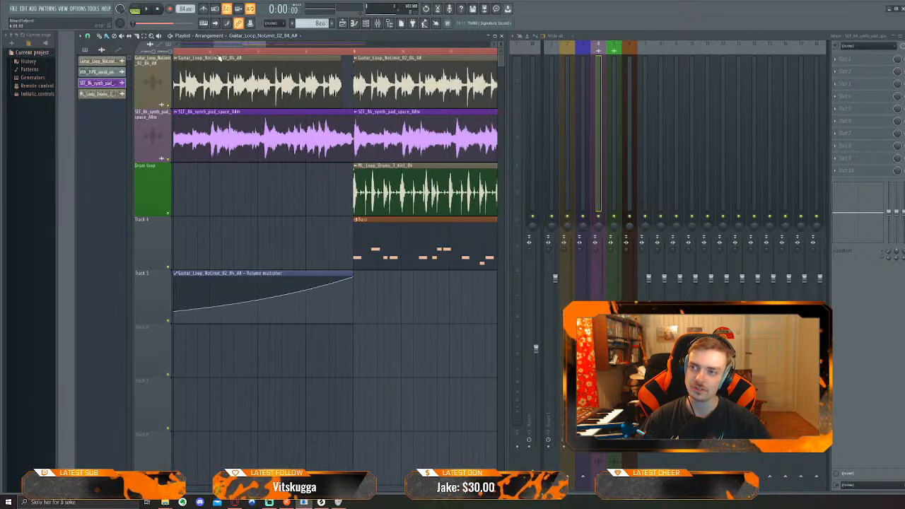
Play the arrangement through the guitar break and the drum entrance at bar 9, and stop playback
key(space)
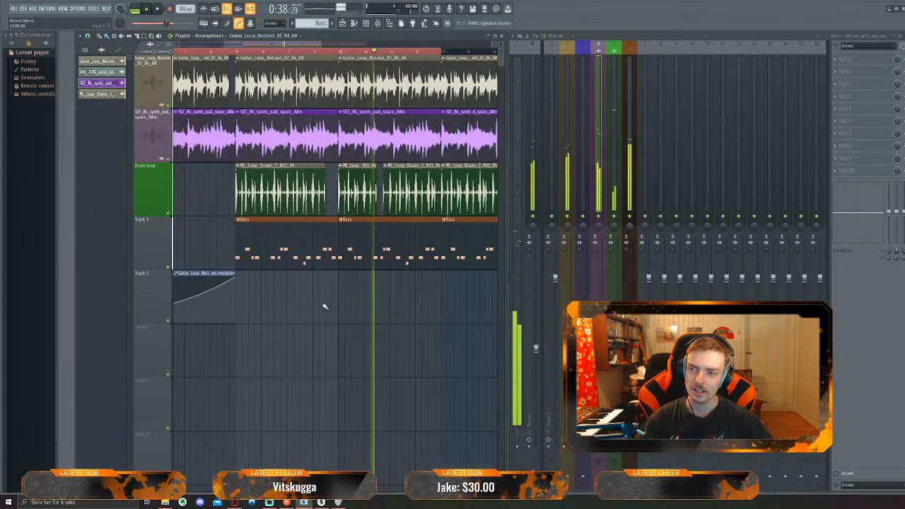
scroll(375, 311, up, 4)
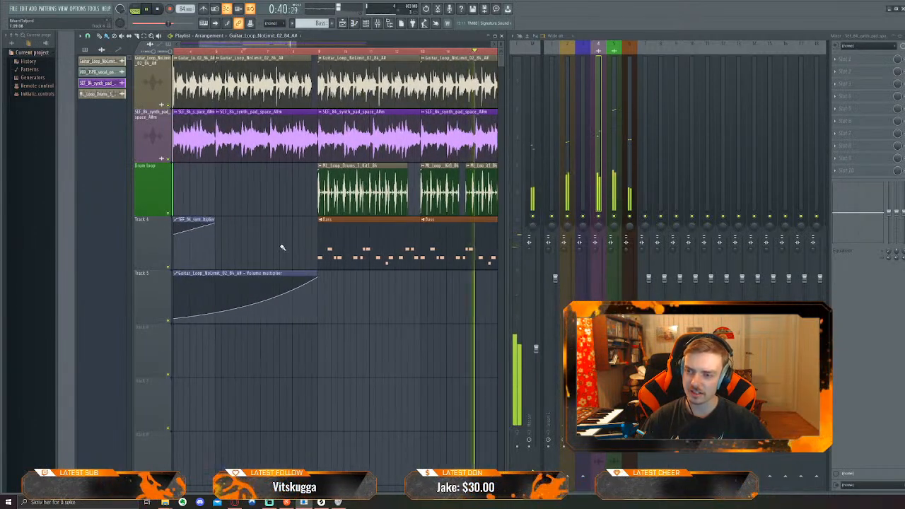
scroll(314, 230, up, 1)
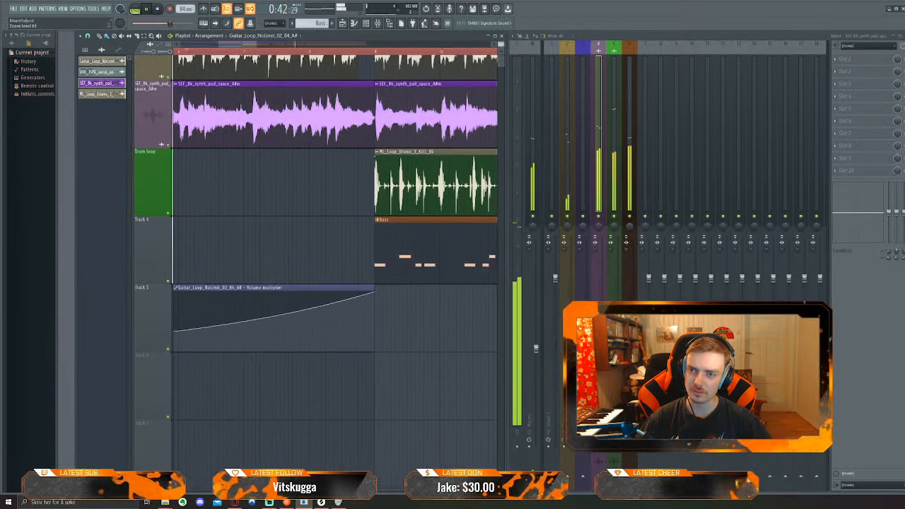
scroll(319, 220, down, 2)
scroll(333, 194, up, 1)
drag(323, 207, 266, 268)
key(space)
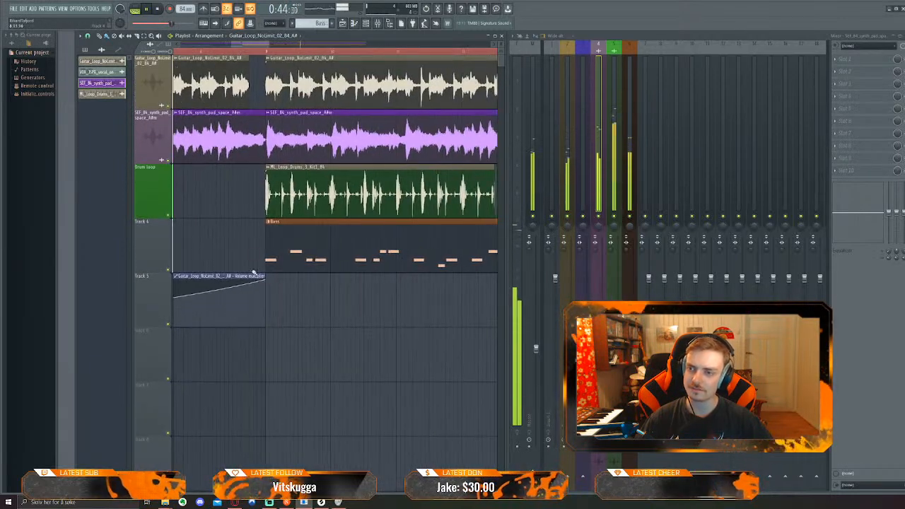
Audition the drum loop at bar 9 and slice out one of its sharp drum hits as a separate short clip
key(super)
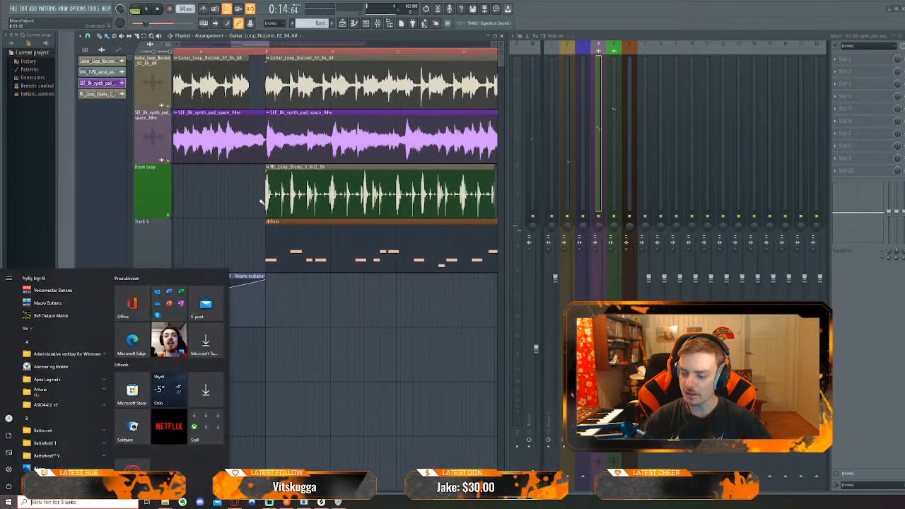
key(super)
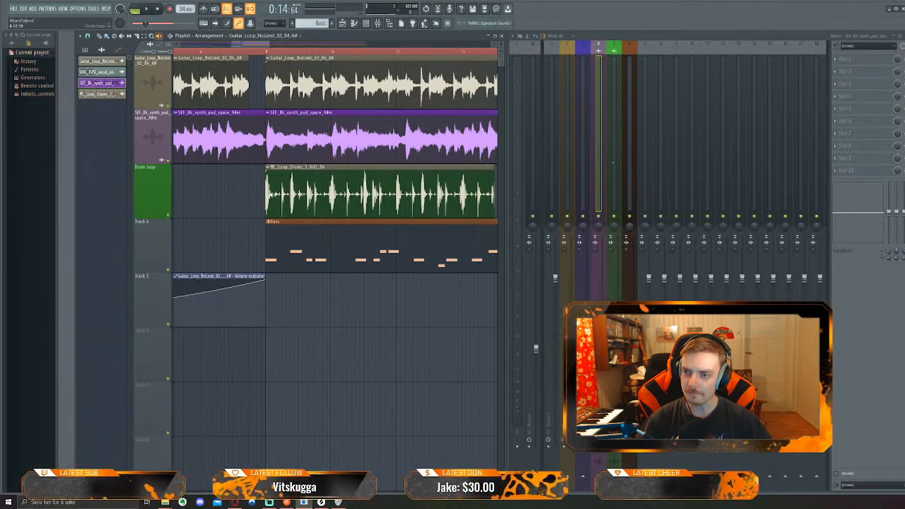
click(280, 201)
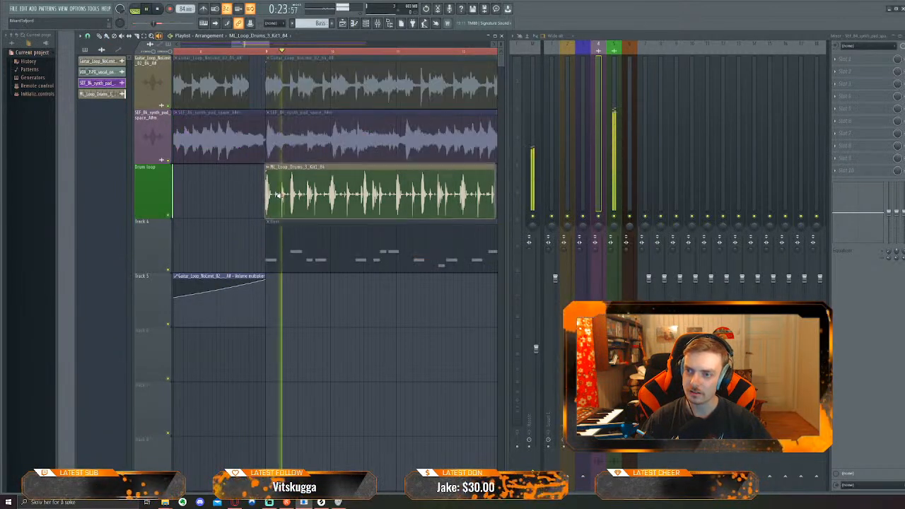
key(super)
key(super)
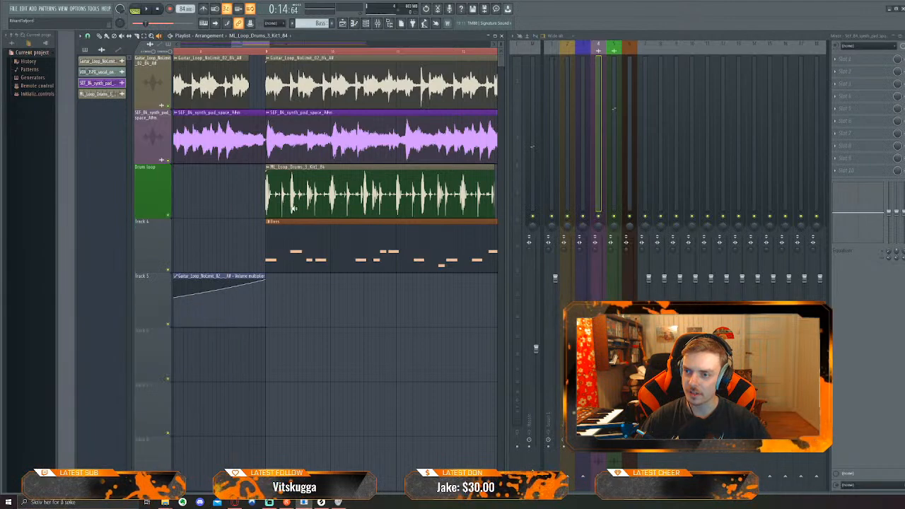
scroll(283, 208, up, 3)
scroll(283, 208, up, 4)
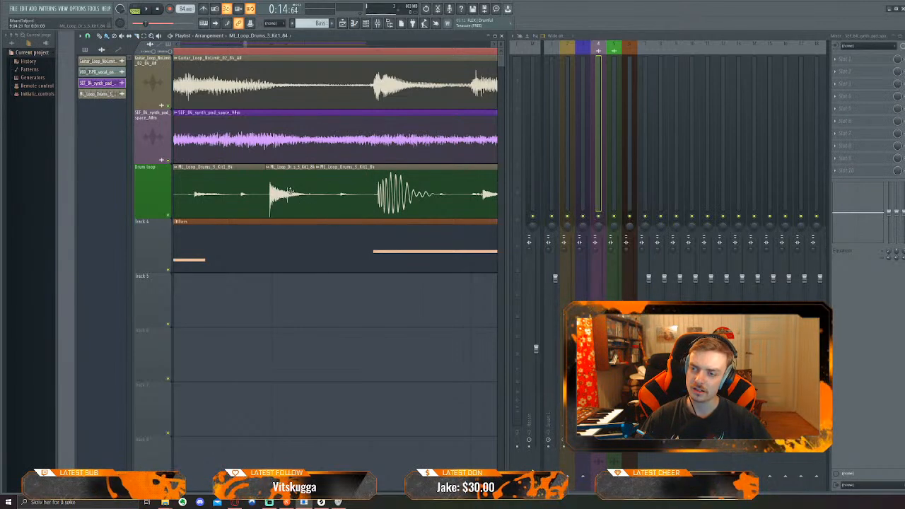
click(304, 313)
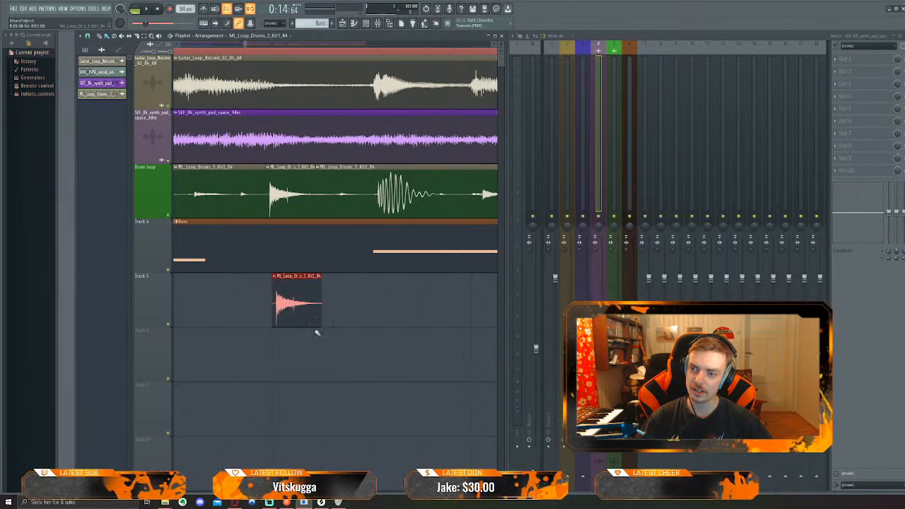
click(346, 353)
click(392, 389)
click(441, 445)
right_click(441, 445)
right_click(297, 304)
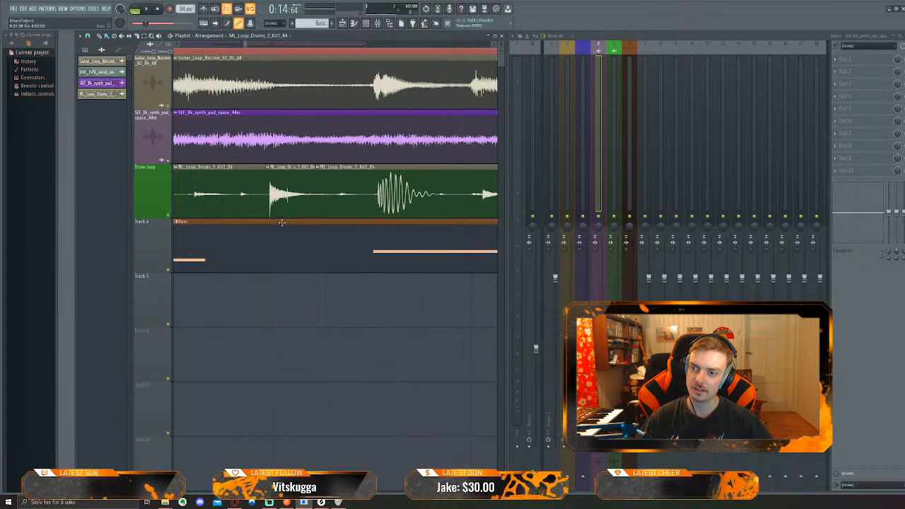
Place two copies of the sliced drum hit back to back on the Drum loop track, filling the last two steps before bar 9
scroll(251, 321, left, 5)
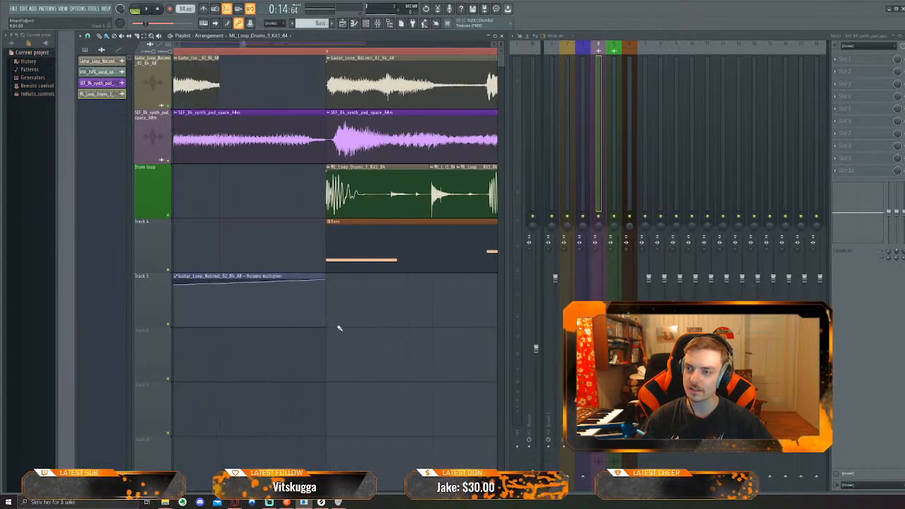
click(281, 200)
click(336, 242)
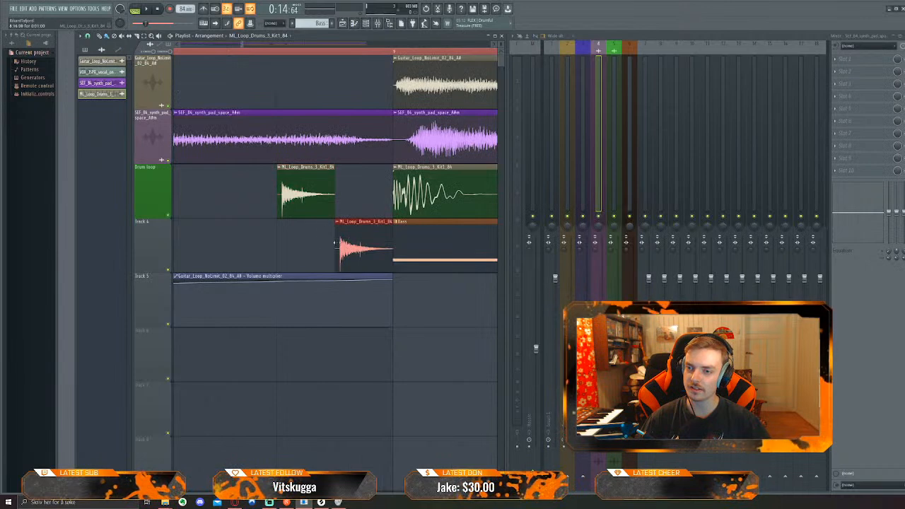
drag(353, 195, 351, 196)
Play the arrangement to check the two added drum hits leading into bar 9, and stop playback
key(space)
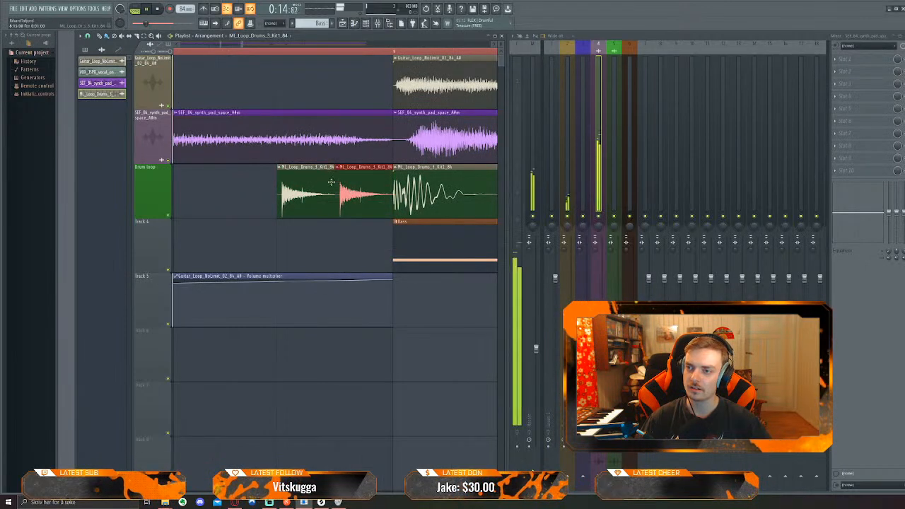
scroll(223, 197, down, 5)
scroll(297, 226, left, 3)
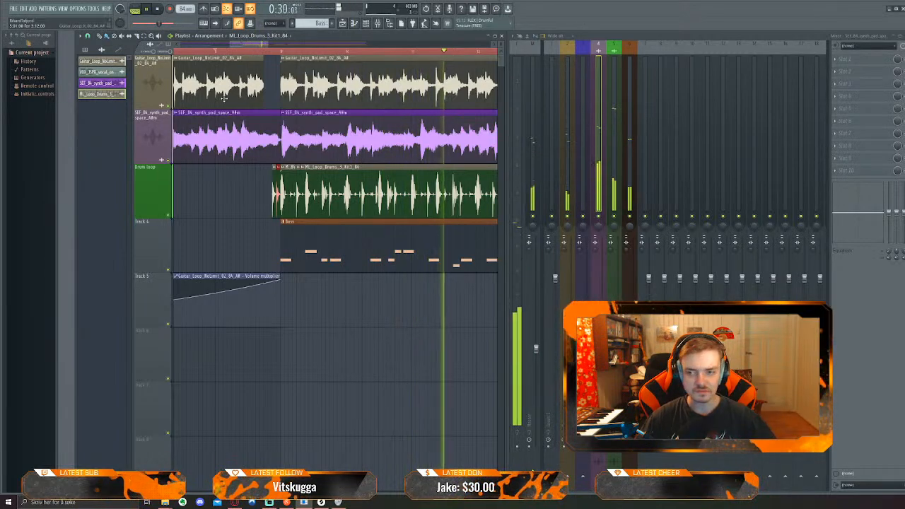
scroll(237, 177, down, 3)
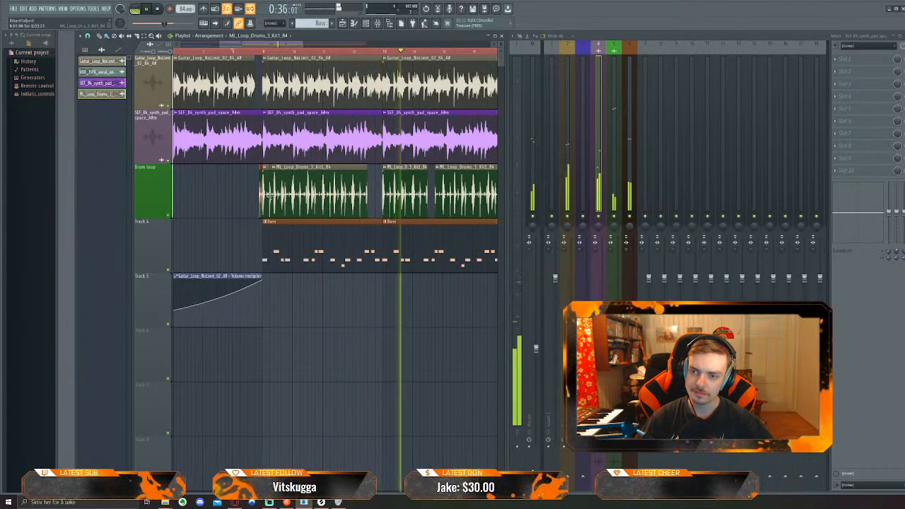
scroll(368, 301, right, 3)
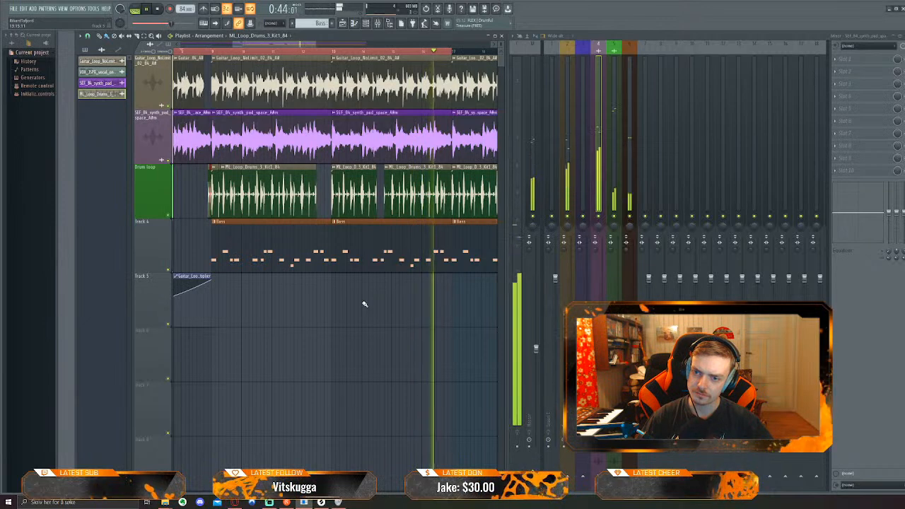
key(space)
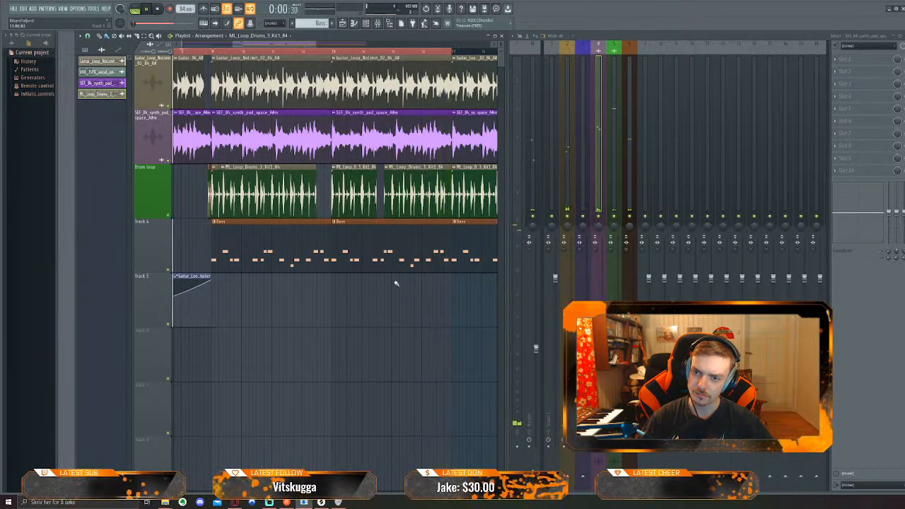
Open the Bass pattern in the piano roll, examine its notes against the arrangement during playback, and close it
double_click(422, 259)
drag(232, 319, 497, 313)
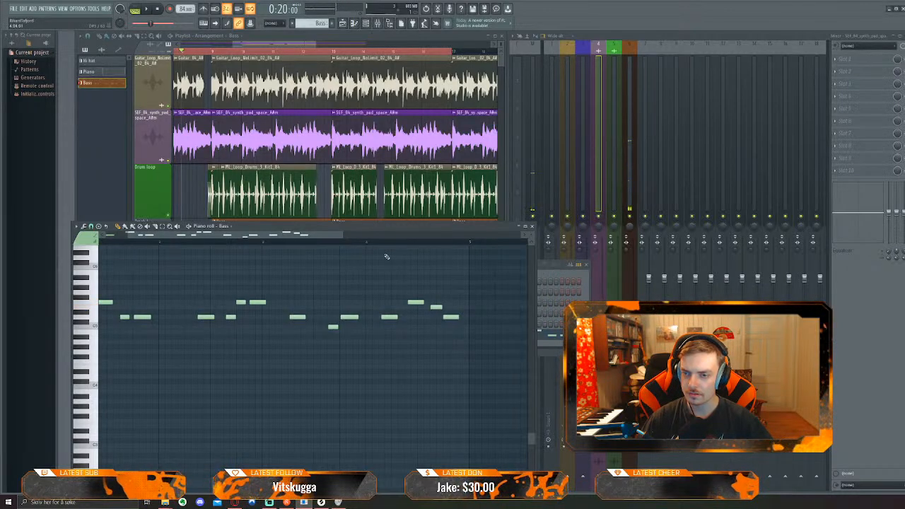
key(space)
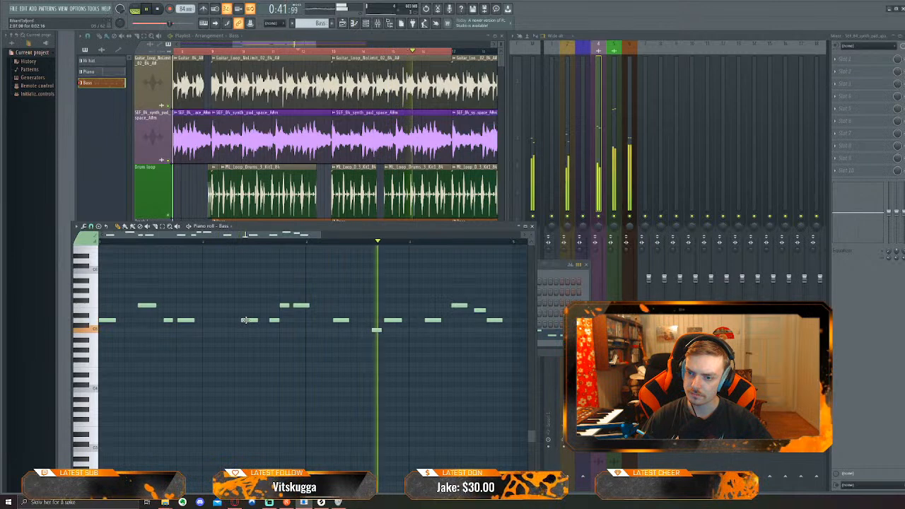
key(space)
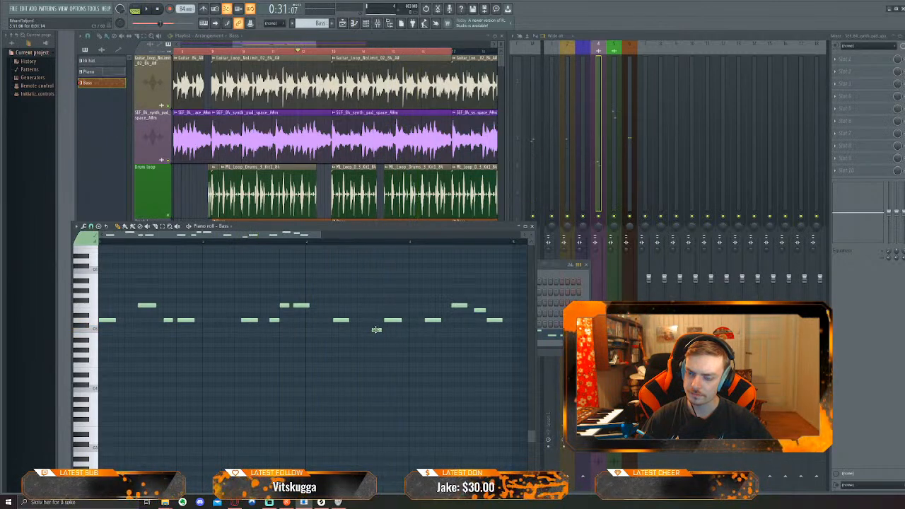
key(space)
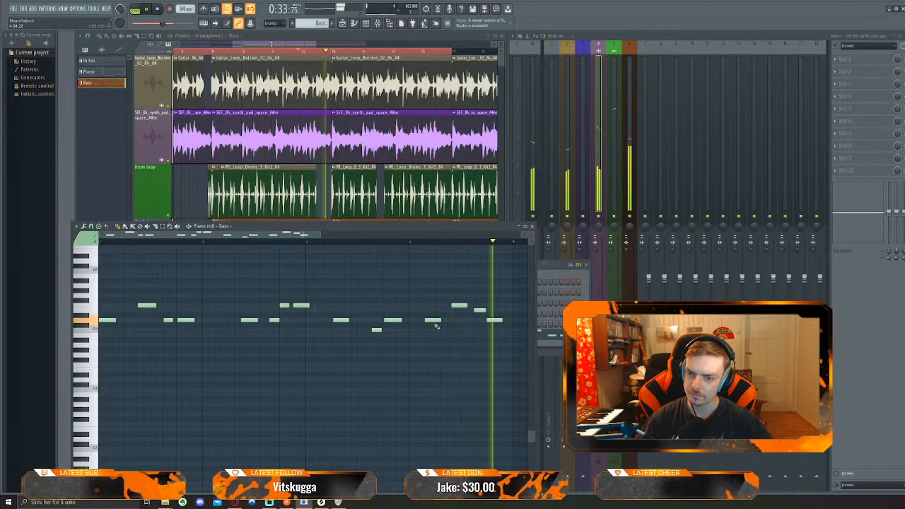
key(Escape)
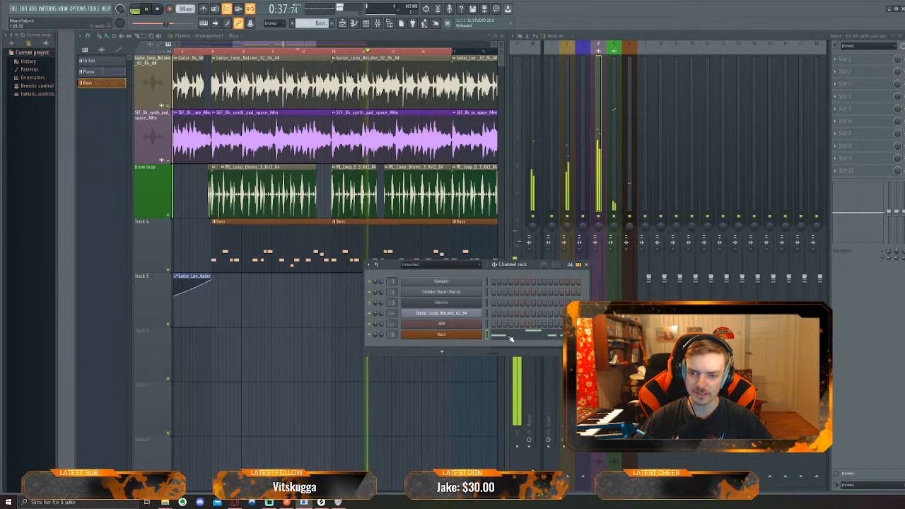
Select the mixer track that the Bass channel is routed to
double_click(393, 336)
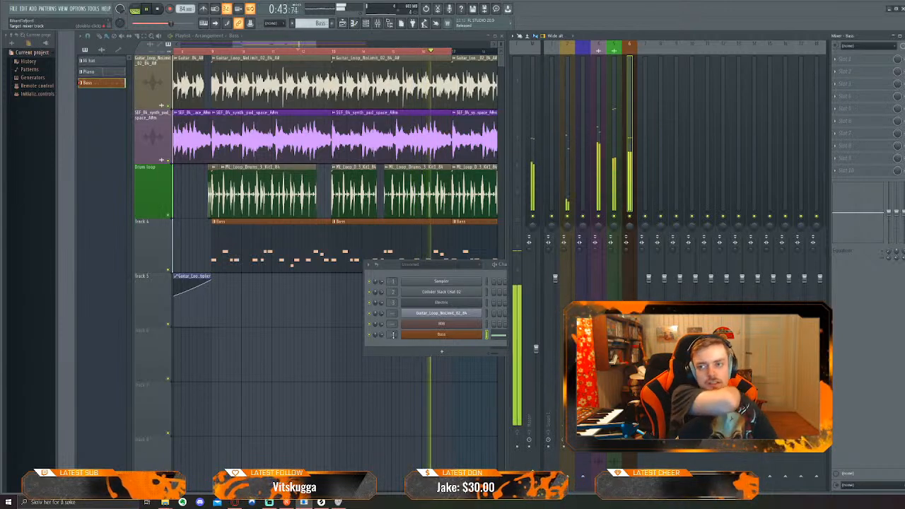
Hide the channel rack, play the whole arrangement from the start to review it, and stop playback
key(space)
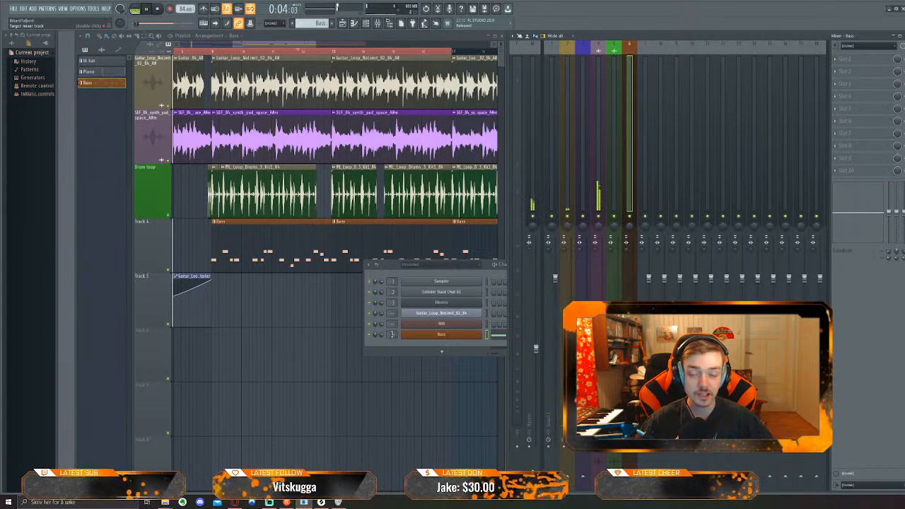
key(F6)
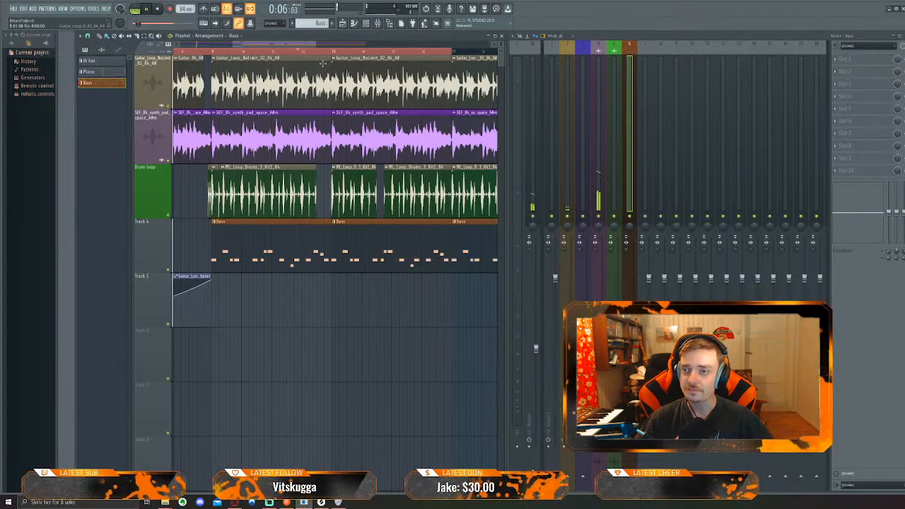
scroll(318, 55, down, 3)
key(ctrl+a)
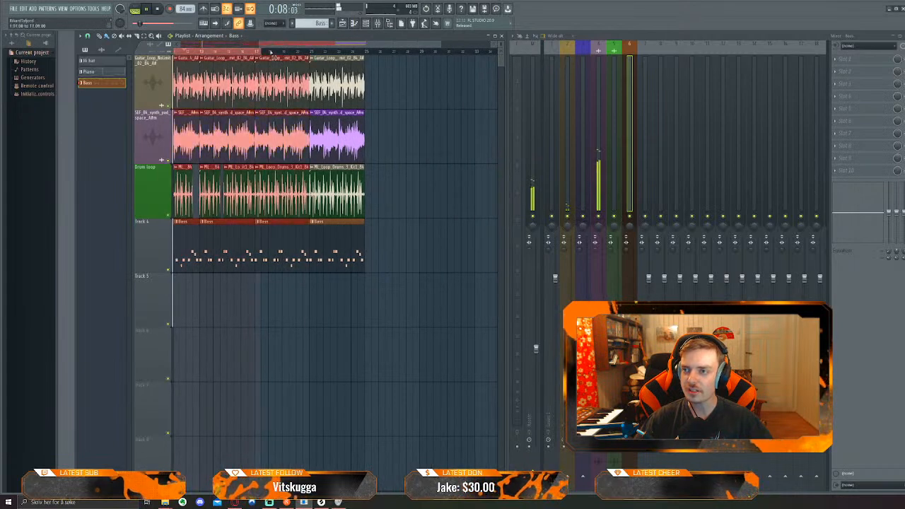
drag(316, 306, 489, 333)
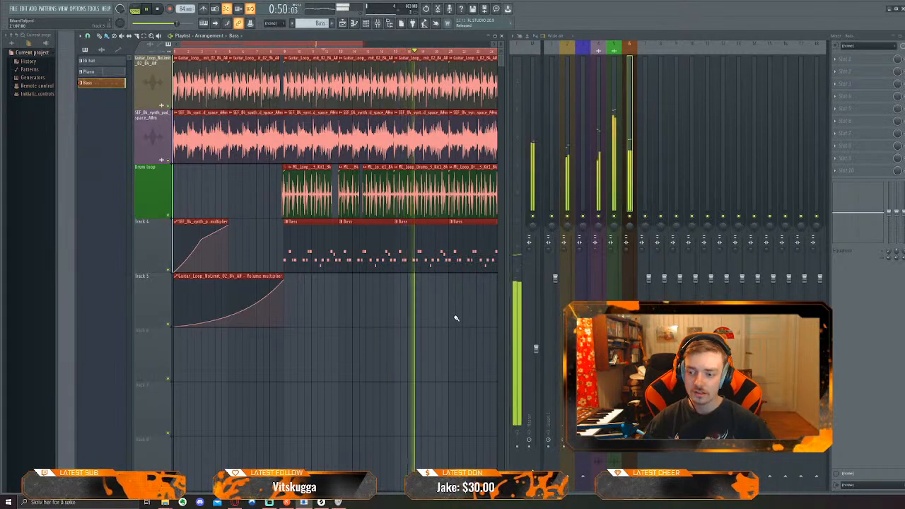
ctrl+click(394, 361)
scroll(392, 360, down, 2)
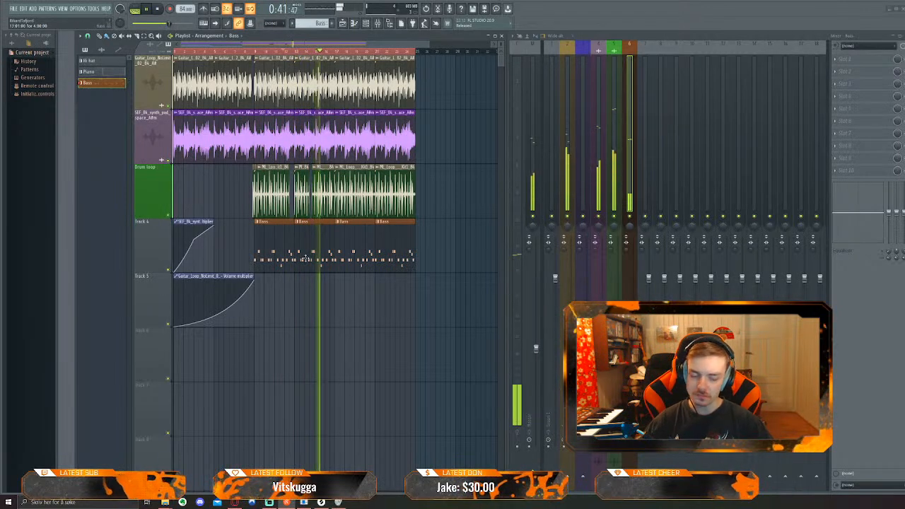
key(space)
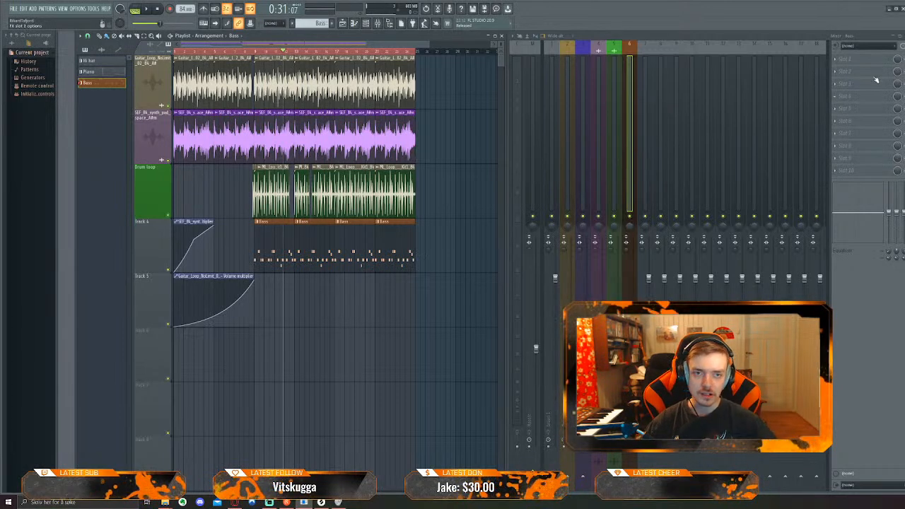
Load Fruity Parametric EQ 2 in the first effect slot of the Bass mixer track and place its window below the clips
click(855, 62)
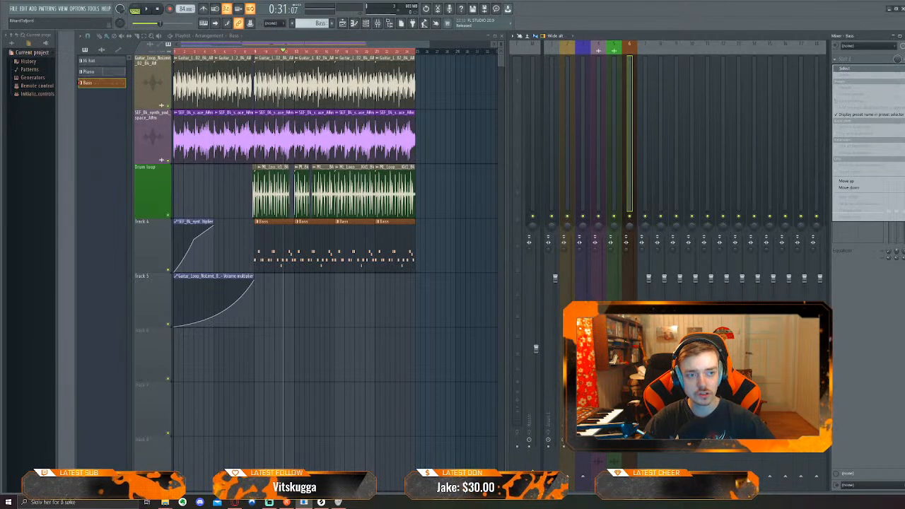
click(904, 141)
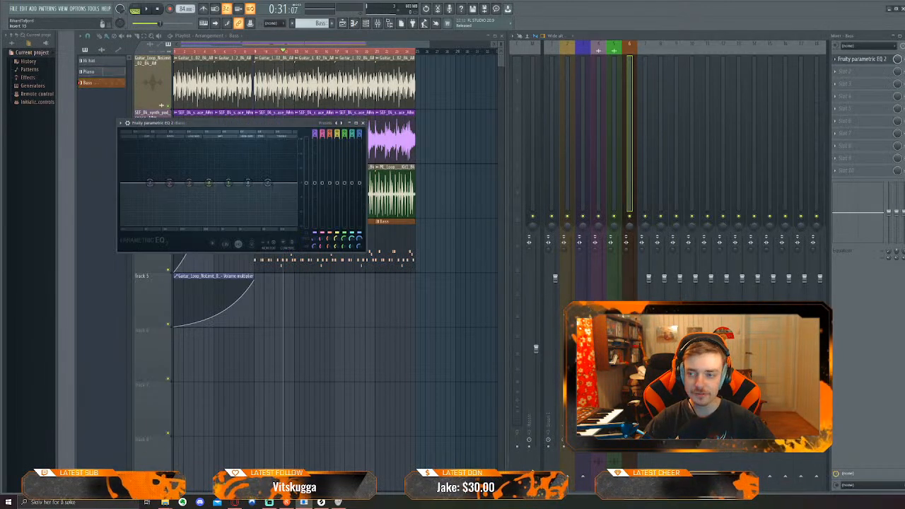
drag(262, 127, 377, 309)
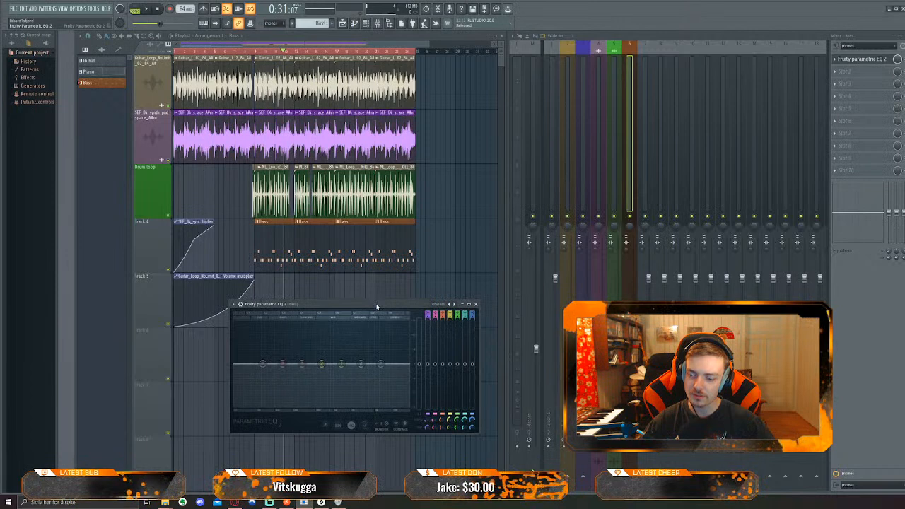
During playback, test a boost on EQ band 1, reset it, change the band to high pass at about 21 Hz, and widen the EQ window
key(space)
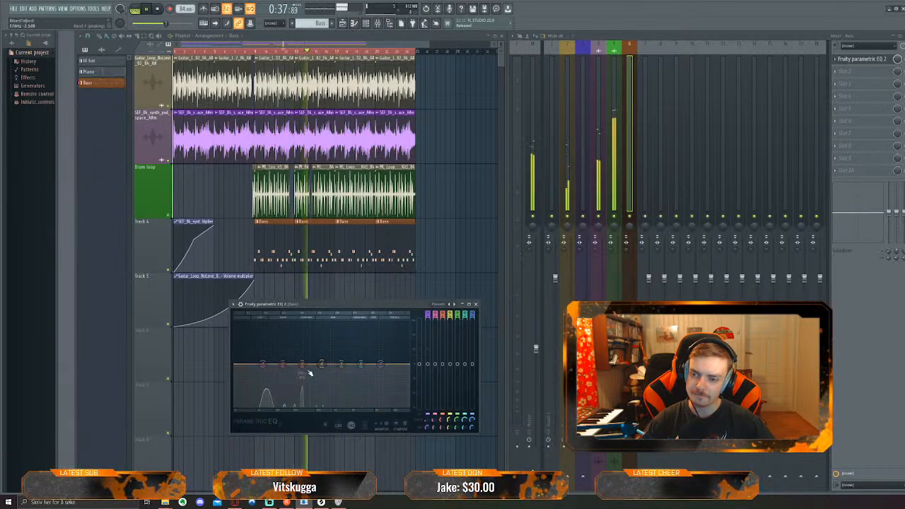
drag(268, 368, 269, 347)
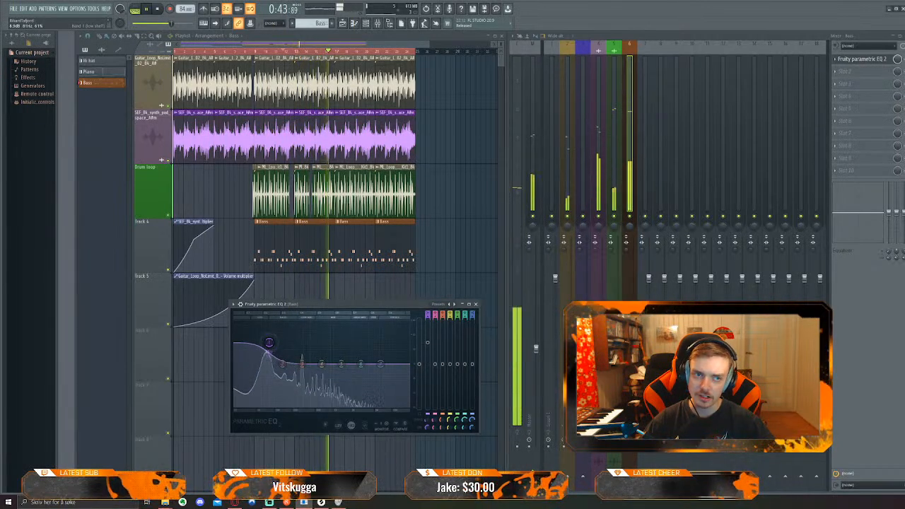
drag(265, 363, 265, 367)
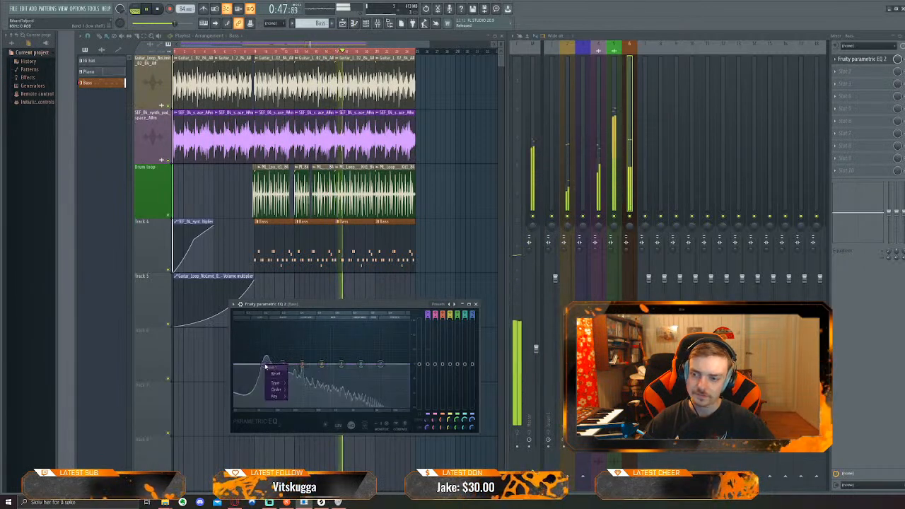
right_click(265, 364)
mouse_move(276, 383)
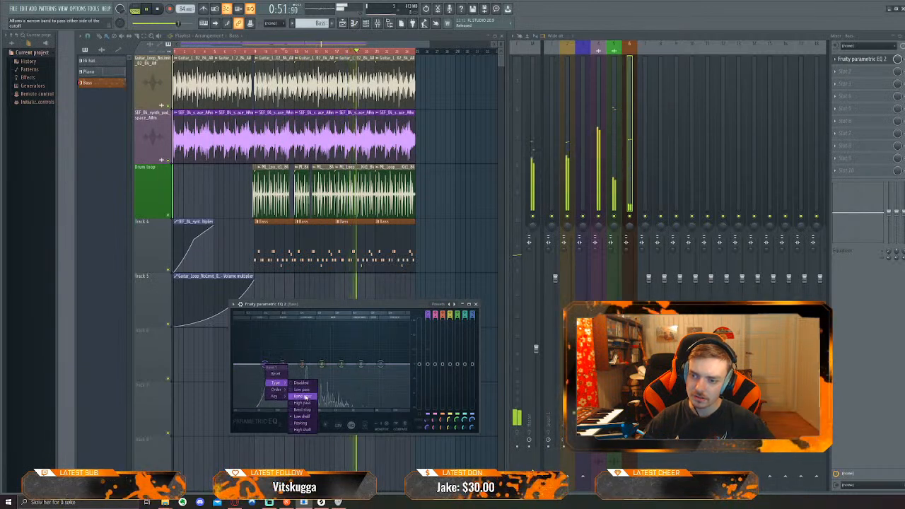
click(305, 397)
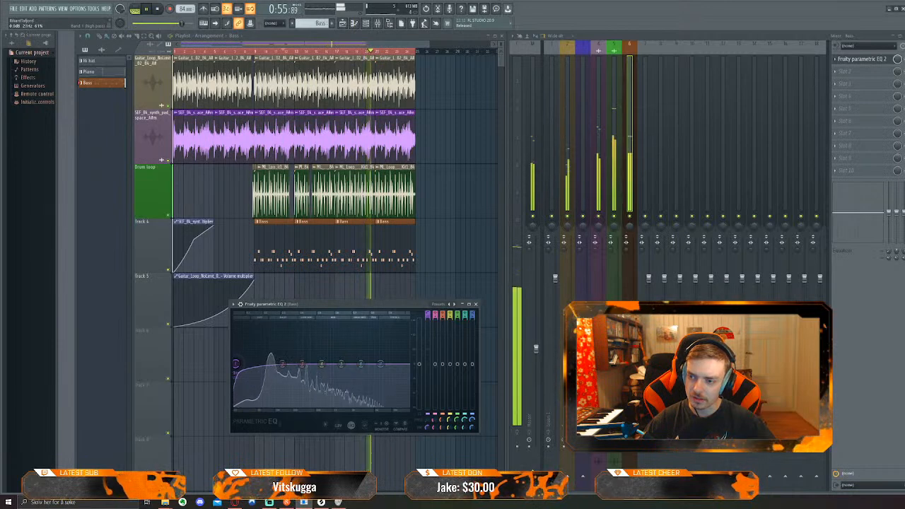
drag(229, 365, 173, 364)
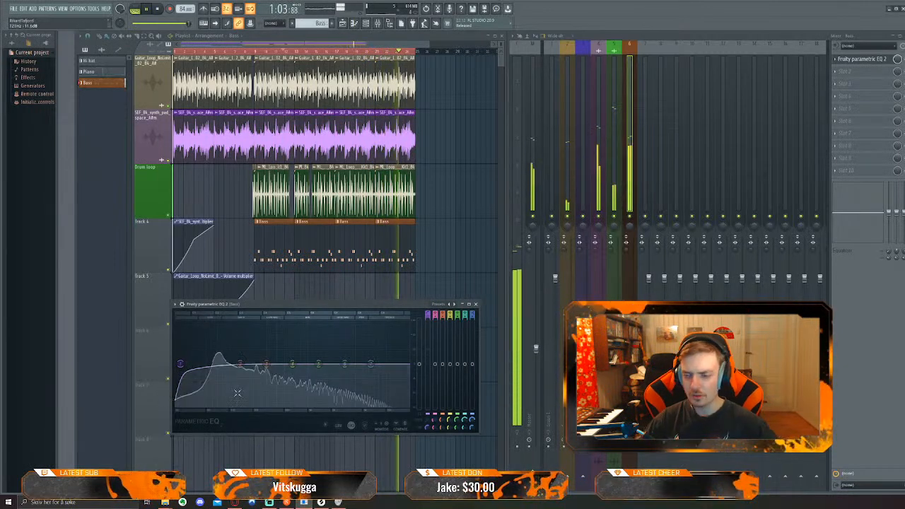
Change band 7 of the bass EQ to a low pass filter
right_click(371, 364)
mouse_move(382, 382)
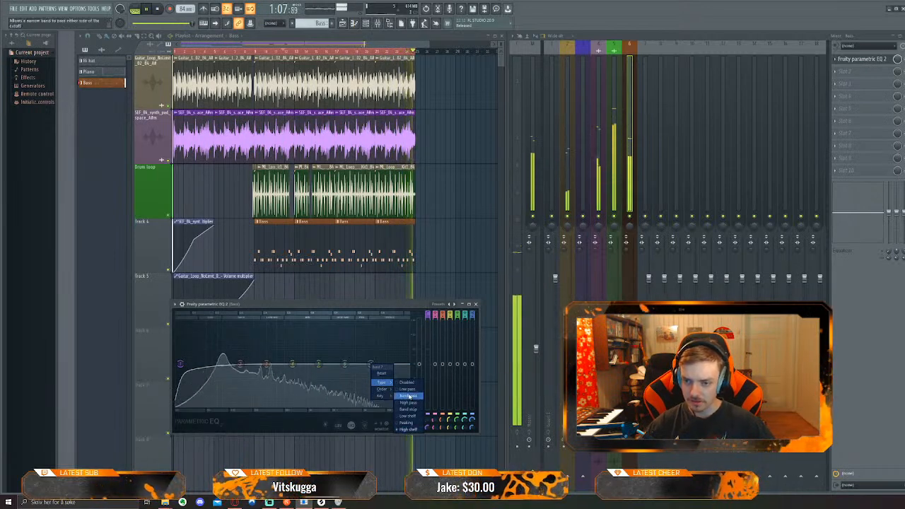
click(407, 389)
key(space)
mouse_move(382, 389)
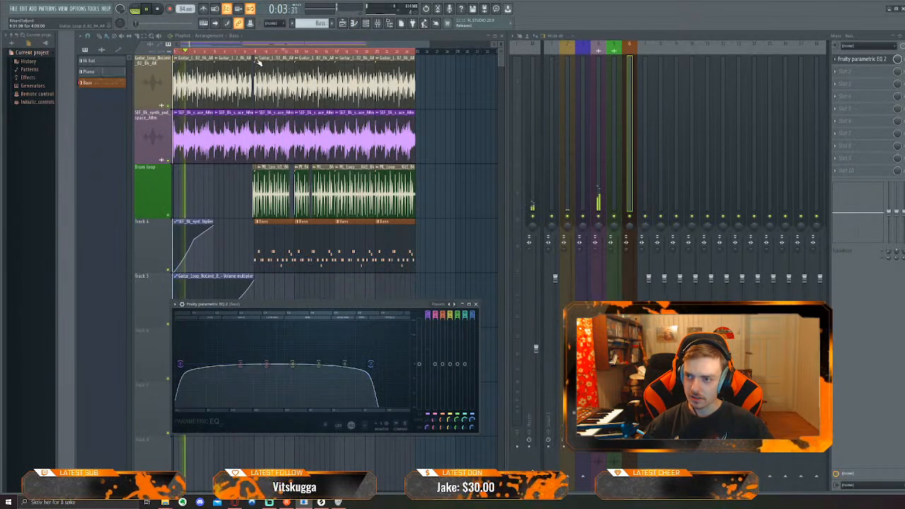
Select the arrangement from bar 9 to the end as the playback range, play it, and reopen the bass EQ
drag(174, 51, 256, 52)
key(space)
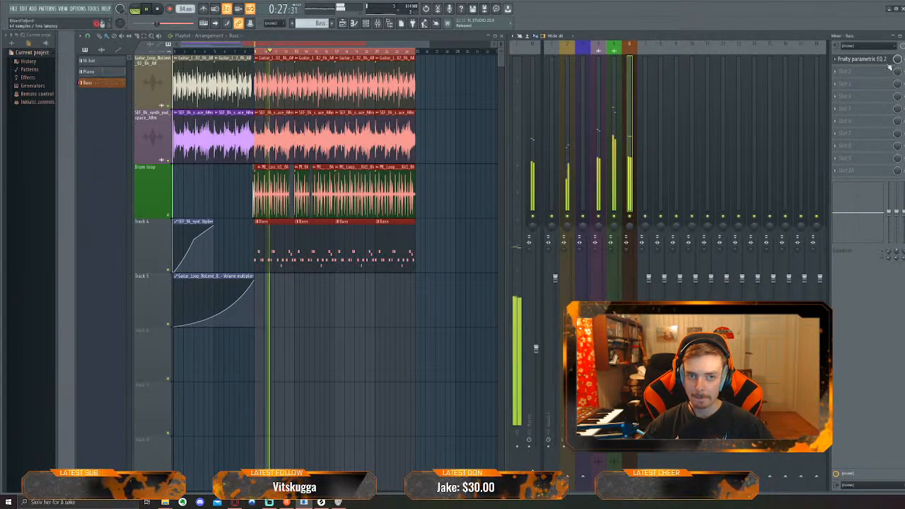
click(863, 58)
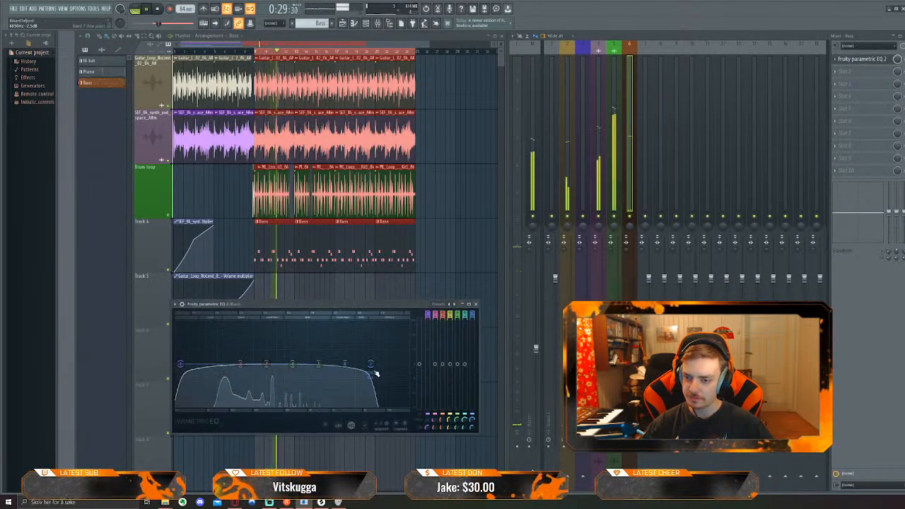
Cut the bass's low mids with EQ band 3, comparing with the flat setting, and settle on a narrower dip at about 200 Hz
drag(267, 366, 264, 382)
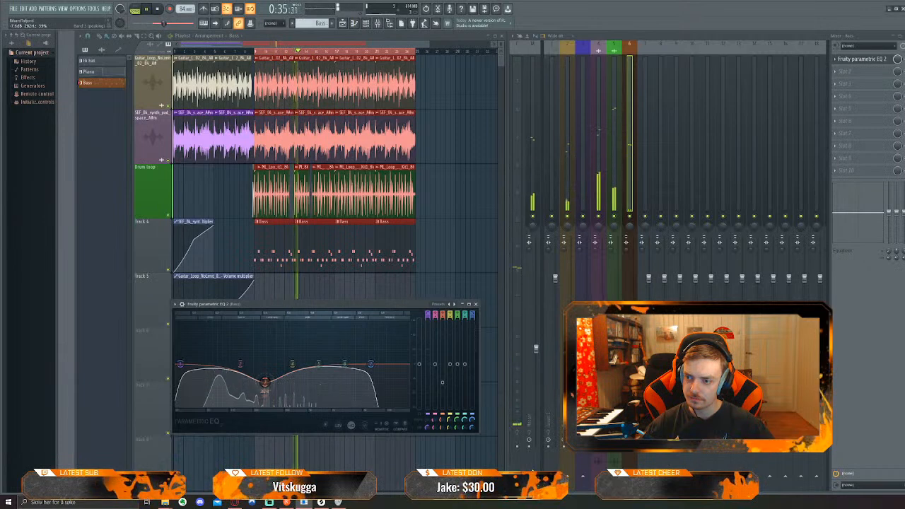
drag(263, 383, 266, 366)
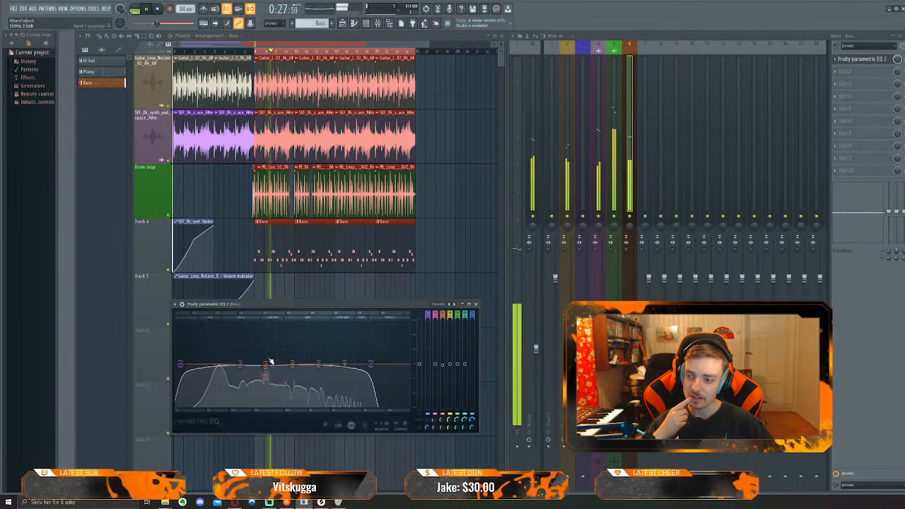
drag(268, 365, 266, 380)
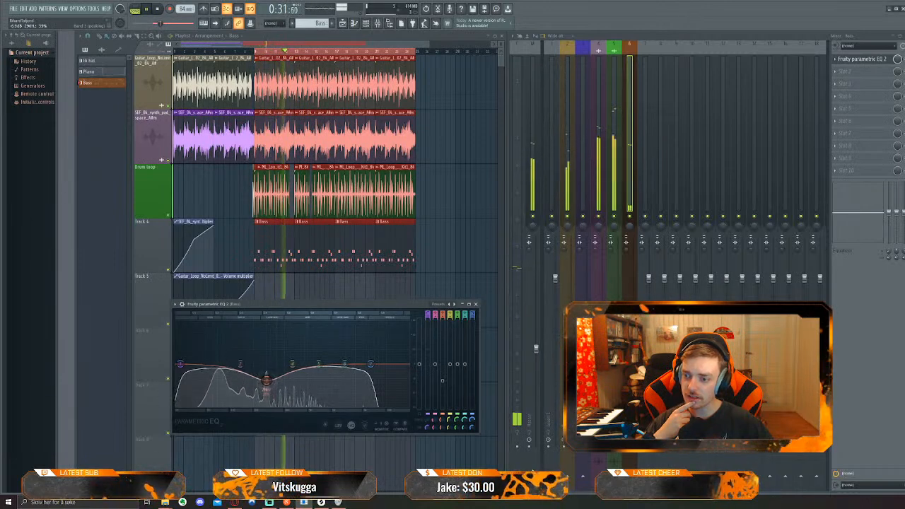
drag(266, 382, 265, 379)
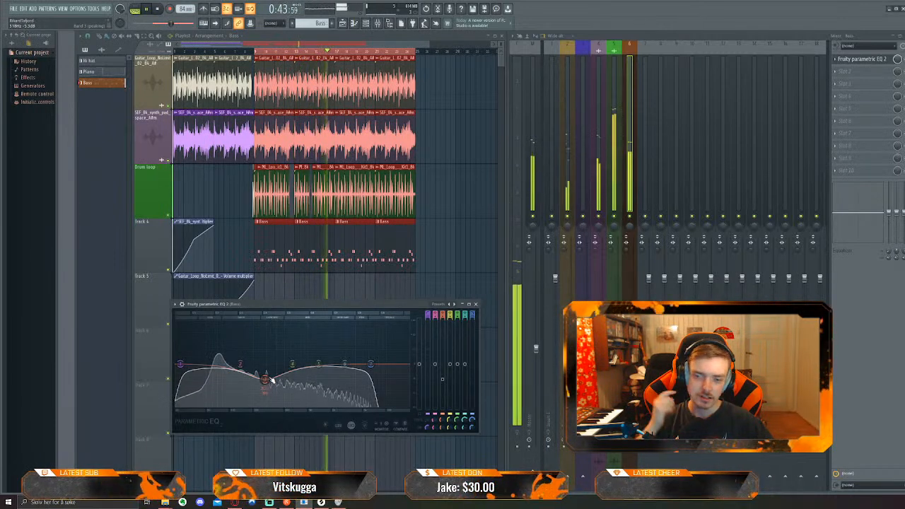
drag(269, 383, 258, 385)
scroll(265, 383, down, 5)
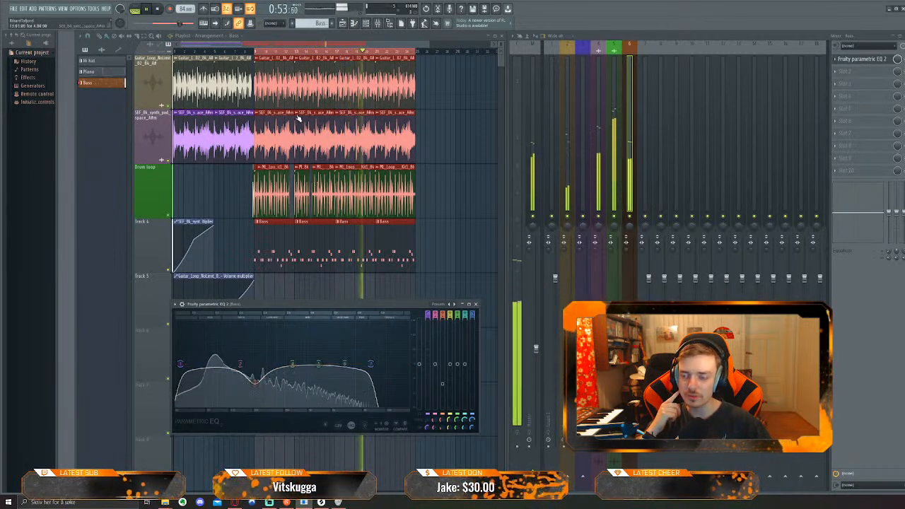
drag(228, 372, 245, 367)
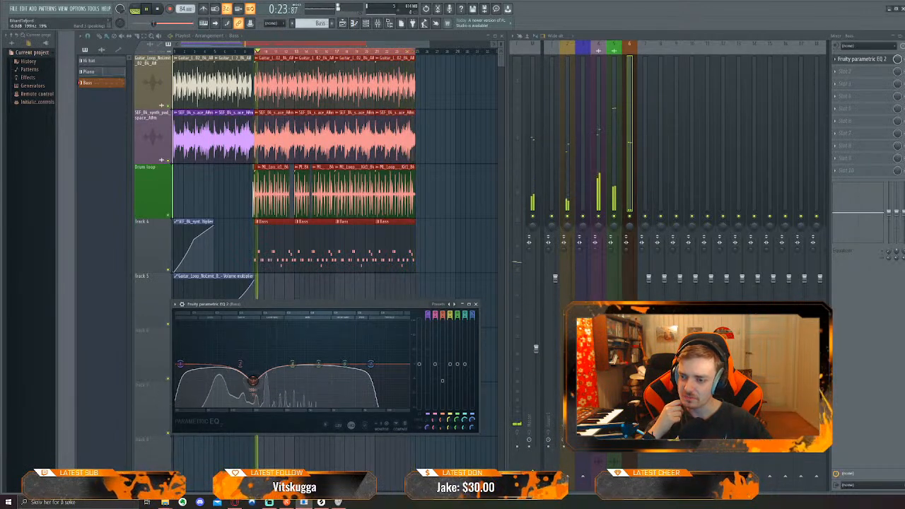
scroll(253, 380, down, 3)
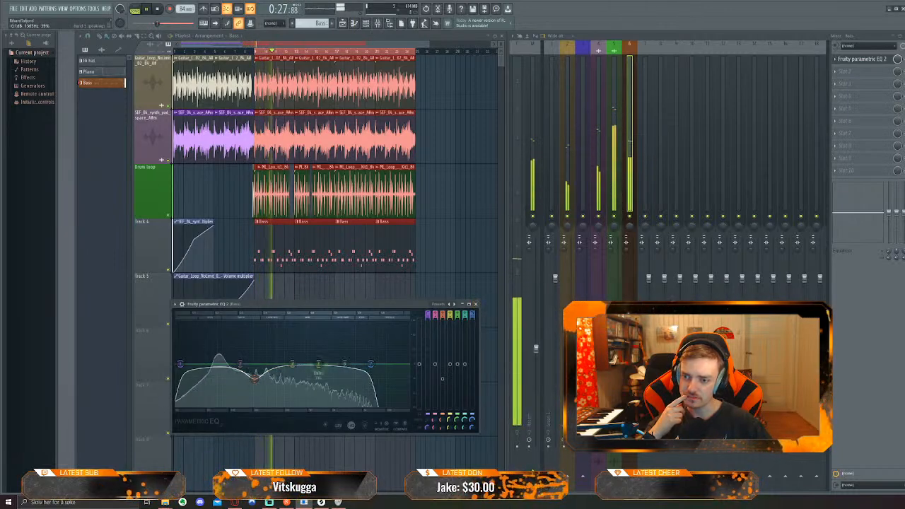
Lower EQ bands 5 and 6 to cut the bass's highs, and move band 2 to the low peak at about 73 Hz
drag(328, 390, 357, 402)
drag(345, 369, 319, 389)
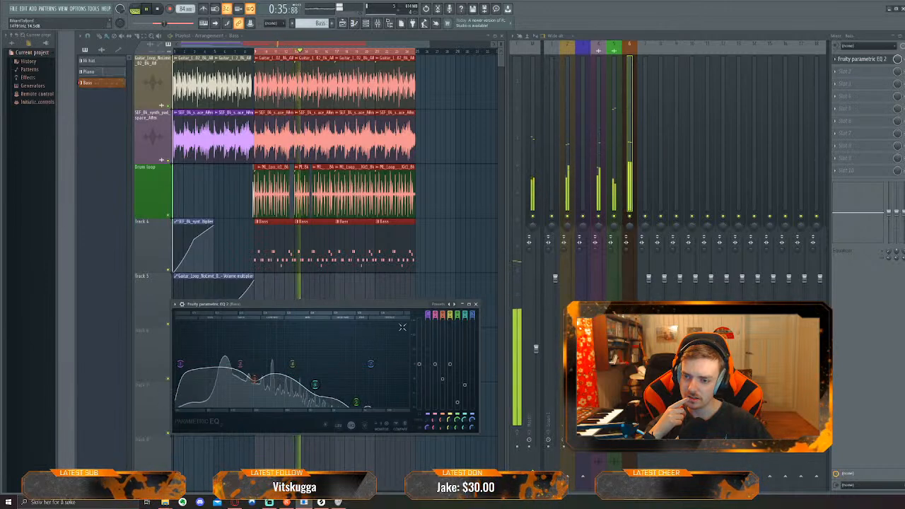
click(476, 305)
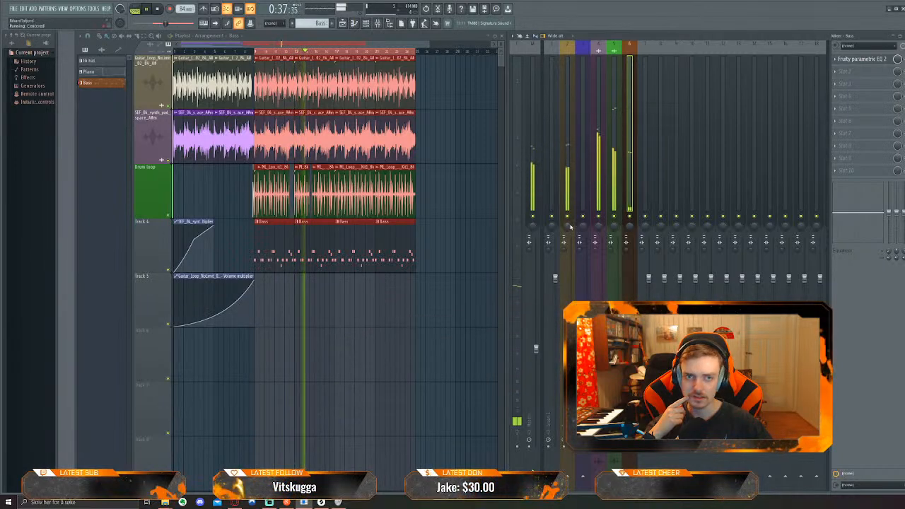
click(860, 59)
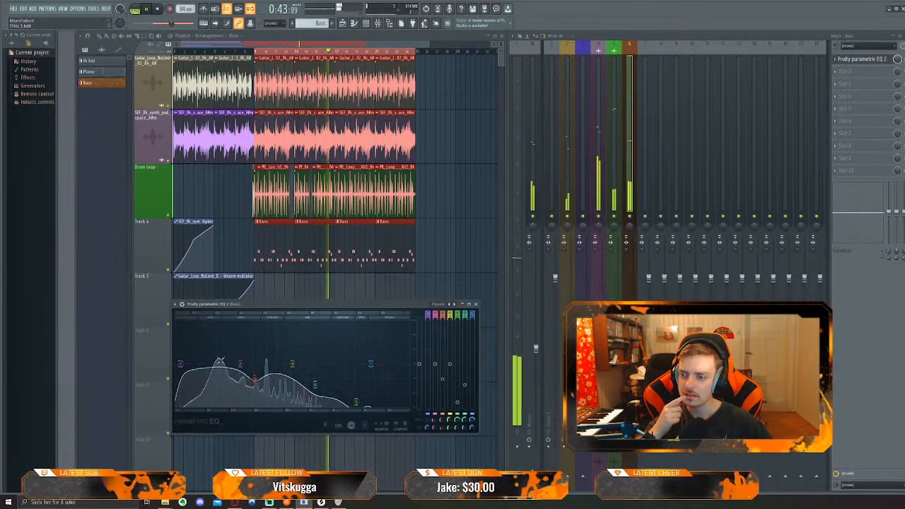
drag(223, 370, 219, 368)
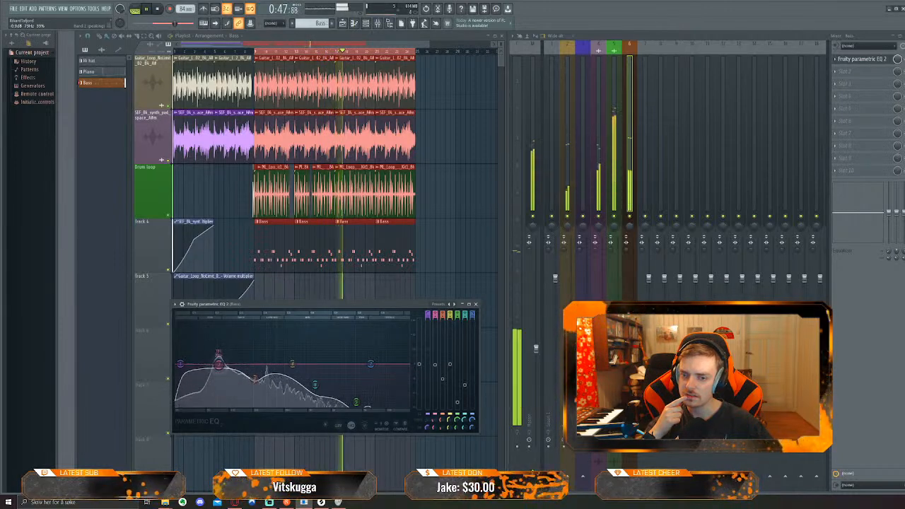
Raise the Master fader to 100% to hear the mix louder, and lower it again to a quiet level
click(535, 346)
drag(537, 279, 538, 280)
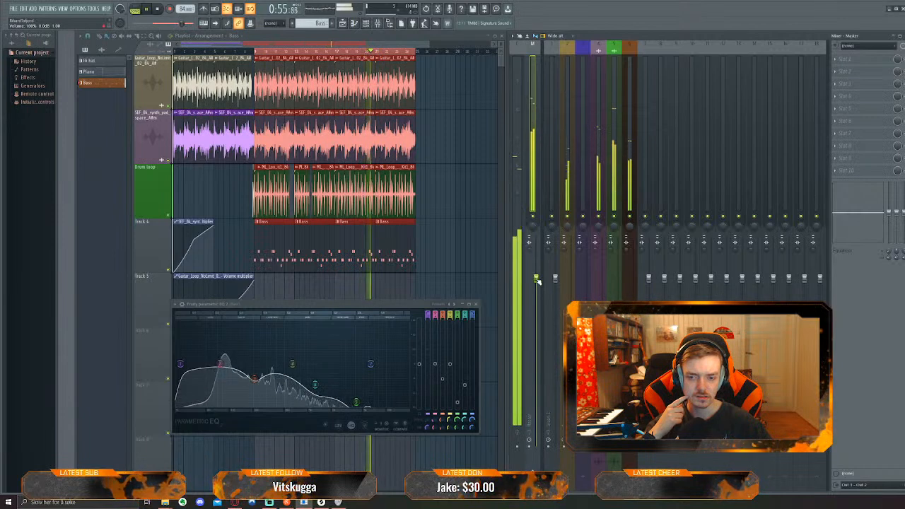
drag(537, 281, 537, 340)
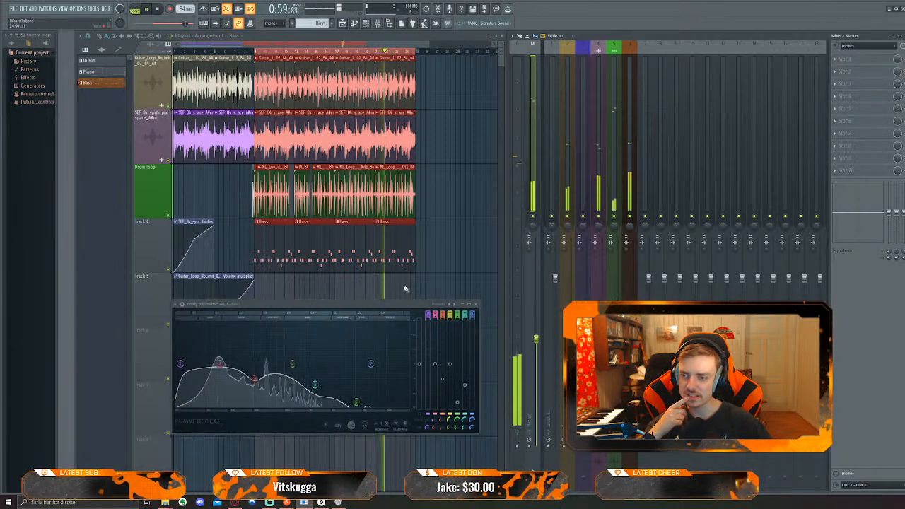
Open the Bass pattern in the piano roll, check its notes while playing from bar 9, and close it
double_click(307, 250)
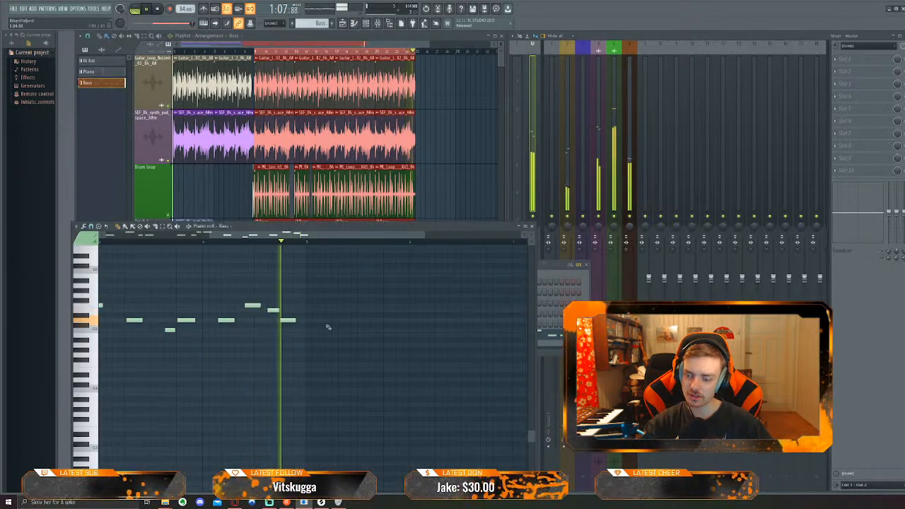
key(space)
key(ctrl+a)
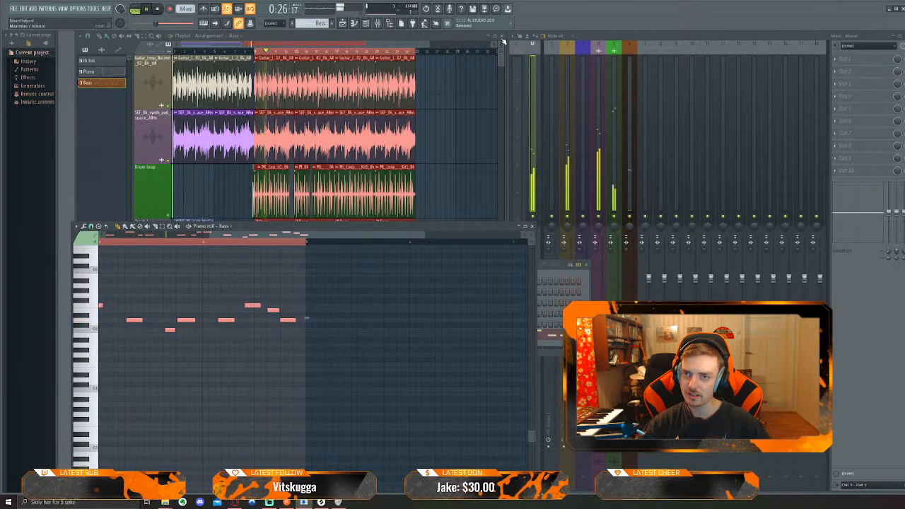
click(526, 227)
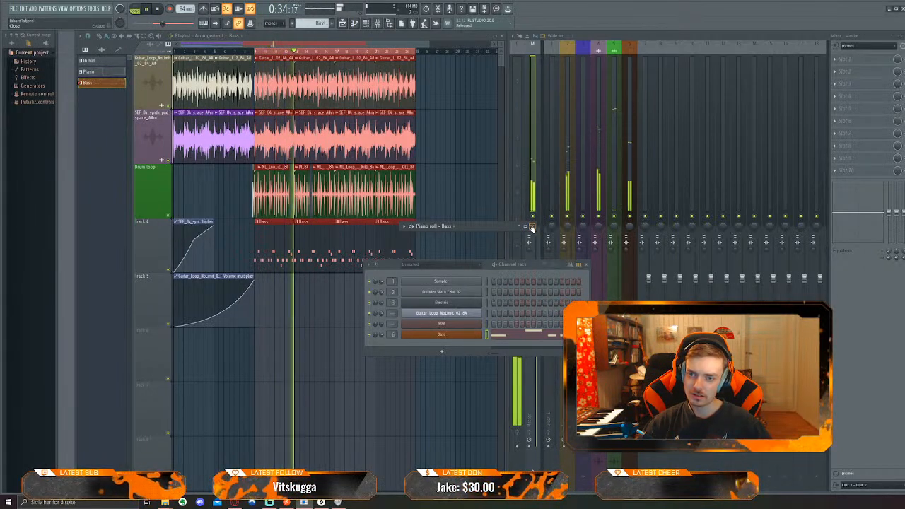
Clear the Bass piano roll and Channel rack away from the mixer, and load Fruity Fast Dist after the EQ on the Bass mixer track
click(532, 226)
drag(545, 265, 346, 336)
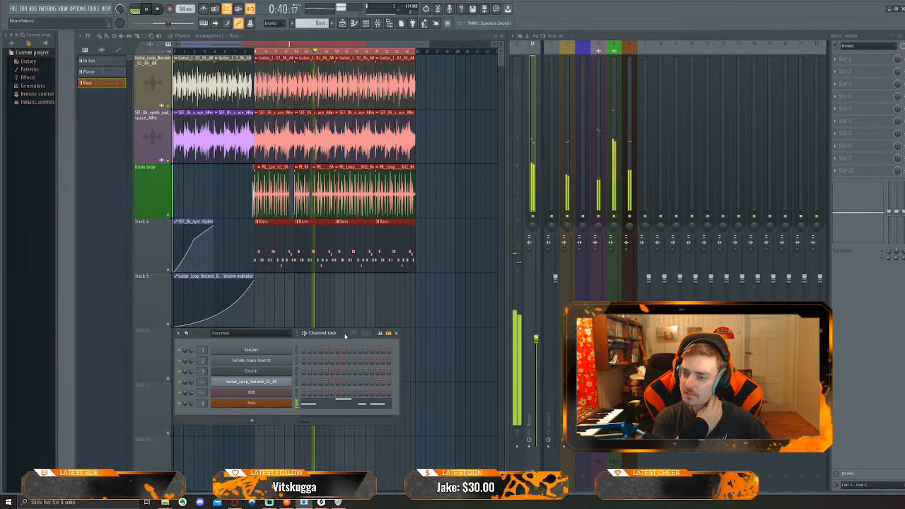
click(630, 135)
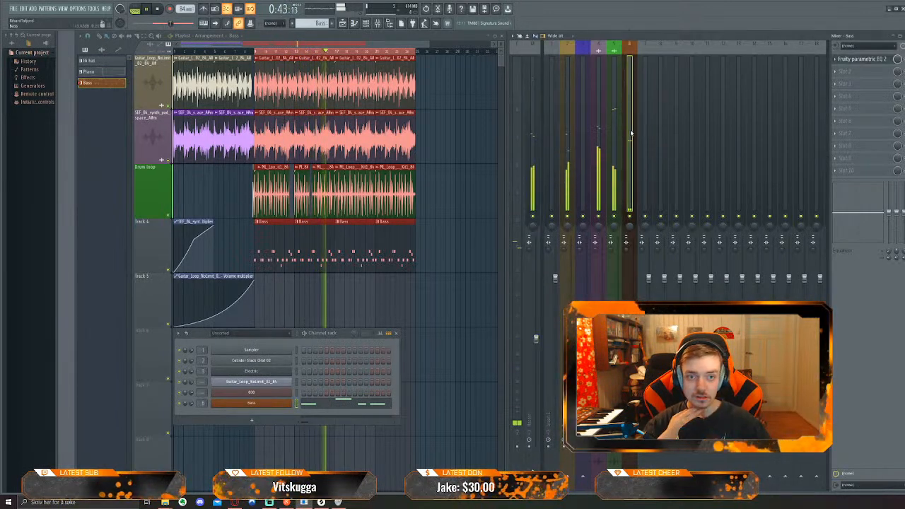
click(861, 74)
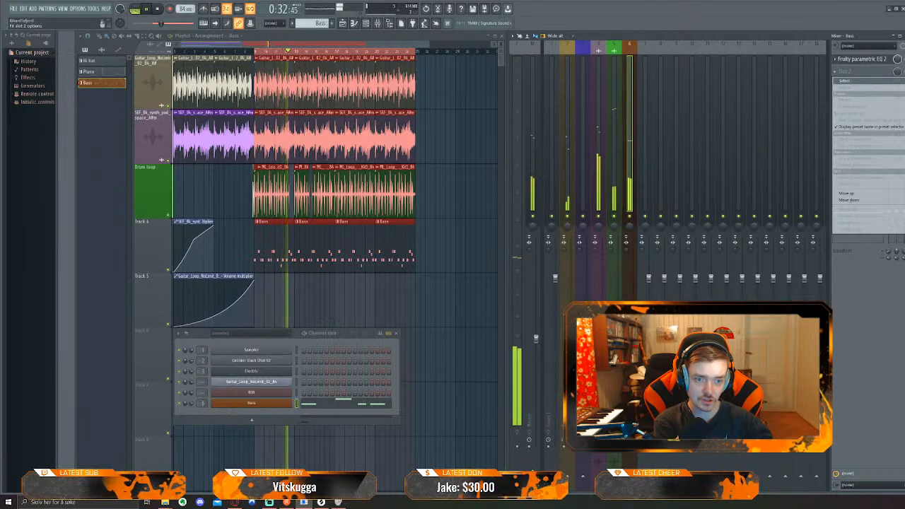
click(797, 243)
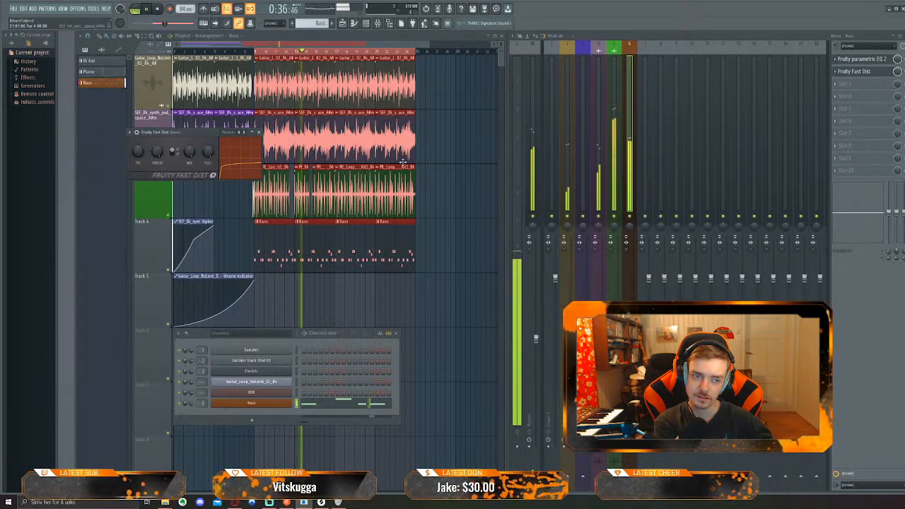
Set the bass distortion's post gain to 77% and place its window just above the Channel rack
mouse_move(208, 150)
mouse_down()
mouse_move(208, 141)
mouse_move(209, 153)
mouse_up()
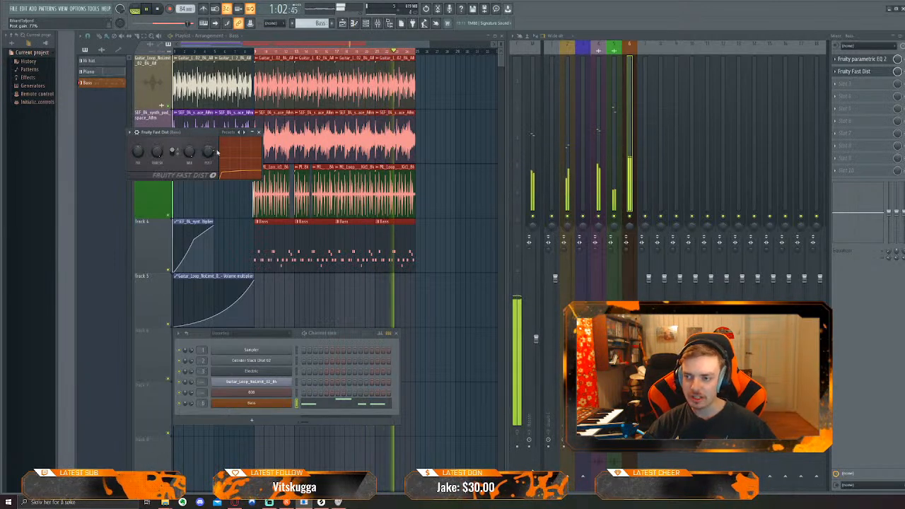
drag(207, 133, 219, 433)
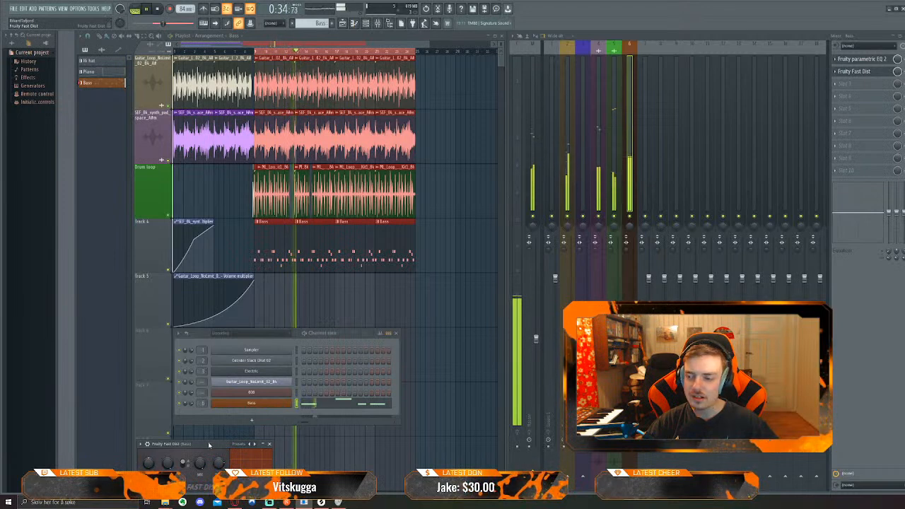
drag(210, 445, 386, 279)
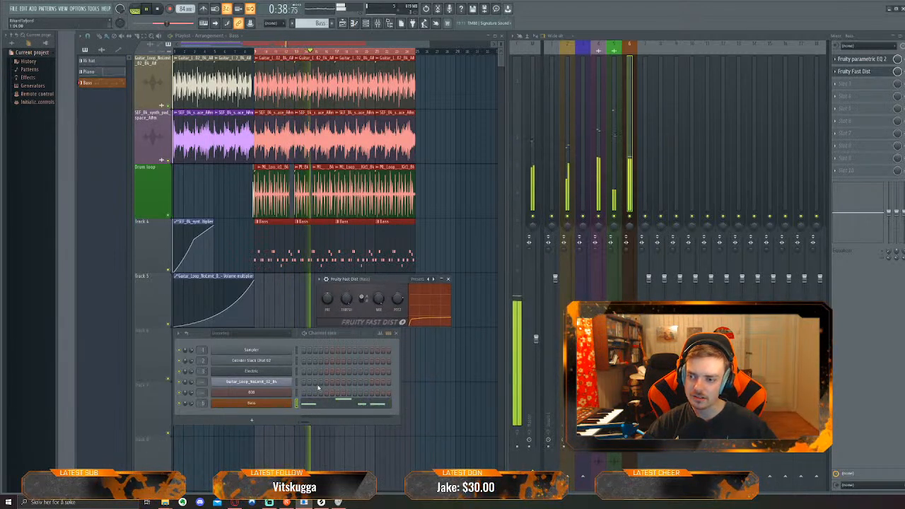
Shift the Bass EQ's band 6 slightly higher in frequency and deeper, move band 2 slightly lower in frequency with a small boost, and close the EQ
click(862, 60)
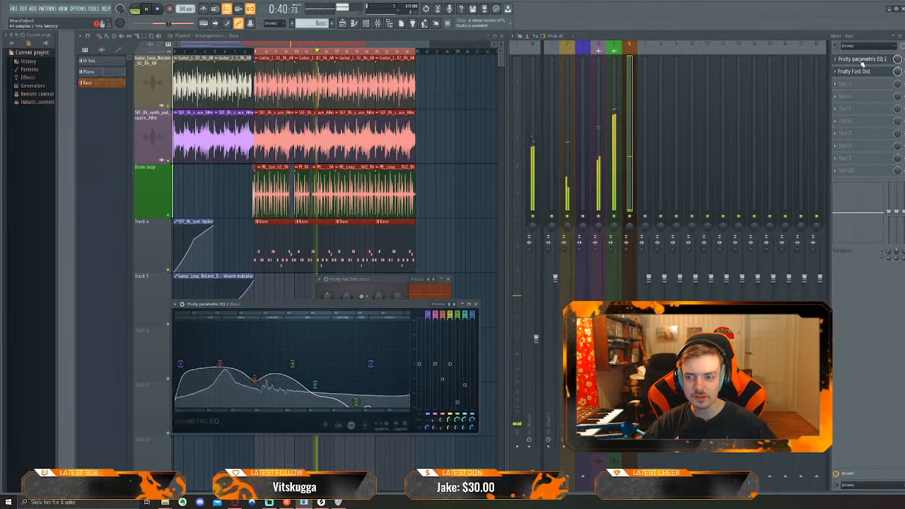
mouse_move(316, 384)
mouse_down()
mouse_move(314, 372)
mouse_move(361, 341)
mouse_move(348, 338)
mouse_move(354, 362)
mouse_move(325, 375)
mouse_move(315, 390)
mouse_move(325, 391)
mouse_up()
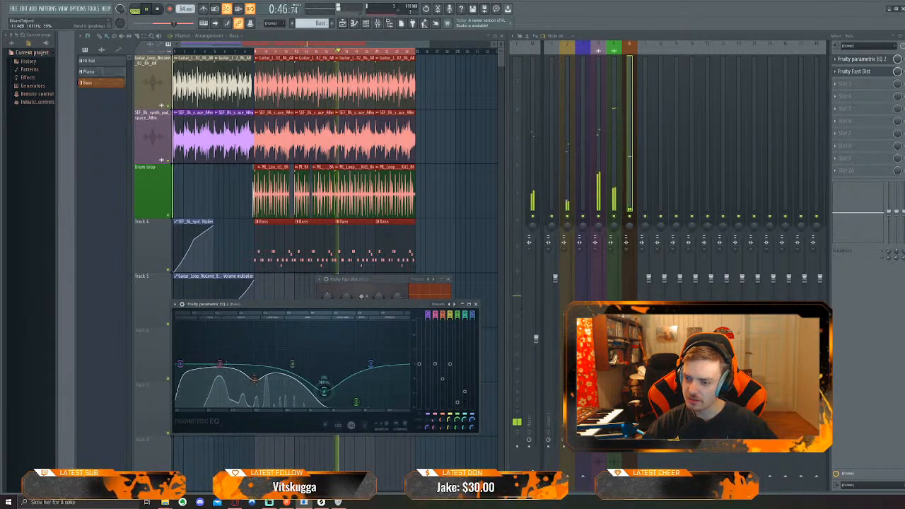
mouse_move(220, 365)
mouse_down()
mouse_move(225, 345)
mouse_move(206, 344)
mouse_move(204, 328)
mouse_move(211, 365)
mouse_up()
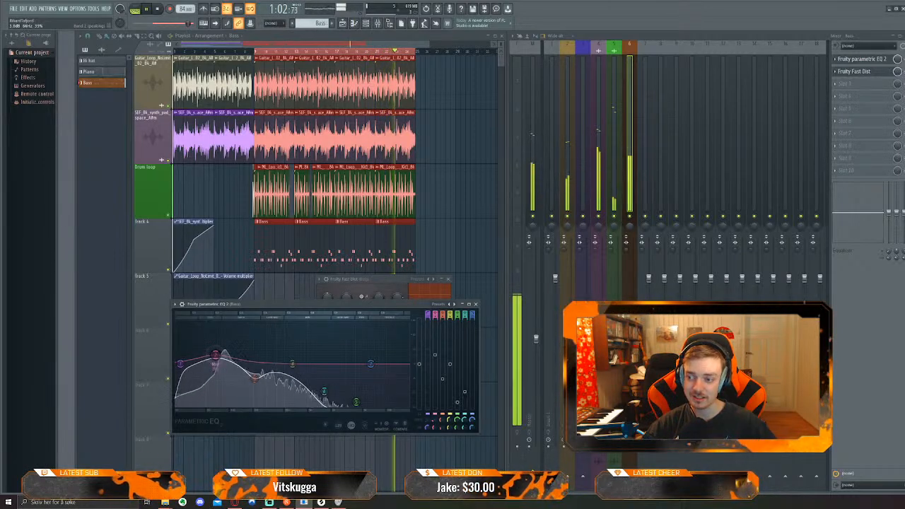
drag(217, 356, 212, 361)
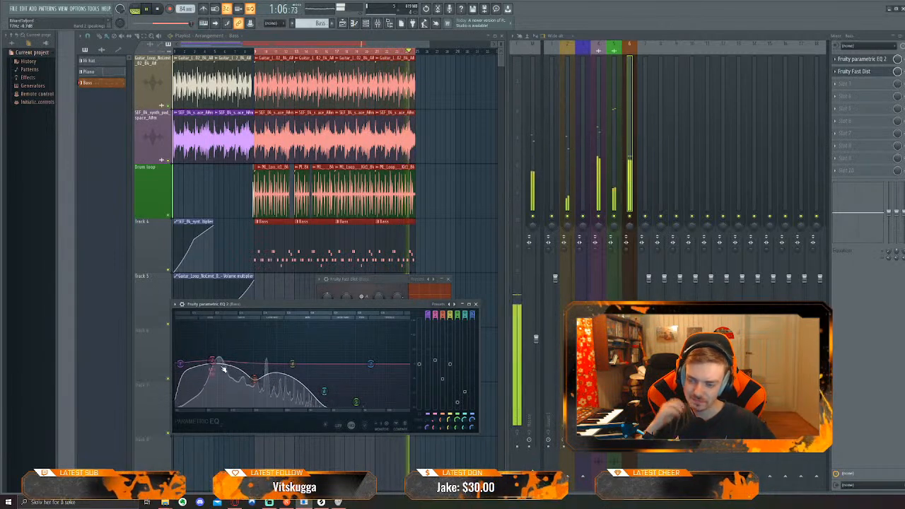
click(476, 304)
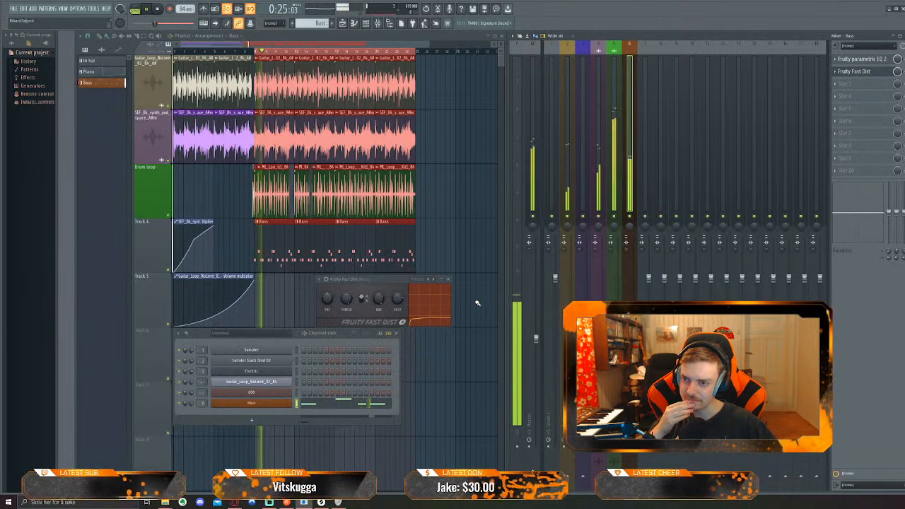
Clear the clip selection and bar 9 loop range, and select all playlist clips to play the whole arrangement from bar 1
click(457, 211)
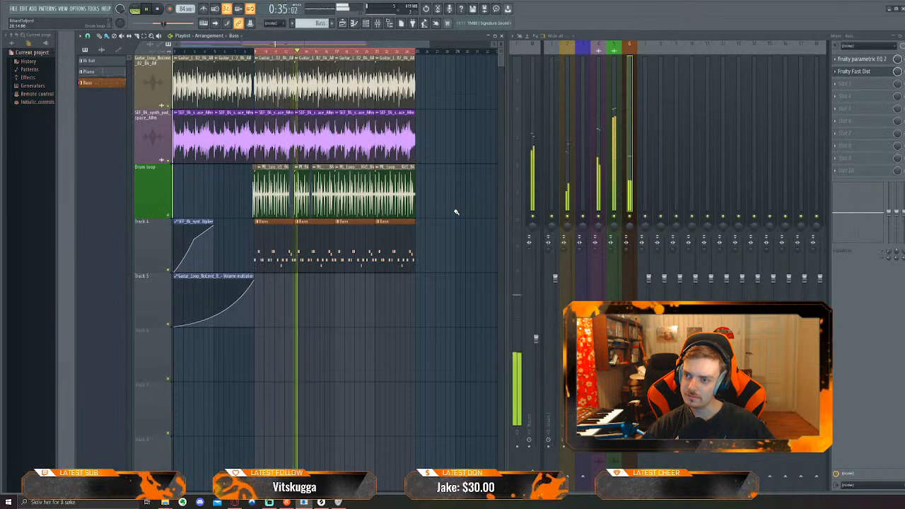
scroll(329, 211, up, 3)
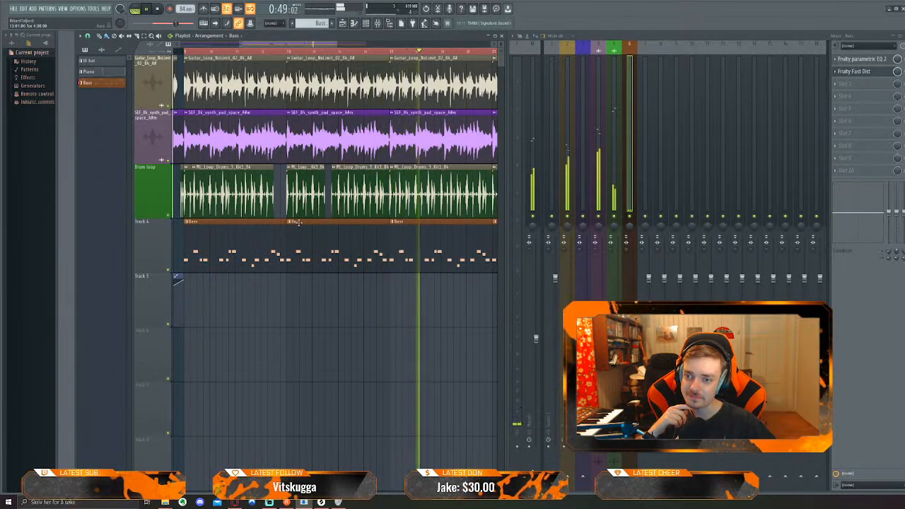
scroll(396, 312, right, 2)
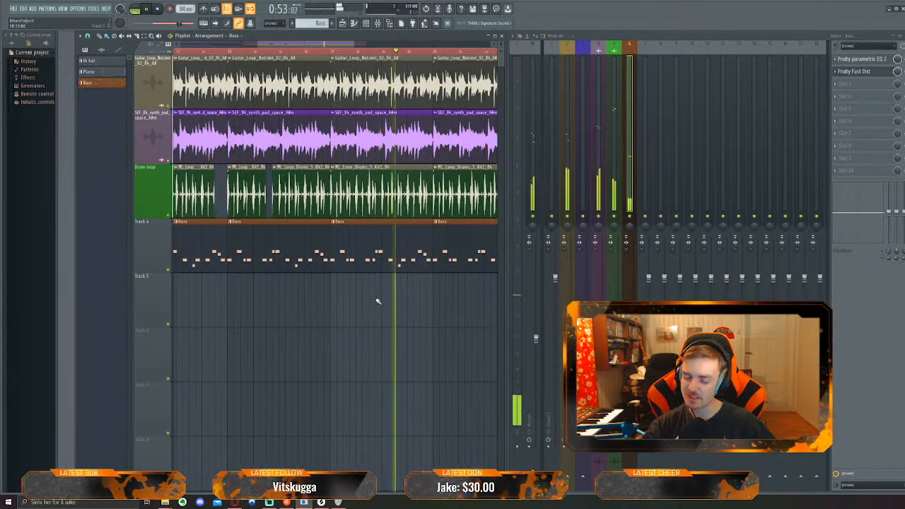
scroll(365, 302, down, 4)
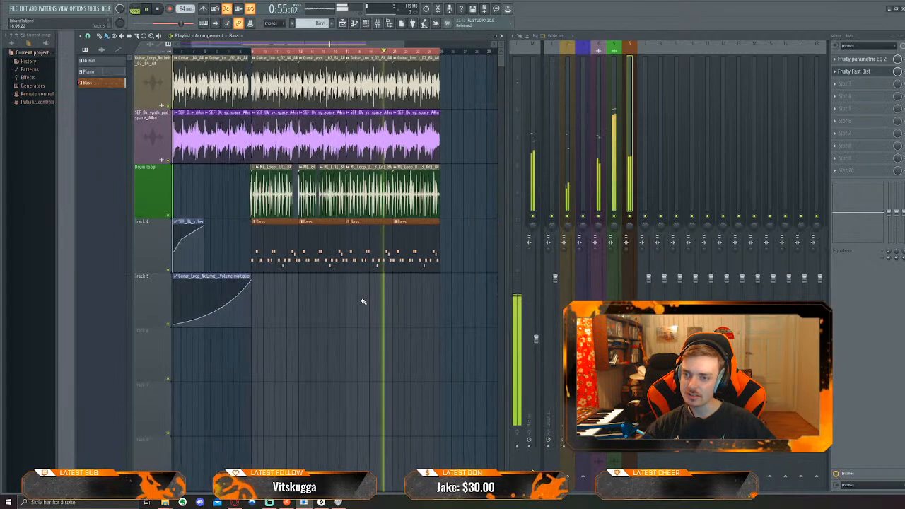
scroll(364, 302, down, 1)
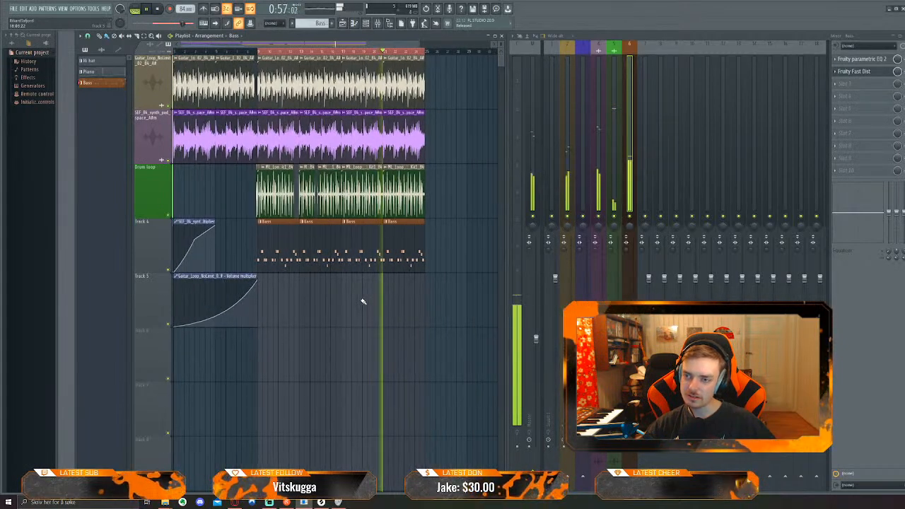
scroll(366, 299, down, 3)
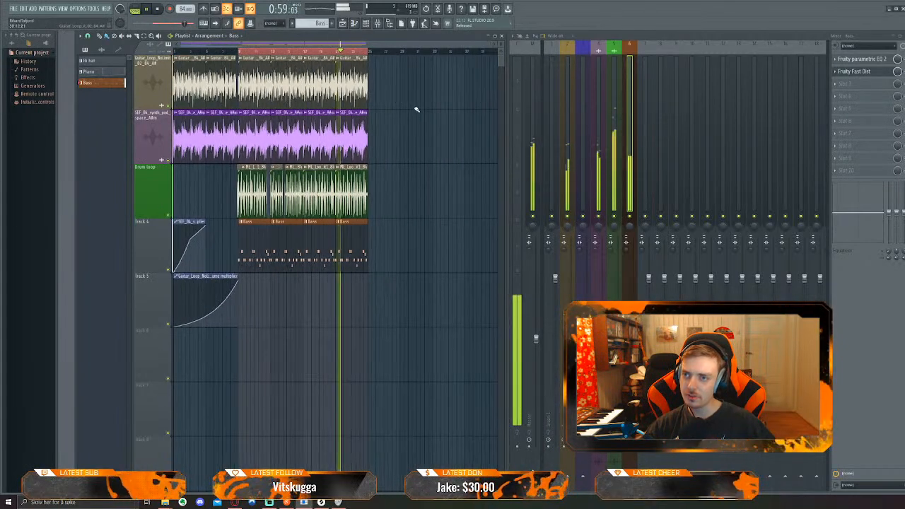
click(239, 53)
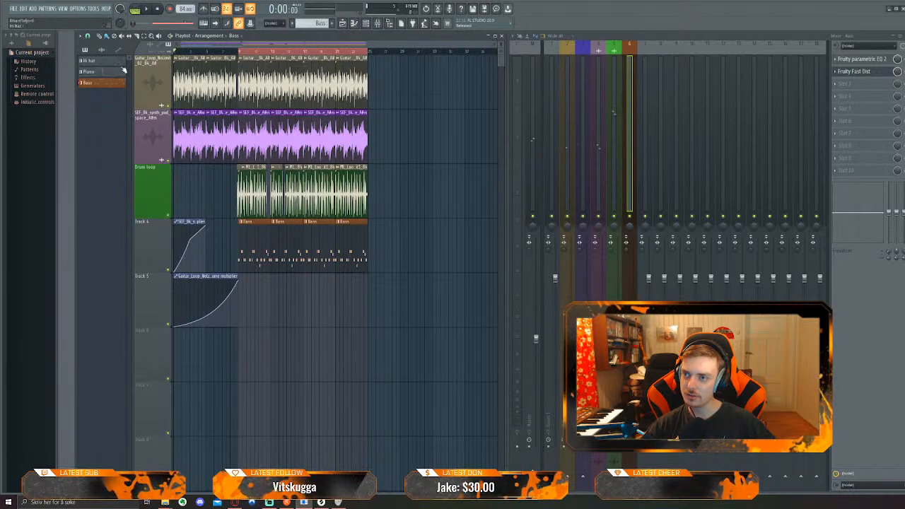
key(ctrl+a)
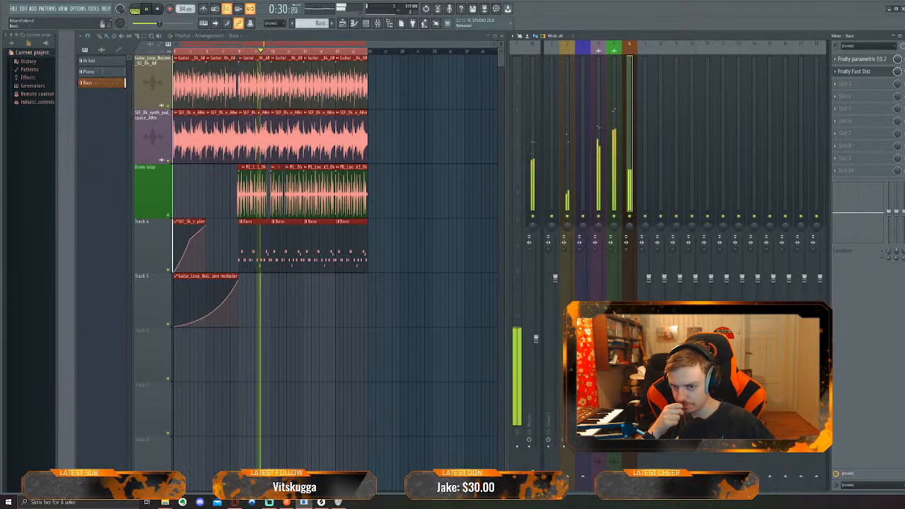
Raise the Master fader to 100% to hear the full arrangement louder, lower it again to about 57%, and deselect the clips
drag(536, 339, 536, 279)
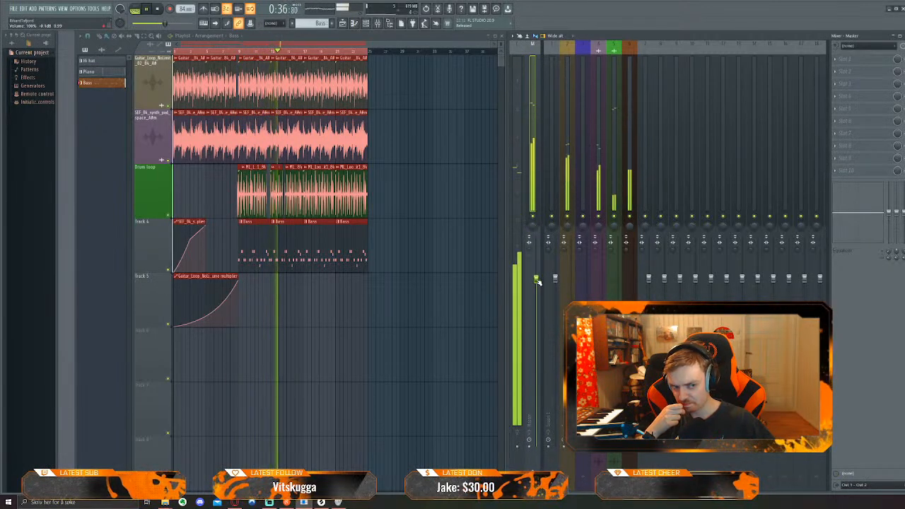
drag(537, 279, 536, 298)
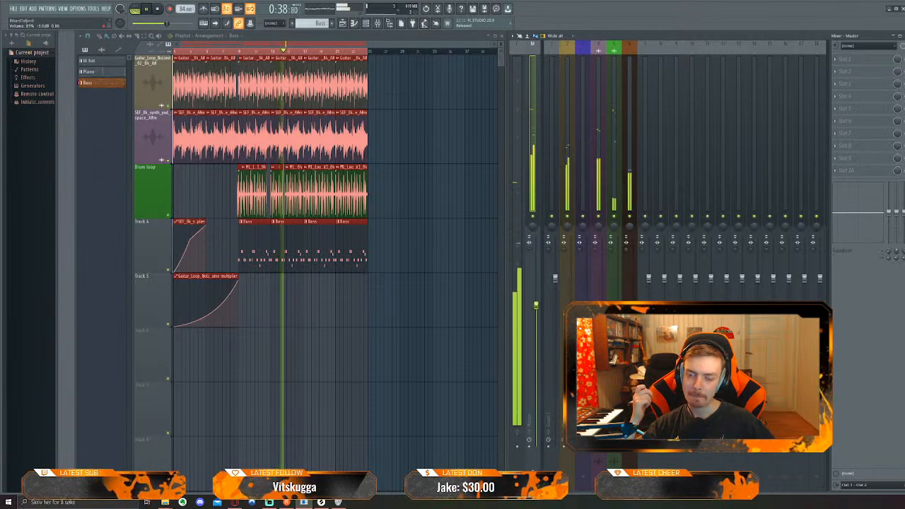
drag(536, 345, 536, 350)
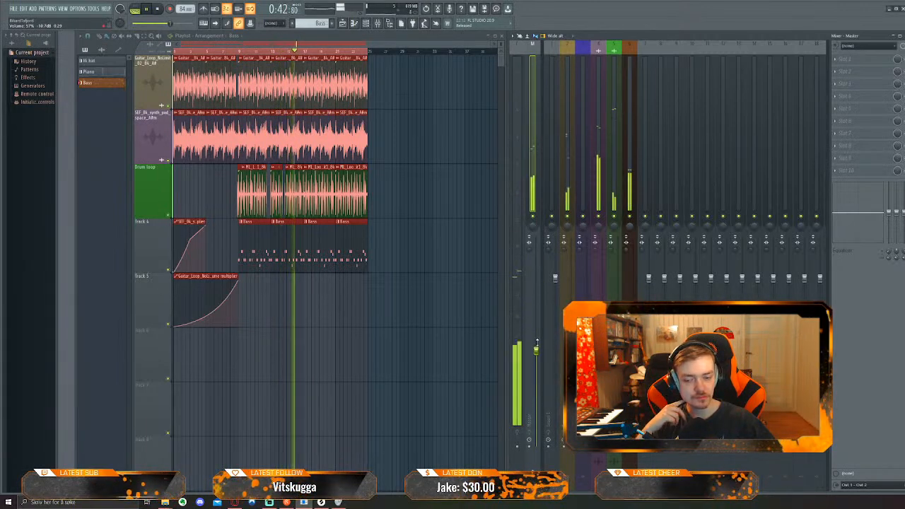
click(445, 295)
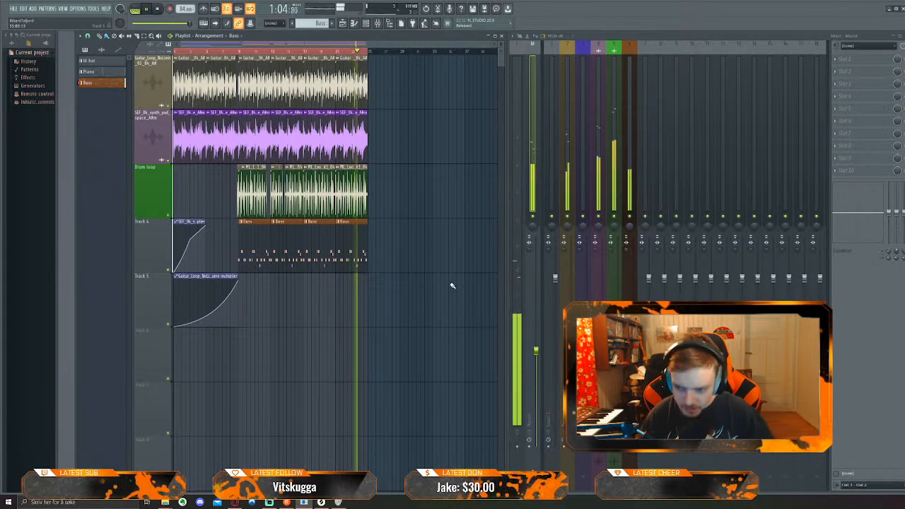
Open Notepad and shrink its window, placing it over the empty playlist area beside the clips
click(92, 502)
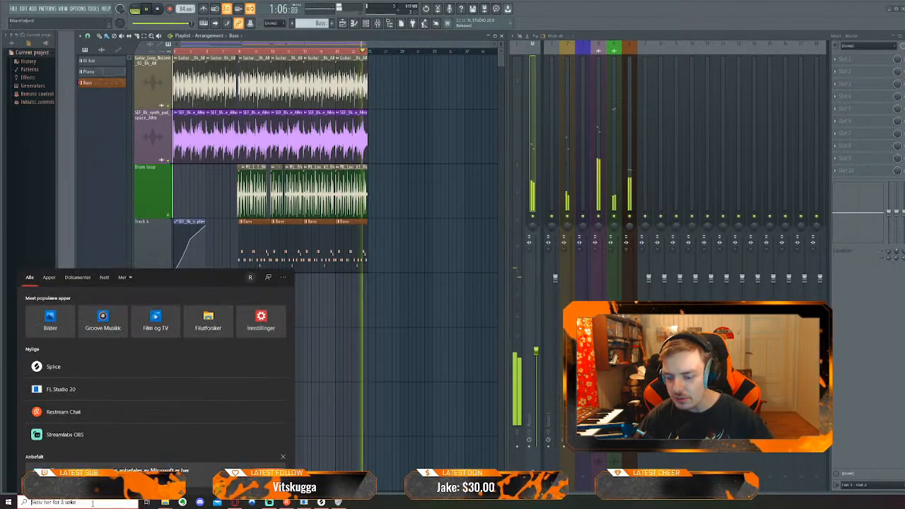
text(notp)
key(BackSpace)
key(Return)
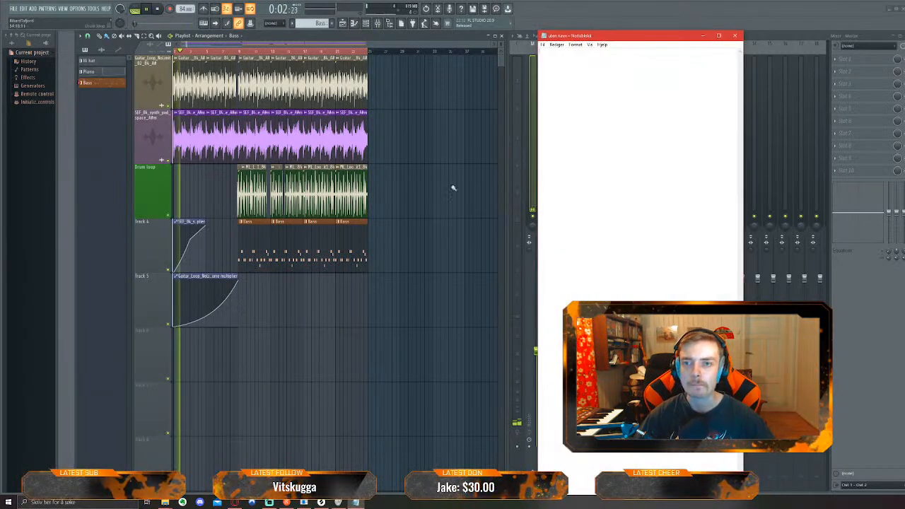
drag(613, 39, 454, 39)
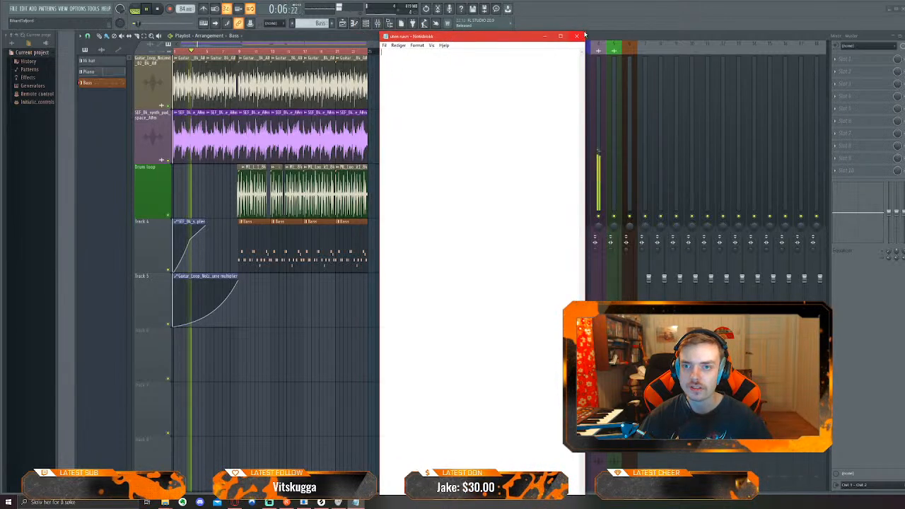
drag(585, 34, 562, 270)
drag(484, 274, 472, 49)
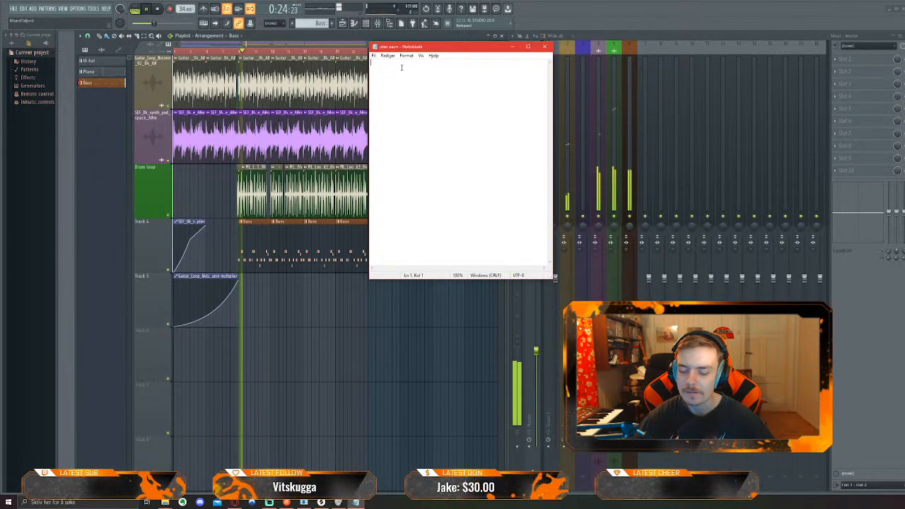
Write the lyric line "I bit my lip so much it bleeds" in the note and start a new line
text(1 bit my)
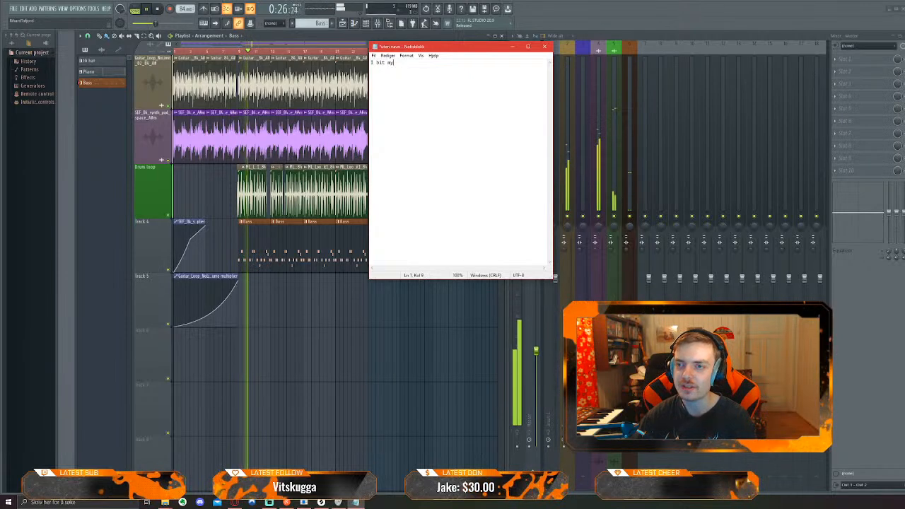
text( lip so much it bl)
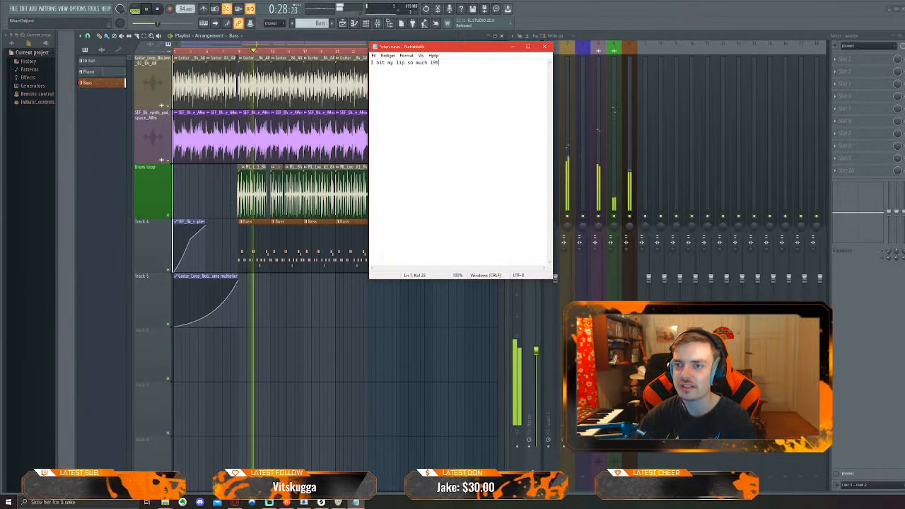
text(eeds)
key(Return)
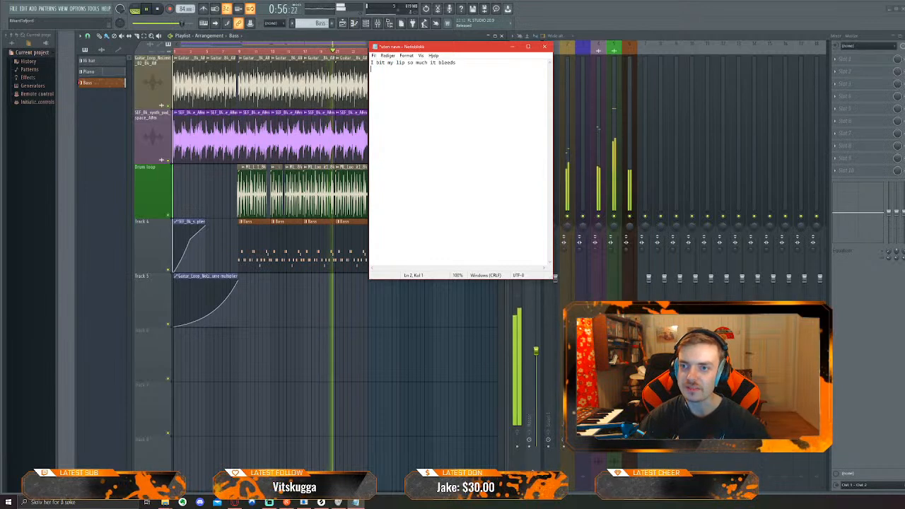
drag(456, 63, 428, 64)
click(464, 63)
key(Return)
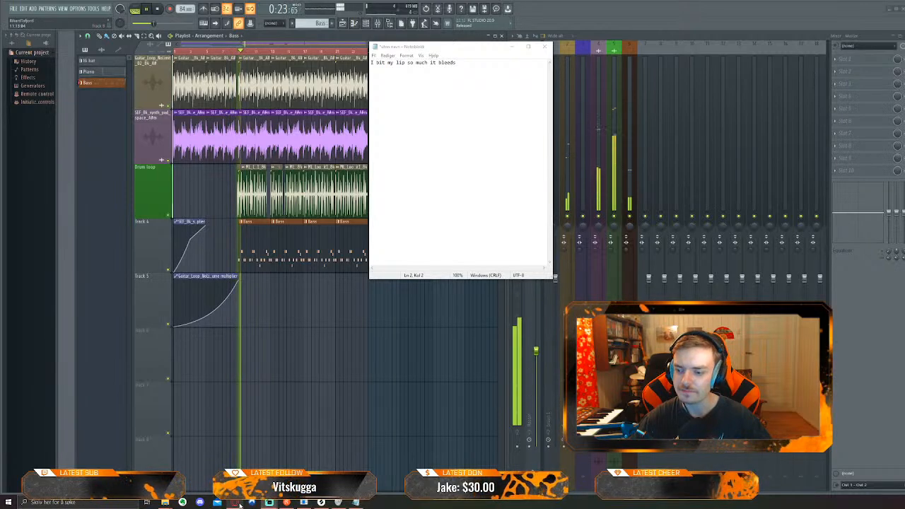
Switch to the browser and open the Twitch channel from the Restream dashboard's destinations to check the live stream
key(alt+Tab)
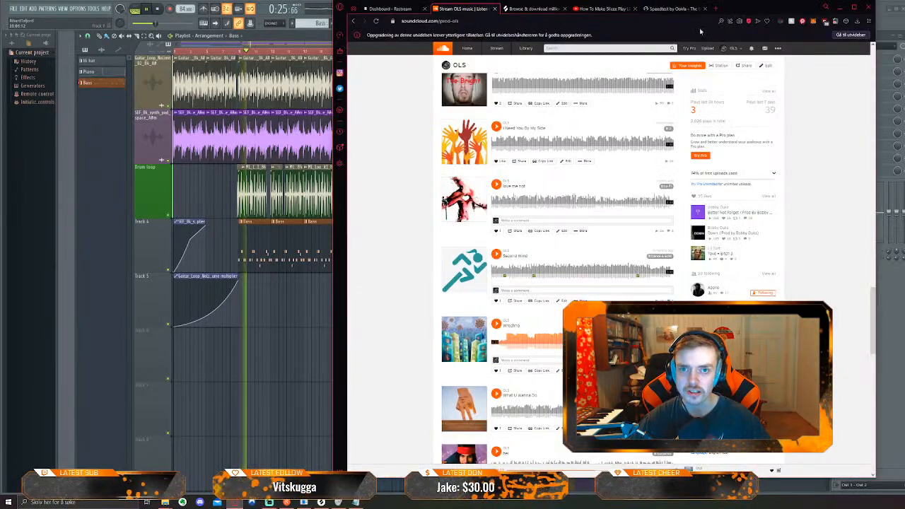
click(389, 9)
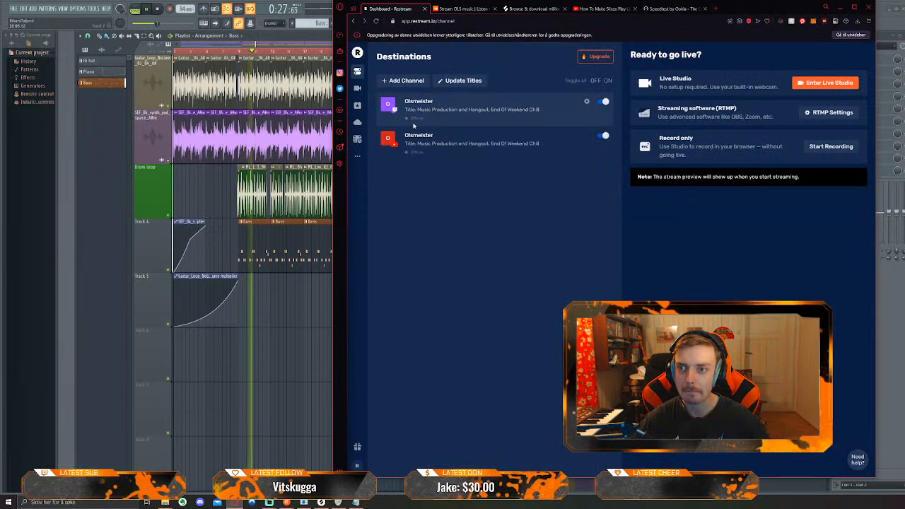
click(416, 102)
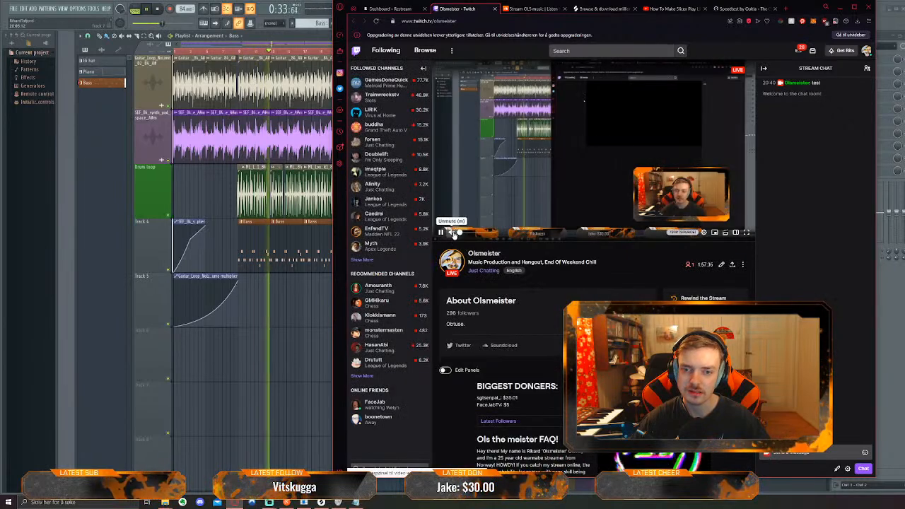
Check the Twitch stream's sound and the live broadcast on the YouTube channel, closing both pages
click(453, 235)
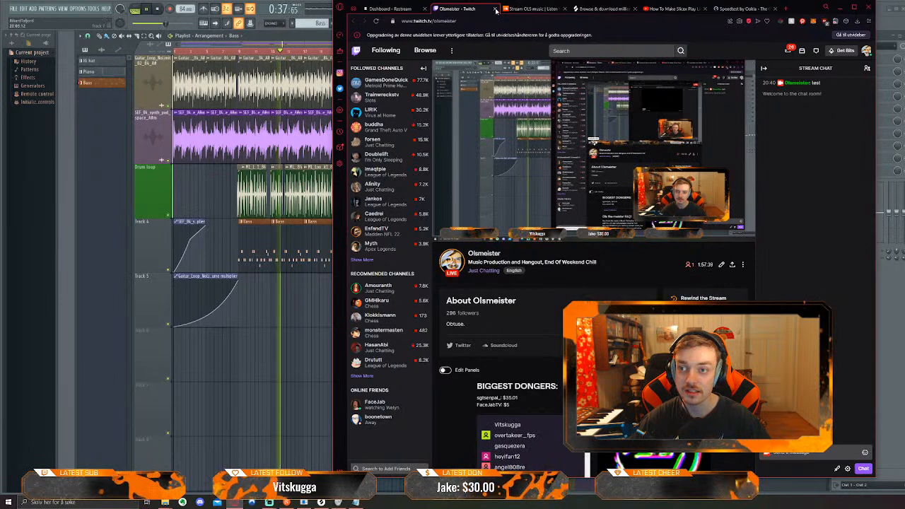
click(496, 10)
click(419, 133)
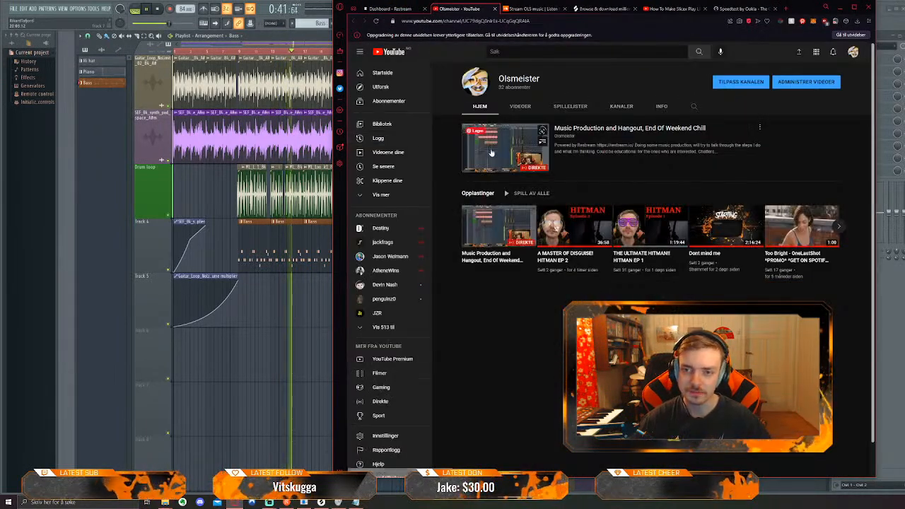
click(478, 129)
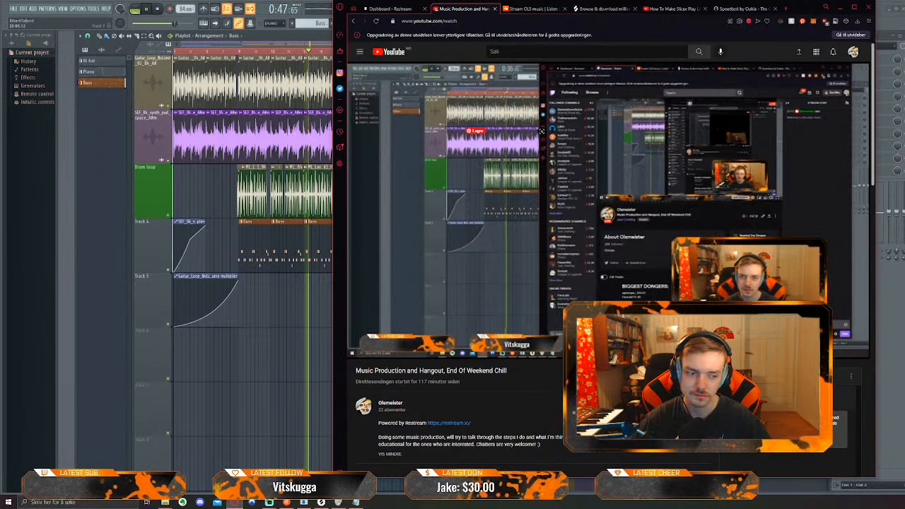
click(496, 9)
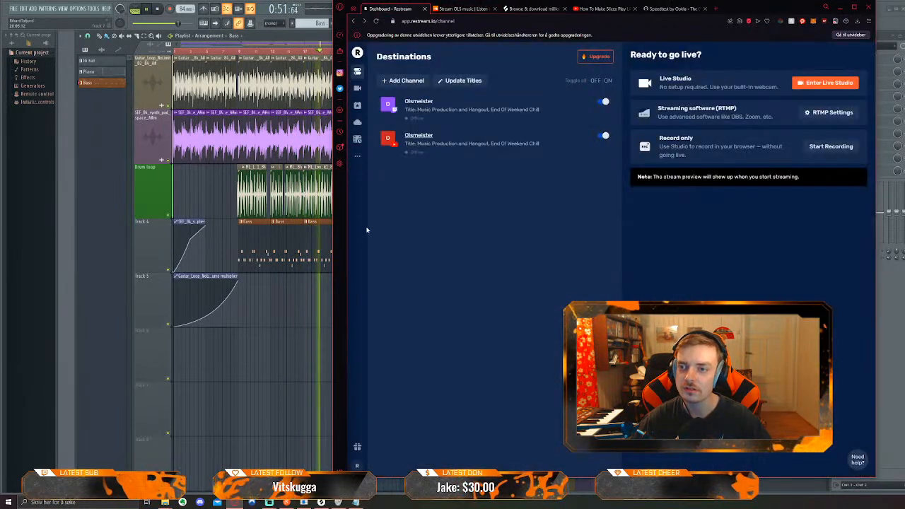
Return to FL Studio and bring the lyric note back up, placing it over the mixer with the cursor on its empty second line
click(299, 313)
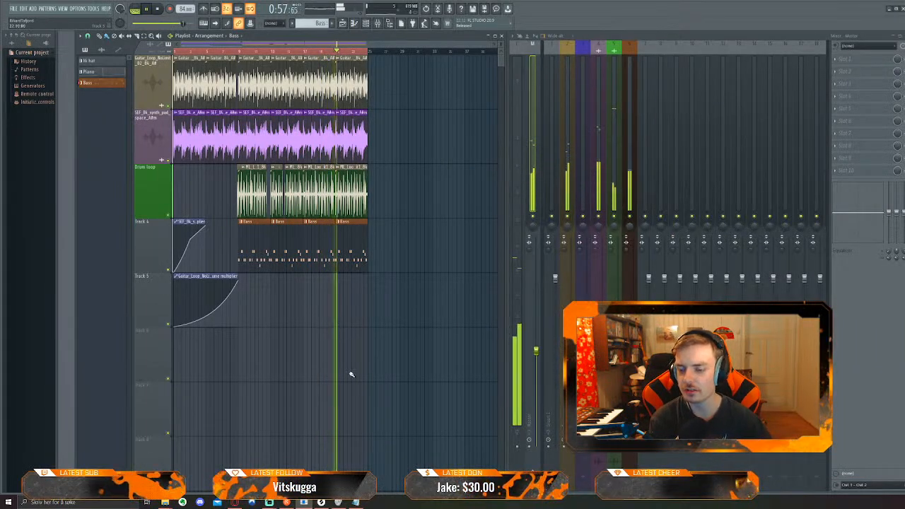
key(alt+Tab)
drag(437, 48, 529, 71)
click(529, 73)
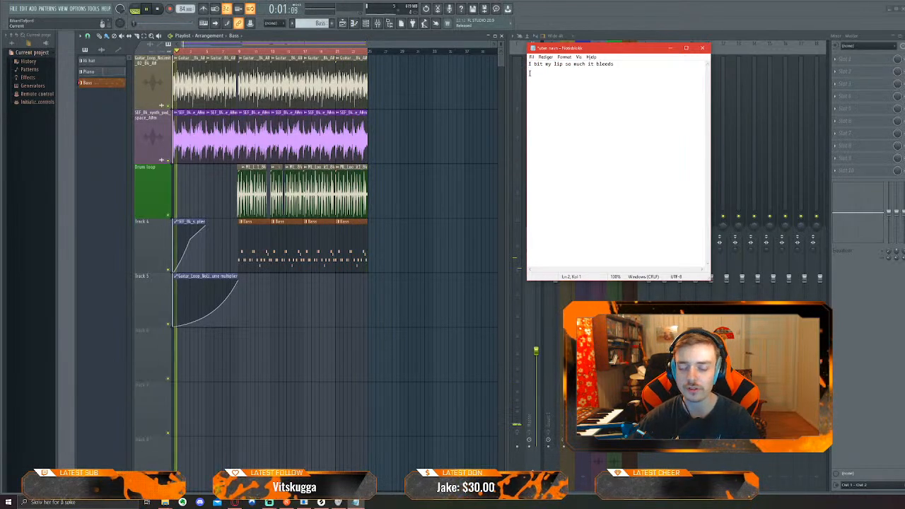
Look up rhymes for "bleeds" on rhymezone.com in a new browser tab, with the browser window narrowed and placed beside the note
click(235, 502)
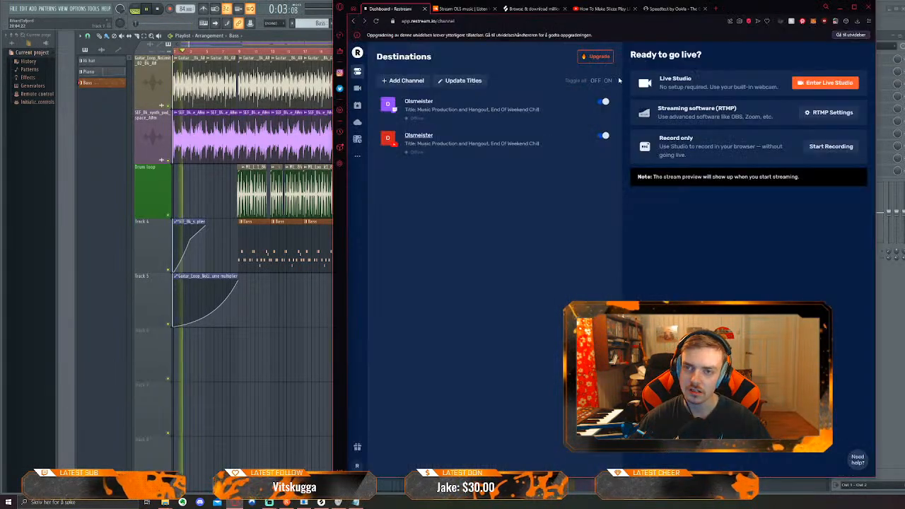
click(715, 9)
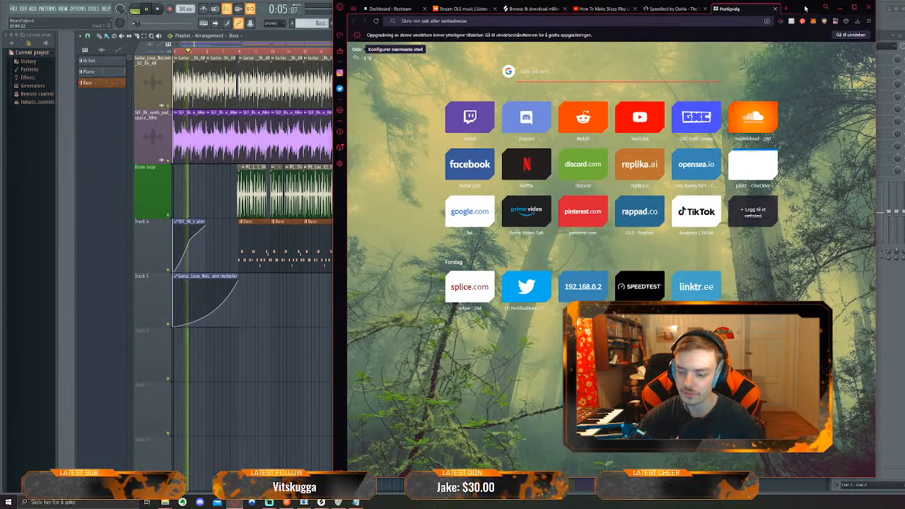
text(rhymezone.com)
key(Return)
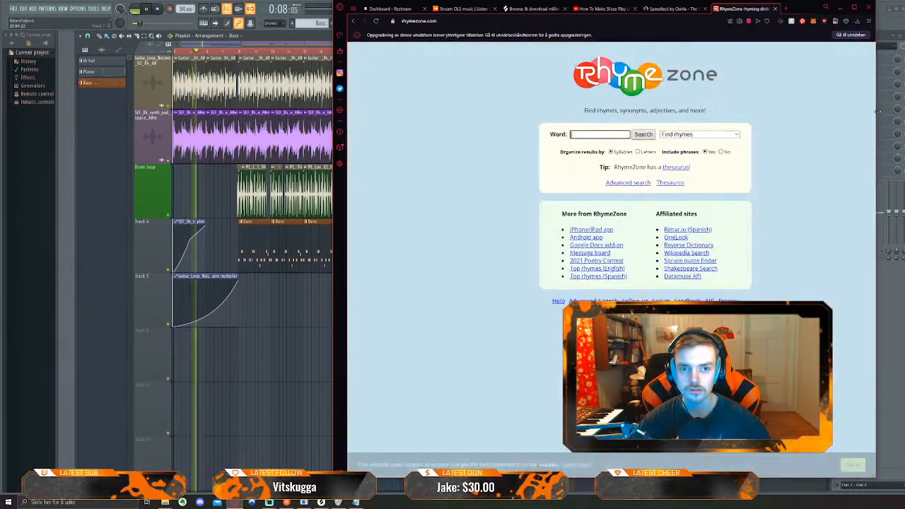
drag(876, 97, 724, 94)
drag(682, 20, 458, 32)
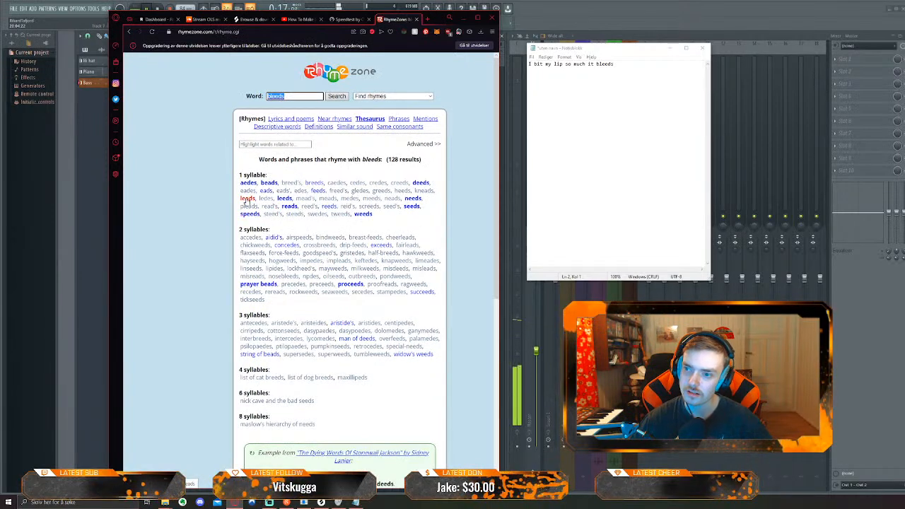
Add the lyric lines "I spit so much it turn to seeds", "The rest of you can smoke the weeds" and "I guess we all got different needs"
click(577, 76)
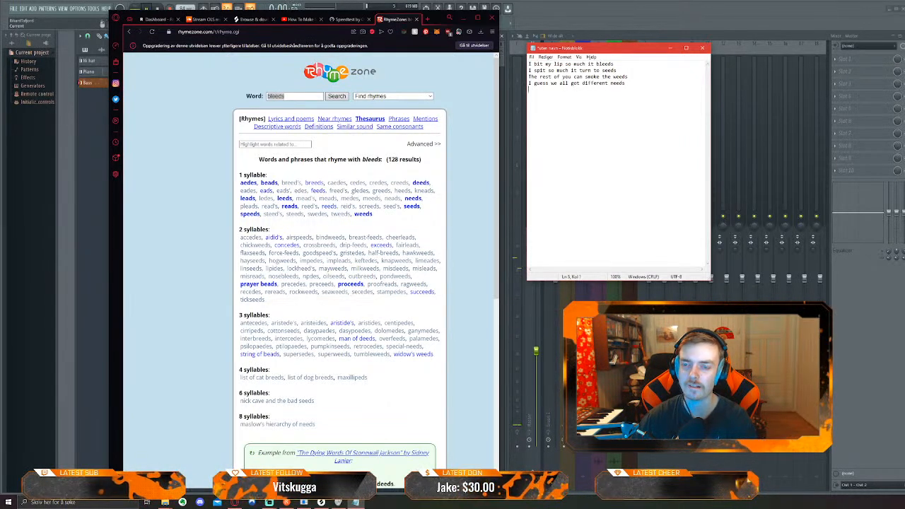
drag(623, 48, 769, 57)
click(520, 200)
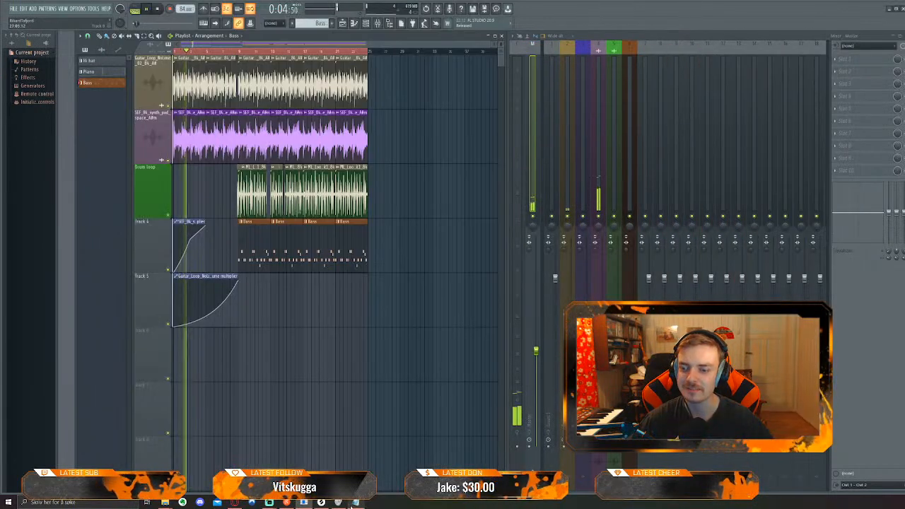
Select the playlist time range from the drum loop's start to the end of the clips, and move the lyric note off the screen
click(356, 503)
drag(368, 51, 239, 55)
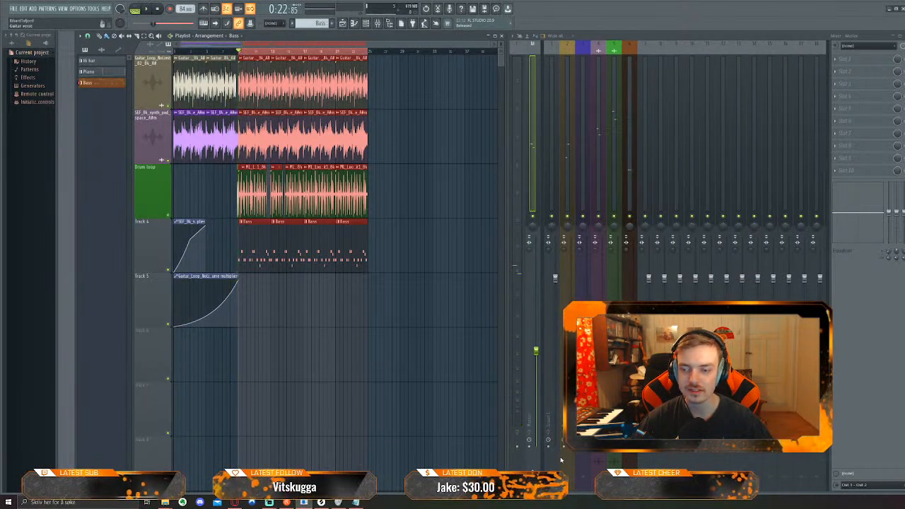
key(alt+Tab)
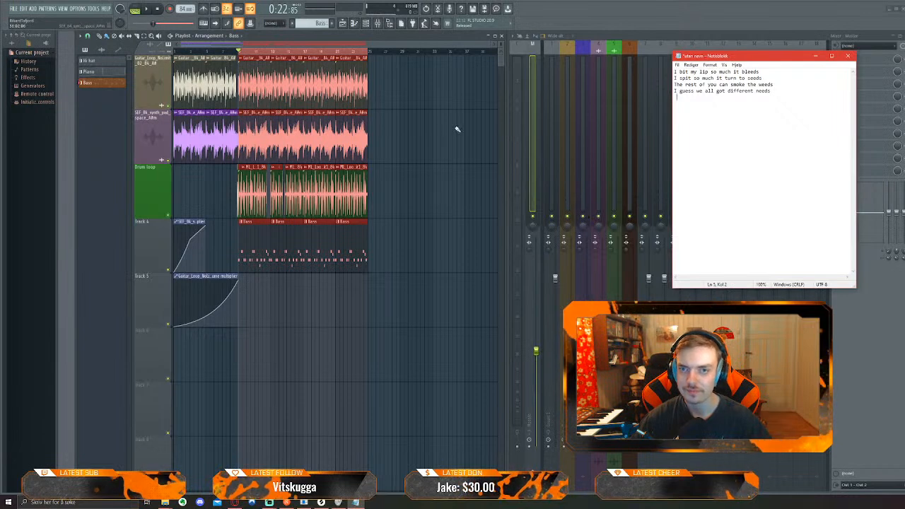
drag(771, 58, 904, 102)
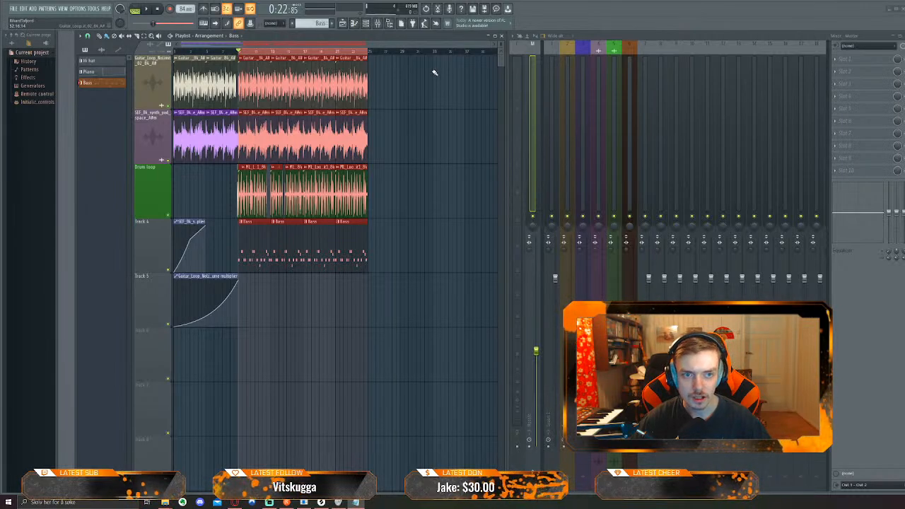
Deselect the clips and play the selected section briefly
click(393, 125)
key(space)
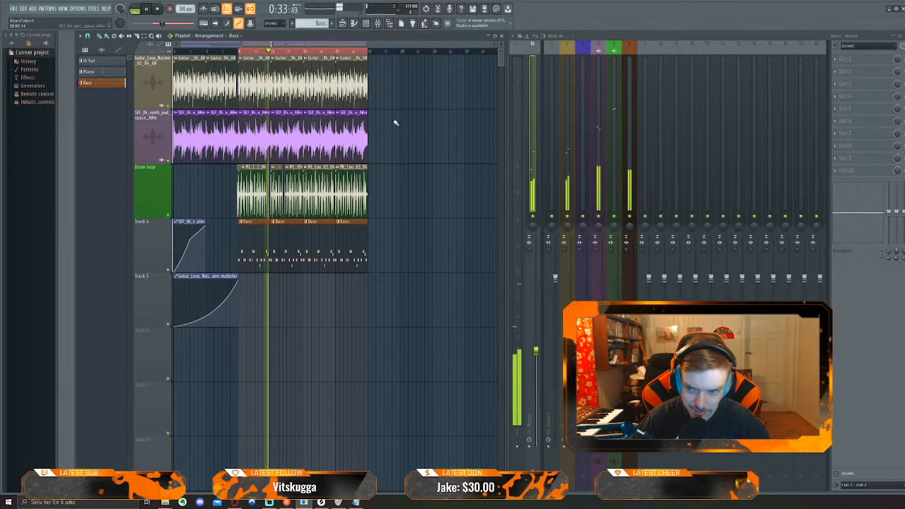
key(space)
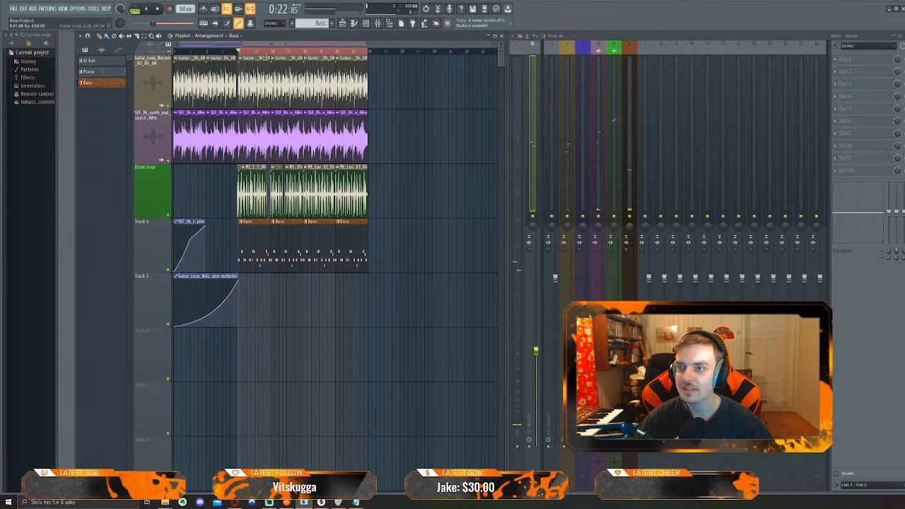
Start looped playback of the selected section and place the lyric note between the playlist and the mixer
click(356, 502)
drag(792, 100, 588, 100)
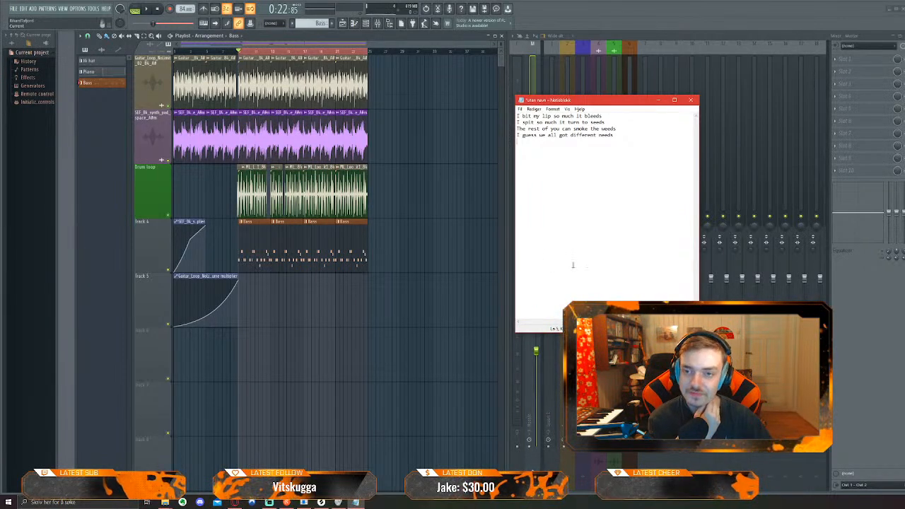
drag(581, 101, 712, 46)
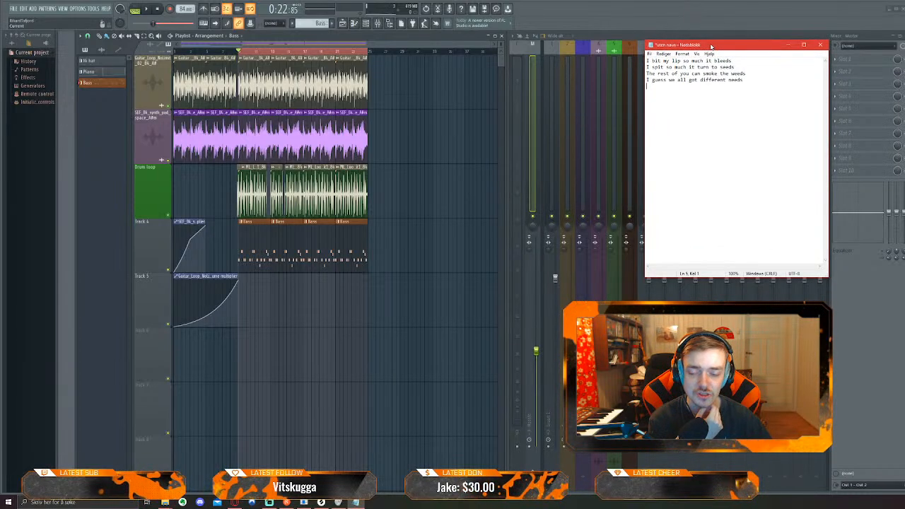
drag(712, 46, 798, 38)
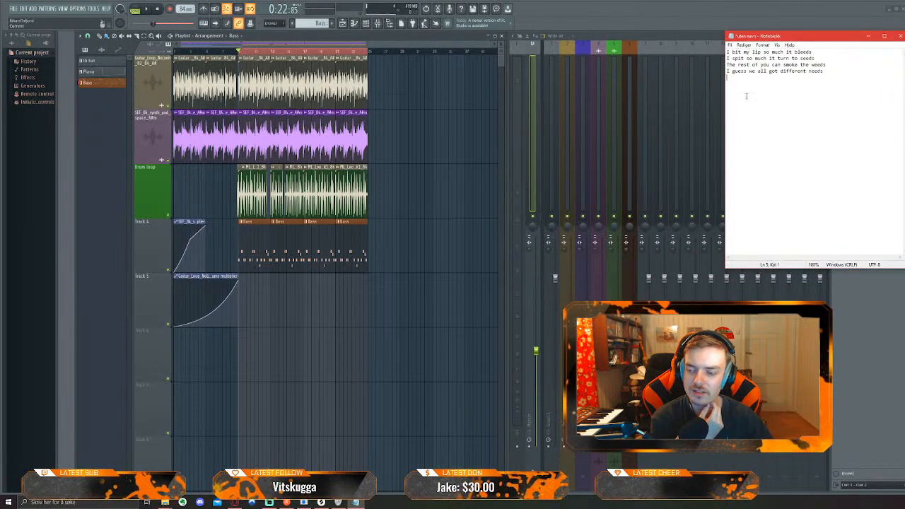
drag(798, 39, 904, 105)
click(718, 136)
key(space)
key(alt+Tab)
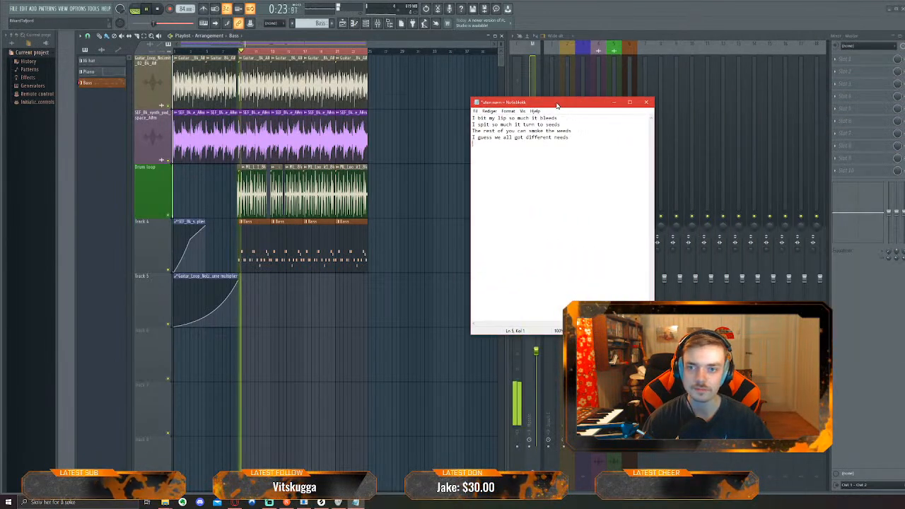
Leave a blank line and write "Sometimes you just gotta do what you gotta do" and "And I just can't get enough of you"
click(494, 154)
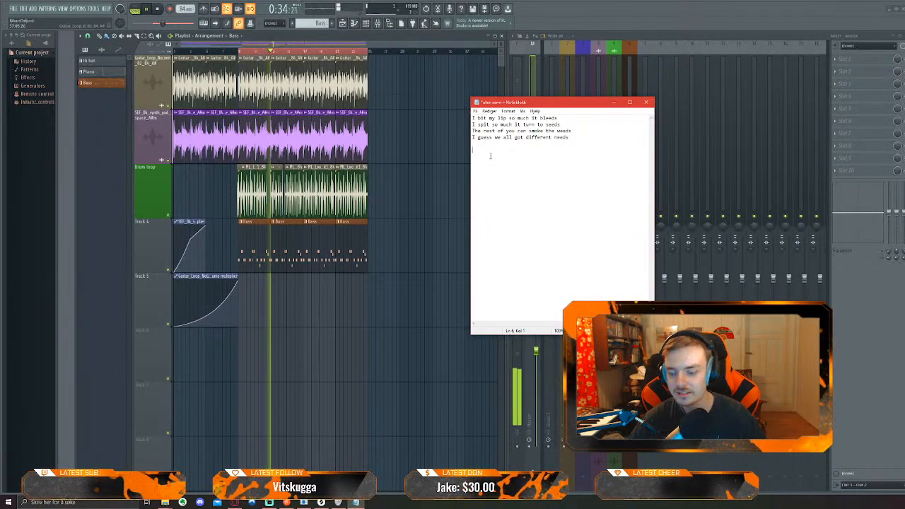
text(Sometimes you just gotta do what you gotta do)
key(Return)
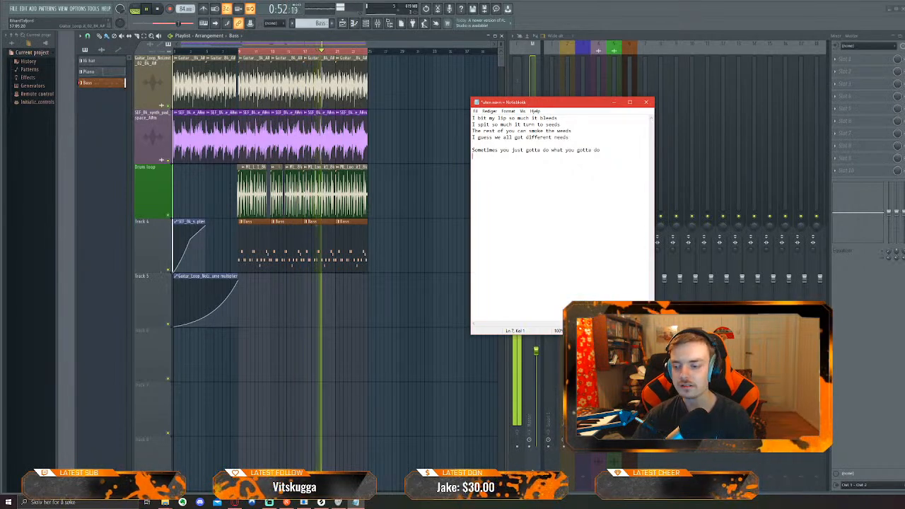
text(And I )
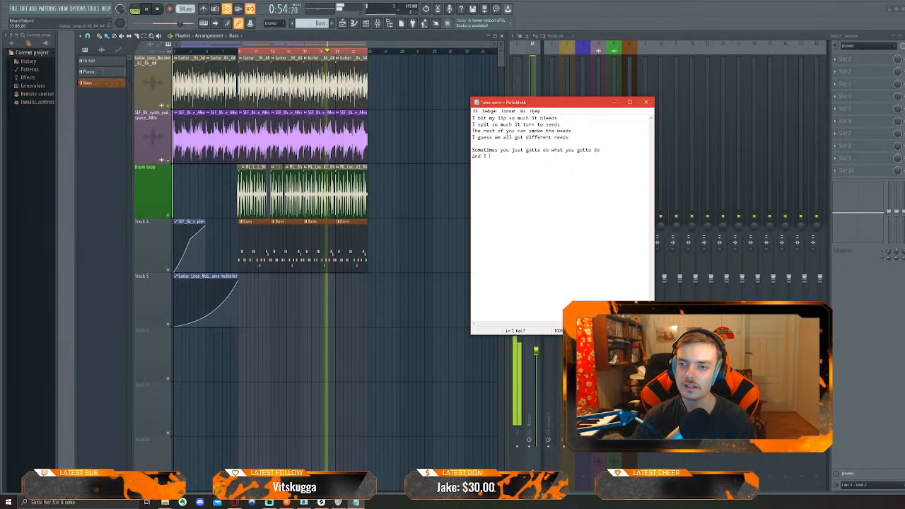
text(just can't get )
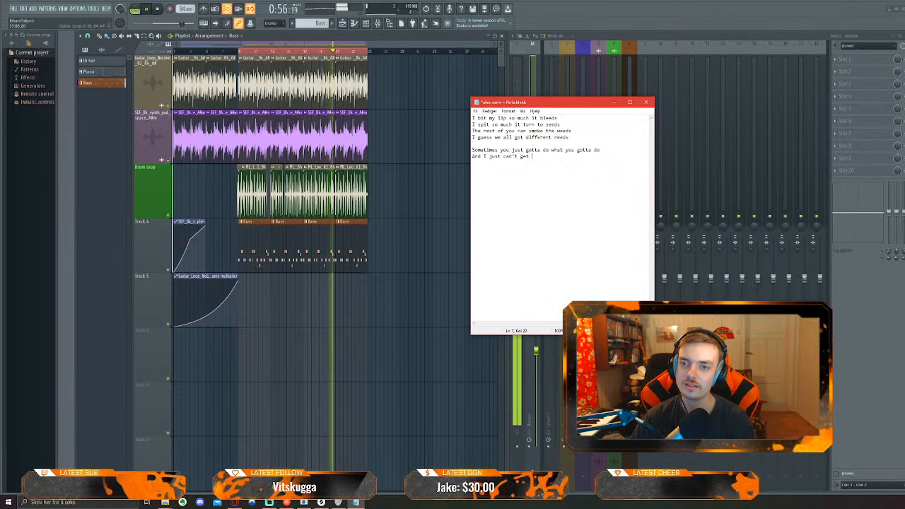
text(enough of you)
key(Return)
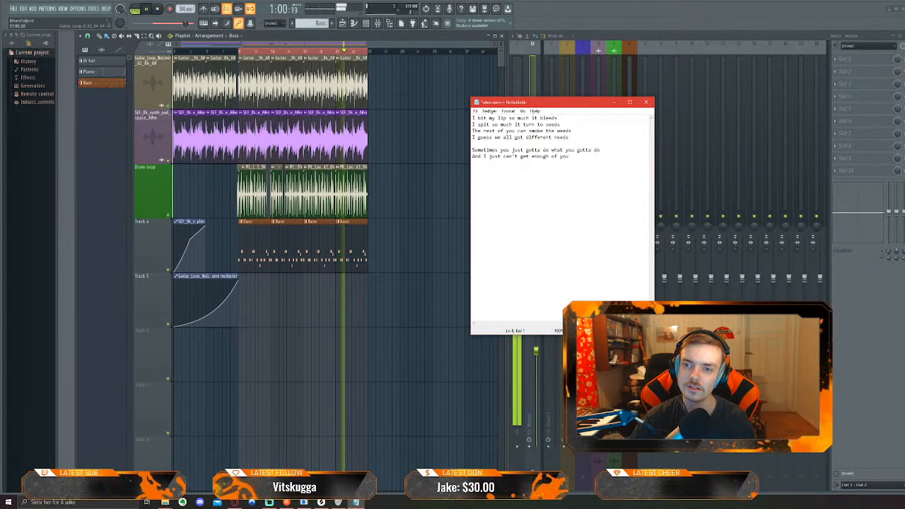
Reword the last lyric line as "And I just can't seem to get enough of you" and start a new line
click(522, 155)
text(seem )
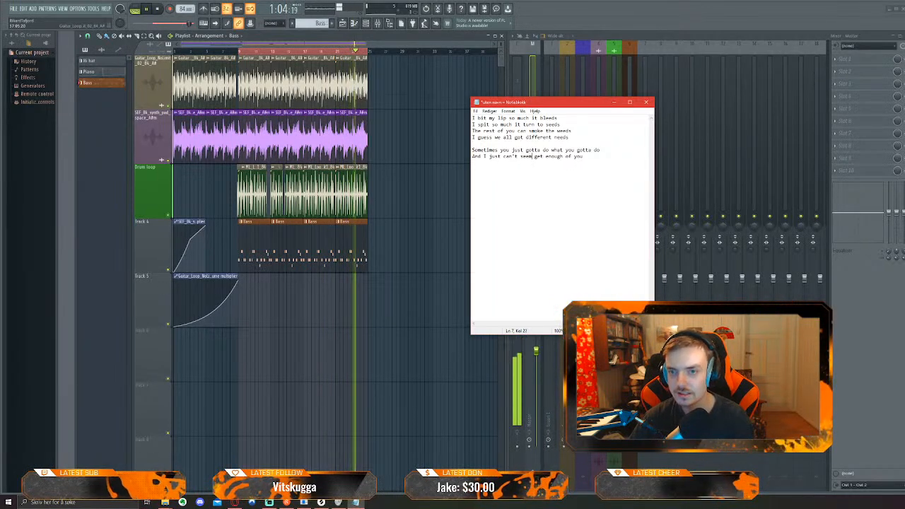
text(to)
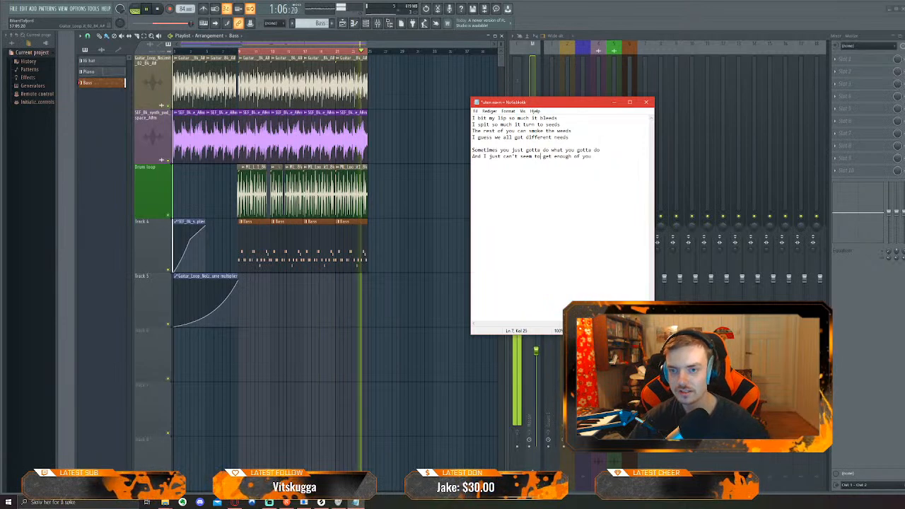
click(600, 158)
key(Return)
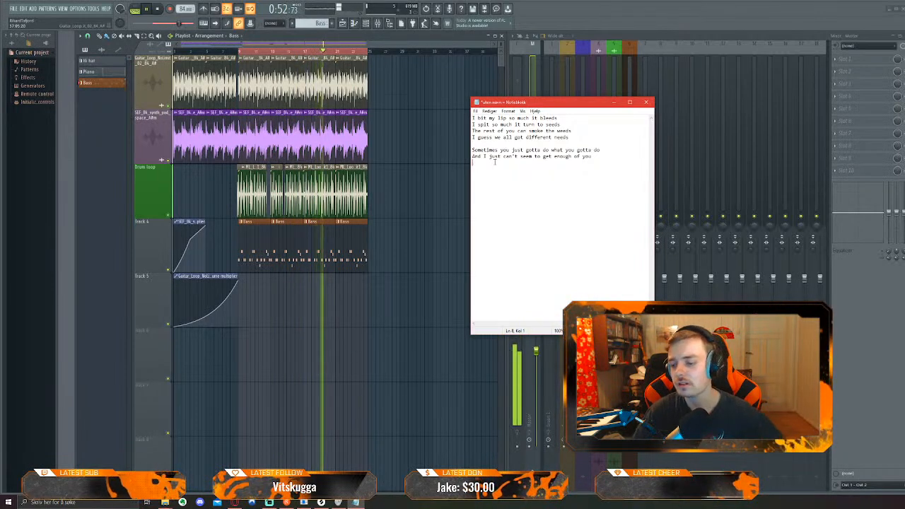
Look up rhymes for "you" on RhymeZone, read through the one- and two-syllable words, and return to the end of the last lyric line
click(235, 503)
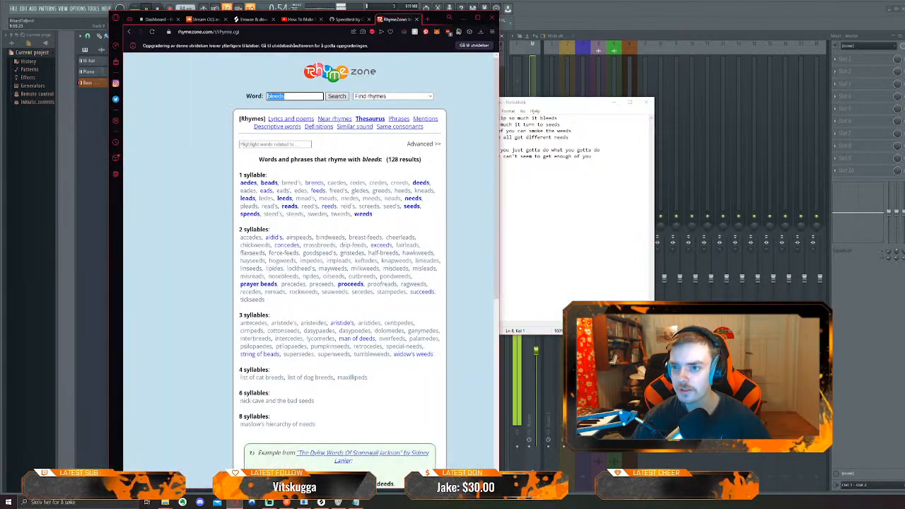
text(you)
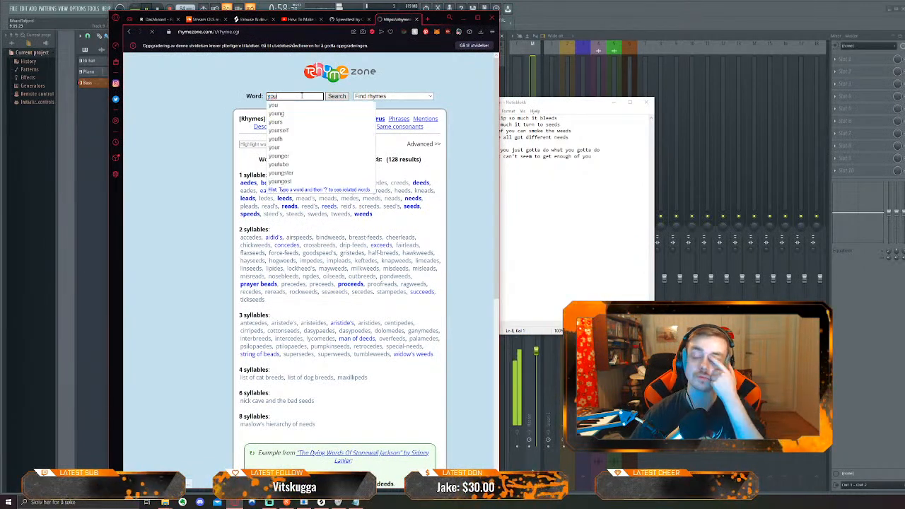
key(Return)
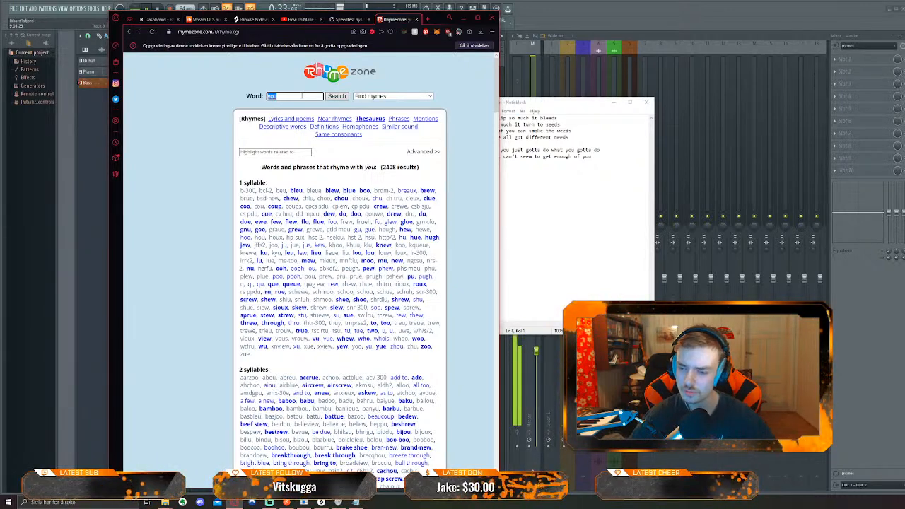
scroll(353, 292, down, 3)
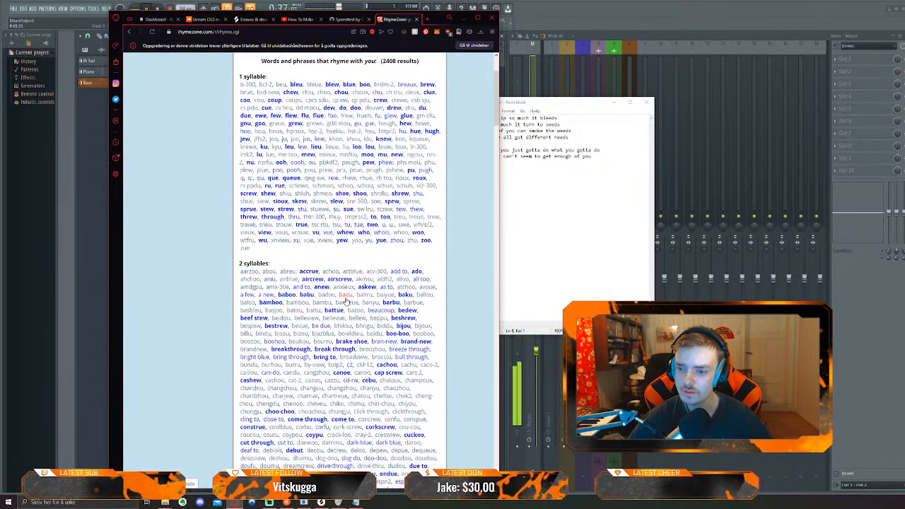
scroll(346, 300, down, 1)
scroll(346, 301, down, 2)
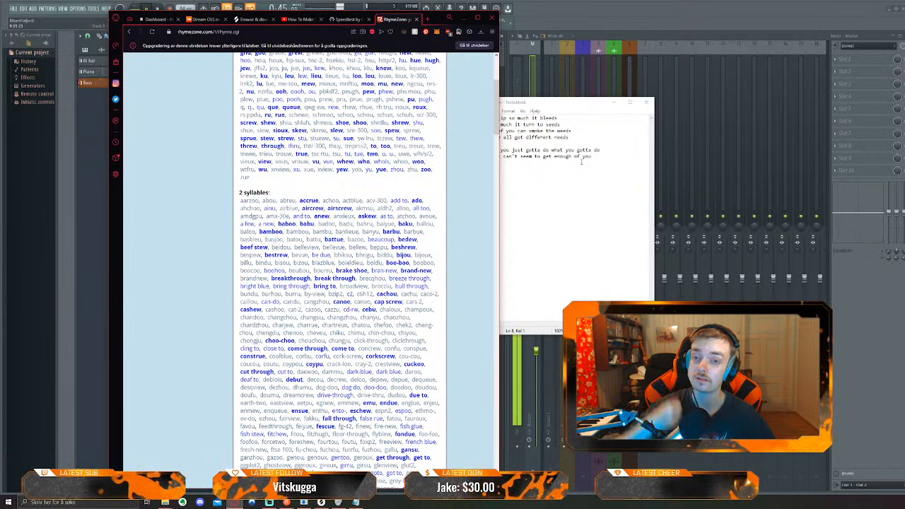
click(591, 157)
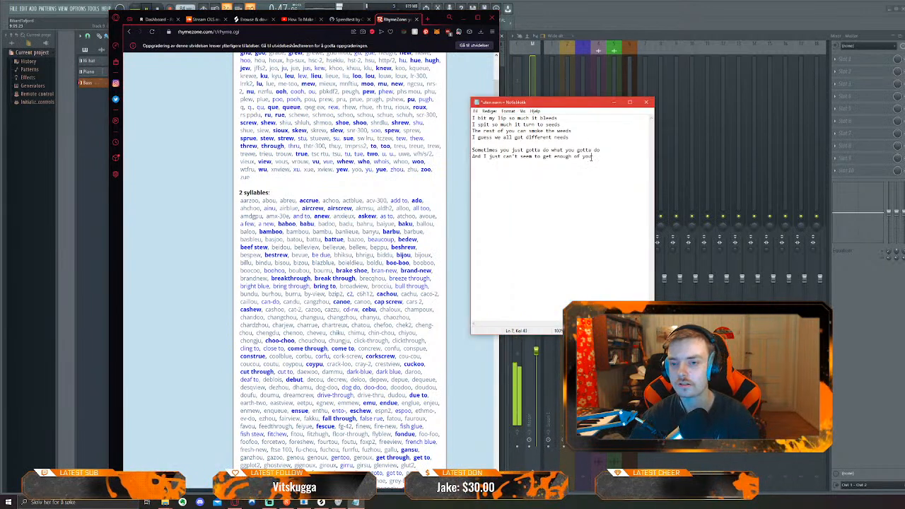
Add the lyric line "It is so weird what it has come to" below the last line
key(Return)
text(It)
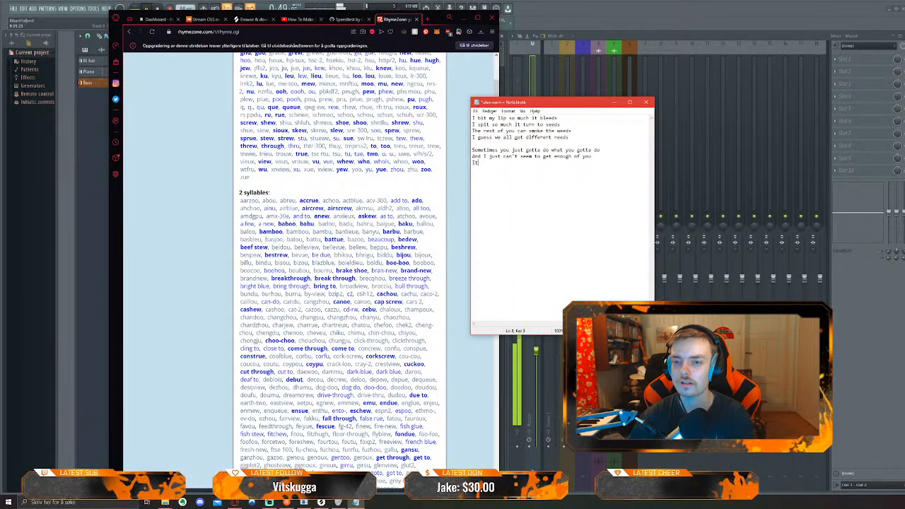
text( is so weird what )
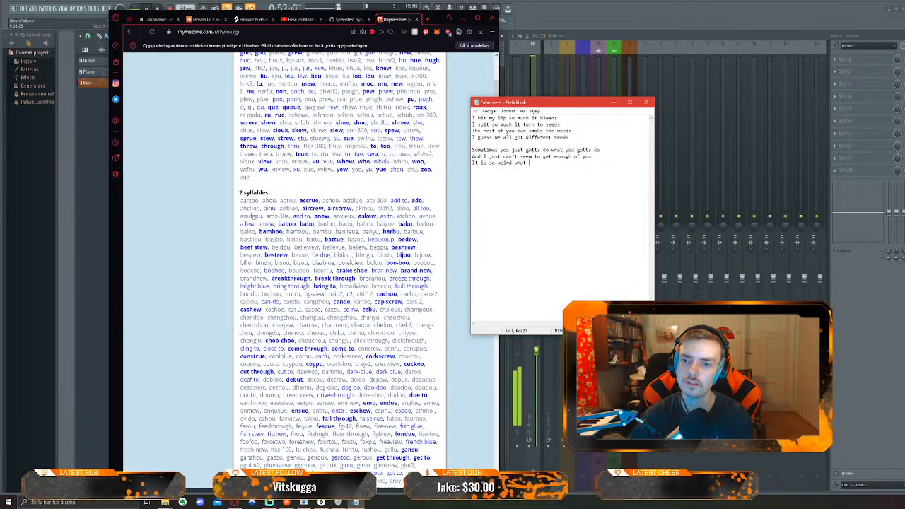
text(it has come to)
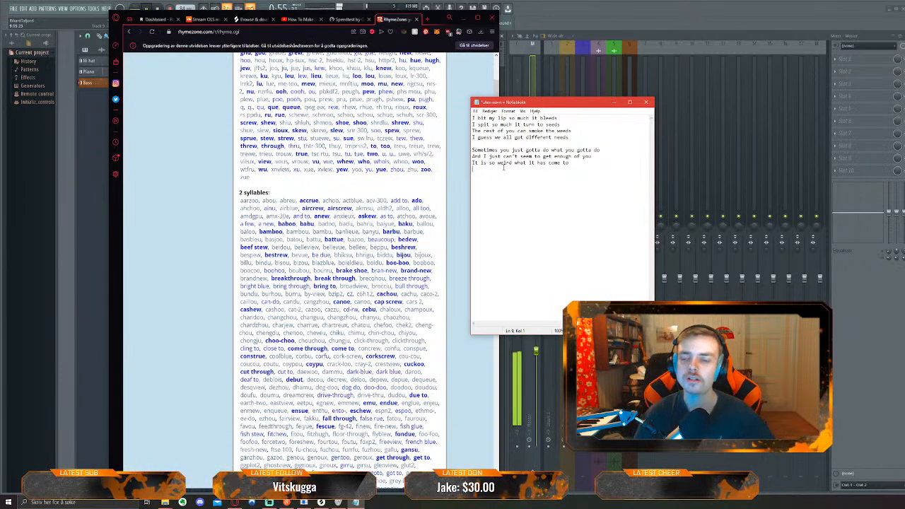
Review the one-syllable rhymes for "you" and write the next lyric line "It seems like glue has turned to fondue"
scroll(350, 191, up, 1)
scroll(346, 191, up, 2)
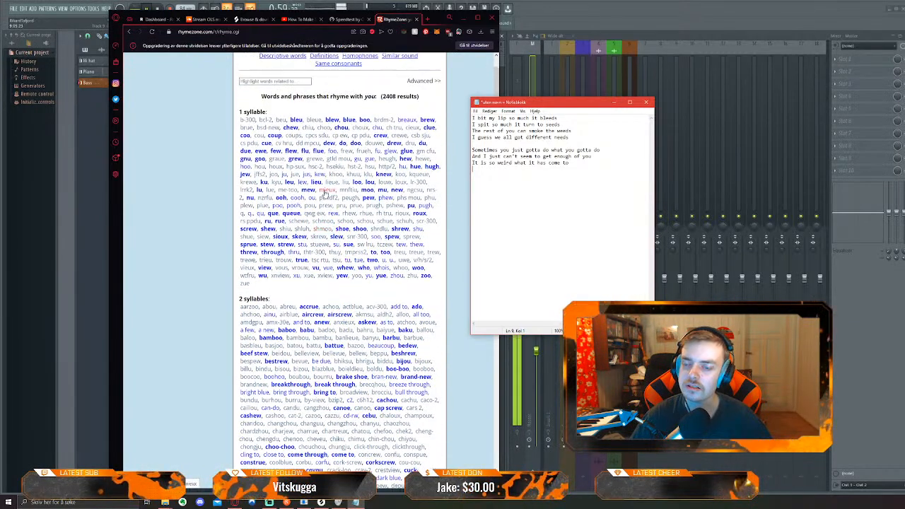
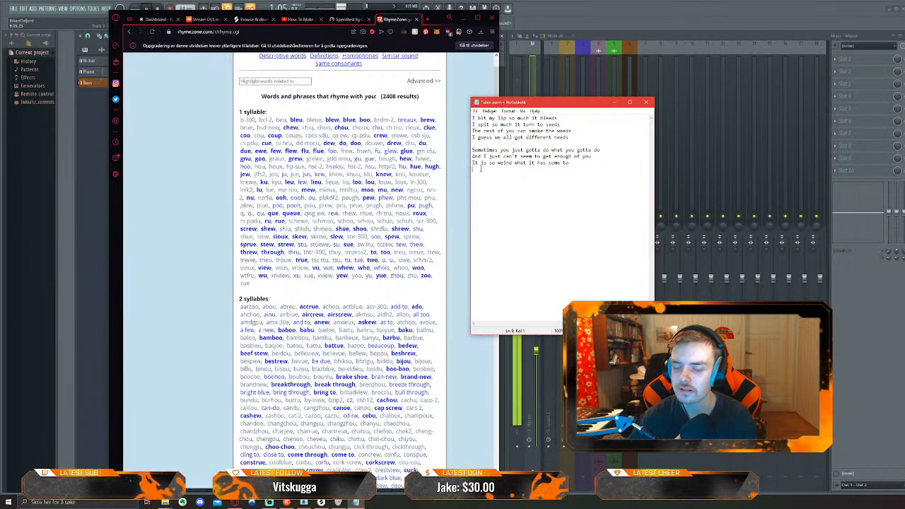
text(eems like glue )
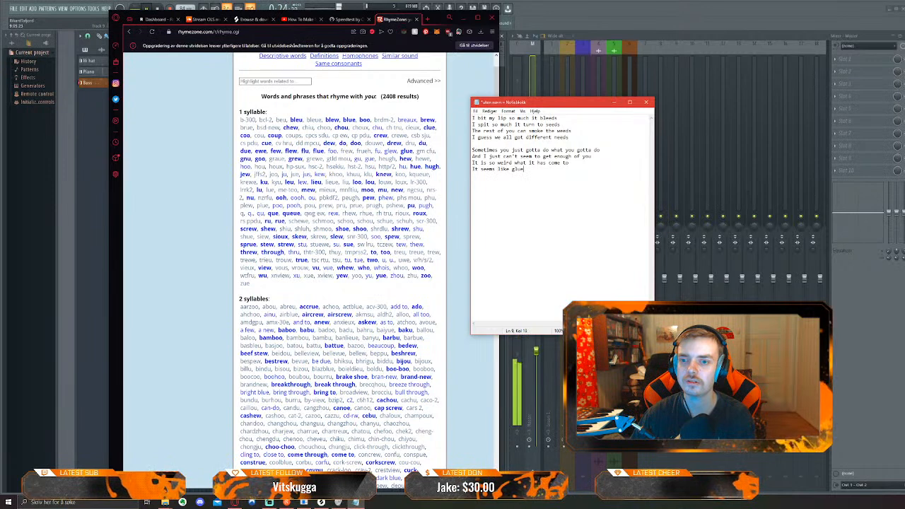
text(has)
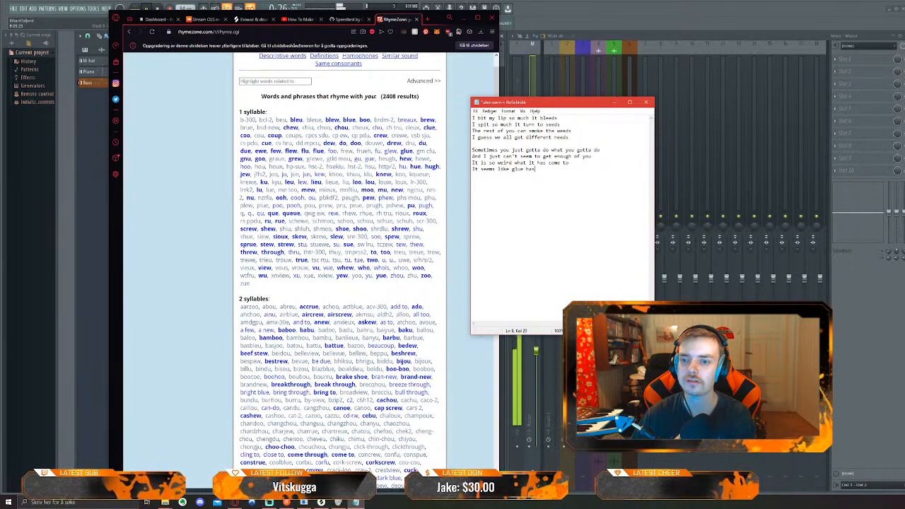
text( turned )
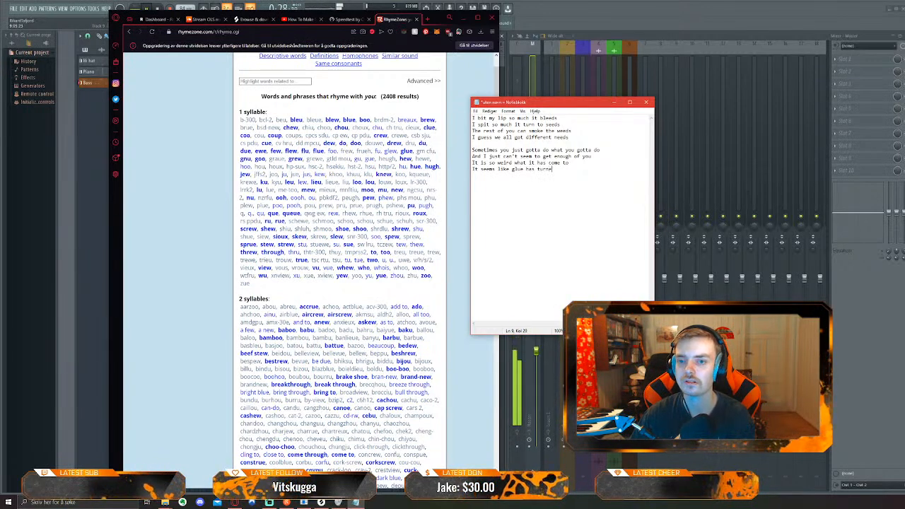
text(t)
text(o foo)
text(due)
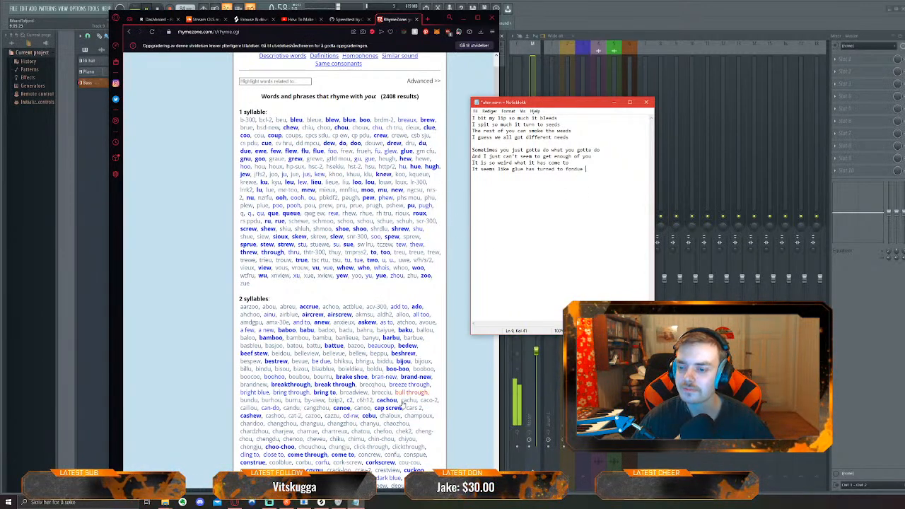
Clear the rhyme browser window away from the playlist, shift the lyric note over the mixer, and stop the looped playback
drag(547, 106, 576, 111)
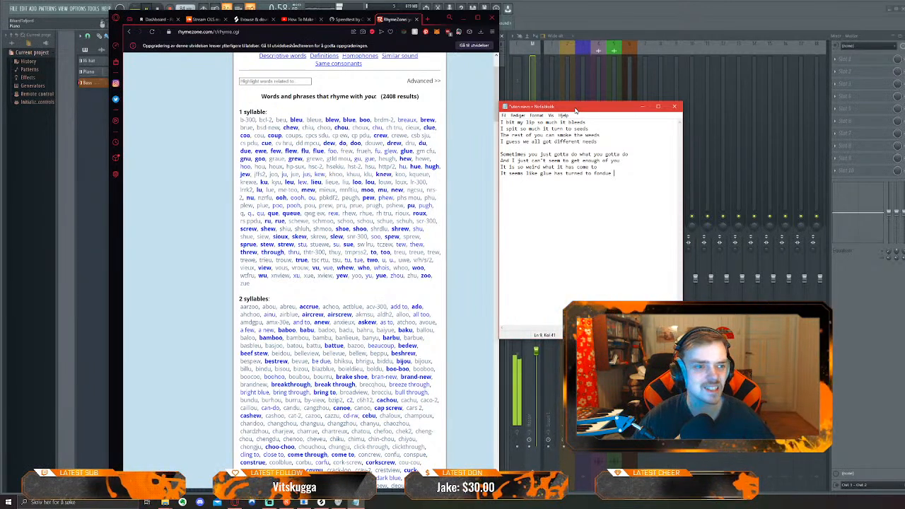
click(464, 19)
drag(570, 107, 651, 108)
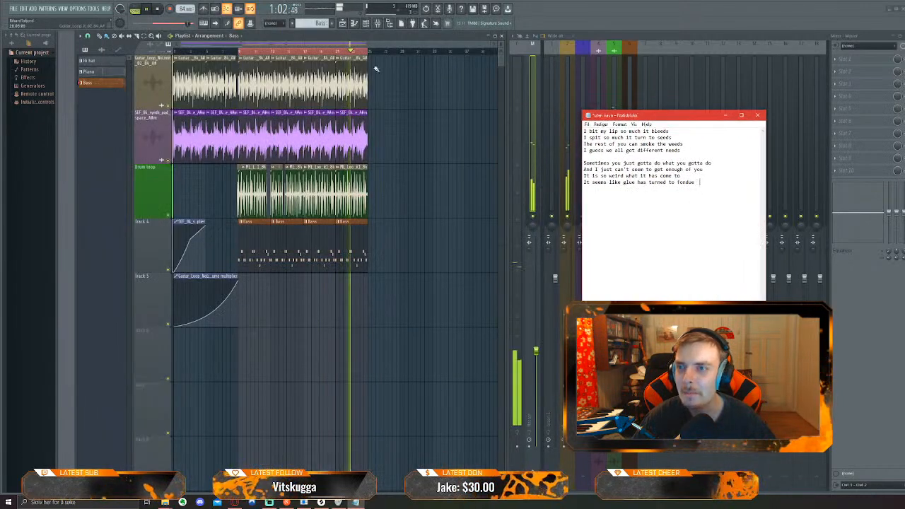
click(401, 92)
key(space)
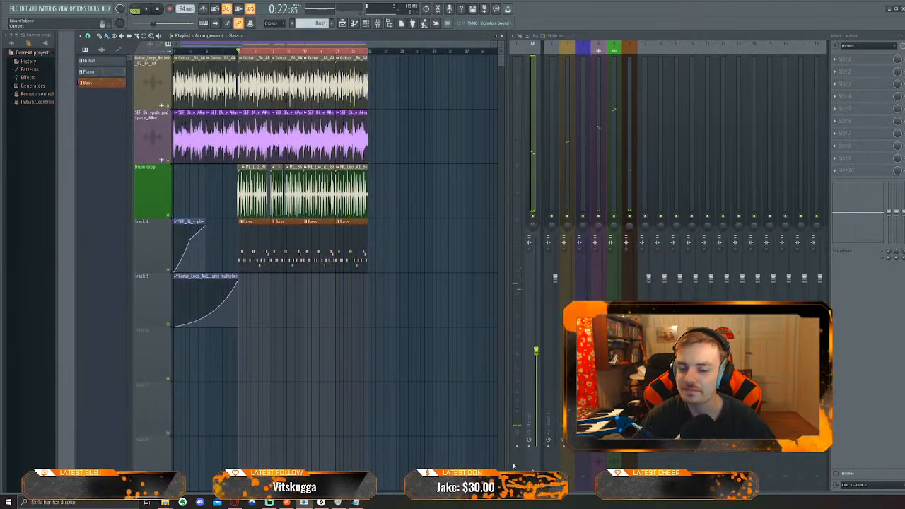
Bring the lyric note back up and move it off this screen so that the mixer is uncovered
click(354, 505)
drag(672, 112, 904, 136)
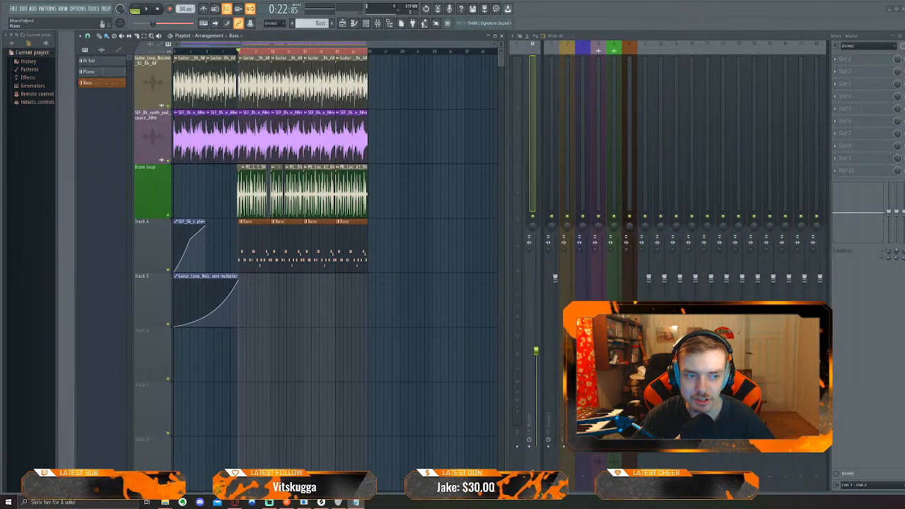
drag(904, 90, 904, 83)
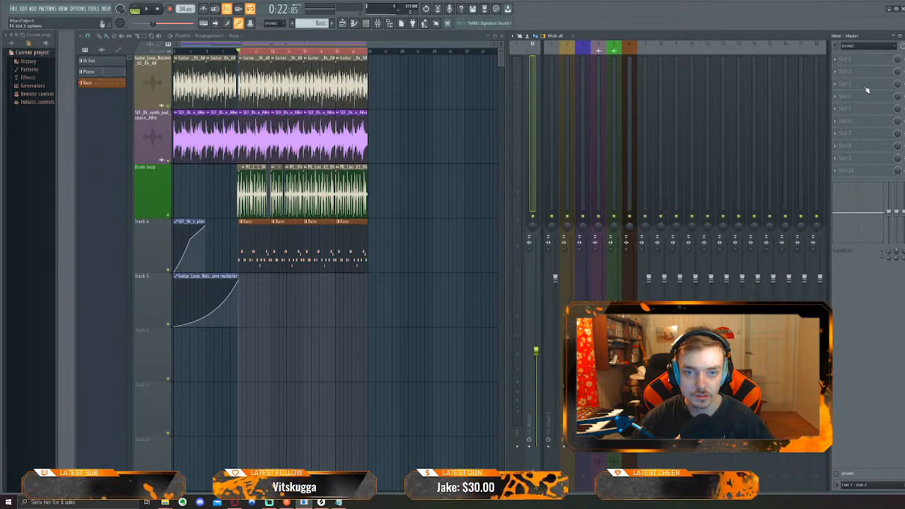
Select the unused mixer track Insert 10
click(695, 82)
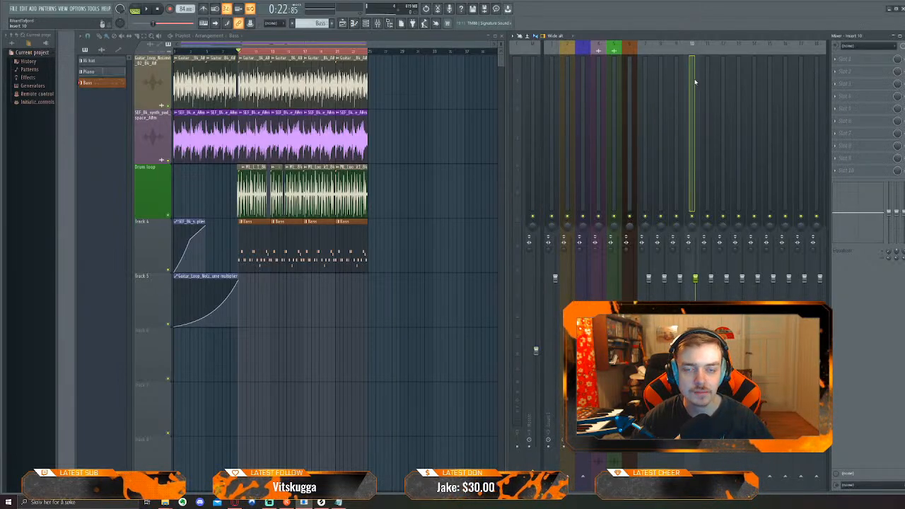
scroll(667, 97, down, 5)
scroll(669, 95, up, 5)
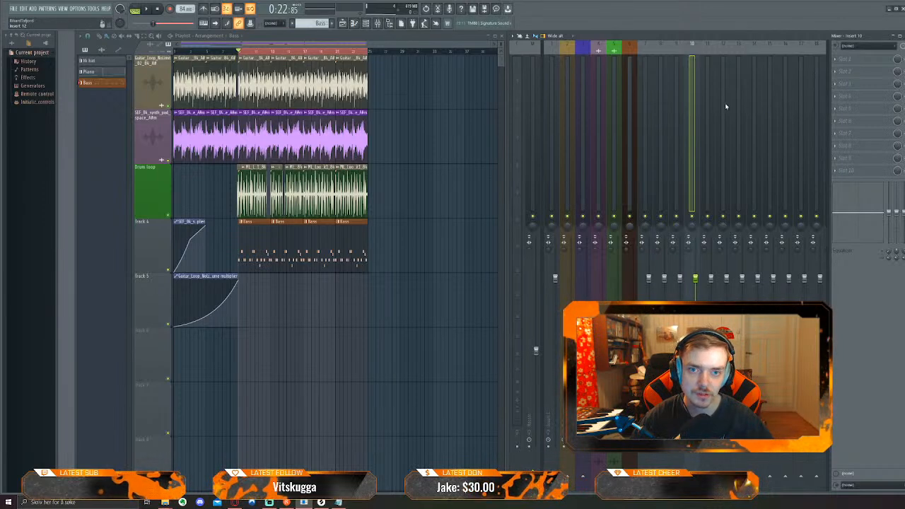
drag(508, 165, 507, 213)
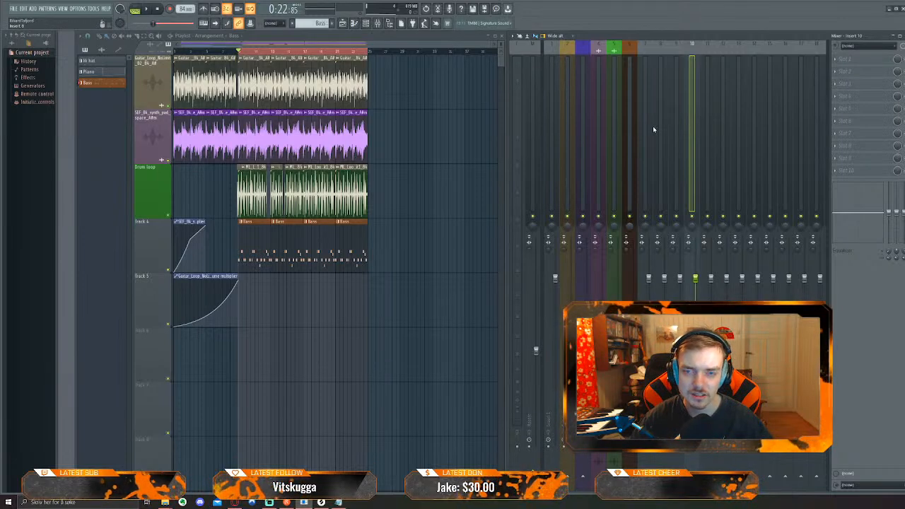
right_click(856, 61)
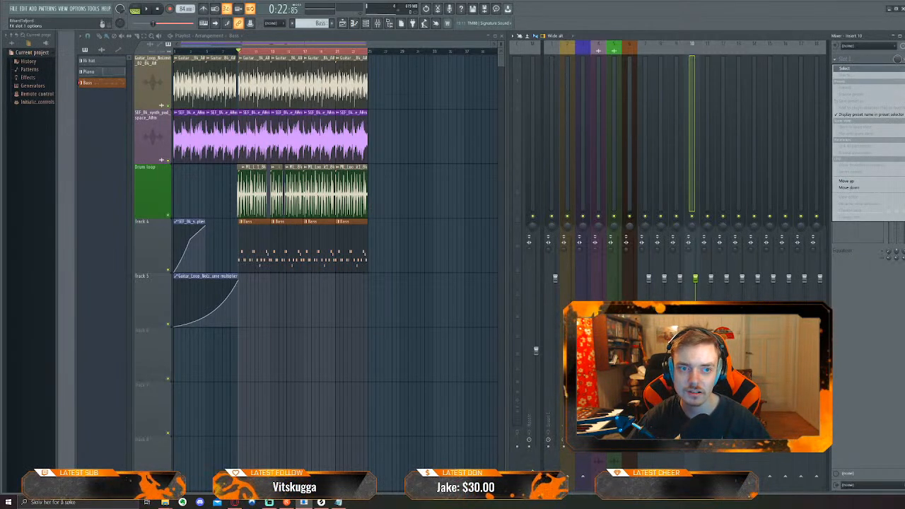
click(872, 60)
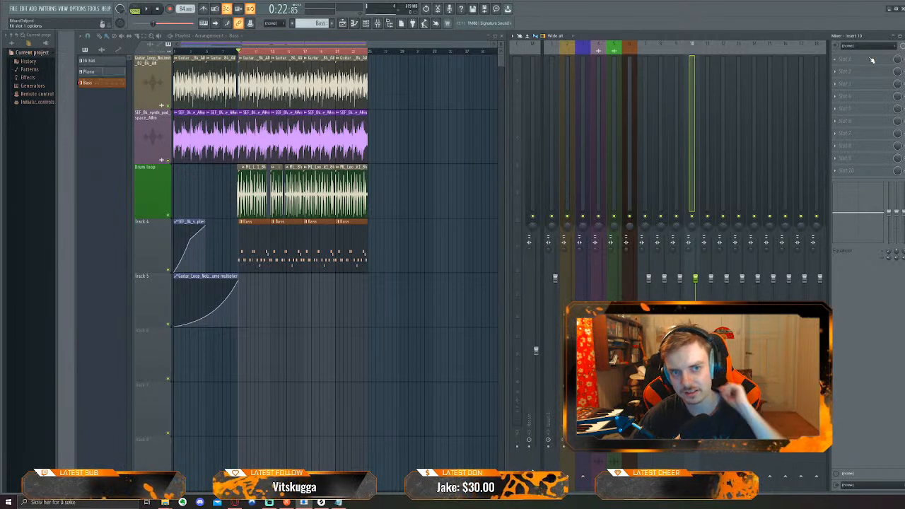
right_click(870, 60)
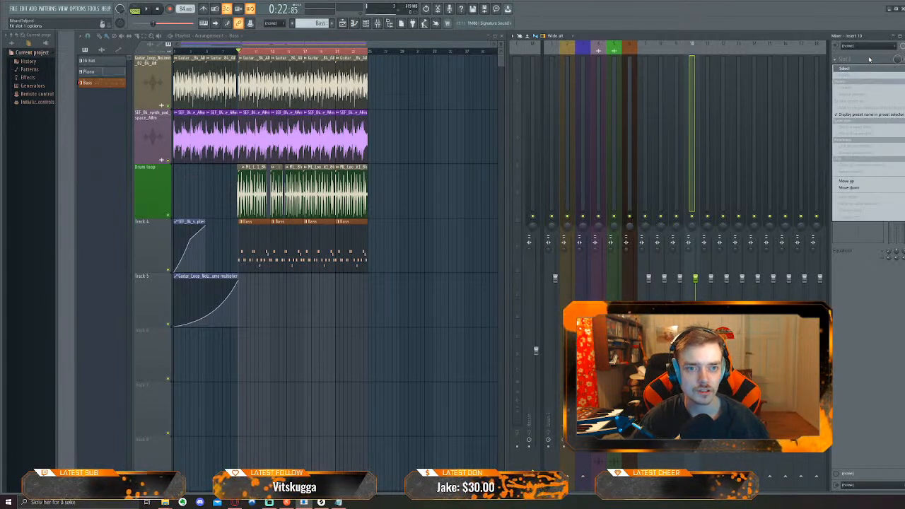
click(870, 59)
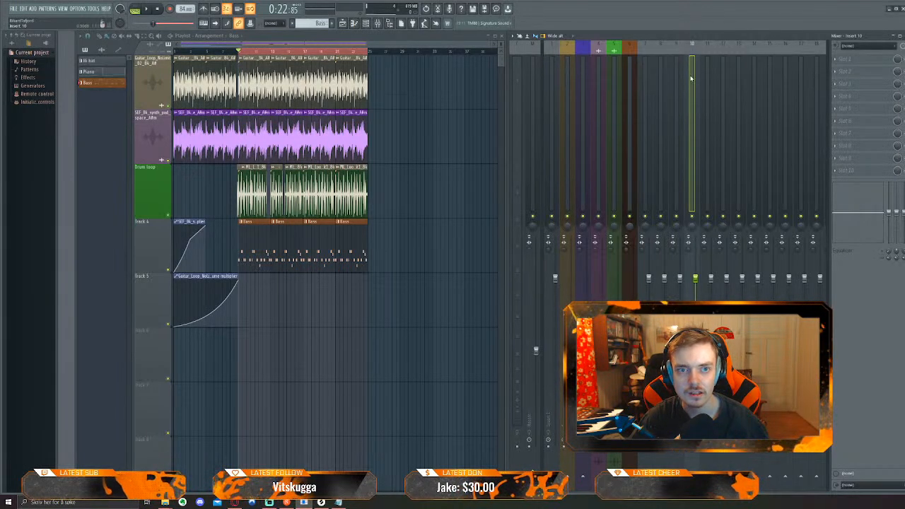
Set Insert 10's audio input to the mono input In 1 and check its level against the Current track
click(866, 46)
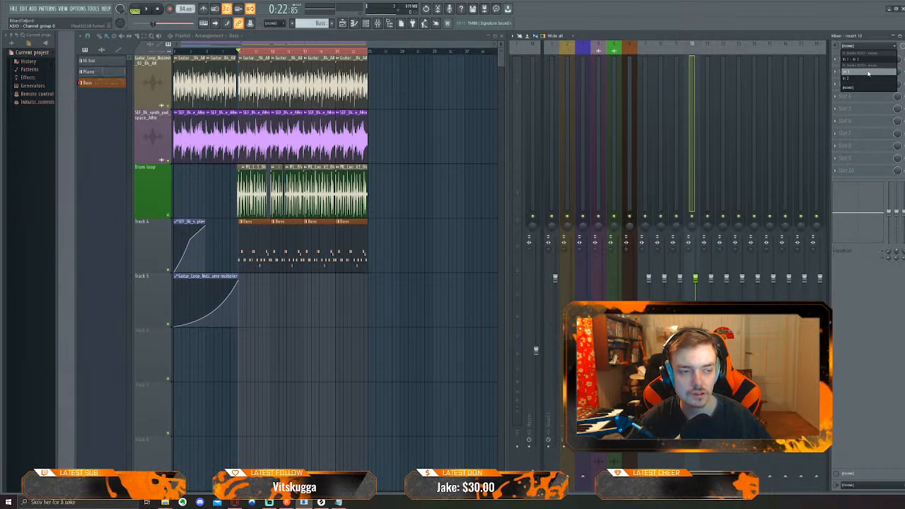
click(869, 72)
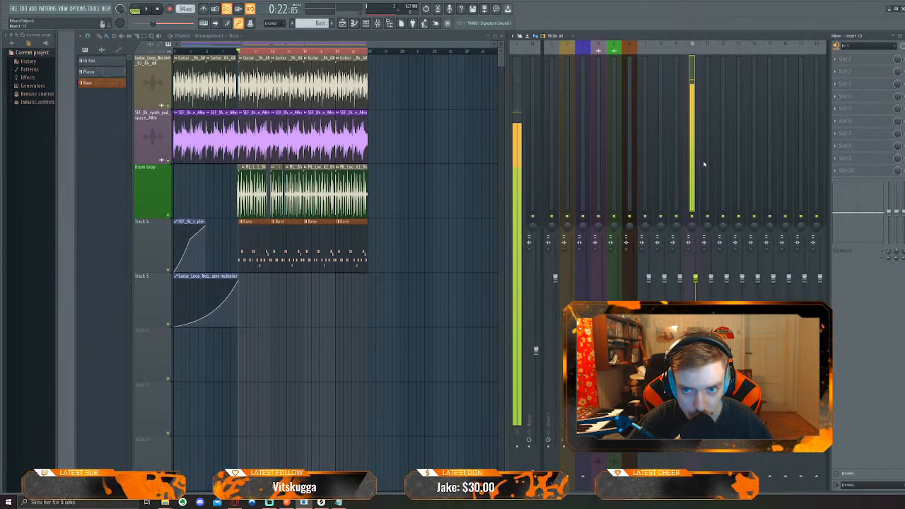
click(516, 114)
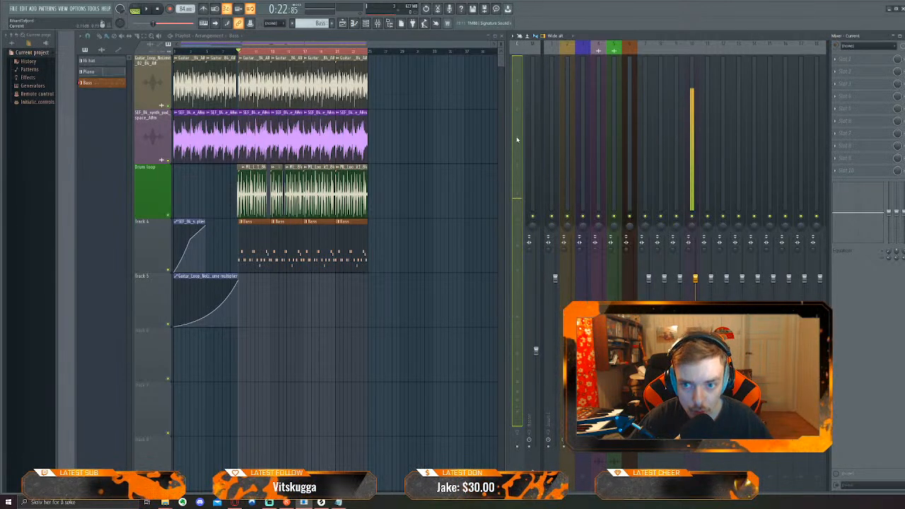
click(694, 135)
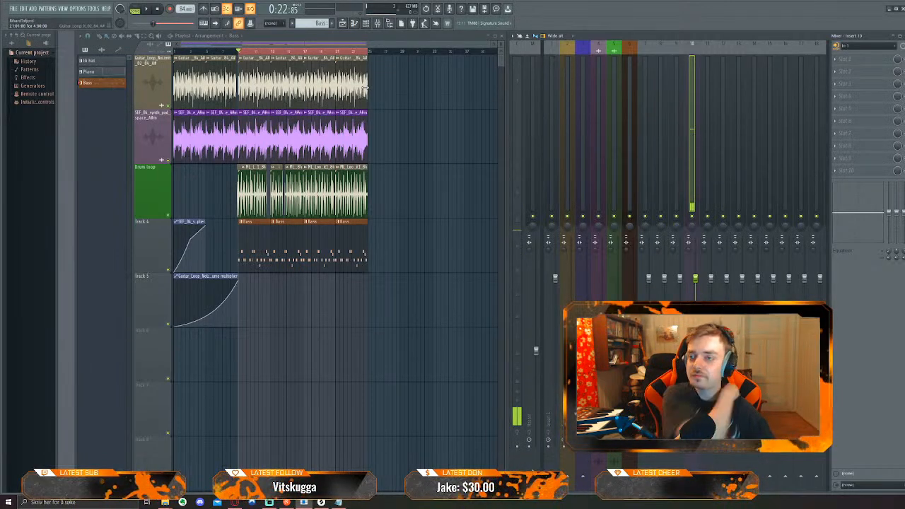
Bring the lyric note over the playlist, highlight its two four-line verses in turn, and move it back off this screen
drag(904, 63, 460, 74)
drag(511, 109, 410, 89)
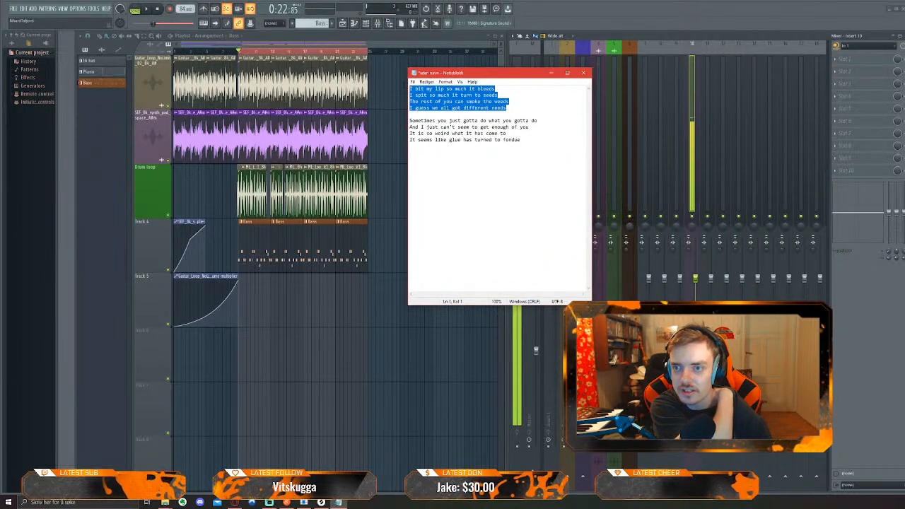
drag(526, 139, 411, 121)
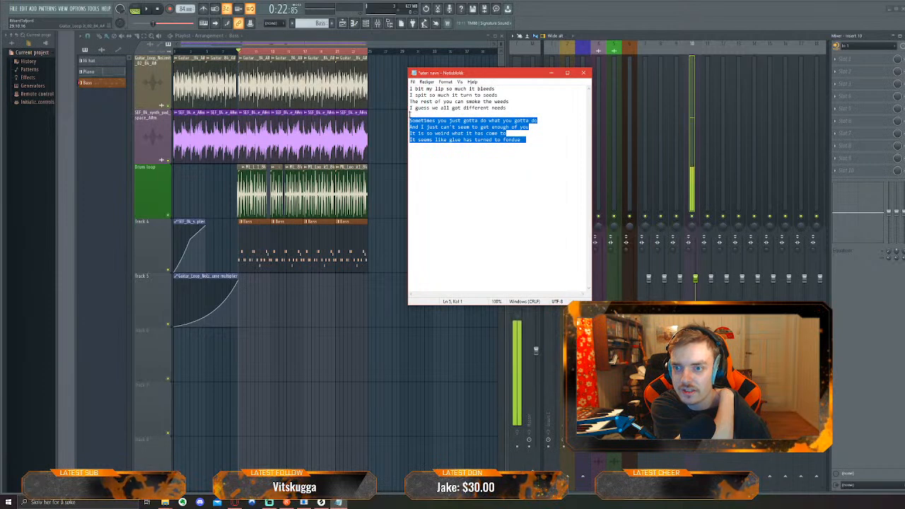
drag(508, 101, 409, 88)
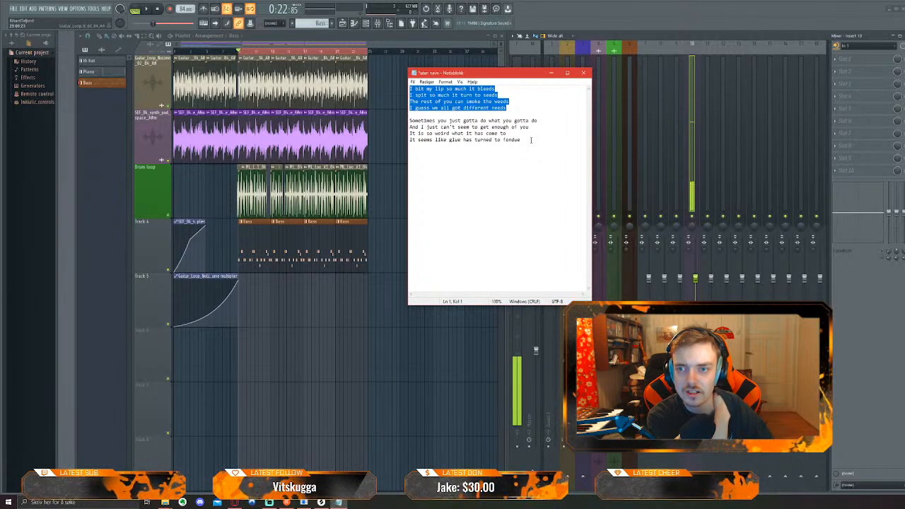
drag(531, 139, 418, 120)
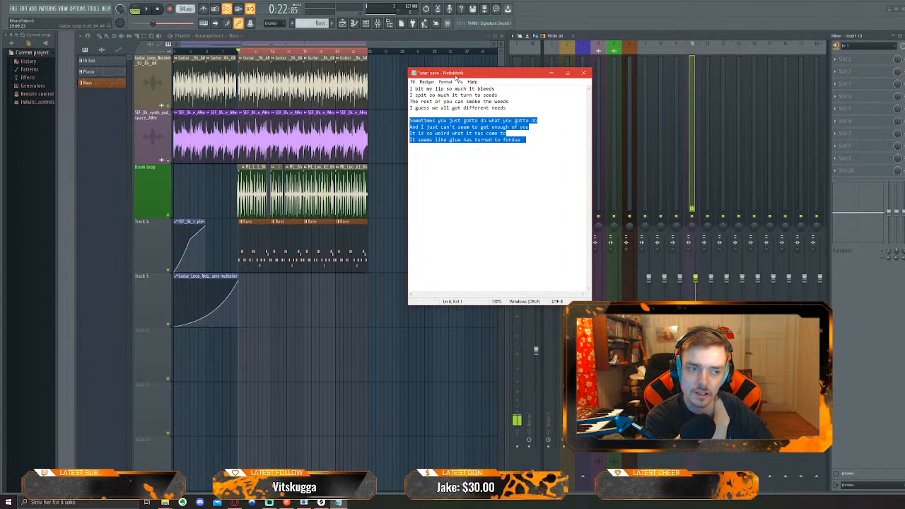
drag(458, 73, 904, 98)
click(745, 113)
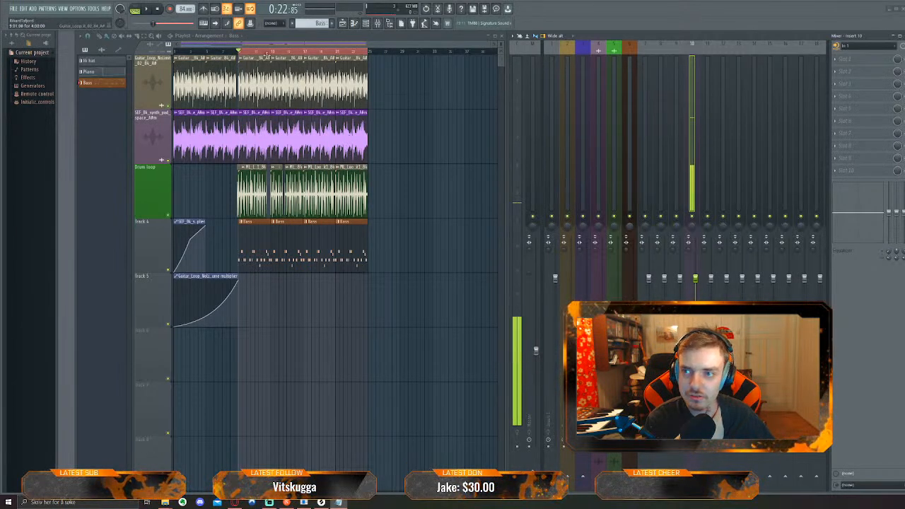
Shorten the playlist's loop selection to run from bar 8 to bar 13, testing the lead-in before the drums with brief playback
mouse_move(239, 51)
mouse_down()
mouse_move(306, 51)
mouse_move(239, 55)
mouse_up()
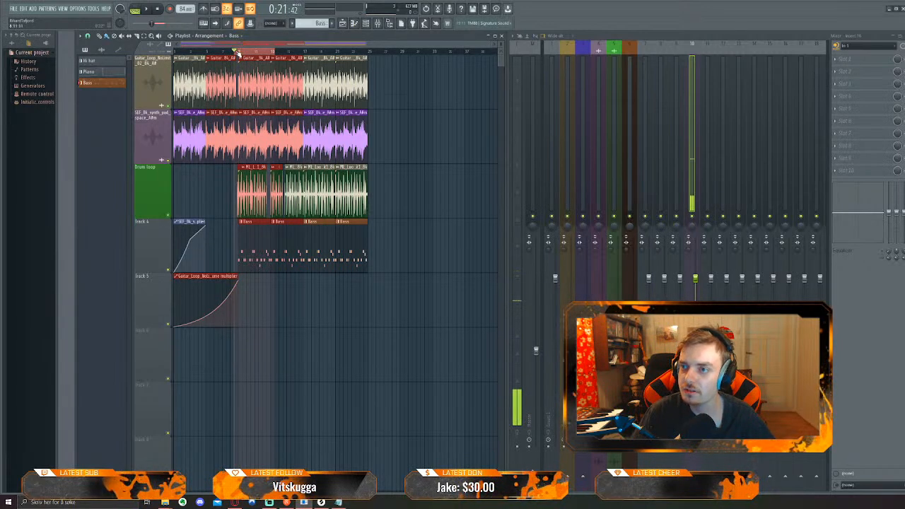
key(space)
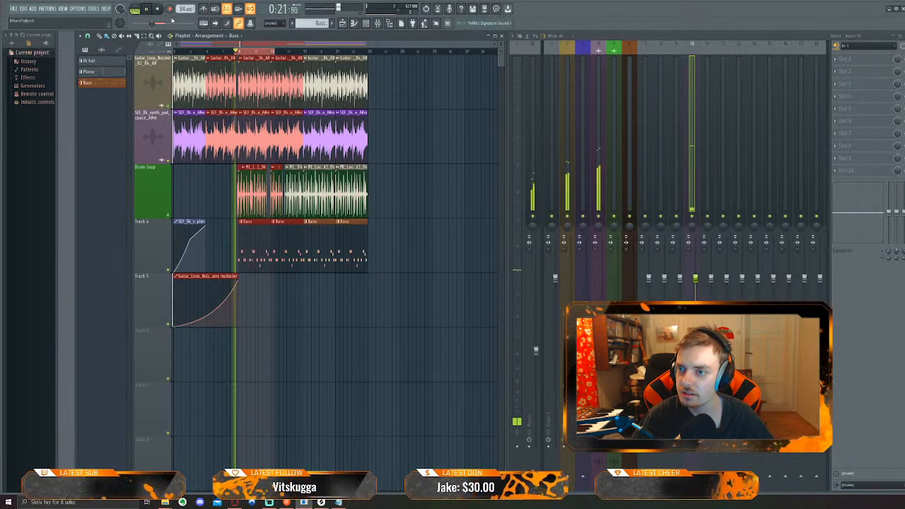
key(space)
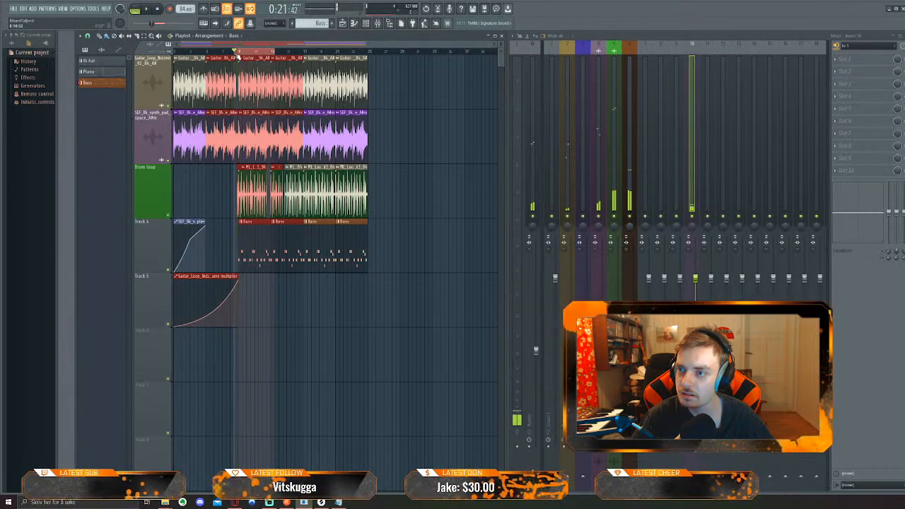
click(231, 53)
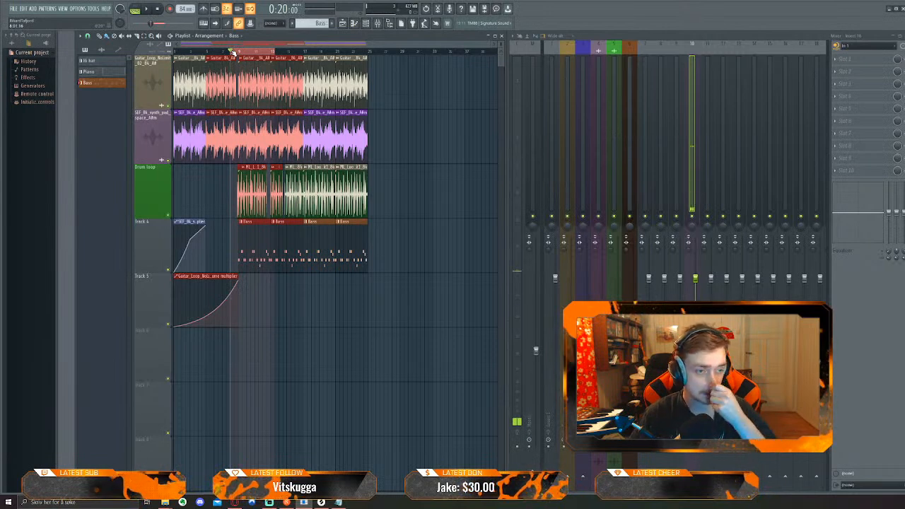
key(space)
key(space)
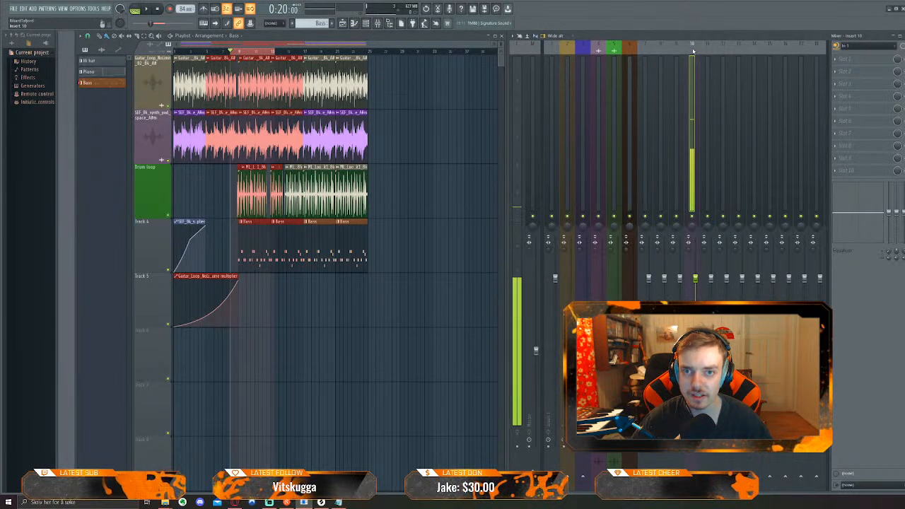
Review the available input sources of Insert 10 and keep the mono input In 1 selected
click(865, 45)
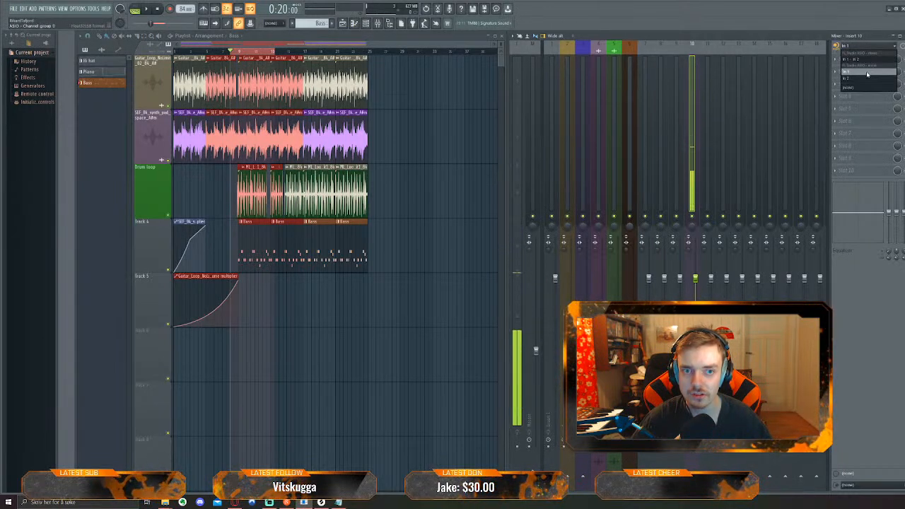
click(867, 73)
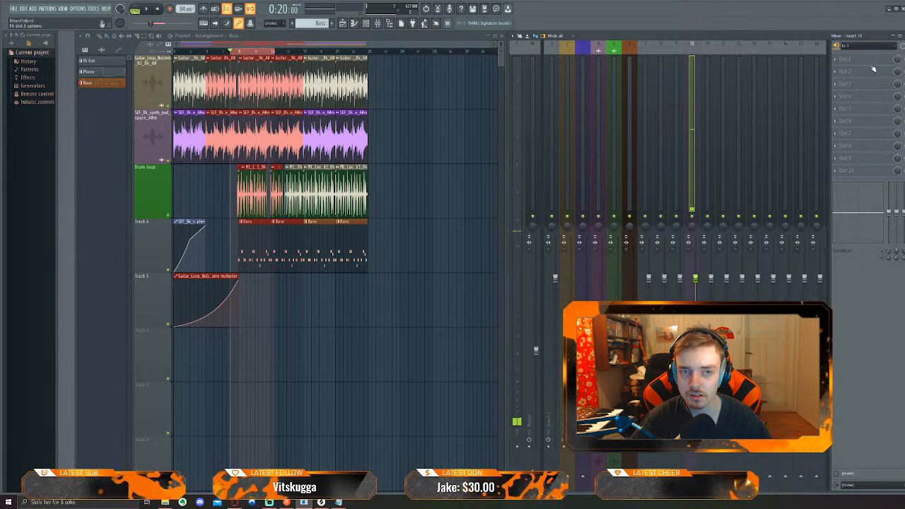
click(870, 48)
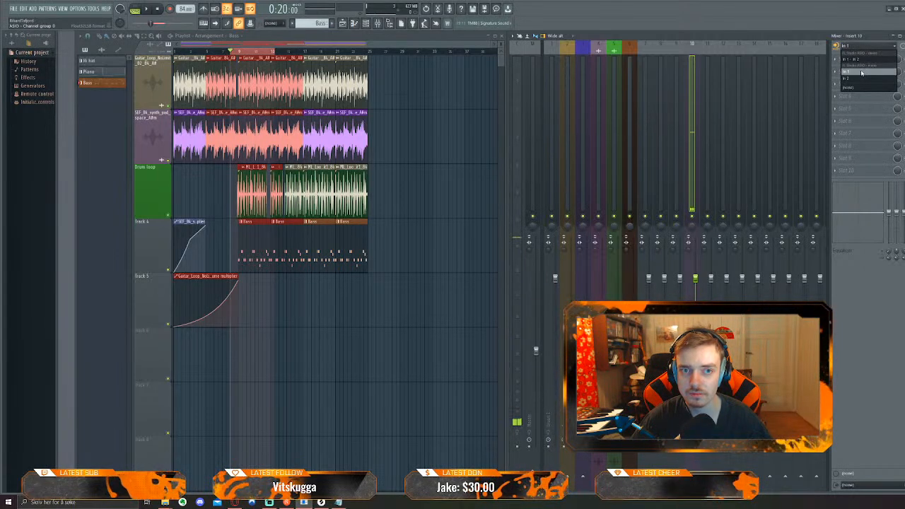
click(862, 72)
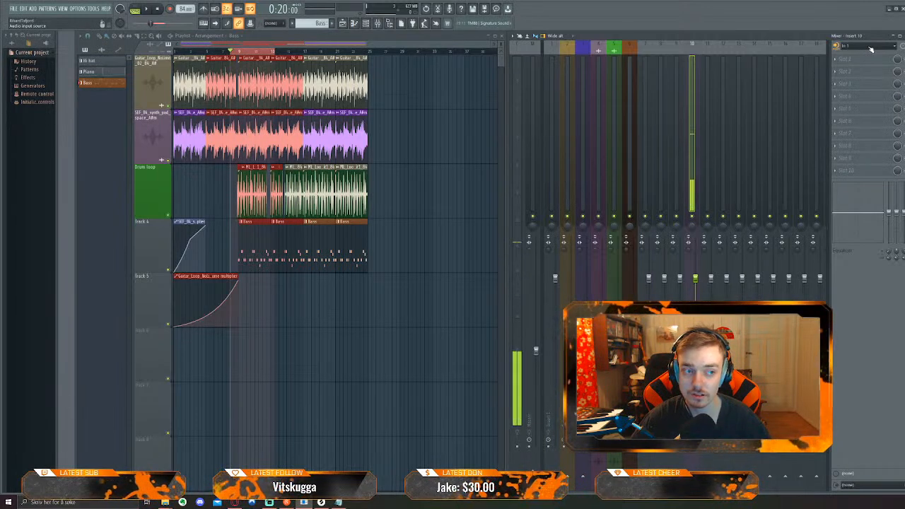
Review the installed devices in the audio settings, keeping FL Studio ASIO, and reselect mono In 1 as Insert 10's input
click(78, 8)
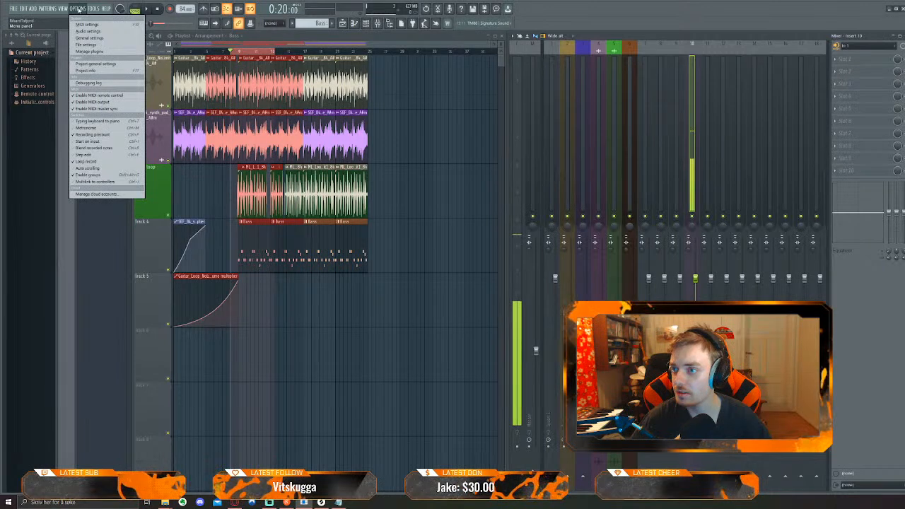
click(90, 32)
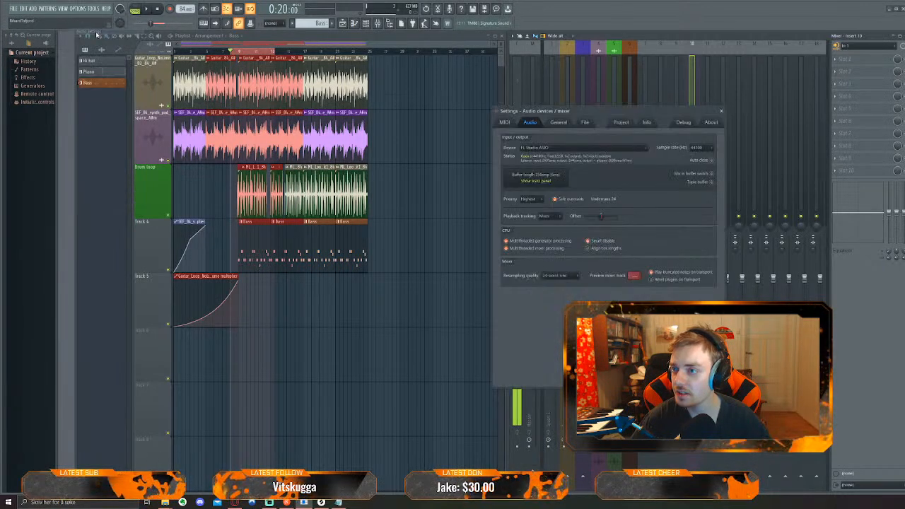
click(559, 147)
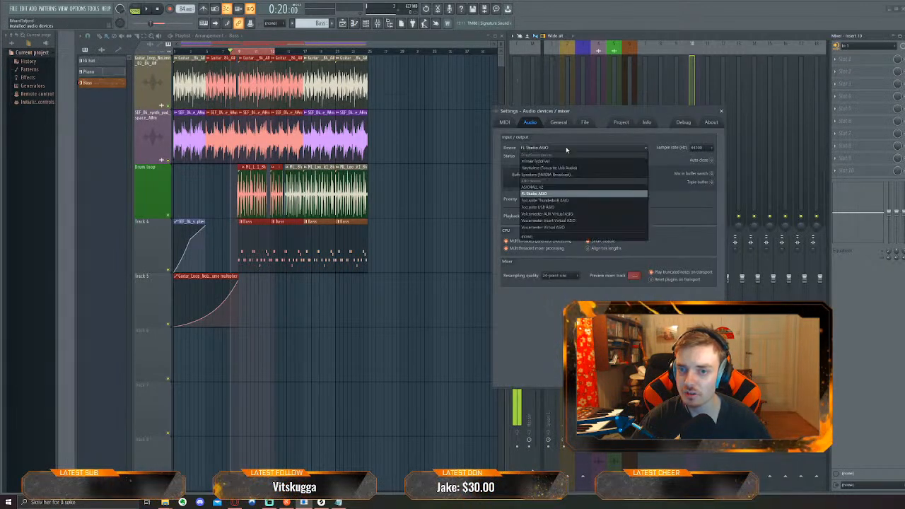
click(570, 188)
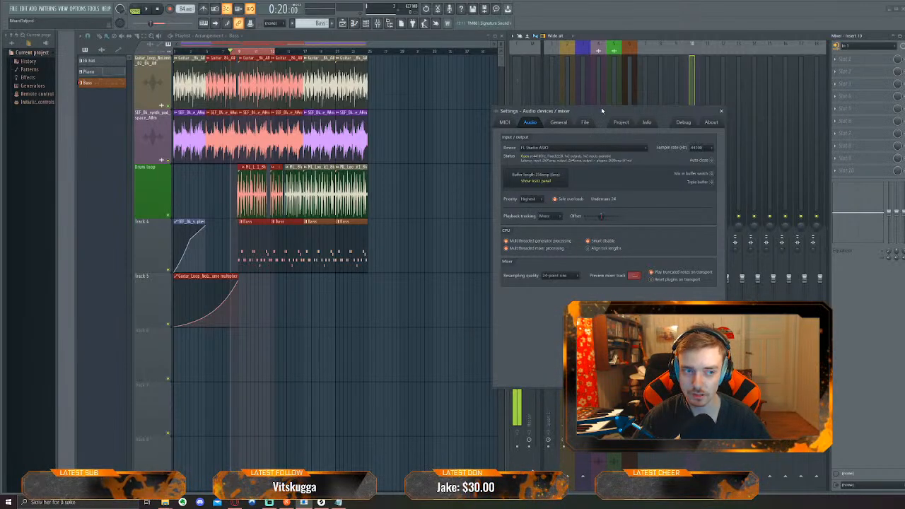
drag(601, 107, 705, 142)
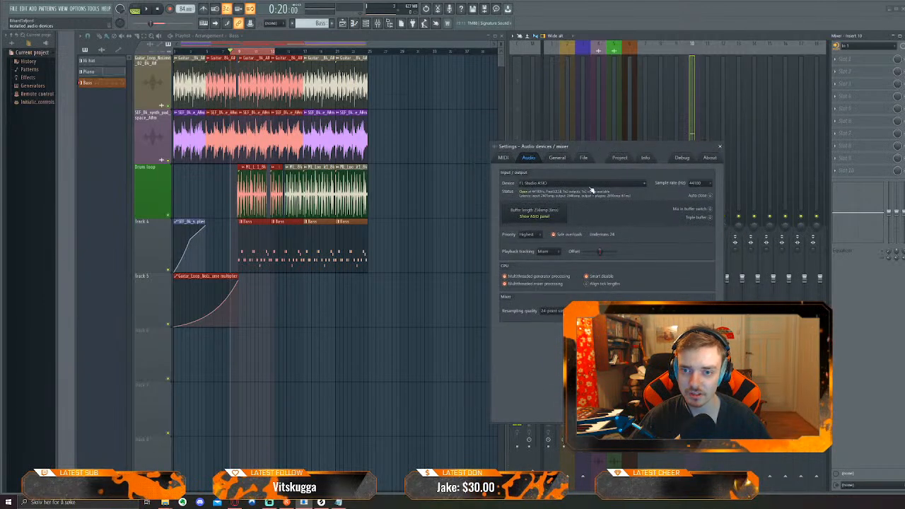
click(593, 186)
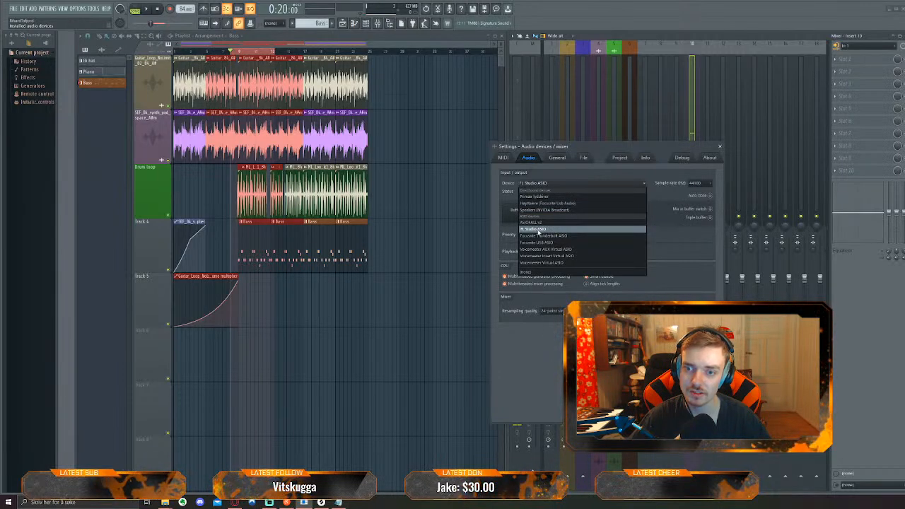
click(647, 149)
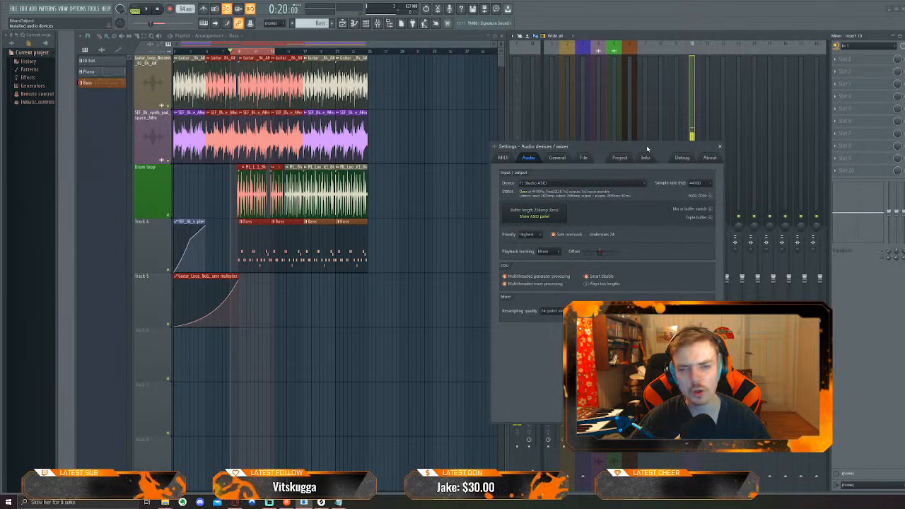
click(720, 147)
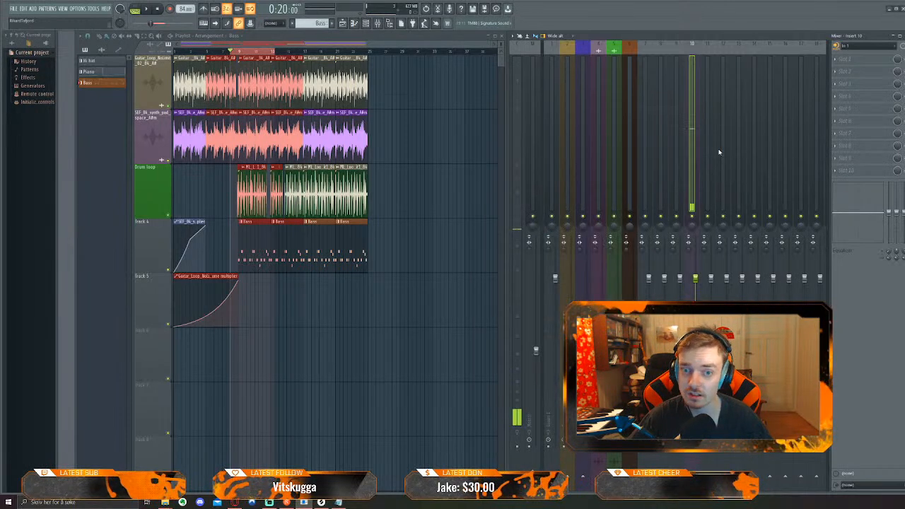
click(864, 45)
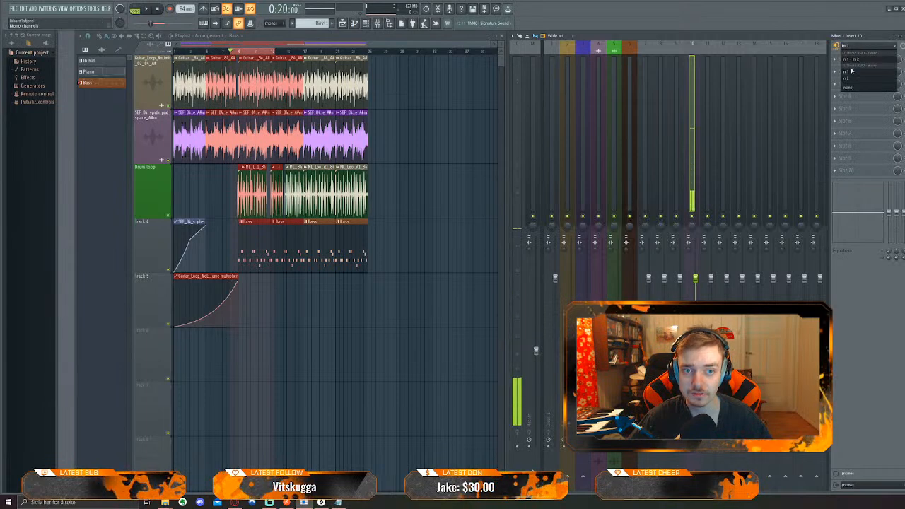
click(859, 73)
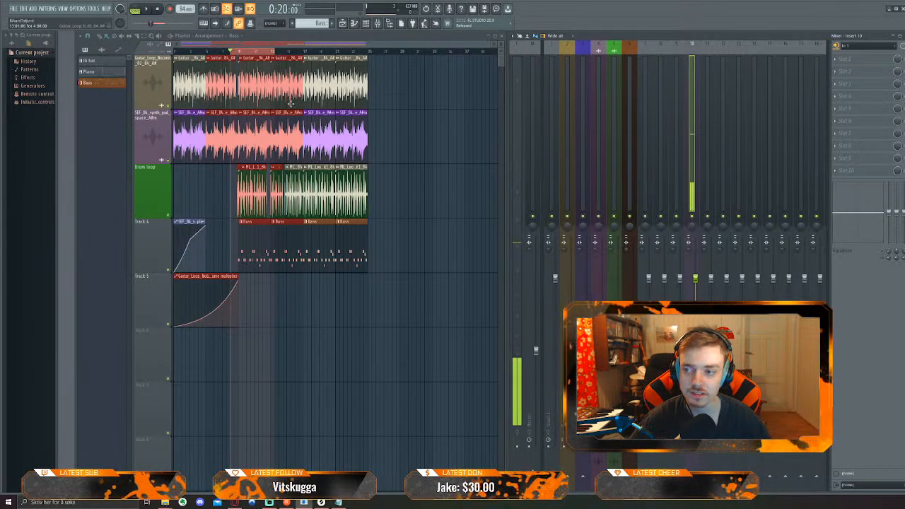
Deselect the playlist clips and record three vocal takes into the playlist as audio clips over the bar 8 to 13 loop
click(285, 292)
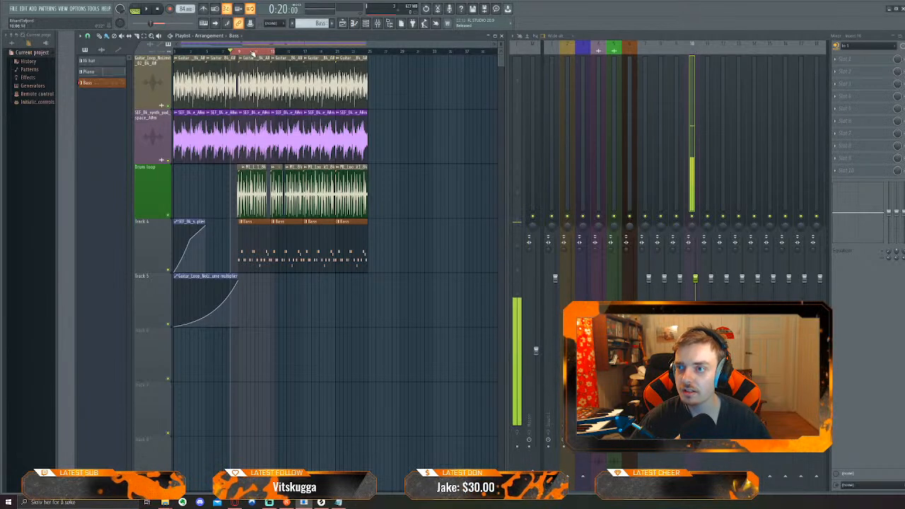
click(170, 10)
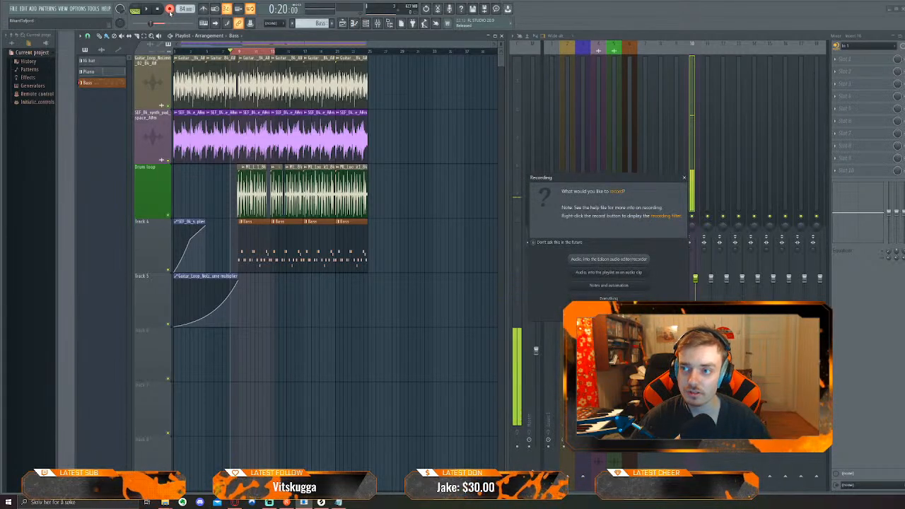
click(608, 274)
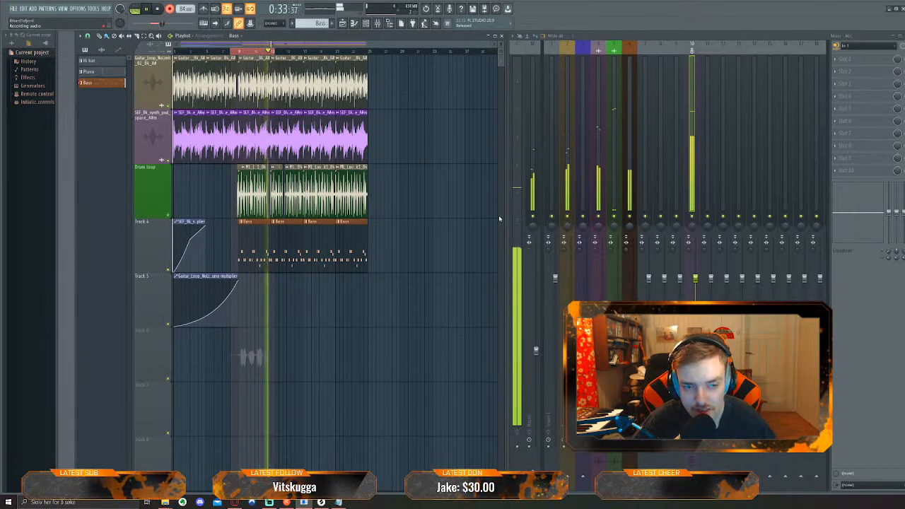
key(space)
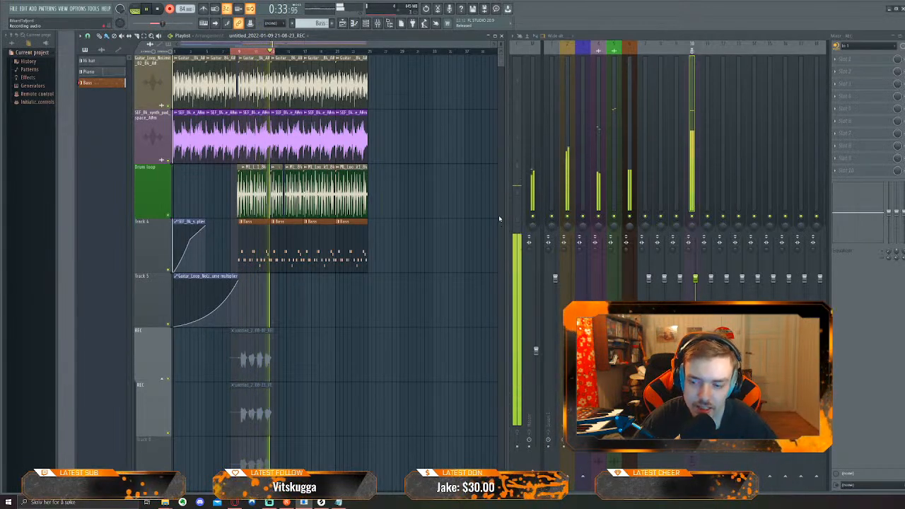
key(space)
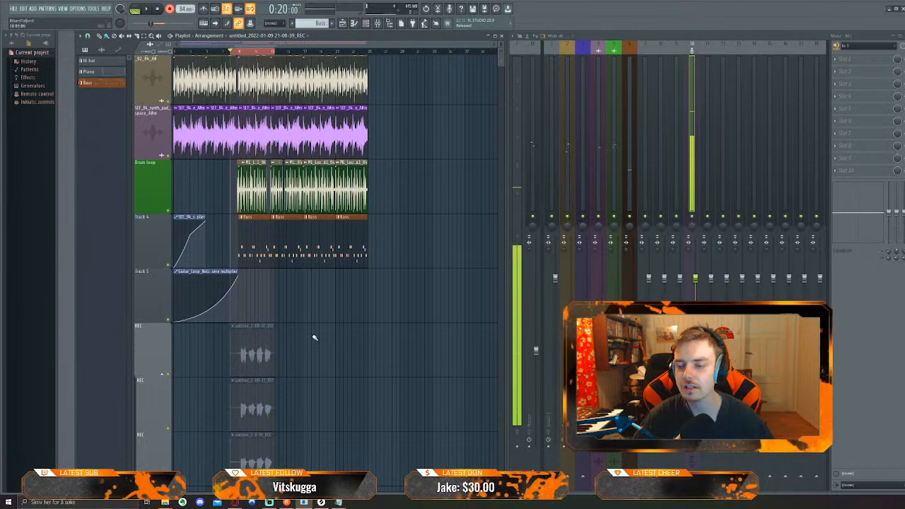
Open the first recorded vocal take in Edison and place the editor clear of the clip's sample settings
scroll(314, 337, down, 4)
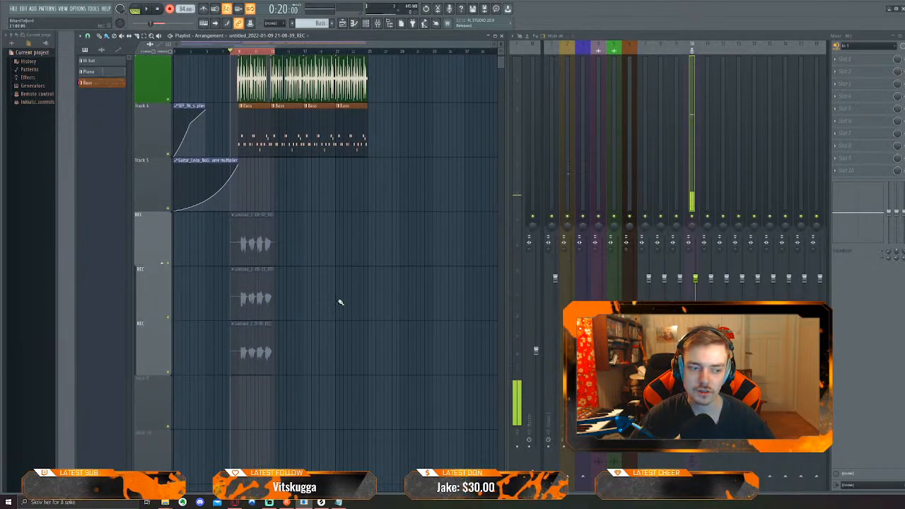
scroll(337, 300, up, 4)
drag(309, 309, 535, 322)
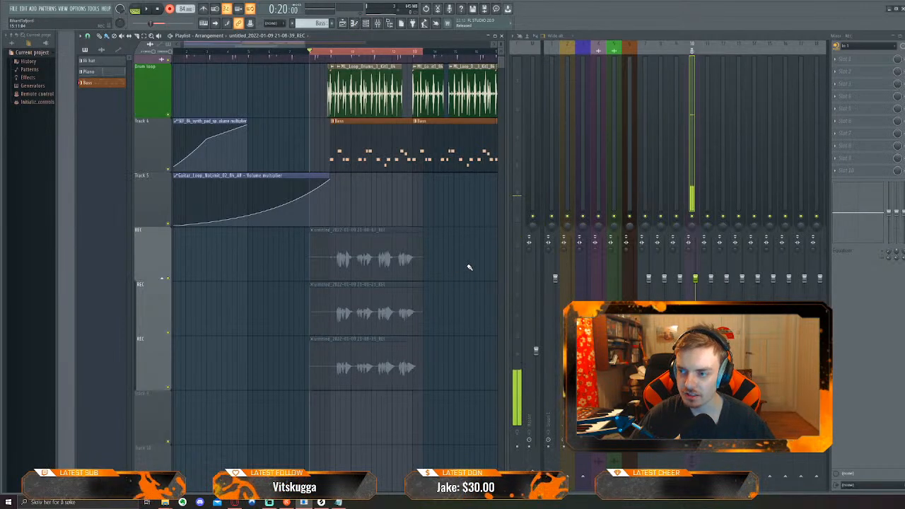
double_click(361, 264)
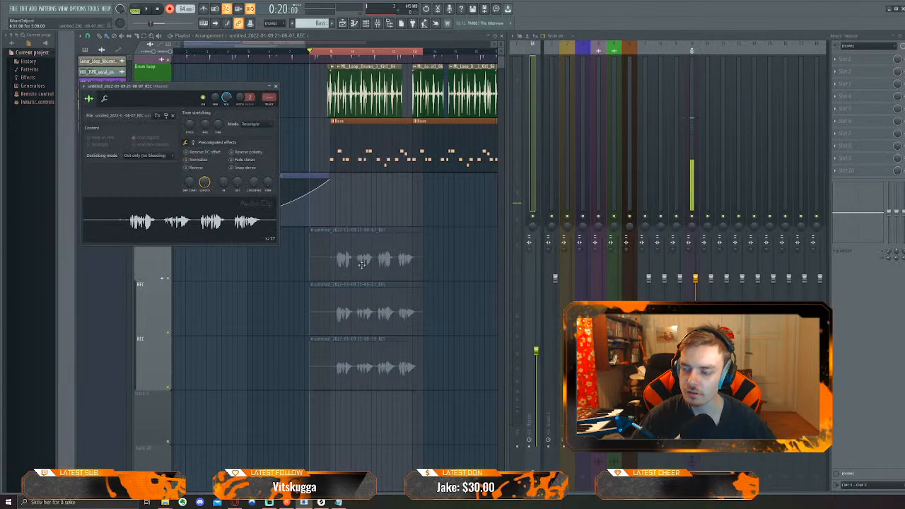
key(ctrl+e)
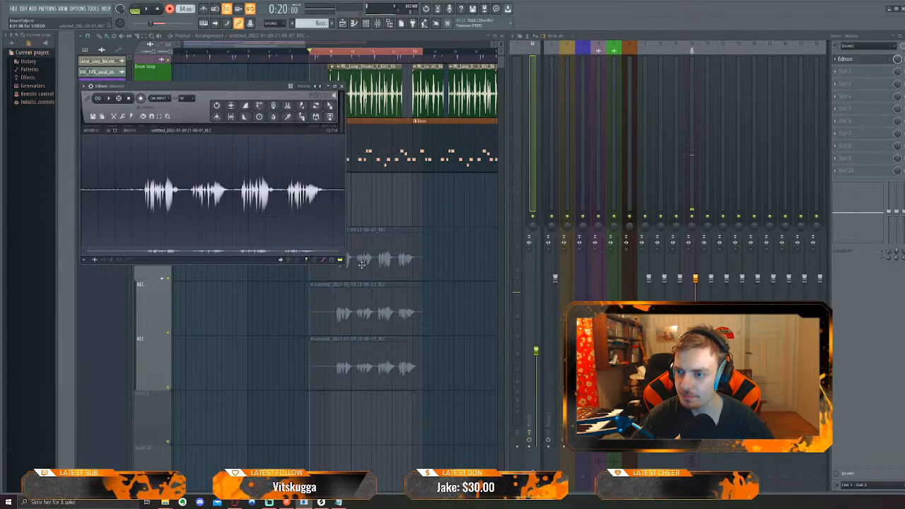
drag(142, 88, 143, 251)
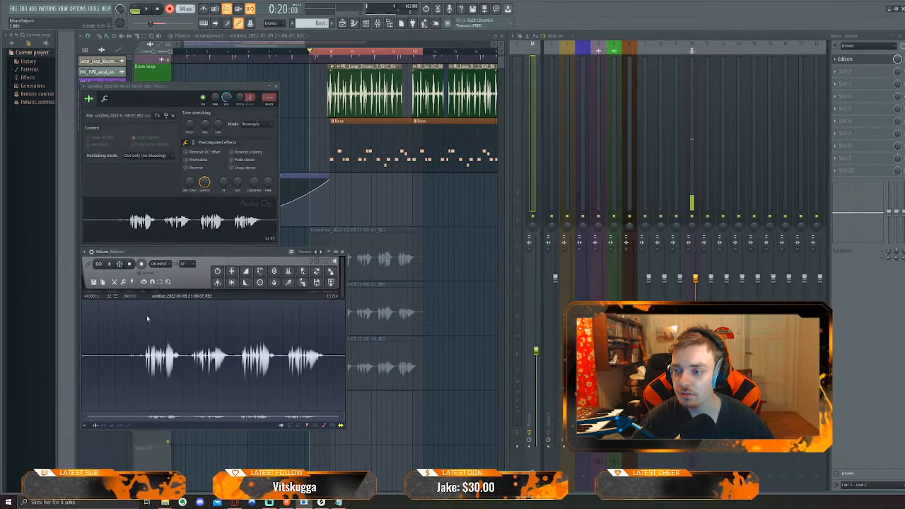
drag(207, 253, 366, 260)
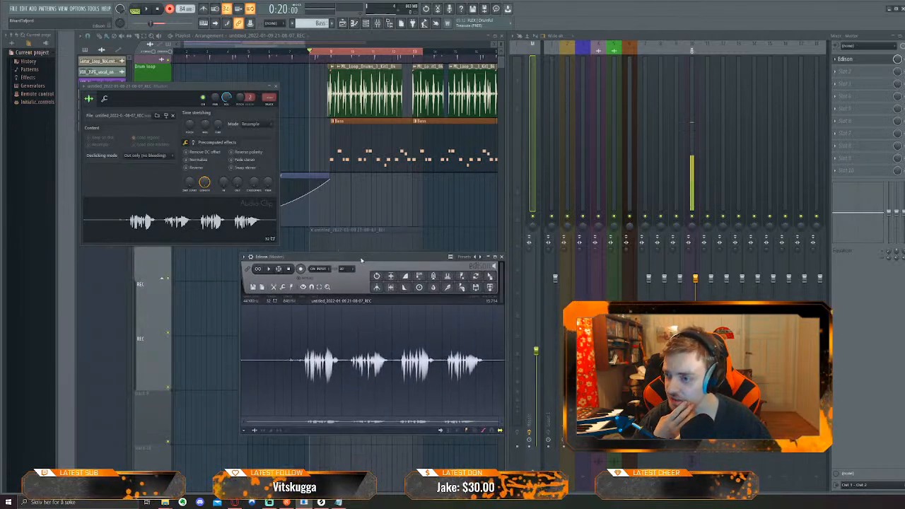
Close the Edison editor and reopen the first vocal take in it, discarding the empty editor window
right_click(113, 222)
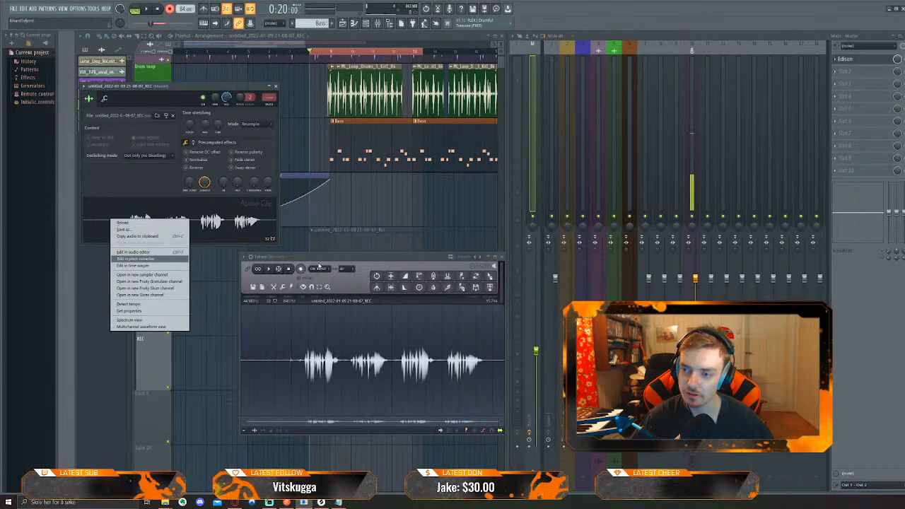
click(142, 193)
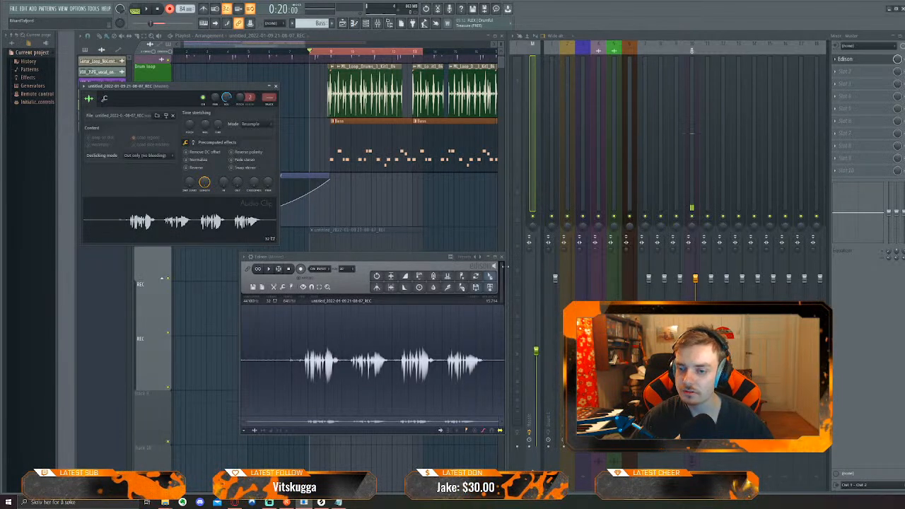
click(503, 257)
key(ctrl+e)
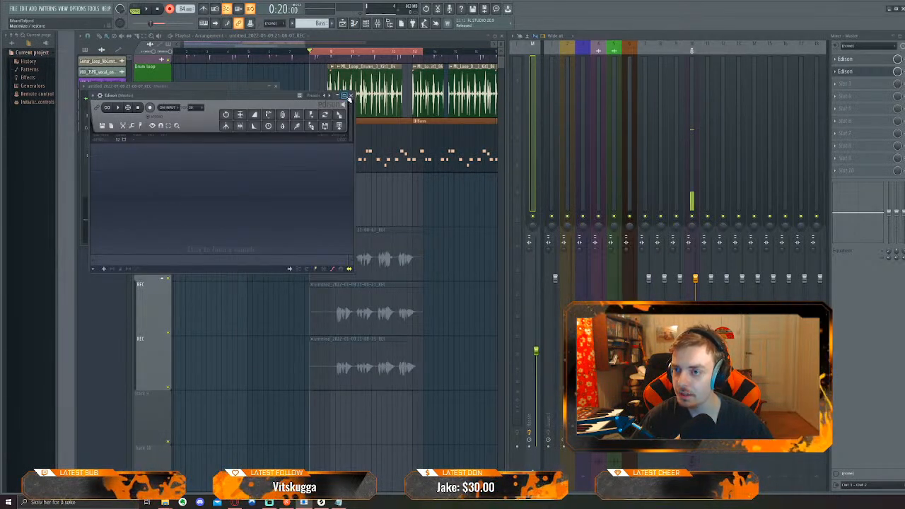
click(344, 95)
click(899, 35)
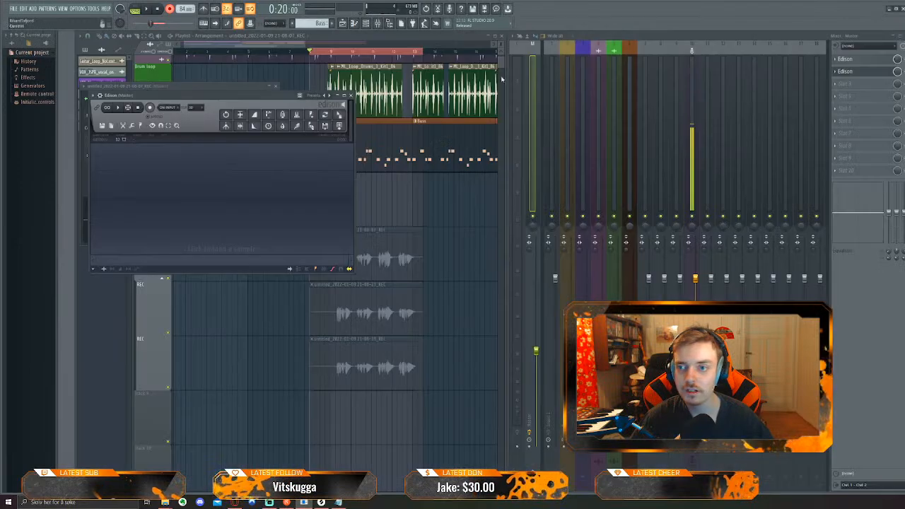
click(352, 94)
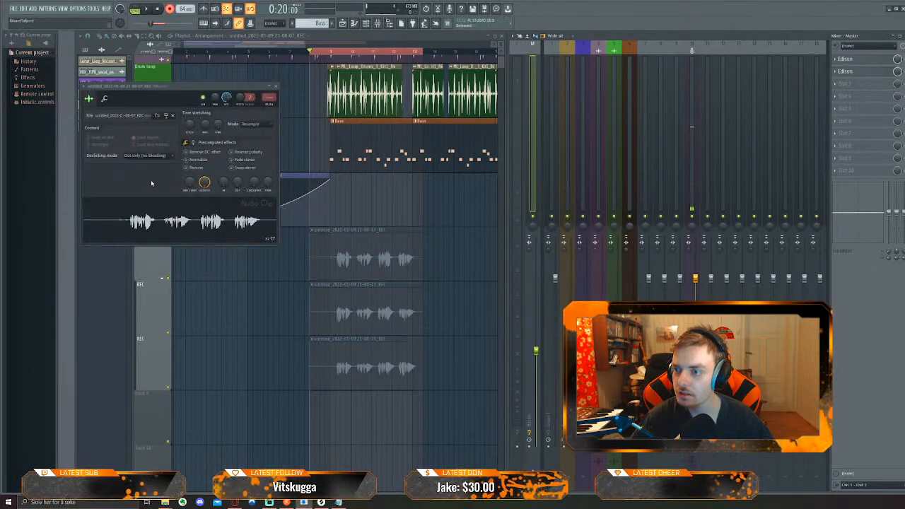
key(ctrl+e)
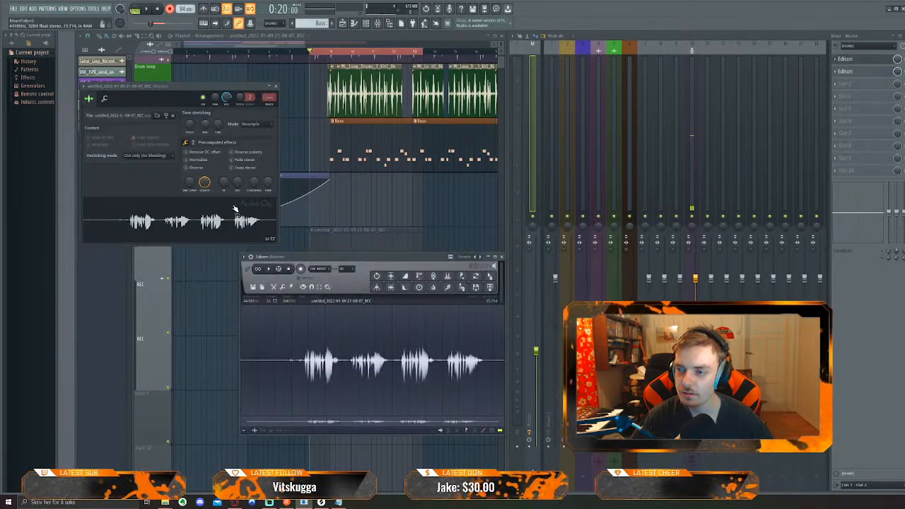
Acquire a noise profile from the silent lead-in of the first vocal take and denoise the whole take, previewing before accepting
scroll(277, 370, up, 1)
drag(283, 365, 279, 365)
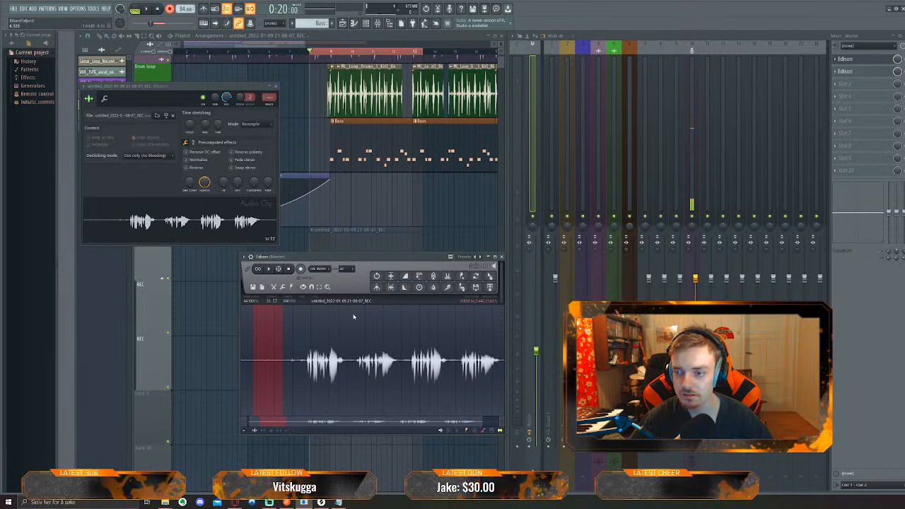
click(447, 288)
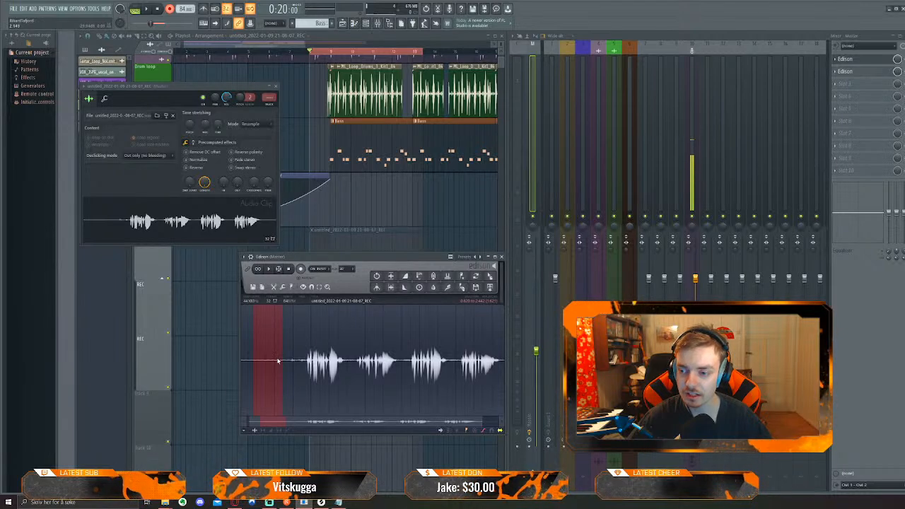
click(278, 362)
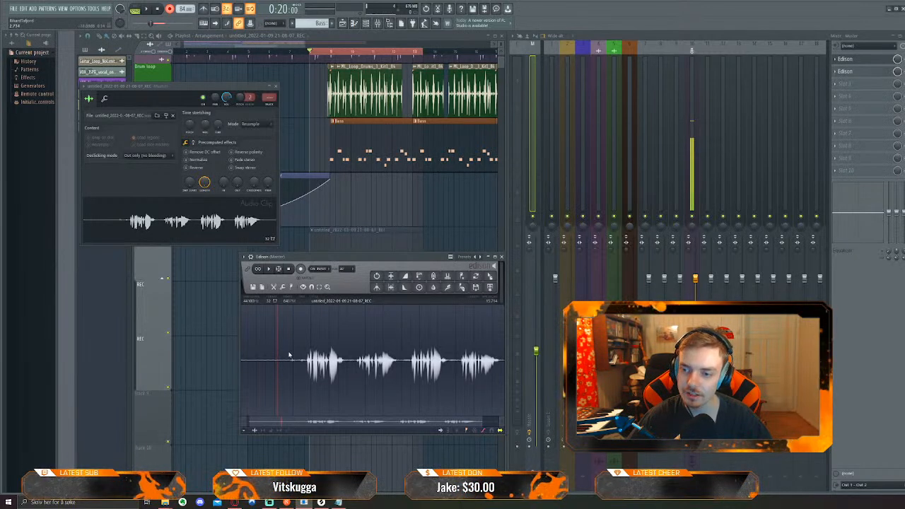
click(447, 288)
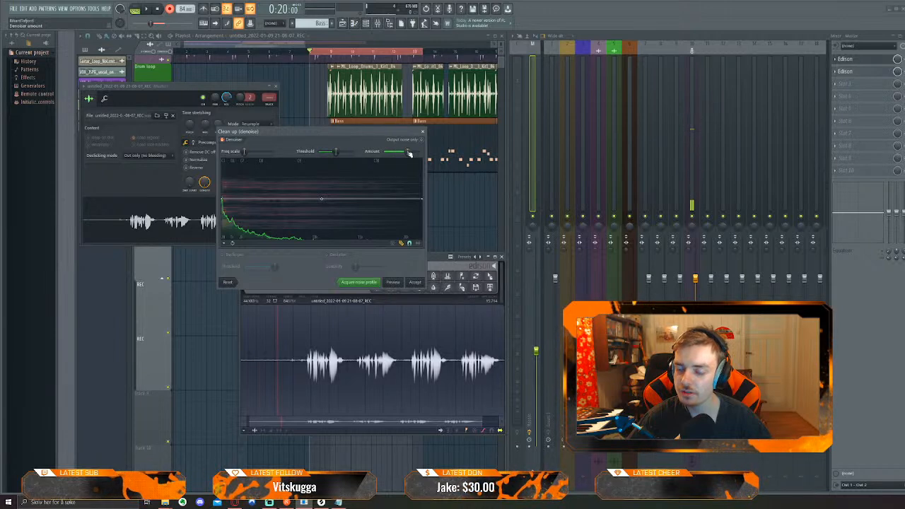
click(393, 282)
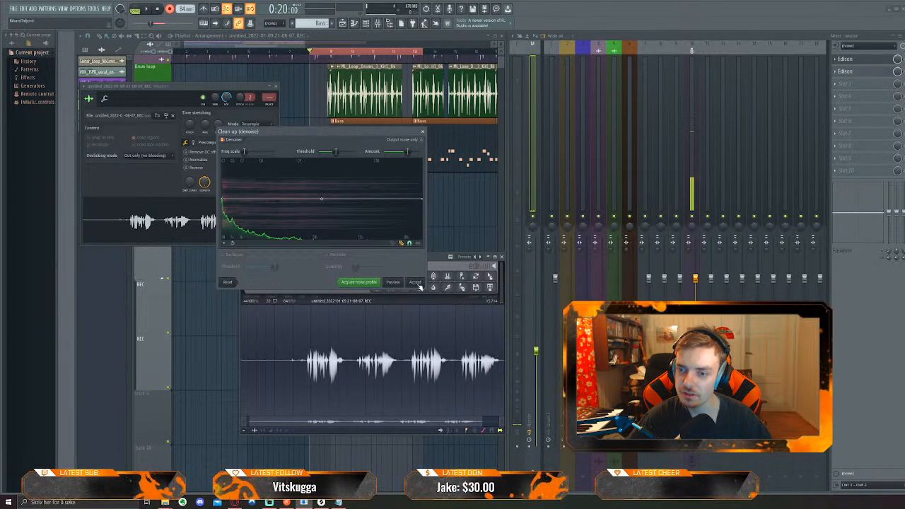
click(418, 283)
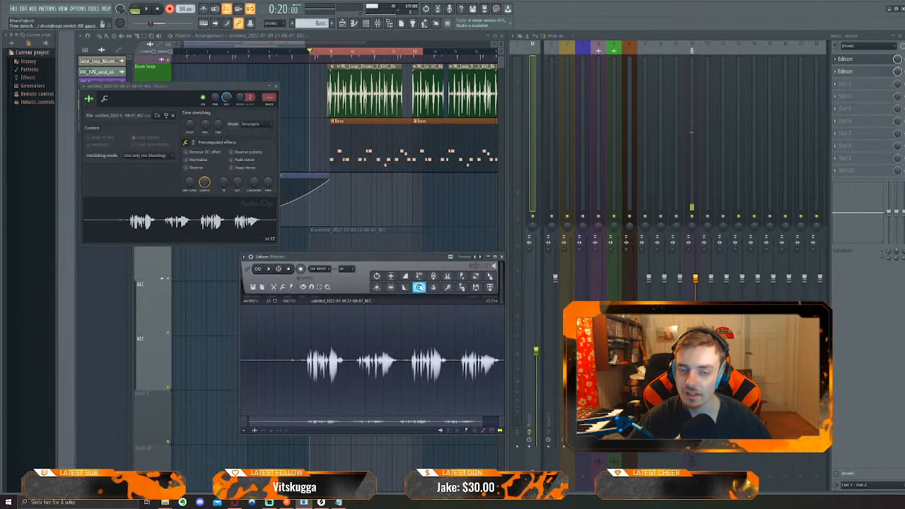
Place the denoised first take in the playlist at bar 8 on Track 9 and delete its original recorded clip
click(276, 86)
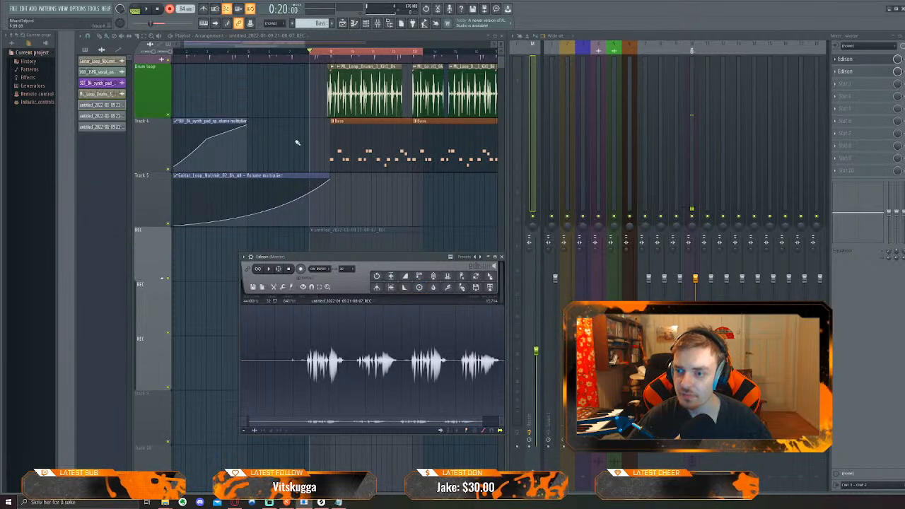
scroll(354, 234, down, 3)
scroll(371, 232, down, 1)
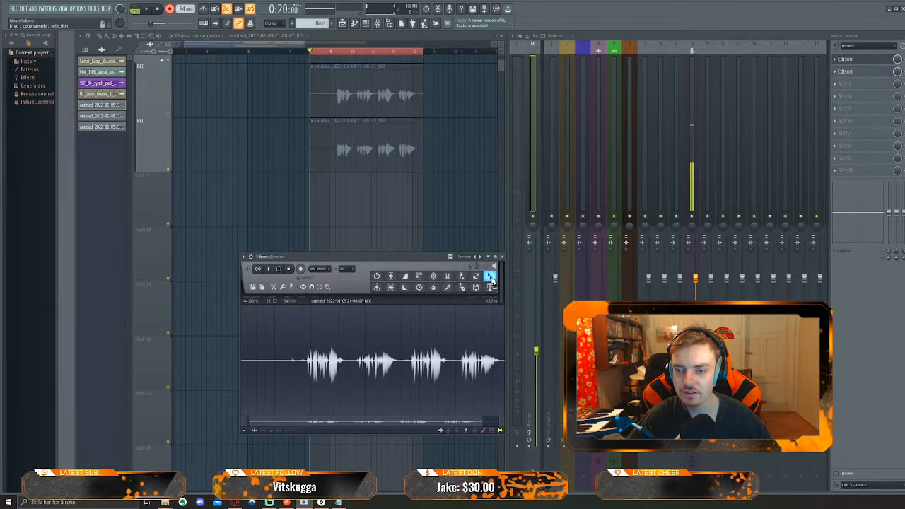
drag(491, 278, 310, 191)
scroll(293, 203, up, 3)
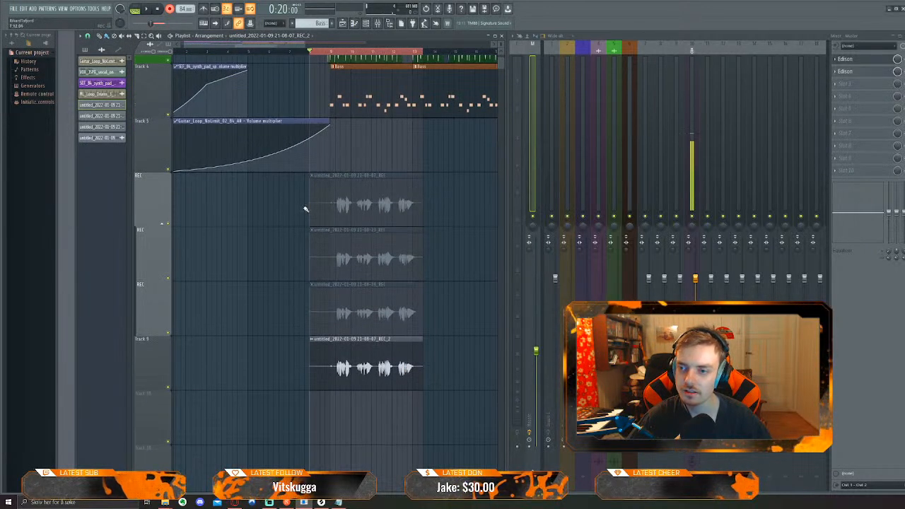
right_click(357, 201)
Denoise the second vocal take in Edison with a noise profile from its silent lead-in, replacing its original clip with the result on Track 10
double_click(358, 254)
key(ctrl+e)
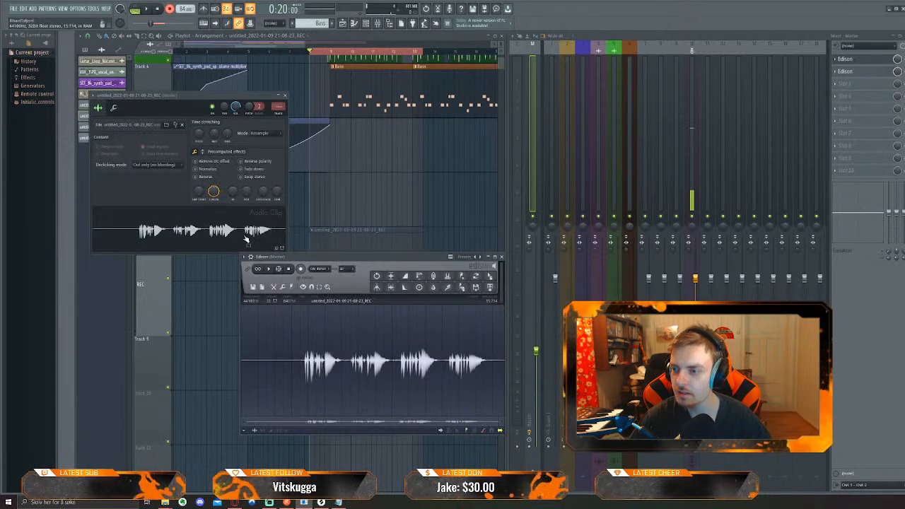
drag(255, 346, 282, 347)
click(447, 286)
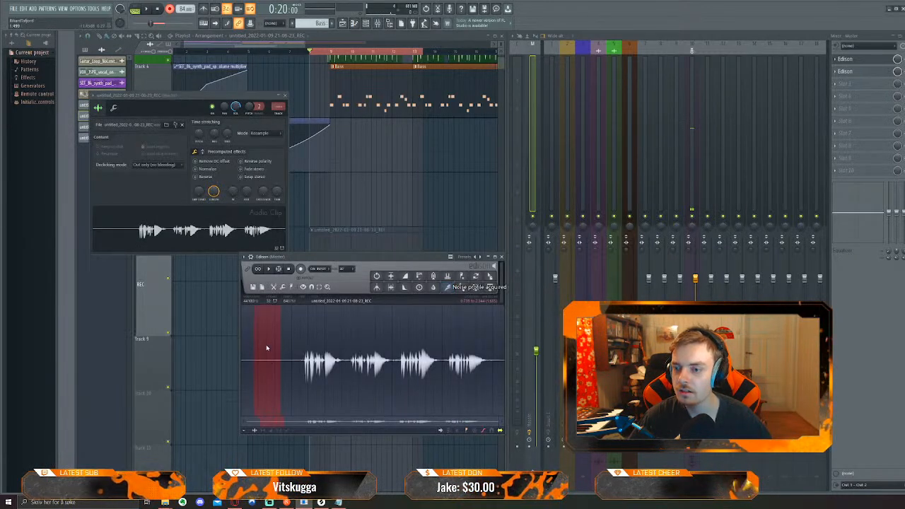
click(447, 287)
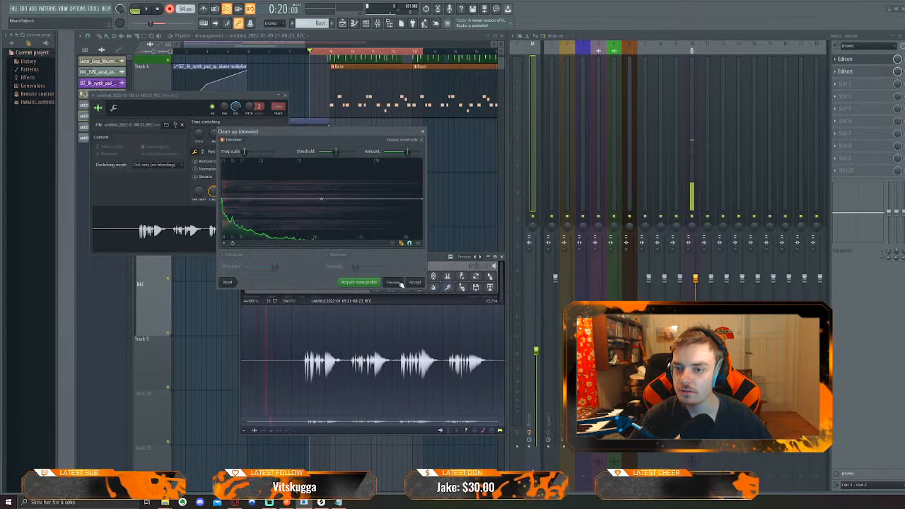
click(415, 282)
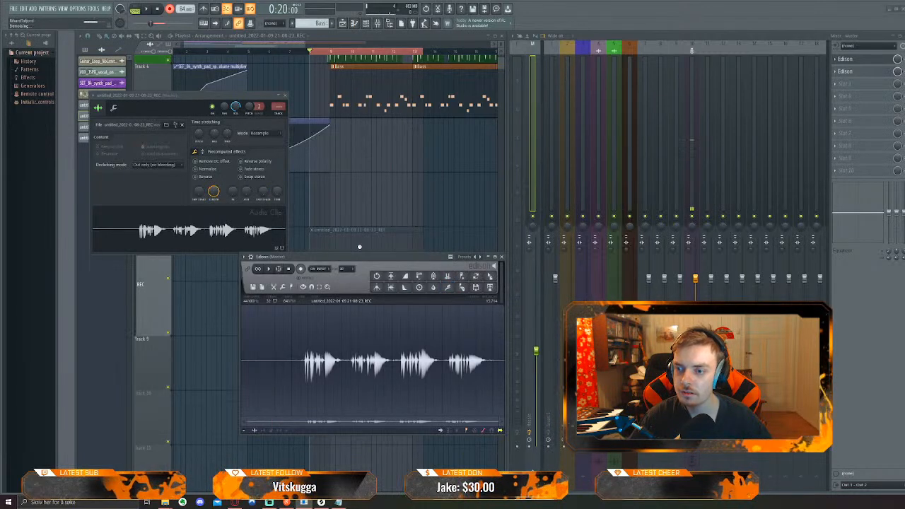
drag(490, 275, 310, 400)
right_click(347, 257)
Denoise the third vocal take in Edison with a noise profile from its silent lead-in, replacing its original clip with the result on Track 11
double_click(345, 298)
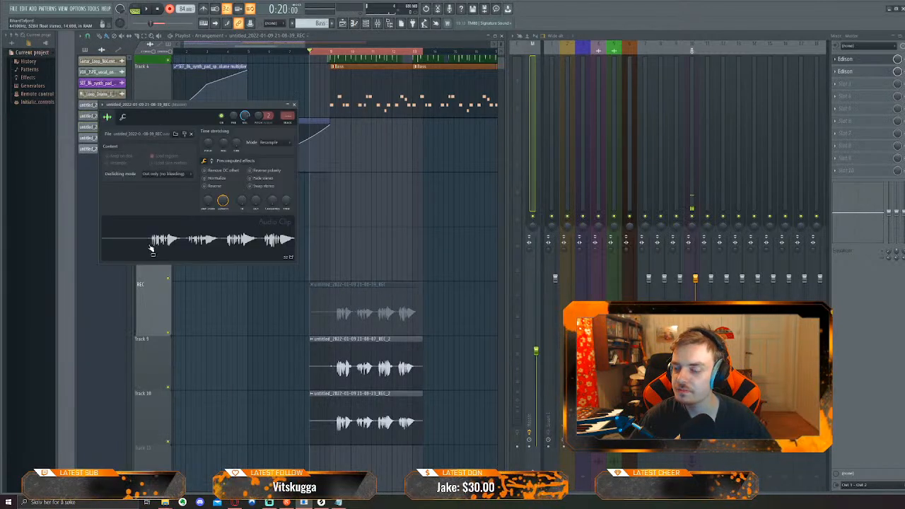
click(202, 249)
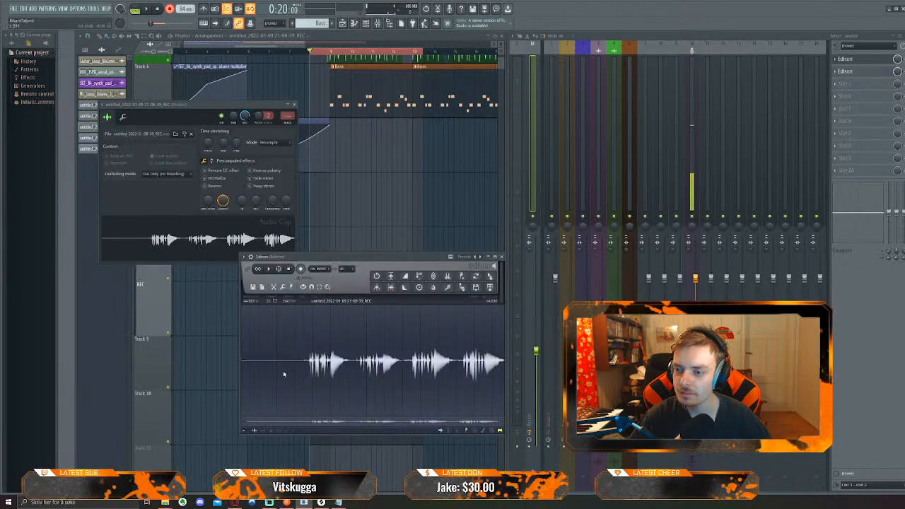
drag(267, 370, 294, 374)
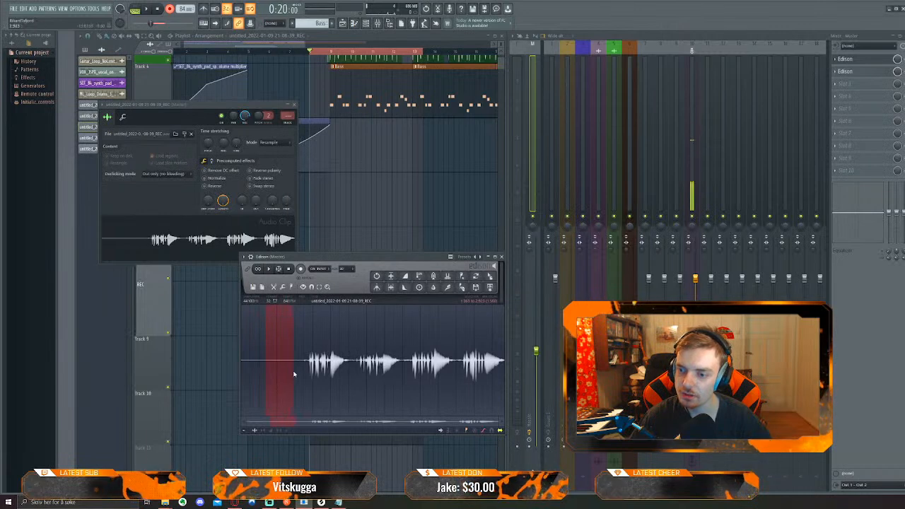
click(449, 289)
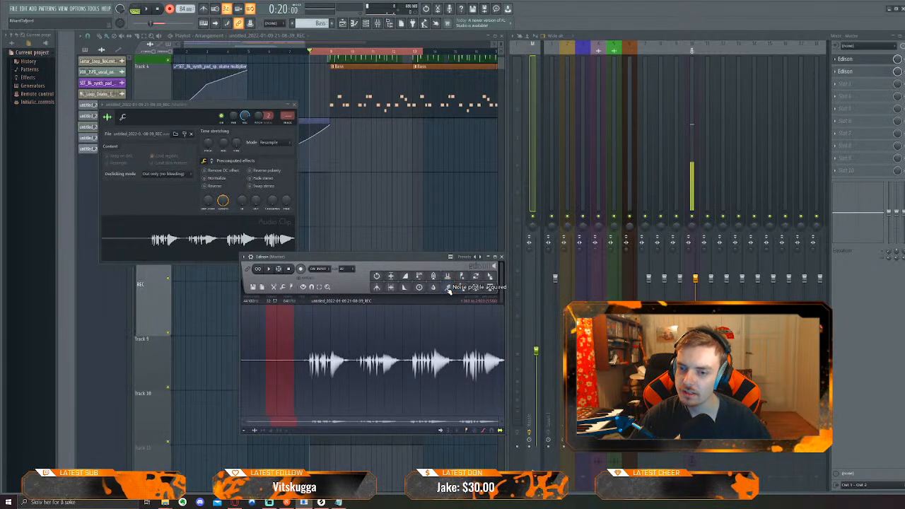
click(290, 365)
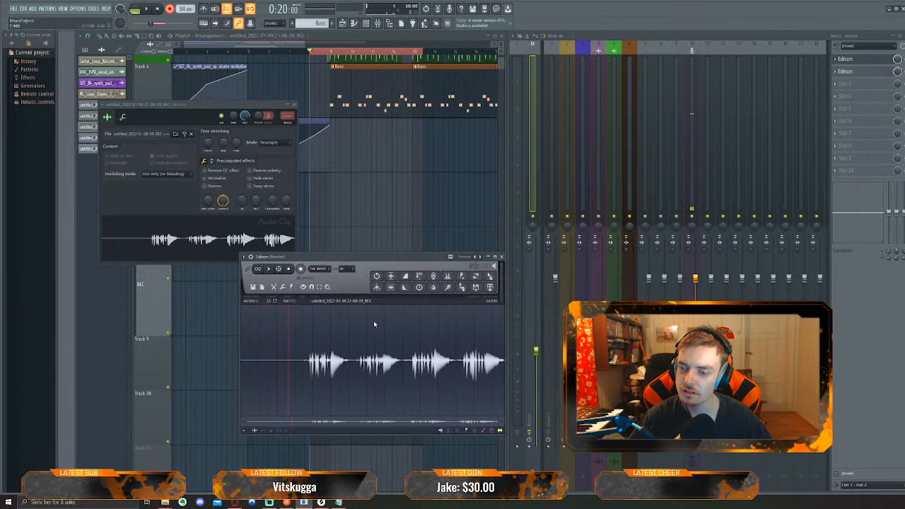
click(447, 288)
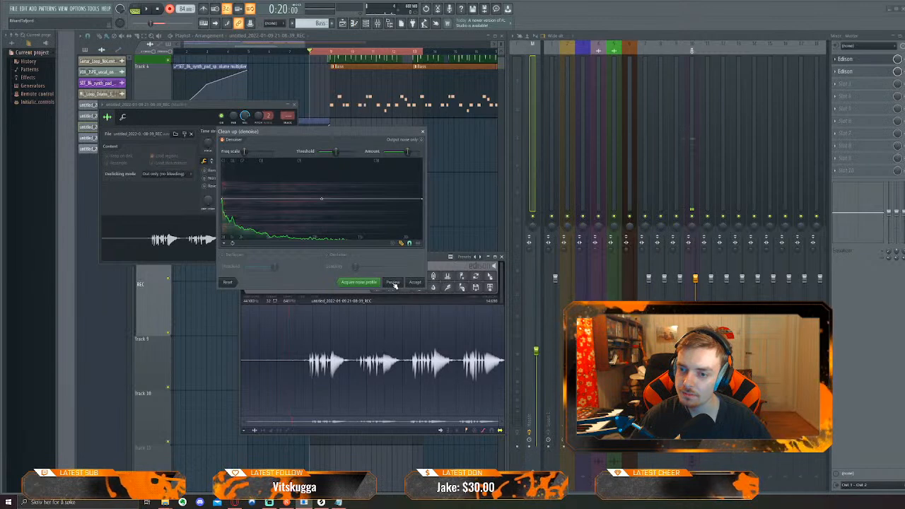
click(393, 283)
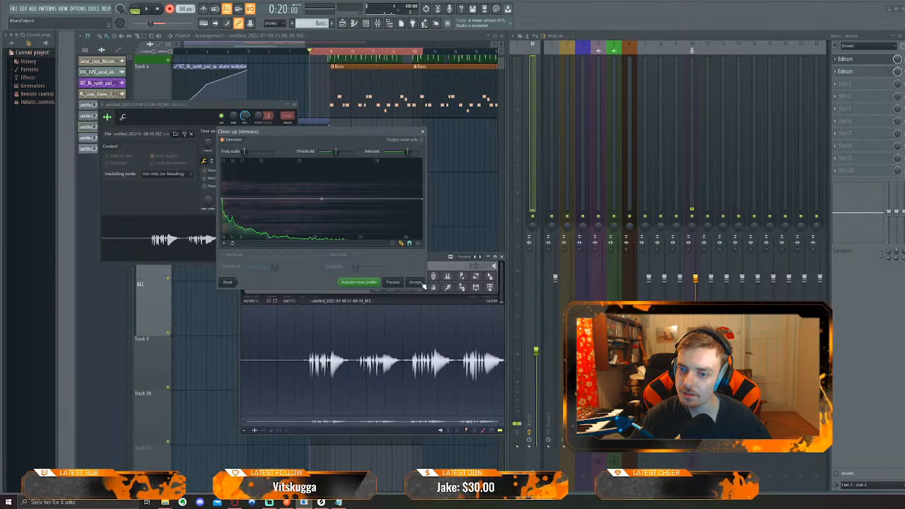
click(415, 282)
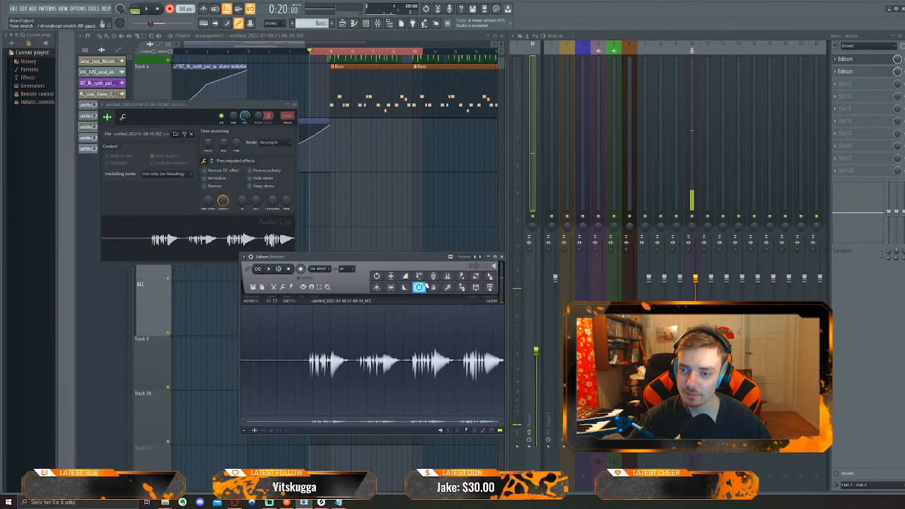
drag(489, 276, 308, 451)
right_click(357, 314)
Move the three denoised vocal clips together up onto the three REC tracks and deselect them
scroll(358, 314, down, 2)
drag(349, 318, 364, 454)
drag(363, 367, 364, 181)
key(ctrl+d)
Slice all three vocal clips just before the first phrase and delete the silent lead-in pieces
scroll(321, 353, up, 6)
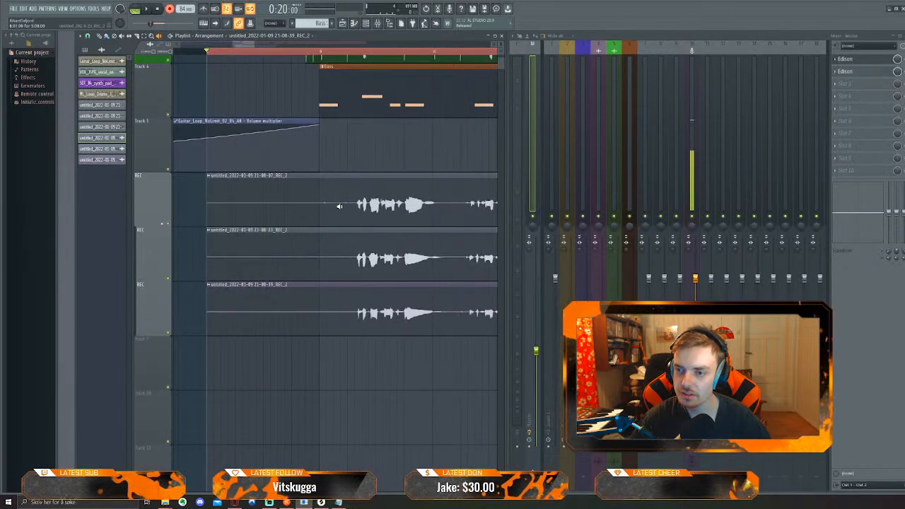
scroll(161, 227, up, 1)
scroll(162, 230, up, 1)
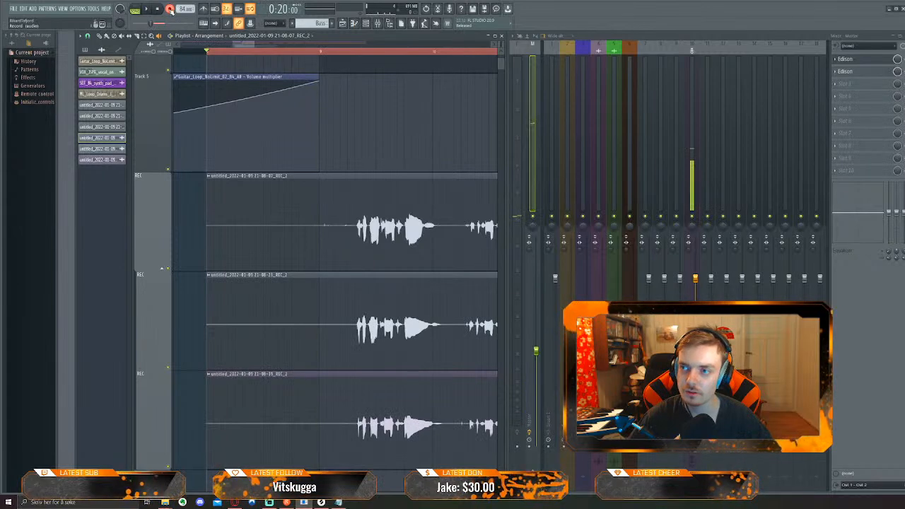
drag(322, 227, 358, 223)
drag(362, 329, 360, 453)
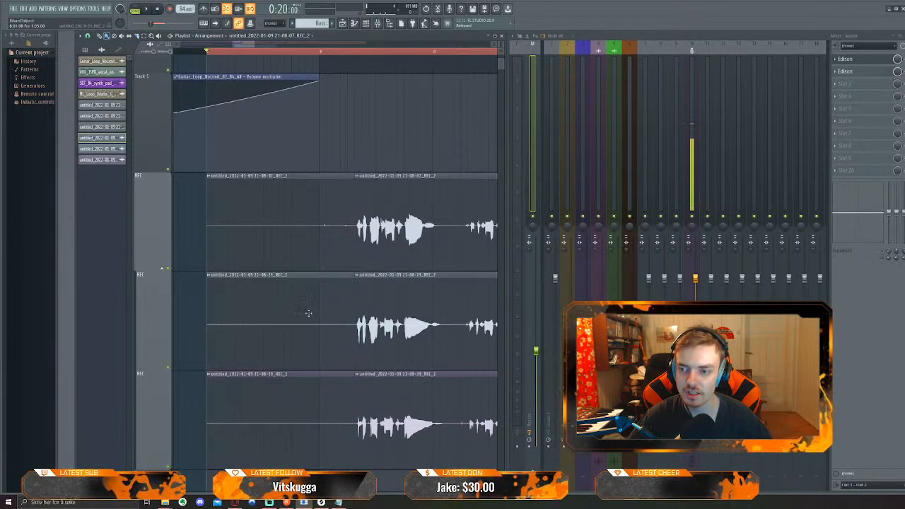
right_click(299, 203)
right_click(294, 319)
right_click(288, 428)
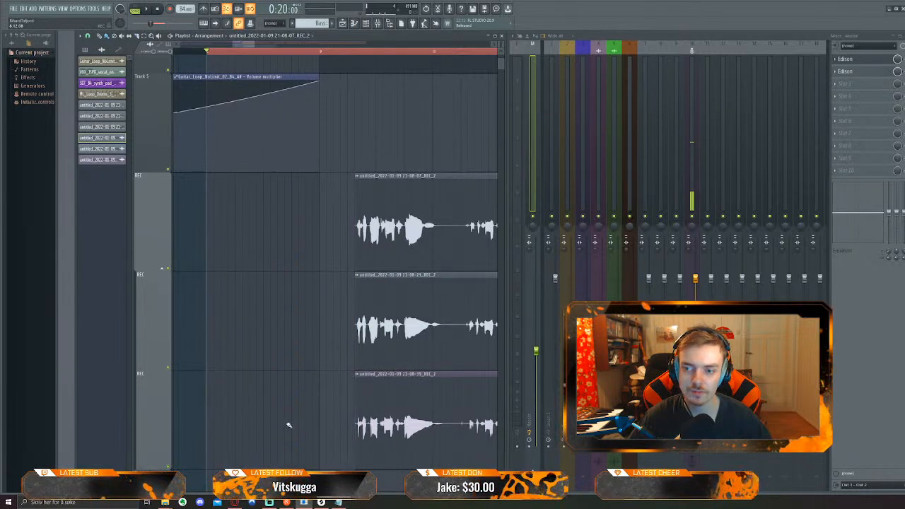
Slice the vocal clips where the last phrase ends and delete the silent tails on the first two takes
scroll(289, 424, down, 2)
drag(409, 473, 327, 447)
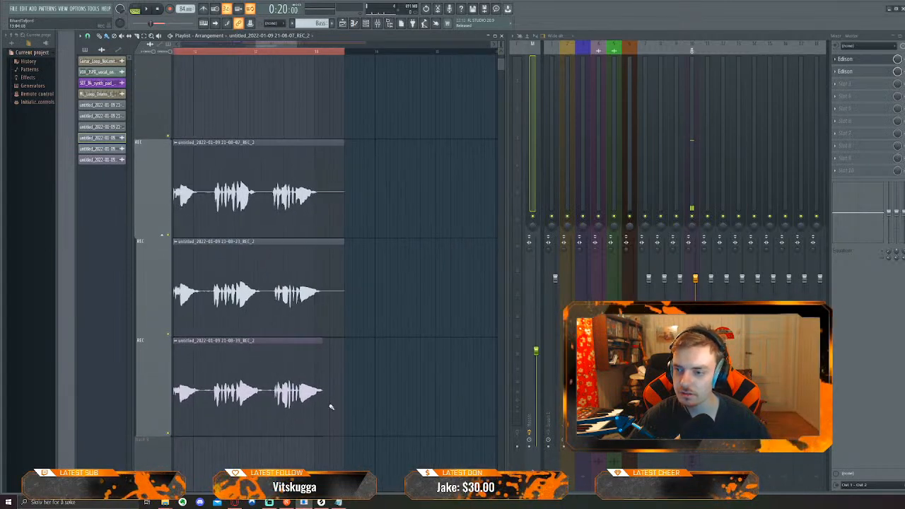
scroll(332, 364, up, 3)
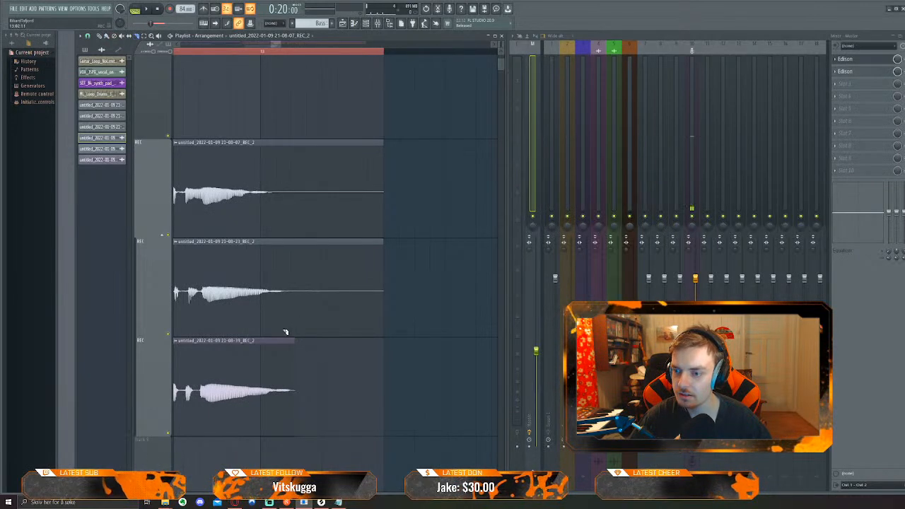
drag(299, 326, 296, 255)
drag(294, 210, 295, 205)
right_click(325, 184)
right_click(338, 293)
Slice all three vocal takes in the pause between the first and second phrases
drag(396, 370, 453, 370)
scroll(442, 375, down, 2)
drag(376, 411, 408, 402)
scroll(356, 427, down, 3)
drag(363, 433, 477, 421)
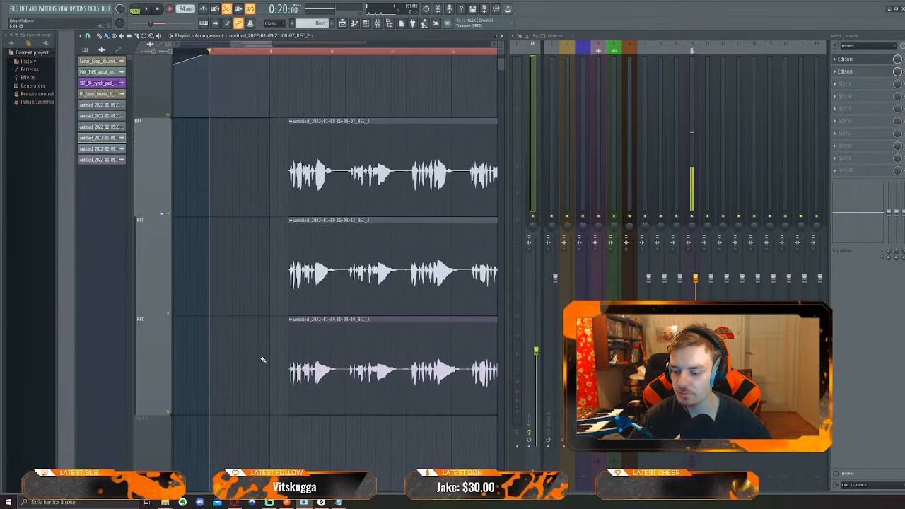
scroll(262, 314, up, 2)
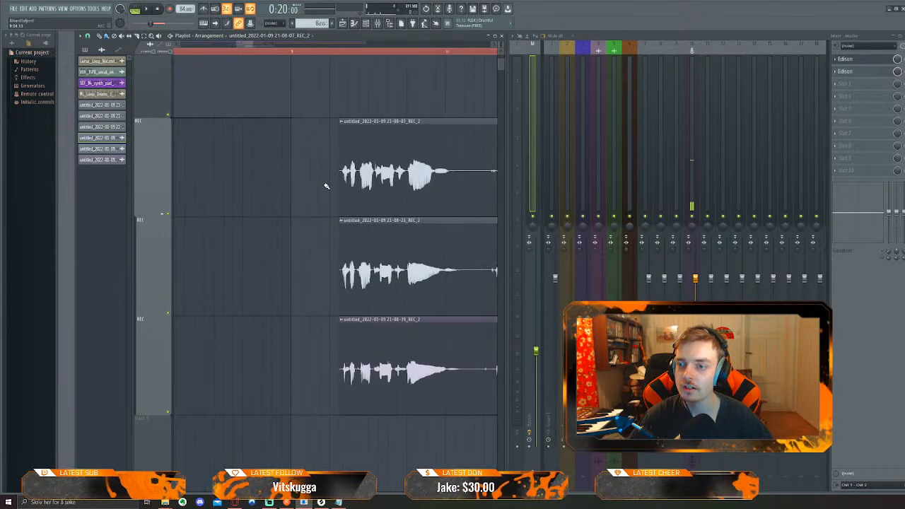
scroll(171, 316, down, 3)
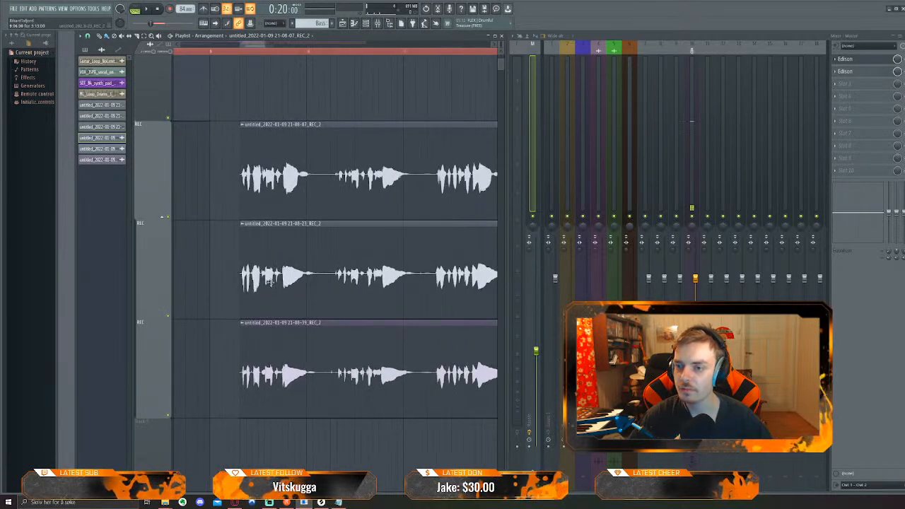
drag(337, 175, 332, 345)
drag(330, 388, 330, 388)
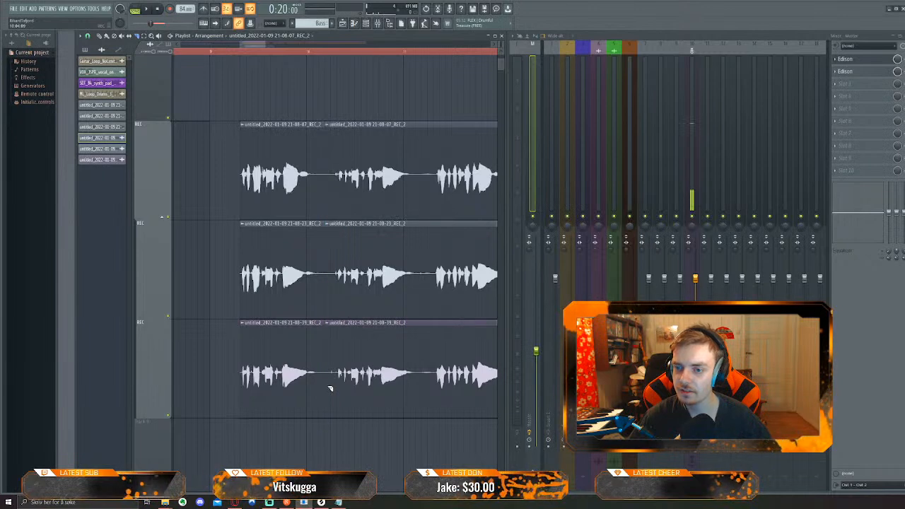
Slice all three vocal takes in the pauses after the second and third phrases
drag(421, 225, 421, 116)
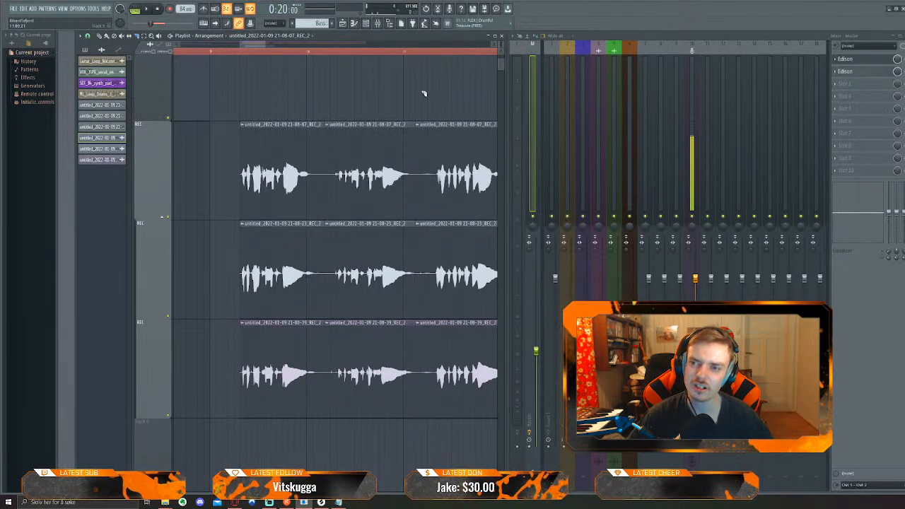
scroll(373, 95, down, 2)
scroll(448, 443, up, 3)
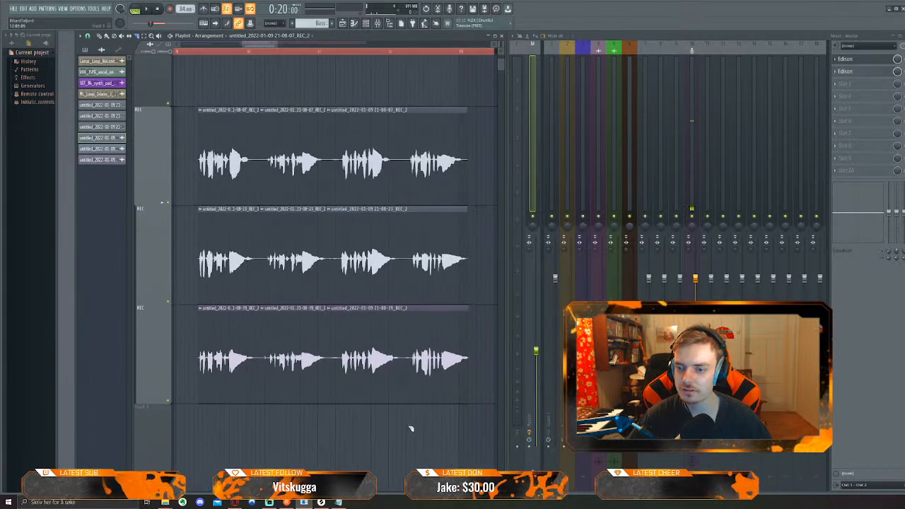
drag(402, 318, 405, 178)
Mute the second and third vocal take tracks
drag(436, 432, 350, 419)
scroll(307, 419, down, 3)
drag(277, 422, 439, 423)
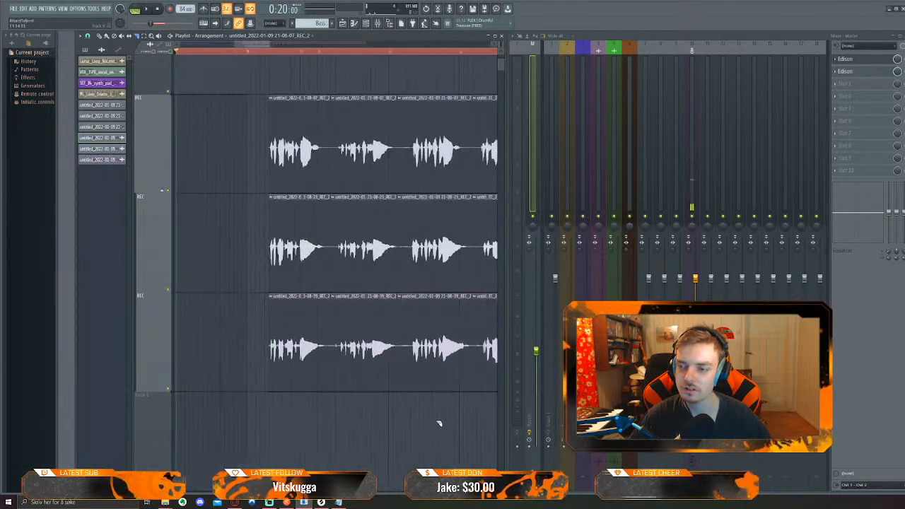
click(169, 290)
click(168, 389)
drag(226, 267, 316, 244)
scroll(215, 337, down, 3)
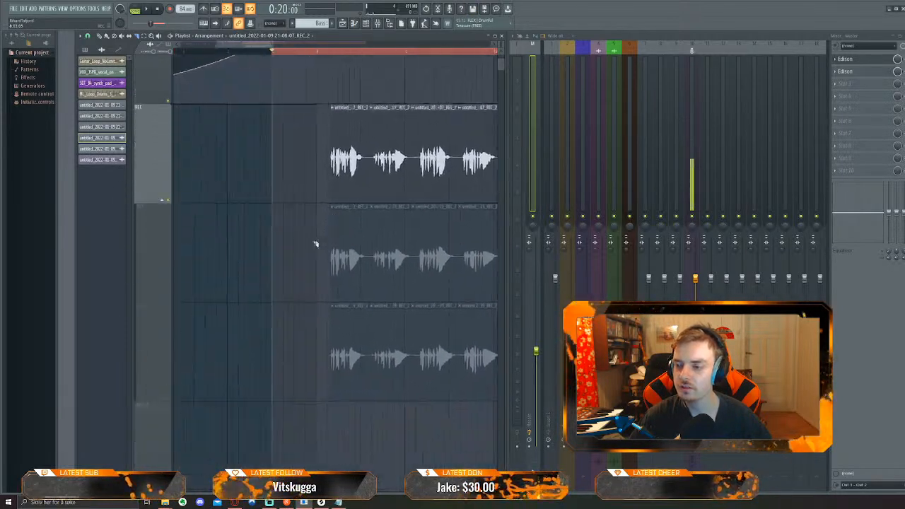
click(171, 290)
click(170, 290)
click(171, 290)
click(170, 290)
click(171, 290)
click(171, 290)
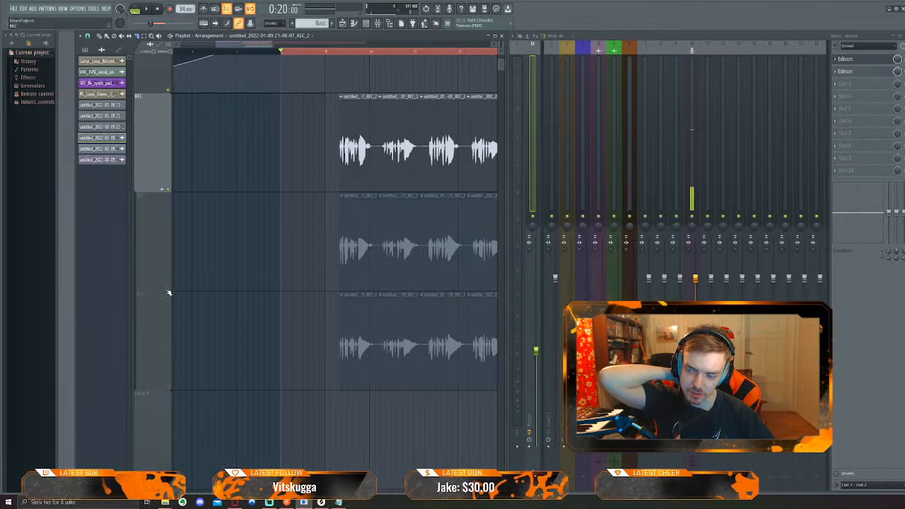
drag(245, 278, 205, 309)
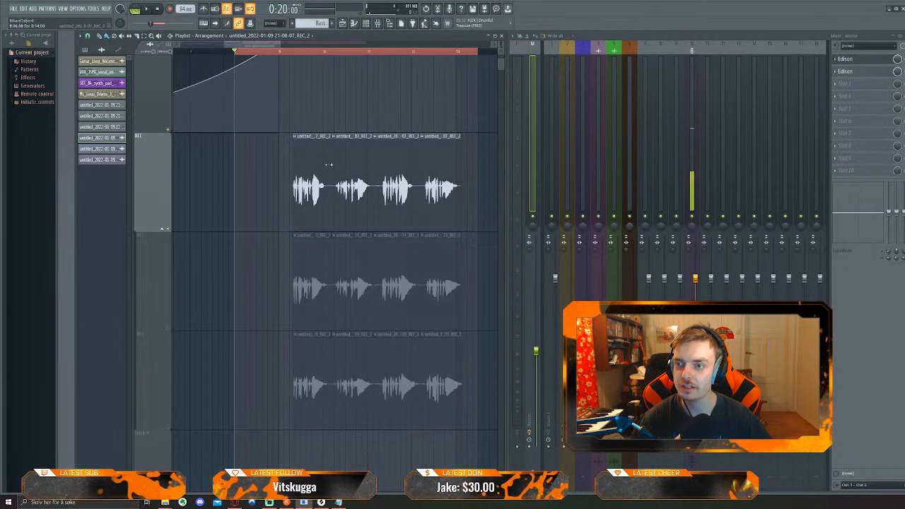
Play back the first vocal take with the music from just before its first phrase
click(283, 53)
click(277, 52)
key(space)
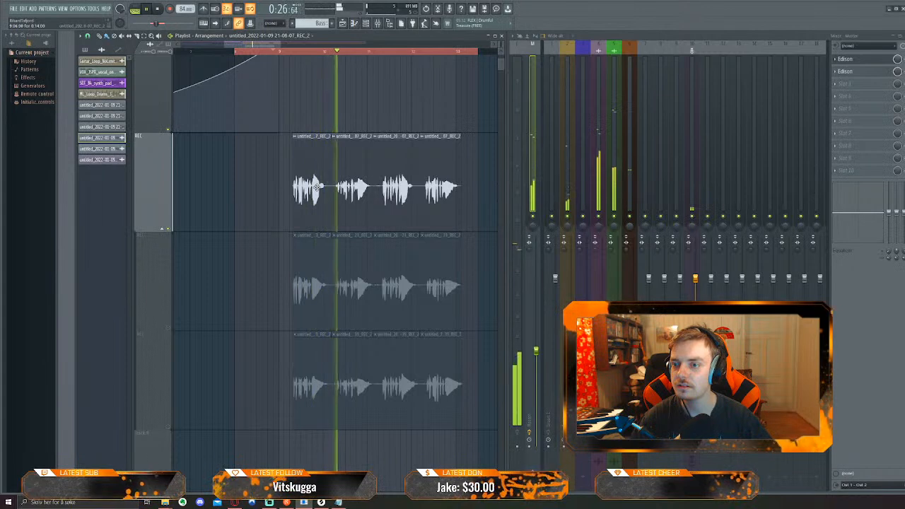
key(space)
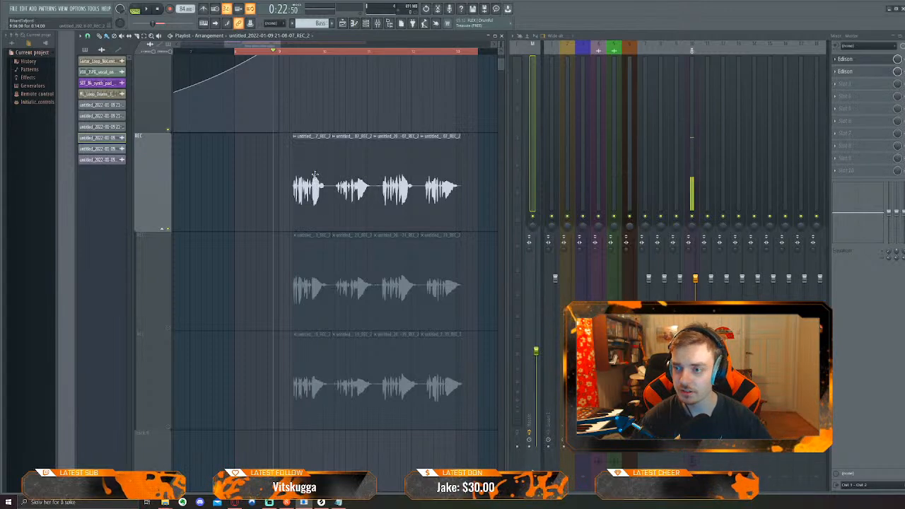
key(space)
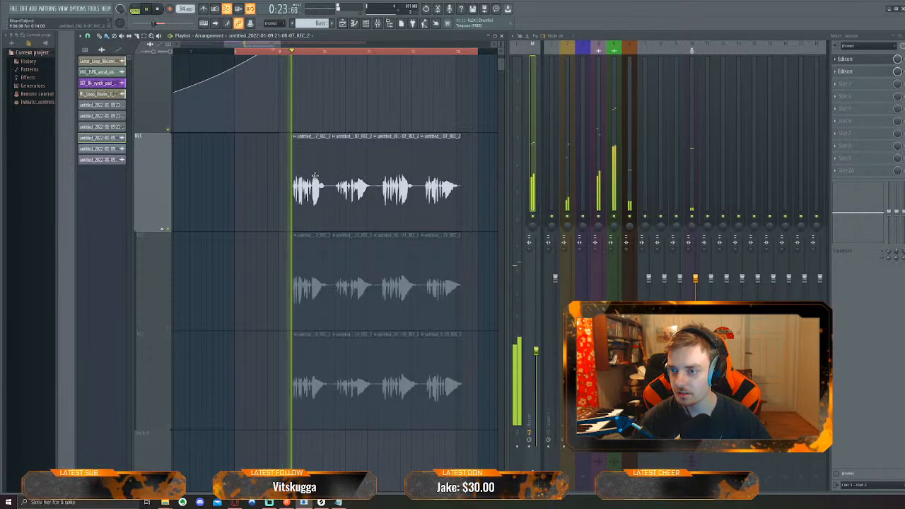
key(space)
Open the first vocal take's clip settings and route it to mixer track 11
double_click(312, 178)
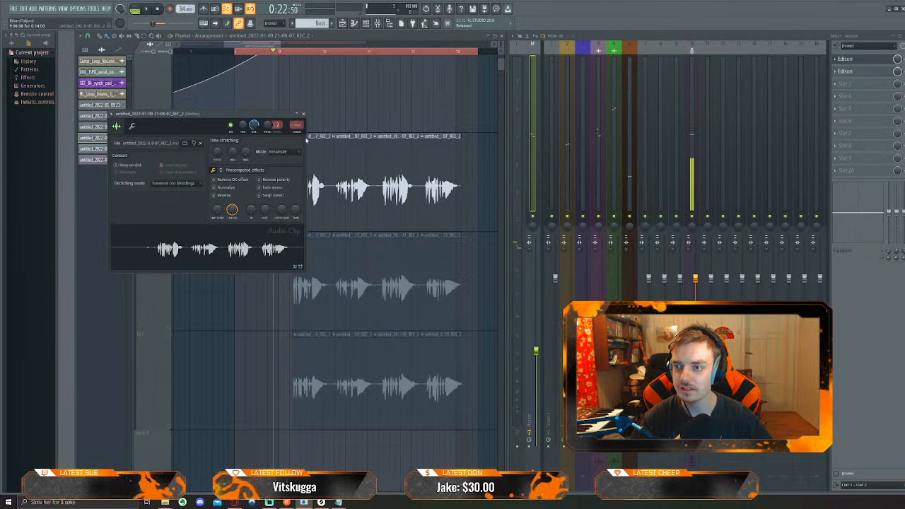
drag(297, 115, 236, 173)
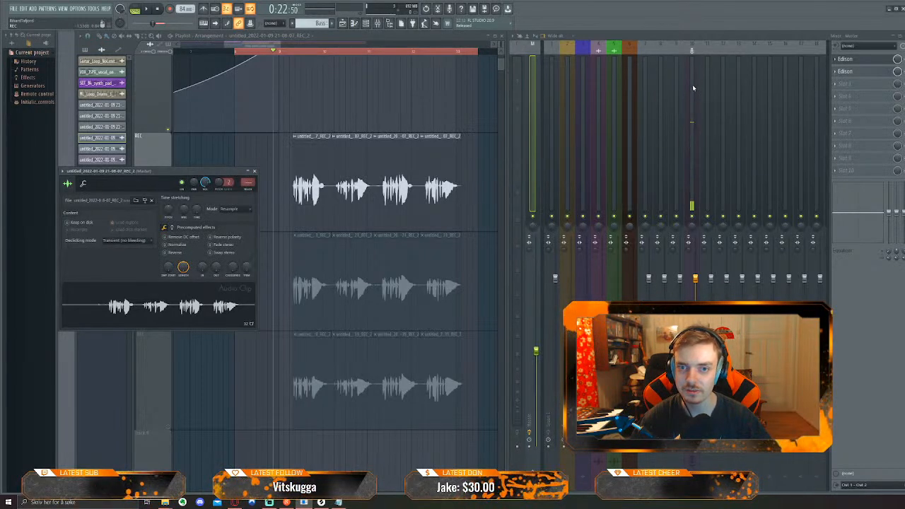
drag(247, 183, 248, 157)
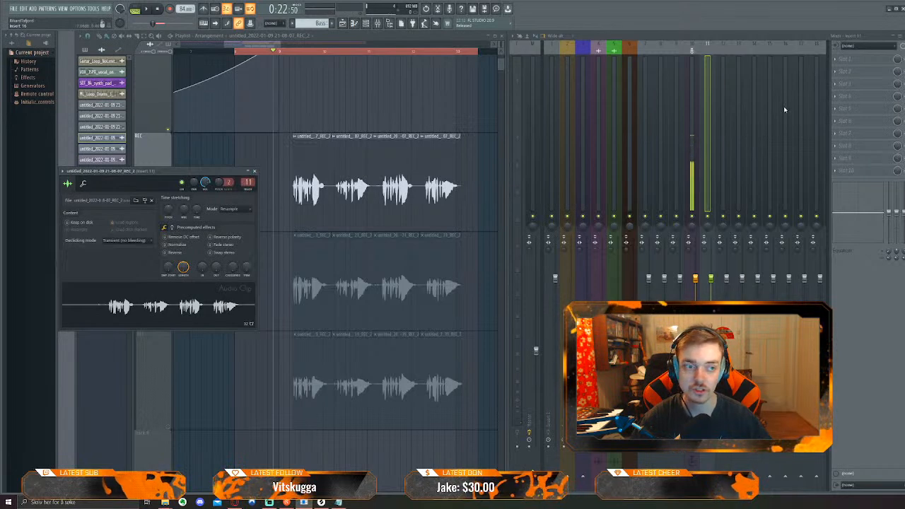
Load Fruity parametric EQ 2 in the first effect slot of mixer insert 11 and set band 1 to high pass
click(861, 60)
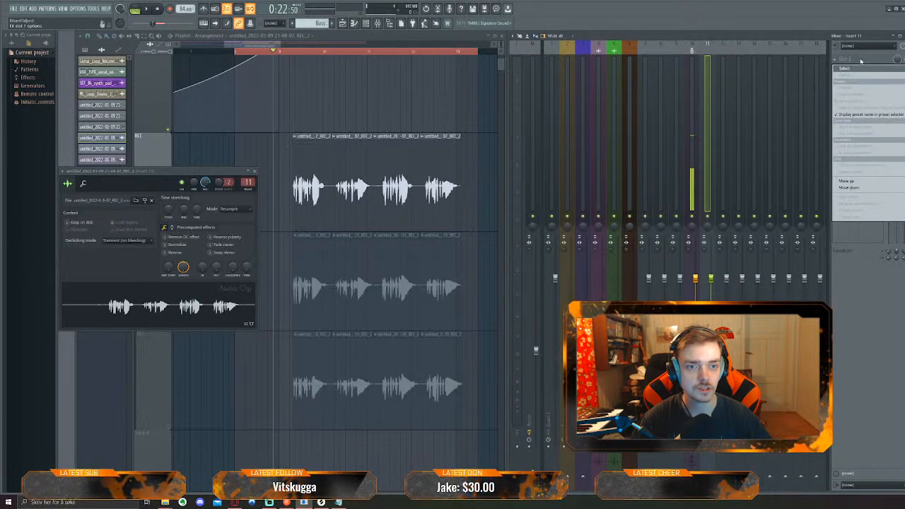
click(844, 69)
right_click(95, 128)
mouse_move(113, 154)
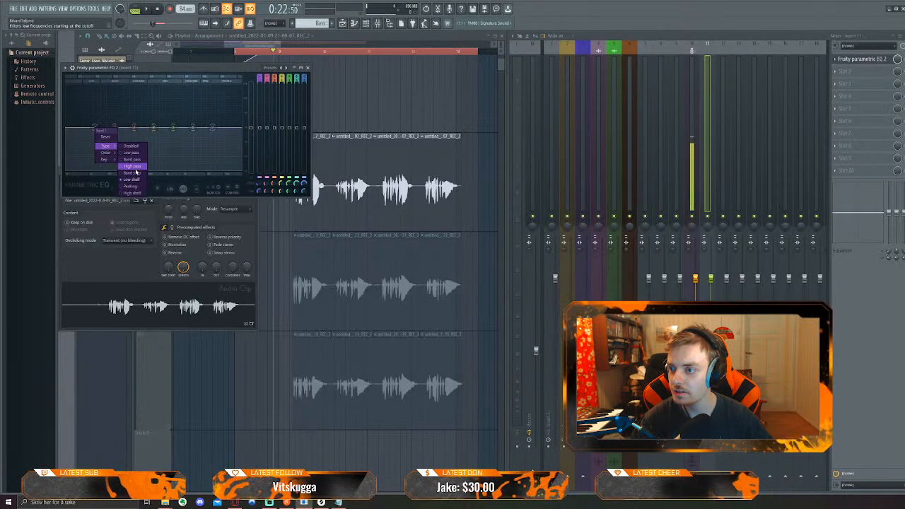
click(131, 166)
Move the EQ's high-pass cutoff down to just below the voice's lowest frequencies while auditioning the vocal
drag(102, 138, 78, 128)
key(space)
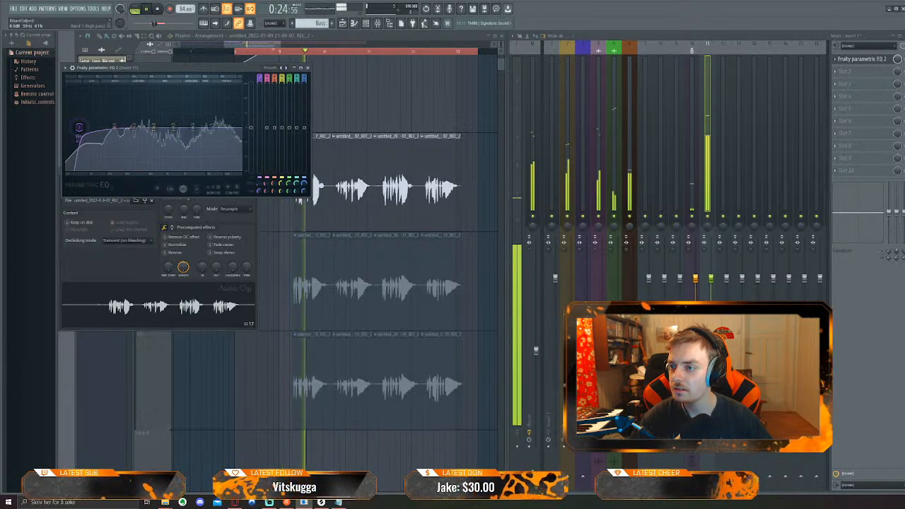
drag(78, 127, 82, 127)
key(space)
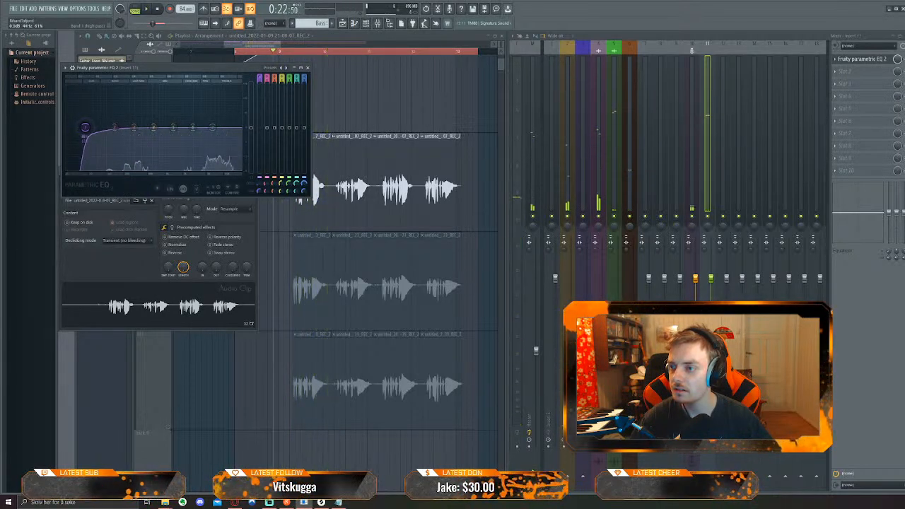
key(space)
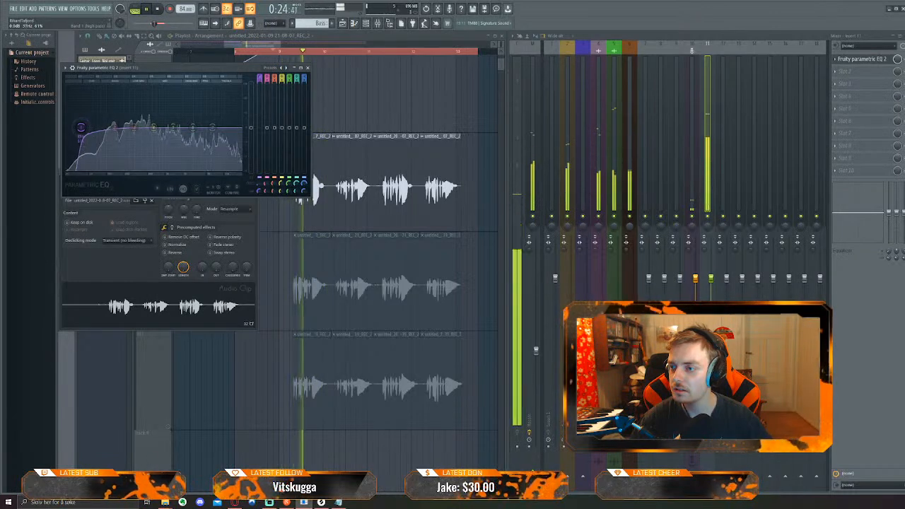
key(space)
key(space)
key(space)
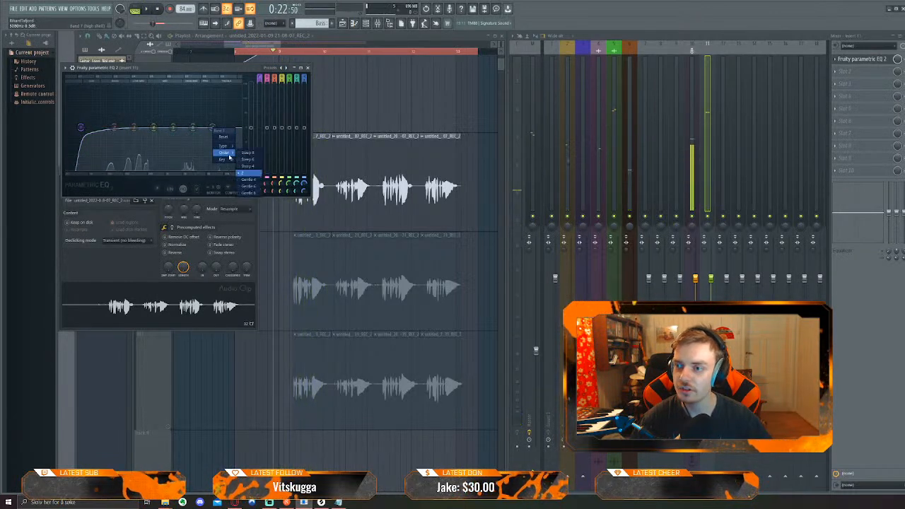
Set EQ band 7 to low pass and raise its cutoff to near the upper end of the spectrum while auditioning
right_click(219, 130)
mouse_move(226, 145)
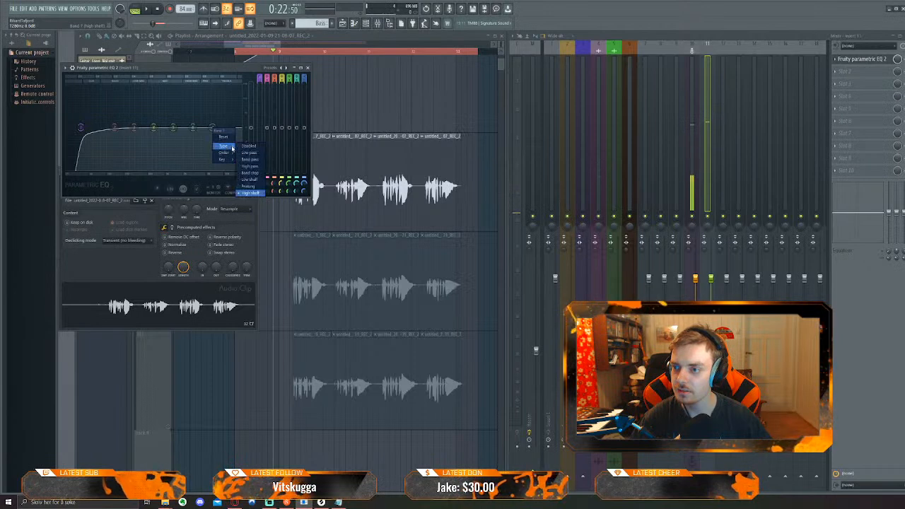
click(255, 156)
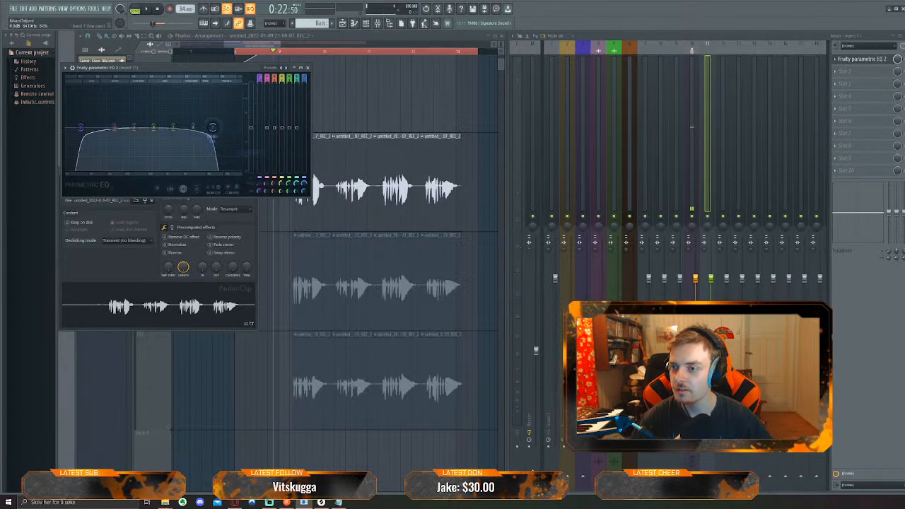
key(space)
drag(213, 130, 231, 129)
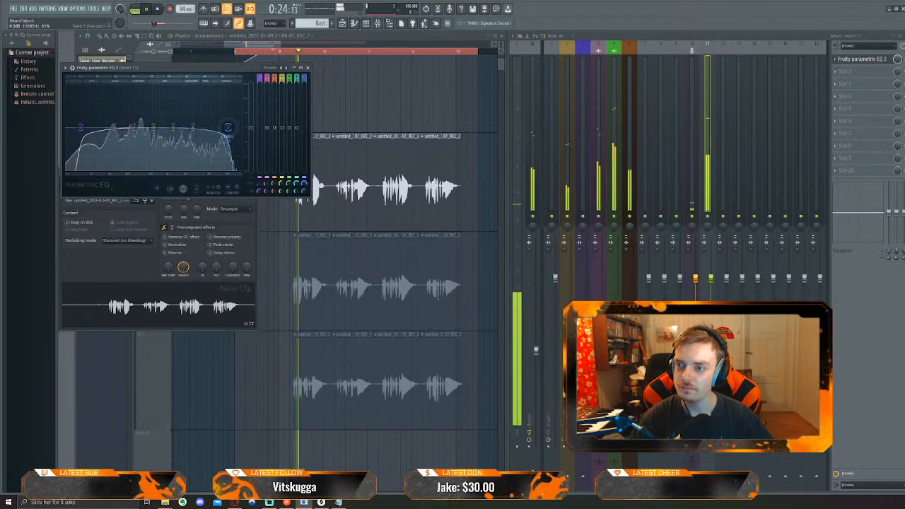
key(space)
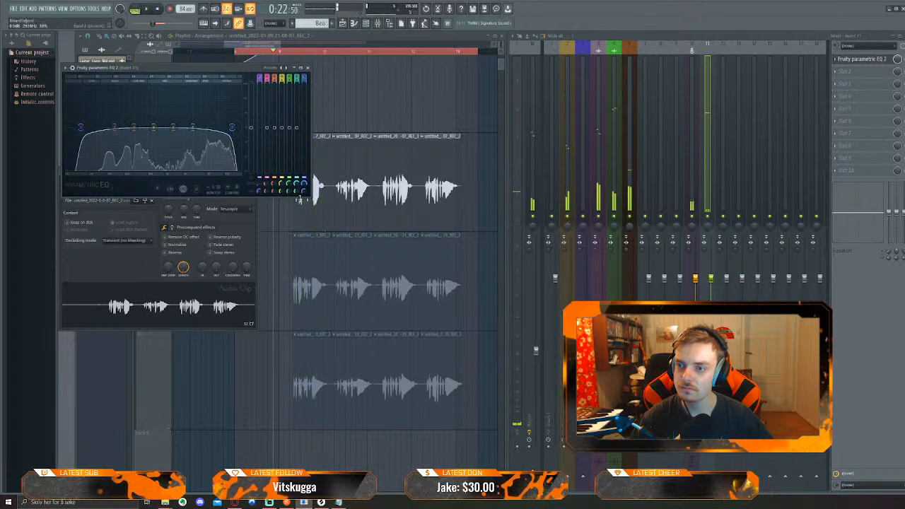
click(317, 262)
double_click(324, 265)
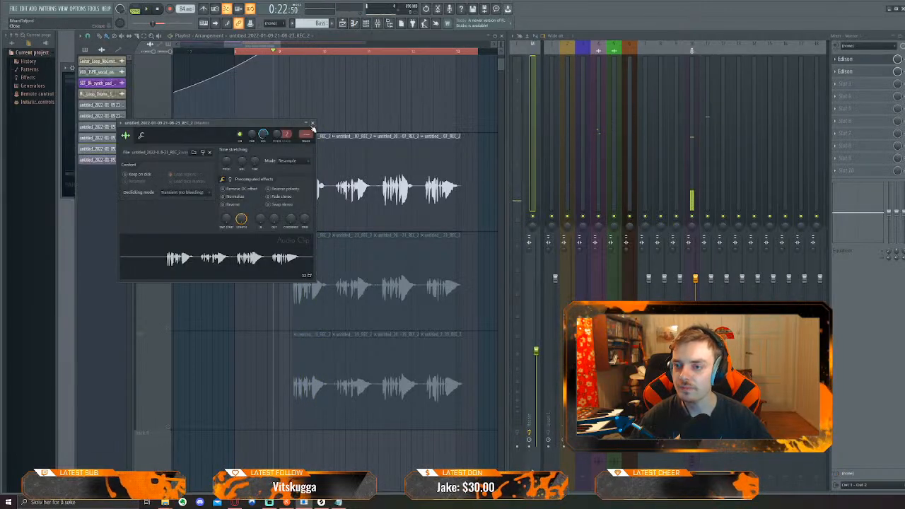
click(313, 123)
Load Fruity Compressor in the second effect slot of the first vocal take's mixer insert and start playback
double_click(356, 168)
click(869, 72)
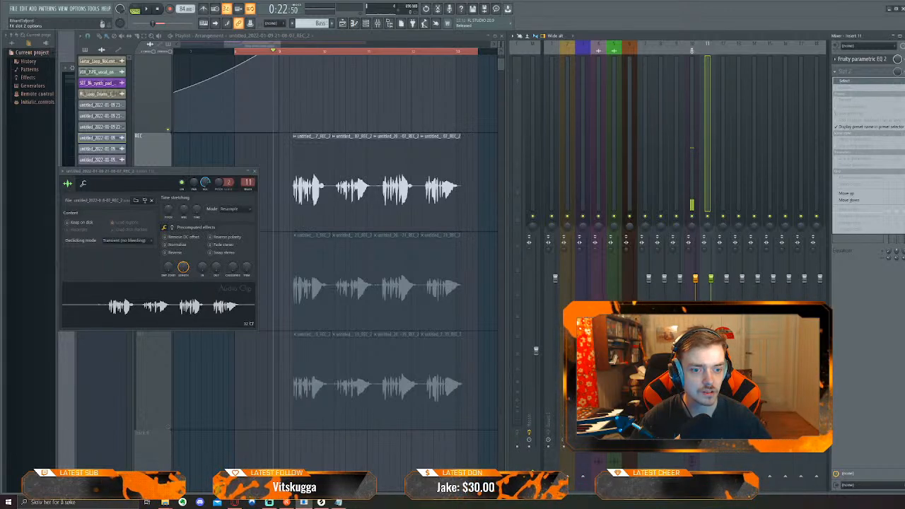
click(845, 81)
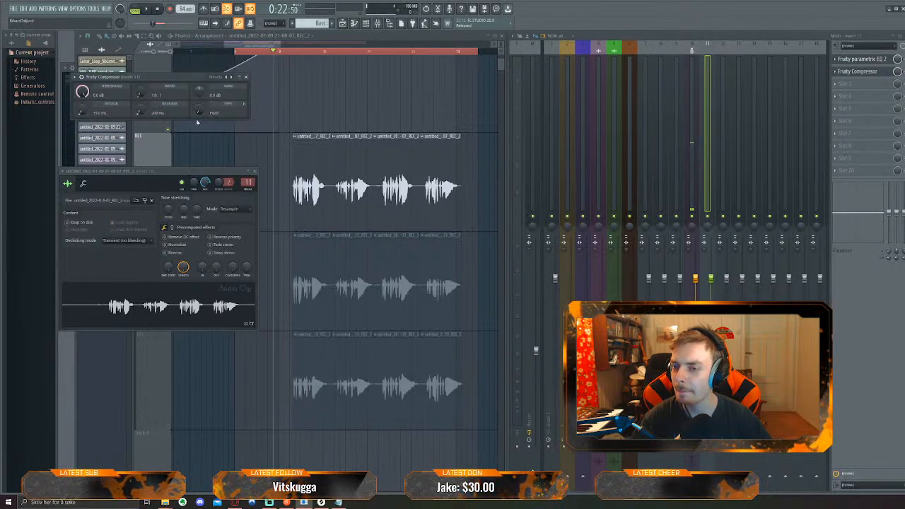
click(282, 63)
key(space)
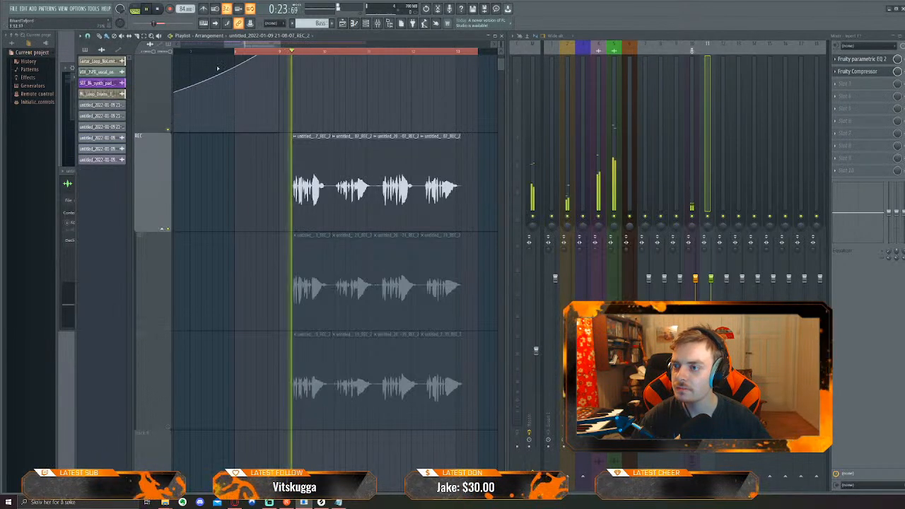
Set the compressor's ratio to about 5.5:1, lower its threshold to about -12 dB and shorten its attack while auditioning
click(865, 74)
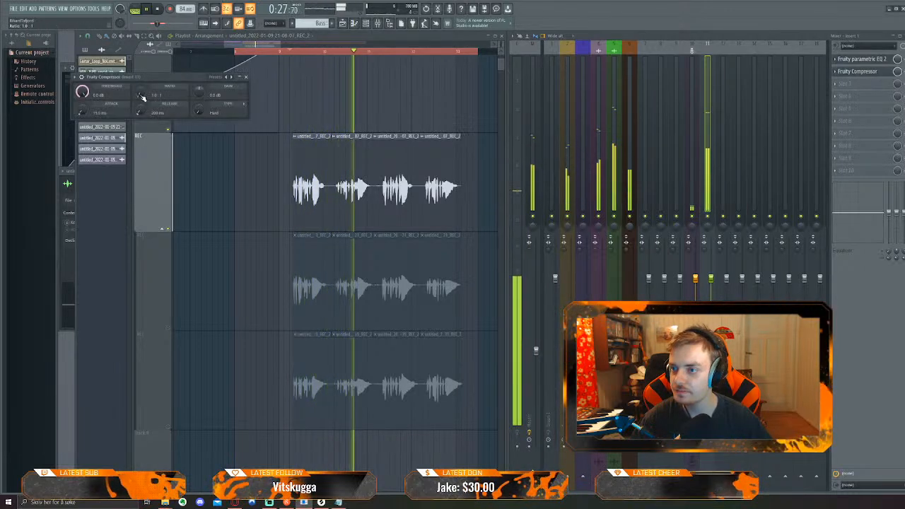
drag(140, 92, 140, 75)
drag(82, 92, 83, 116)
key(space)
key(space)
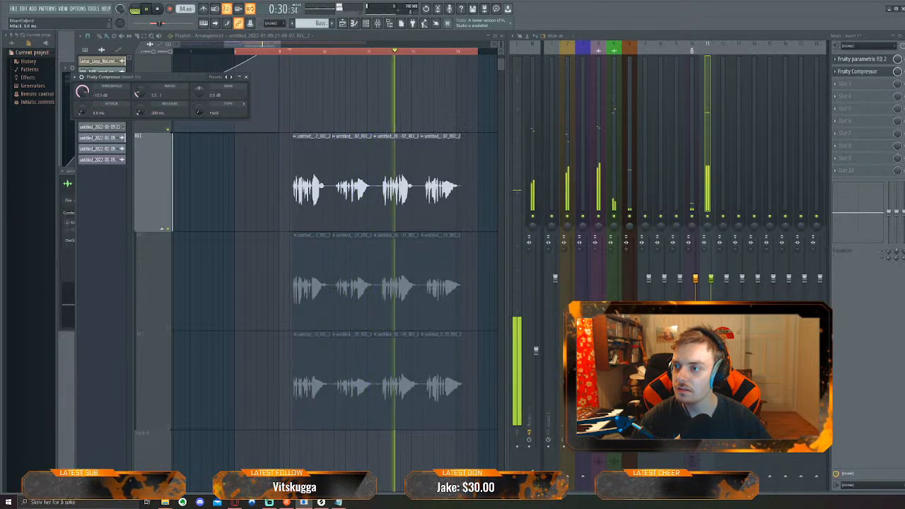
Raise the compressor's ratio to about 6.4:1 and its gain to about 3.4 dB, then stop playback and close it
drag(140, 94, 139, 91)
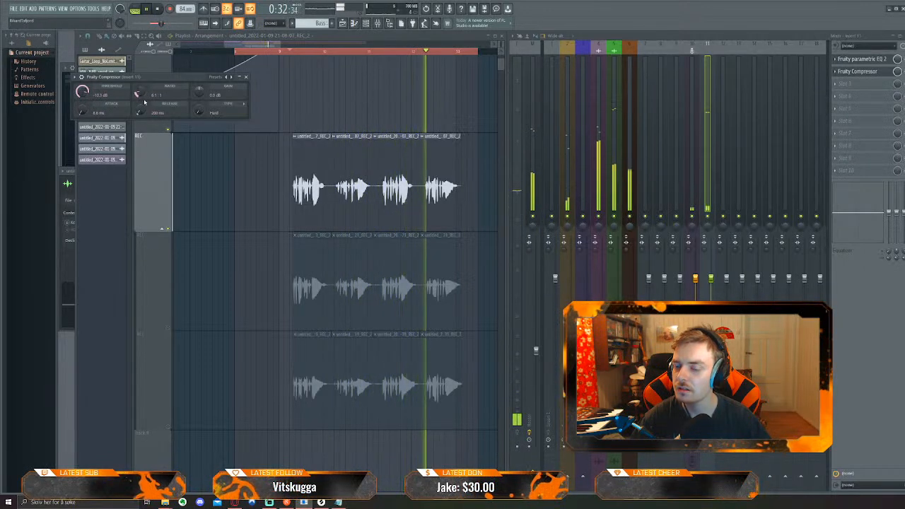
drag(199, 92, 200, 89)
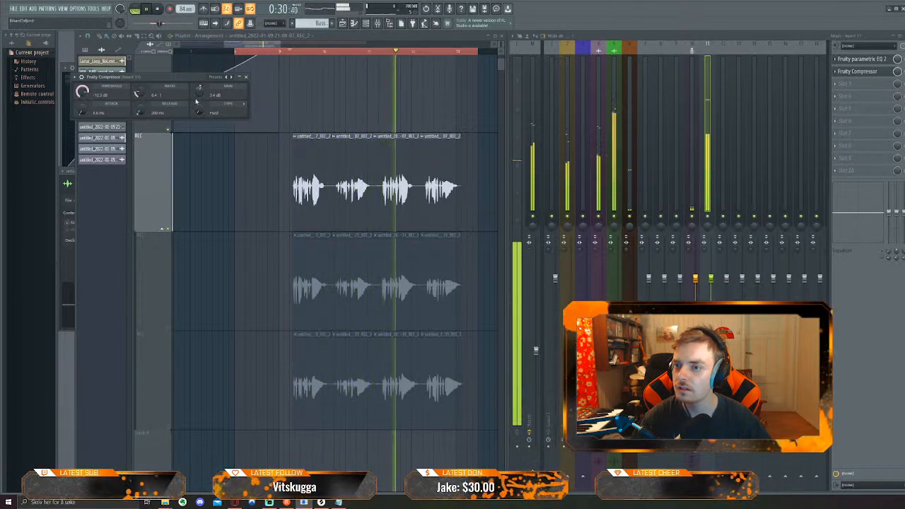
click(228, 77)
click(220, 76)
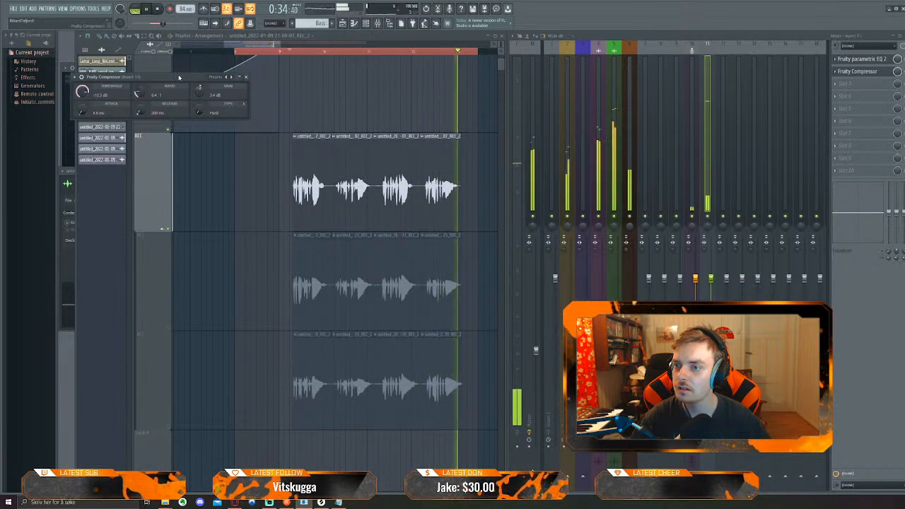
key(space)
click(247, 77)
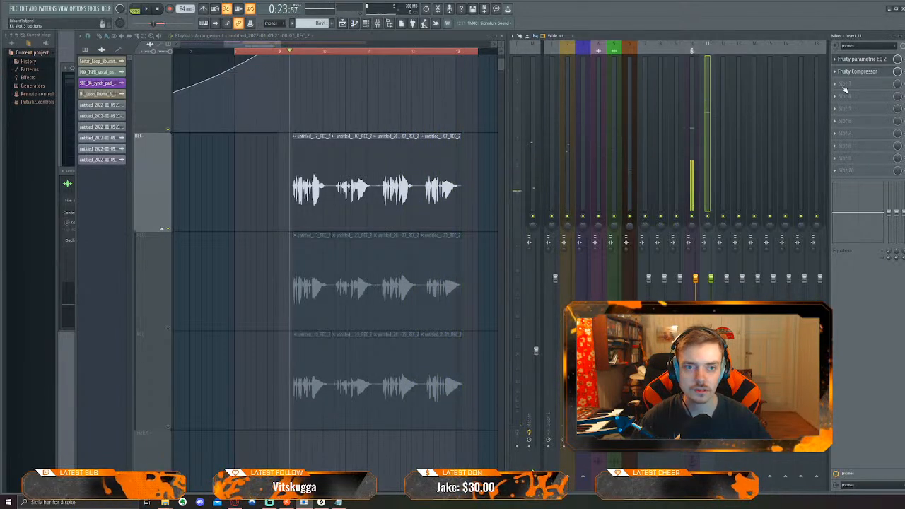
Load the SPITFISH de-esser in the third effect slot of insert 11
click(860, 86)
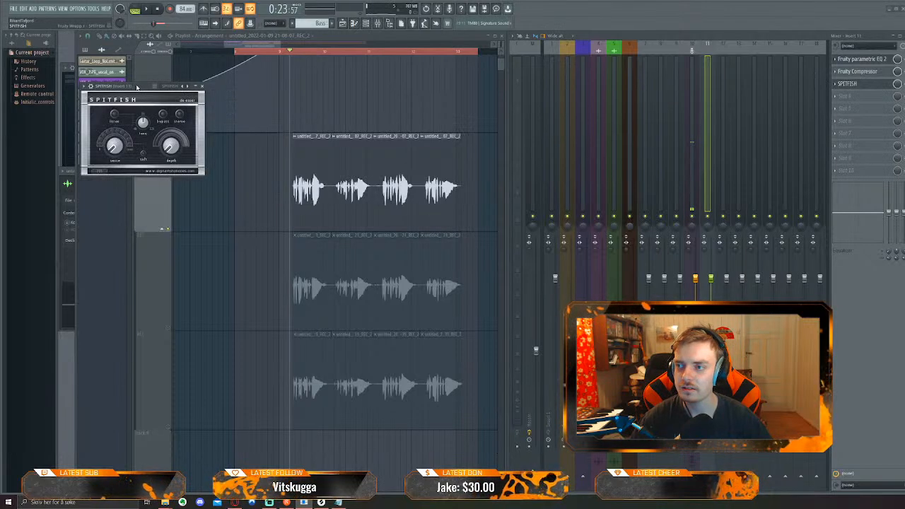
drag(136, 87, 168, 110)
click(234, 112)
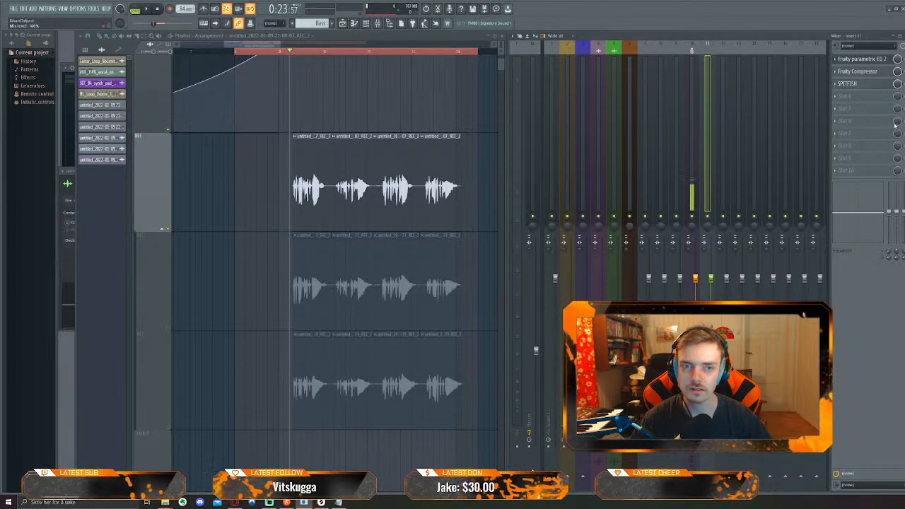
Replace the SPITFISH de-esser in the third effect slot of insert 11 with Maximus
click(846, 85)
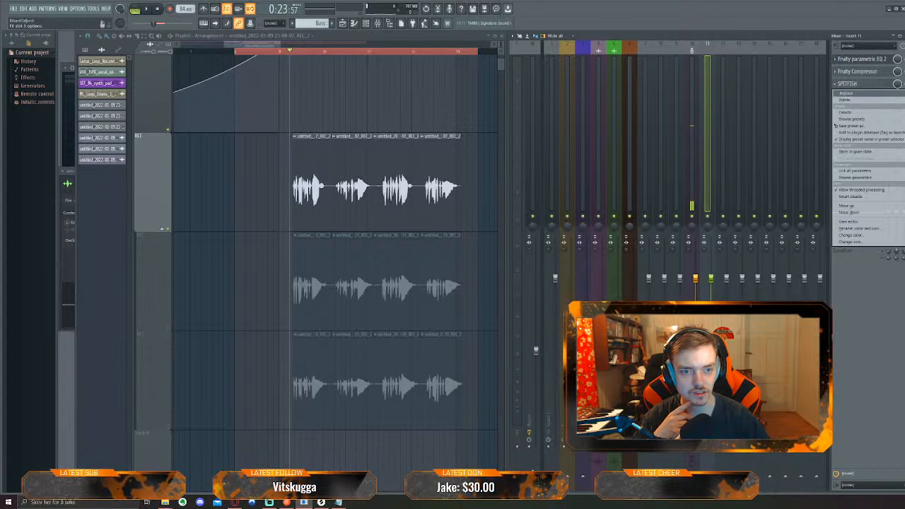
click(846, 94)
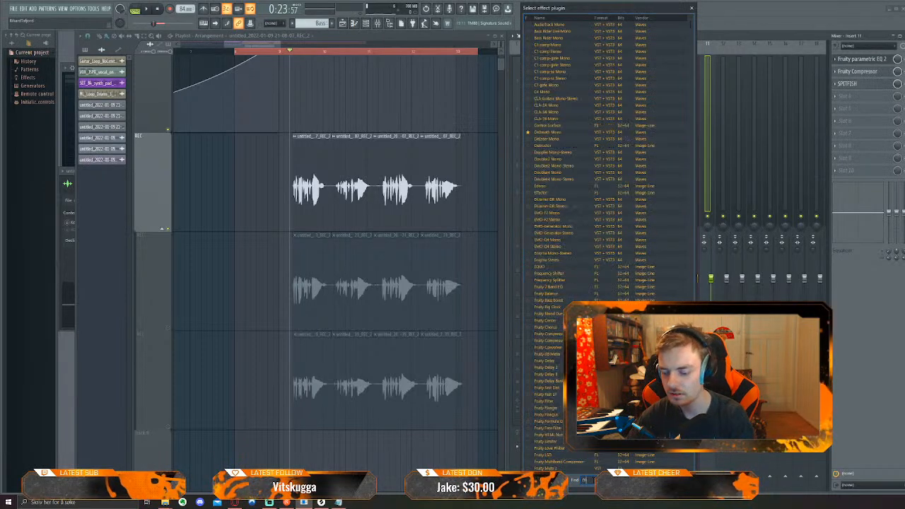
text(maxi)
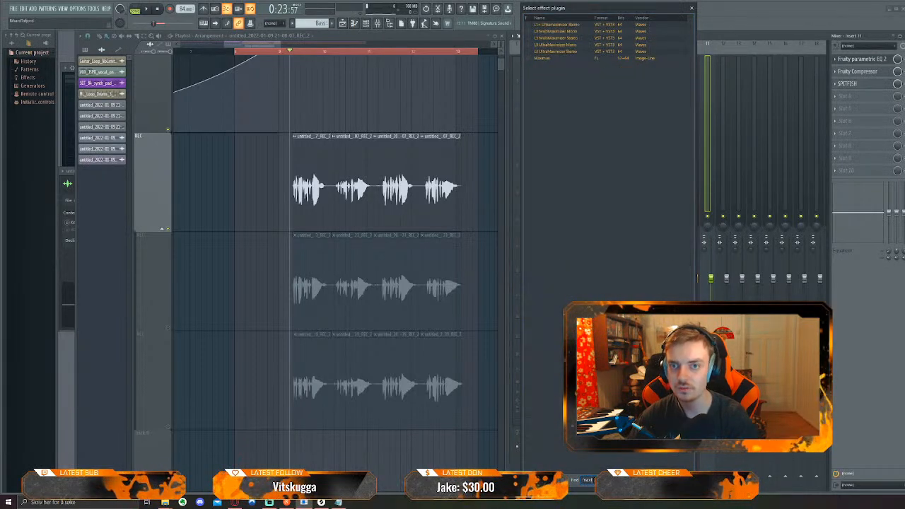
double_click(546, 60)
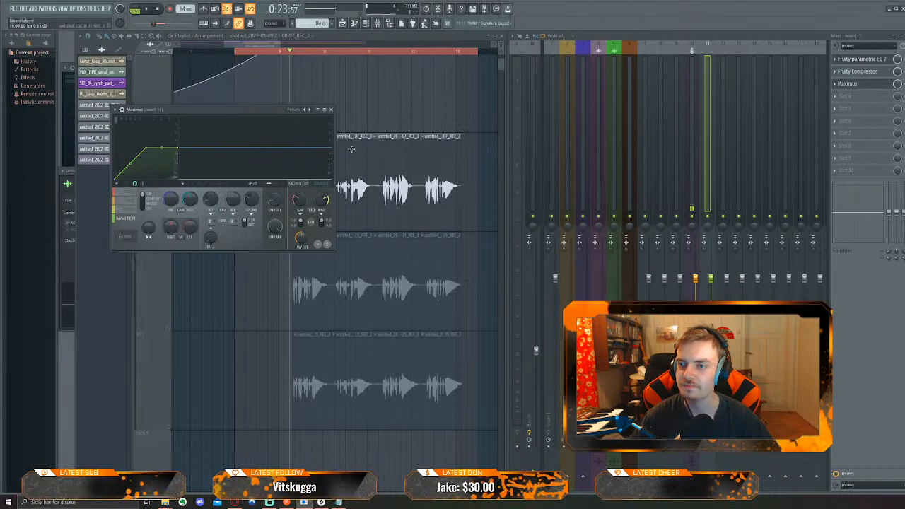
Load the De-esser narrow band preset in Maximus and audition it on the first vocal take before closing the plugin
click(309, 111)
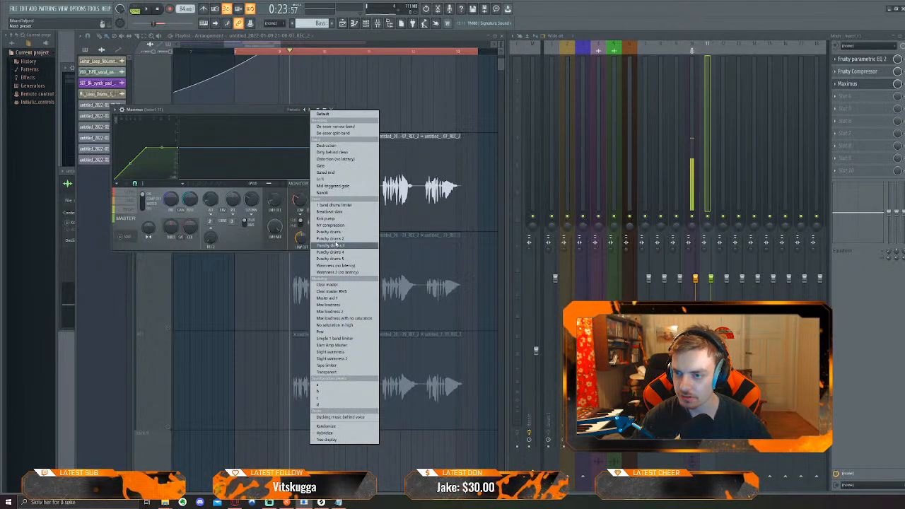
click(348, 128)
key(space)
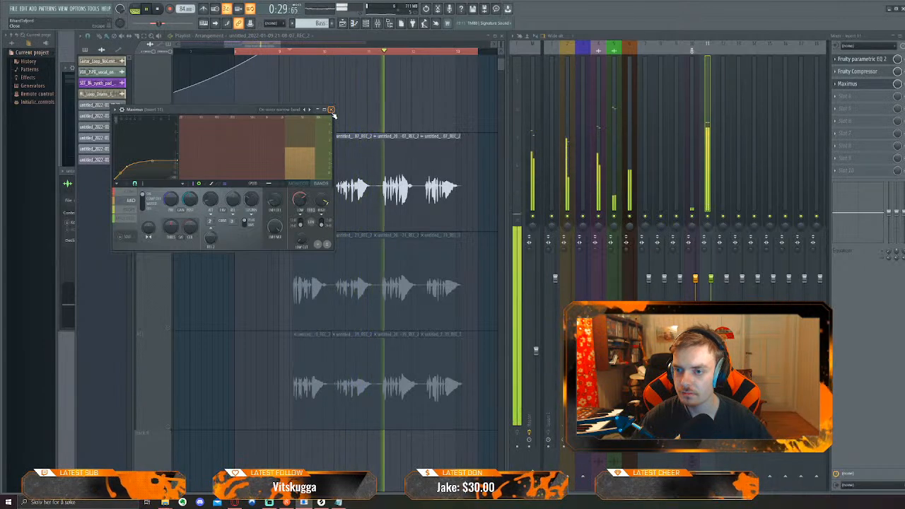
click(130, 209)
drag(171, 199, 171, 206)
click(131, 200)
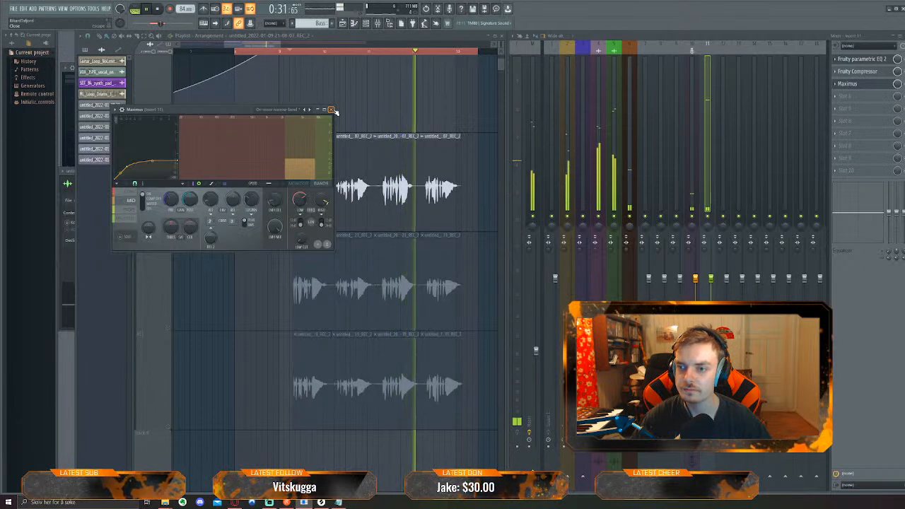
click(332, 110)
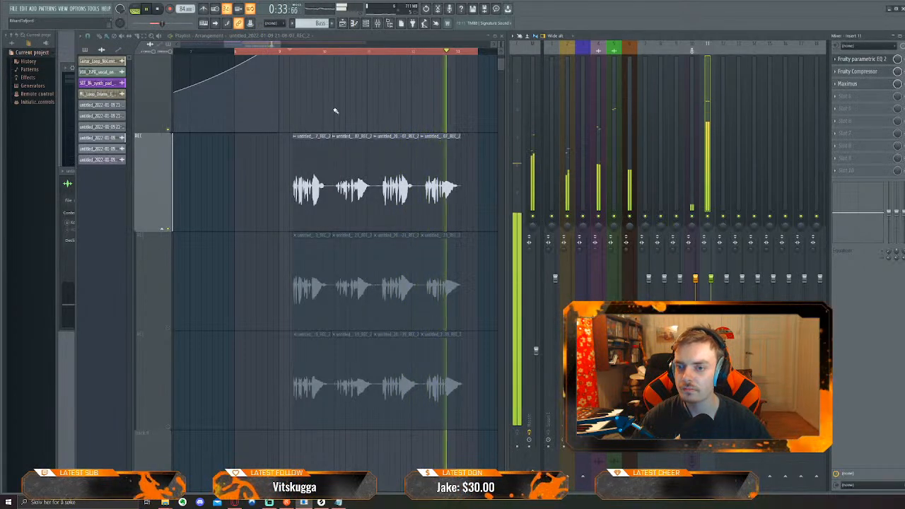
key(space)
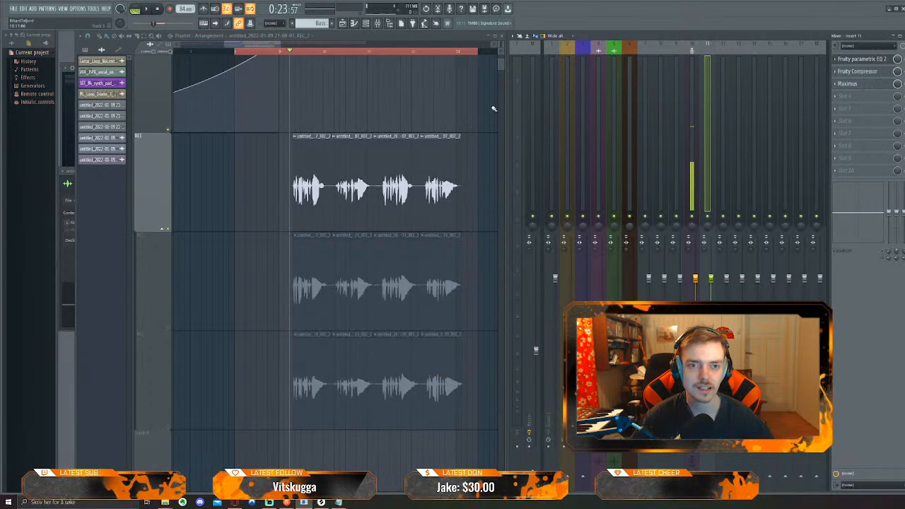
Add Graillon 2 in the fourth effect slot with the Correct A# major preset and raise its output gain to about 4 dB
click(842, 97)
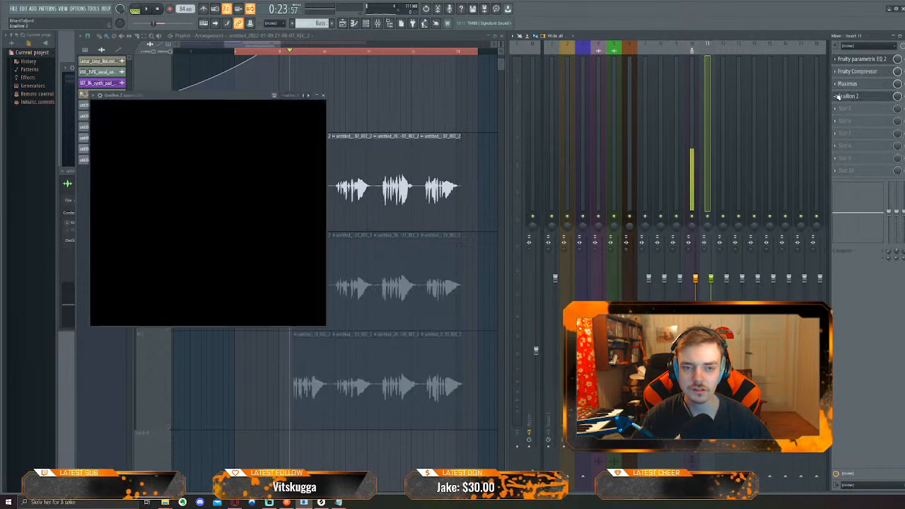
right_click(308, 95)
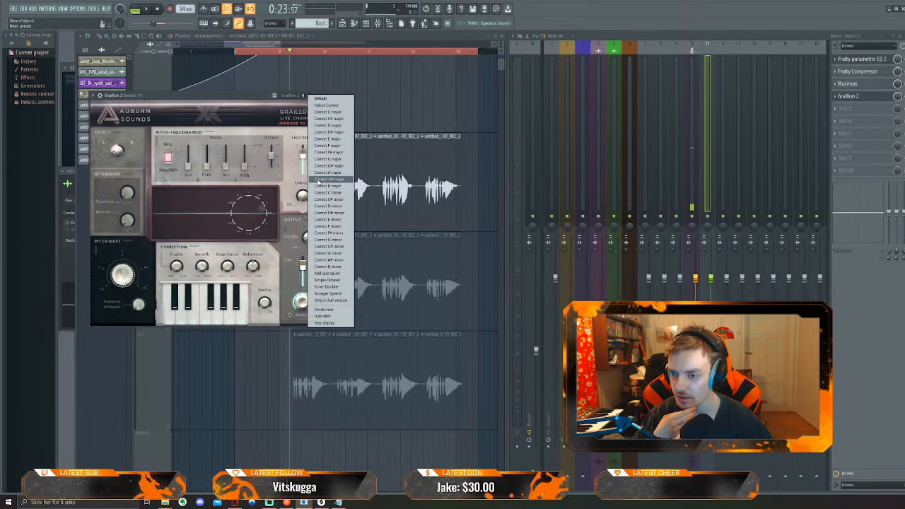
click(330, 179)
key(space)
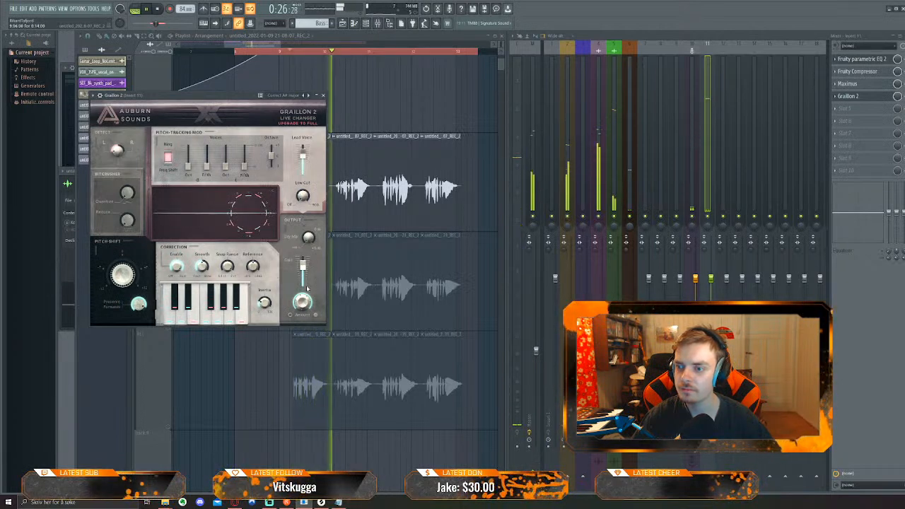
drag(304, 259, 304, 263)
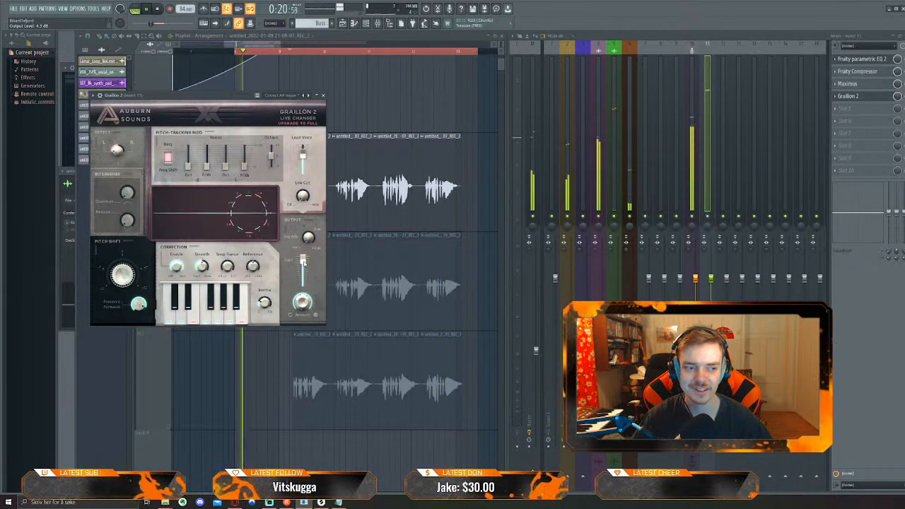
click(324, 96)
Route the second and third vocal takes' audio clips to mixer insert 11
click(170, 327)
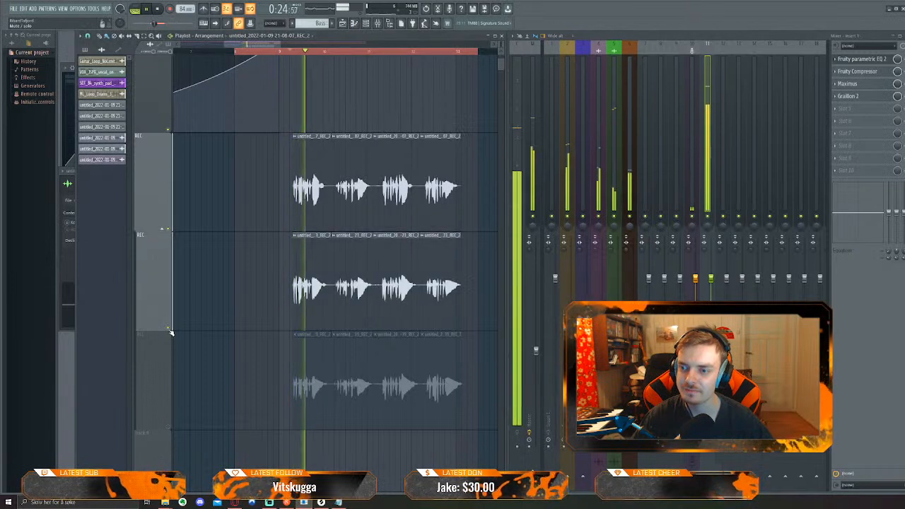
double_click(316, 286)
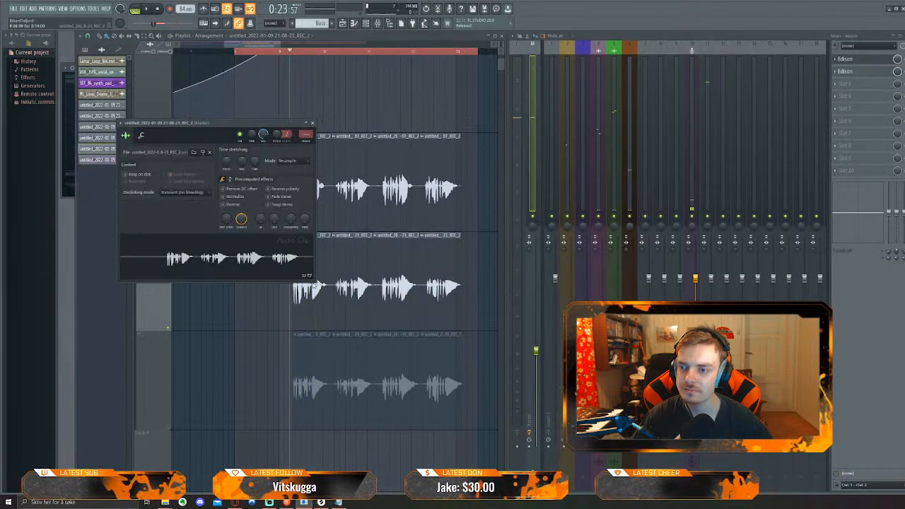
scroll(305, 135, up, 12)
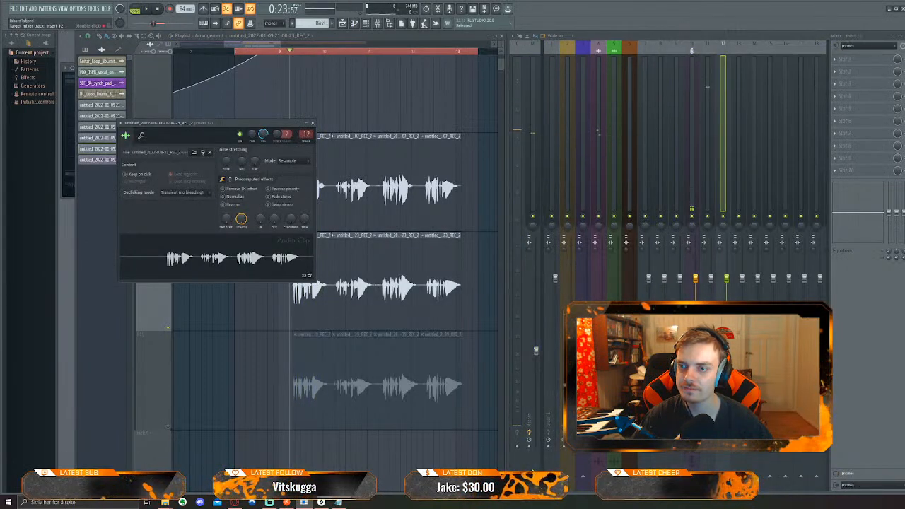
click(312, 123)
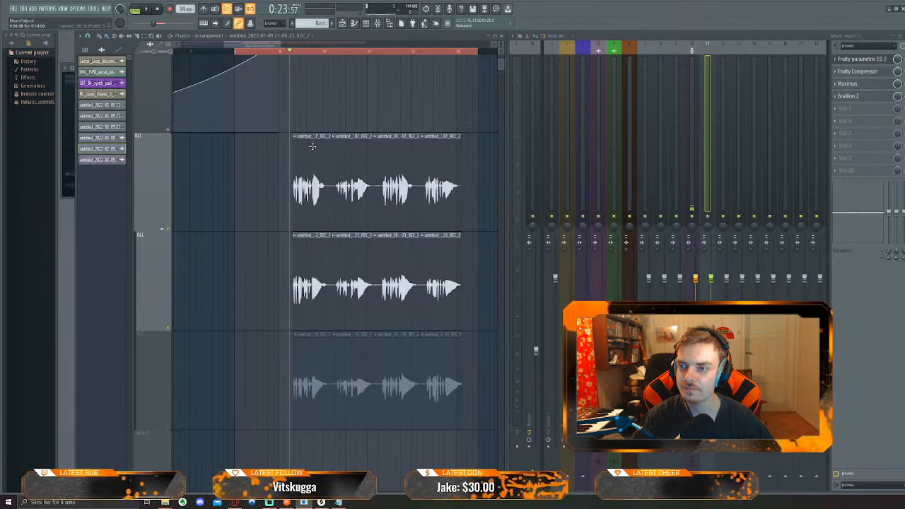
double_click(302, 167)
scroll(316, 143, up, 11)
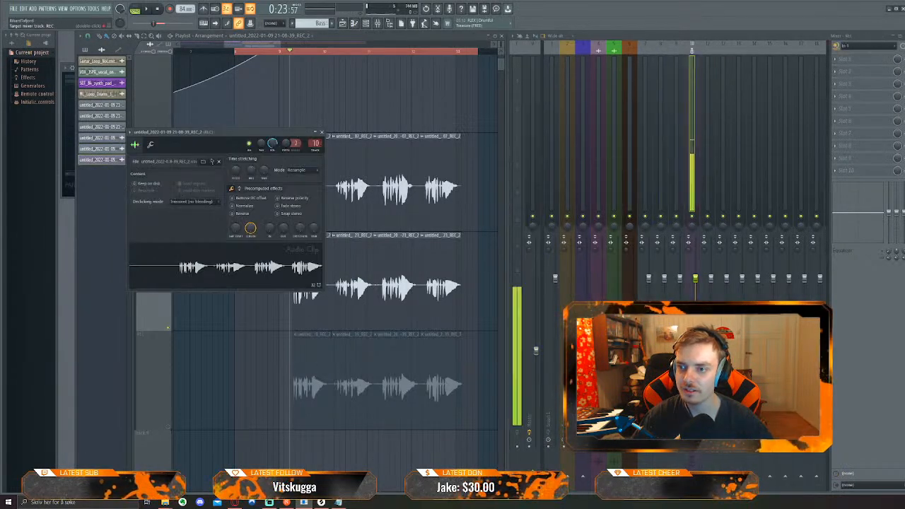
click(321, 133)
Mute the second take's track, audition the first take alone and mute its second and fourth phrases
key(space)
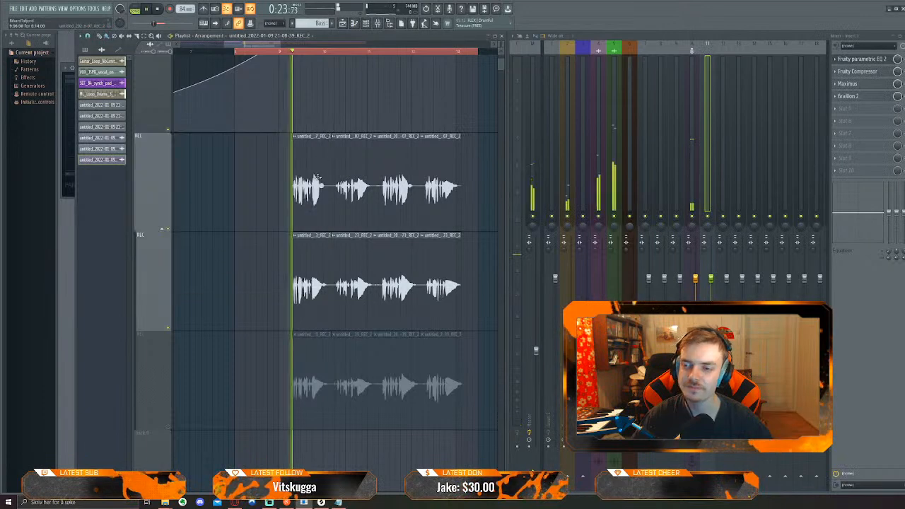
click(168, 327)
key(space)
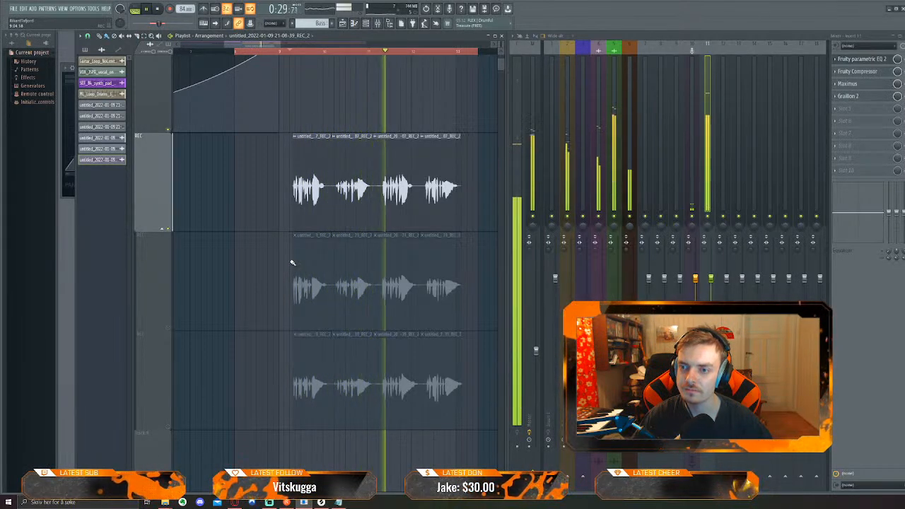
key(t)
click(358, 196)
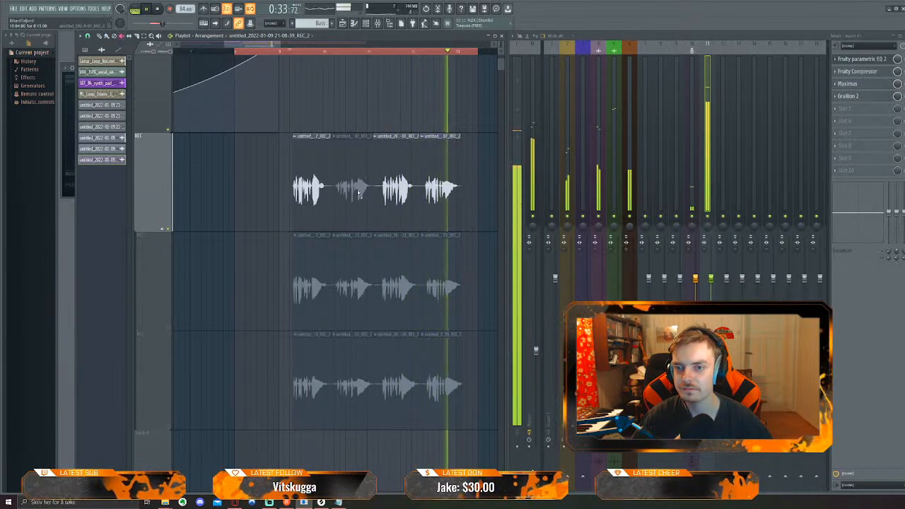
click(433, 202)
key(space)
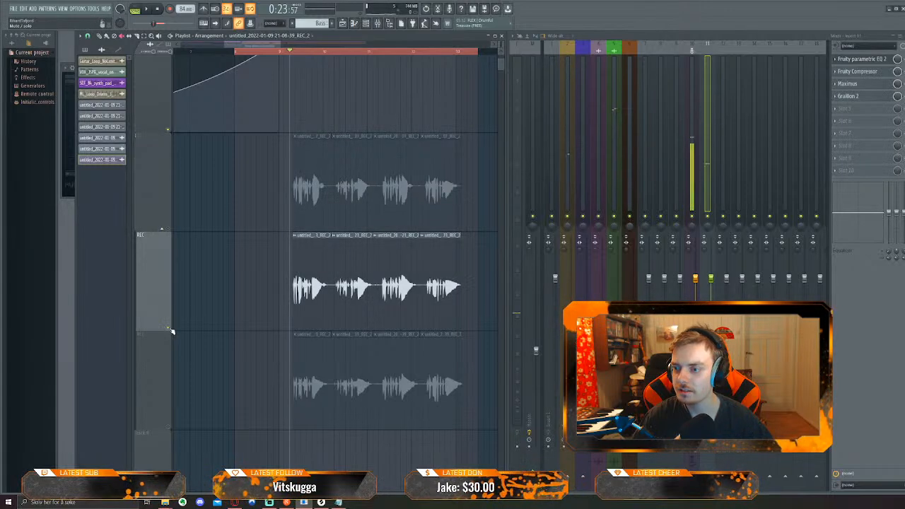
Audition the other two takes, muting everything except the second take's first phrase and the third take's fourth phrase
key(space)
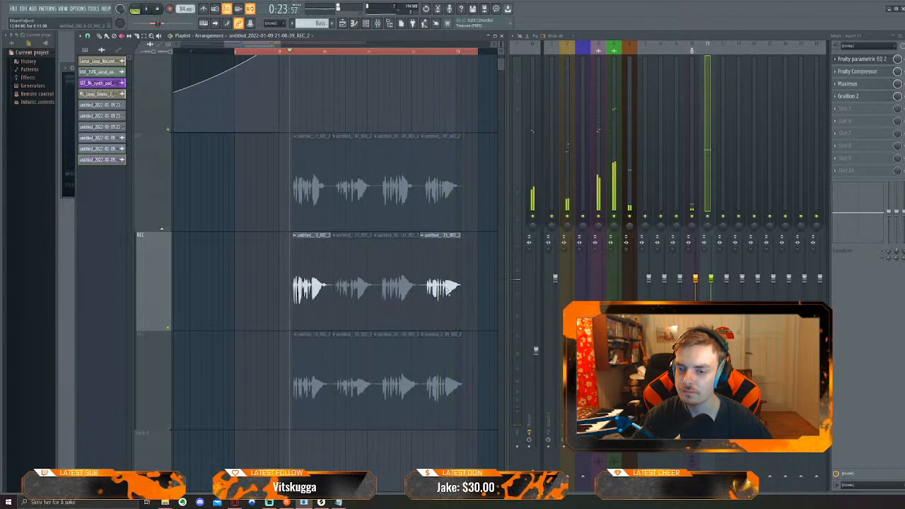
key(space)
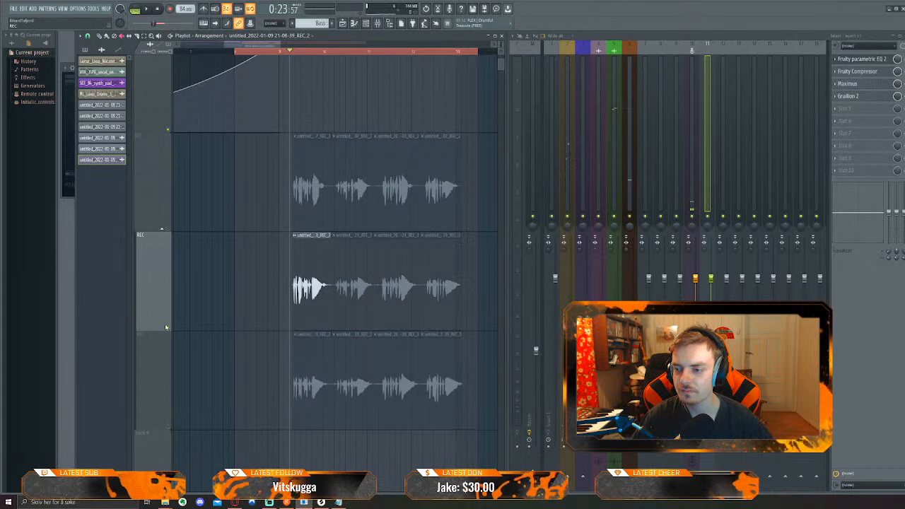
key(space)
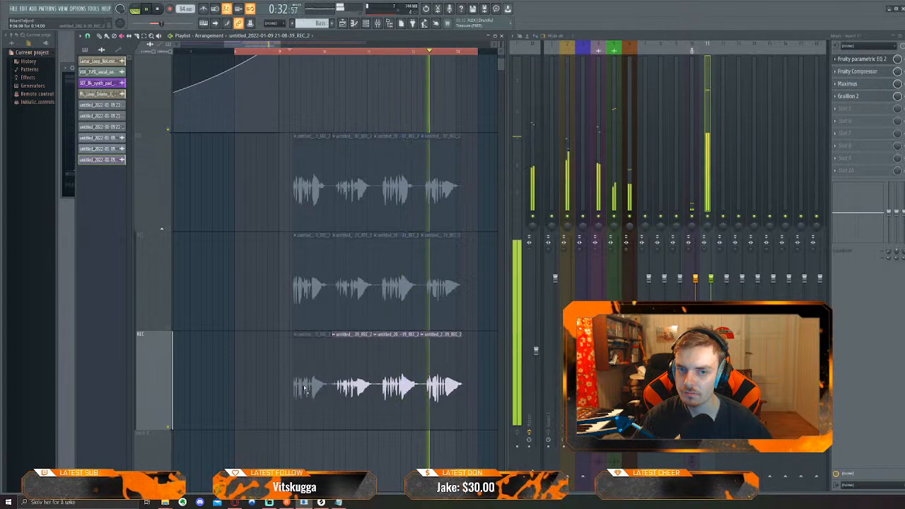
key(space)
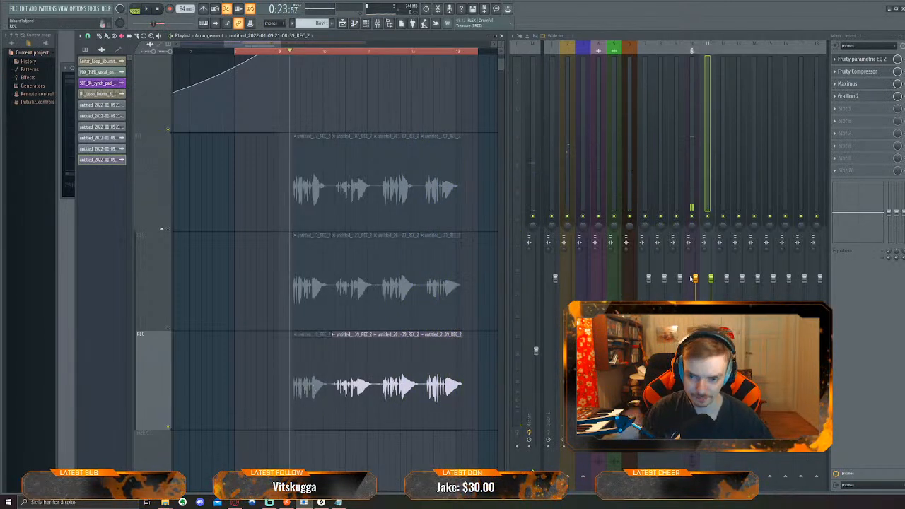
click(397, 388)
click(361, 391)
Unmute the first and second take tracks so all three vocal tracks are active and expanded
click(169, 329)
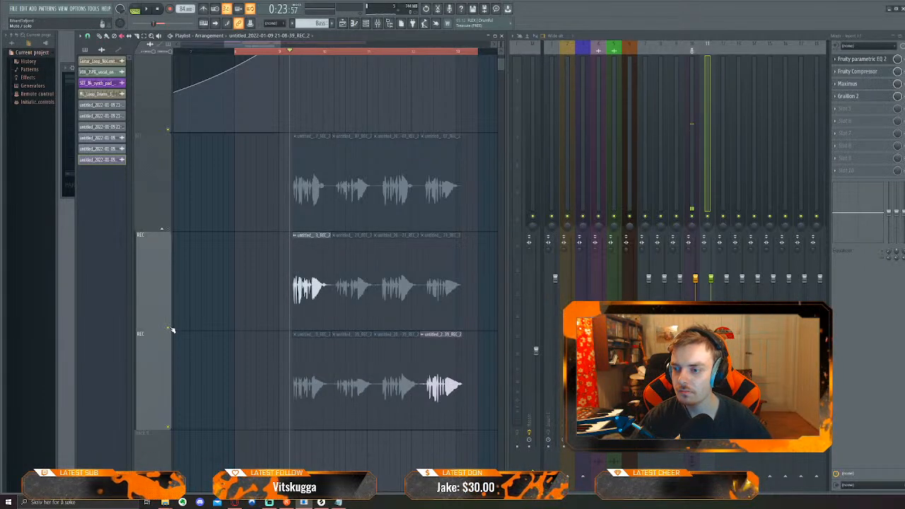
click(162, 229)
click(168, 230)
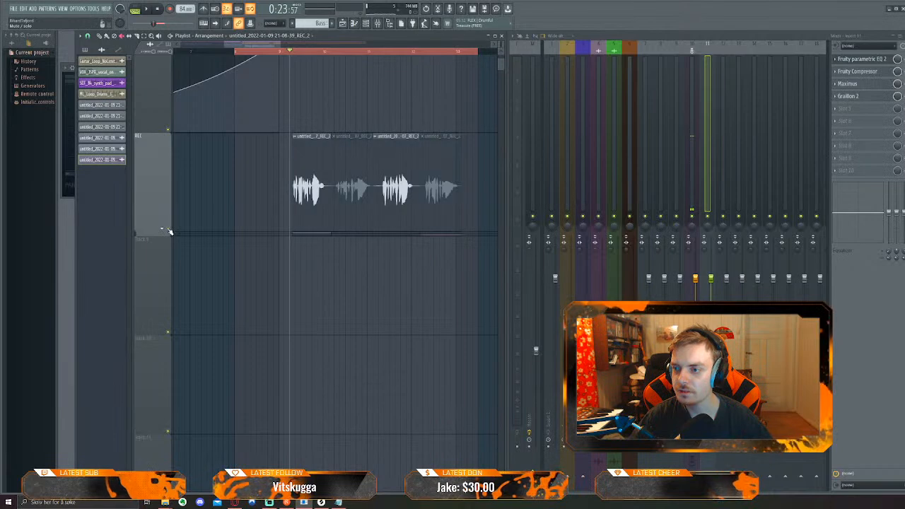
click(163, 231)
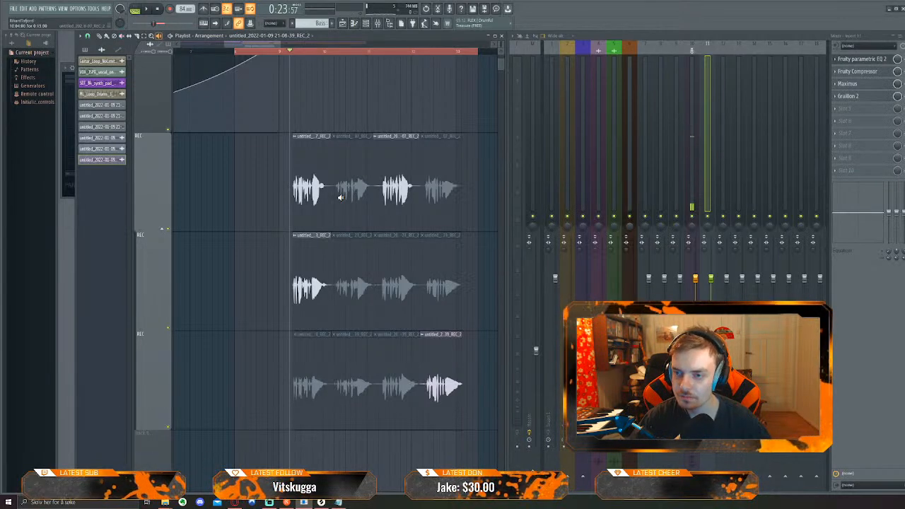
Solo-audition the second phrase of each of the three takes and unmute the second take's version
click(340, 198)
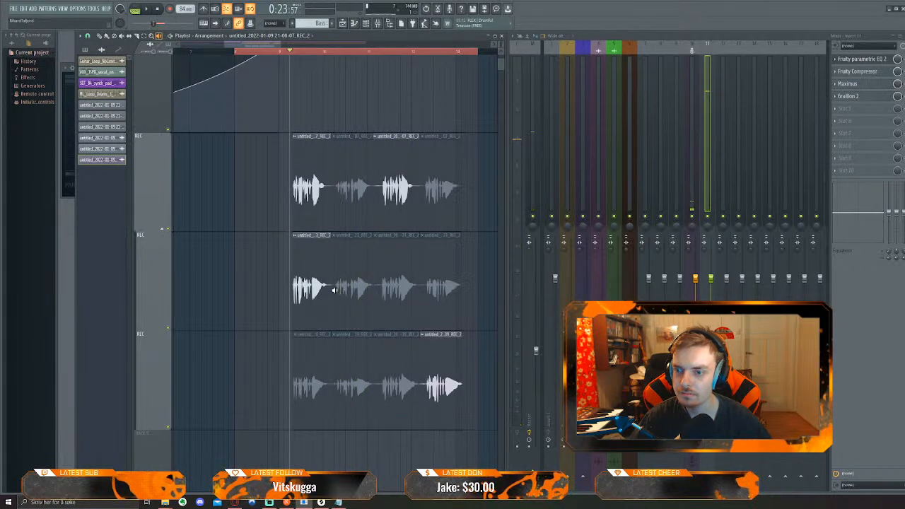
click(333, 290)
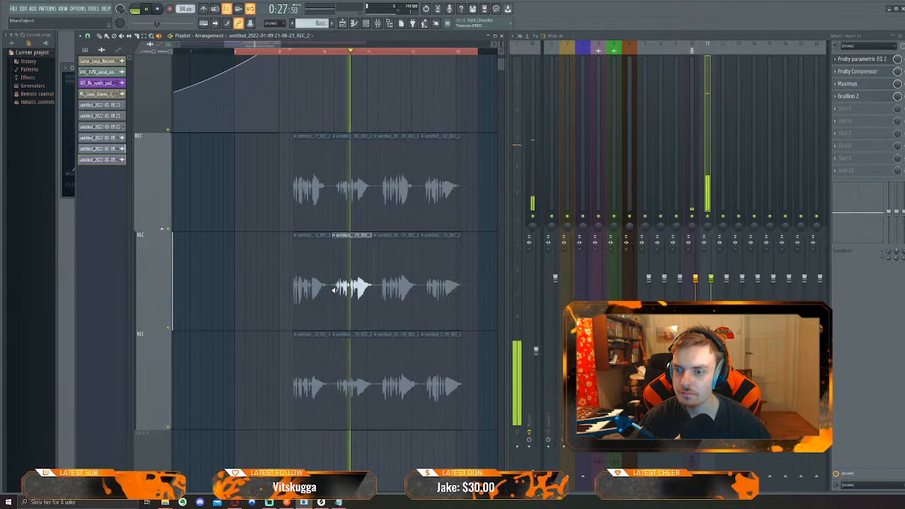
click(333, 385)
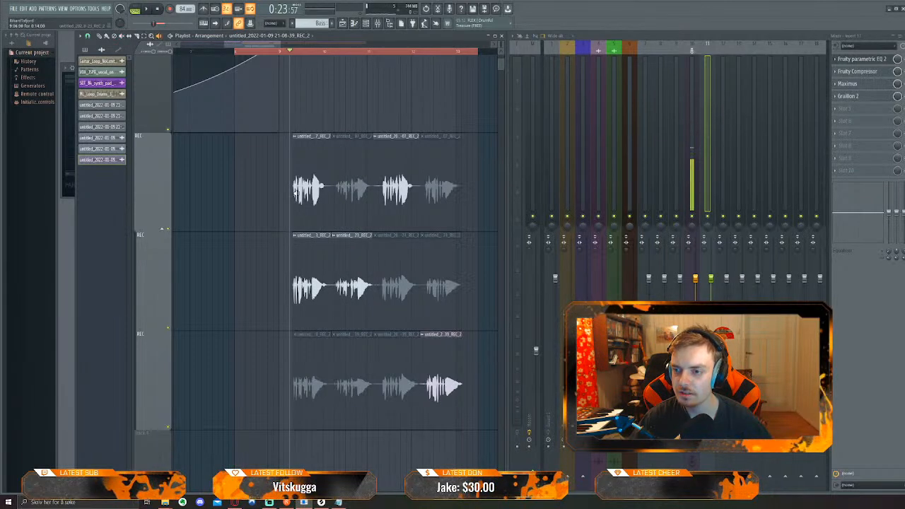
Compare the first phrase of the first and second takes, and mute the first take's version
click(296, 193)
click(293, 191)
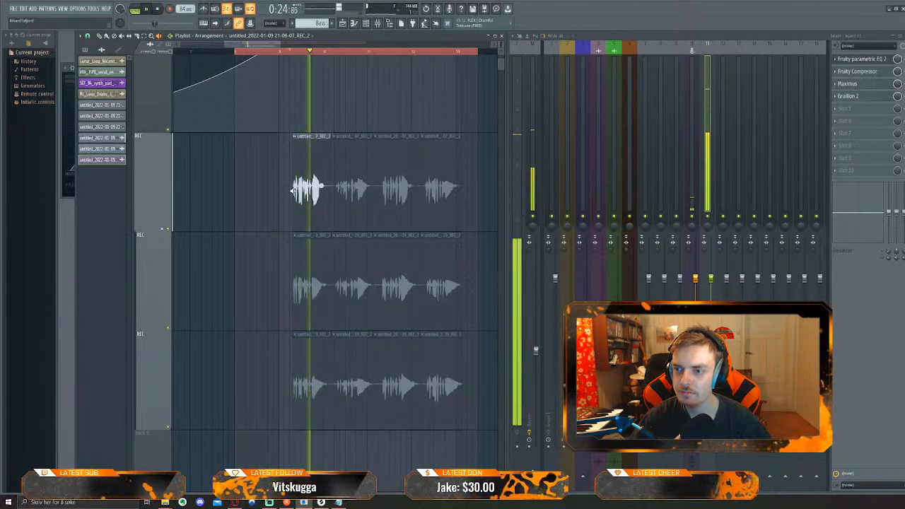
click(292, 191)
click(293, 291)
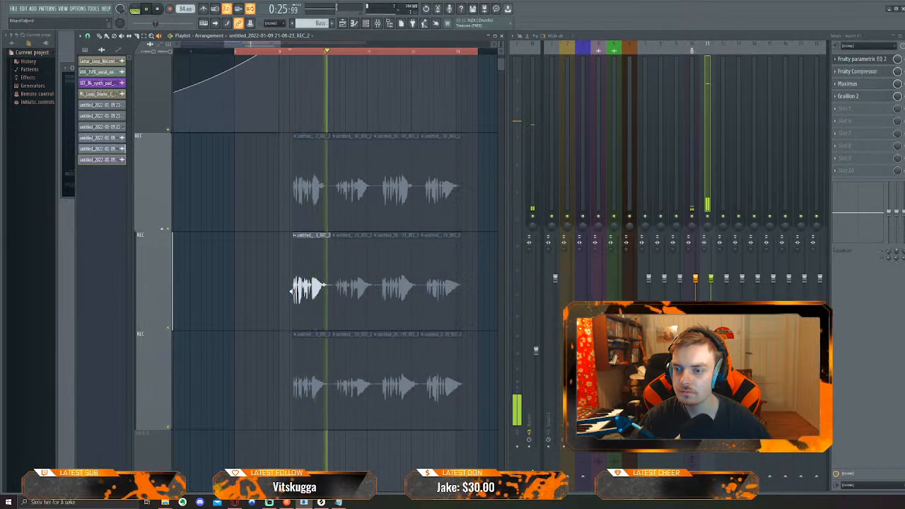
click(314, 186)
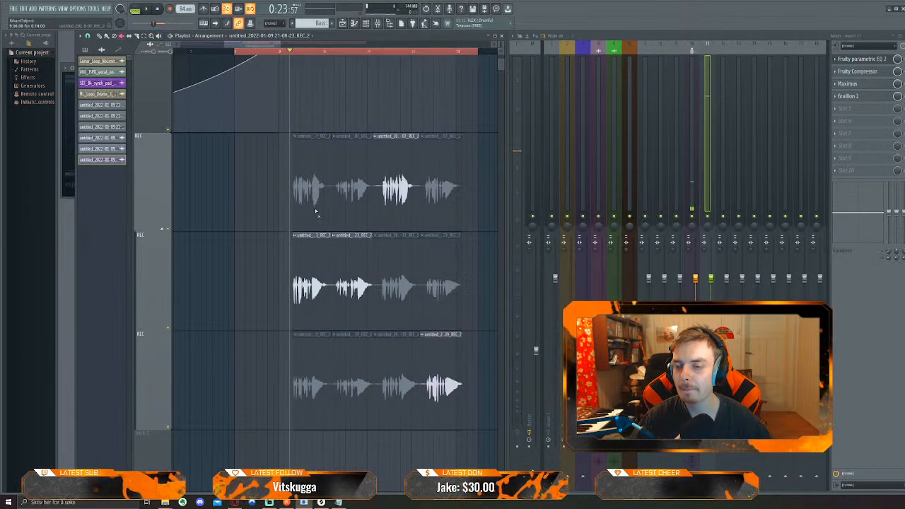
Play back the comped vocals, add Fruity Limiter after Graillon 2 on the vocal mixer track, and lower the limiter's ceiling
key(space)
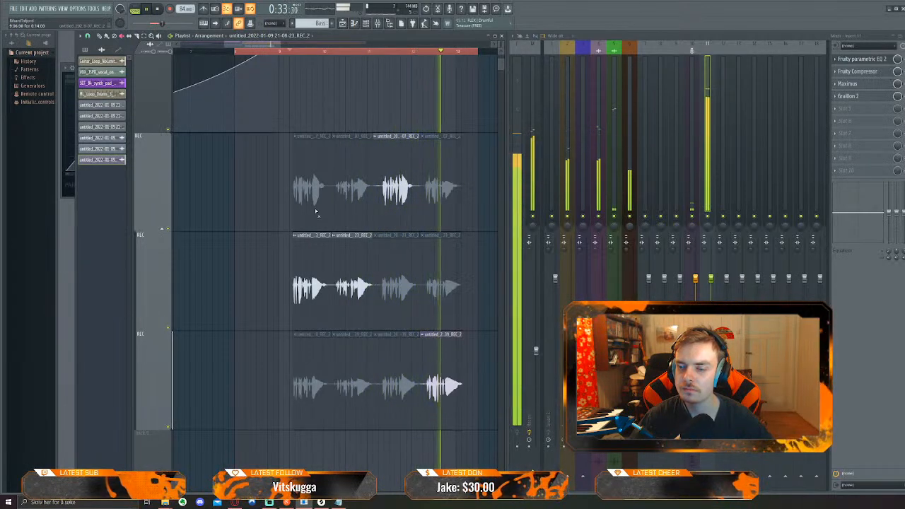
click(860, 111)
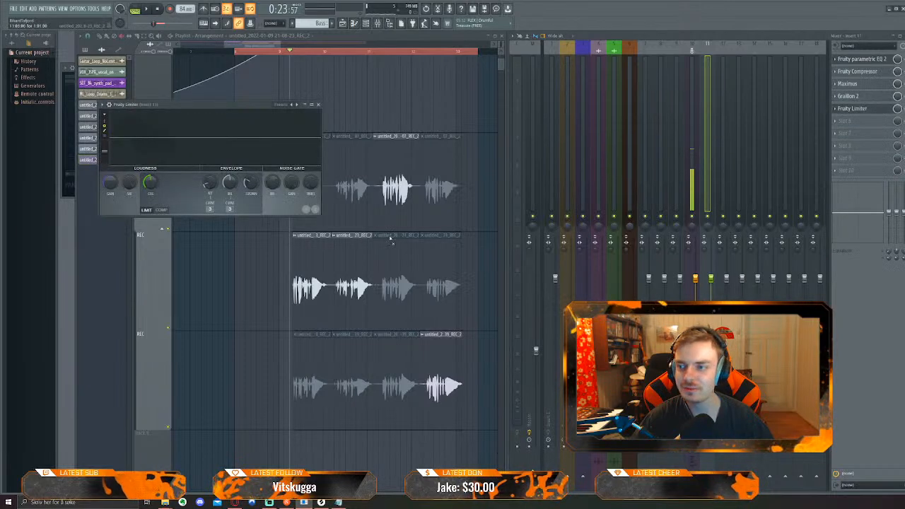
click(297, 105)
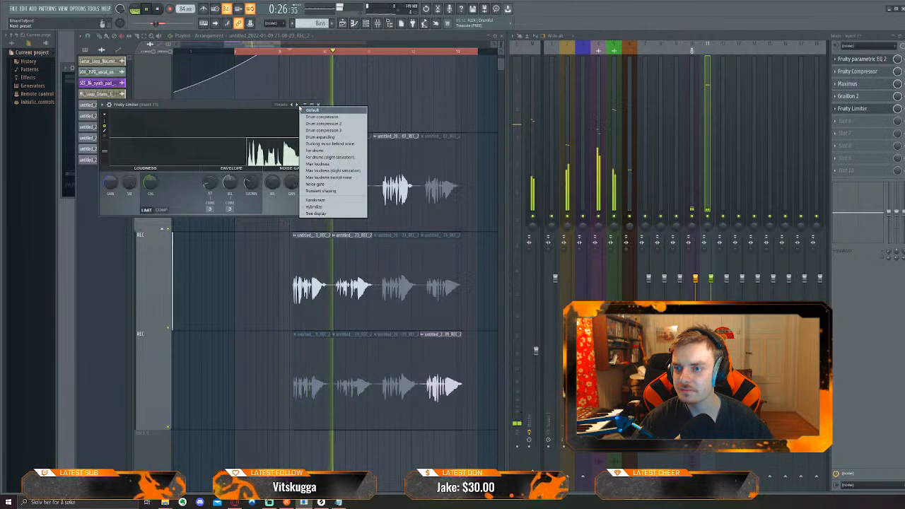
click(242, 106)
drag(153, 181, 110, 154)
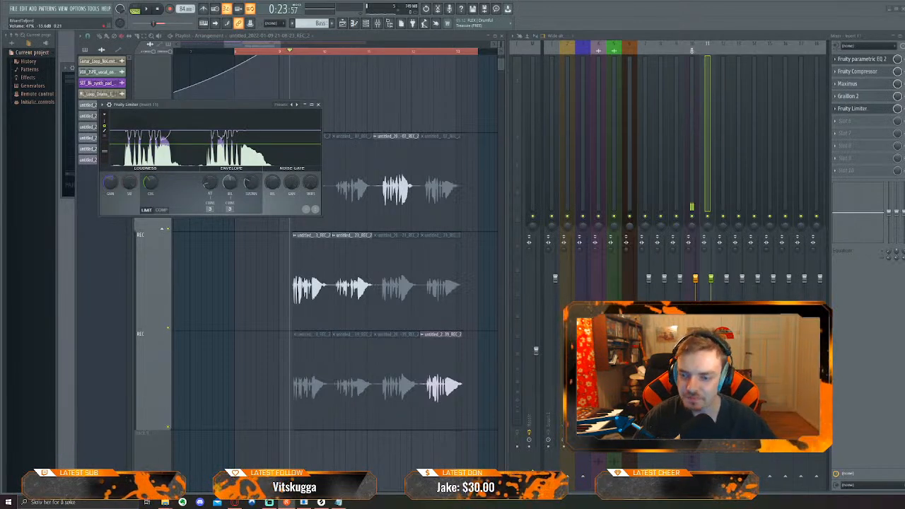
Move the limiter window off the first vocal phrase, audition the limited vocals, and put the limiter window away
drag(257, 104, 254, 192)
key(space)
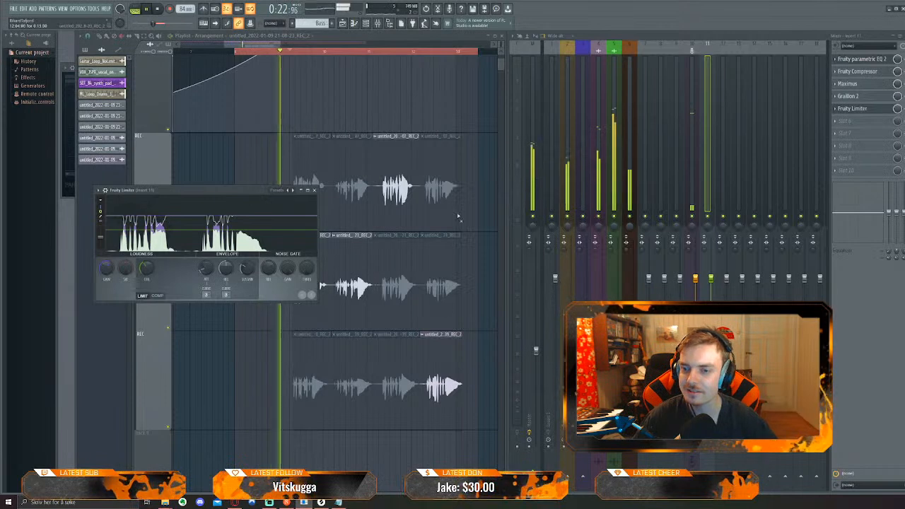
click(464, 120)
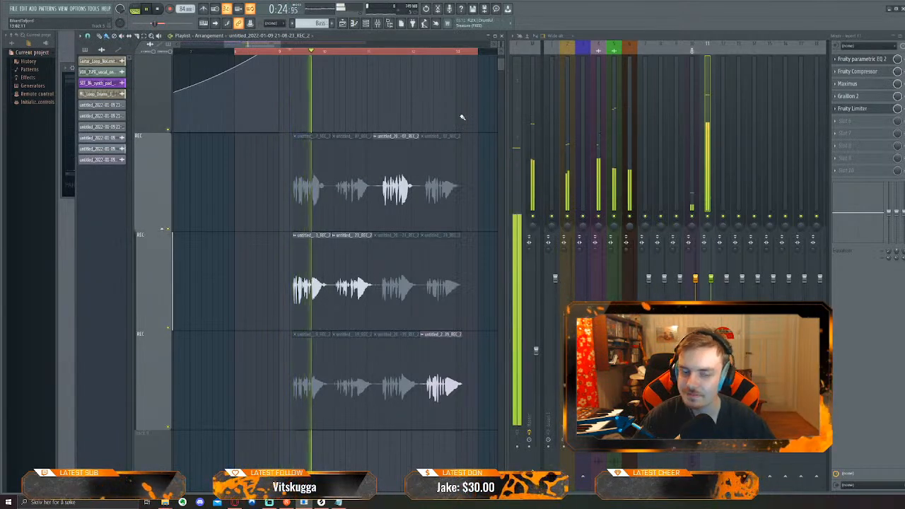
key(space)
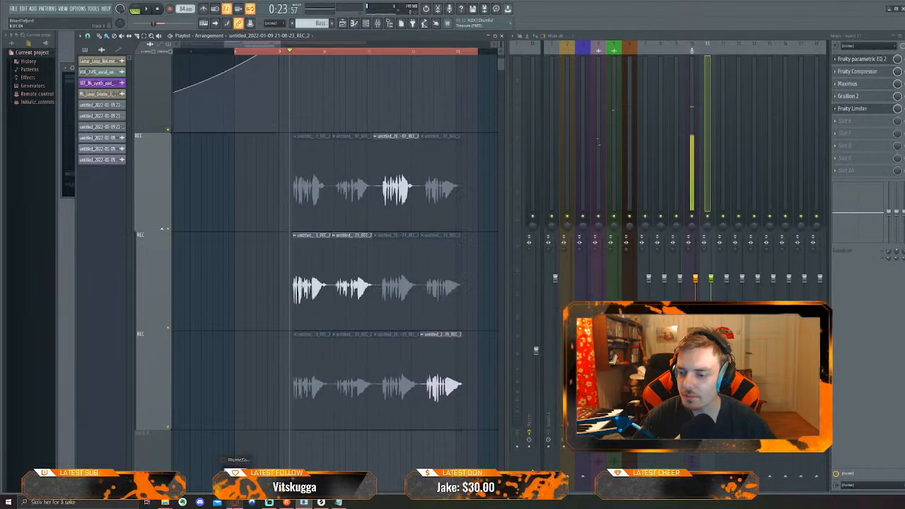
Switch to the browser, check the live Twitch channel from the Restream dashboard, and return to FL Studio
key(alt+Tab)
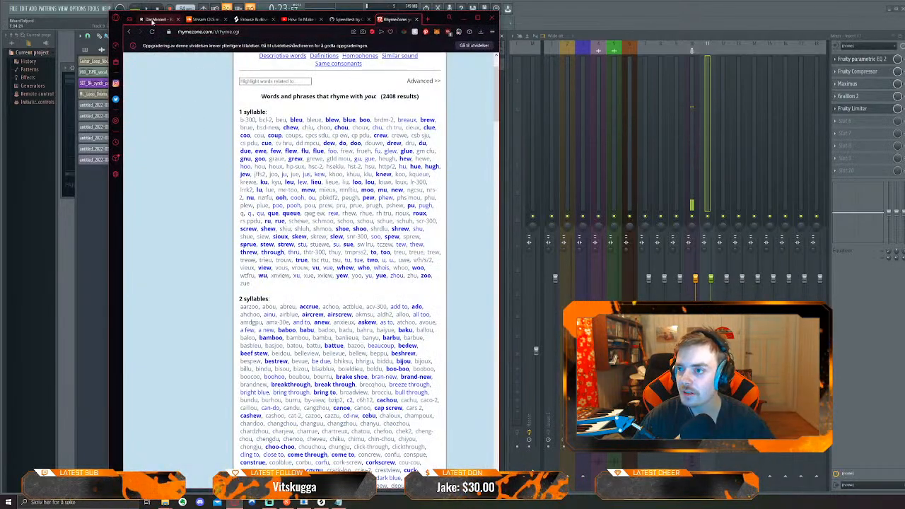
click(152, 20)
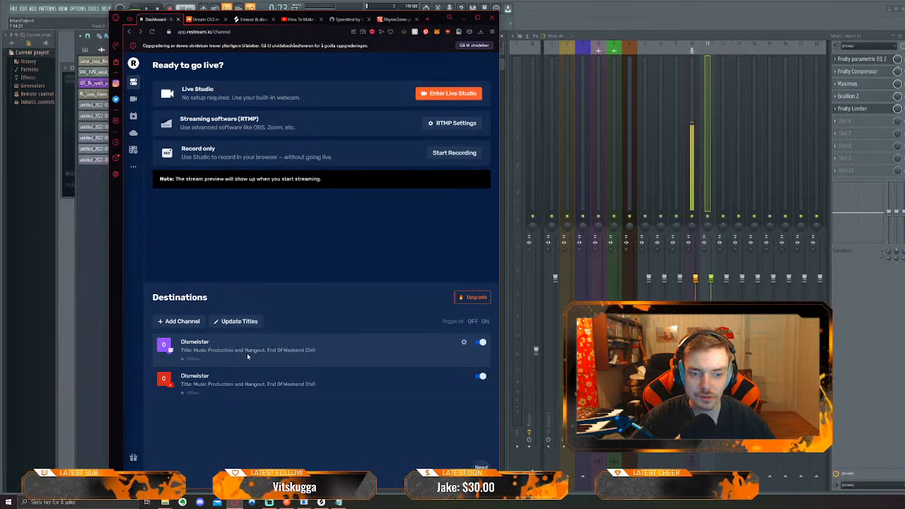
click(202, 338)
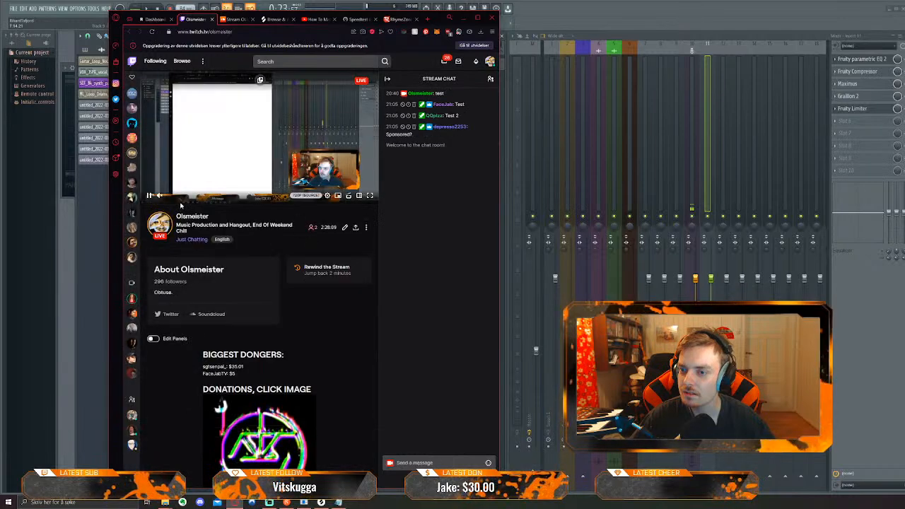
click(198, 153)
click(212, 20)
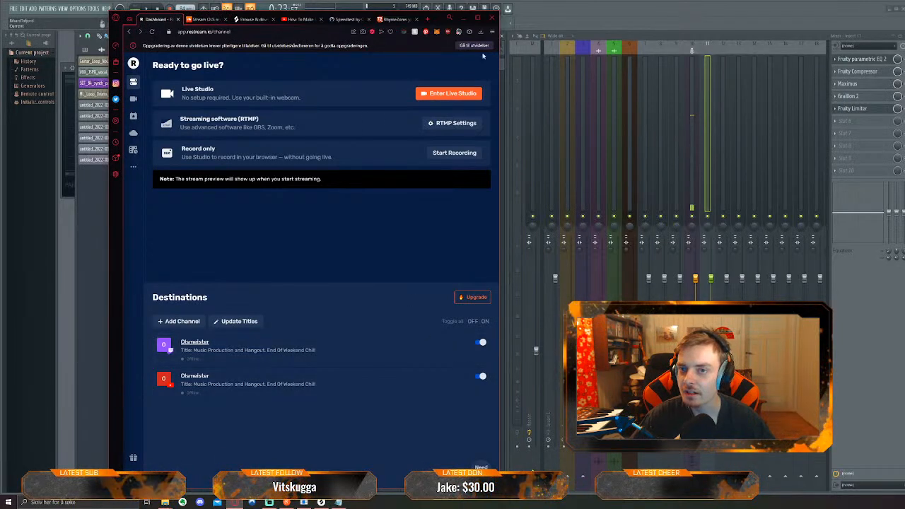
click(464, 19)
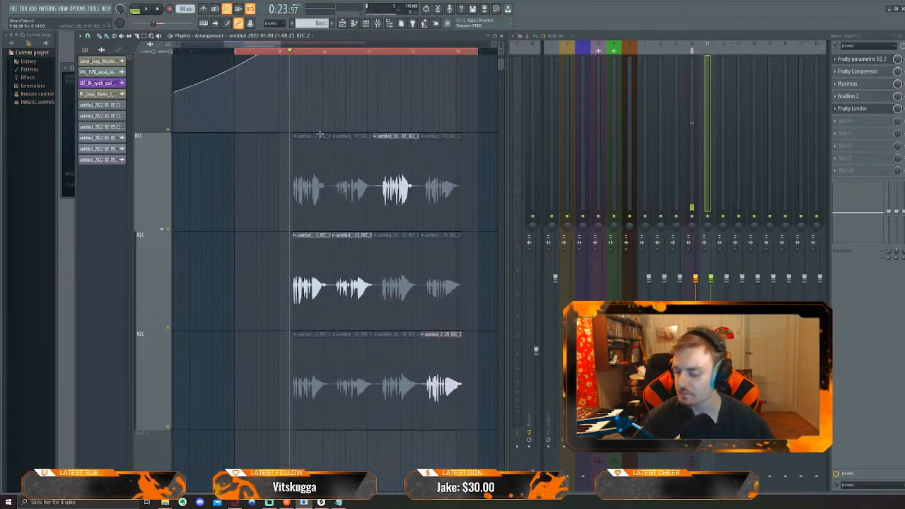
Play the looped vocal section and review the comped takes with the guitar, synth pad, drum and bass tracks in view
scroll(315, 143, down, 3)
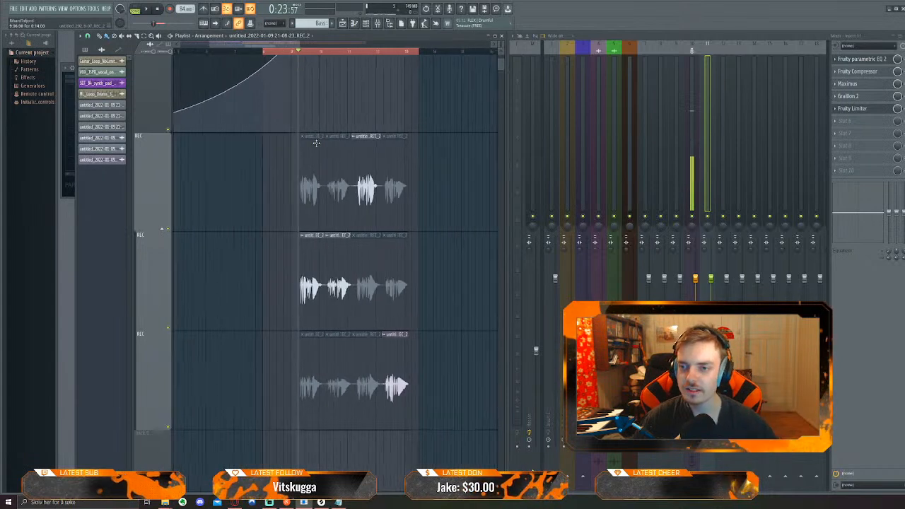
scroll(300, 152, down, 4)
scroll(297, 157, down, 2)
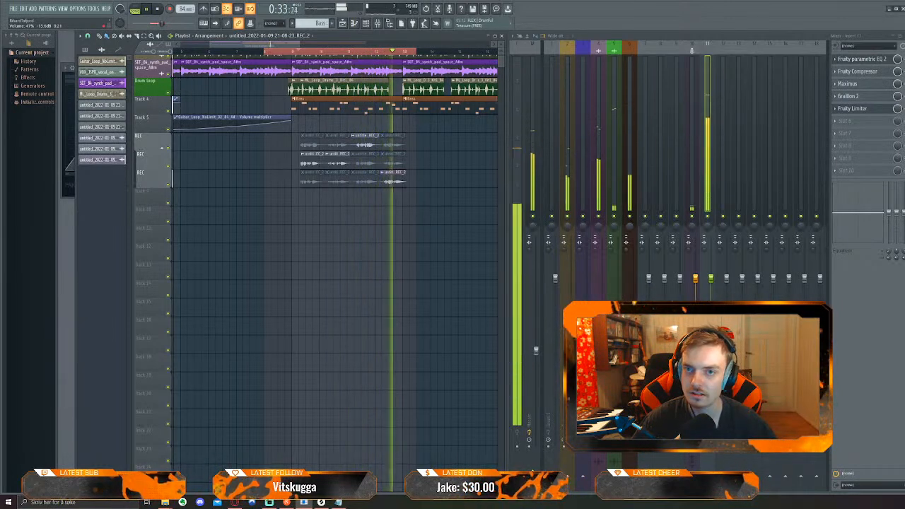
scroll(479, 300, up, 1)
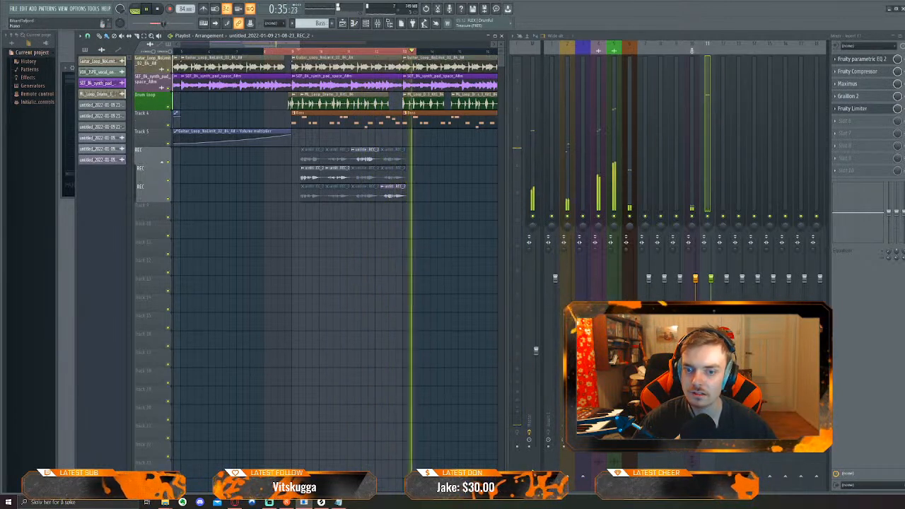
Rebalance the volume levels of the guitar, piano, drum loop and bass tracks in the mixer
click(570, 332)
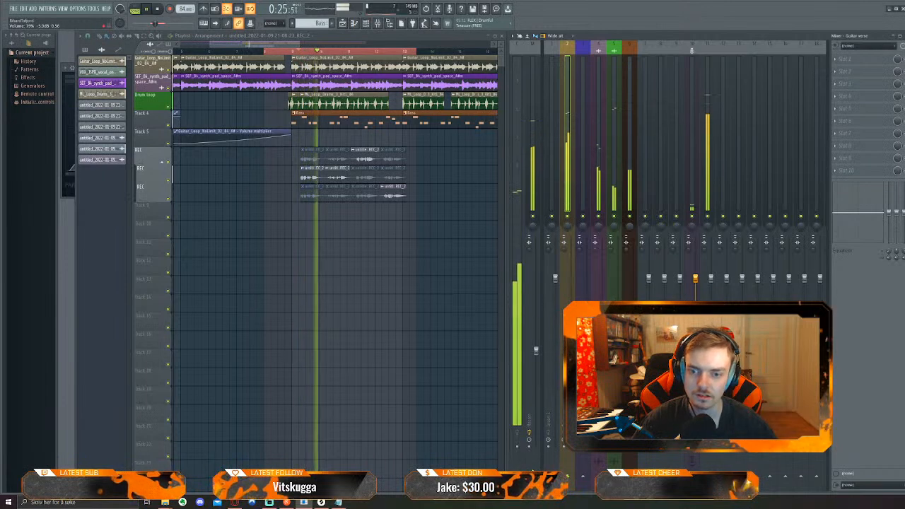
click(586, 332)
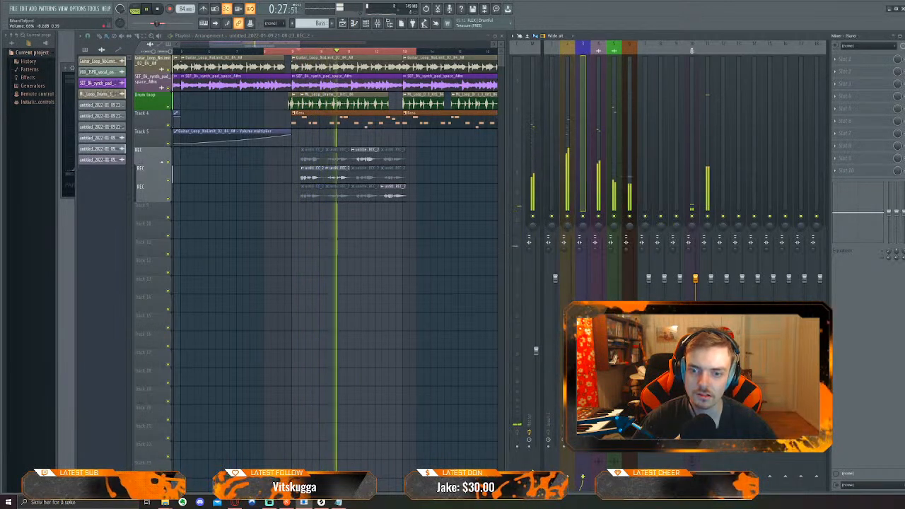
drag(617, 325, 617, 323)
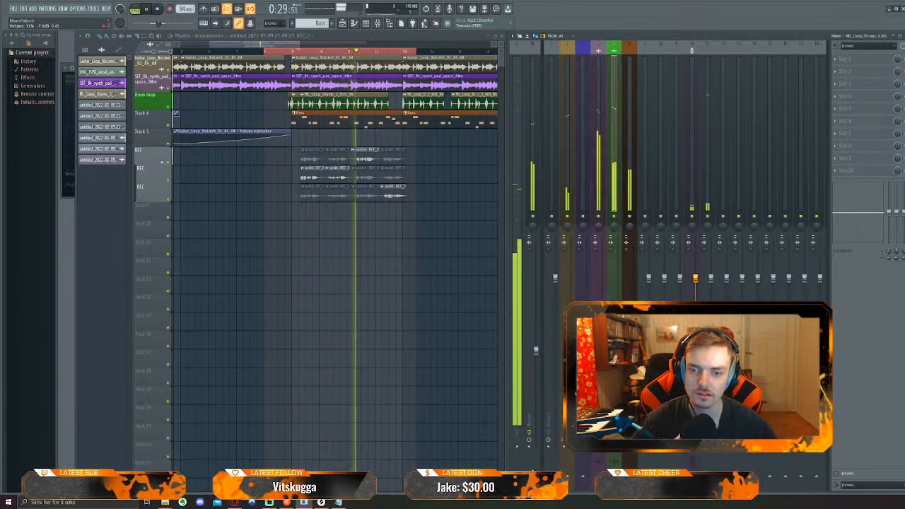
click(632, 325)
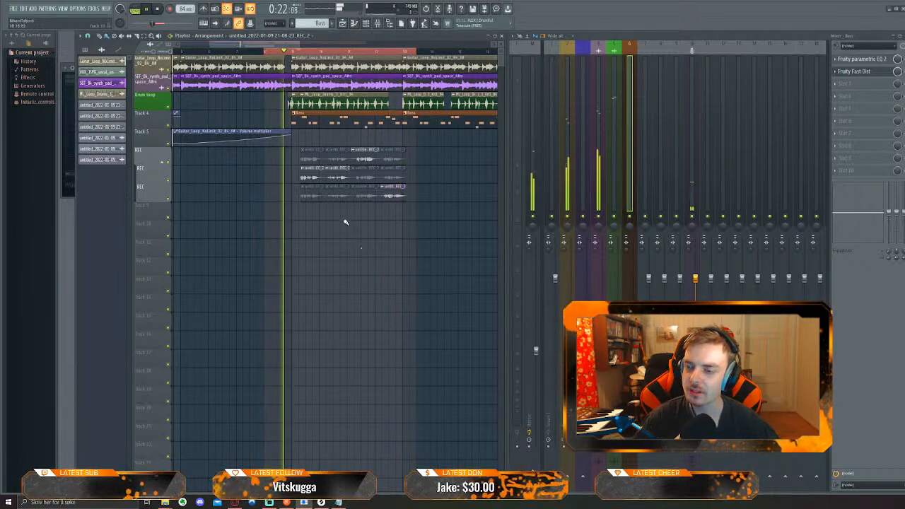
Turn on Normalize for the three vocal recordings used in the stacked REC takes
double_click(314, 176)
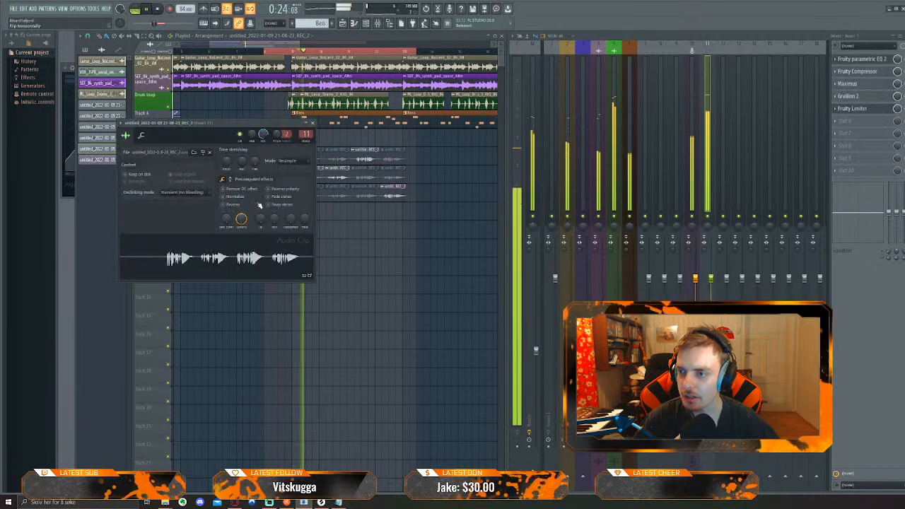
click(238, 197)
double_click(362, 159)
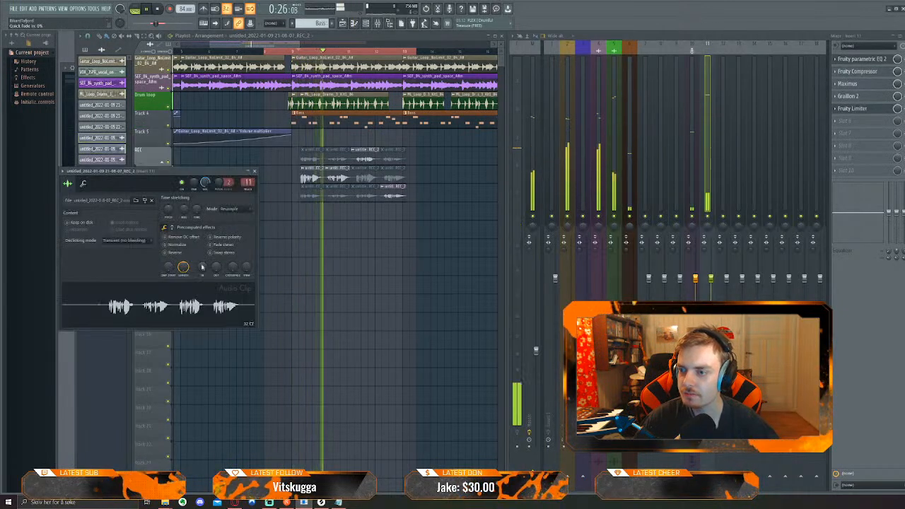
click(173, 247)
double_click(394, 193)
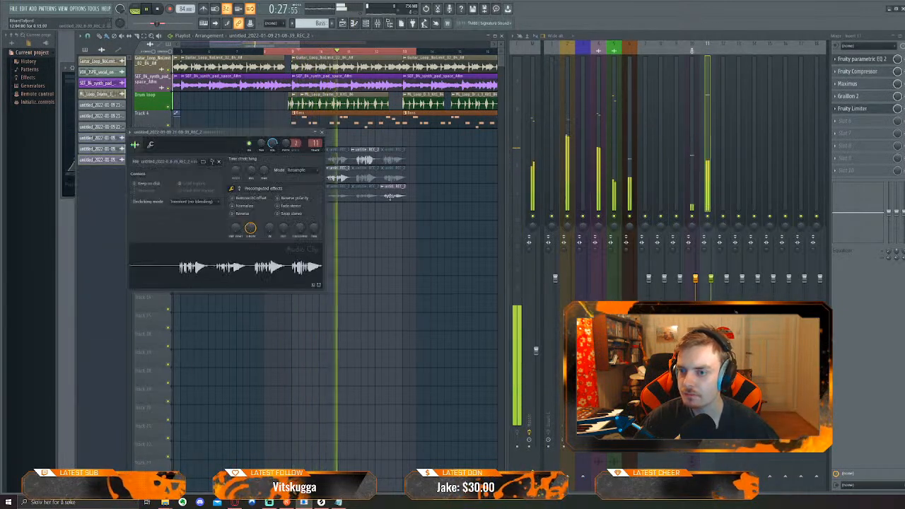
click(252, 207)
key(Escape)
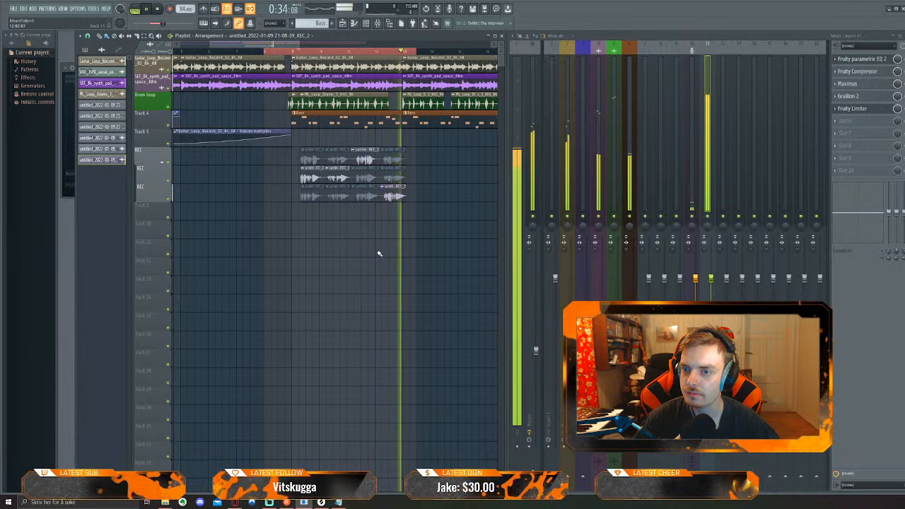
Record a new vocal take from the REC mixer track over the looped section, into the playlist as an audio clip
scroll(376, 251, down, 3)
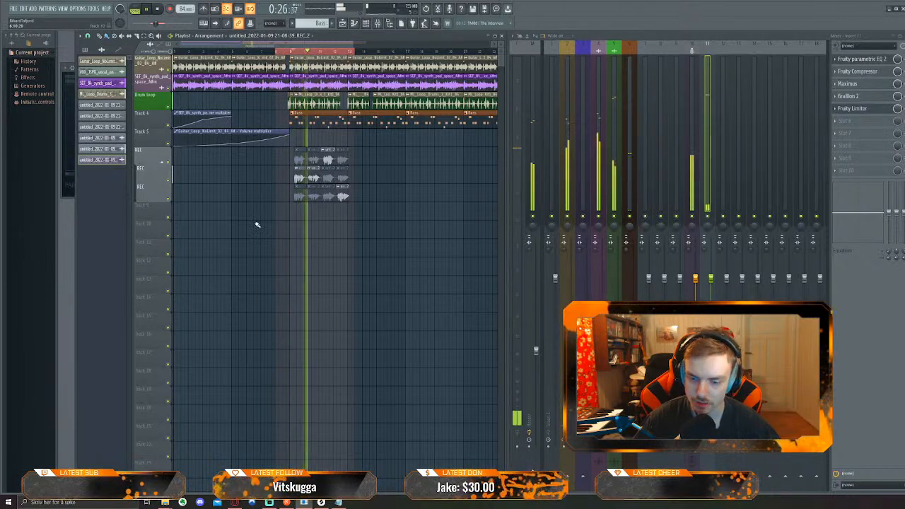
key(space)
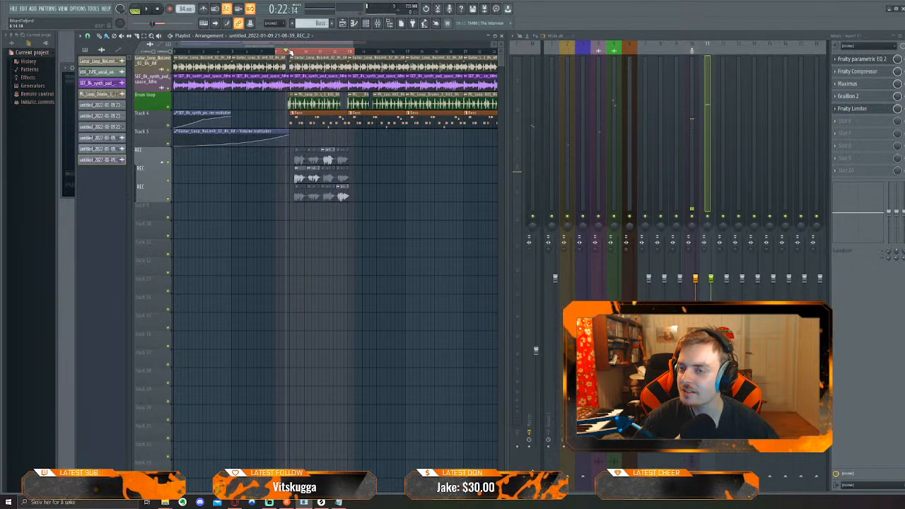
click(694, 107)
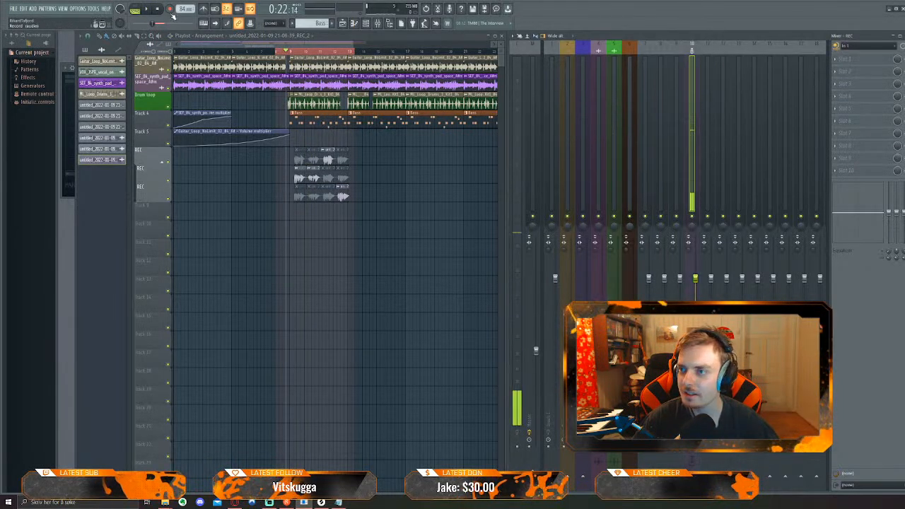
click(170, 8)
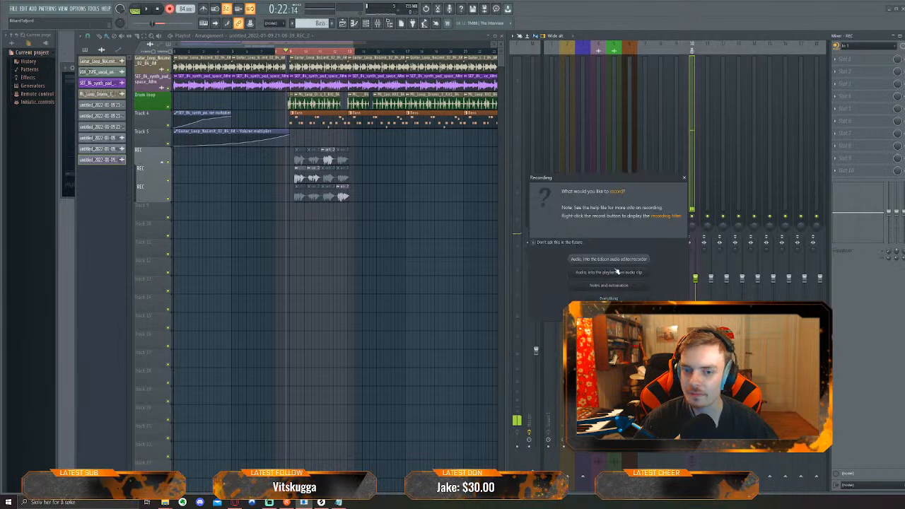
click(612, 276)
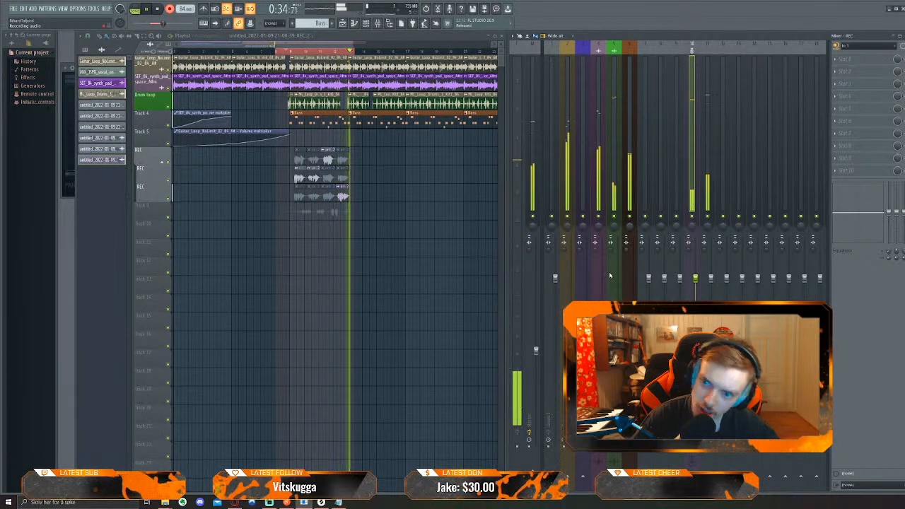
key(space)
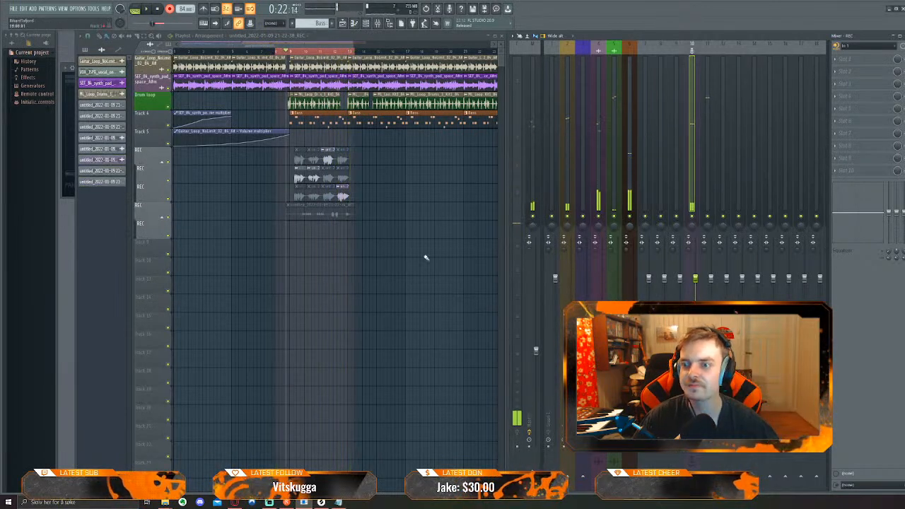
Denoise the new recording in Edison with a noise profile from its silent start, and place the cleaned clip in the playlist
double_click(322, 214)
click(127, 203)
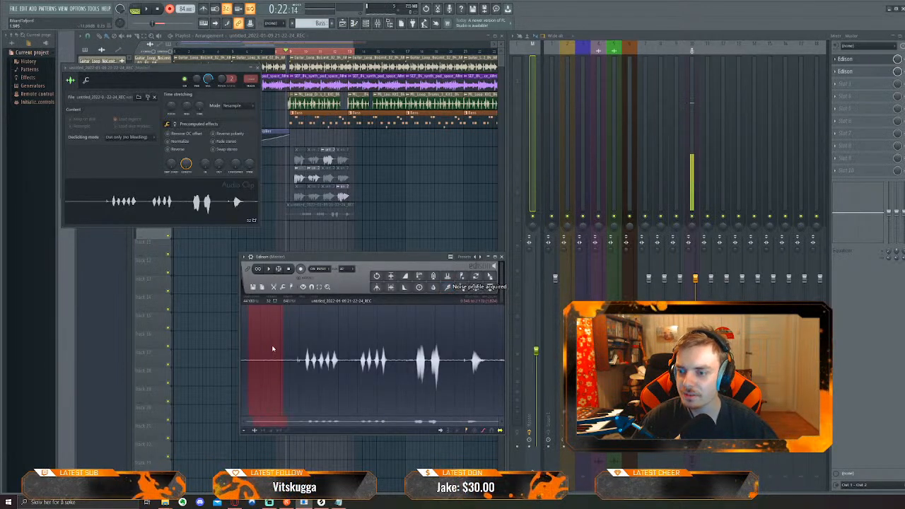
click(416, 278)
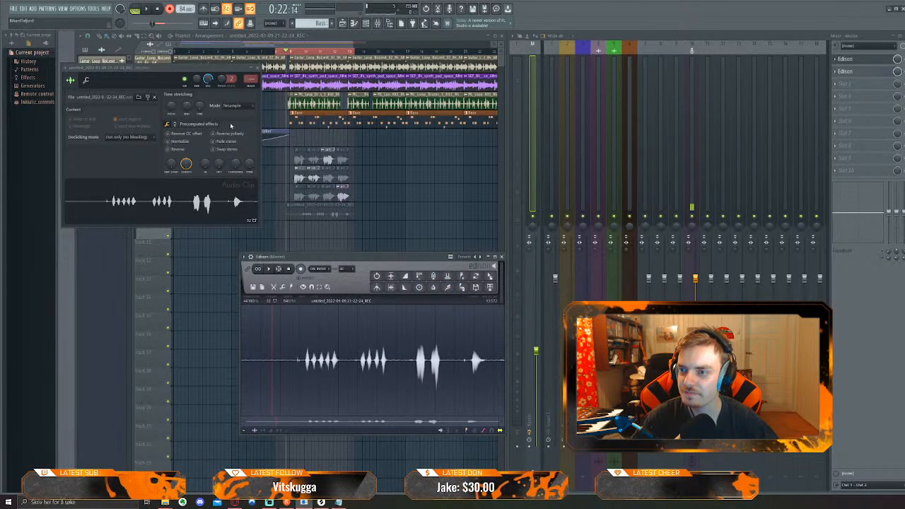
drag(493, 277, 312, 222)
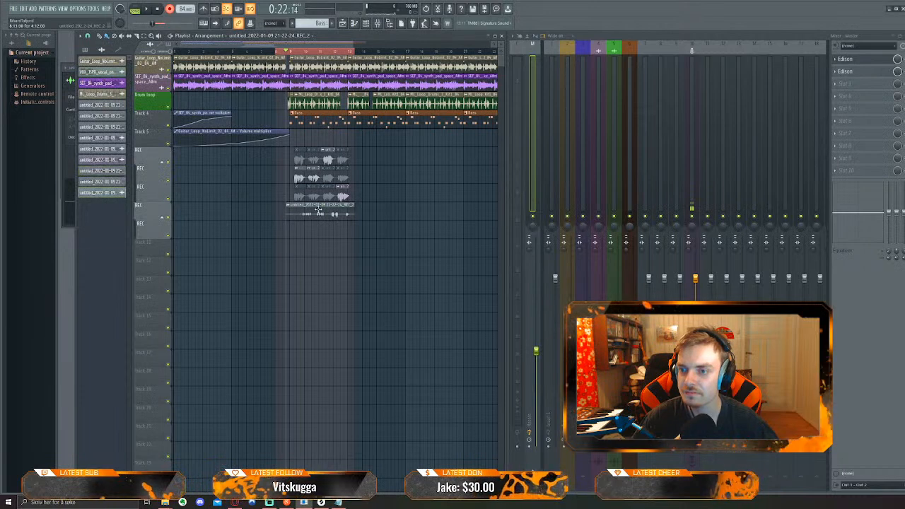
Route the cleaned vocal clip to mixer track 11 and turn on Normalize for it
double_click(318, 210)
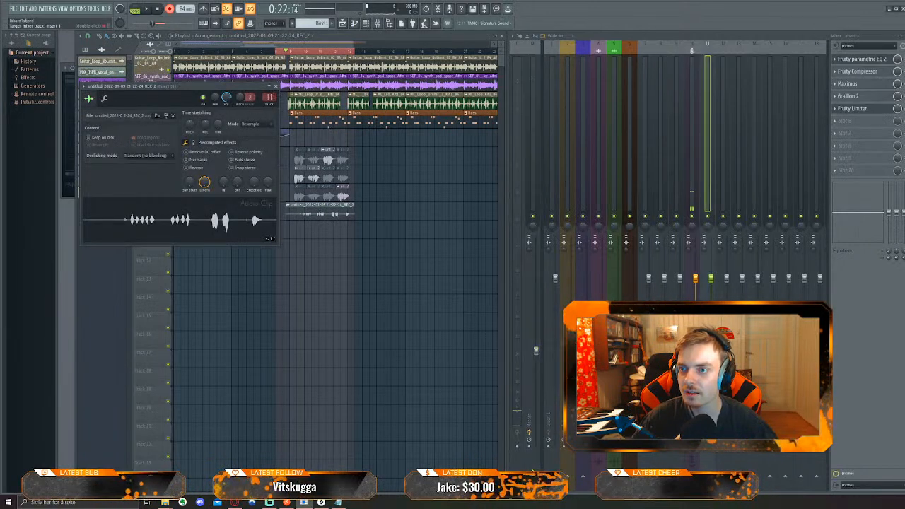
right_click(369, 205)
double_click(320, 213)
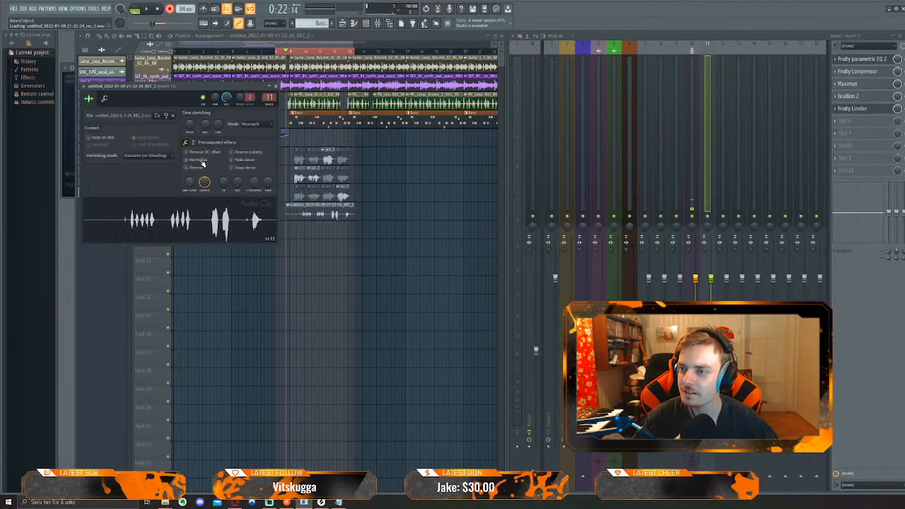
click(276, 86)
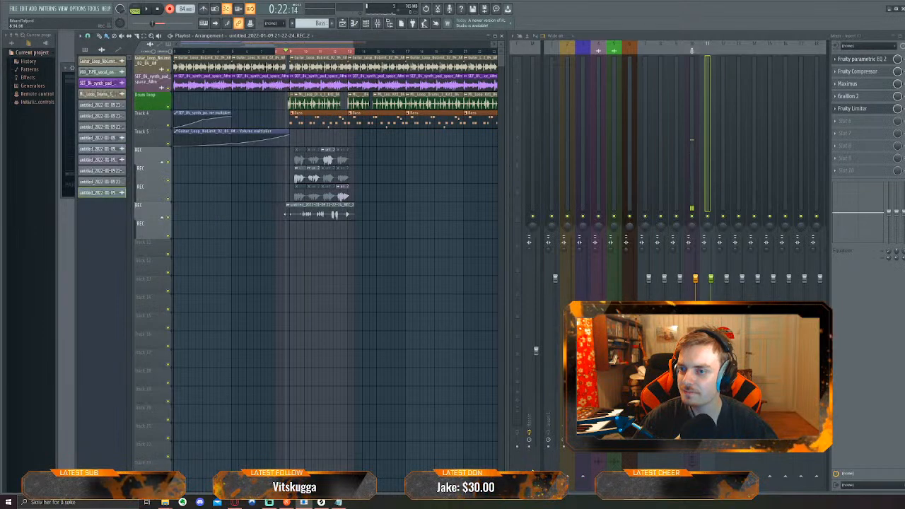
Cut the silence off the beginning and end of the new vocal clip and play back the section
scroll(297, 205, up, 5)
key(c)
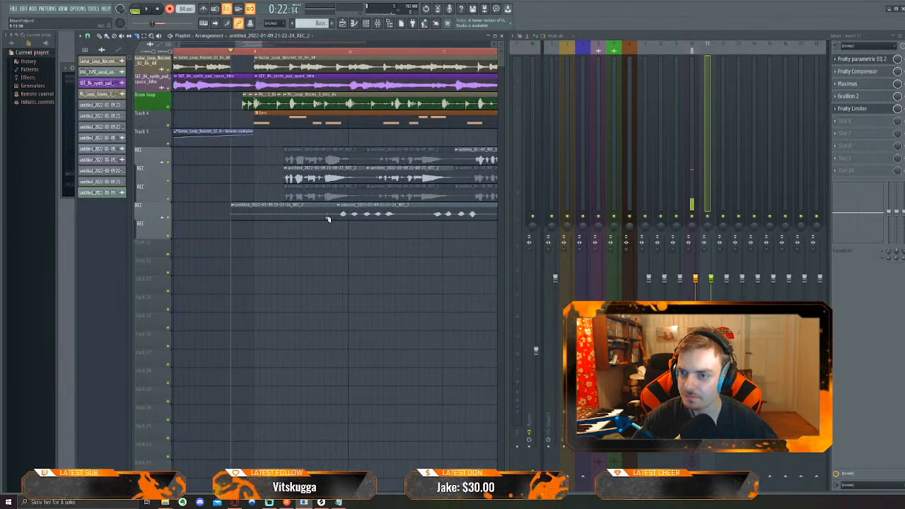
scroll(376, 259, down, 4)
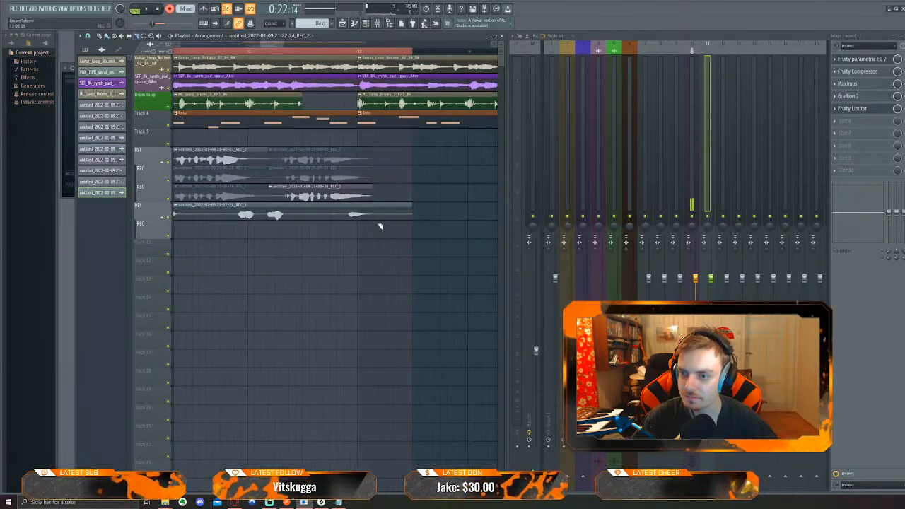
scroll(276, 277, down, 4)
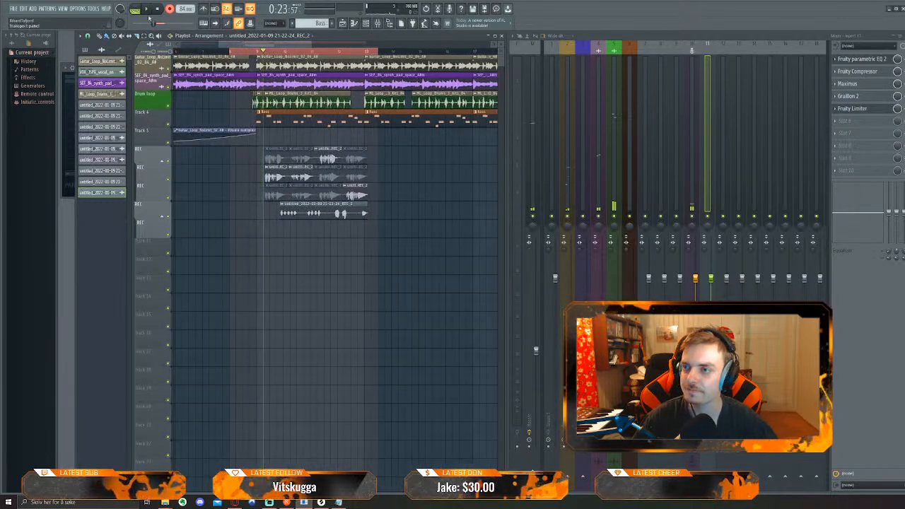
key(space)
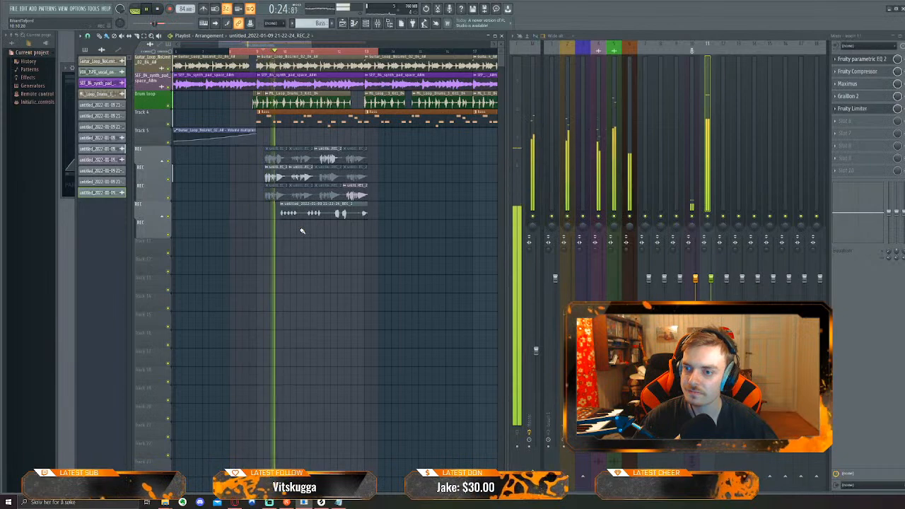
key(space)
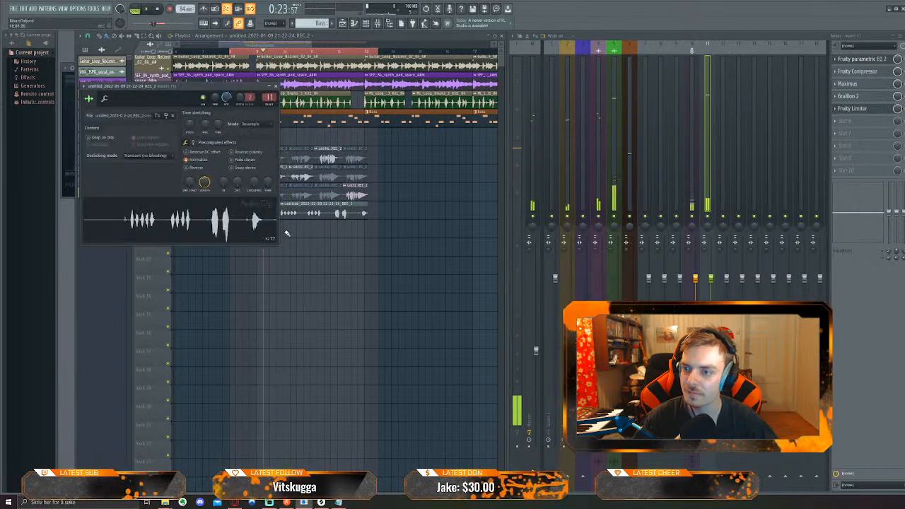
Reroute the new vocal clip to mixer track 12
scroll(287, 233, up, 3)
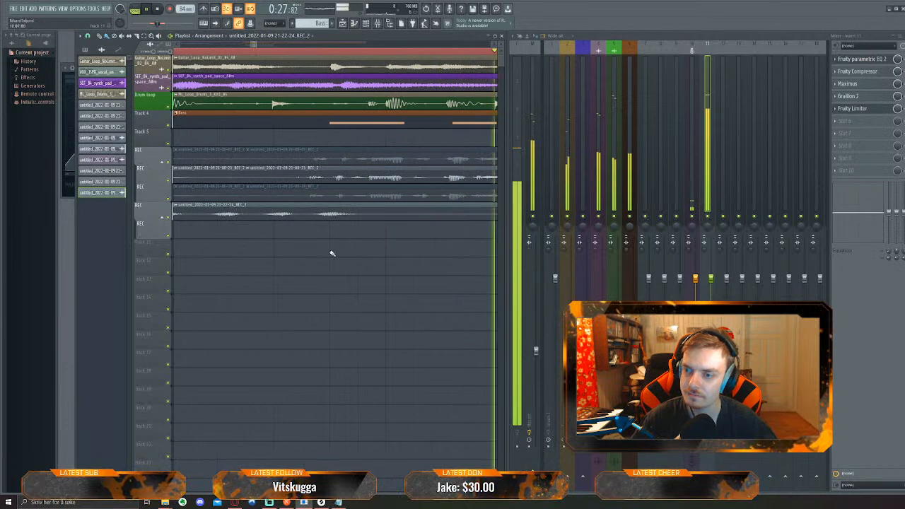
double_click(332, 207)
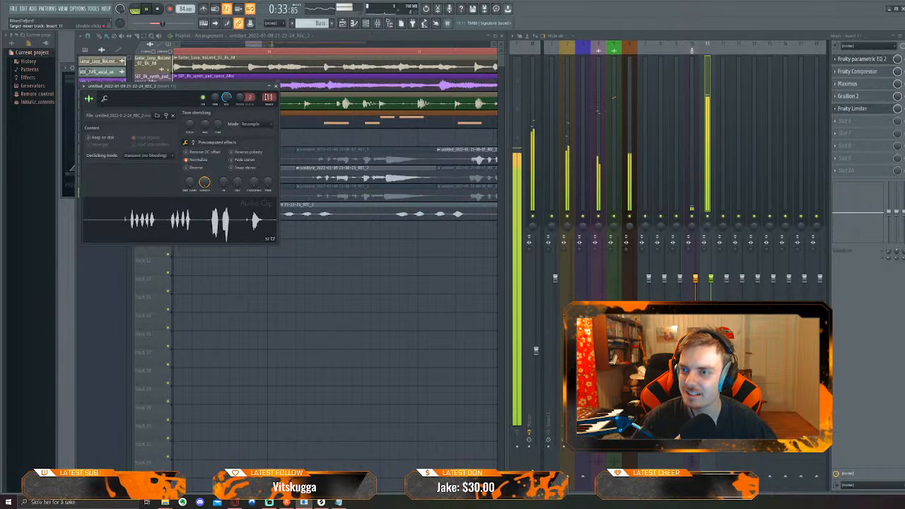
scroll(269, 97, up, 1)
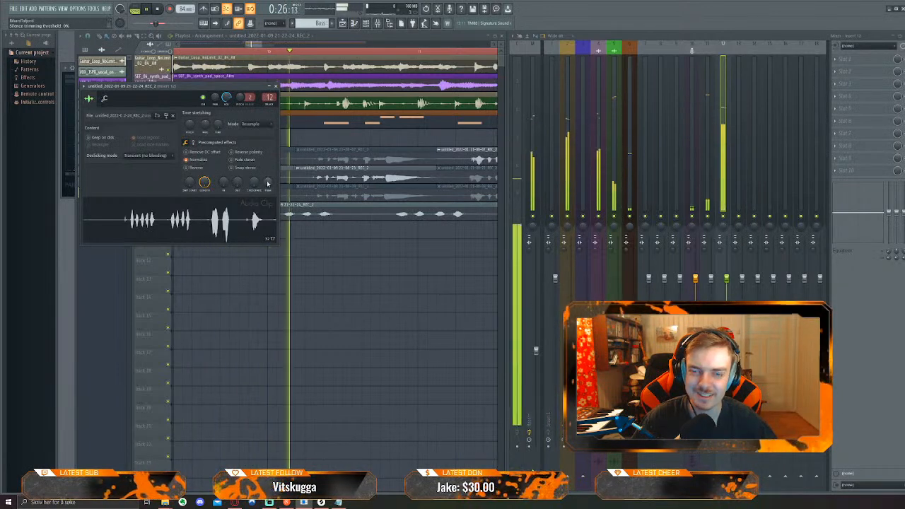
Lower the volume of mixer track 12 to about 59%
click(837, 59)
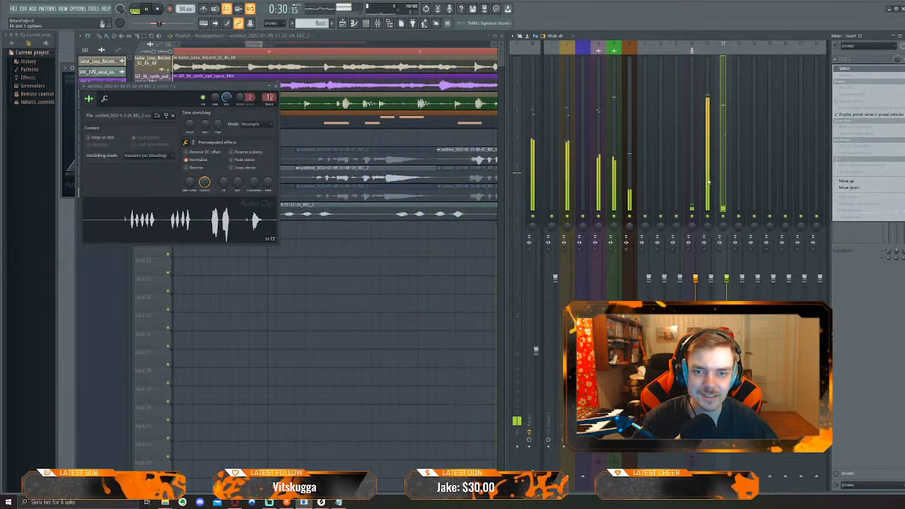
click(709, 150)
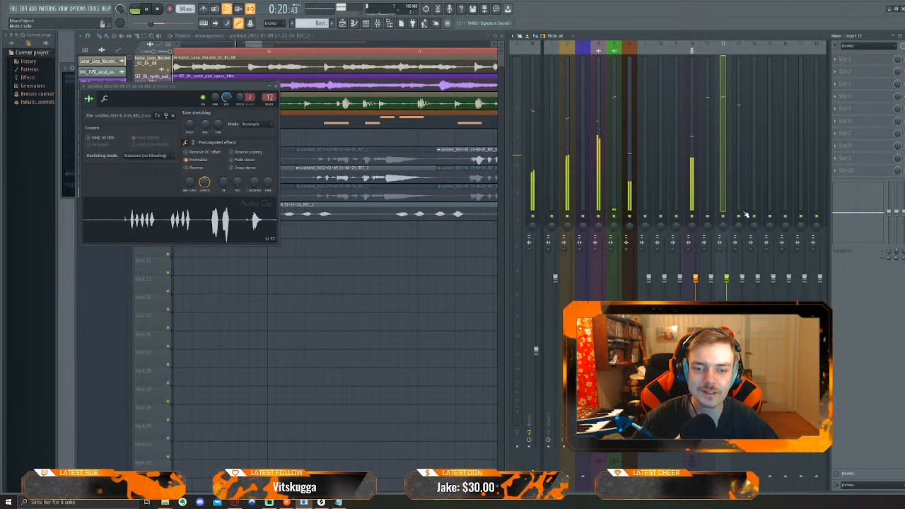
click(740, 185)
click(727, 183)
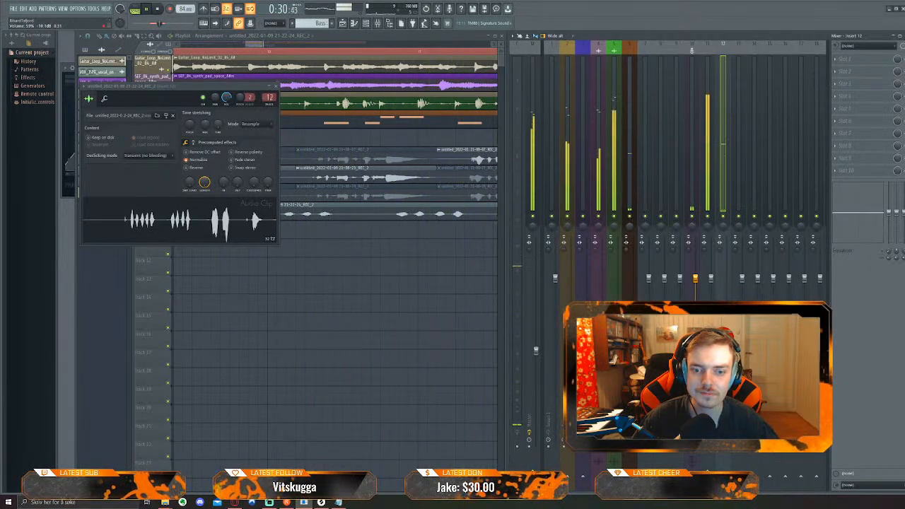
Load the Drip effect in the first slot of mixer track 12, try its Starlight preset and switch to Spice
click(863, 62)
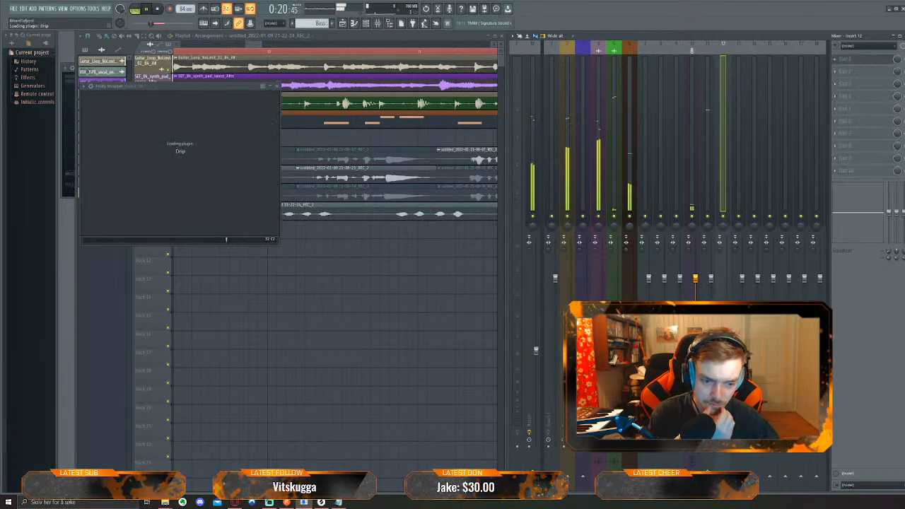
click(193, 111)
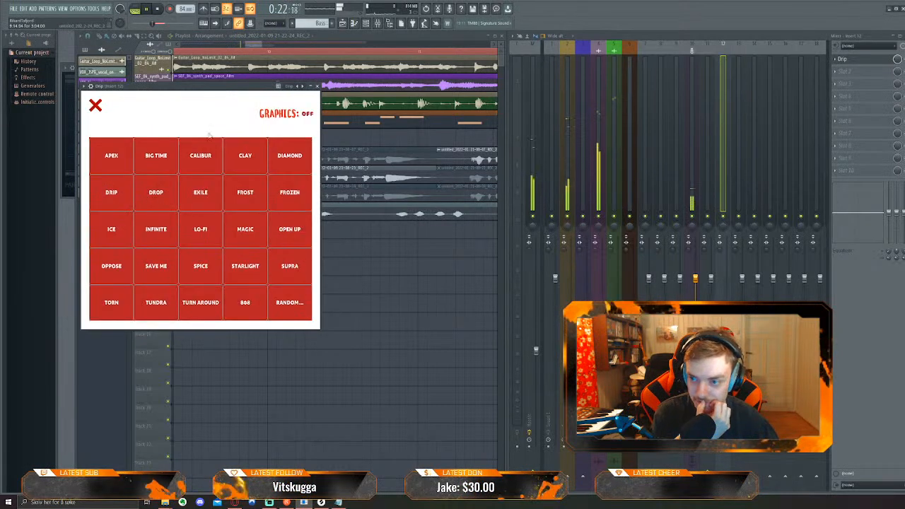
click(252, 266)
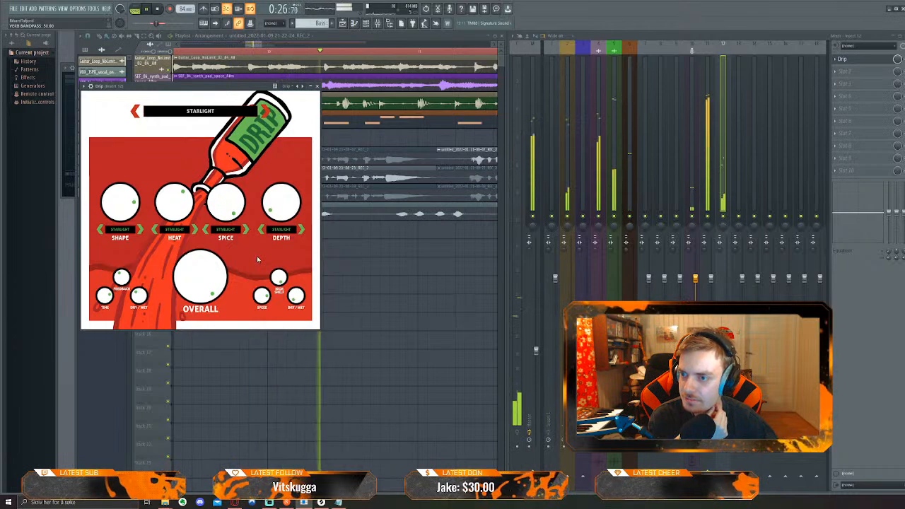
click(201, 111)
click(198, 263)
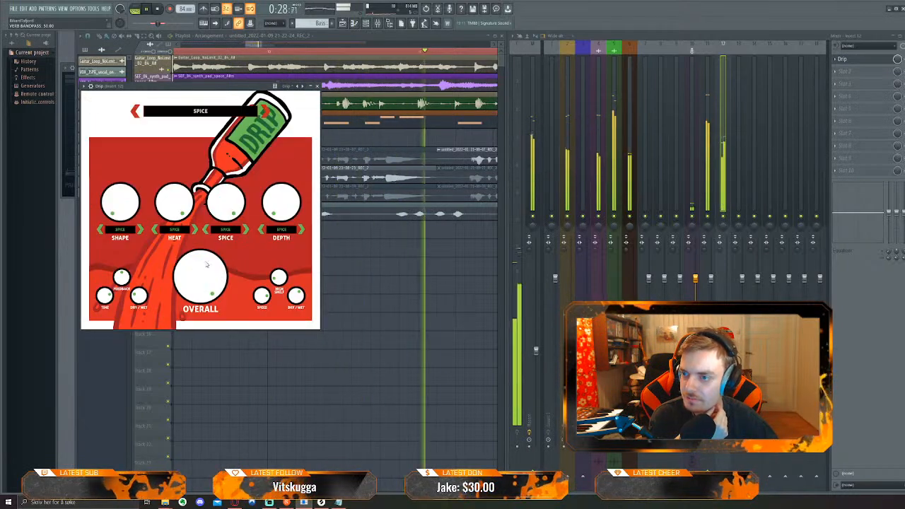
Switch the Drip effect on mixer track 12 to the Save Me preset and play back the vocal section with it
click(203, 111)
click(163, 267)
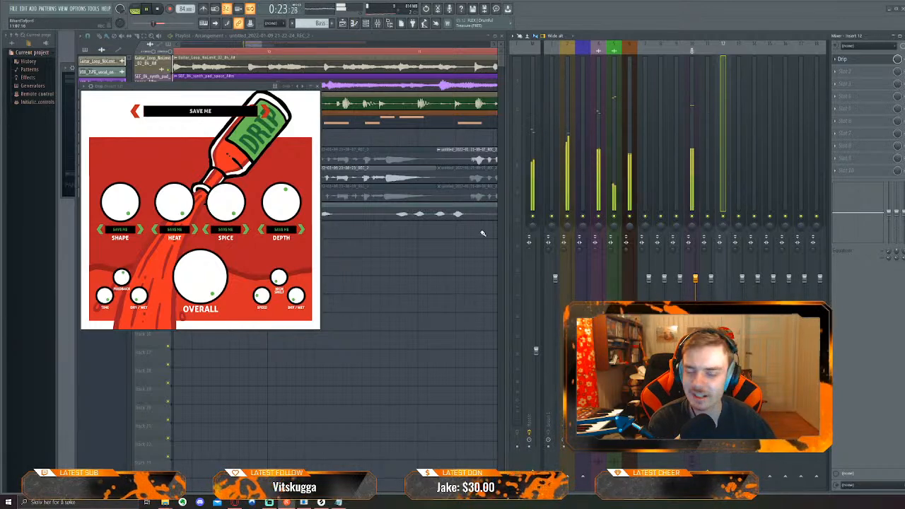
right_click(386, 271)
scroll(406, 263, right, 1)
scroll(396, 262, down, 5)
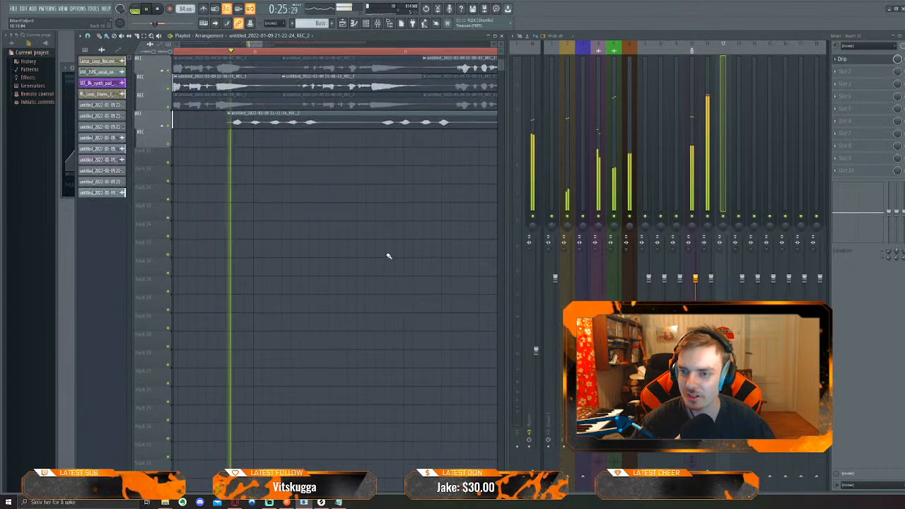
key(super)
key(super)
scroll(382, 245, up, 5)
scroll(370, 253, down, 3)
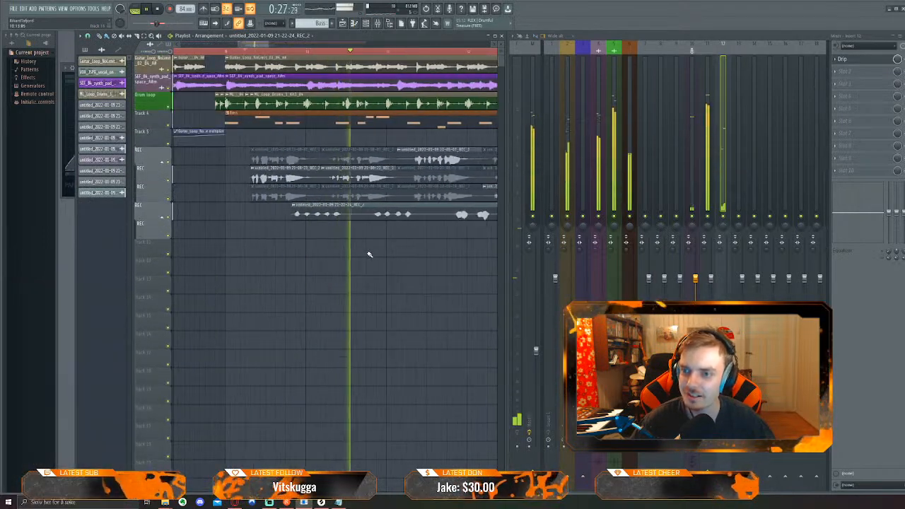
drag(408, 253, 306, 272)
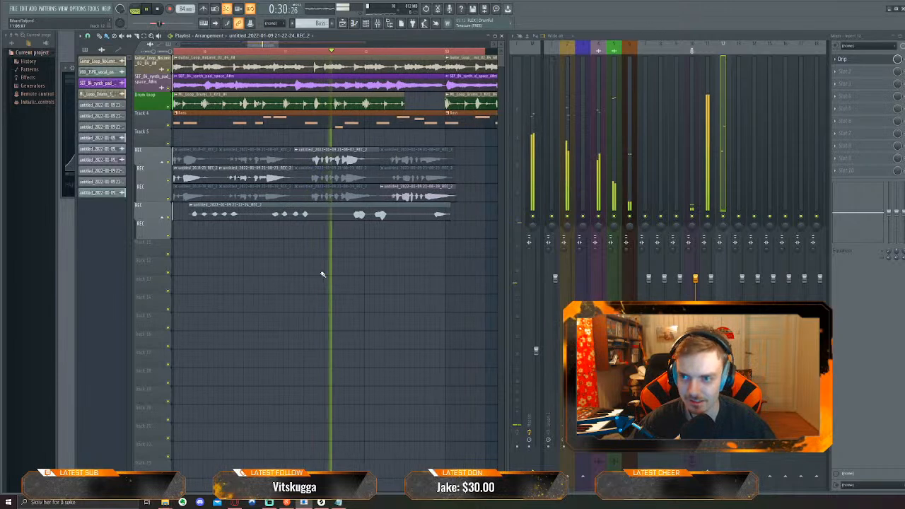
Set the Fruity Limiter ceiling on the main vocals' mixer track 11 to about -2 dB
double_click(333, 157)
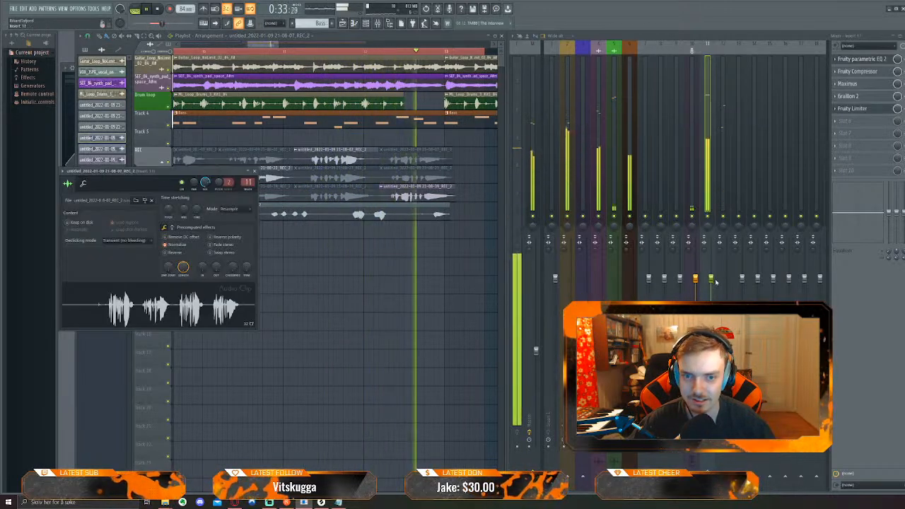
click(855, 108)
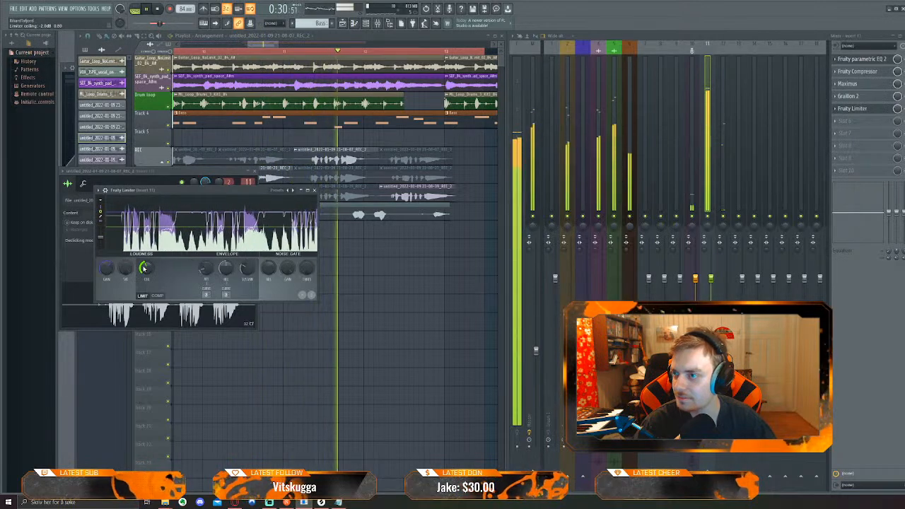
click(315, 191)
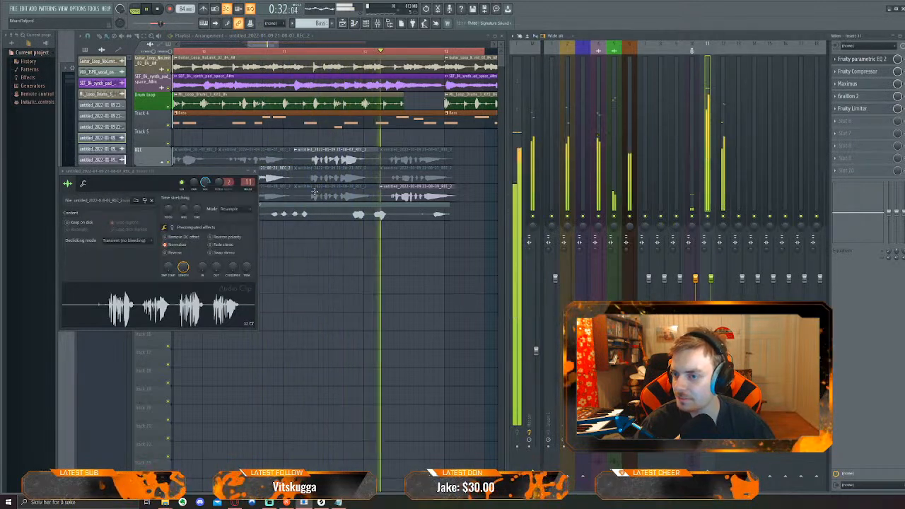
Slice off the last phrase of the layered vocal clip and place a copy at bar 13 on the REC track below
click(432, 219)
key(c)
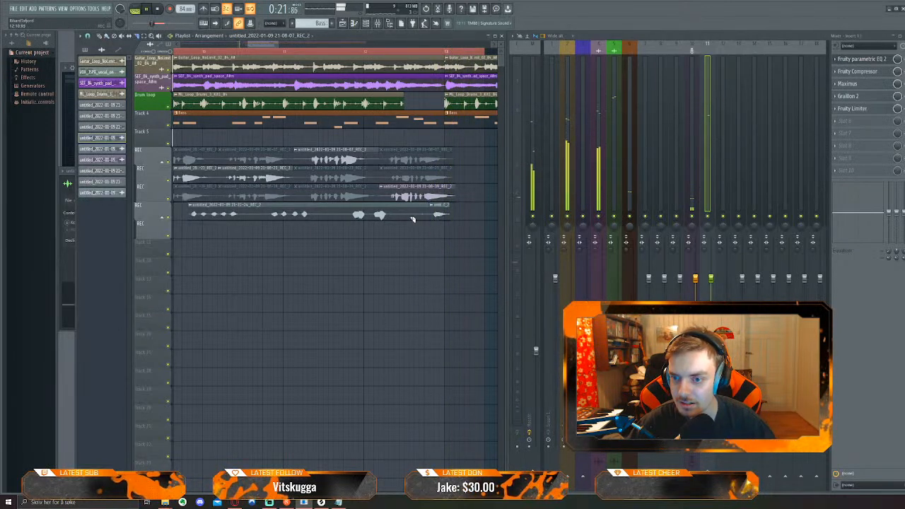
scroll(418, 226, down, 3)
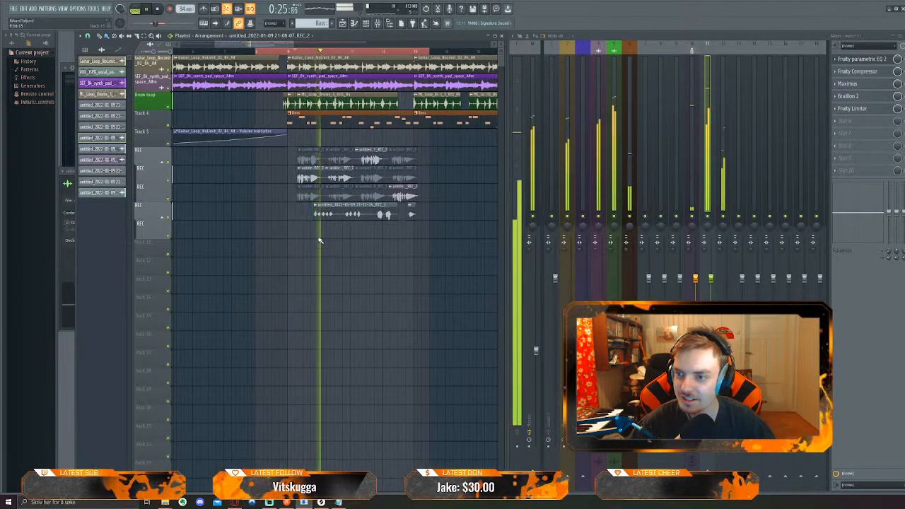
scroll(327, 238, up, 3)
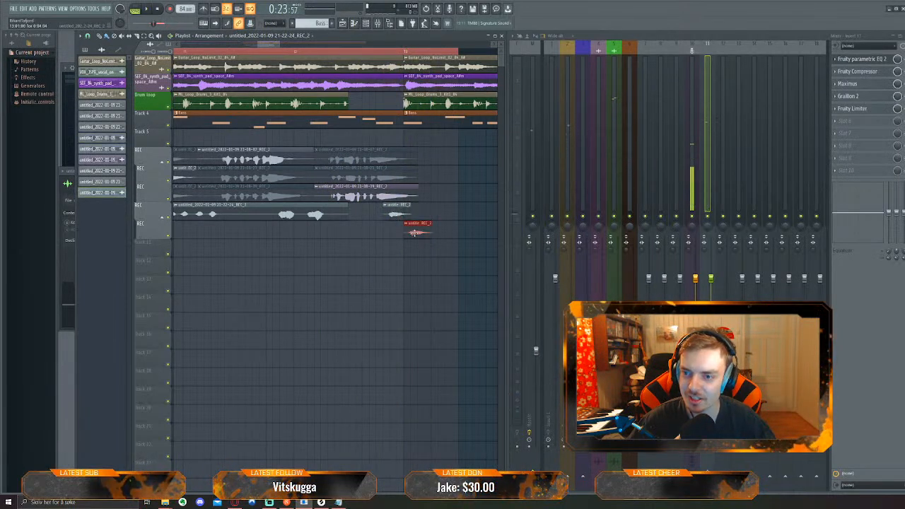
key(space)
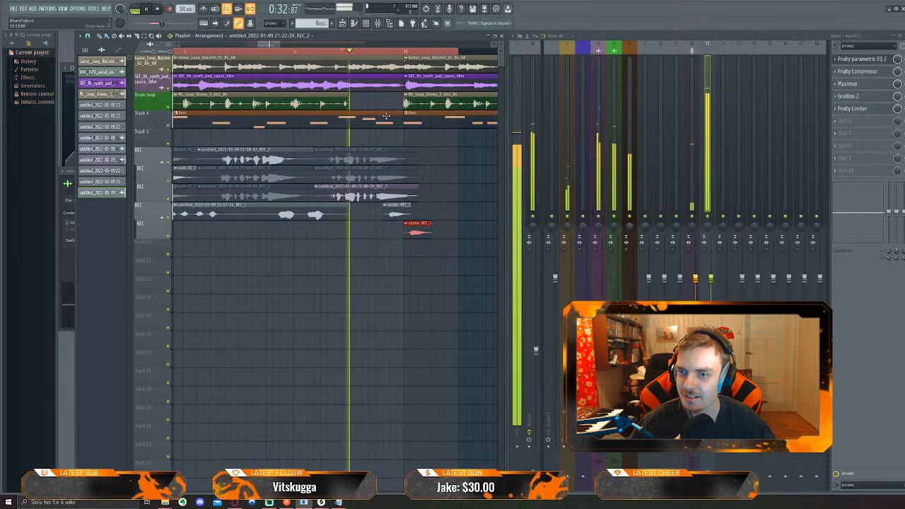
key(space)
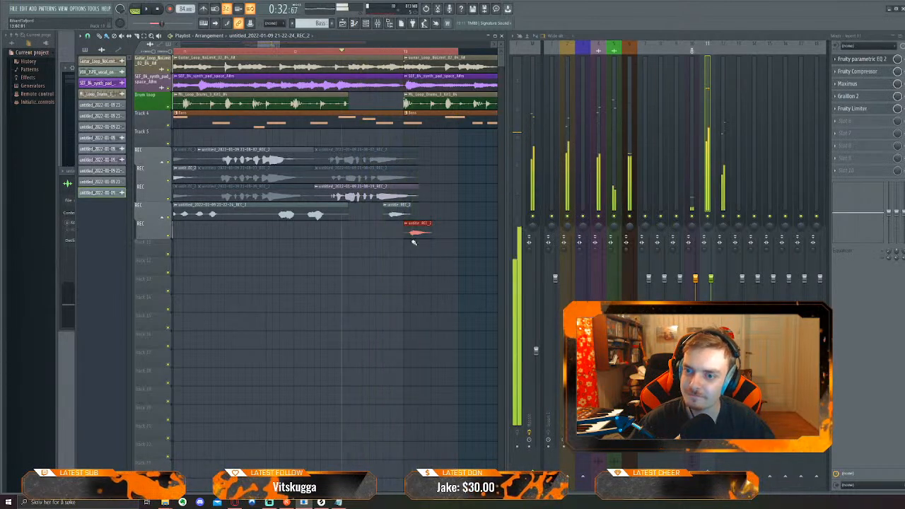
Move the copied vocal phrase later past bar 13 and extend the loop region beyond it for playback
drag(416, 235, 423, 236)
key(ctrl+a)
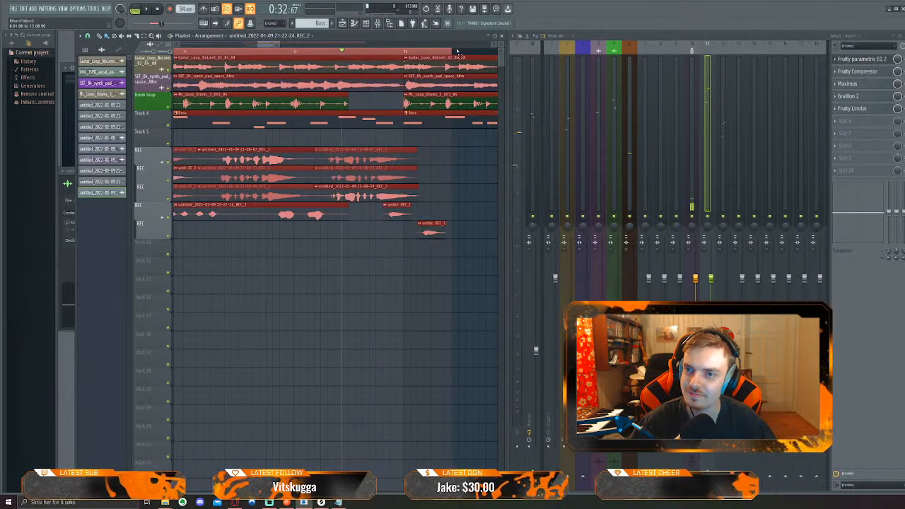
click(428, 255)
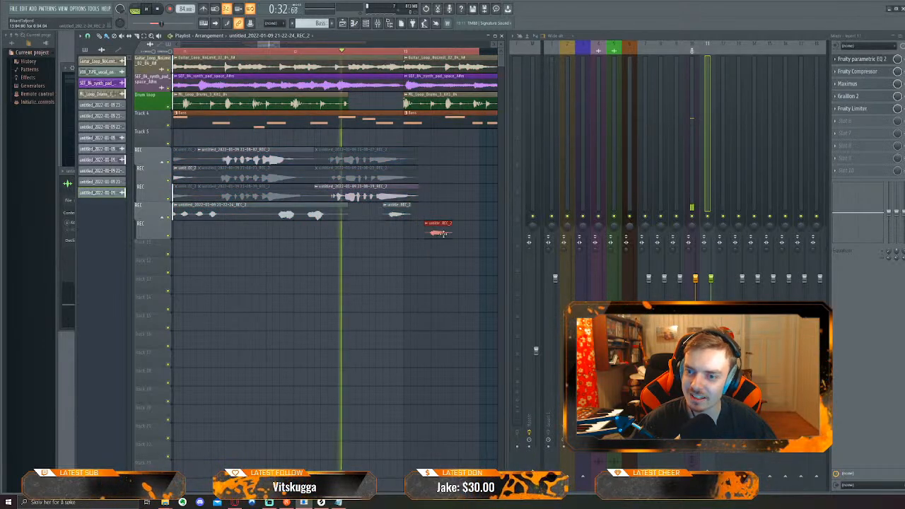
key(space)
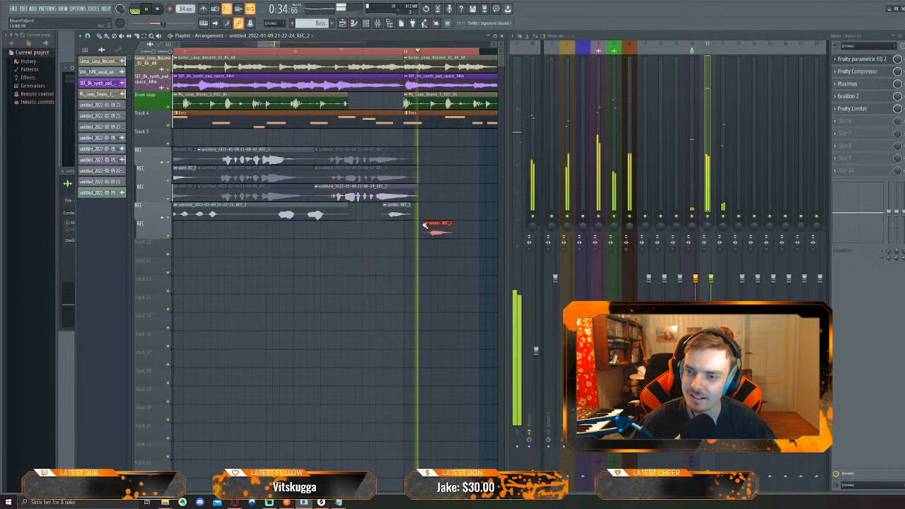
Nudge the copied vocal phrase back to slightly after bar 13, checking its timing with repeated playback
key(space)
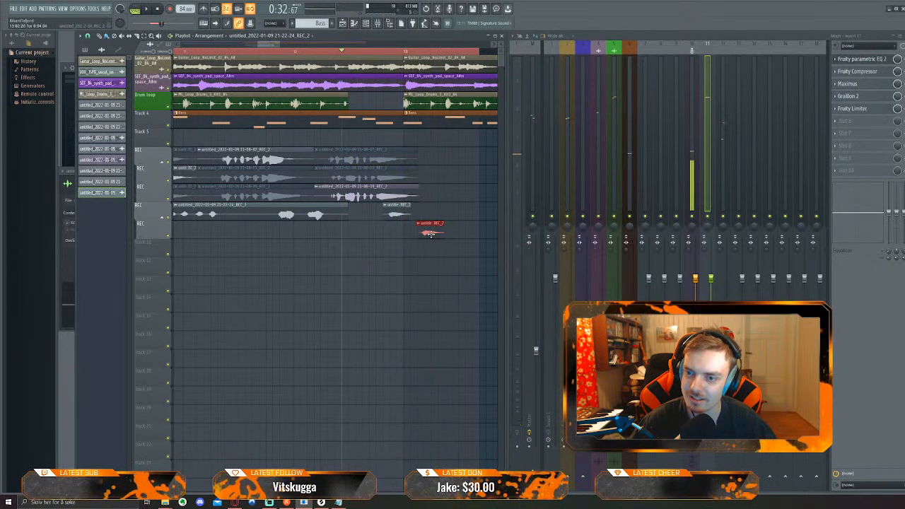
key(space)
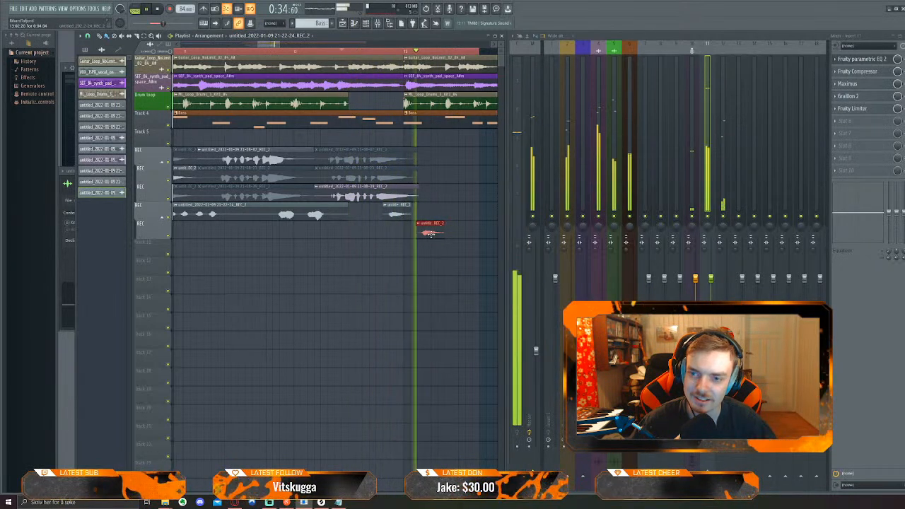
key(space)
drag(430, 233, 426, 234)
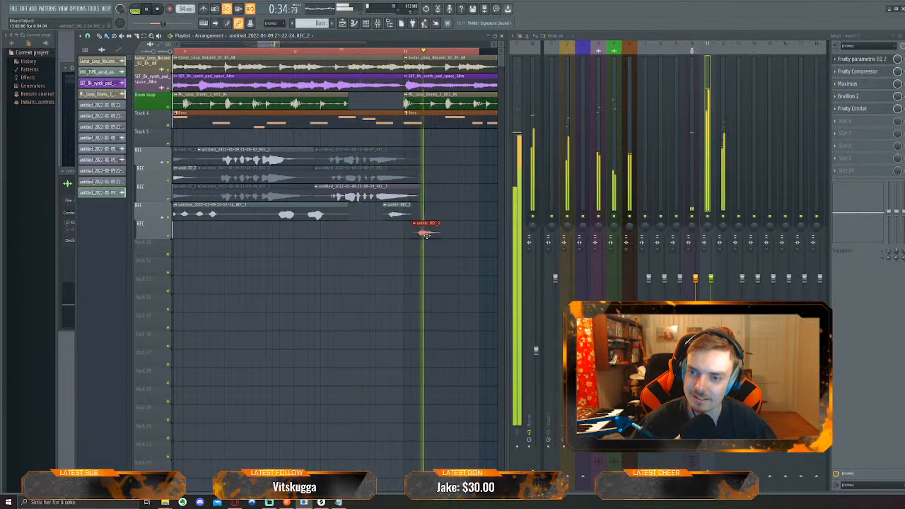
key(space)
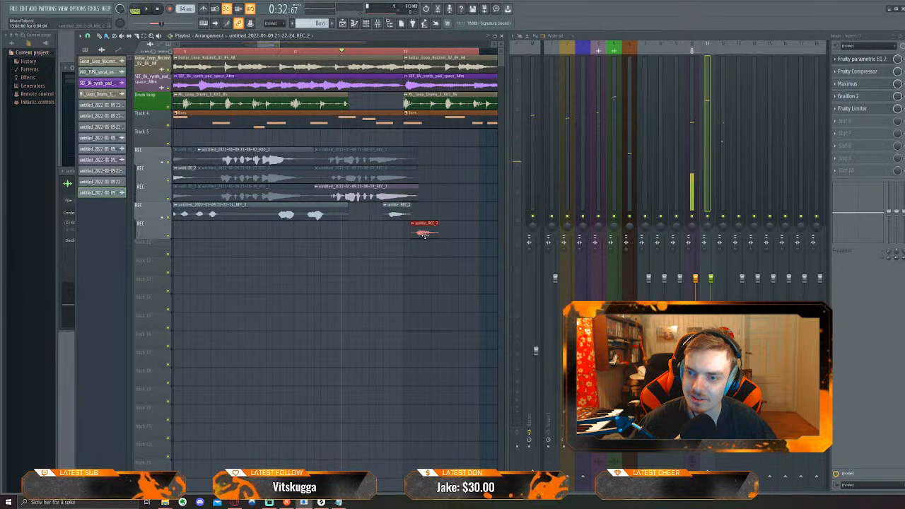
key(space)
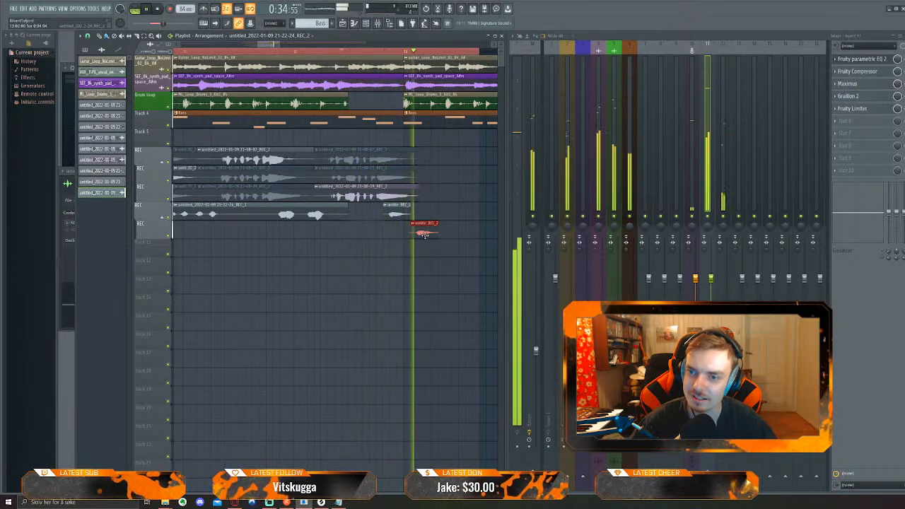
key(space)
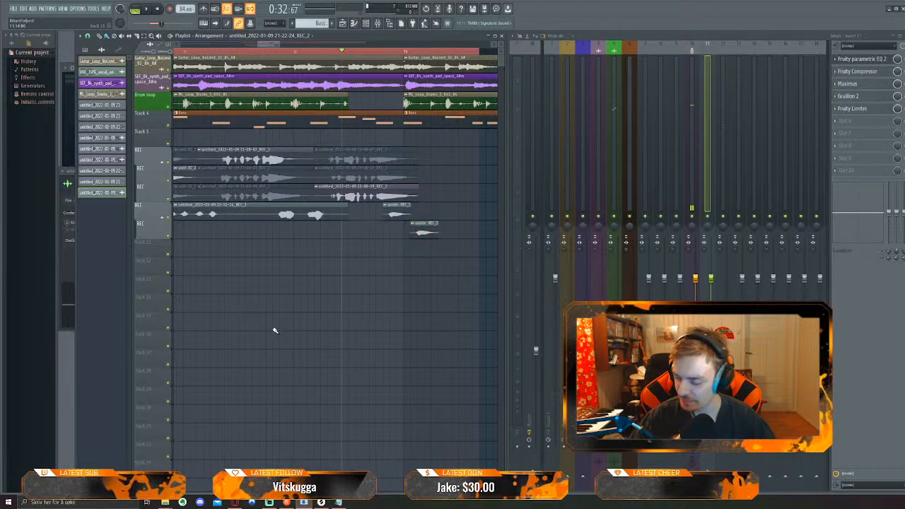
Set the loop region from just before bar 13 to bar 17 and play its opening
scroll(275, 330, down, 3)
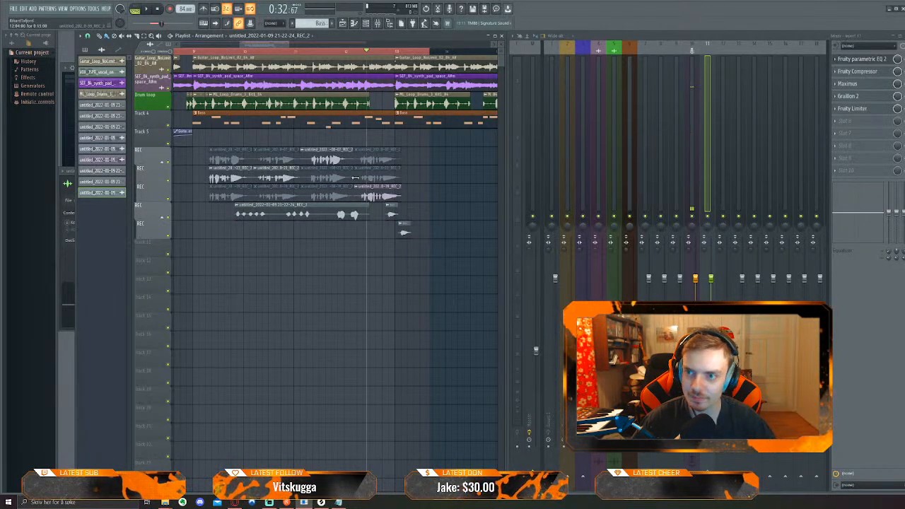
scroll(459, 193, down, 4)
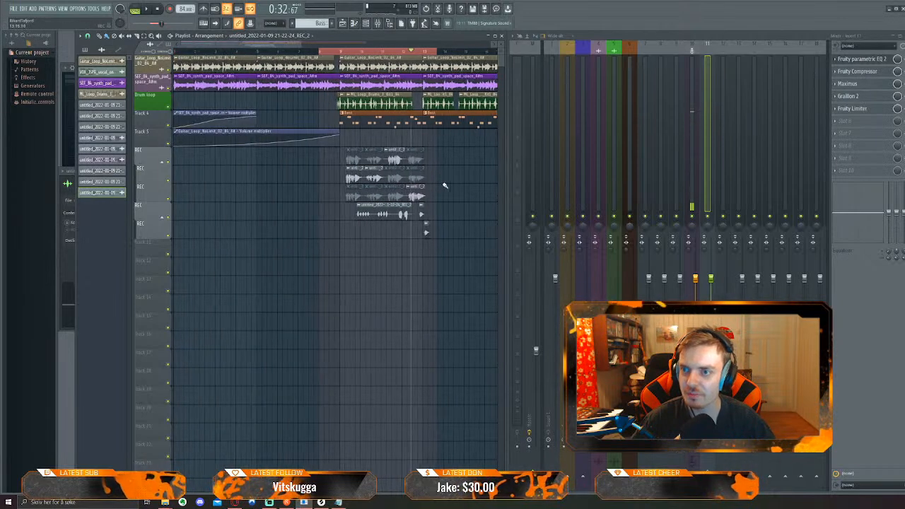
scroll(440, 184, right, 2)
drag(255, 51, 416, 51)
drag(353, 52, 331, 54)
key(space)
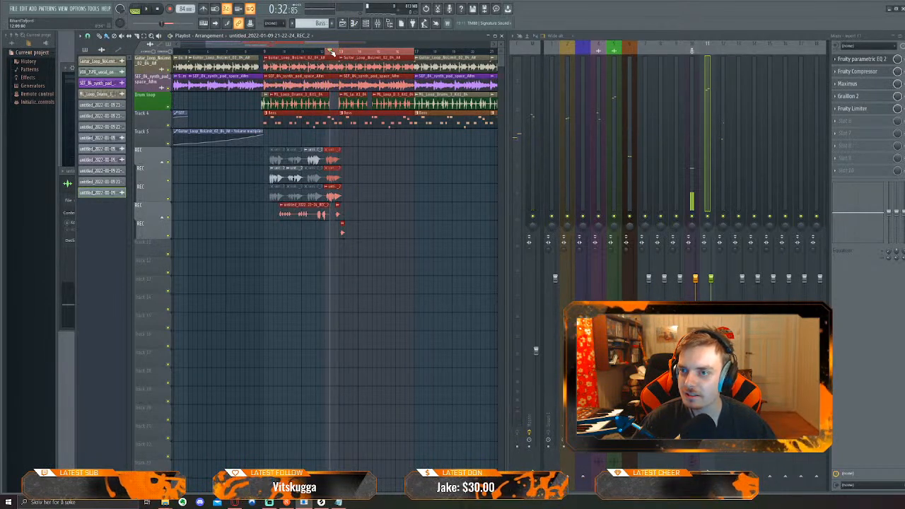
key(space)
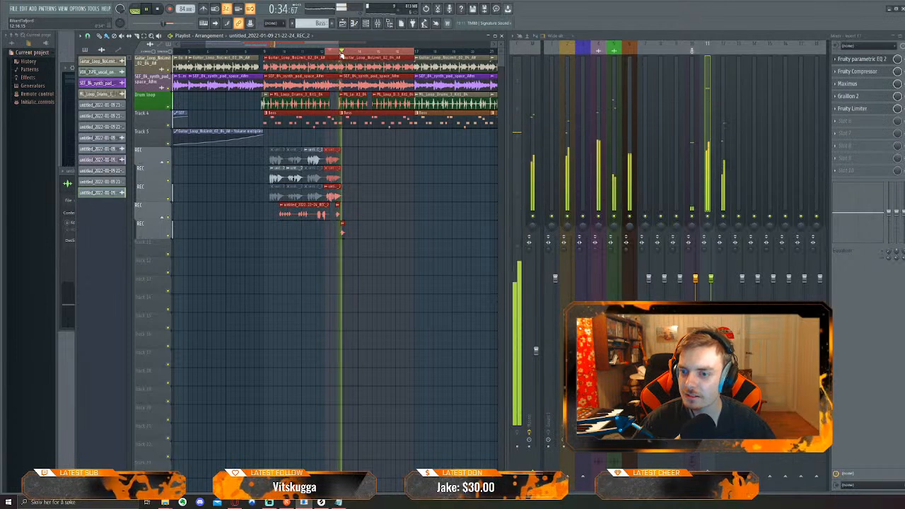
key(space)
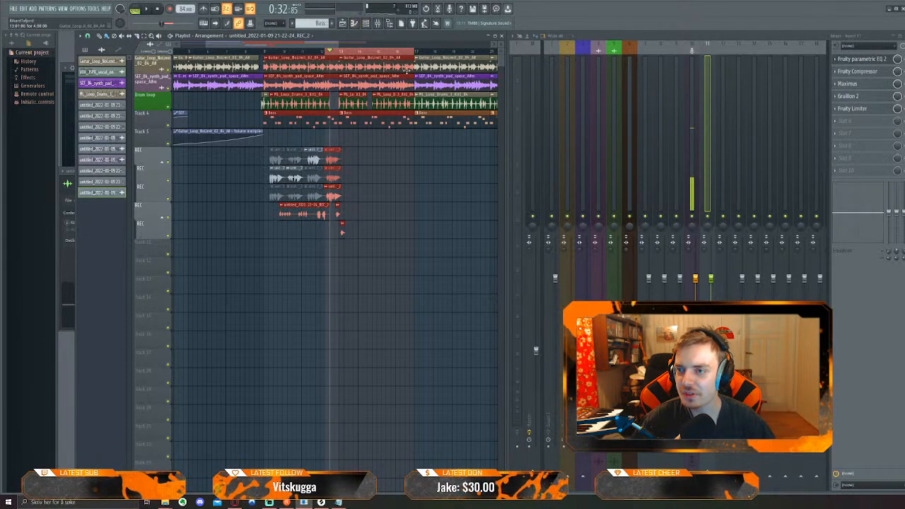
Bring the Notepad lyrics into view, read through the second verse and move the note aside again
drag(904, 219, 472, 147)
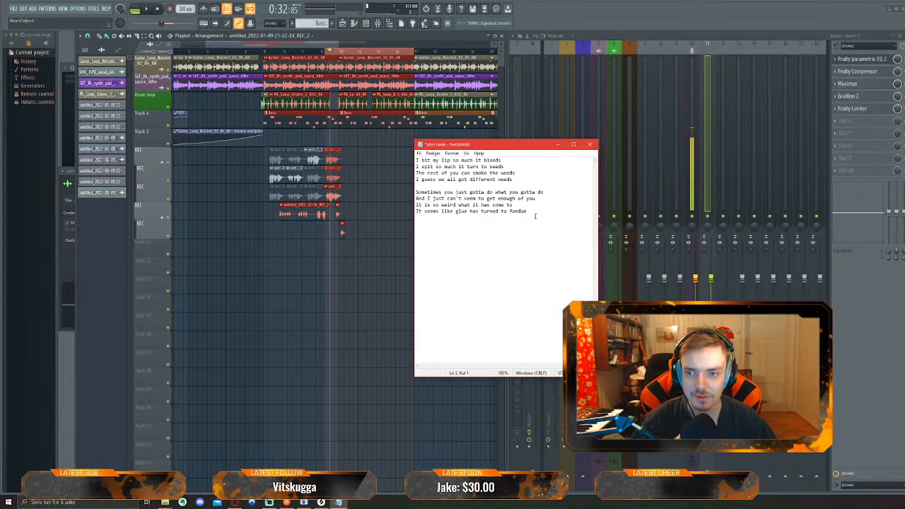
drag(535, 216, 417, 186)
drag(450, 144, 904, 173)
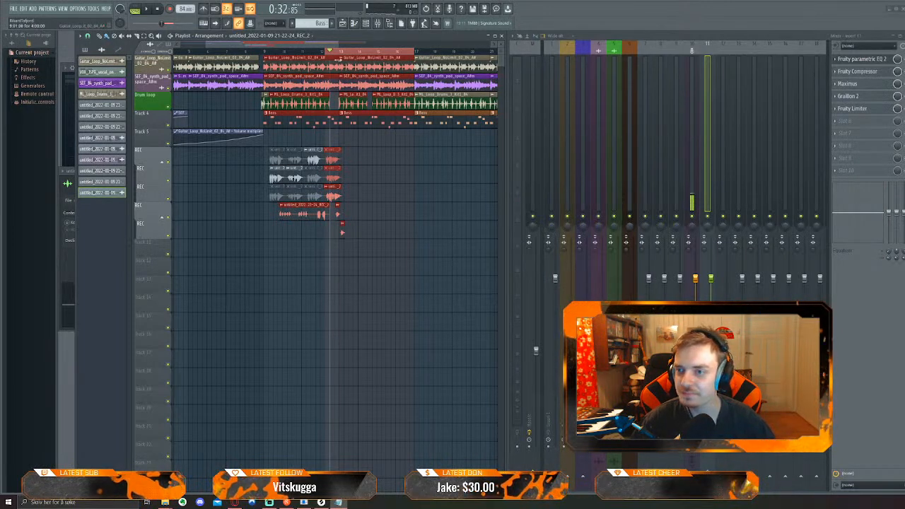
Select the REC mixer track and play the section from just before bar 13 to rehearse the next verse
drag(336, 57, 331, 54)
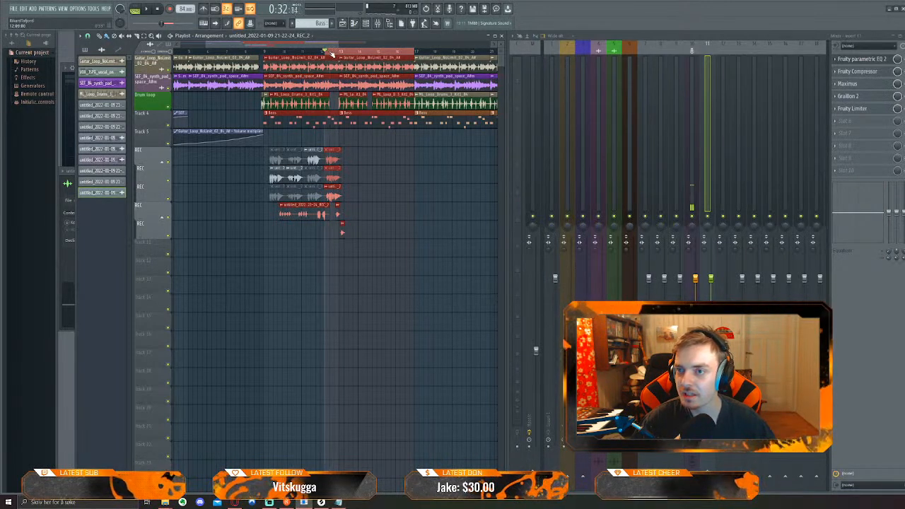
click(695, 94)
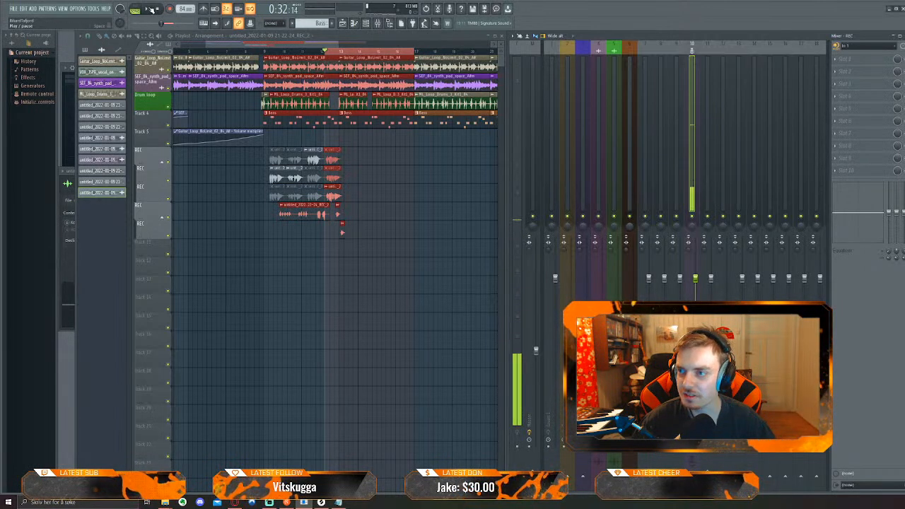
click(151, 10)
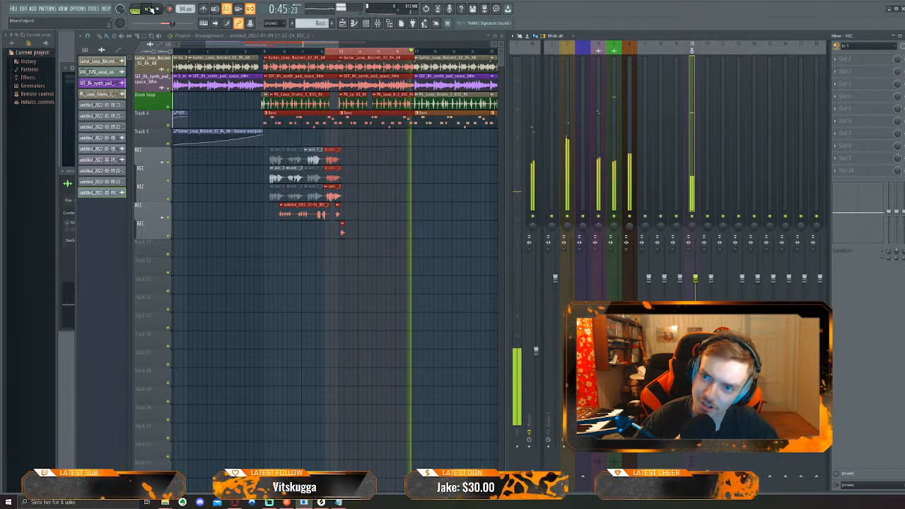
click(325, 53)
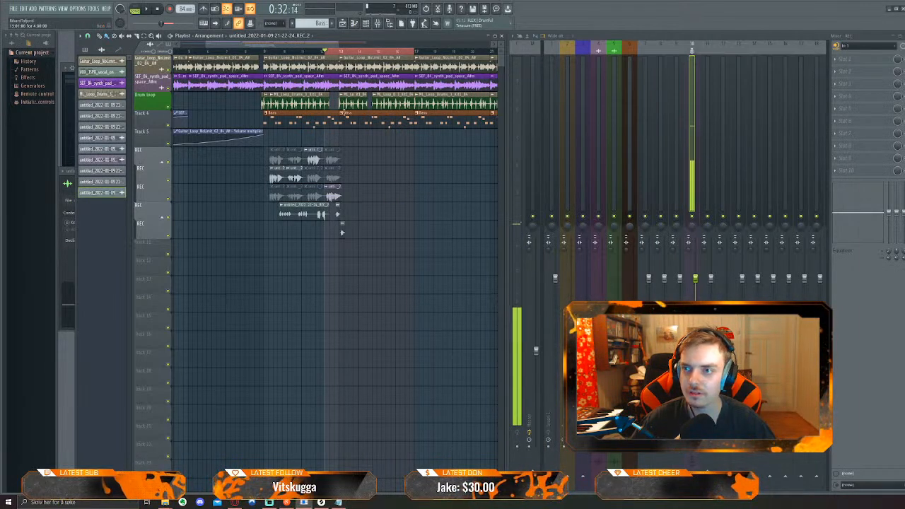
Extend the end of the loop region slightly past bar 17 during playback and stop
key(space)
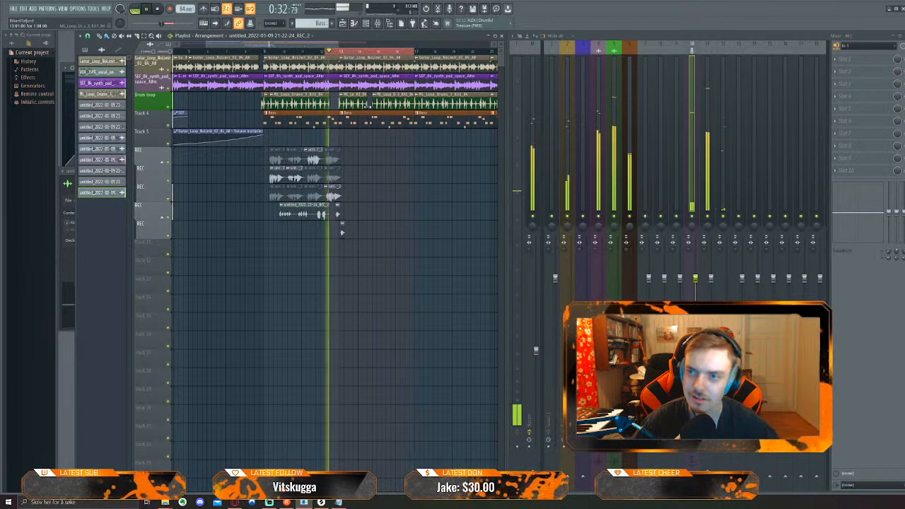
drag(416, 54, 428, 54)
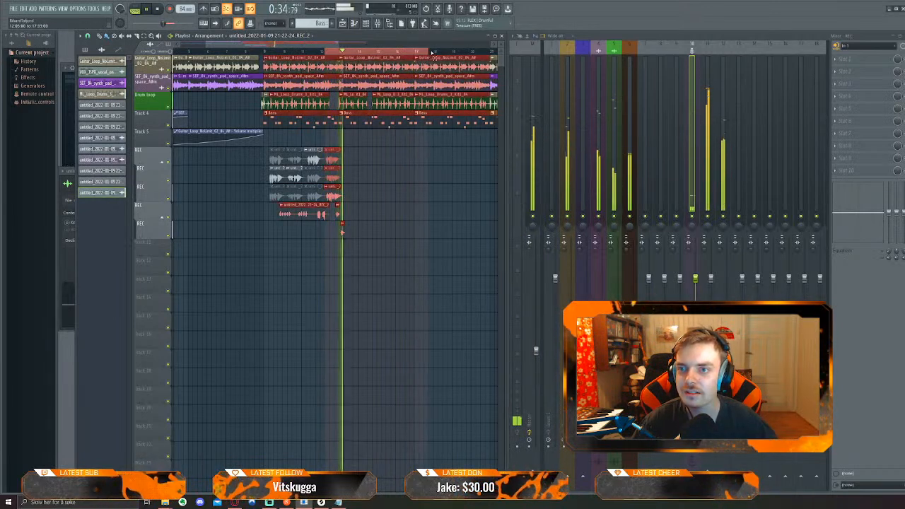
key(space)
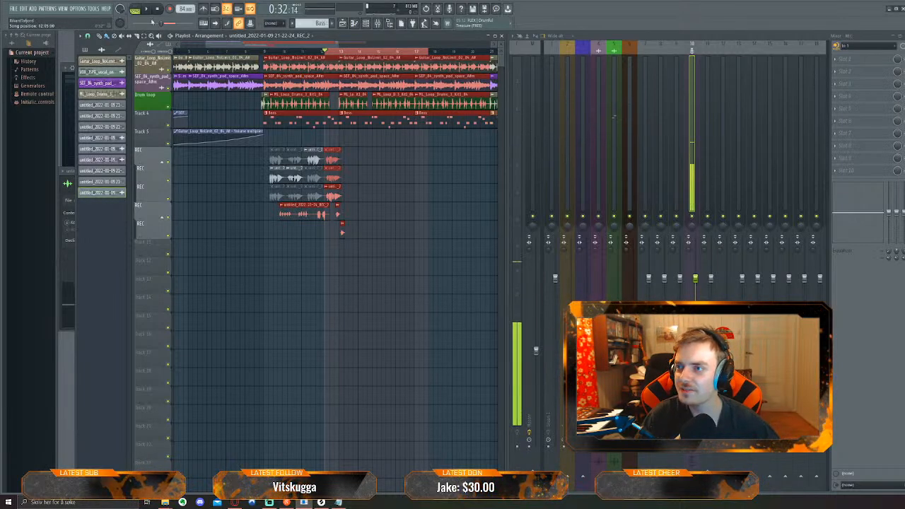
Record three looped vocal takes of the second verse into the playlist as audio clips, and stop
key(r)
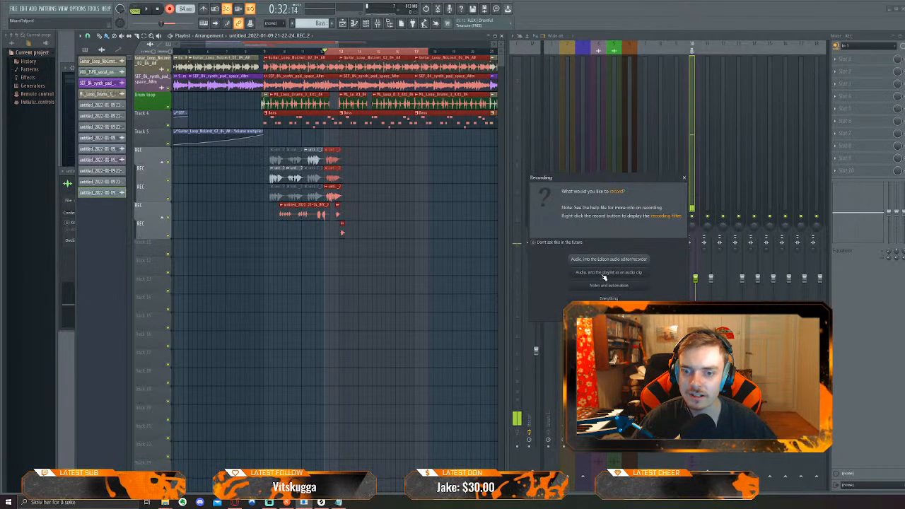
click(605, 273)
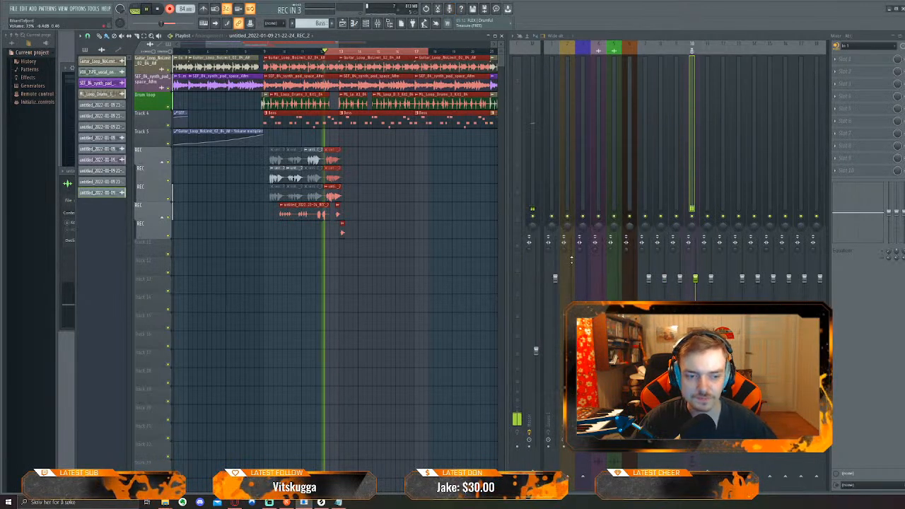
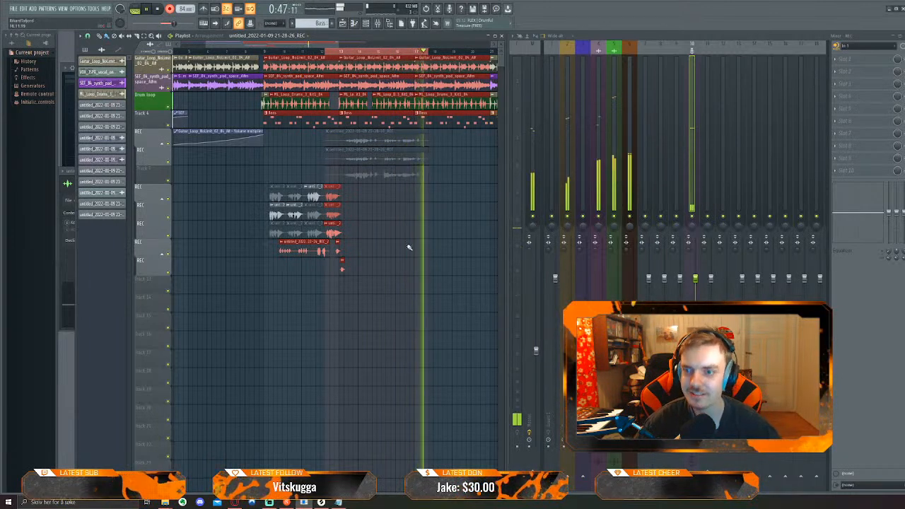
key(space)
Denoise the first new take in Edison with its silent lead-in as noise profile and place the cleaned clip on Track 14
double_click(362, 139)
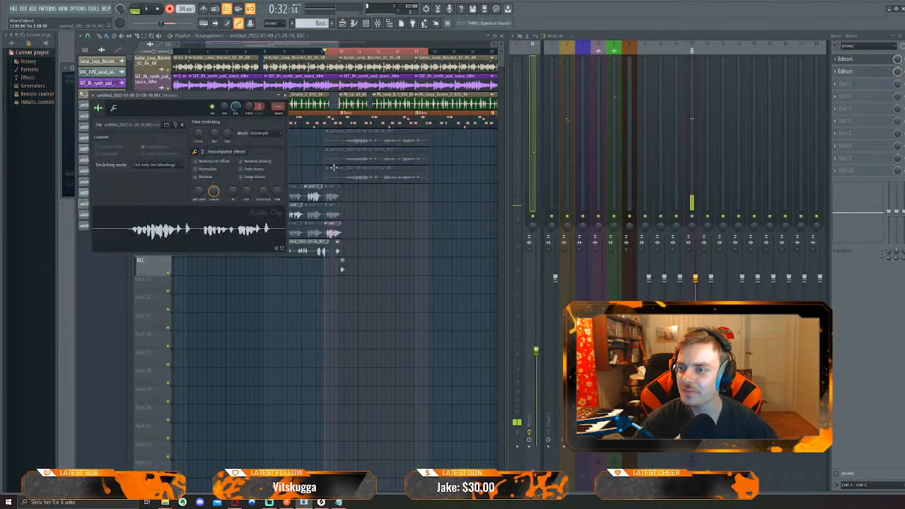
key(ctrl+e)
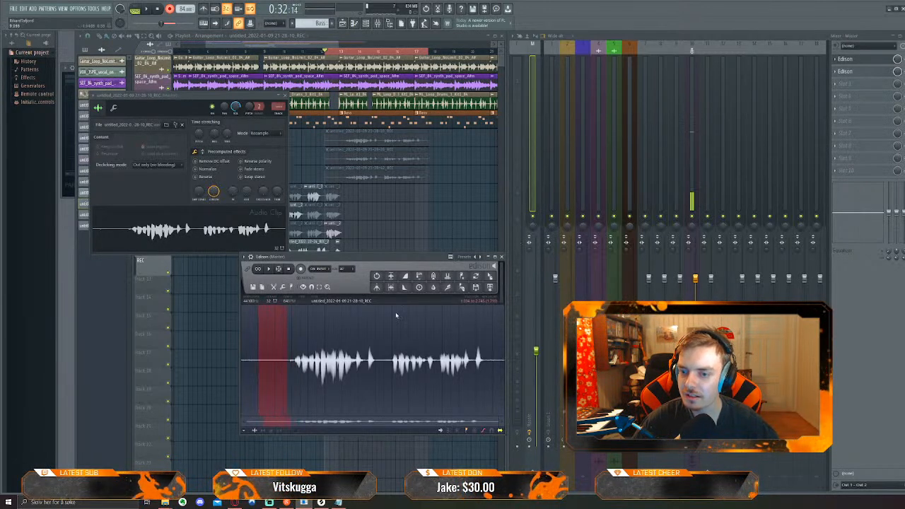
click(446, 290)
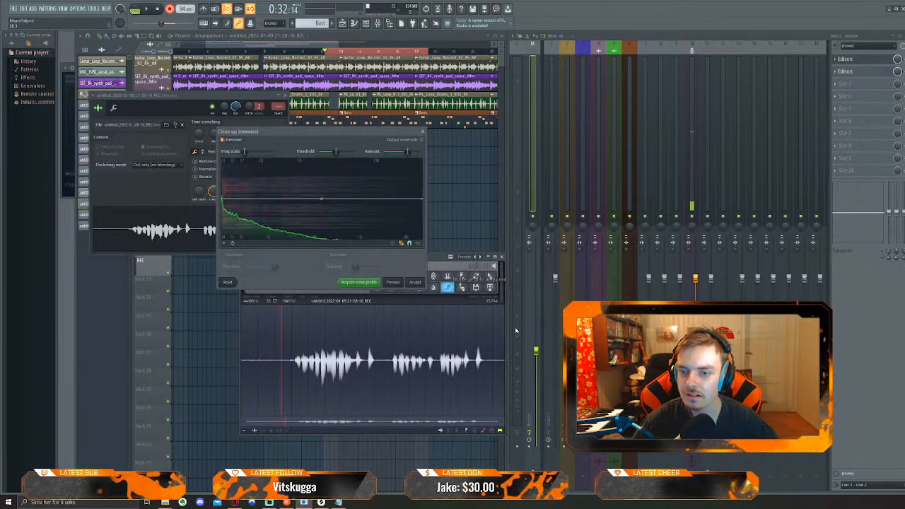
click(417, 283)
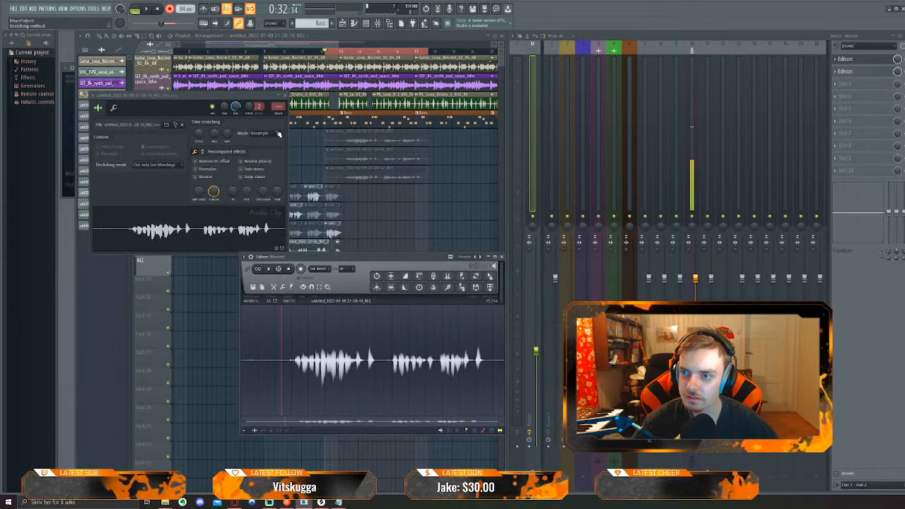
drag(491, 277, 329, 303)
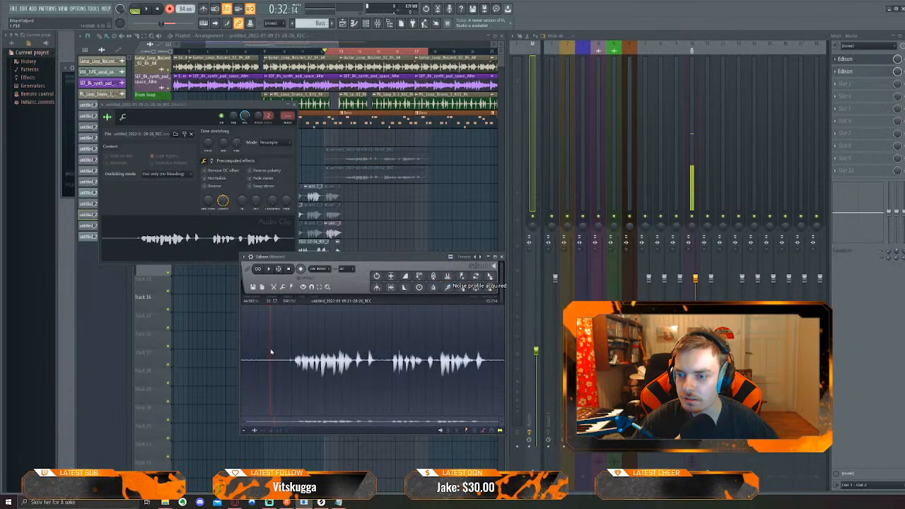
Denoise the second new take in Edison and place the cleaned clip on Track 15 at the loop start
click(448, 287)
click(414, 282)
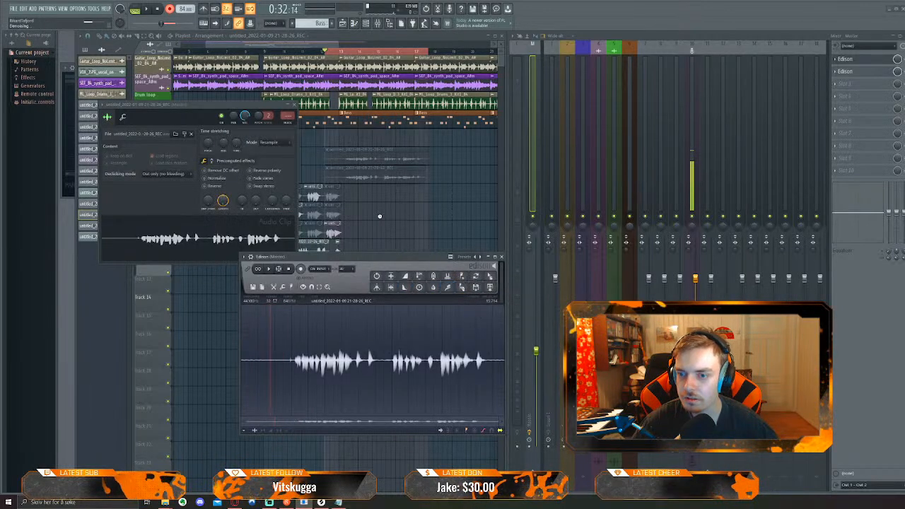
drag(490, 277, 327, 325)
Denoise the third take in Edison, and replace the three original recordings on the REC tracks with the cleaned clips
double_click(368, 174)
key(ctrl+e)
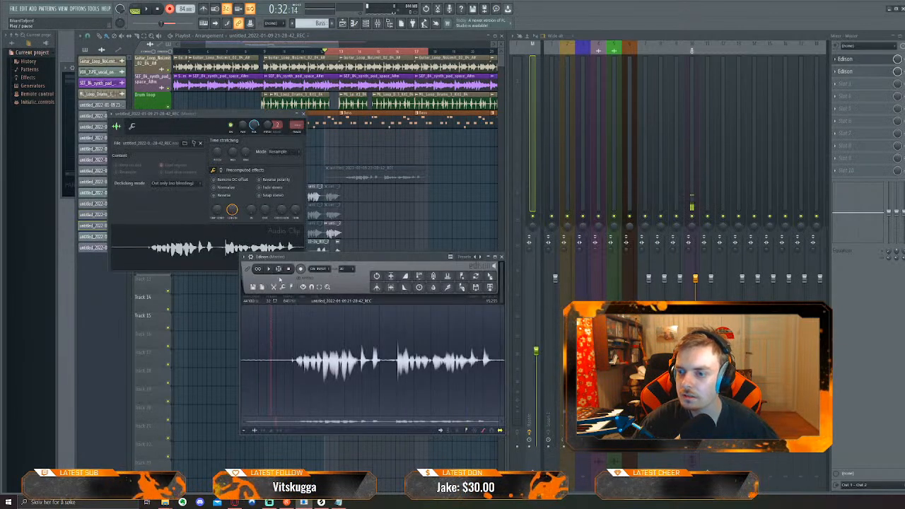
click(448, 288)
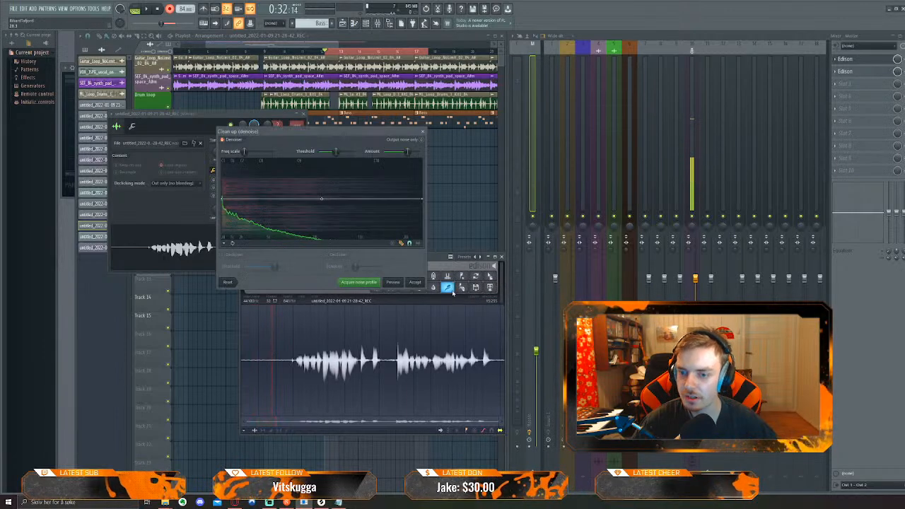
click(408, 282)
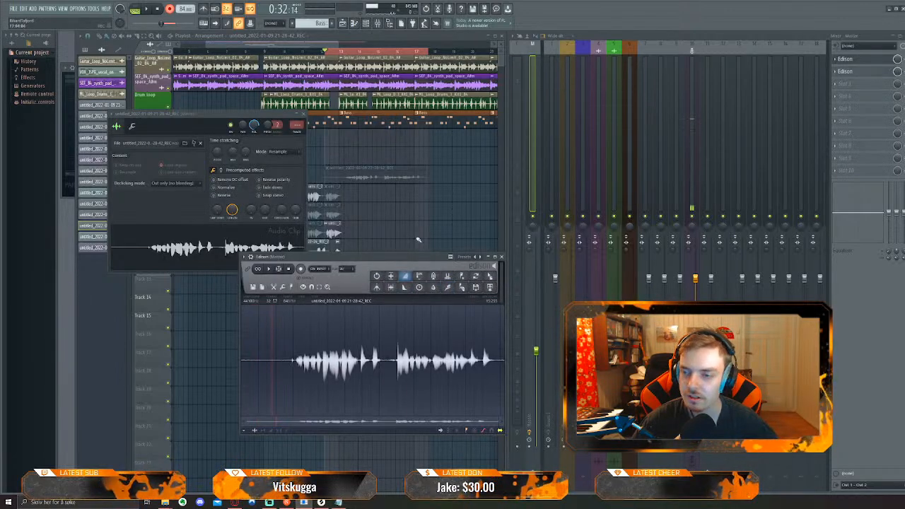
drag(471, 287, 380, 344)
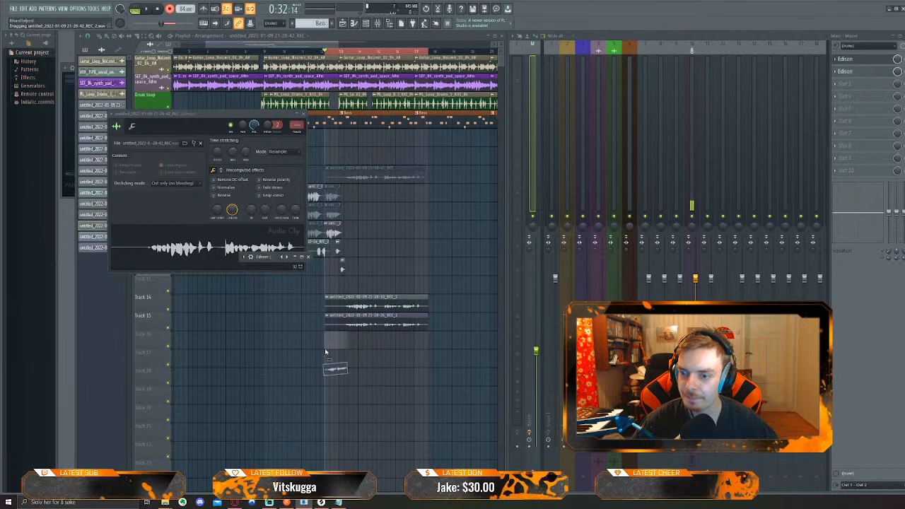
drag(326, 351, 326, 339)
drag(382, 398, 379, 133)
click(409, 215)
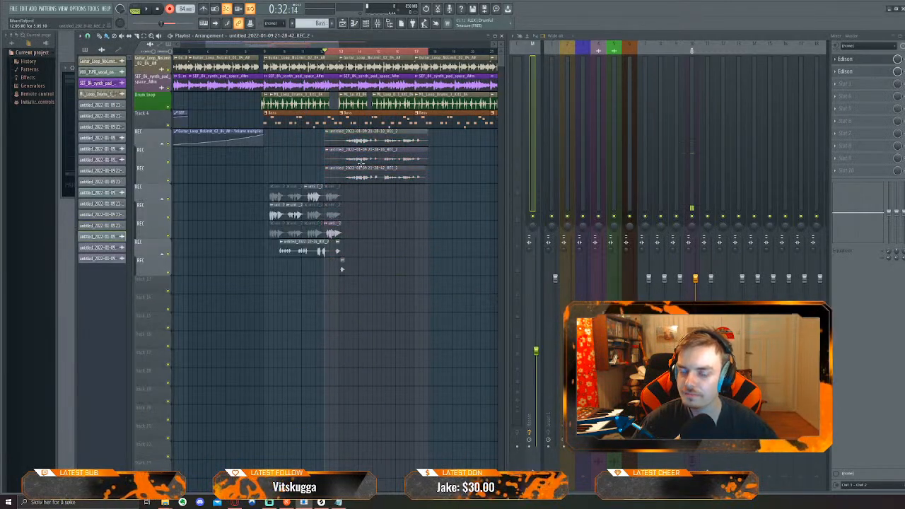
Trim the silence before the first words and after the last words from the three stacked second-verse takes
scroll(356, 210, up, 5)
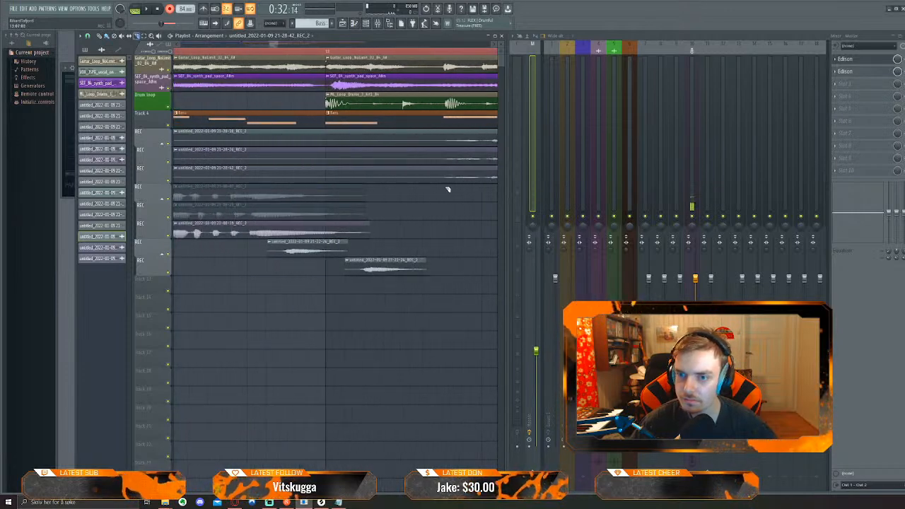
scroll(366, 218, down, 4)
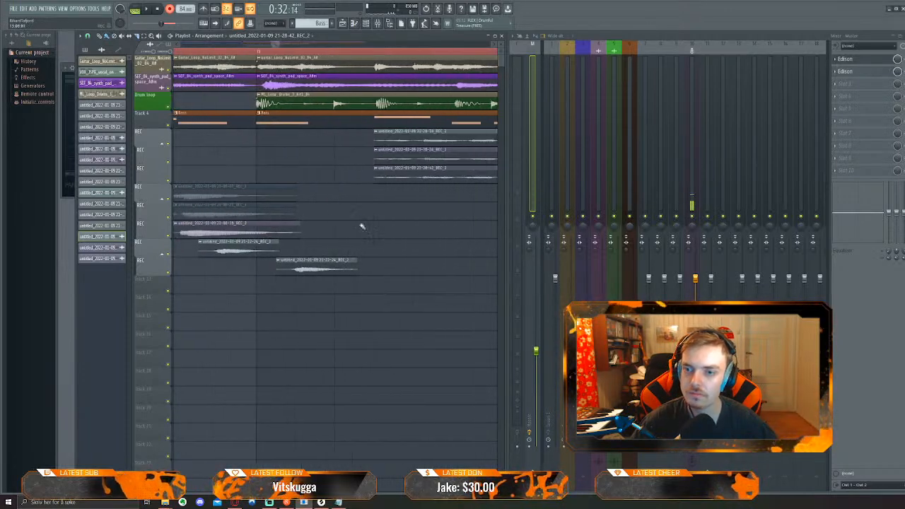
scroll(387, 205, up, 4)
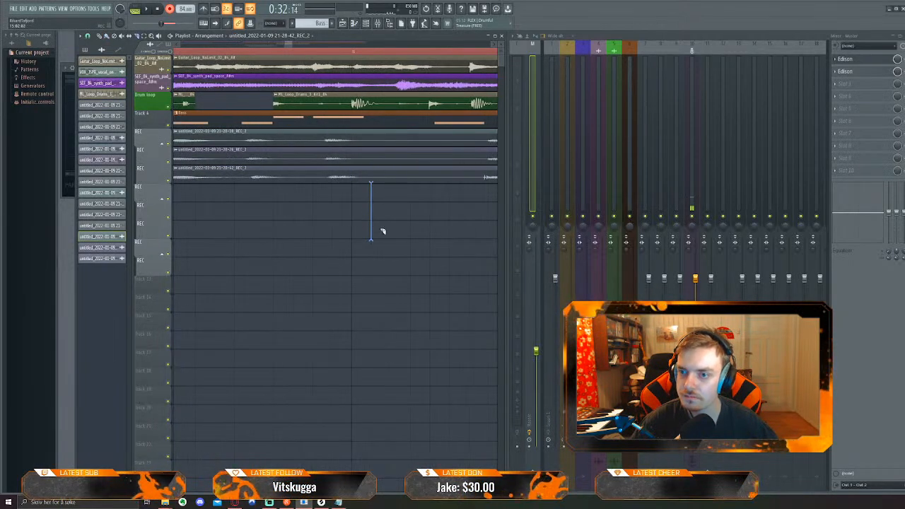
scroll(417, 240, down, 4)
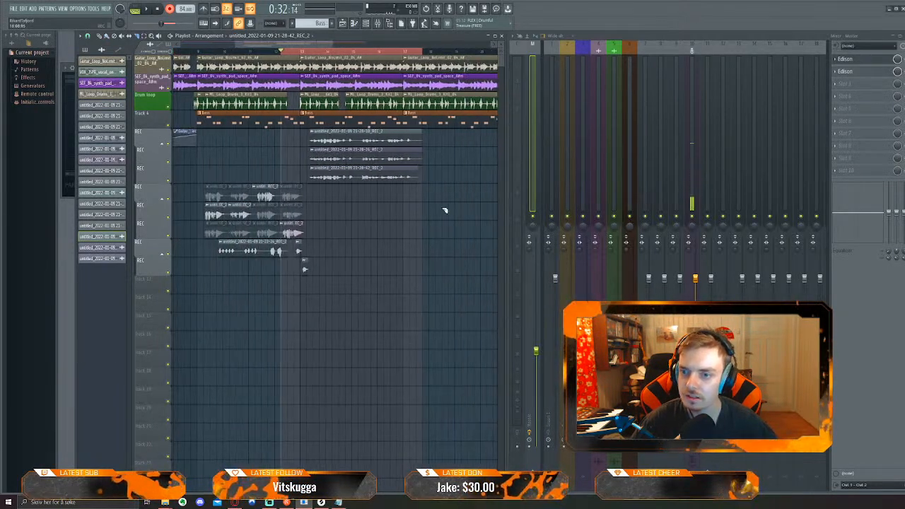
scroll(319, 211, up, 2)
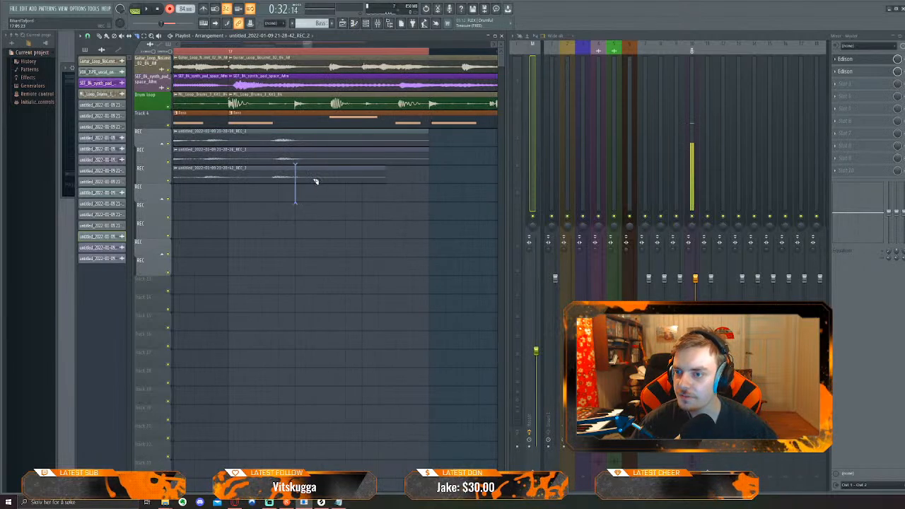
scroll(248, 238, up, 4)
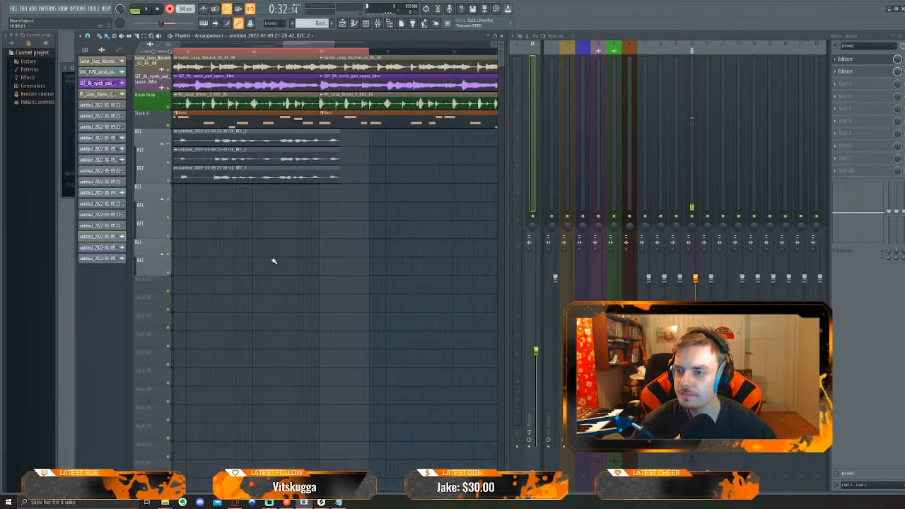
scroll(347, 229, up, 2)
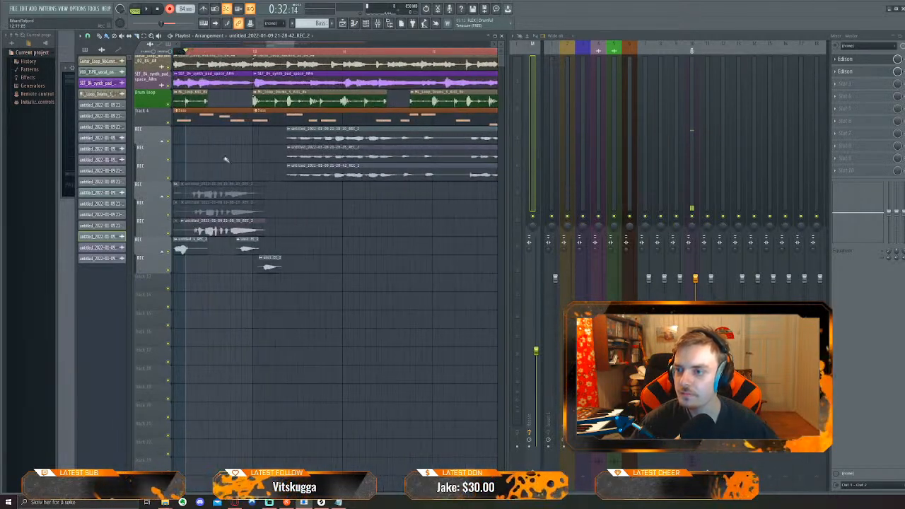
Mute the playlist tracks holding the second and third new takes so only the first take plays
click(169, 161)
click(169, 179)
drag(368, 227, 323, 234)
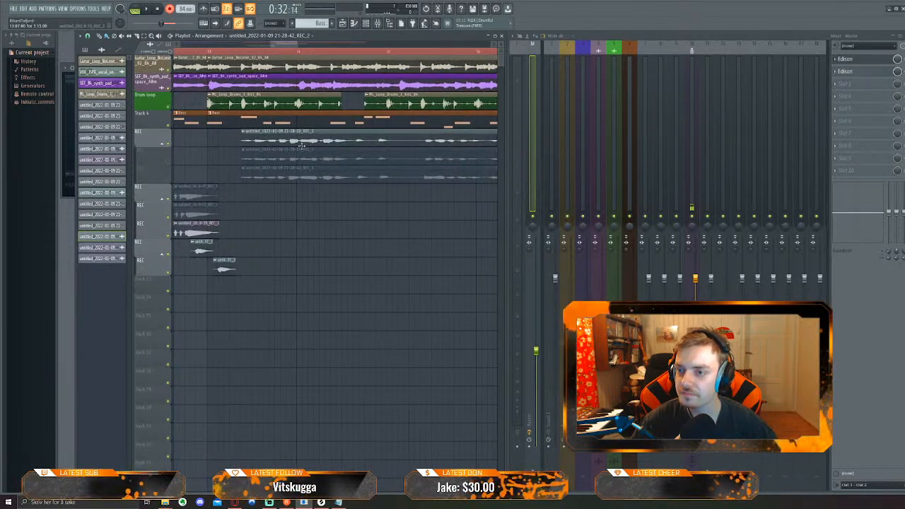
Route the three new vocal takes to mixer track 11
double_click(302, 147)
scroll(306, 134, up, 11)
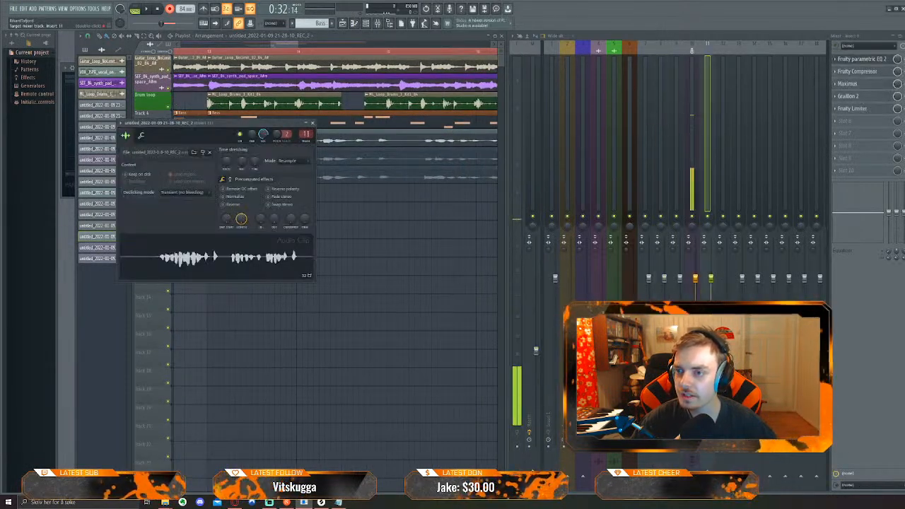
key(ctrl+z)
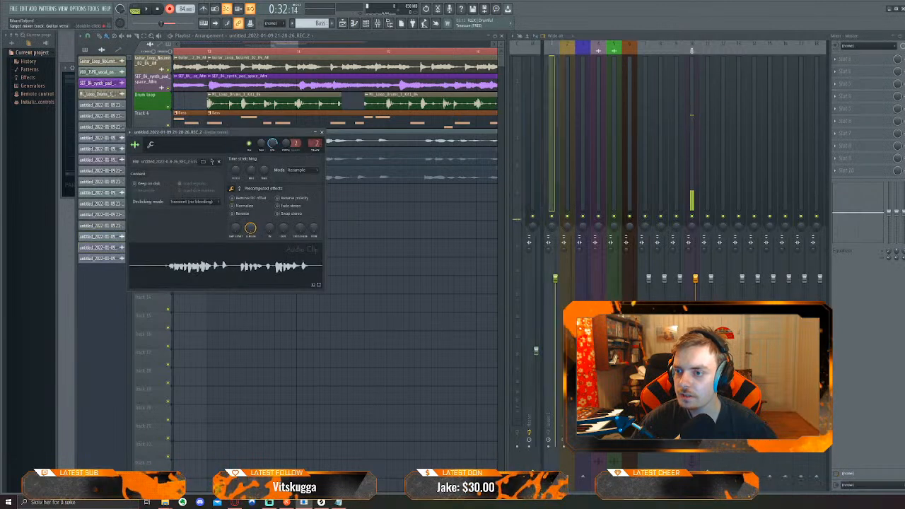
key(ctrl+z)
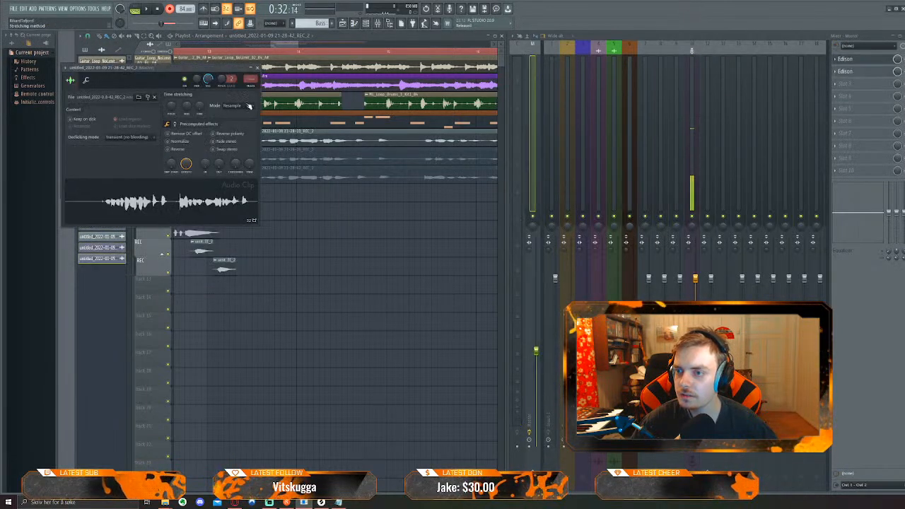
drag(251, 78, 251, 50)
click(311, 161)
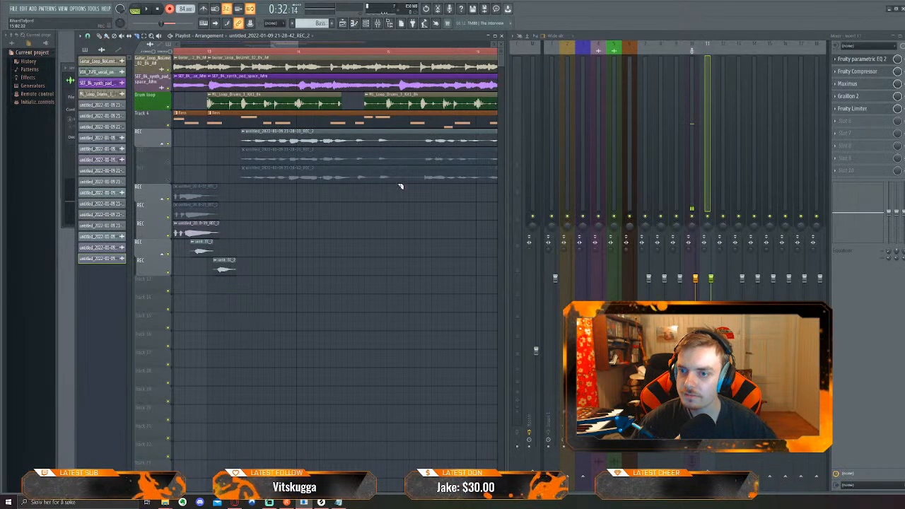
Split the three new takes in the pause just past bar 15 and play the opening of the first take
scroll(382, 240, up, 3)
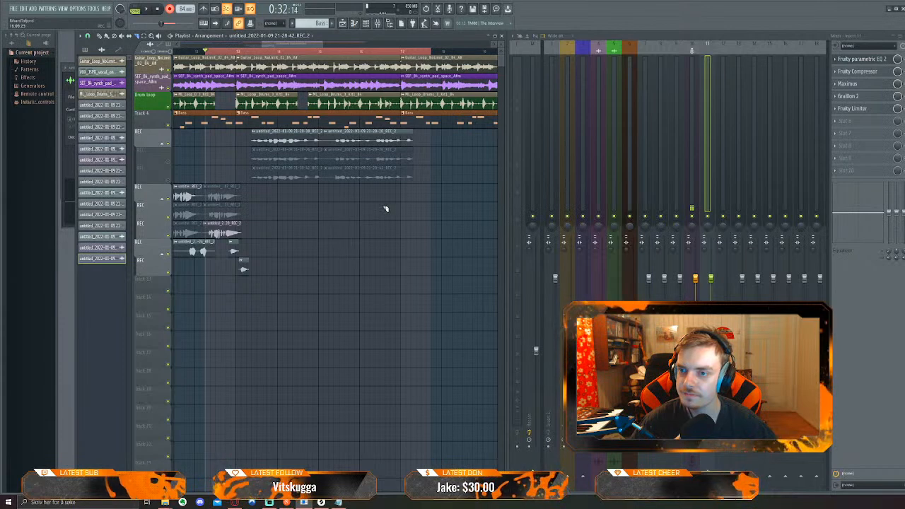
scroll(324, 216, up, 2)
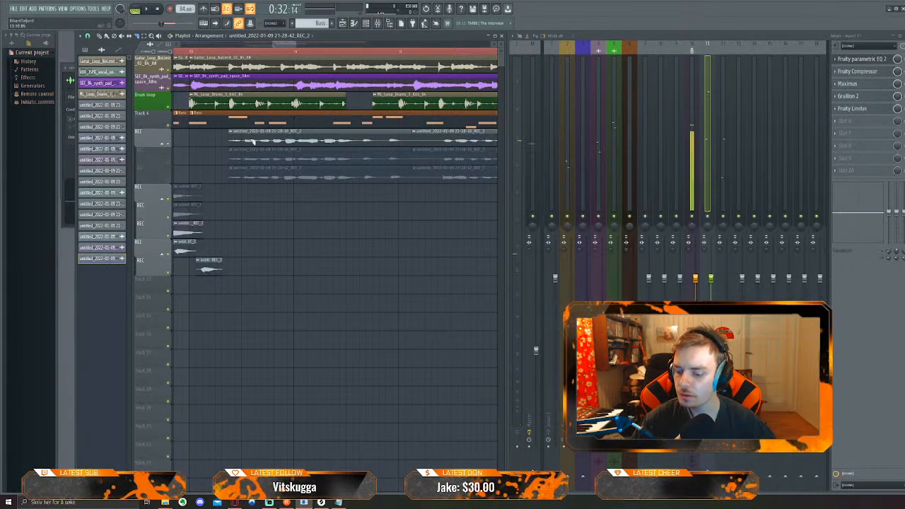
double_click(251, 139)
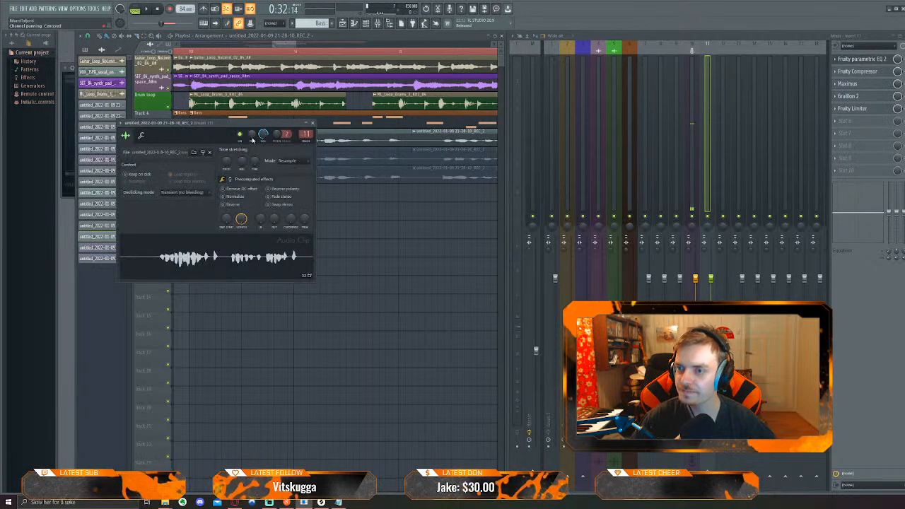
click(313, 123)
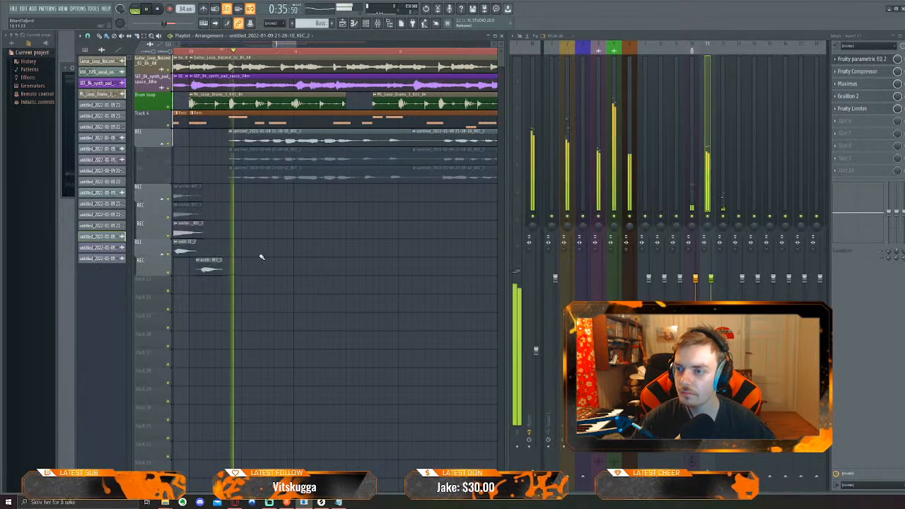
key(space)
Normalize all three new vocal takes in their audio clip settings
double_click(258, 137)
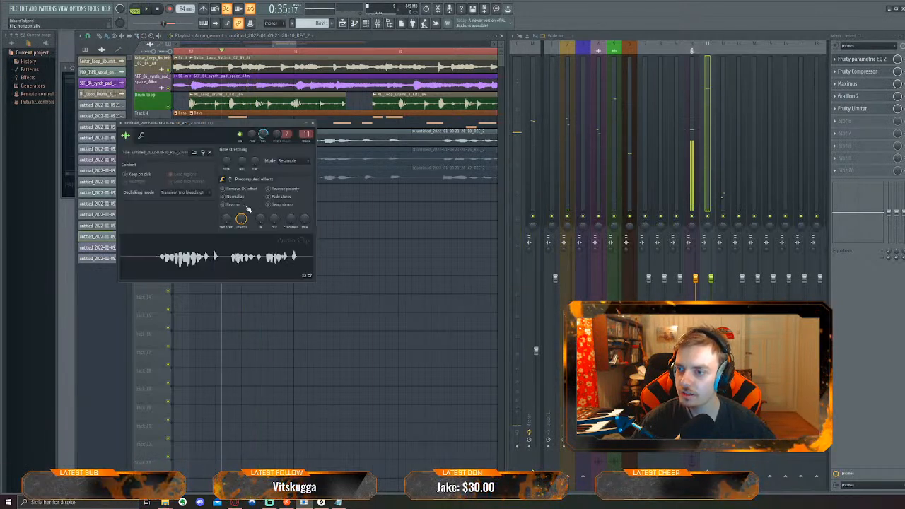
click(225, 196)
right_click(326, 216)
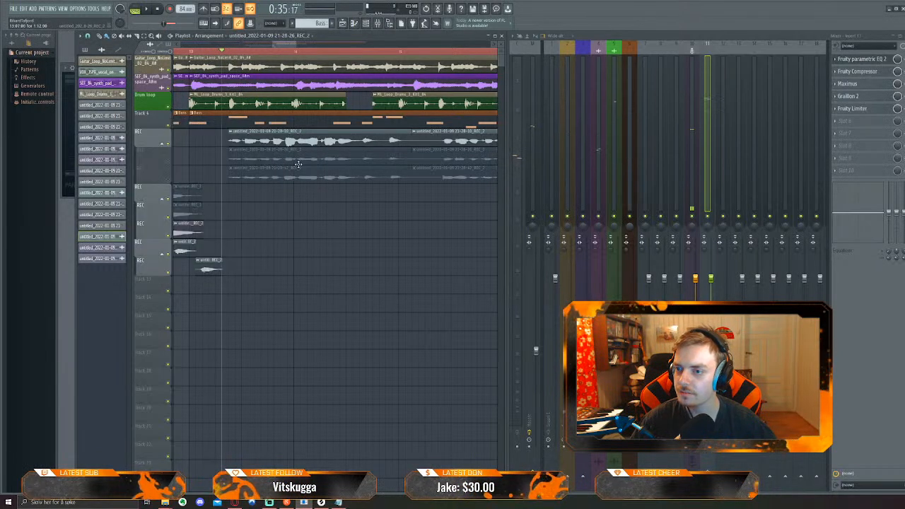
double_click(299, 162)
click(233, 206)
right_click(354, 247)
double_click(290, 177)
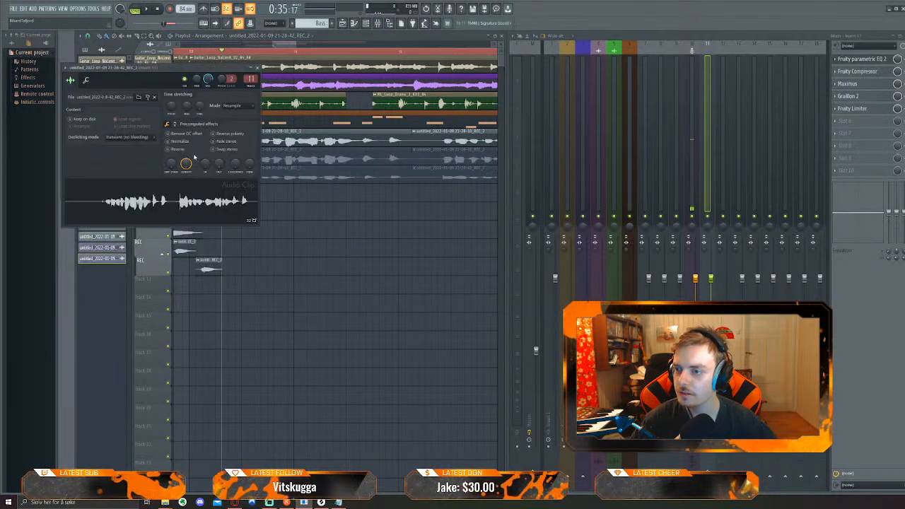
click(181, 142)
right_click(284, 216)
Select the first-half clips of all three new takes and shift them slightly earlier, towards the start of bar 13
key(space)
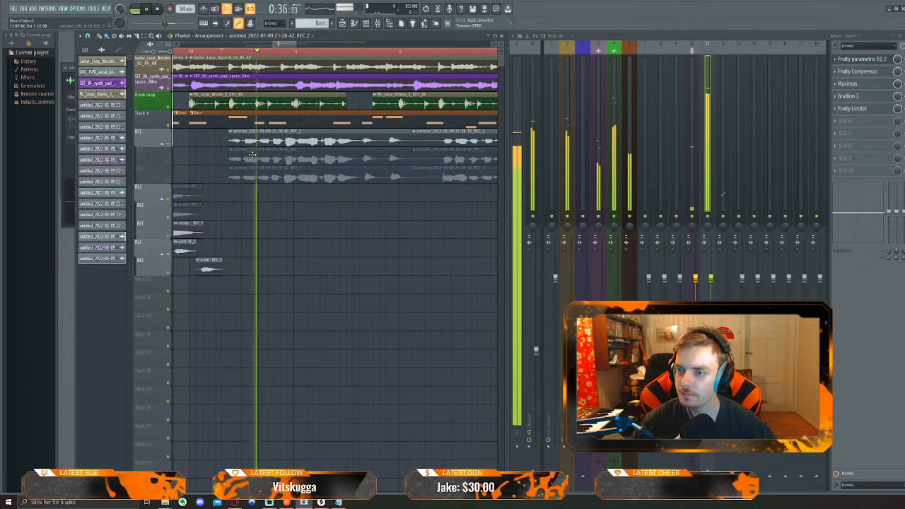
key(space)
ctrl+click(263, 135)
scroll(344, 228, up, 4)
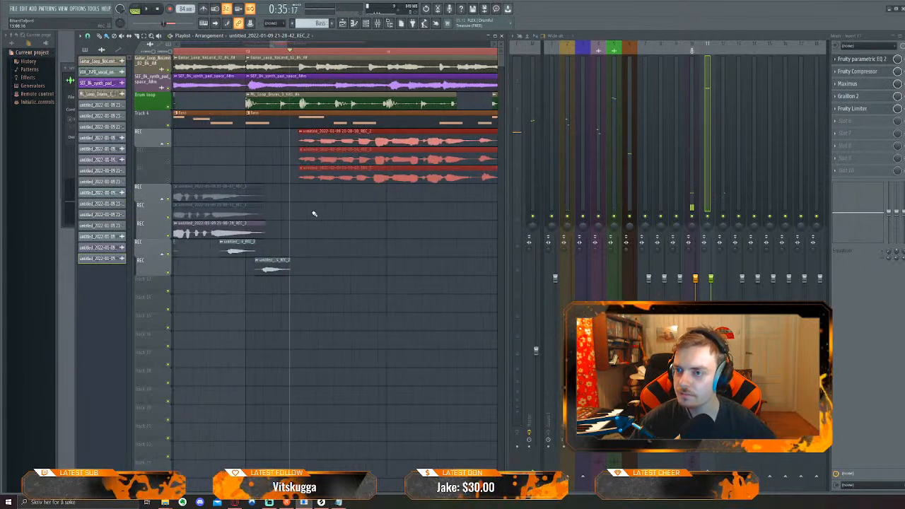
drag(320, 143, 302, 144)
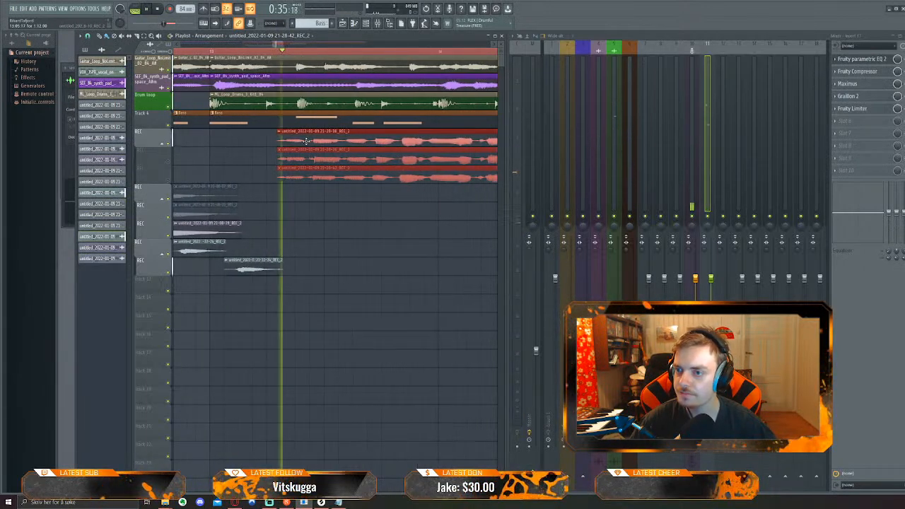
Play the lead-in around bar 13 and nudge the three selected takes slightly later
click(244, 53)
click(230, 52)
key(space)
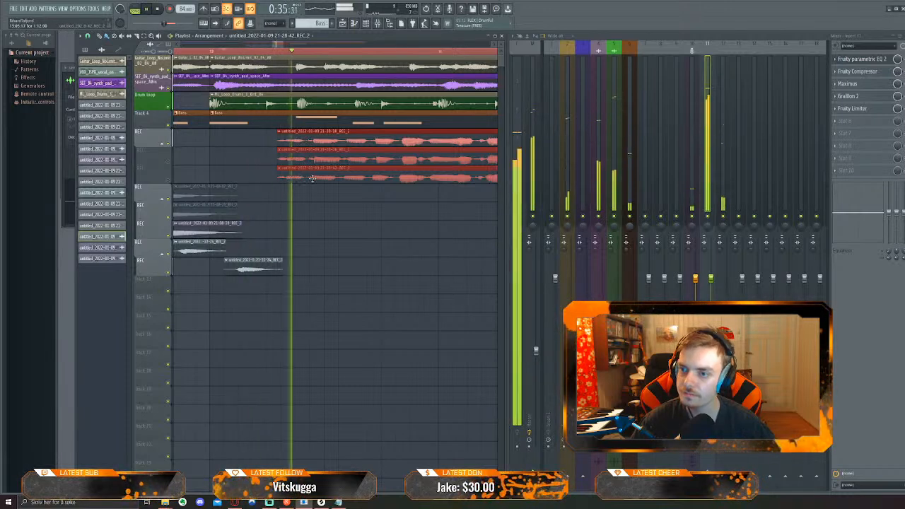
key(space)
drag(292, 142, 306, 142)
Listen through the first new take from bar 13 to check its timing against the beat
key(space)
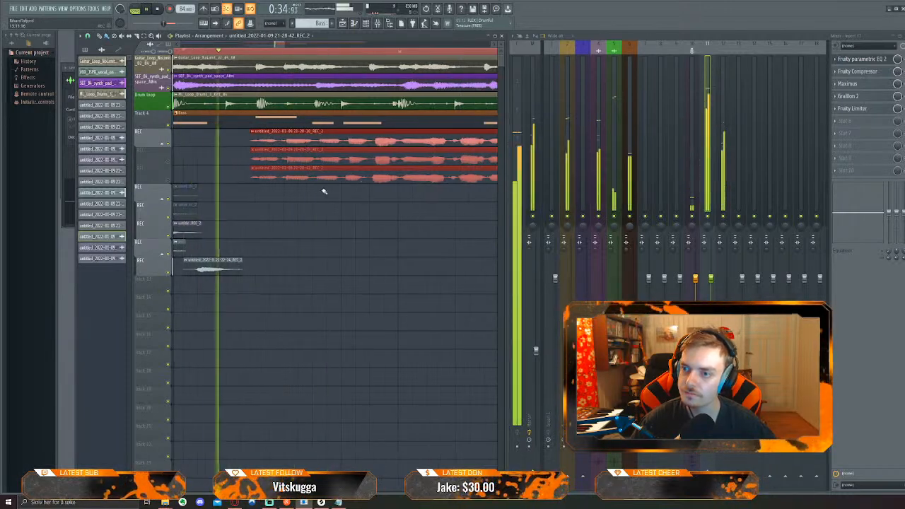
drag(384, 208, 304, 224)
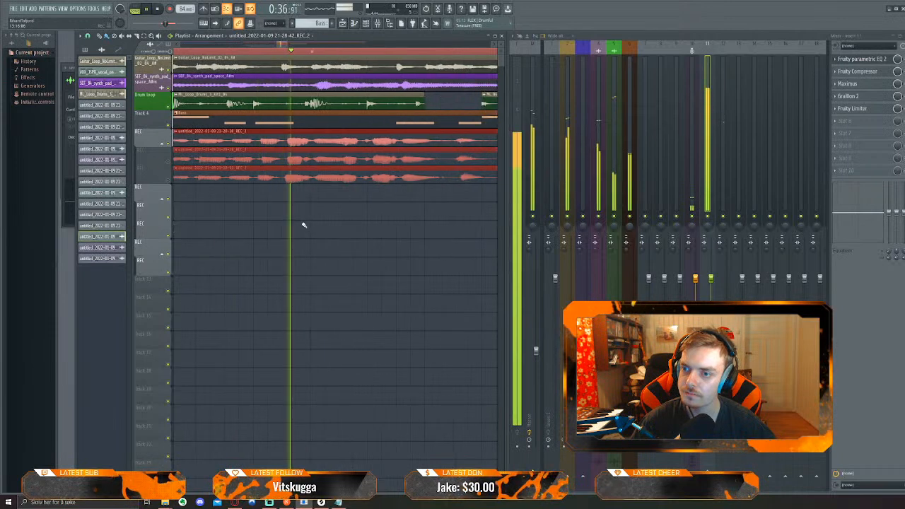
scroll(344, 227, down, 3)
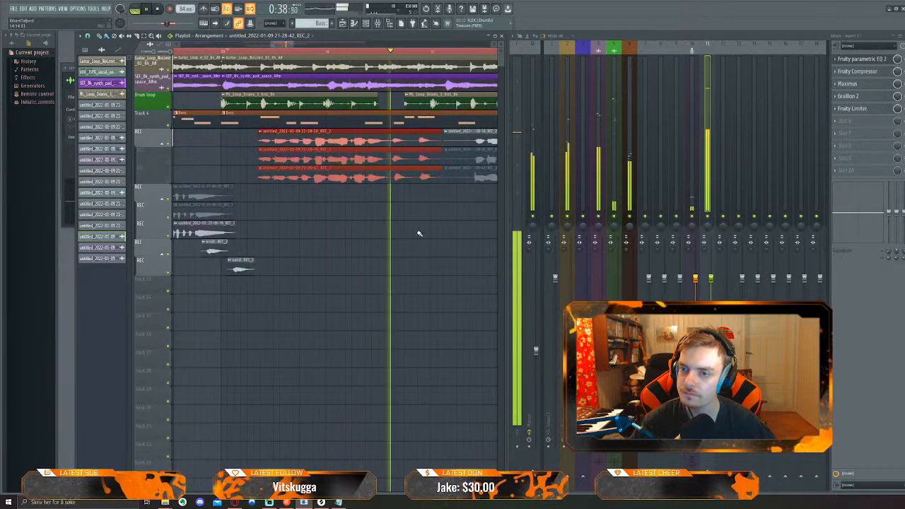
drag(427, 235, 335, 247)
scroll(334, 245, down, 2)
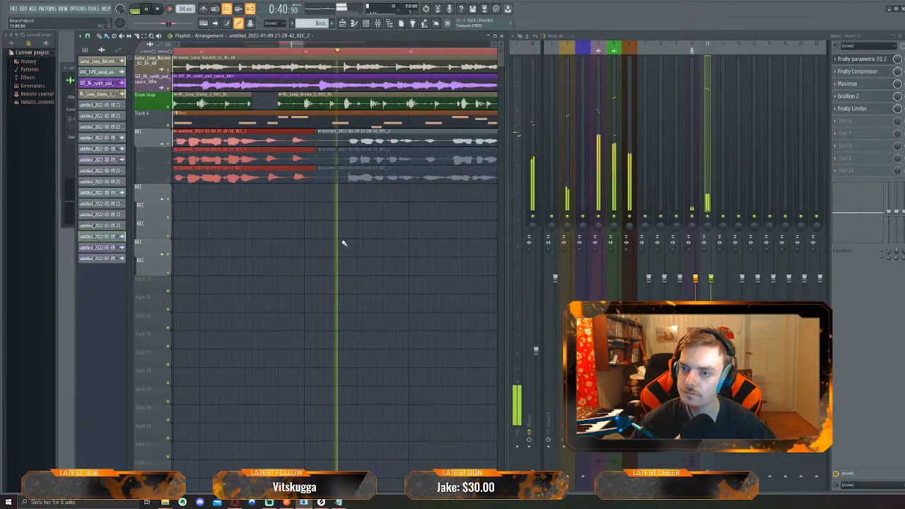
drag(418, 222, 362, 228)
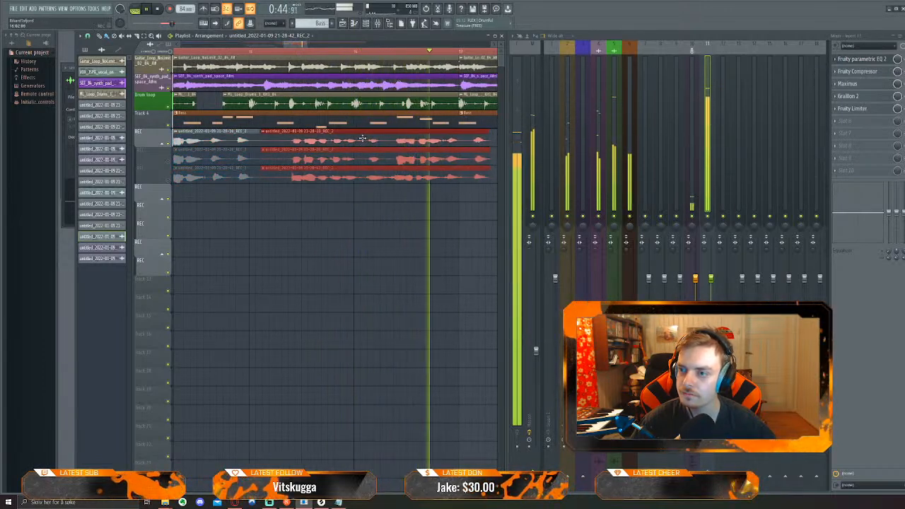
key(space)
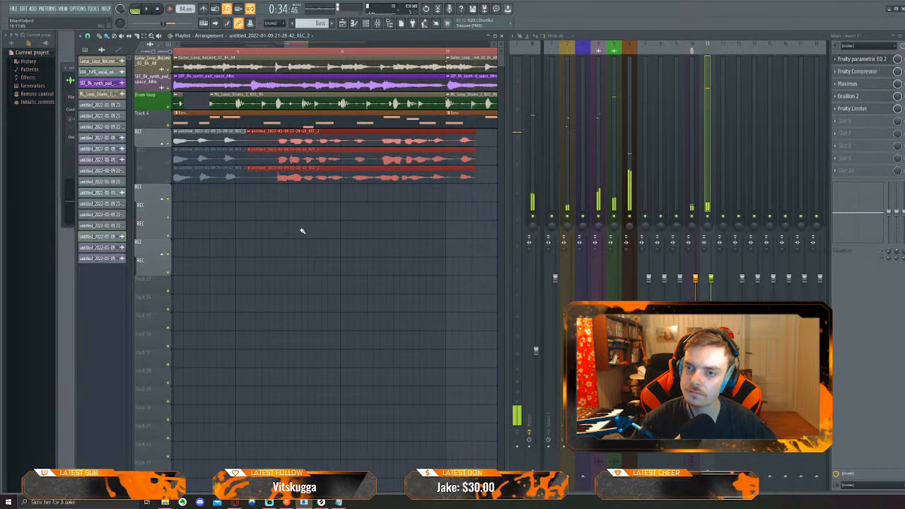
scroll(296, 235, down, 4)
drag(274, 230, 375, 236)
key(space)
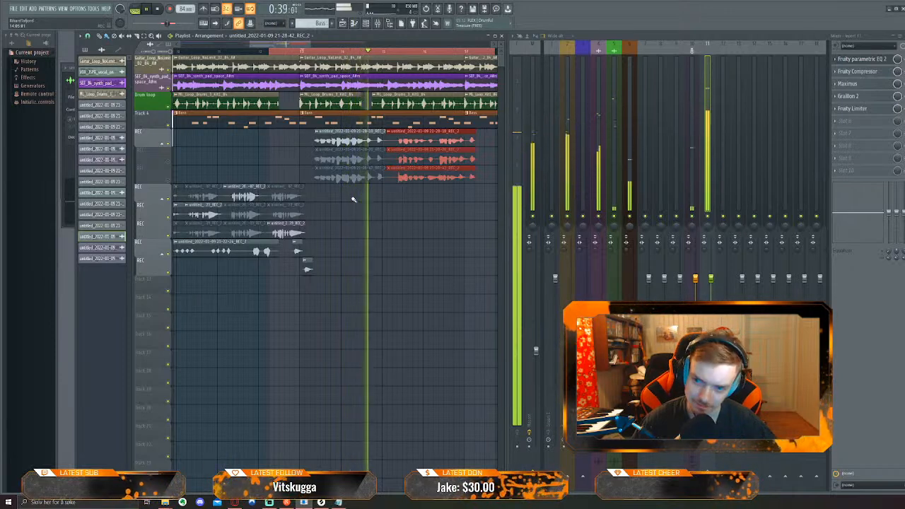
key(space)
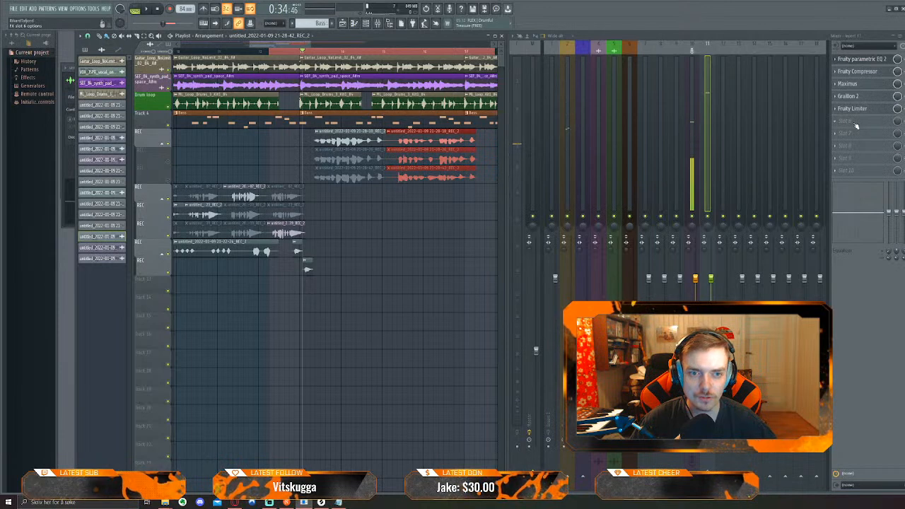
Add RVerb Stereo to mixer track 11, audition the Roboverb preset and choose the Vocal Verb preset instead
click(855, 125)
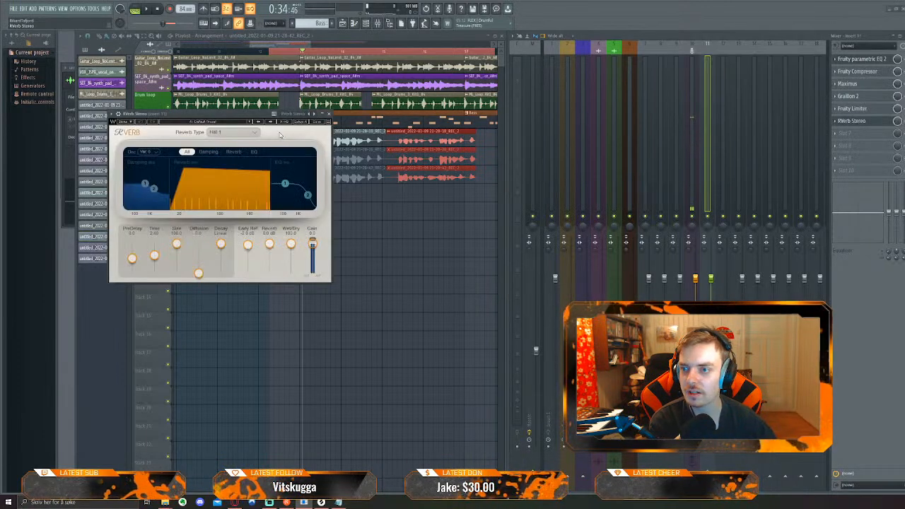
click(317, 115)
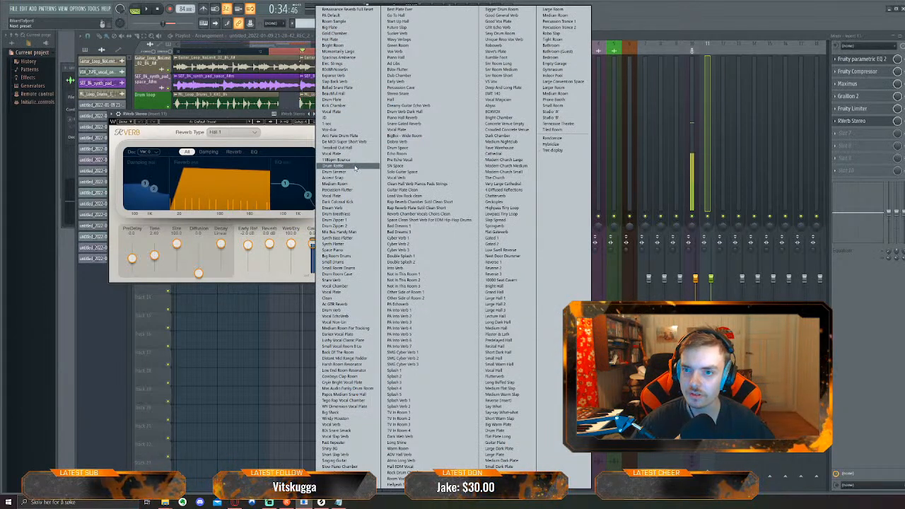
click(496, 46)
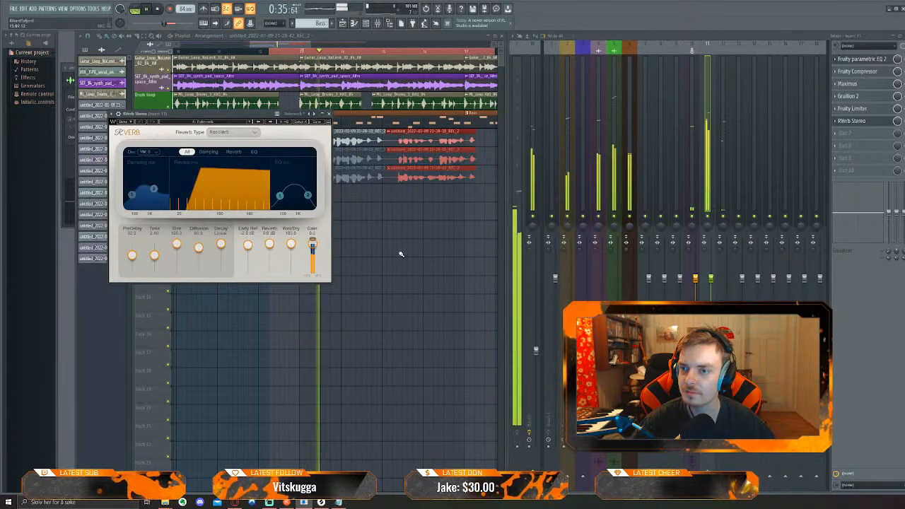
click(312, 114)
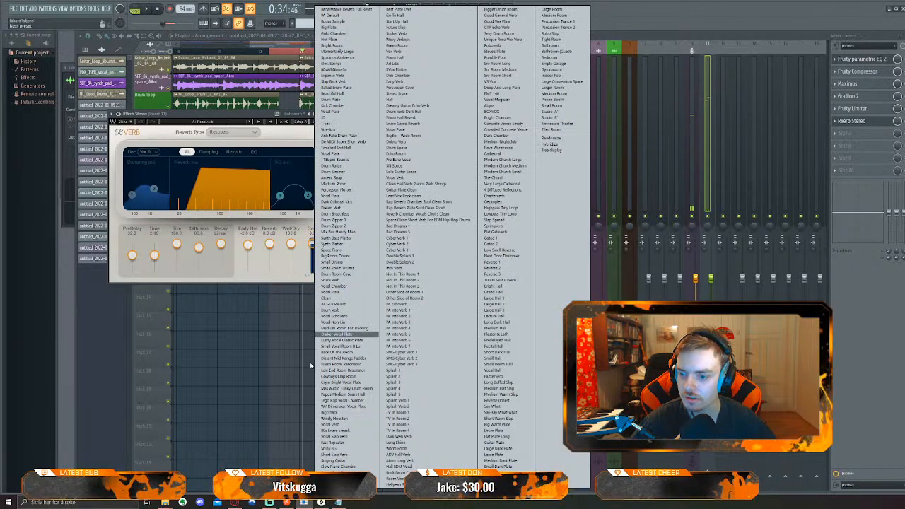
click(356, 426)
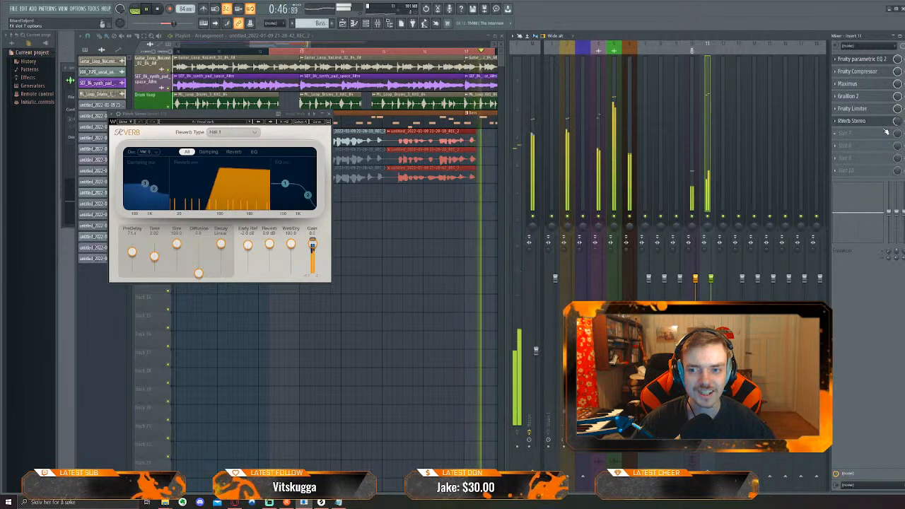
key(space)
key(Escape)
Extend the start of the playback range back to bar 9 and listen to the vocals with the reverb
scroll(396, 226, down, 3)
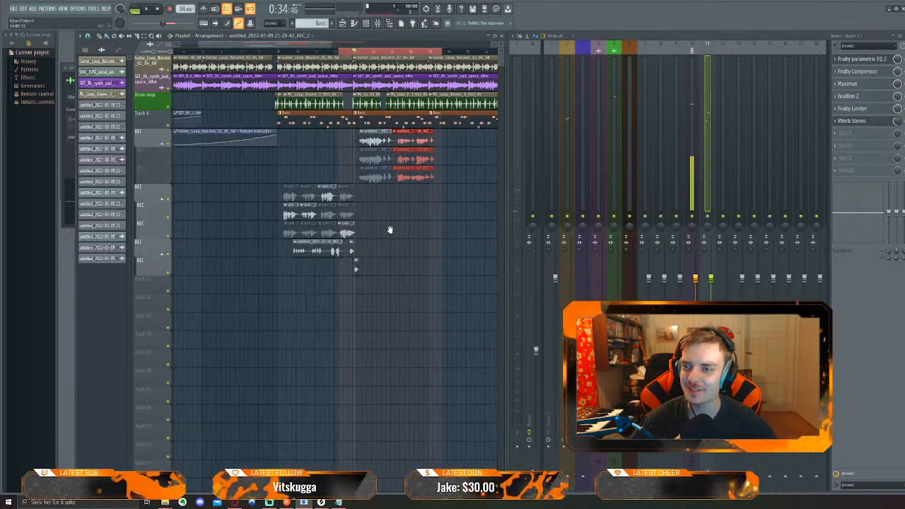
scroll(382, 228, left, 2)
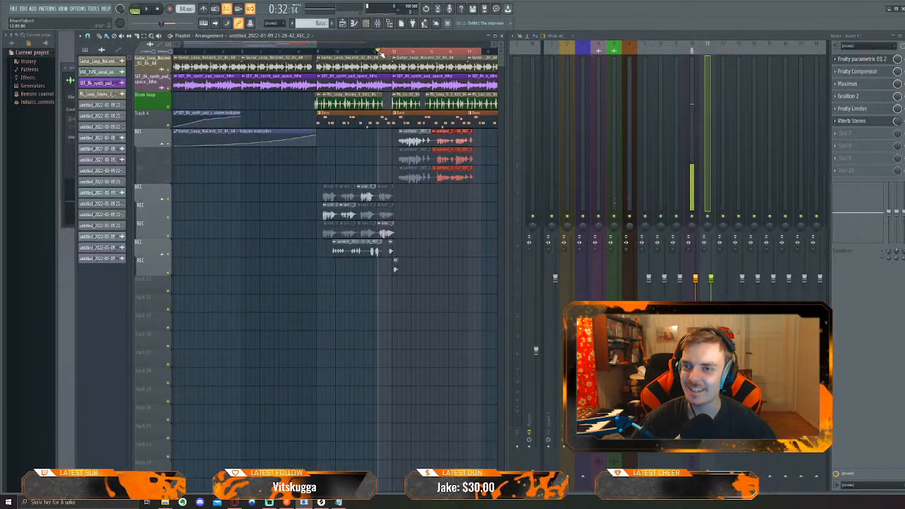
key(space)
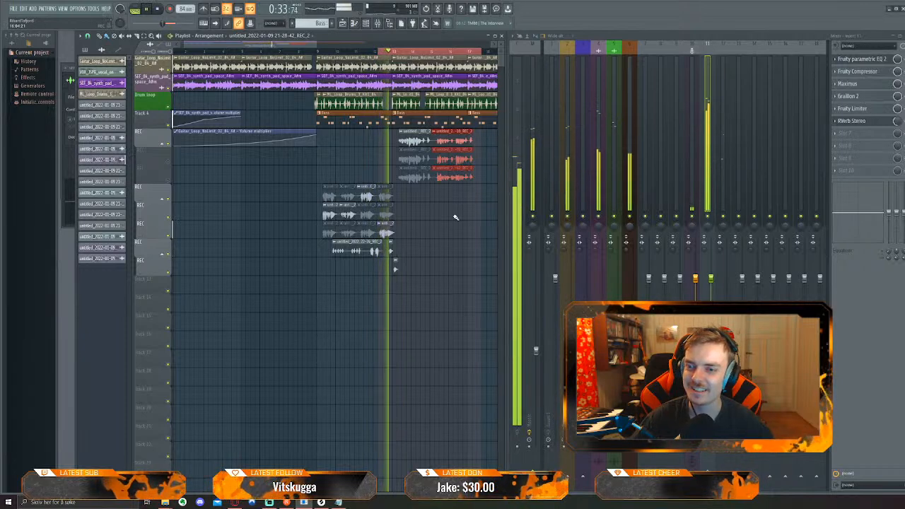
key(space)
drag(379, 52, 318, 54)
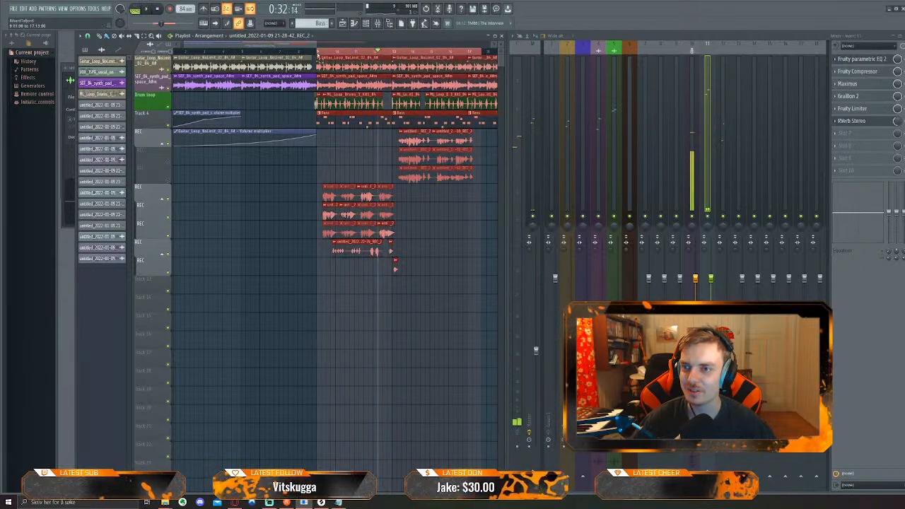
click(374, 54)
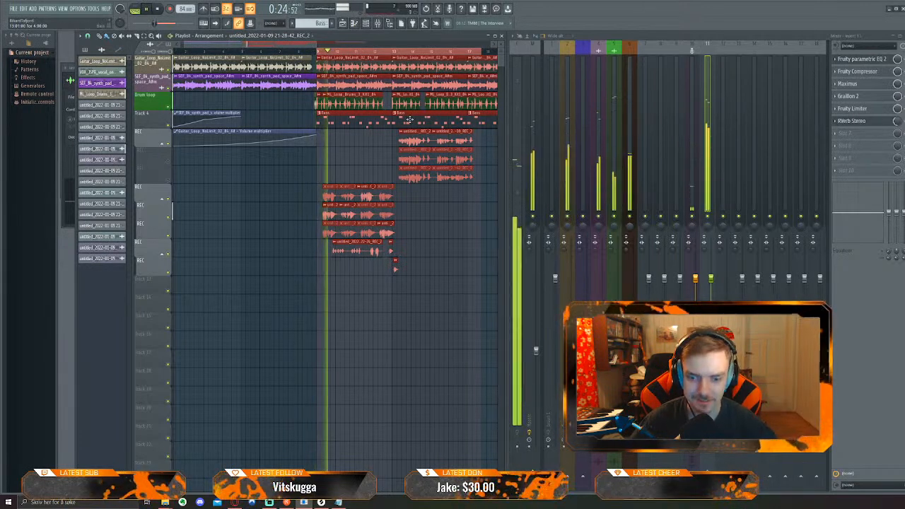
key(space)
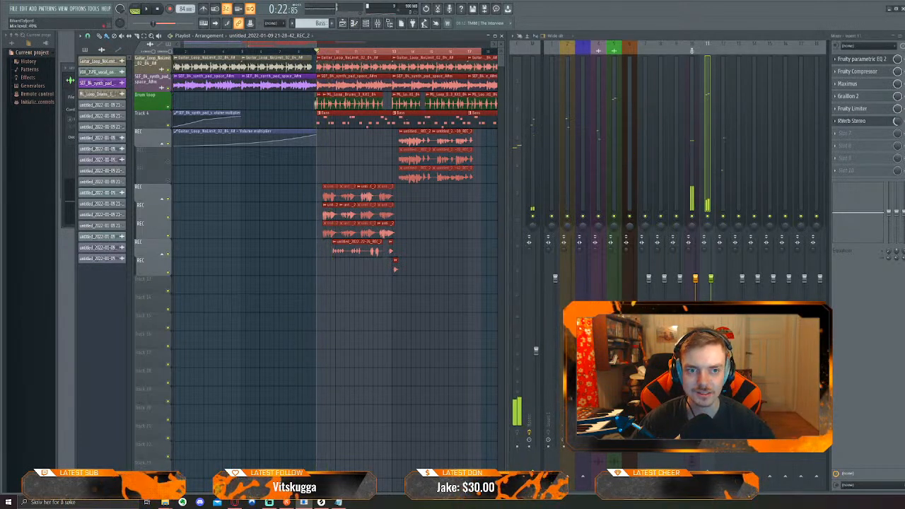
key(space)
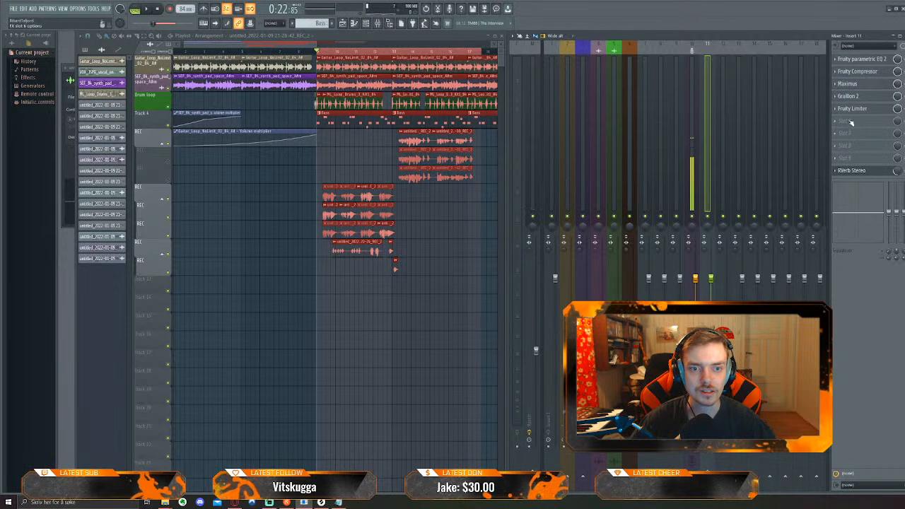
Insert Fruity parametric EQ 2 in slot 6 of mixer track 11, rolling off the very top and boosting the upper highs
click(849, 123)
click(904, 233)
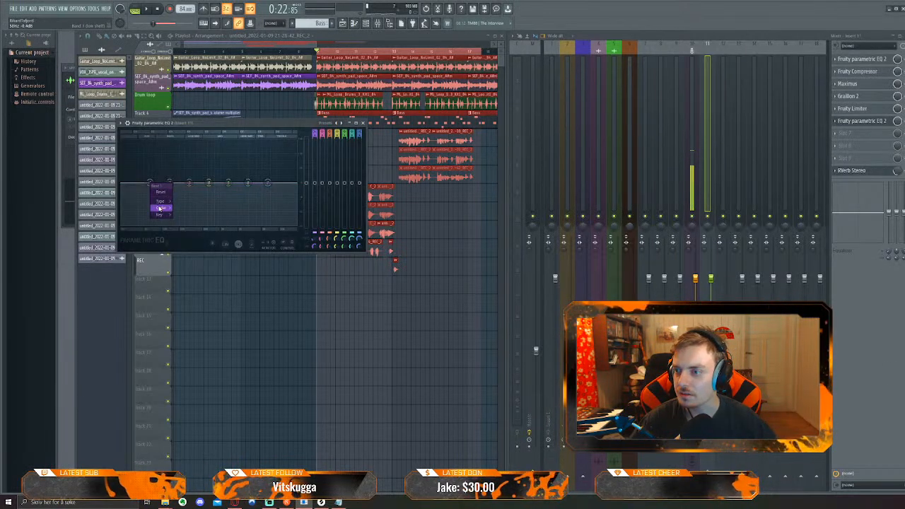
click(267, 184)
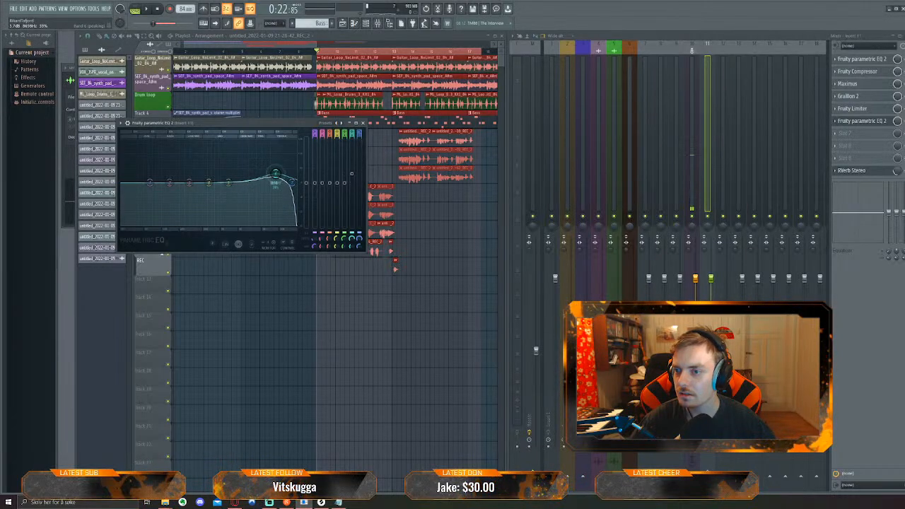
Shape the vocal EQ during playback with a slight dip at about 420 Hz and a gentle low-end lift
key(space)
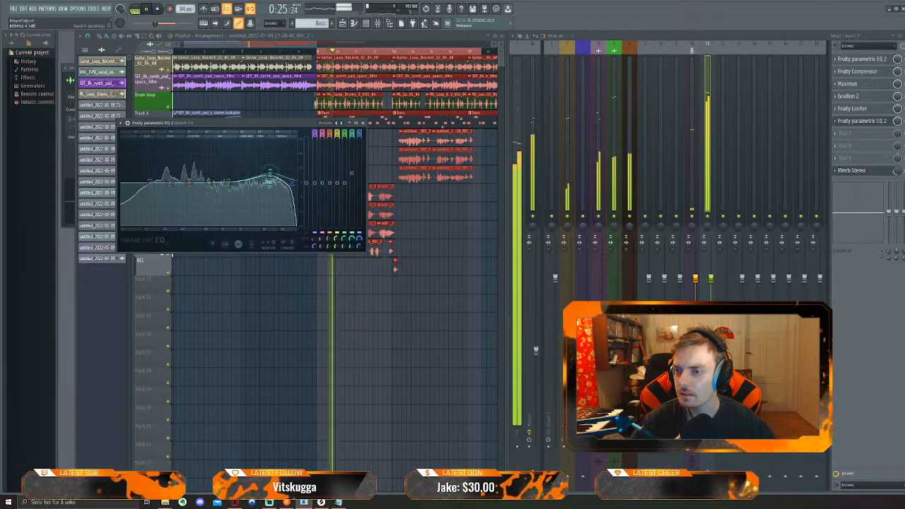
drag(207, 184, 206, 188)
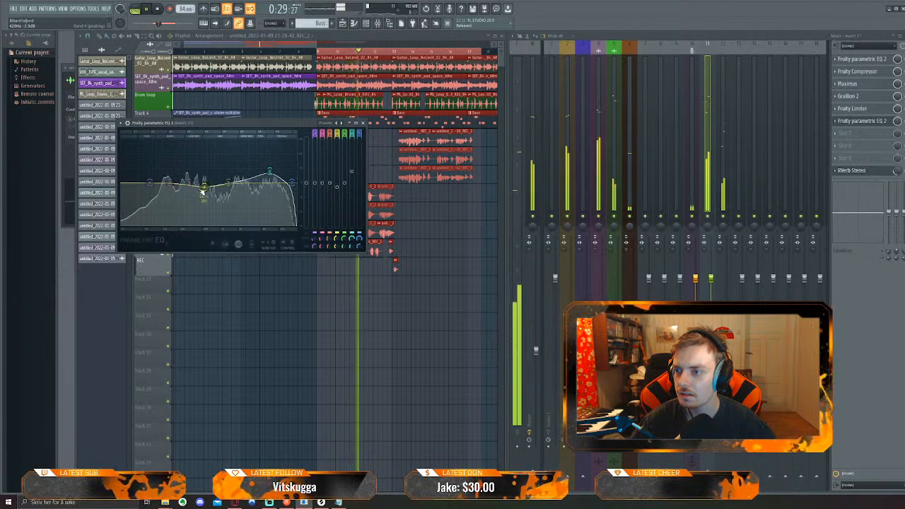
drag(173, 170, 168, 176)
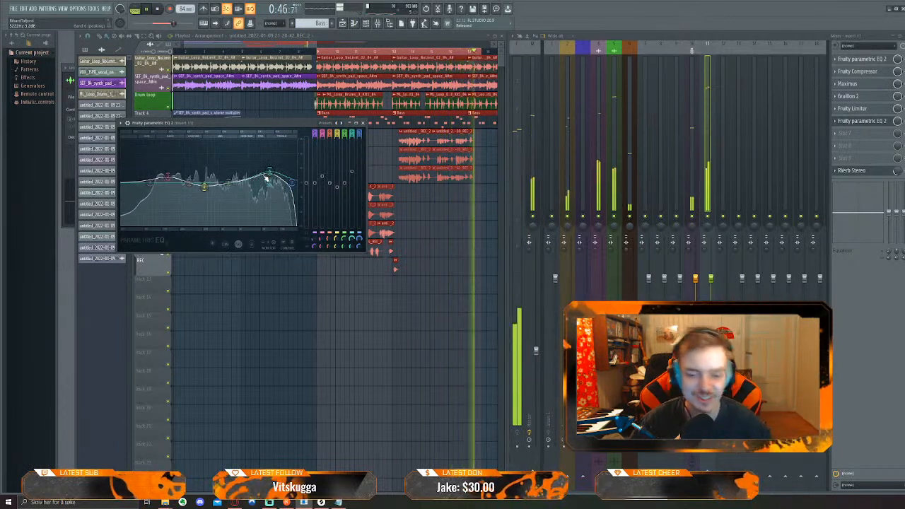
key(space)
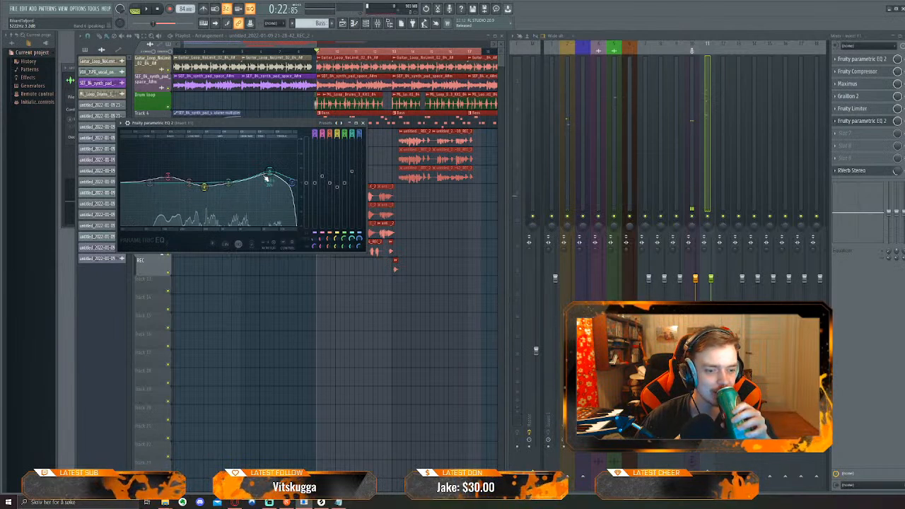
Clear the clip selection and play both verses from bar 9 to check the equalized vocals
click(336, 304)
scroll(297, 283, up, 5)
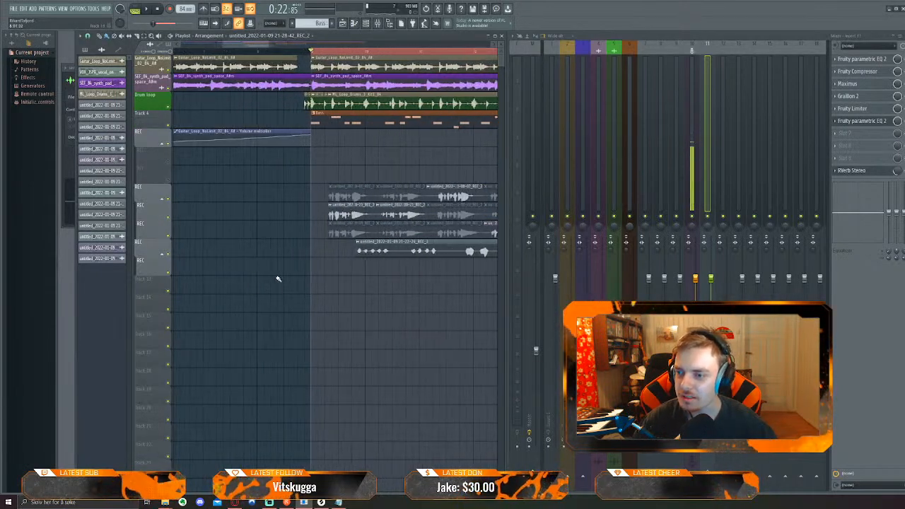
scroll(327, 290, up, 2)
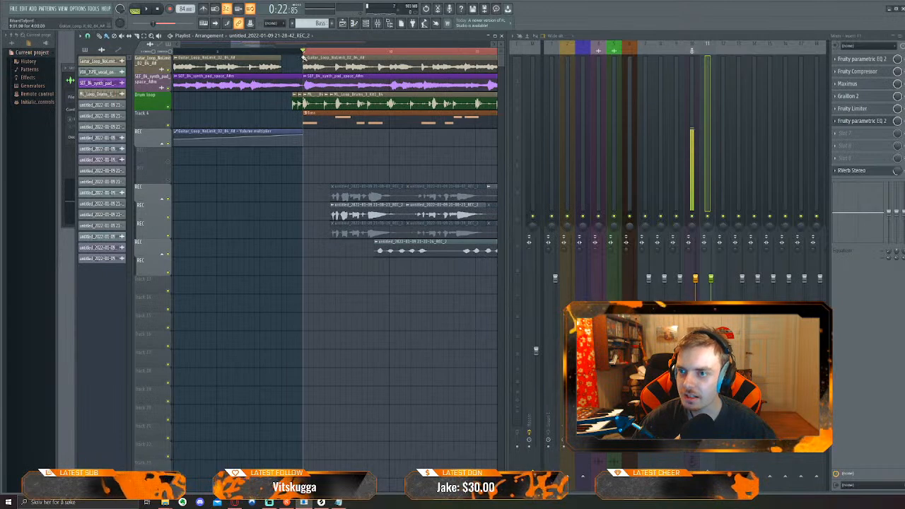
key(space)
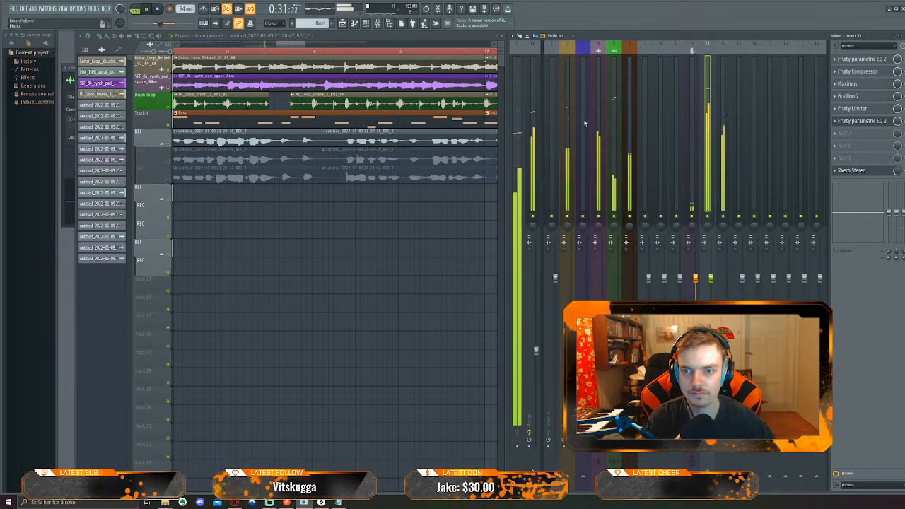
Raise the volume fader of the master mixer track while the song plays
click(517, 122)
click(530, 123)
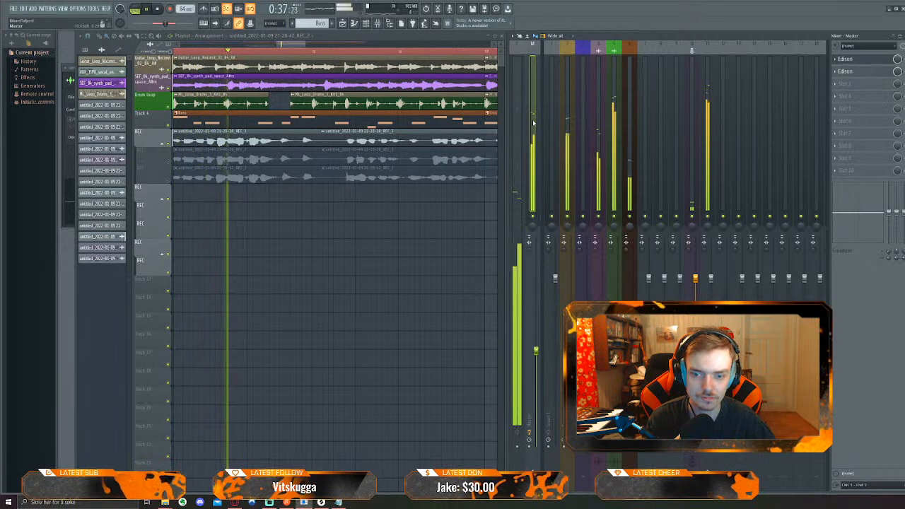
drag(536, 350, 538, 304)
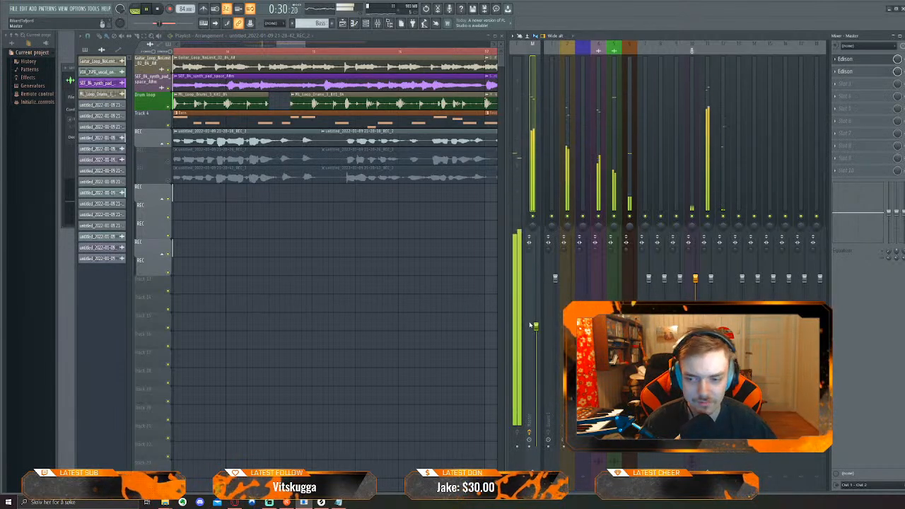
Adjust the volume fader of the Bass mixer track to about 71% while the song plays
scroll(346, 263, down, 3)
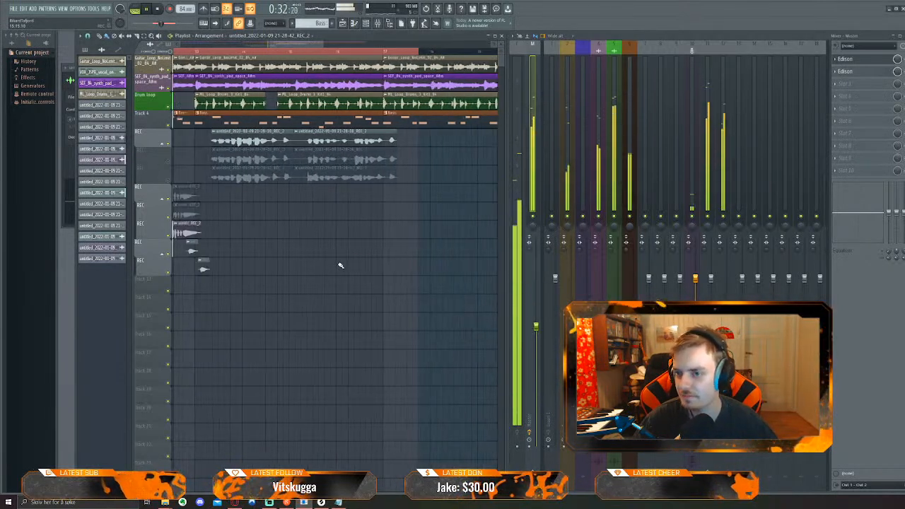
drag(338, 265, 344, 267)
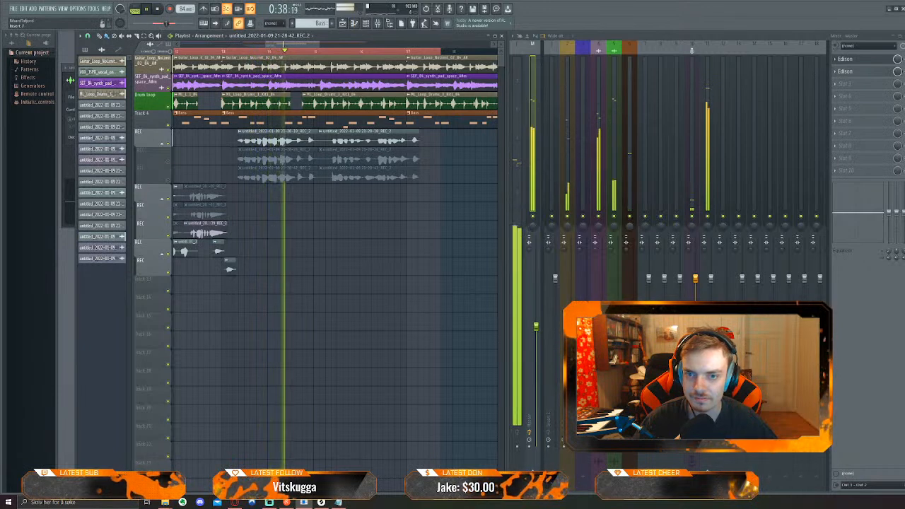
click(632, 317)
drag(632, 310, 633, 278)
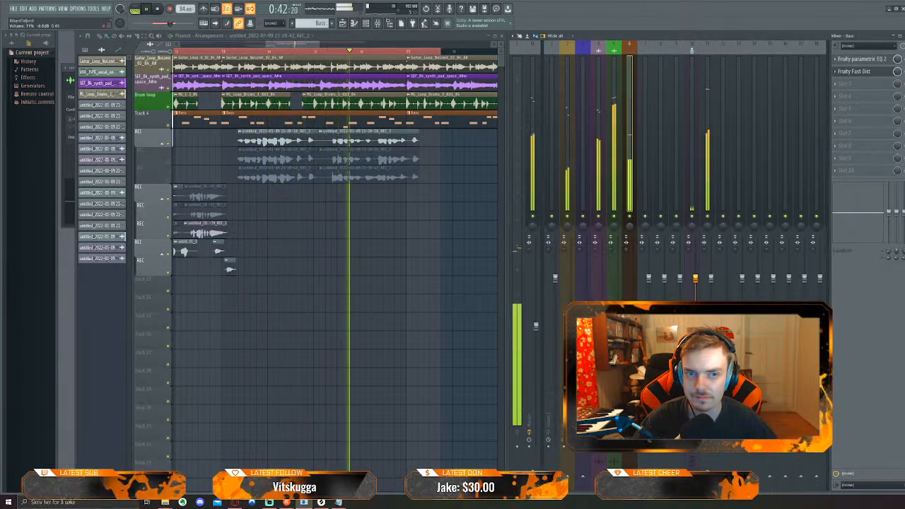
Insert Bass Rider Stereo on the Bass mixer track ahead of Fruity Fast Dist and adjust its target level during playback
click(864, 83)
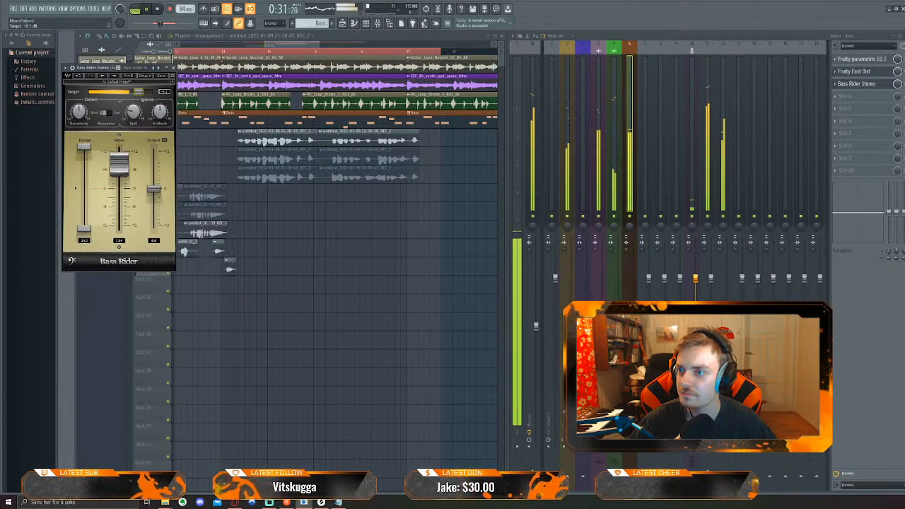
scroll(859, 74, down, 1)
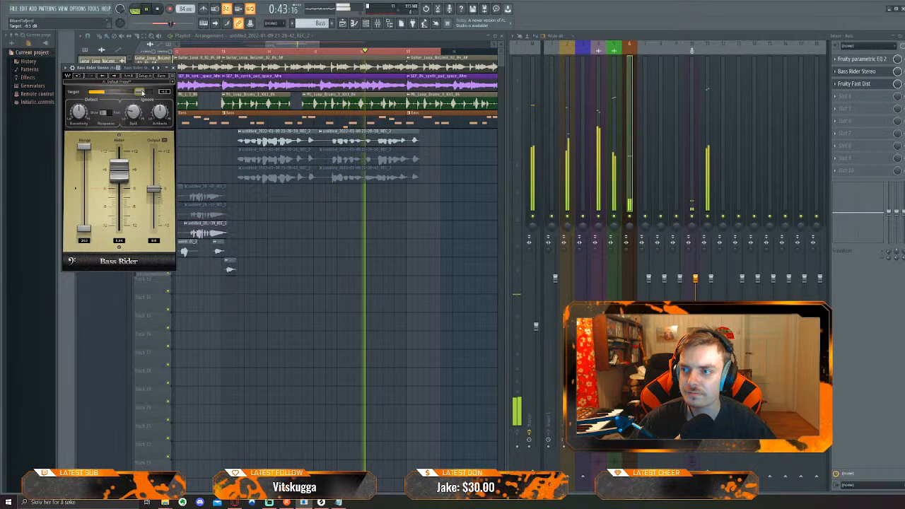
click(260, 141)
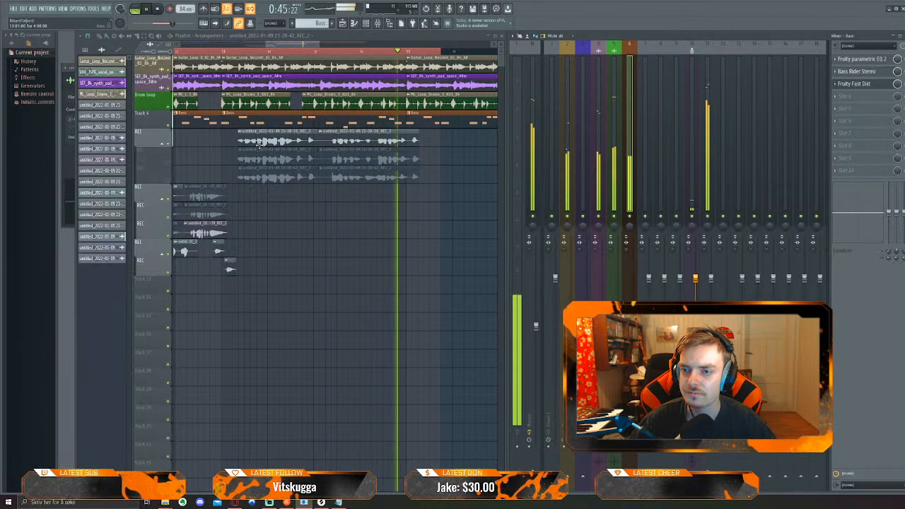
drag(375, 223, 453, 236)
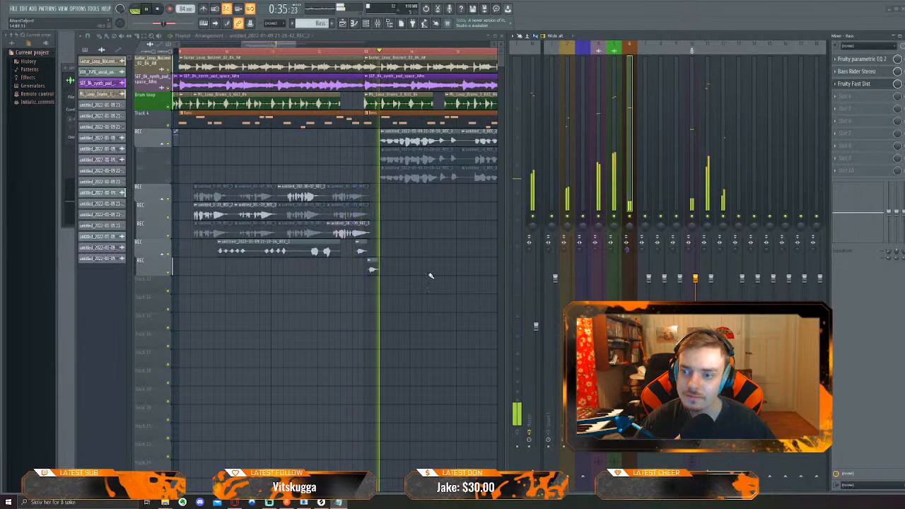
key(space)
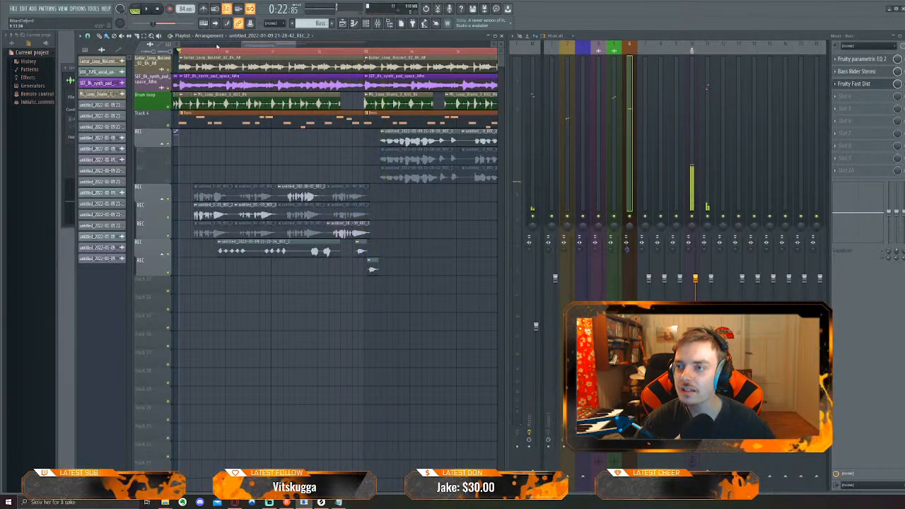
Extend the playlist time selection to start just before bar 9 and select the REC mixer track for recording
scroll(204, 149, left, 3)
drag(256, 54, 239, 53)
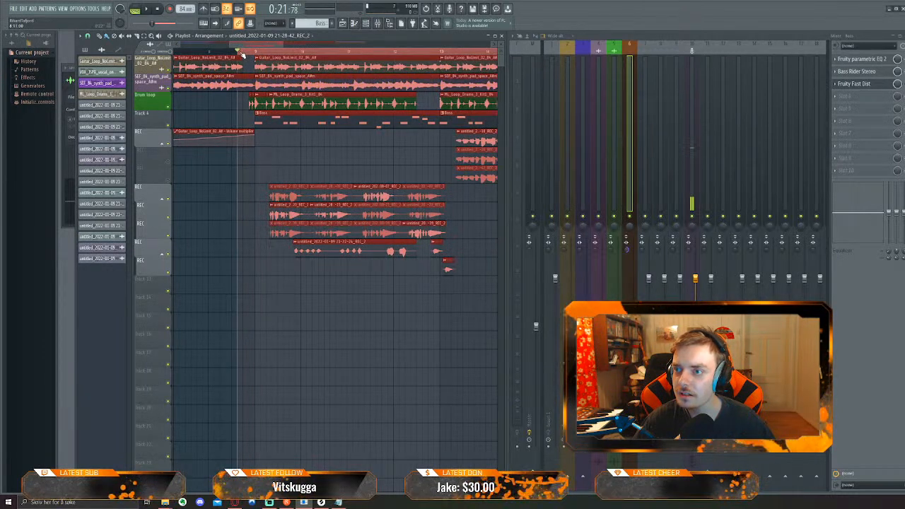
click(170, 10)
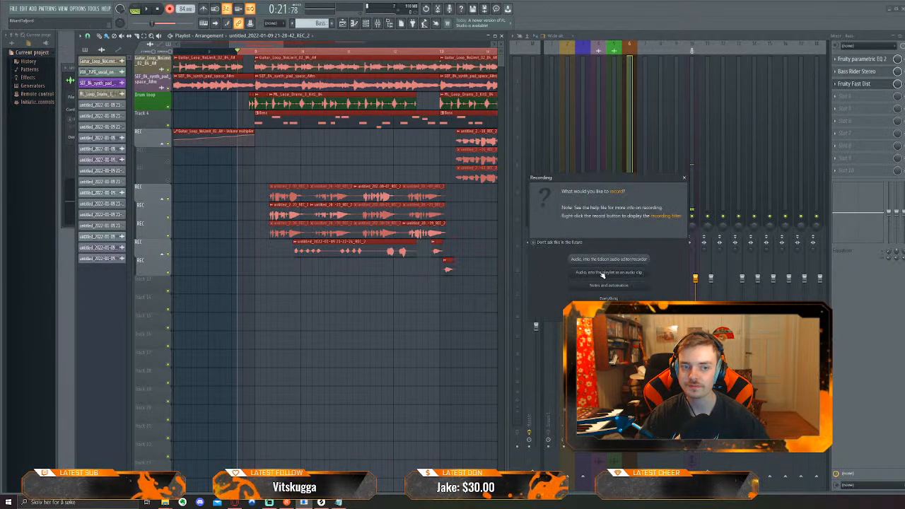
click(685, 178)
click(696, 154)
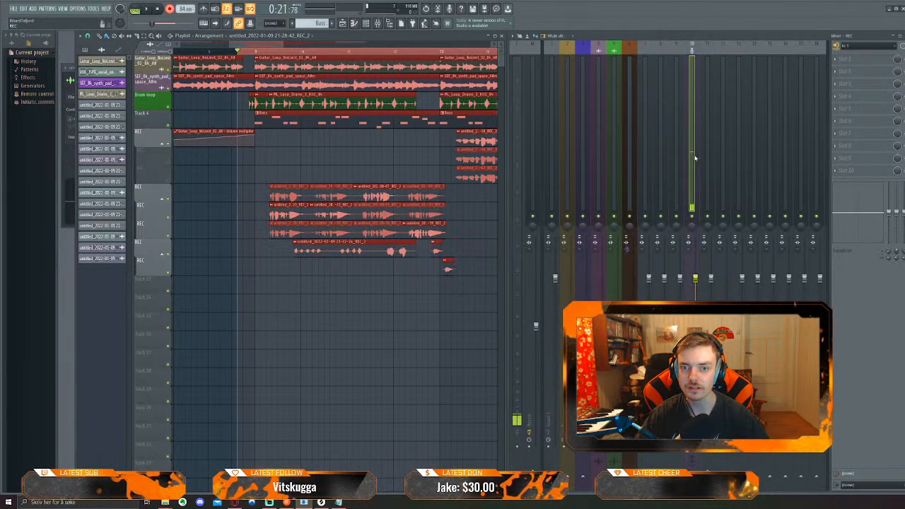
Record a new vocal take across both verses into the playlist as an audio clip, and delete the extra last recorded file
click(170, 9)
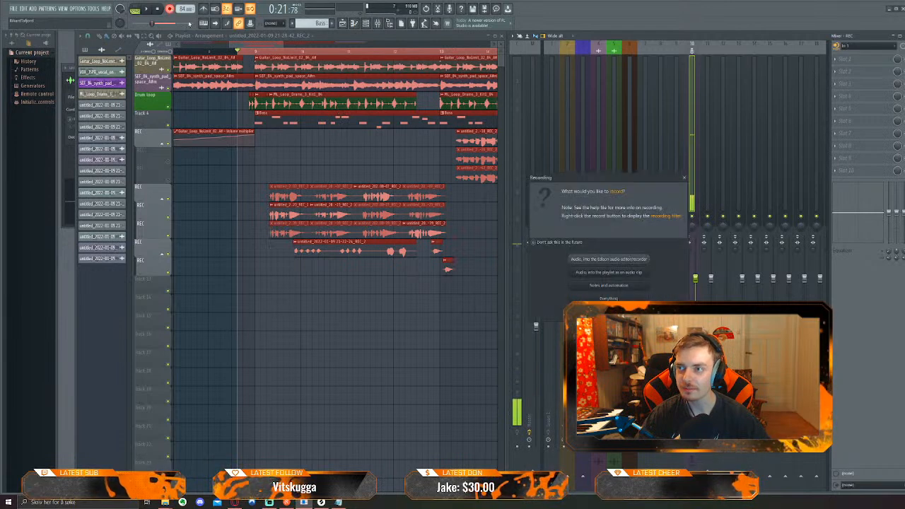
click(608, 274)
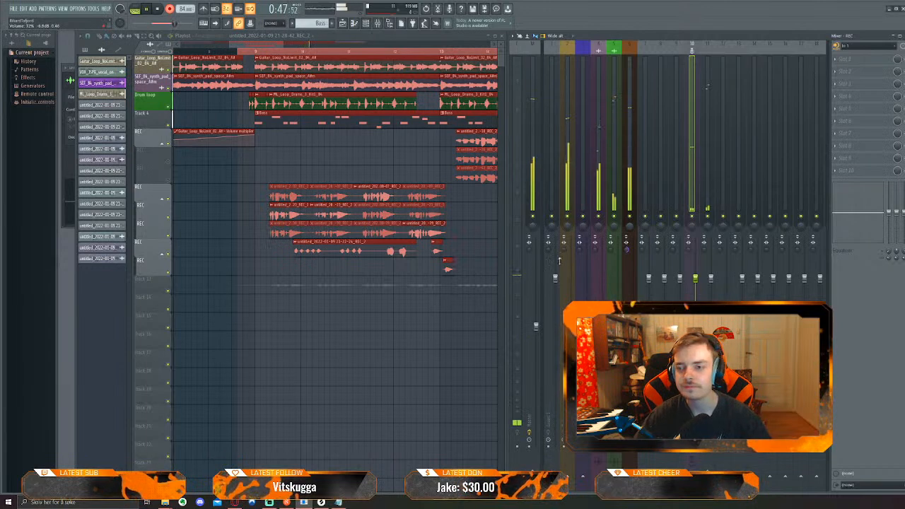
key(space)
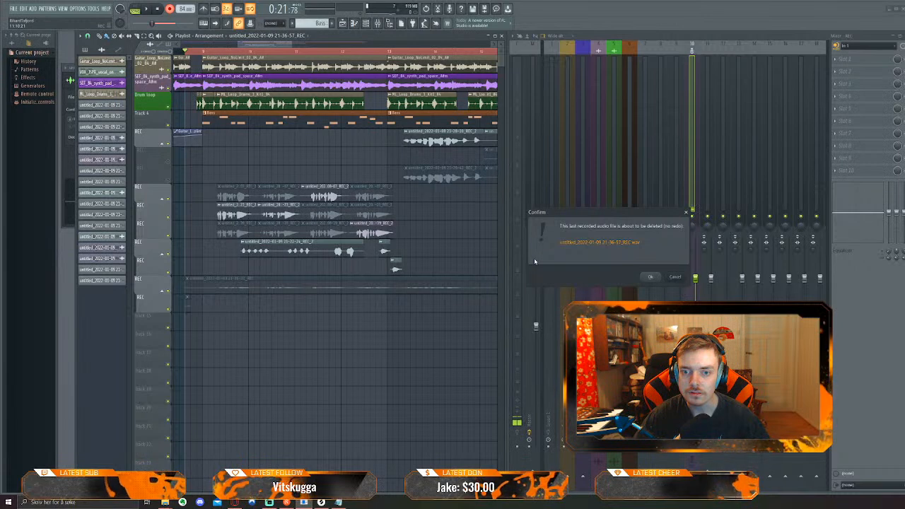
click(655, 278)
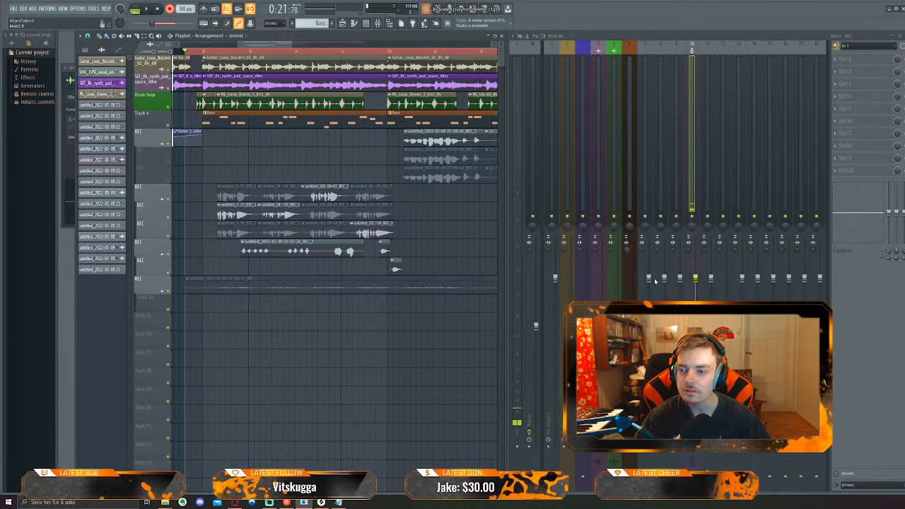
Denoise the new vocal take in Edison and replace the raw playlist clip with the cleaned-up audio
scroll(373, 319, down, 2)
scroll(375, 321, down, 3)
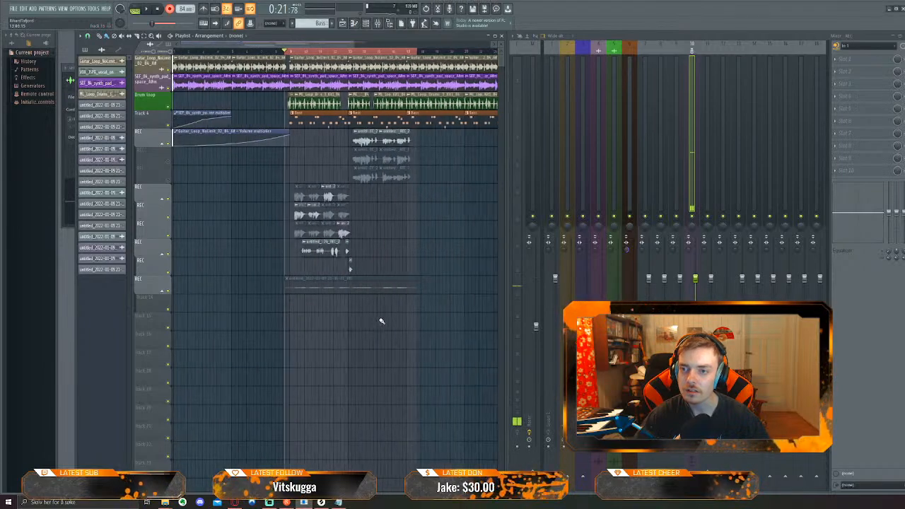
scroll(313, 320, up, 4)
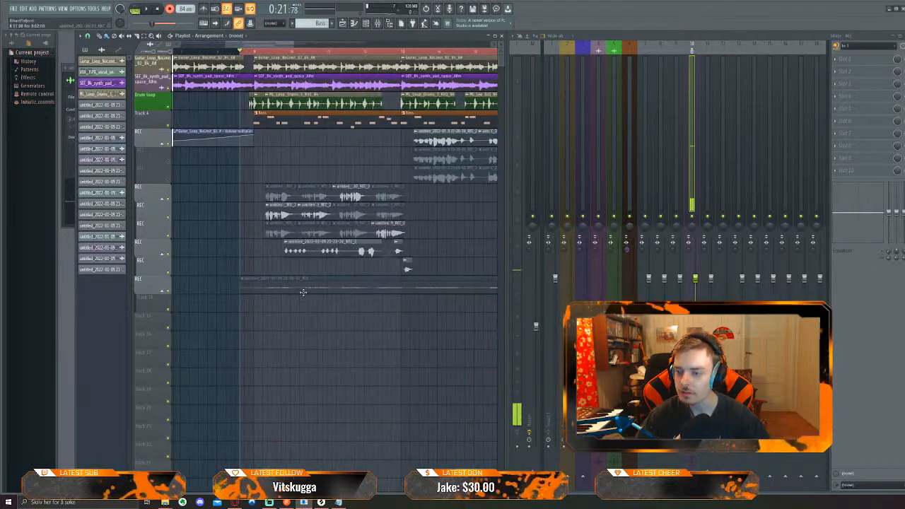
double_click(303, 292)
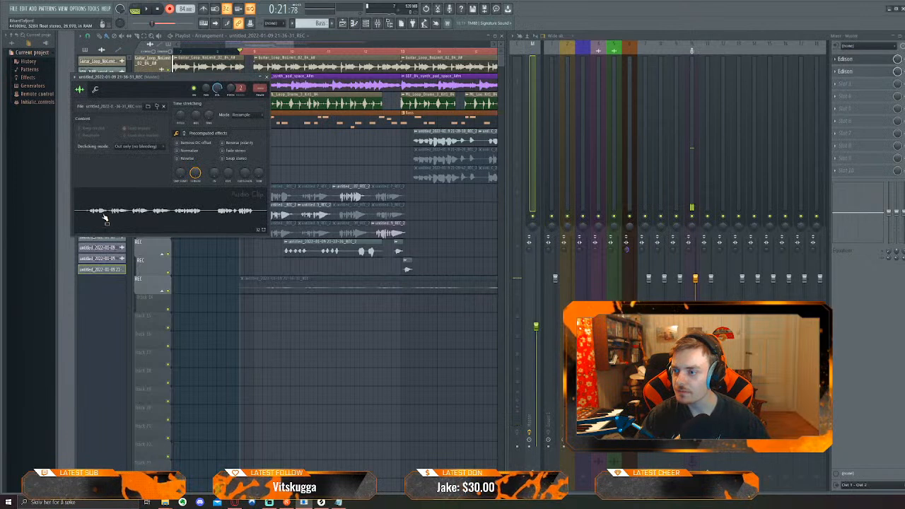
click(103, 216)
click(447, 287)
click(447, 287)
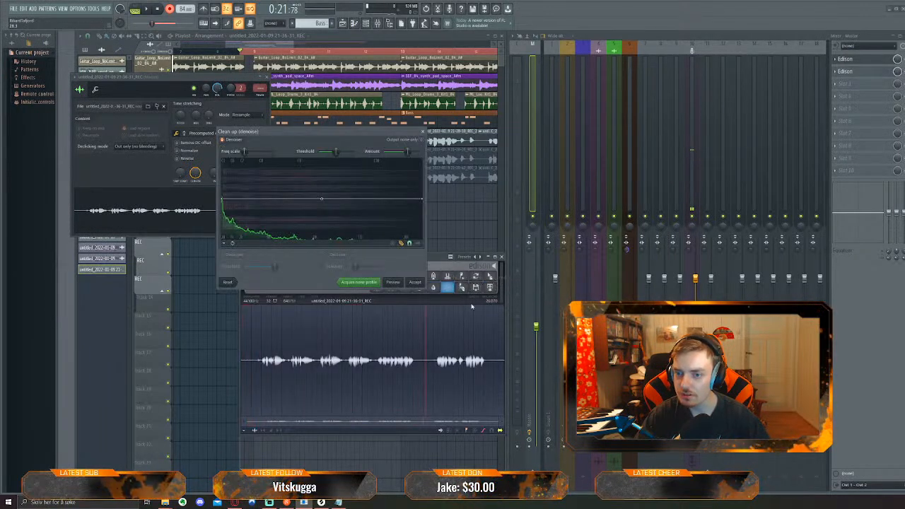
click(416, 283)
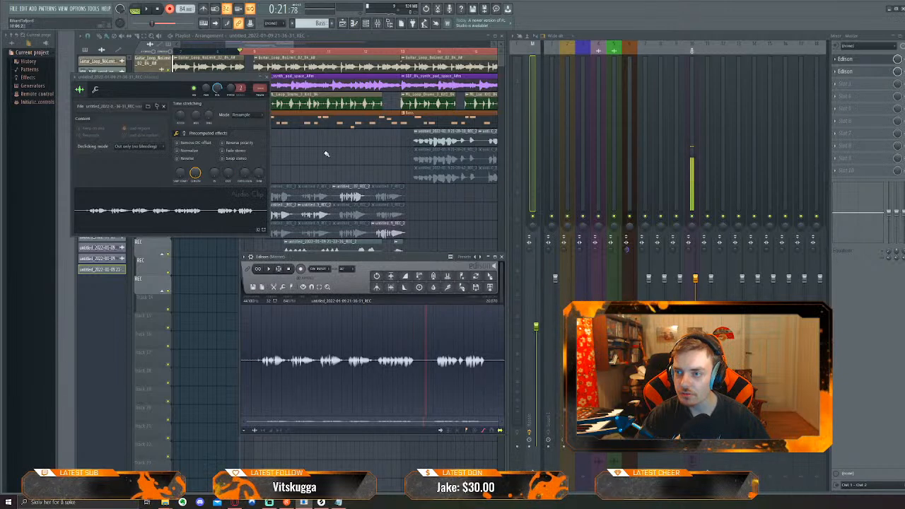
drag(489, 276, 267, 280)
right_click(270, 282)
Route the cleaned-up vocal clip to mixer track 12 and normalize it
double_click(268, 280)
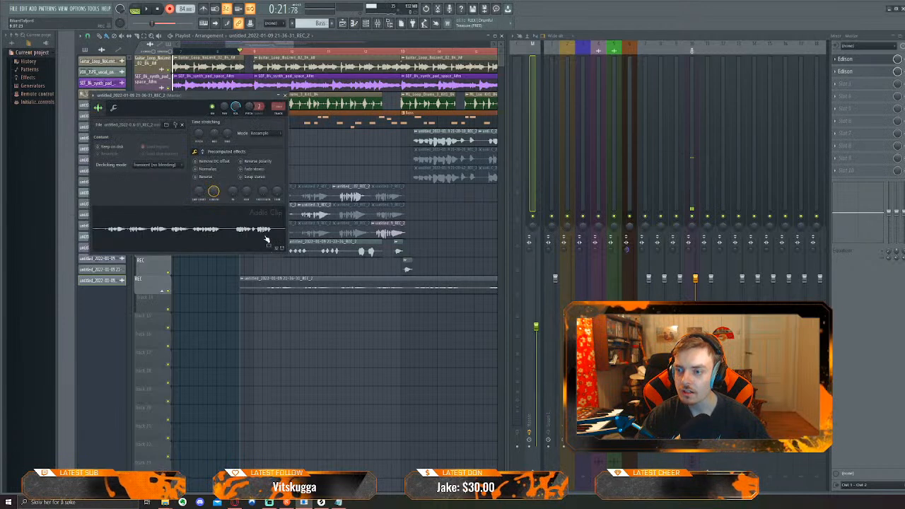
drag(278, 107, 279, 81)
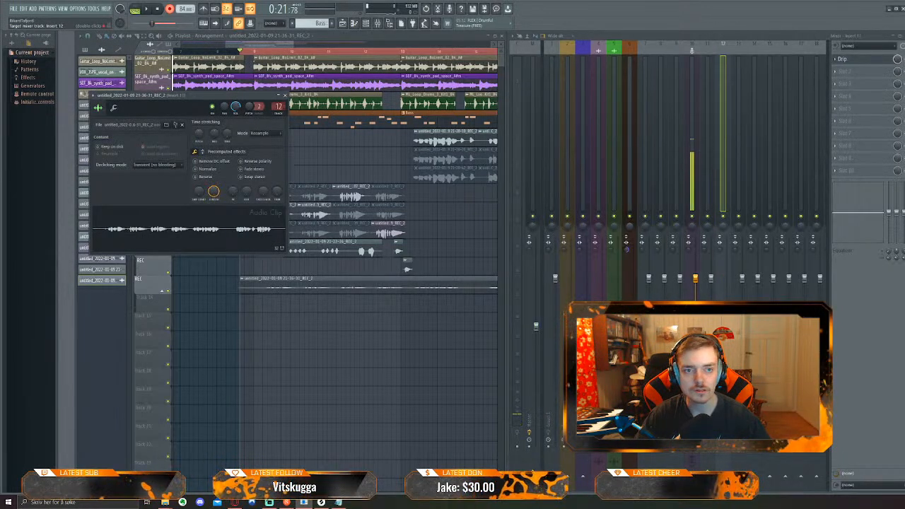
right_click(349, 335)
double_click(296, 282)
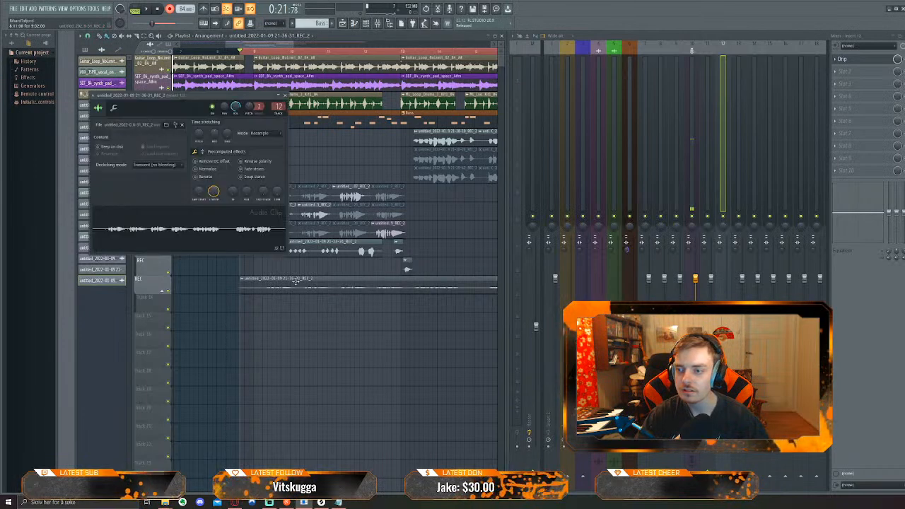
click(207, 170)
right_click(296, 328)
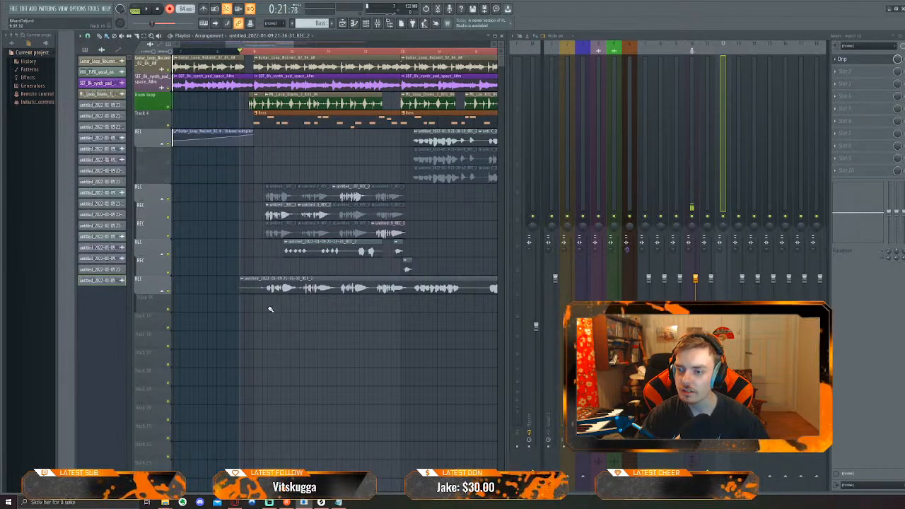
Trim the silence before the new take's first phrase and shift the clip earlier to line up with the first-verse vocals
ctrl+scroll(271, 308, up, 3)
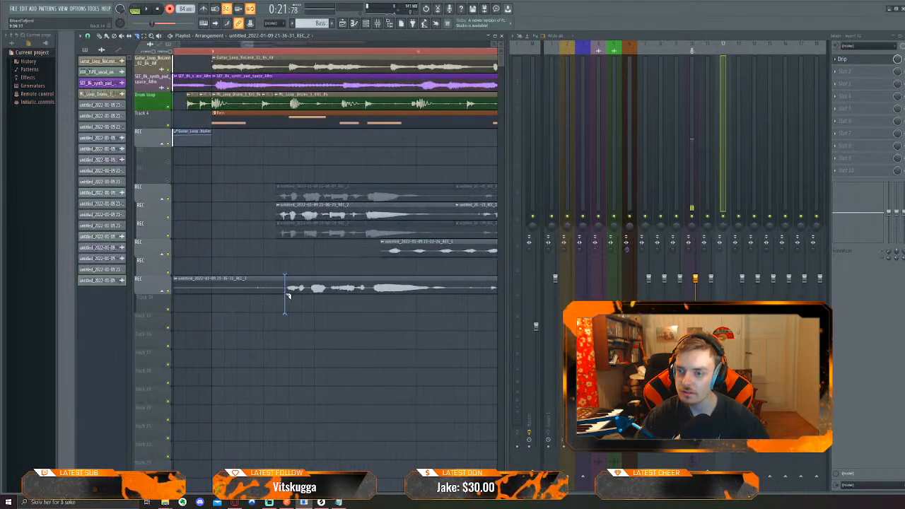
right_click(281, 285)
key(space)
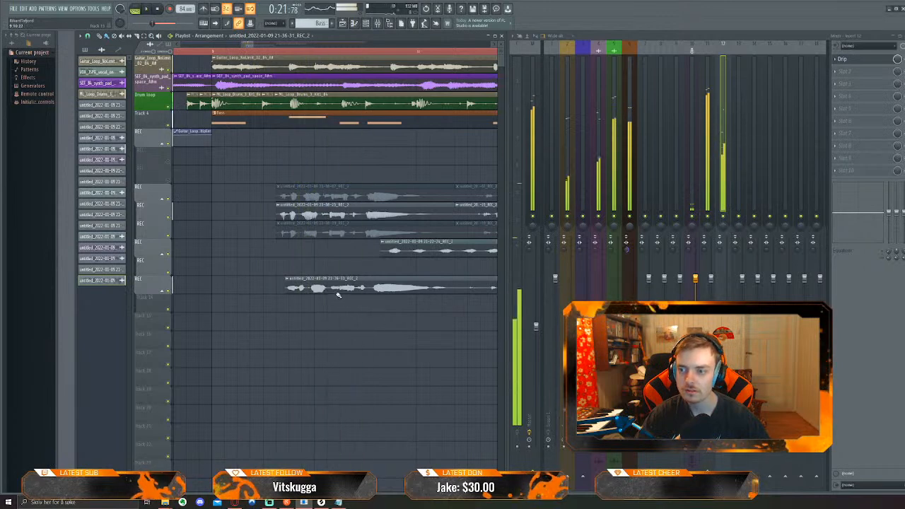
key(space)
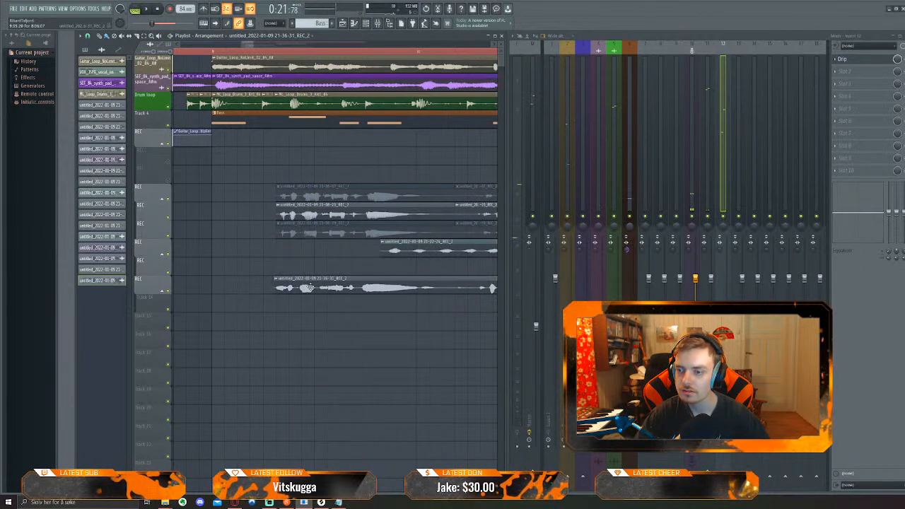
Lower the new vocal clip's channel volume to about -11.3 dB while listening to it with the main vocals
double_click(307, 288)
key(space)
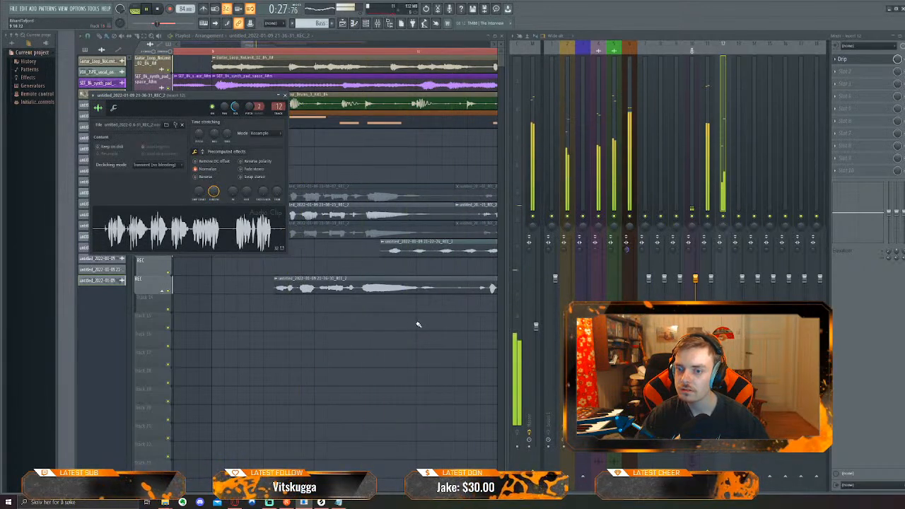
key(Escape)
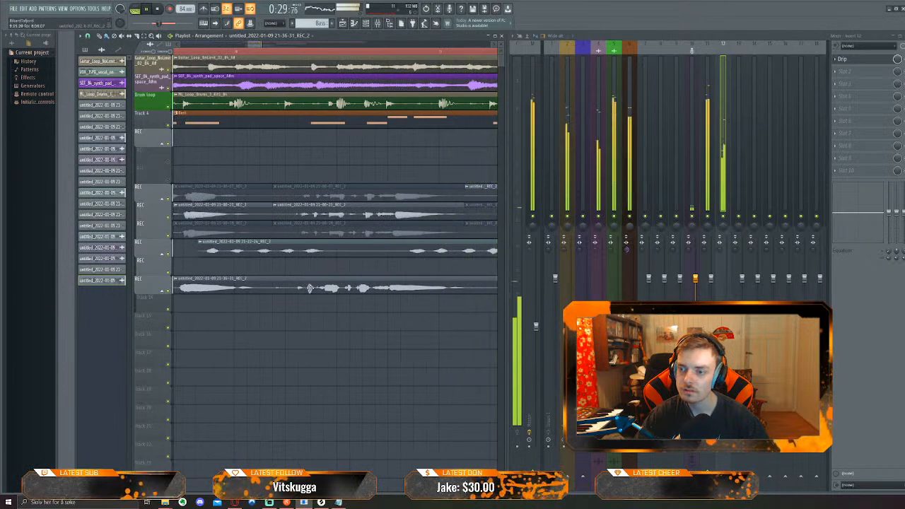
double_click(309, 288)
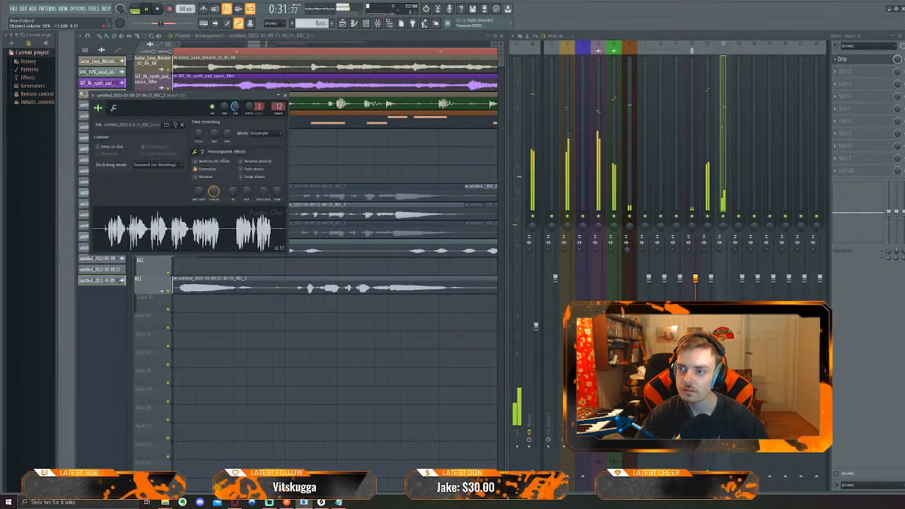
key(Escape)
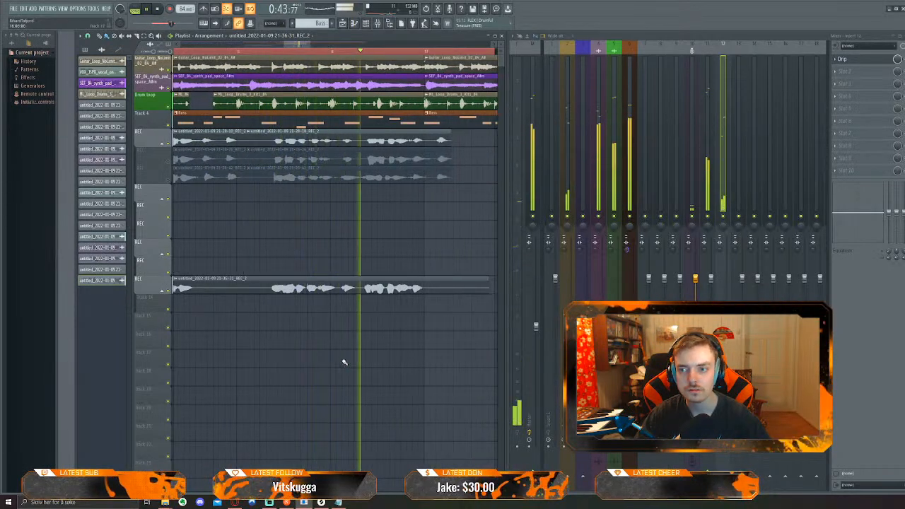
Play the second verse to its end to check the layered vocals, and bring the whole vocal arrangement into view
scroll(897, 60, down, 5)
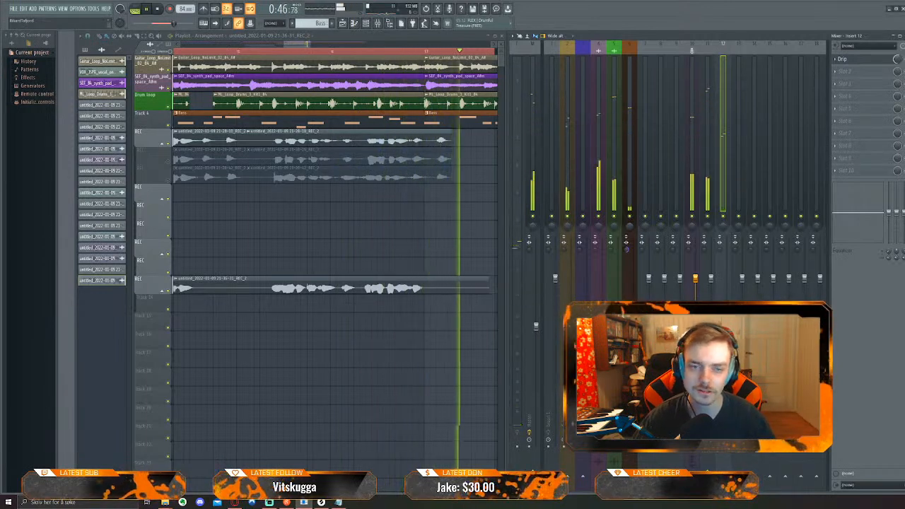
key(space)
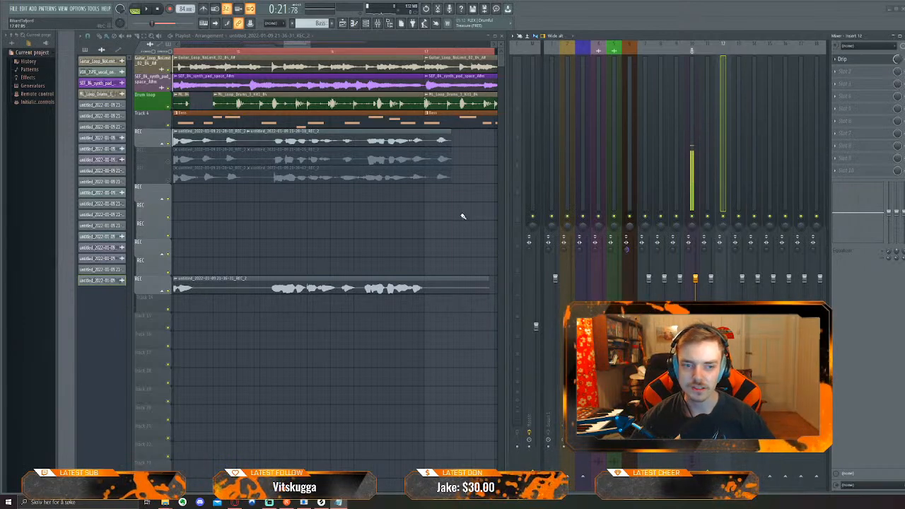
scroll(462, 215, down, 5)
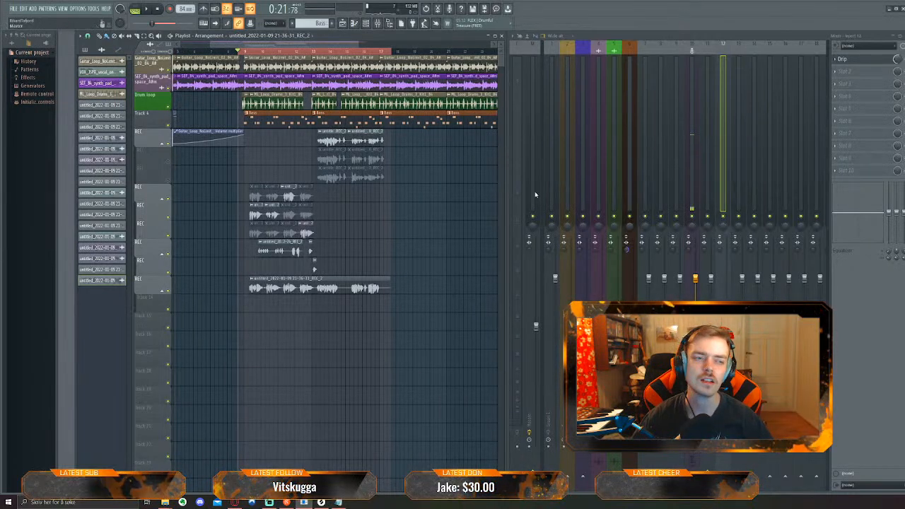
drag(435, 210, 417, 232)
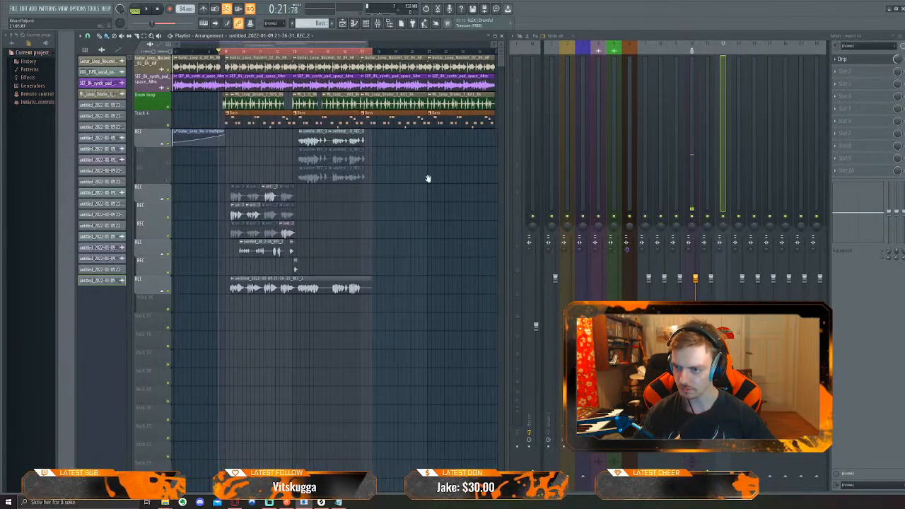
Shorten the playback selection to end with the second verse at about bar 17, and play through the layered vocals
drag(430, 177, 379, 149)
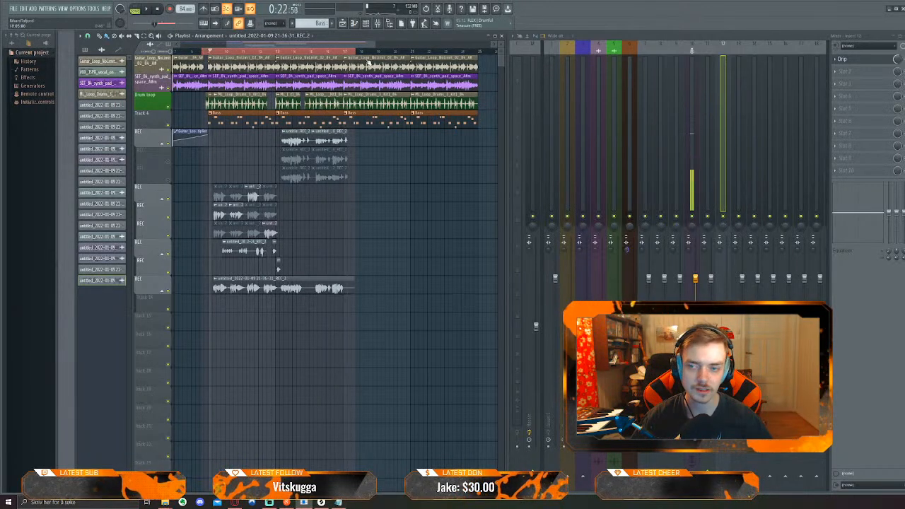
mouse_move(355, 50)
mouse_down()
mouse_move(453, 56)
mouse_move(343, 62)
mouse_up()
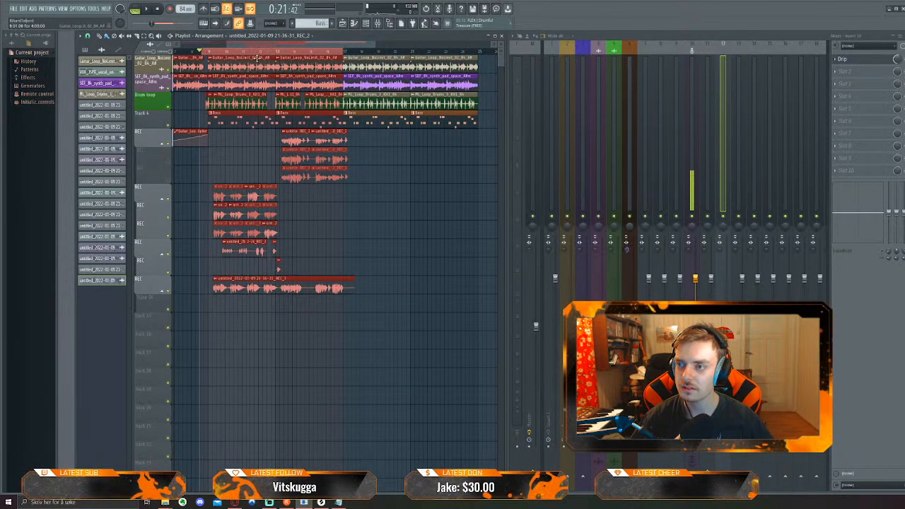
key(space)
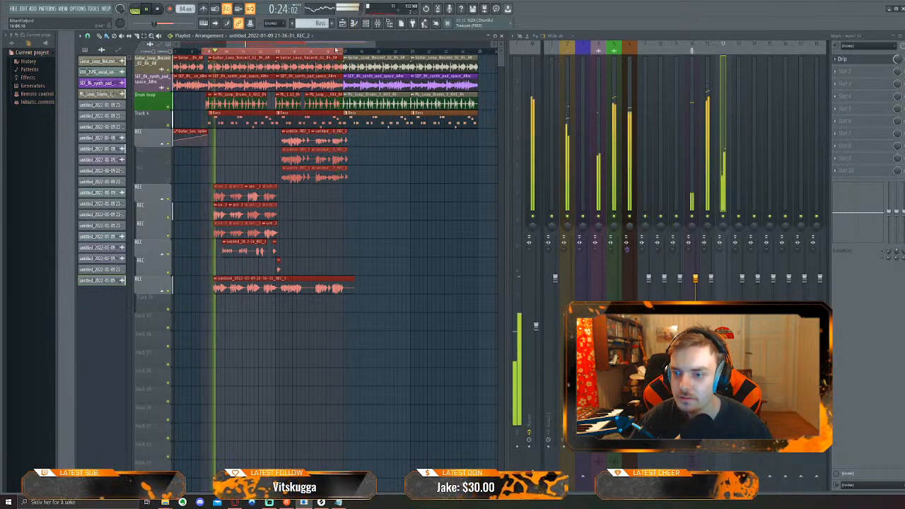
drag(345, 52, 348, 52)
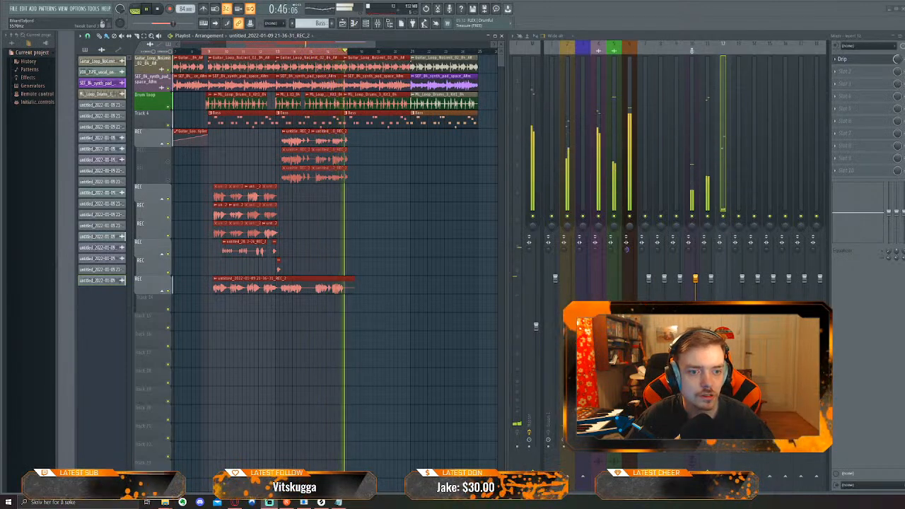
mouse_move(884, 219)
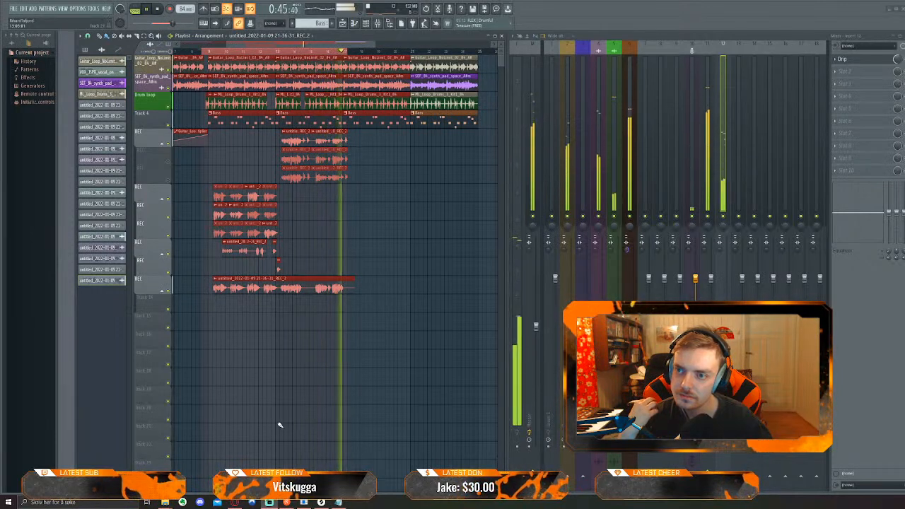
ctrl+click(360, 369)
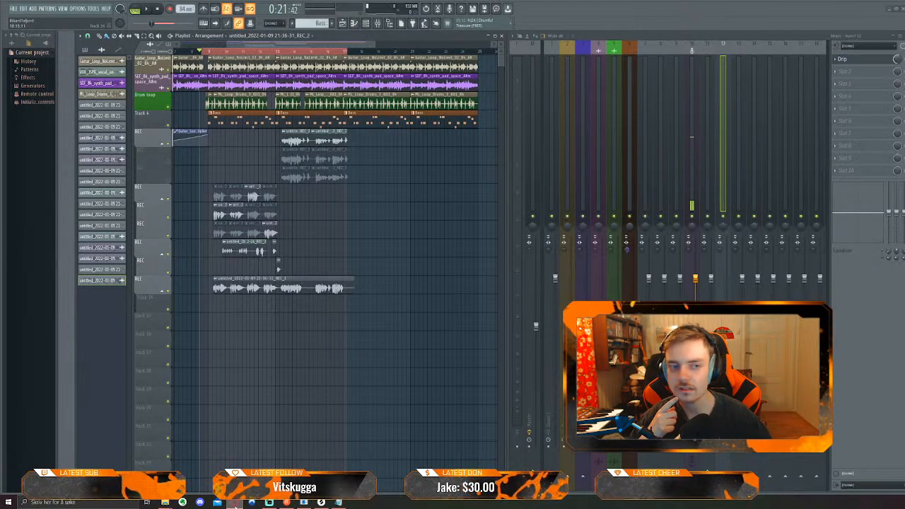
Switch to the browser, open the Twitch channel from the Restream dashboard, pause its video and check the stream chat
click(236, 505)
click(236, 505)
click(236, 505)
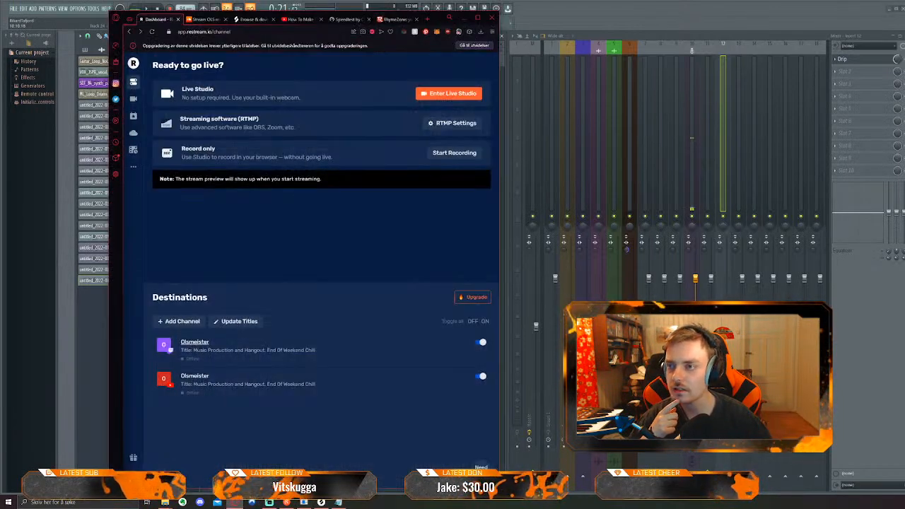
click(198, 342)
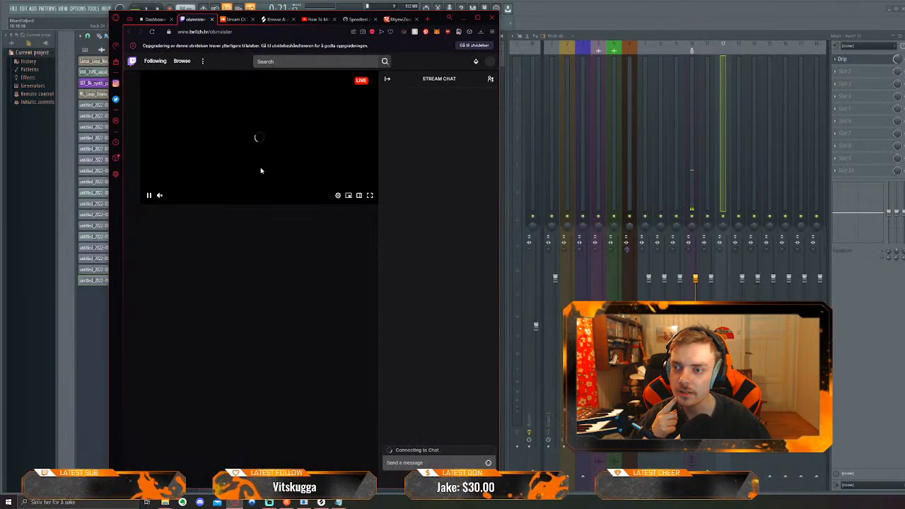
click(149, 197)
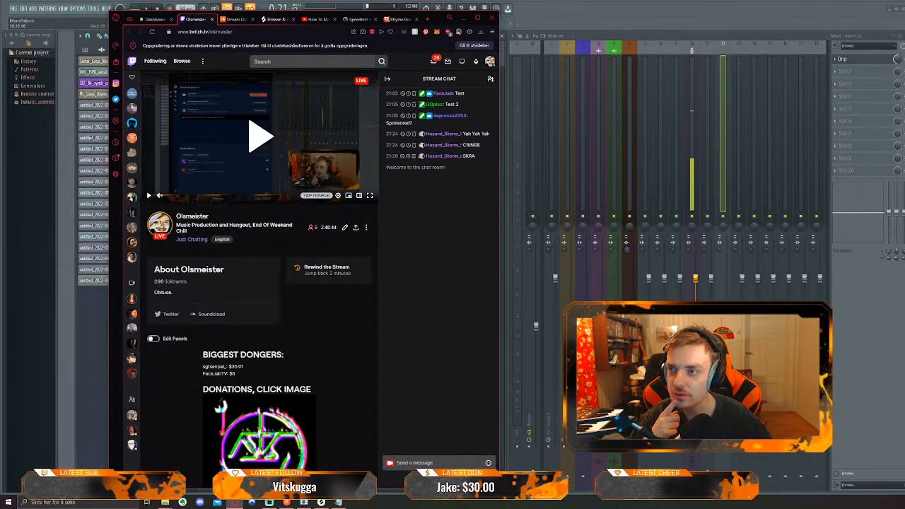
click(464, 18)
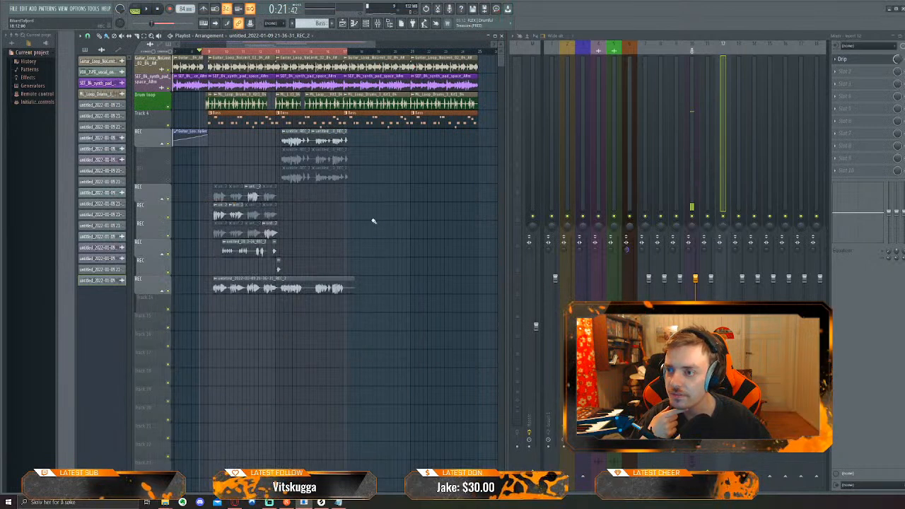
Play the first verse again and inspect the channel settings of the short backing vocal clip
key(space)
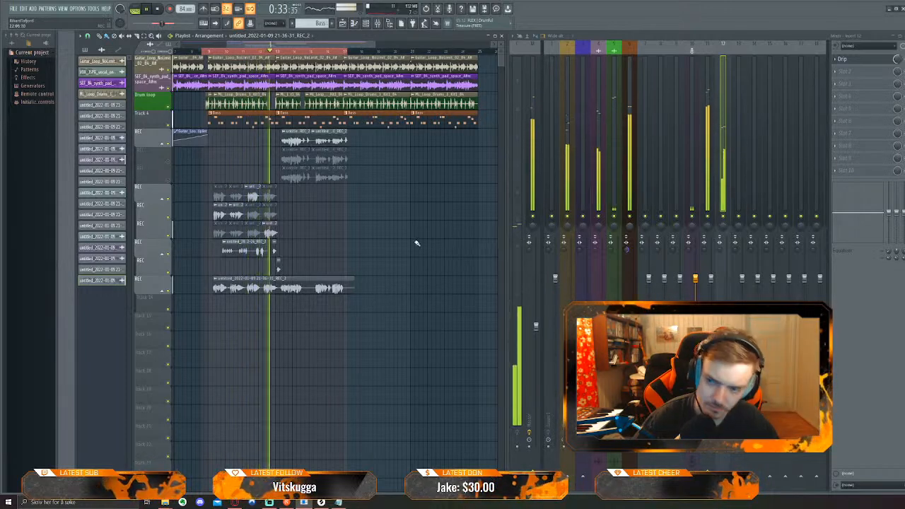
ctrl+scroll(243, 269, up, 4)
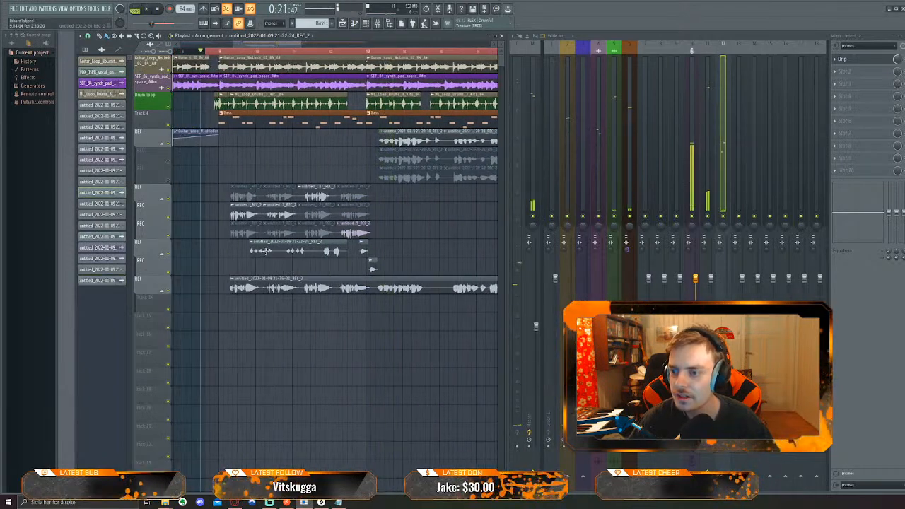
double_click(265, 250)
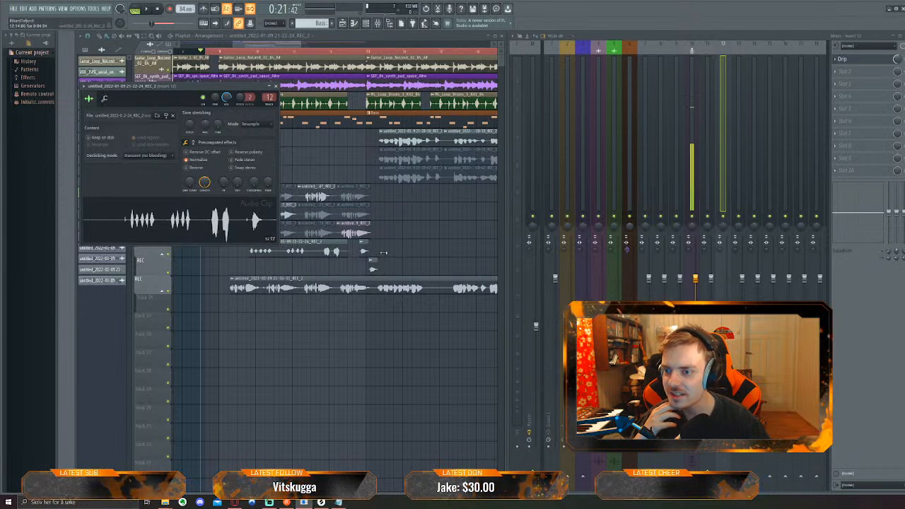
key(Escape)
double_click(289, 251)
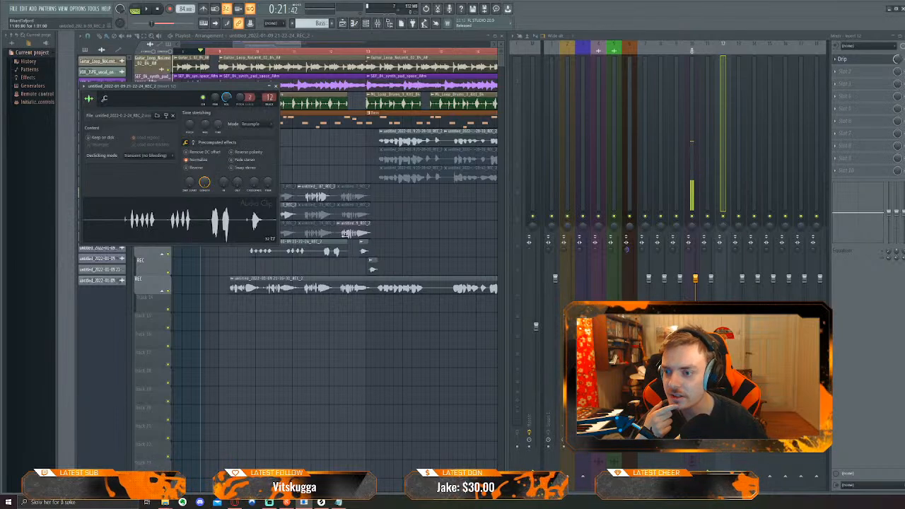
key(Escape)
Create a panning automation clip for the first-verse backing vocal and place it on the track directly below
right_click(252, 247)
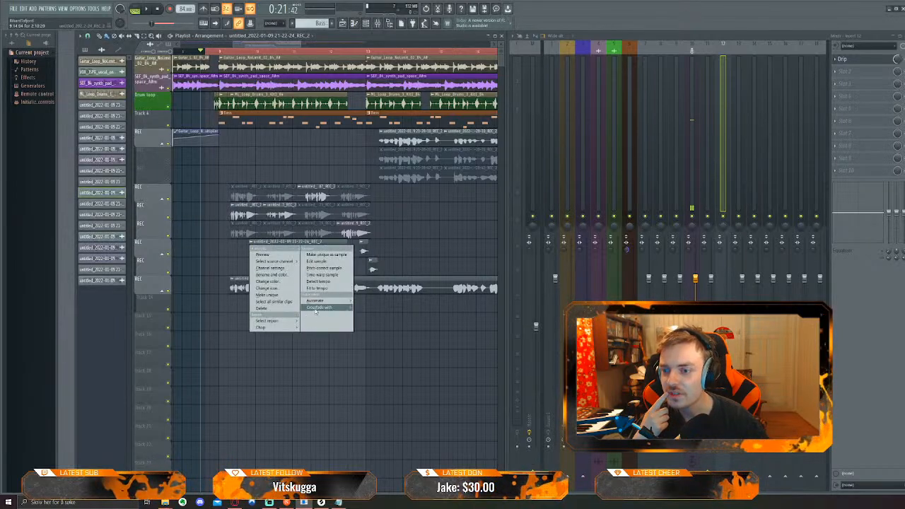
mouse_move(326, 303)
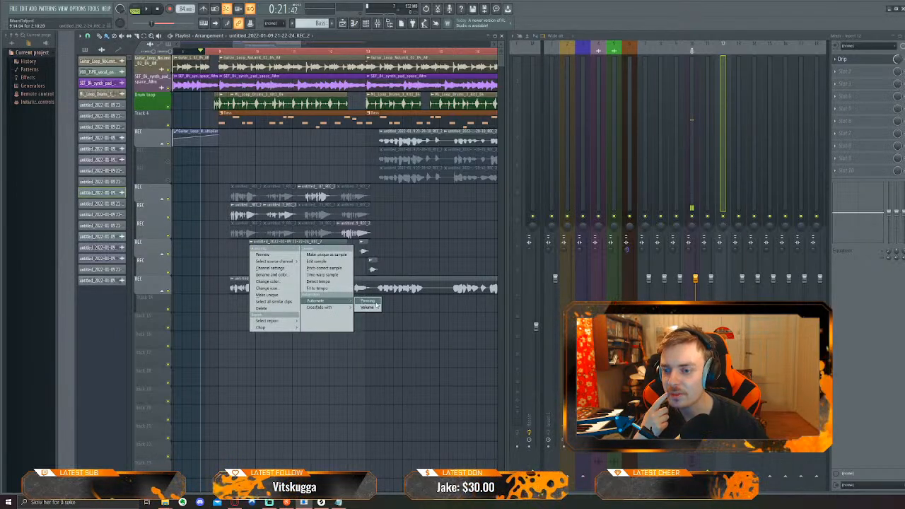
click(375, 302)
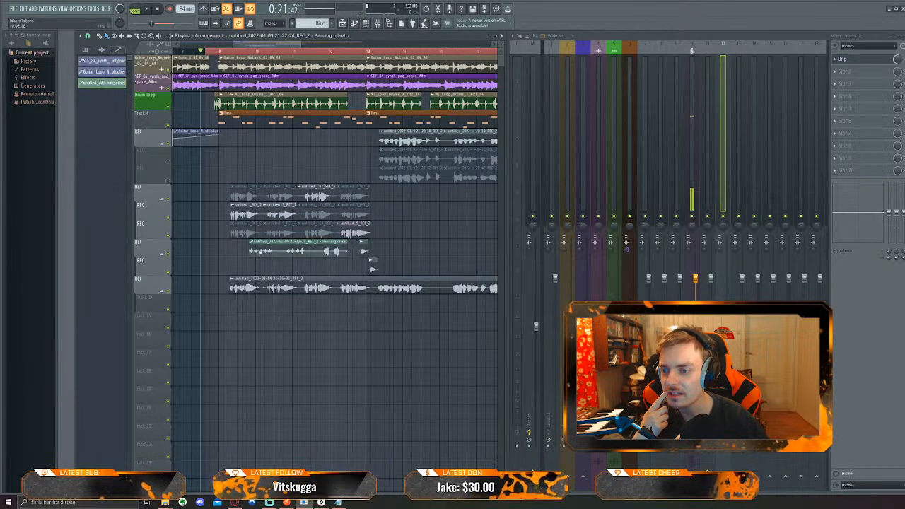
drag(268, 241, 268, 267)
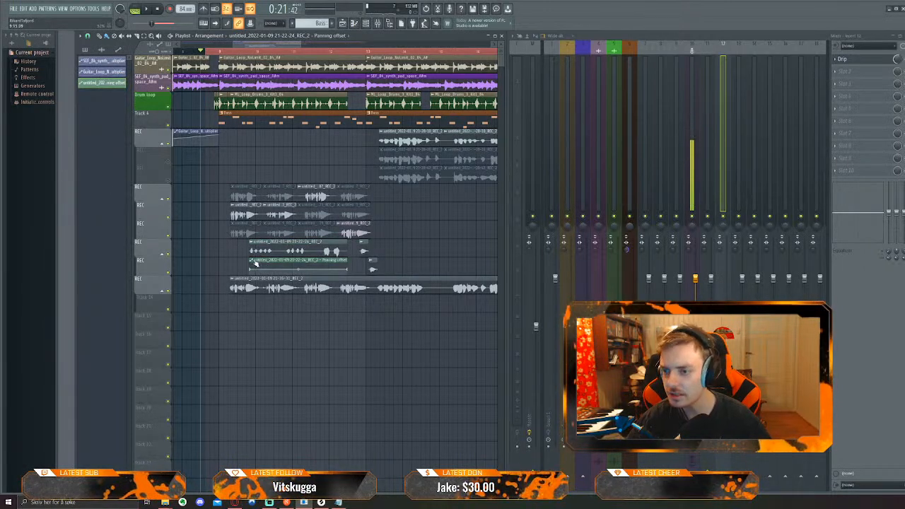
Shape the panning automation to alternate between high and low points across the backing vocal's first phrase, and play it back
scroll(251, 267, up, 5)
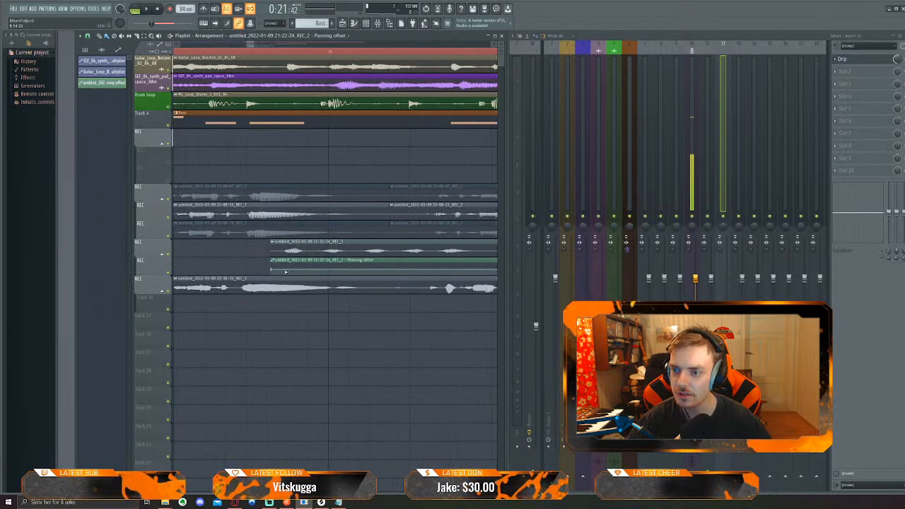
mouse_move(271, 271)
mouse_down()
mouse_move(271, 261)
mouse_move(310, 275)
mouse_up()
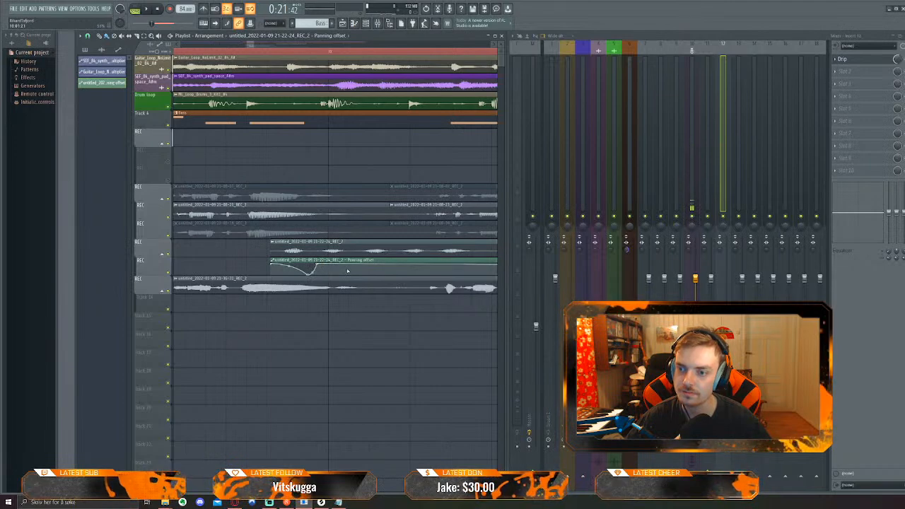
key(ctrl)
key(ctrl)
right_click(351, 265)
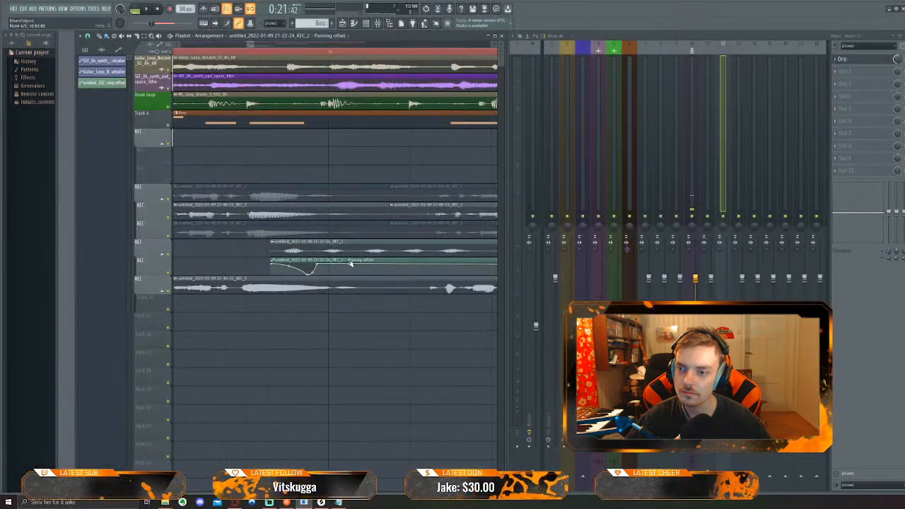
drag(352, 265, 357, 276)
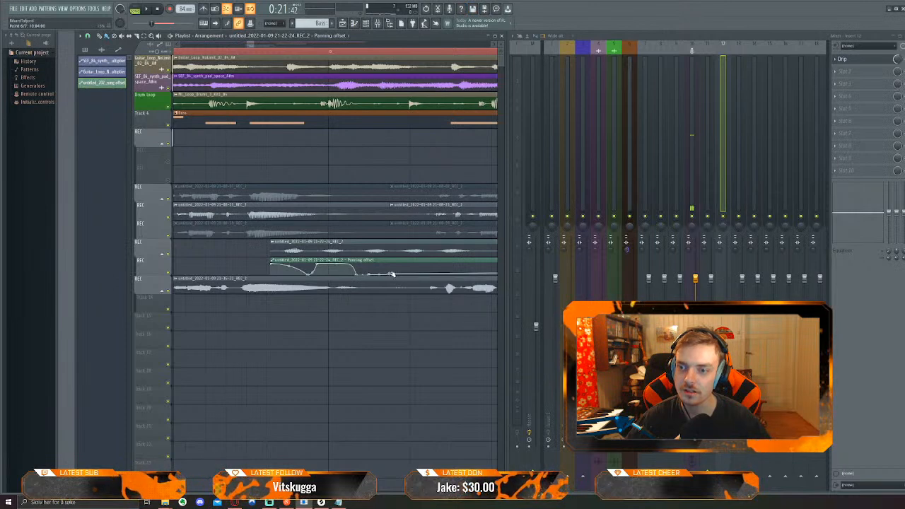
drag(392, 275, 390, 265)
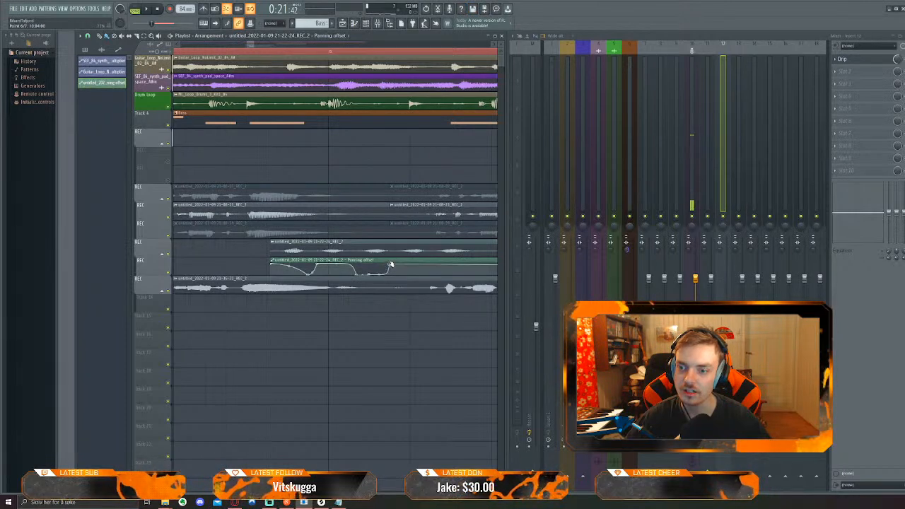
right_click(432, 266)
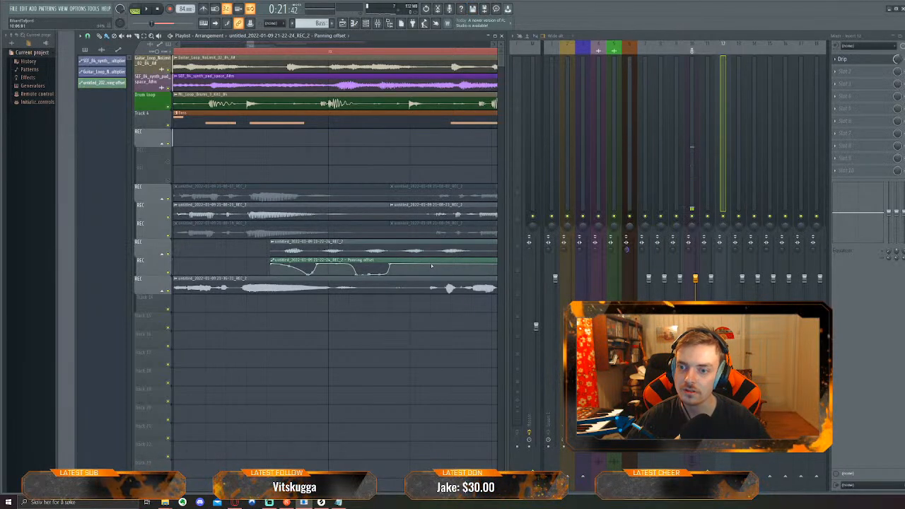
drag(432, 265, 432, 274)
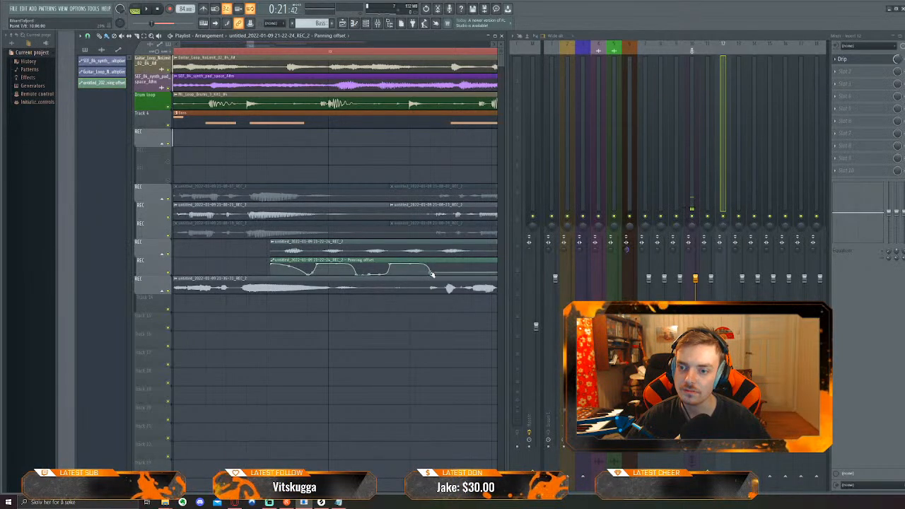
key(space)
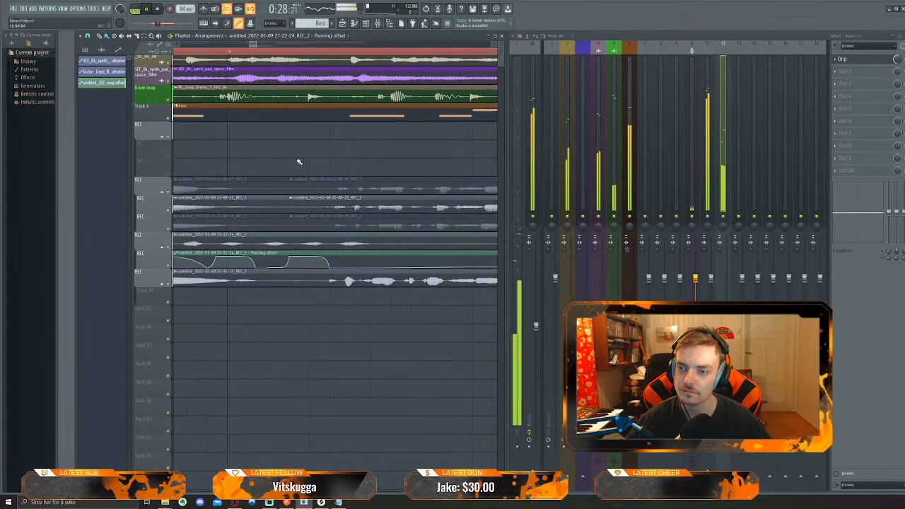
key(space)
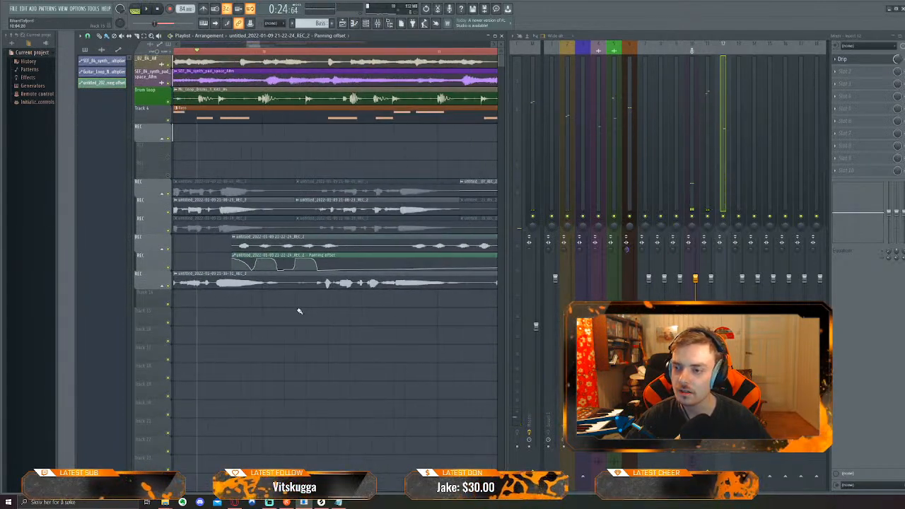
Add alternating high and low panning points under the words of the backing vocal's second phrase
scroll(299, 312, up, 5)
drag(346, 321, 297, 316)
scroll(373, 323, down, 2)
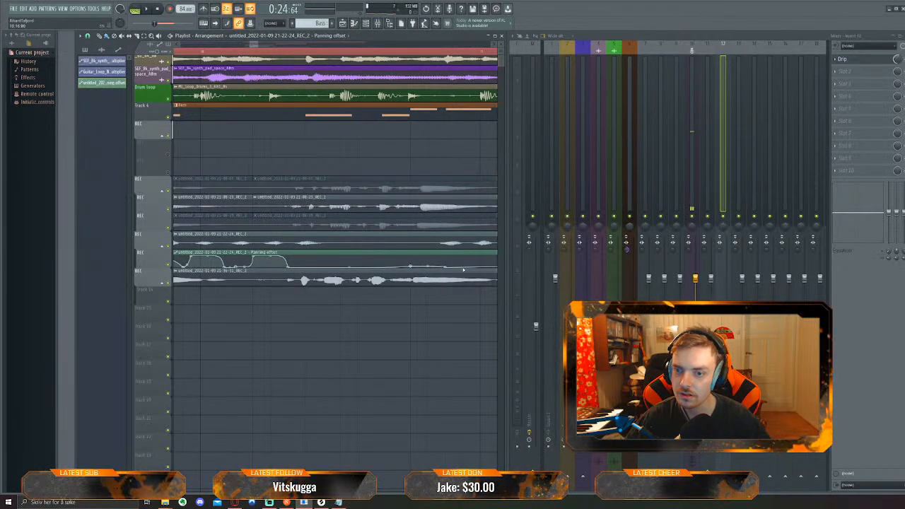
drag(464, 266, 465, 255)
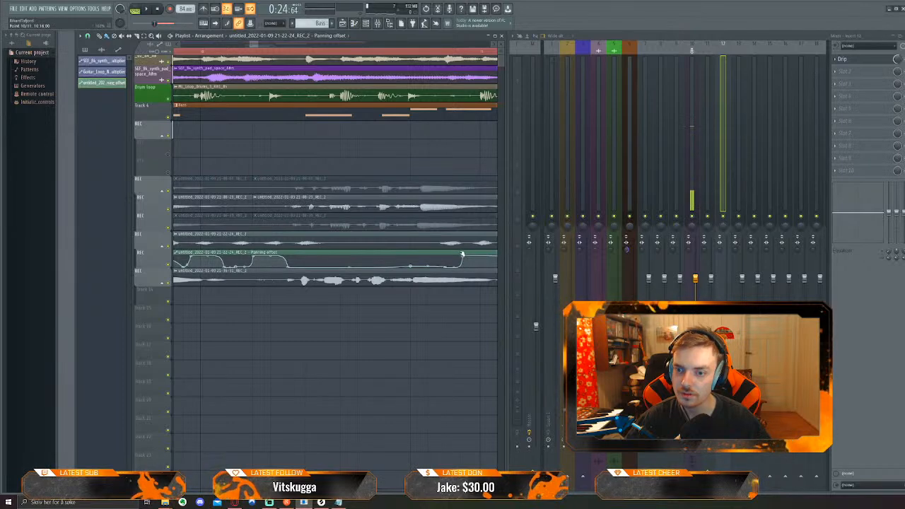
scroll(336, 162, left, 3)
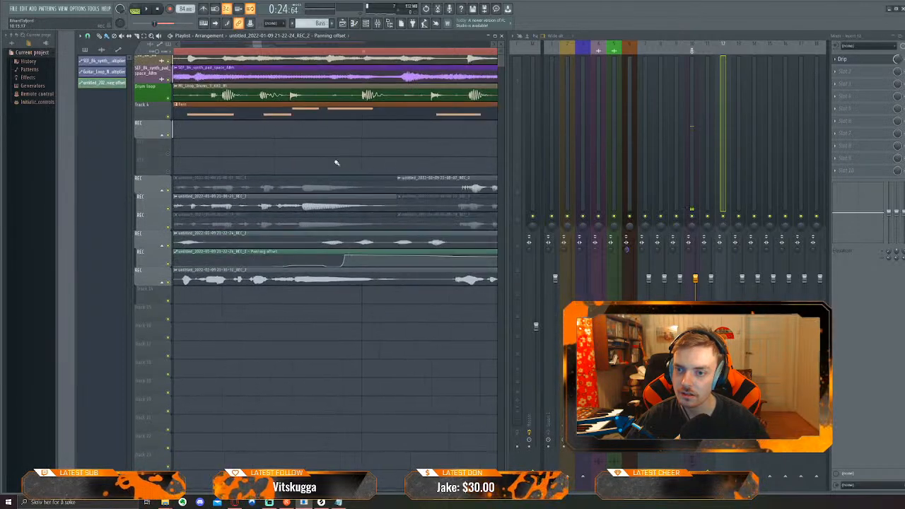
click(372, 266)
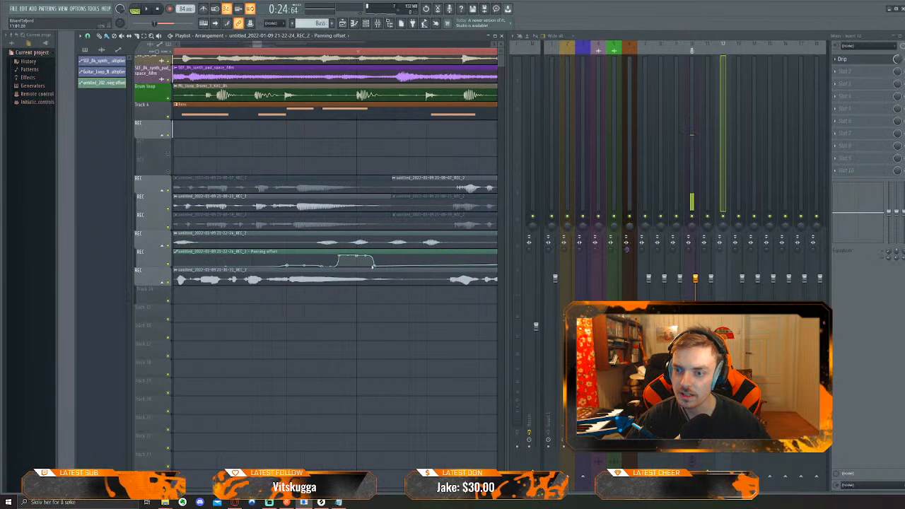
click(416, 256)
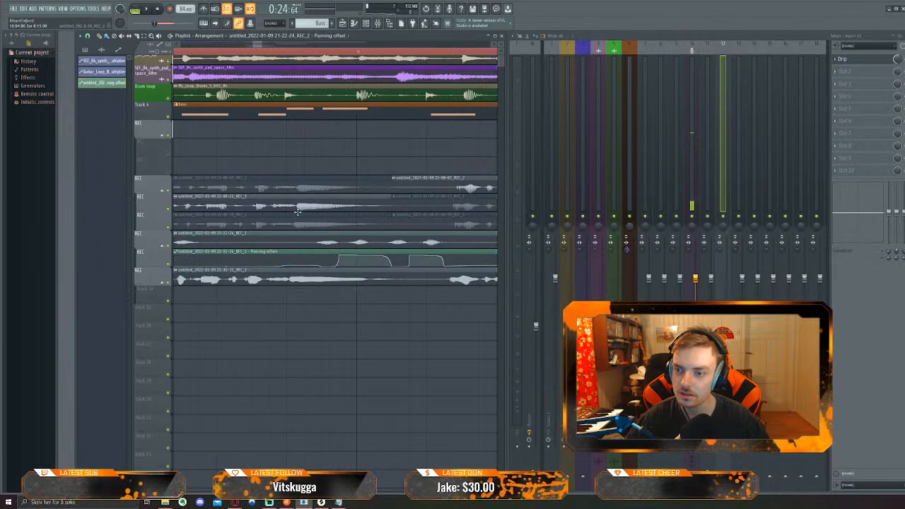
Raise the panning curve under the first word of the backing vocal's third phrase and drop it for the next word
scroll(306, 203, down, 4)
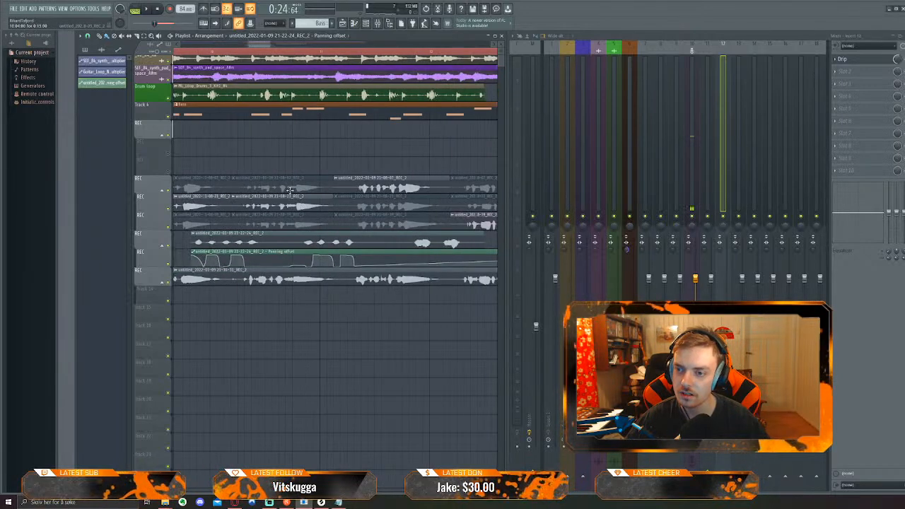
click(395, 258)
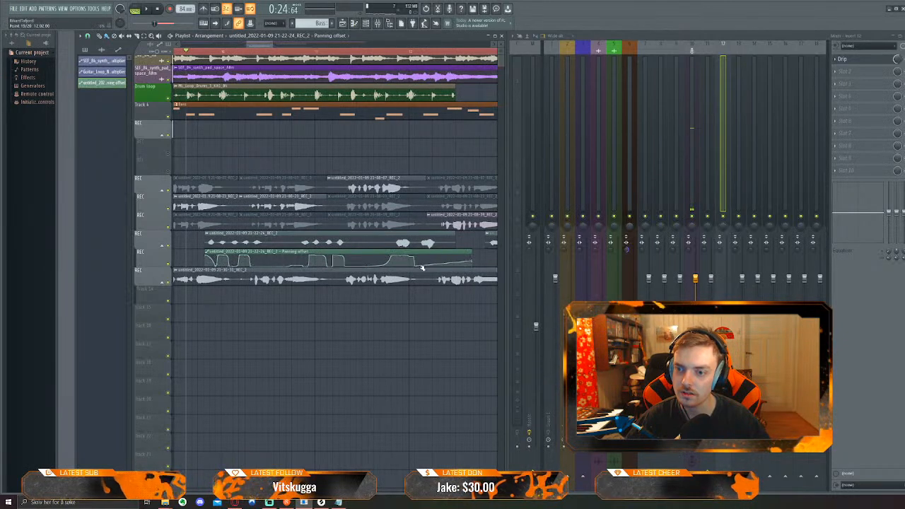
ctrl+scroll(475, 255, down, 3)
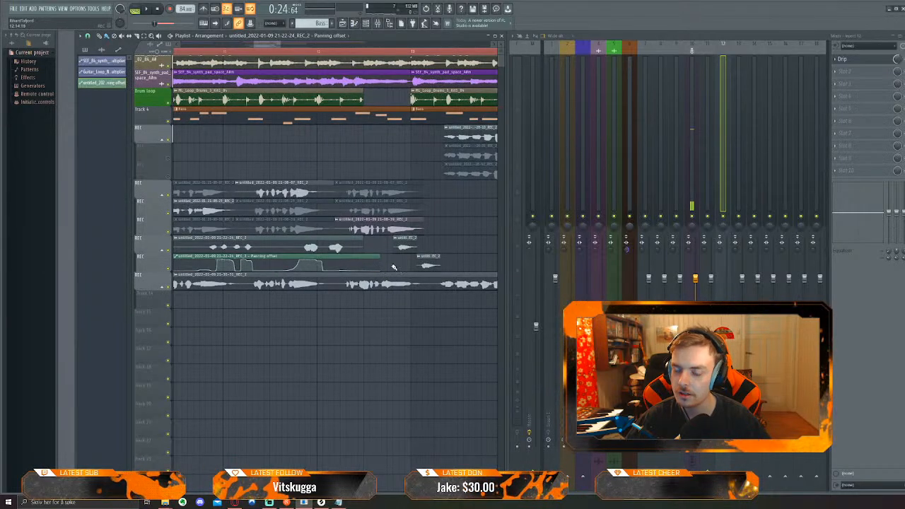
Play back the first verse, then make the short backing-vocal clip on the lower backing track unique and open its channel settings
key(space)
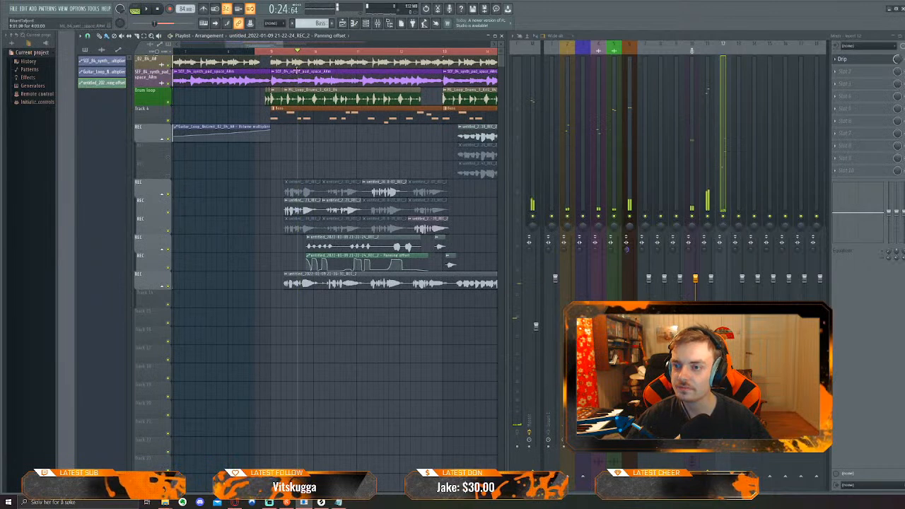
click(281, 56)
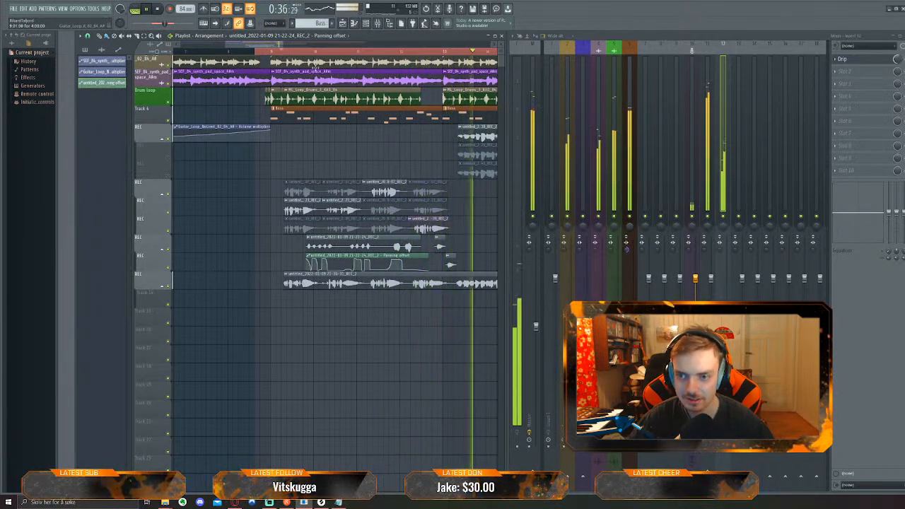
right_click(447, 259)
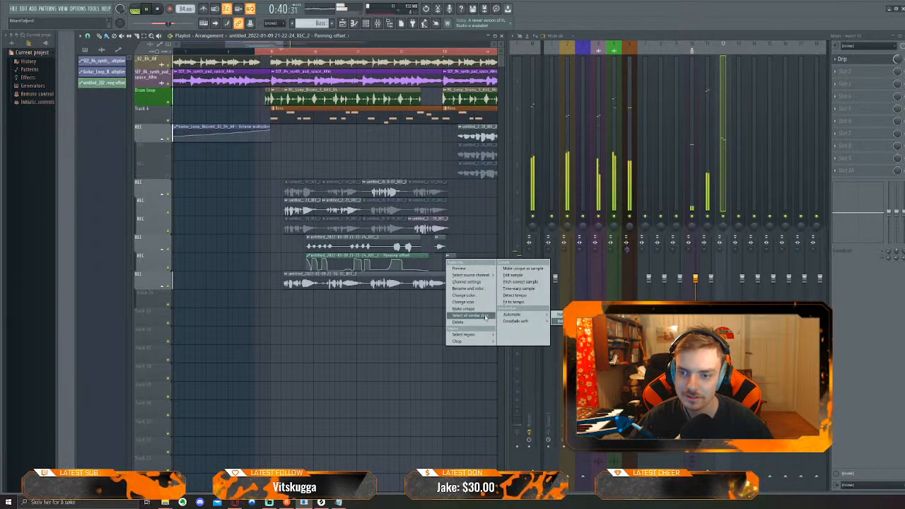
click(488, 319)
double_click(304, 206)
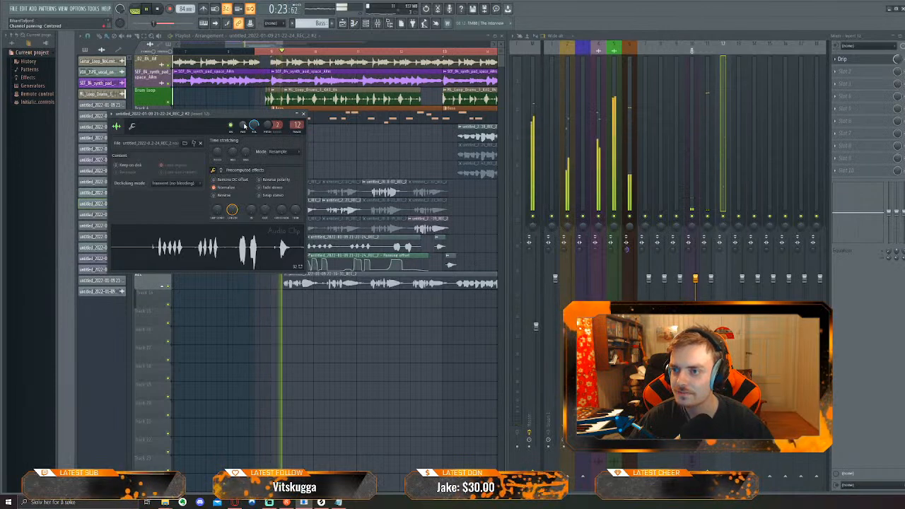
Make the short backing-vocal clip on the track above unique and pan its channel to the right
right_click(434, 245)
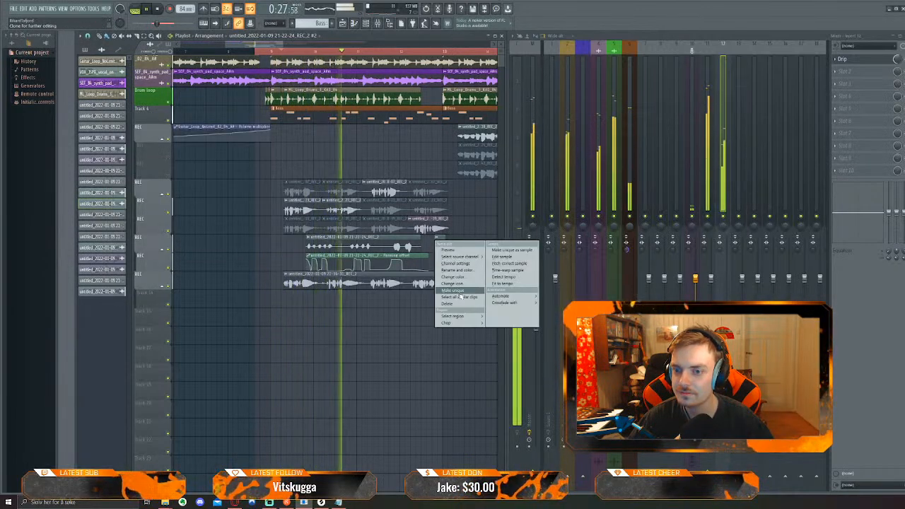
click(456, 291)
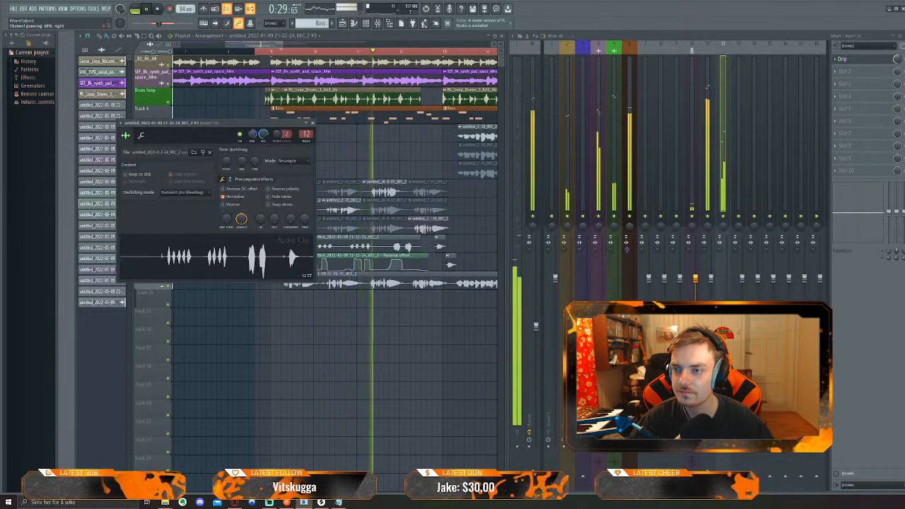
right_click(470, 226)
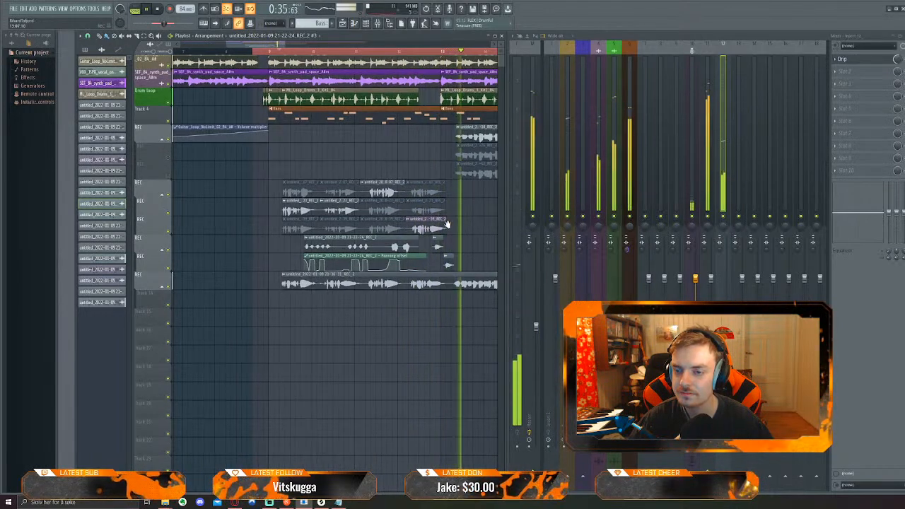
Slice the second verse's top vocal take before the two short words after the first phrase and before the last word, and play it back
scroll(449, 225, down, 2)
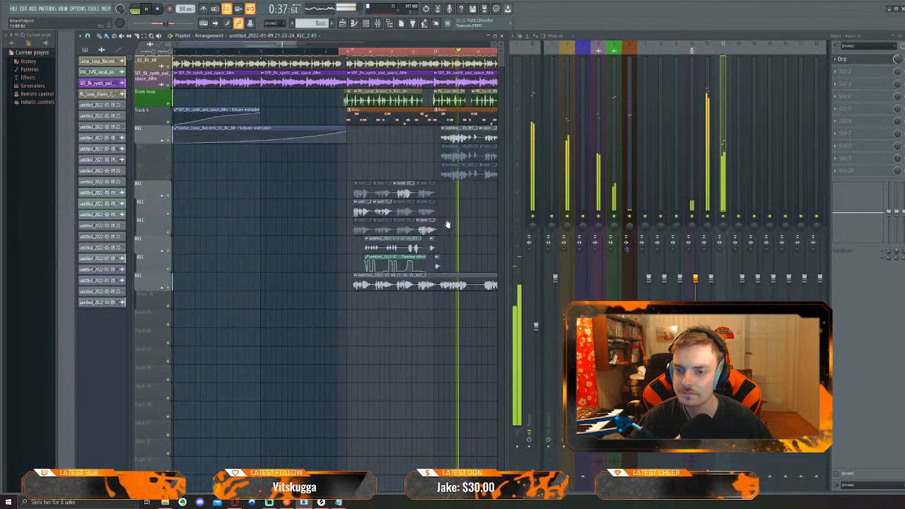
scroll(452, 227, down, 3)
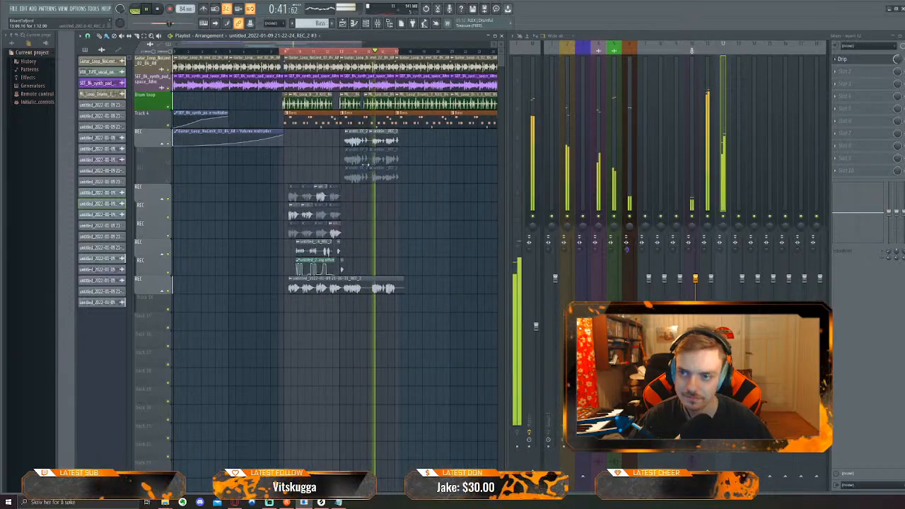
scroll(367, 162, up, 5)
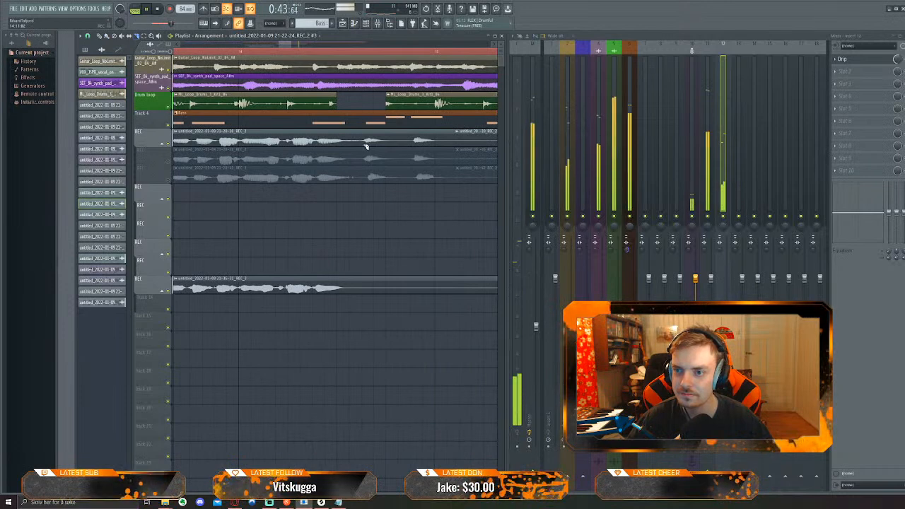
click(365, 145)
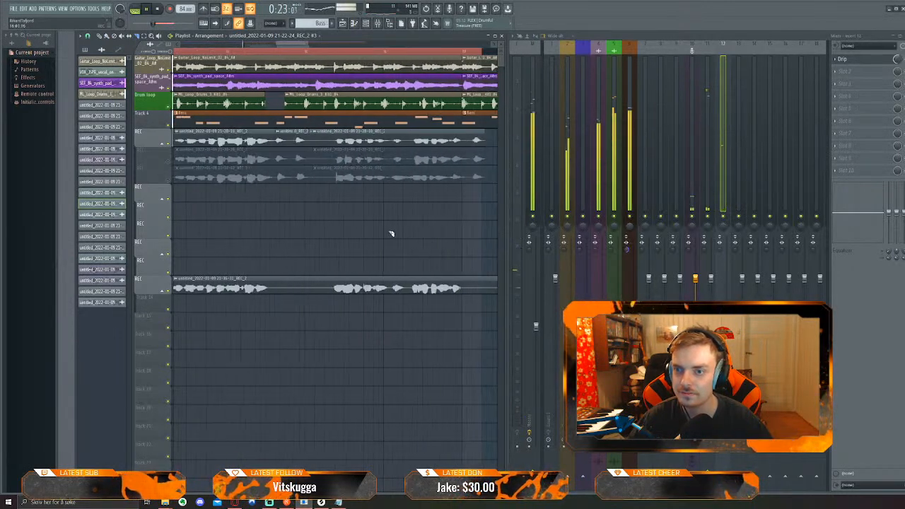
scroll(449, 218, up, 6)
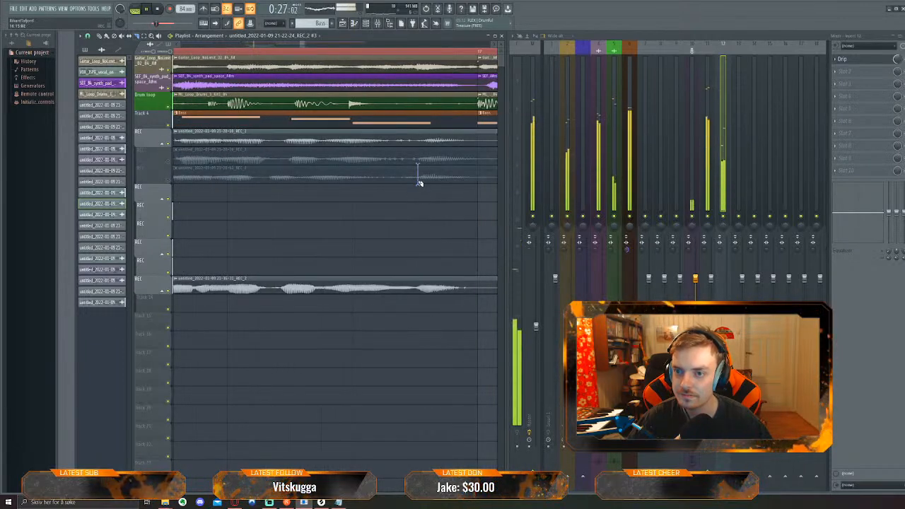
drag(420, 142, 421, 143)
drag(413, 191, 398, 232)
scroll(262, 231, down, 5)
drag(248, 224, 299, 220)
scroll(299, 219, down, 3)
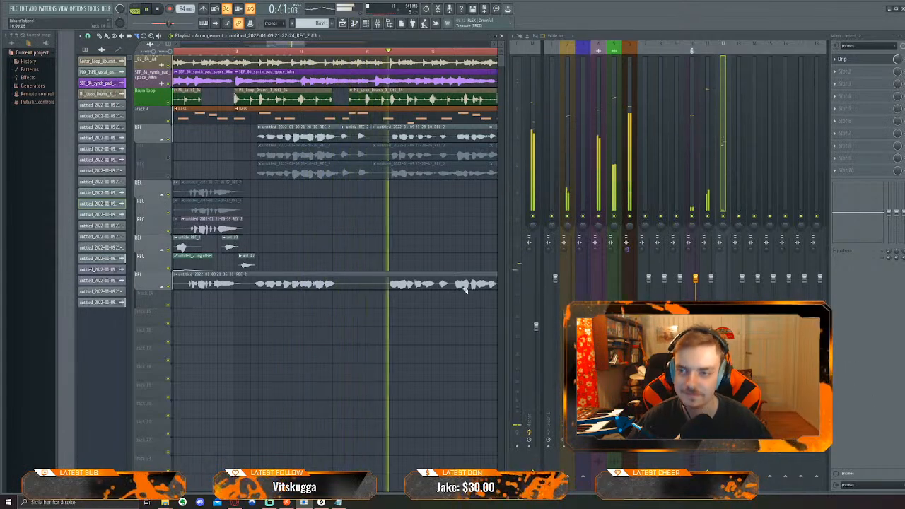
drag(398, 224, 352, 235)
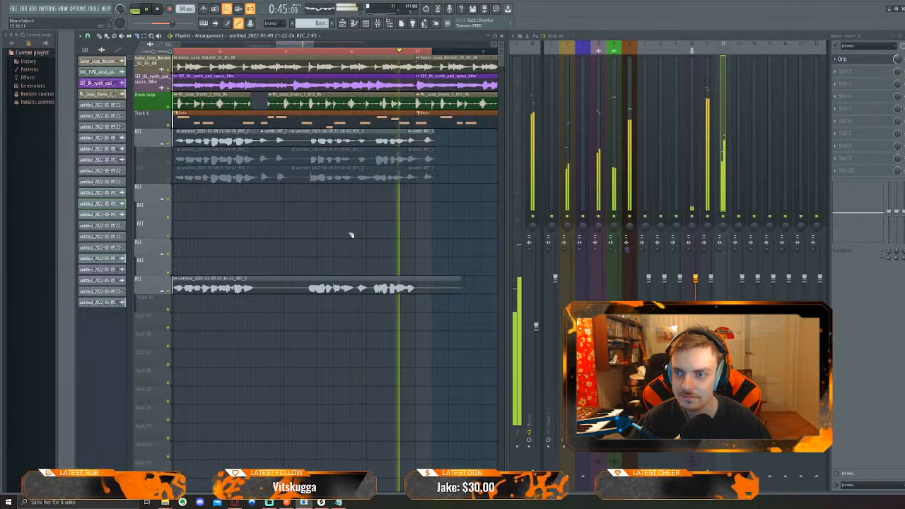
key(space)
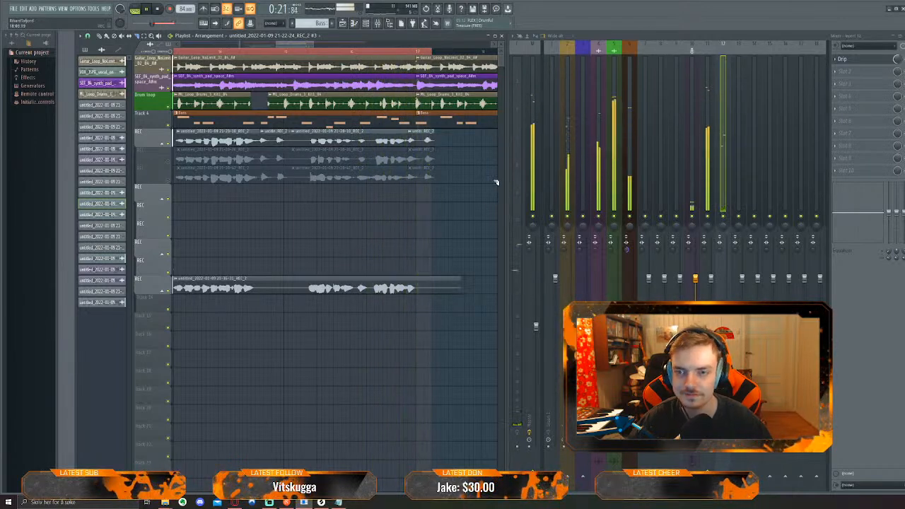
Add the L1 limiter Stereo effect to the last slot of the master channel
click(532, 159)
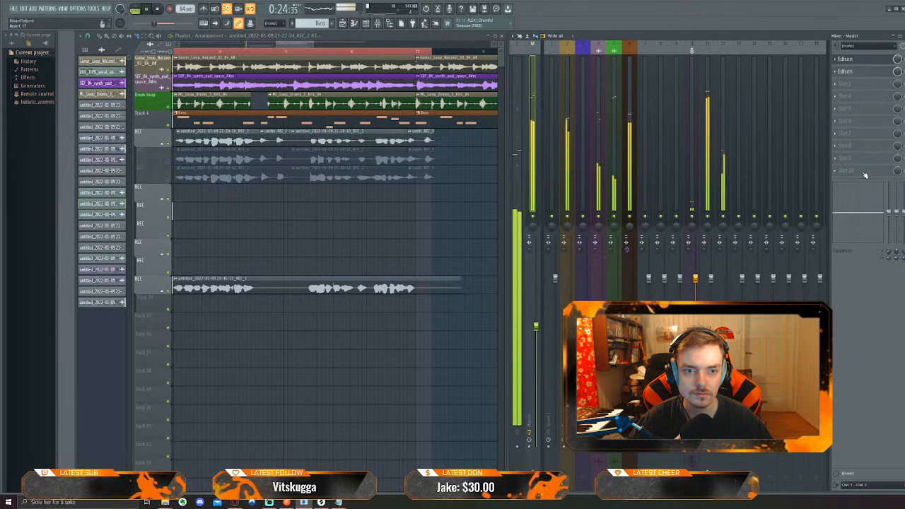
click(863, 172)
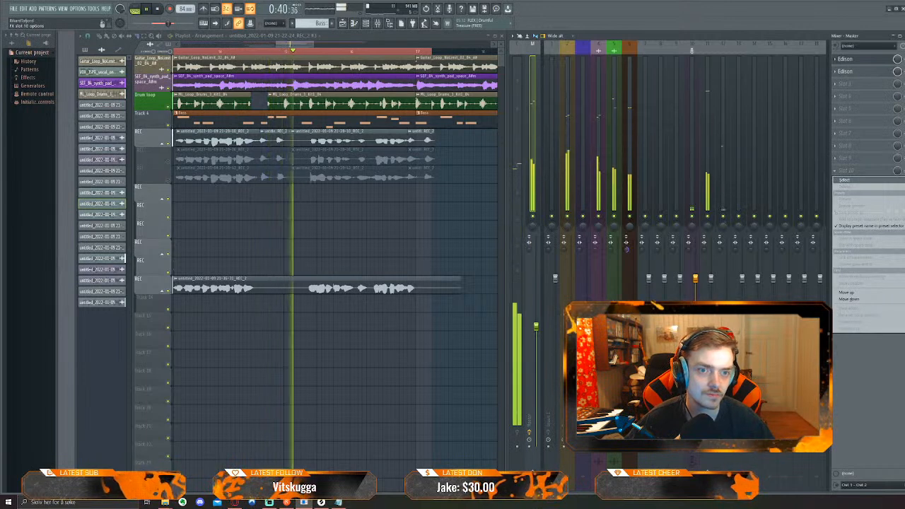
click(904, 234)
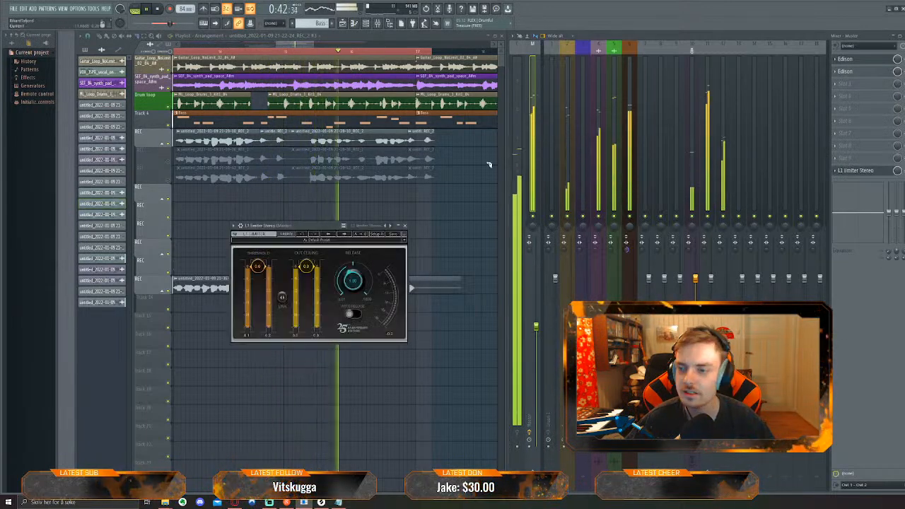
Audition the limiter's Lazy Limiter preset, load the Mastering preset instead, and raise the master channel's fader
click(397, 235)
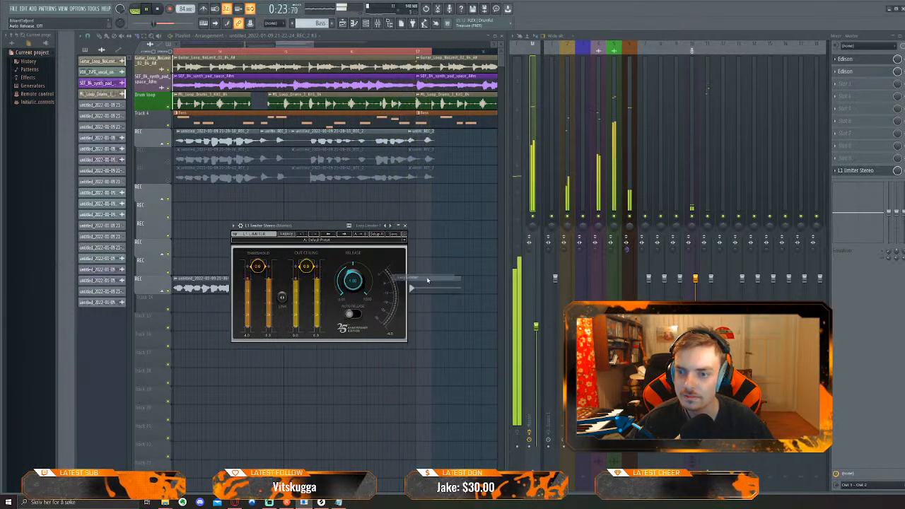
click(409, 277)
click(389, 233)
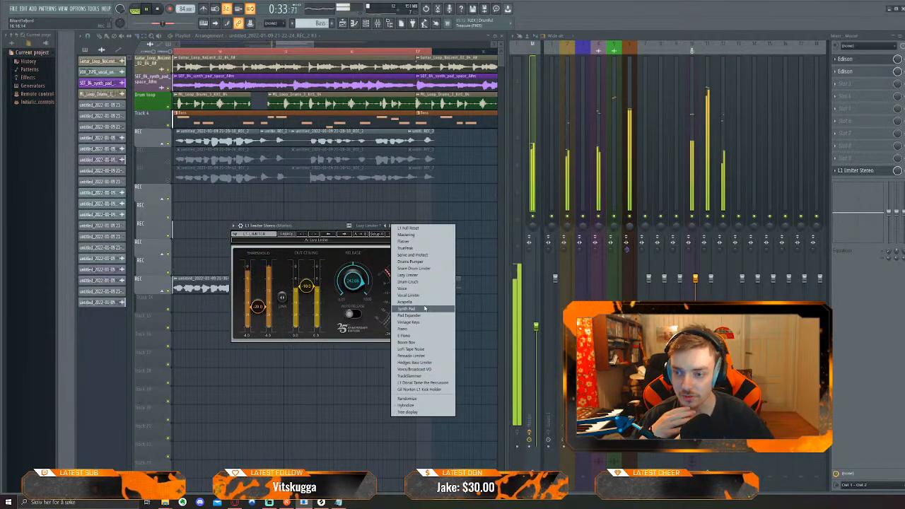
click(412, 235)
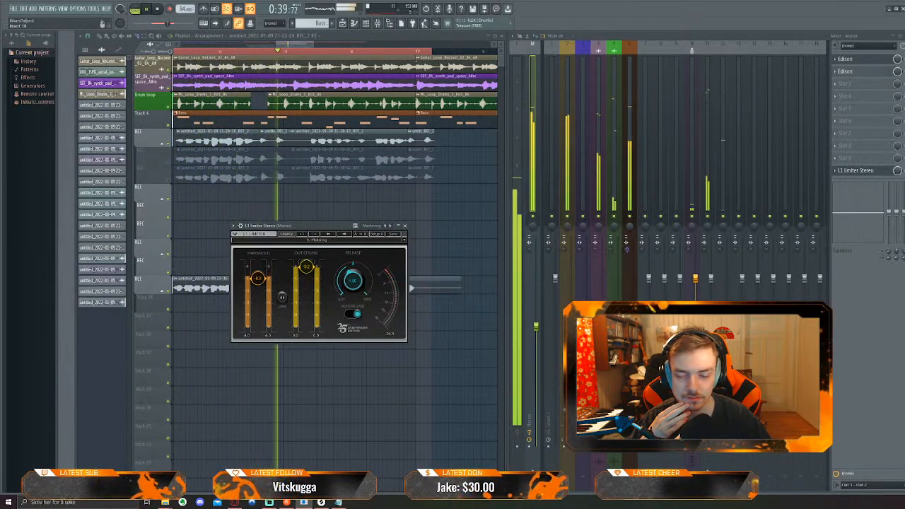
drag(536, 326, 536, 278)
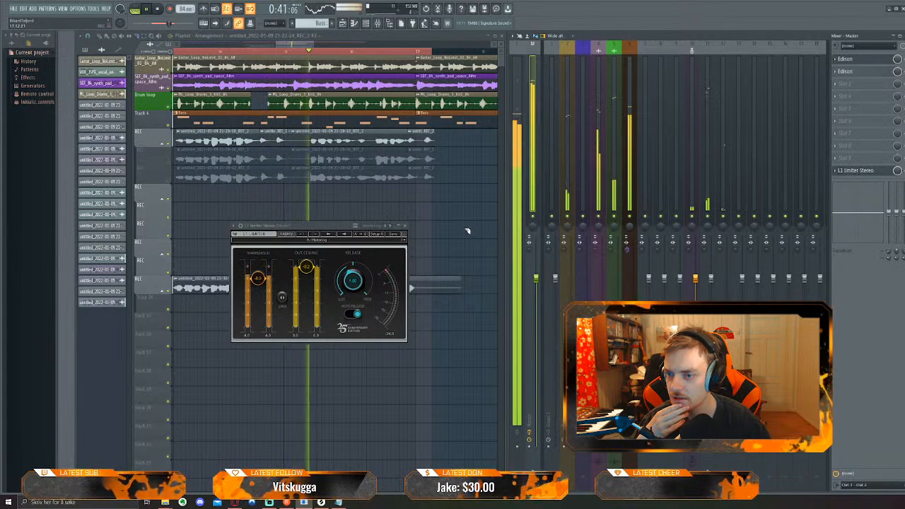
click(404, 226)
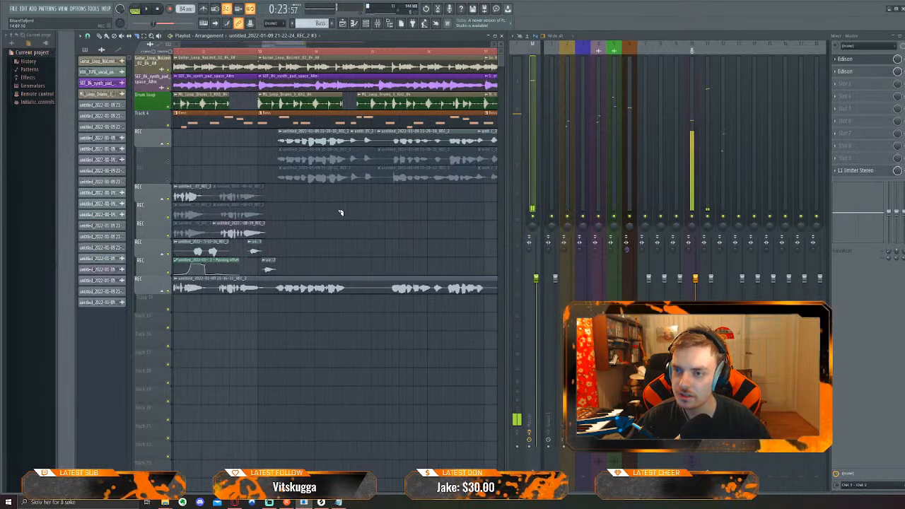
Switch the second verse's first phrase to the second vocal take and play it back
scroll(340, 213, down, 3)
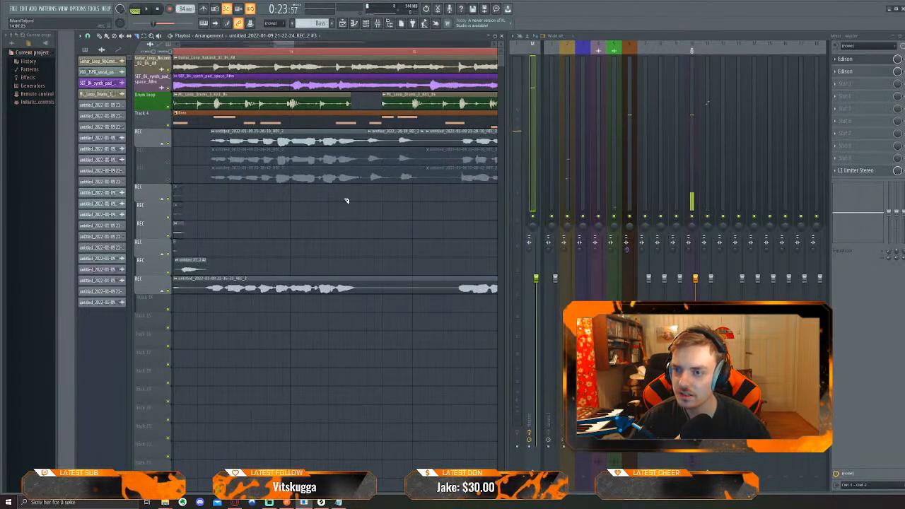
scroll(346, 200, left, 2)
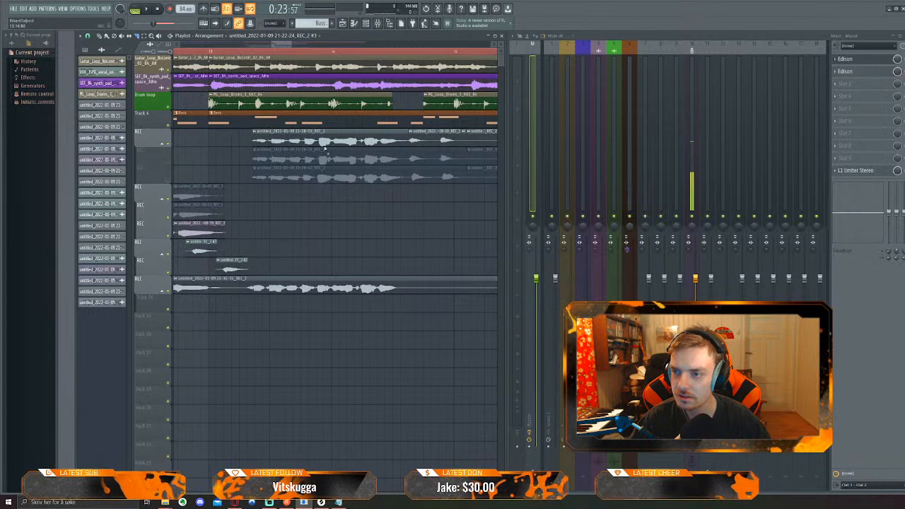
click(327, 150)
click(279, 162)
key(space)
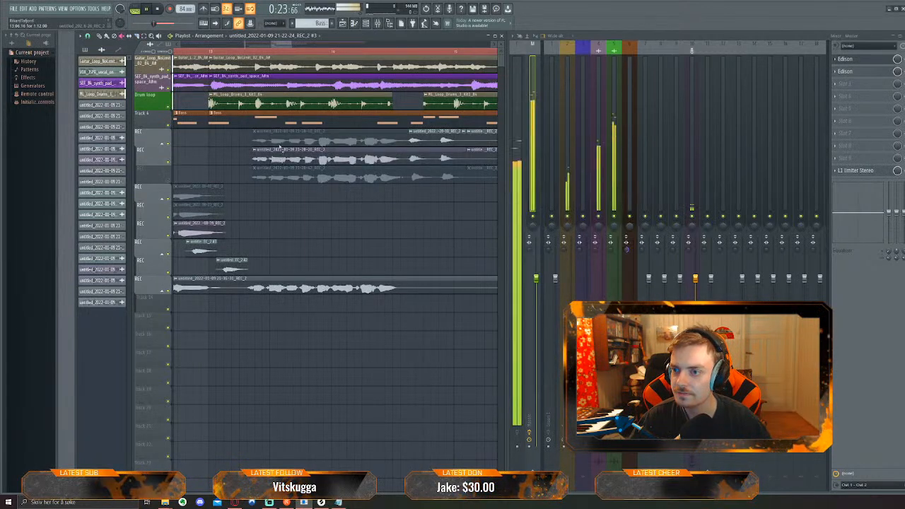
scroll(329, 131, left, 1)
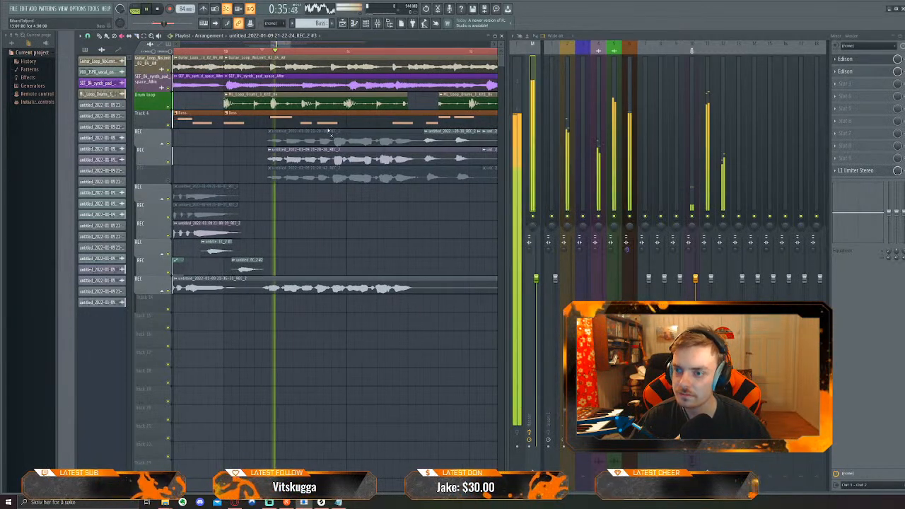
scroll(333, 229, right, 5)
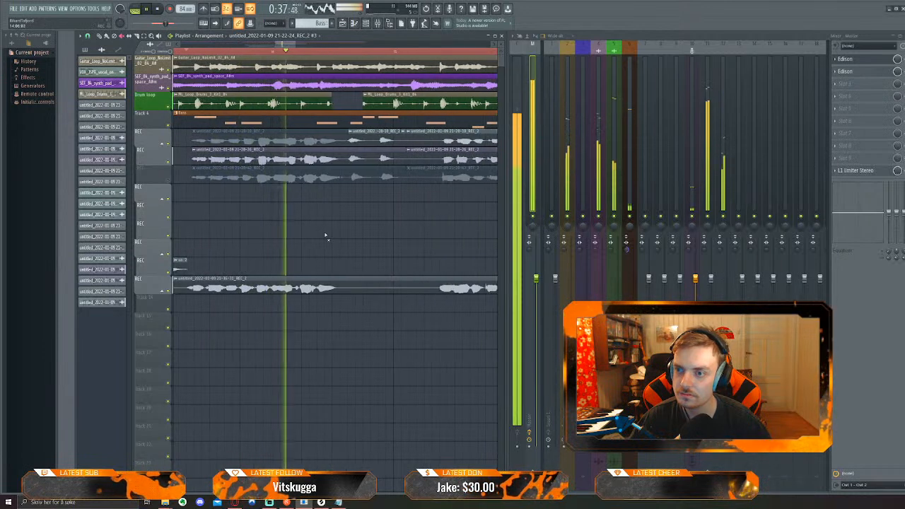
scroll(321, 230, left, 3)
key(space)
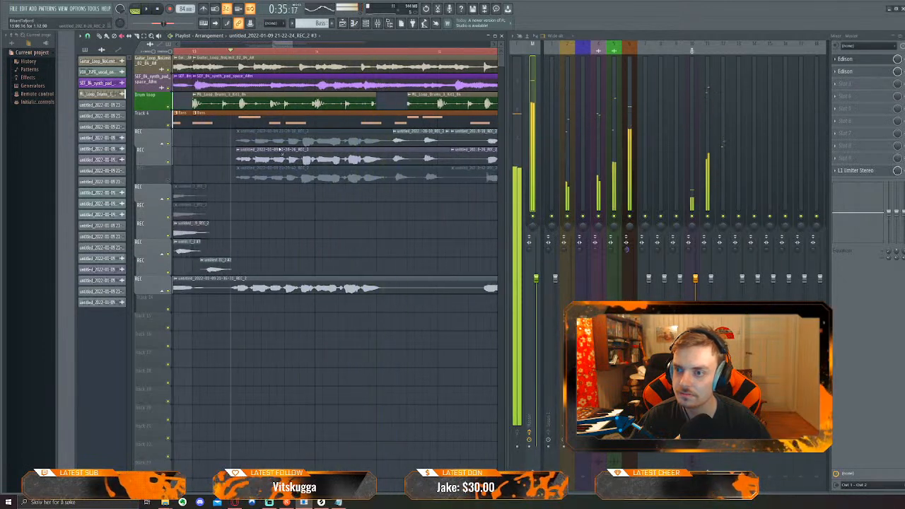
Audition the first and the third vocal take on the second verse's first phrase for comparison
key(space)
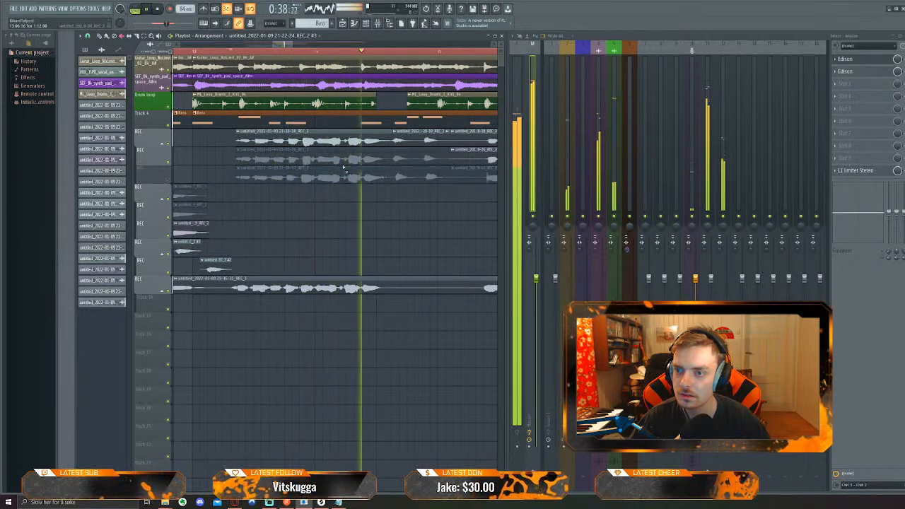
key(space)
key(space)
key(space)
click(296, 180)
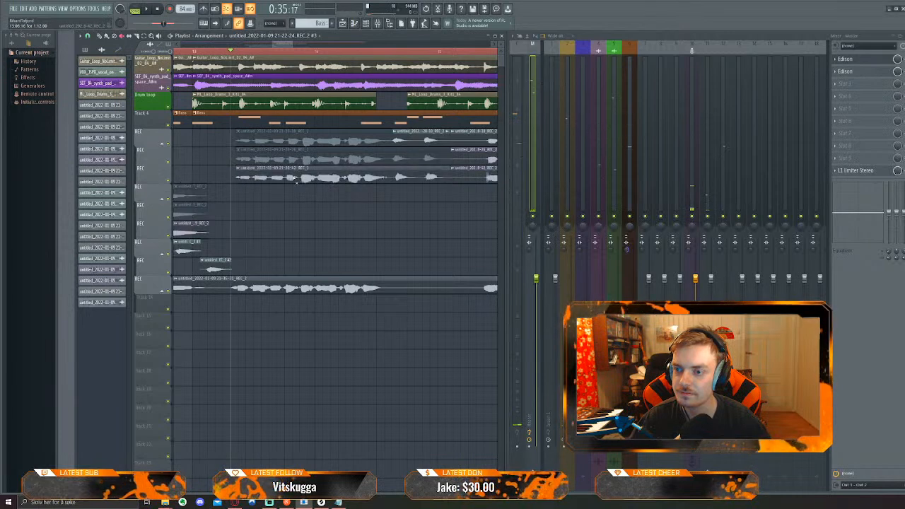
key(space)
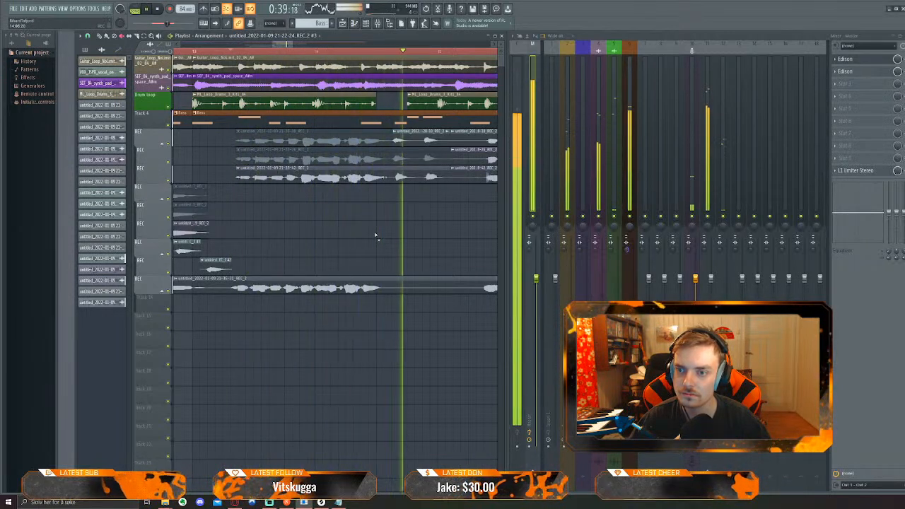
Switch the second verse's first phrase back to the first take and play on toward the next phrase
key(space)
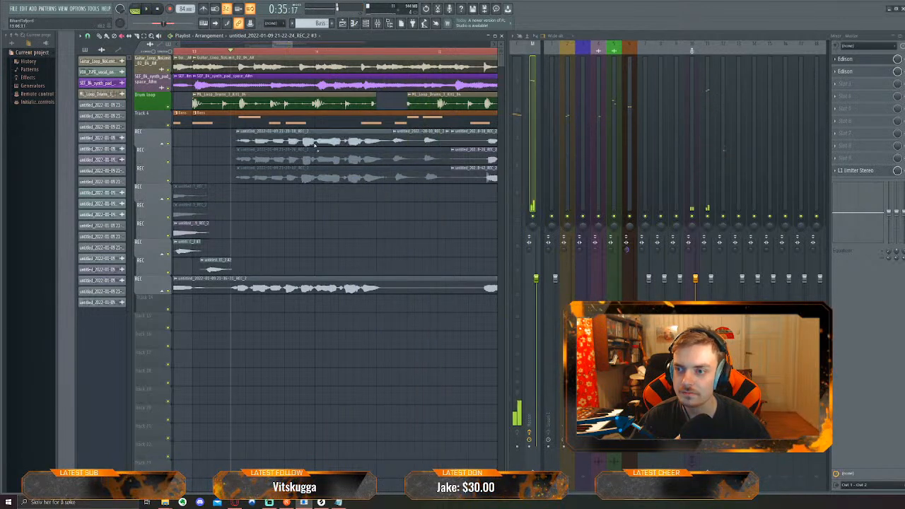
key(space)
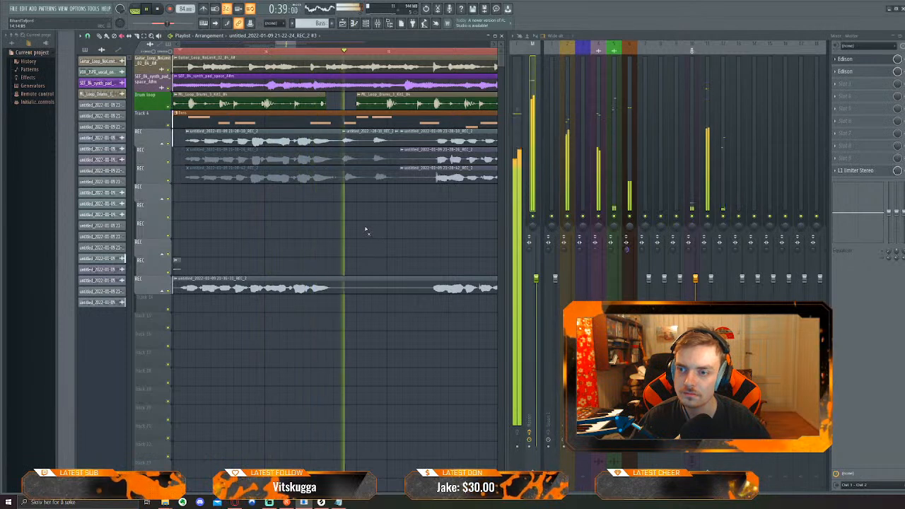
key(space)
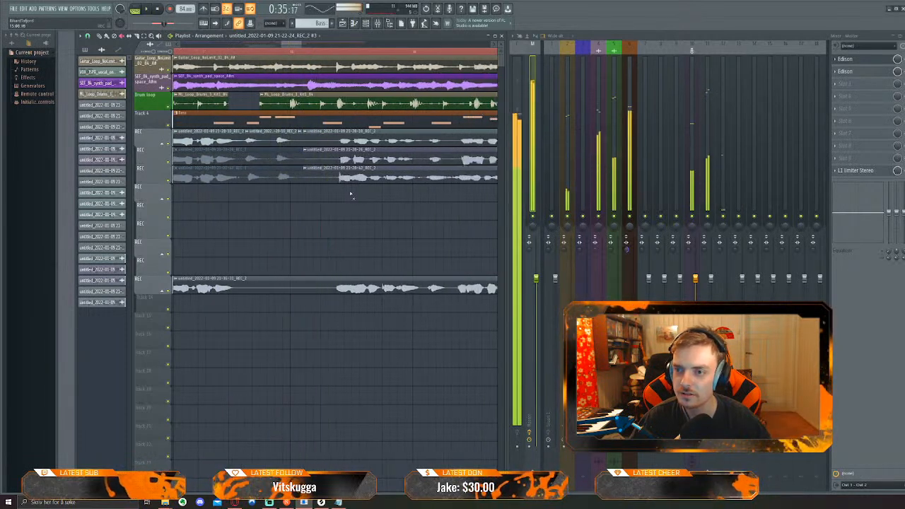
Audition the second vocal take on the second verse's second phrase
click(352, 166)
click(298, 141)
key(space)
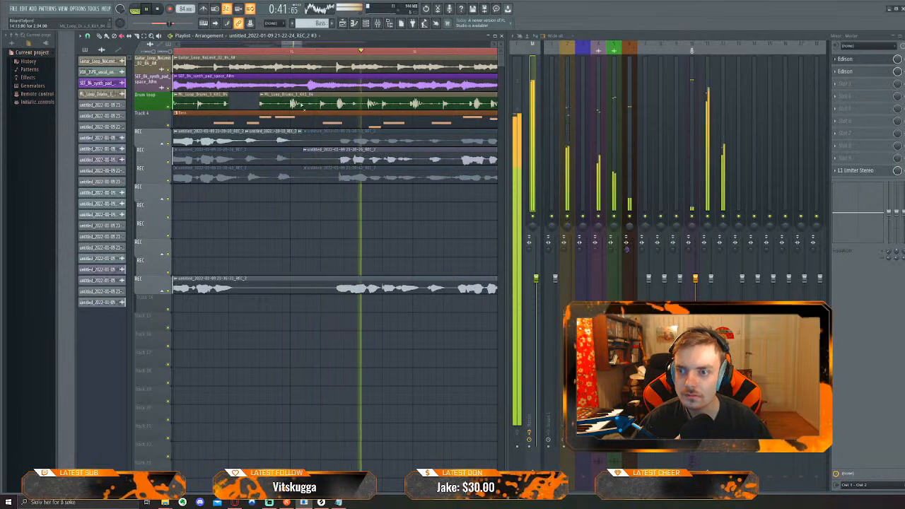
Switch the second verse's second phrase to the third vocal take and play it back
drag(415, 219, 470, 215)
key(space)
key(space)
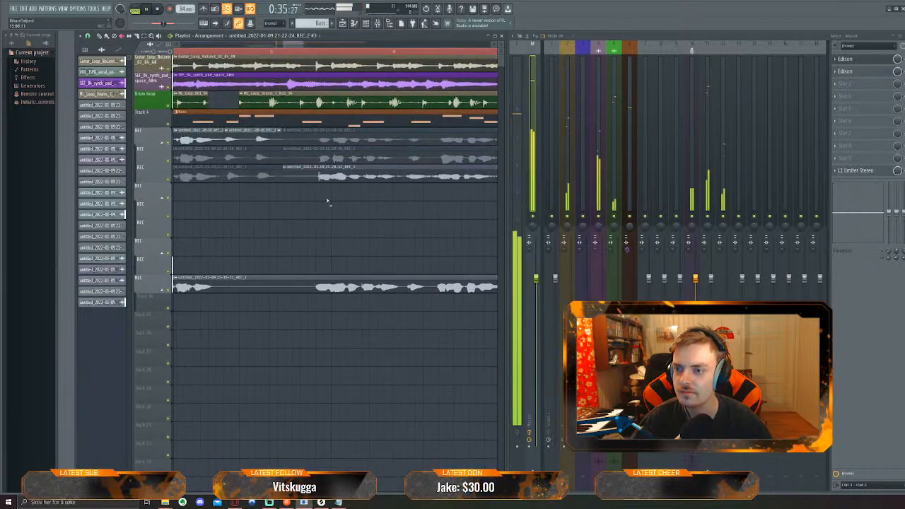
drag(303, 224, 329, 233)
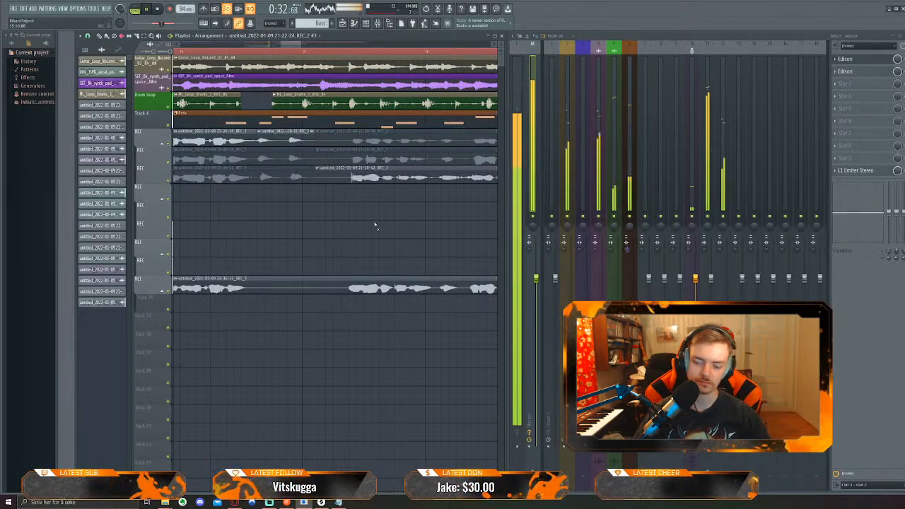
Play both verses from just before the first vocal entry to check the comped takes and layers
scroll(377, 223, down, 3)
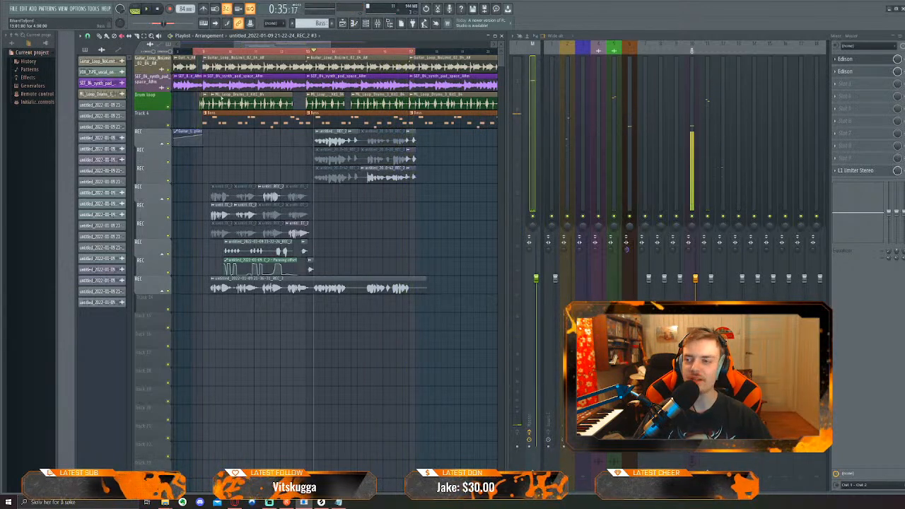
drag(220, 61, 205, 58)
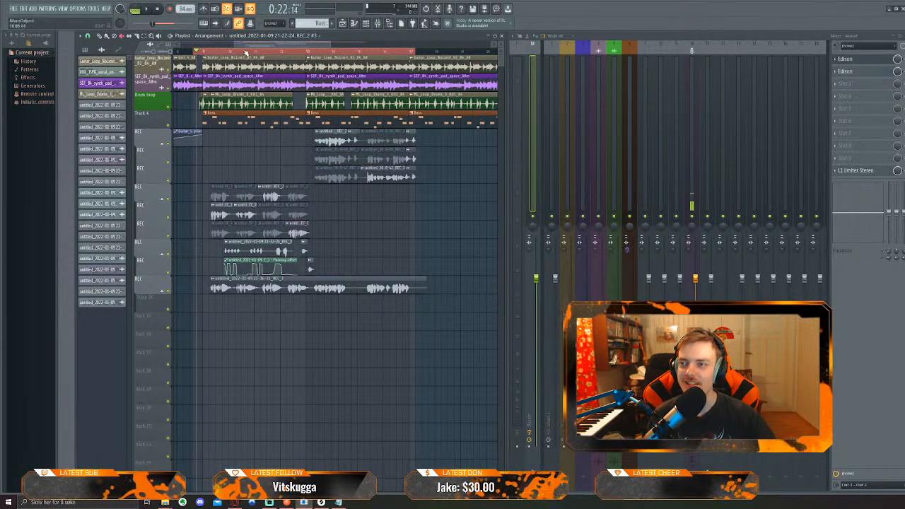
click(199, 53)
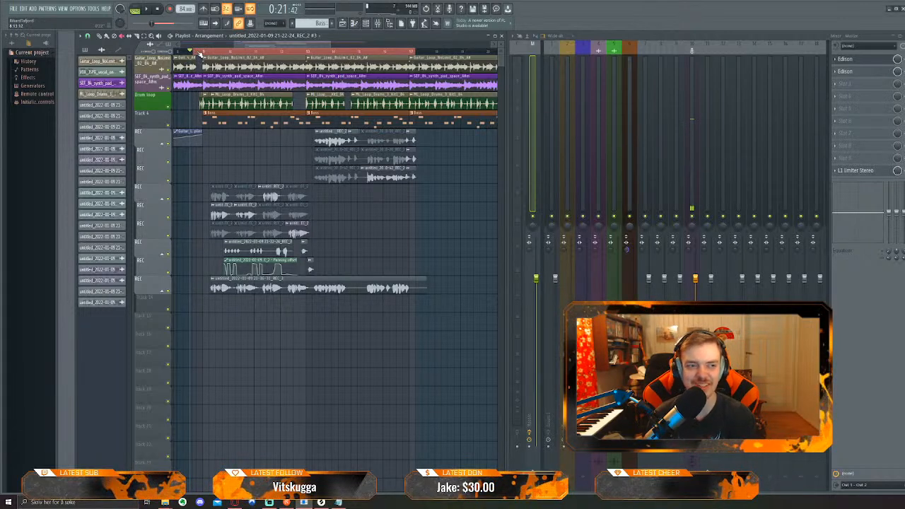
key(space)
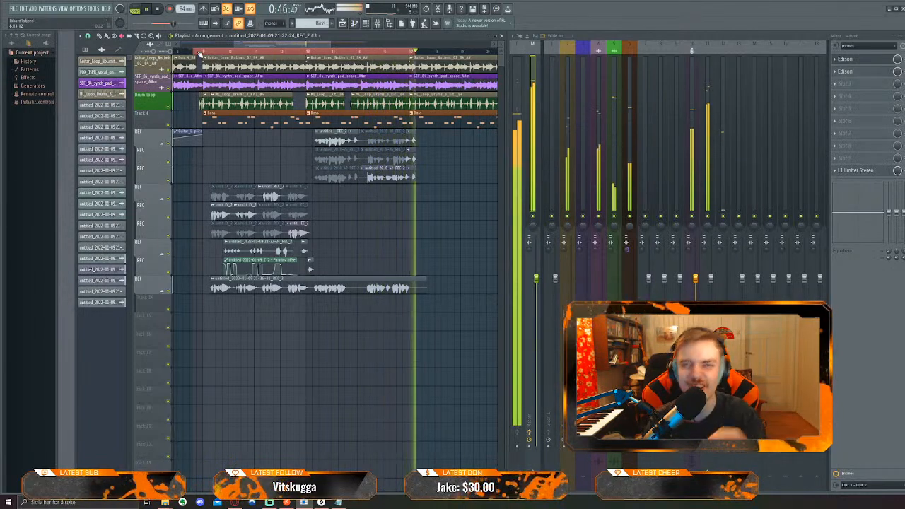
key(space)
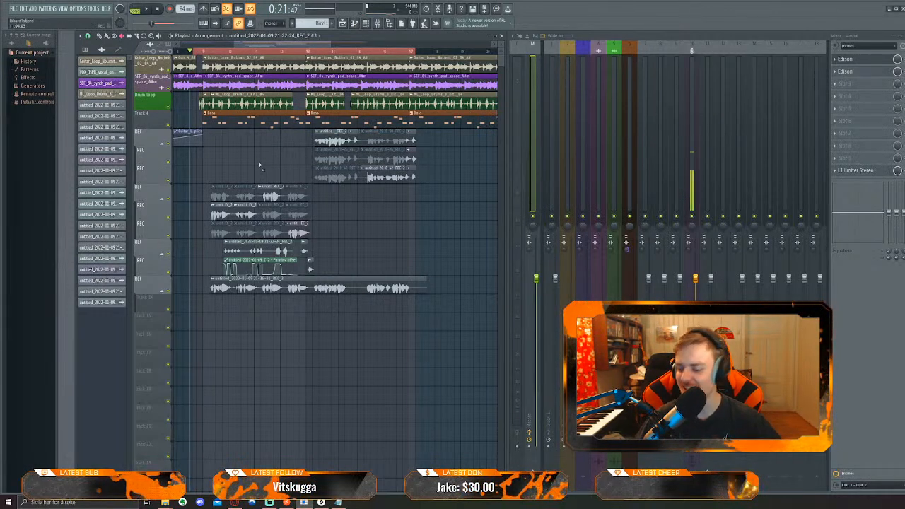
key(space)
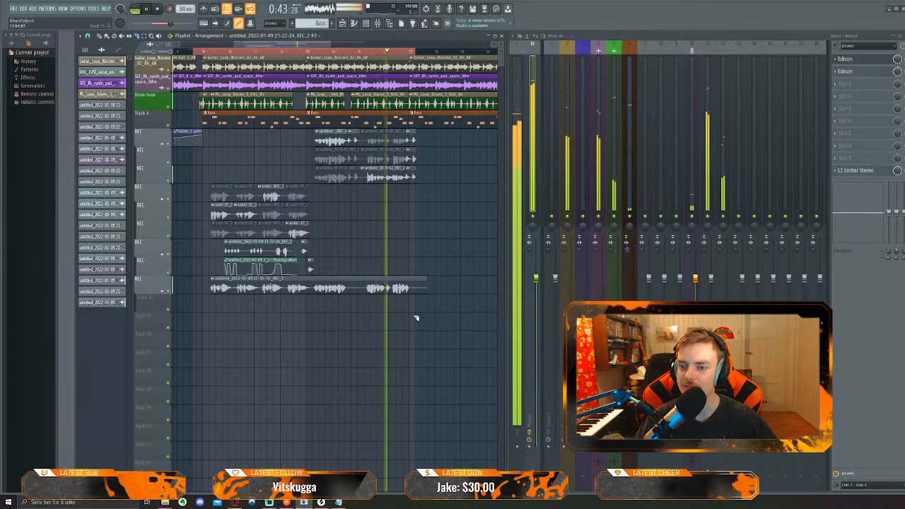
scroll(416, 318, up, 5)
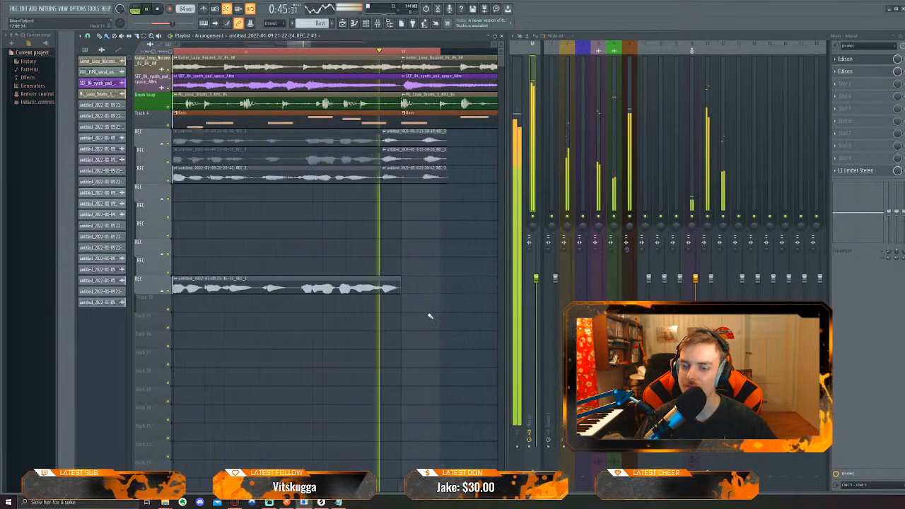
key(space)
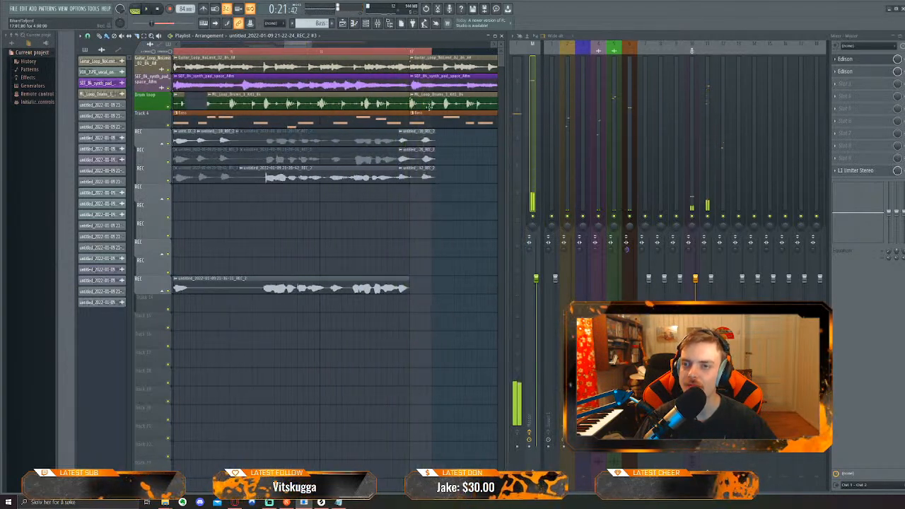
Set the playlist's time selection over the section after the second verse, starting shortly before bar 17 as a lead-in
scroll(443, 242, down, 5)
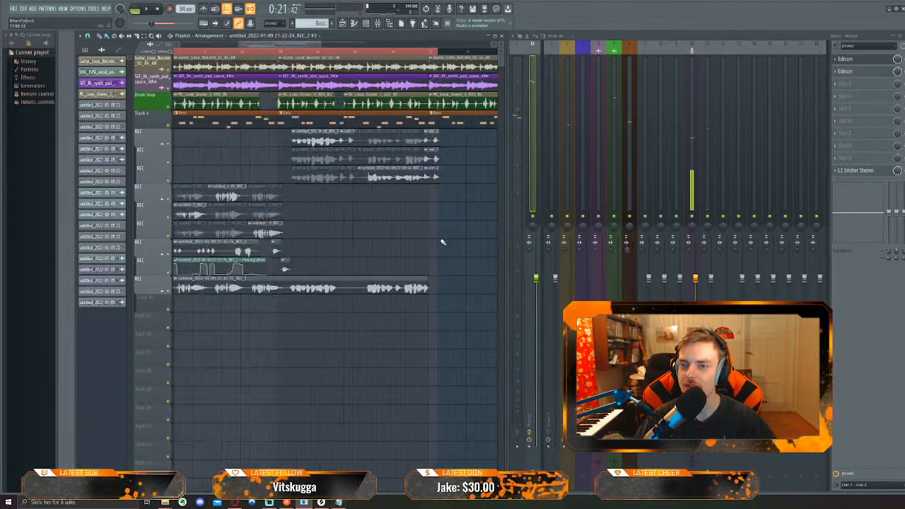
scroll(446, 237, right, 3)
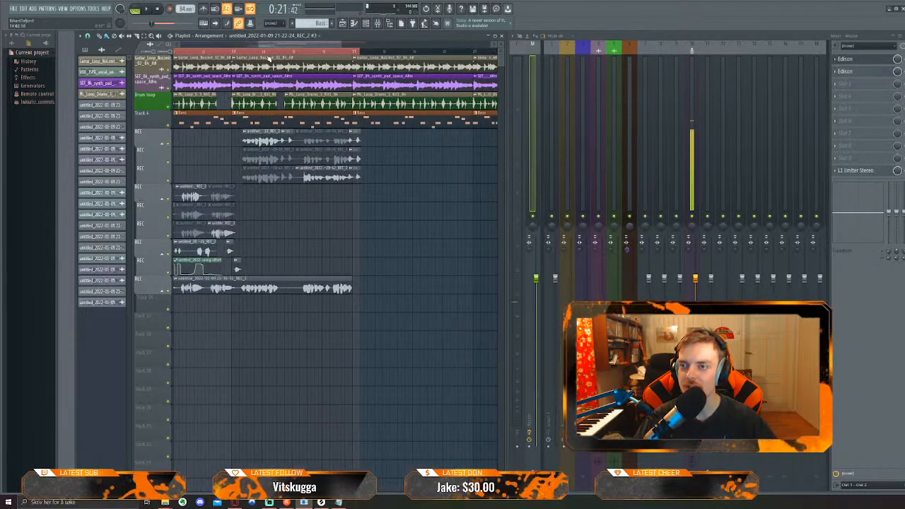
scroll(386, 172, down, 5)
mouse_move(369, 52)
mouse_down()
mouse_move(461, 57)
mouse_move(366, 56)
mouse_up()
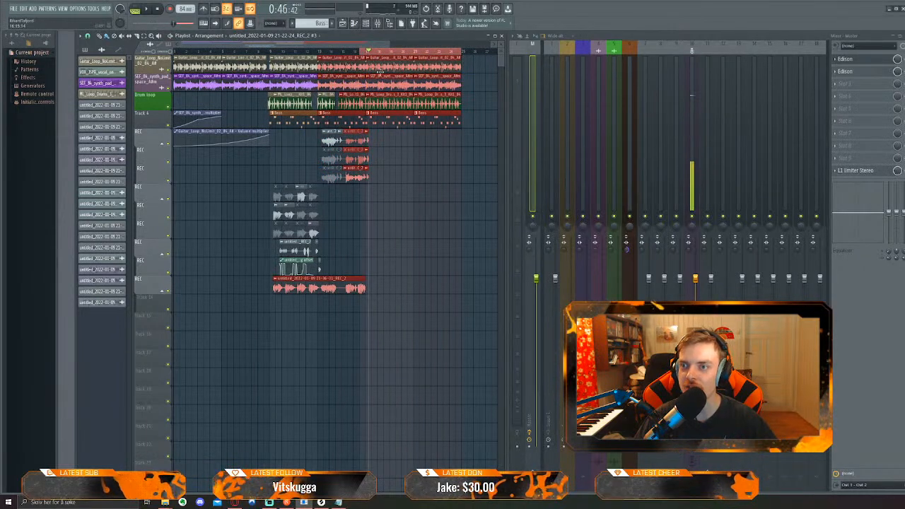
scroll(366, 56, right, 3)
drag(287, 53, 241, 53)
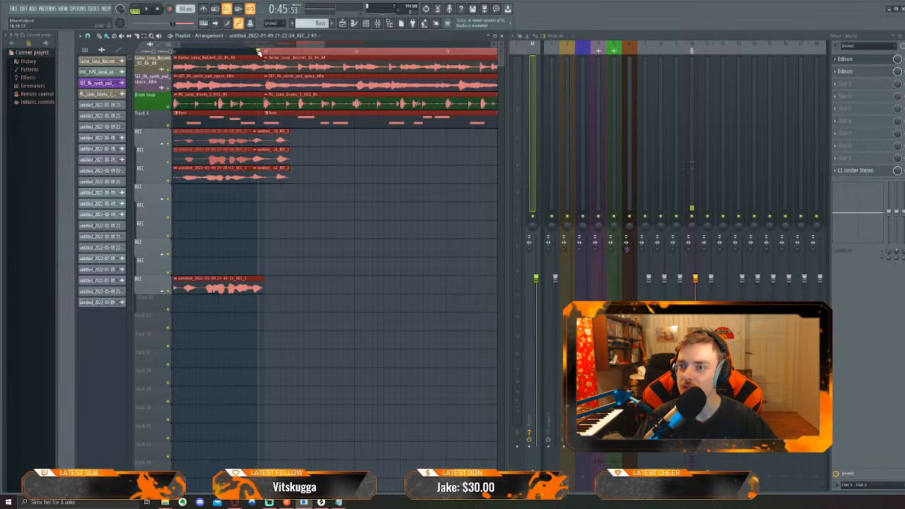
drag(267, 56, 245, 59)
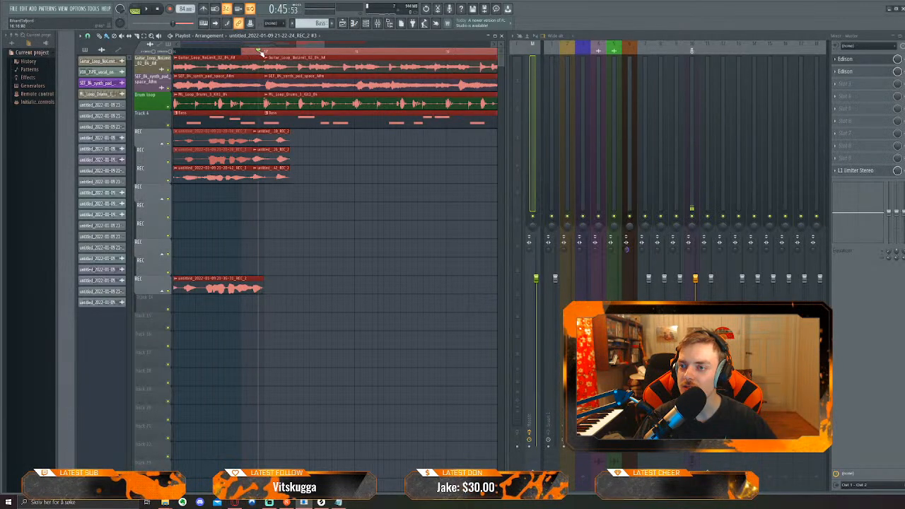
Play the lead-in around bar 17 several times to rehearse the next vocal entry
key(space)
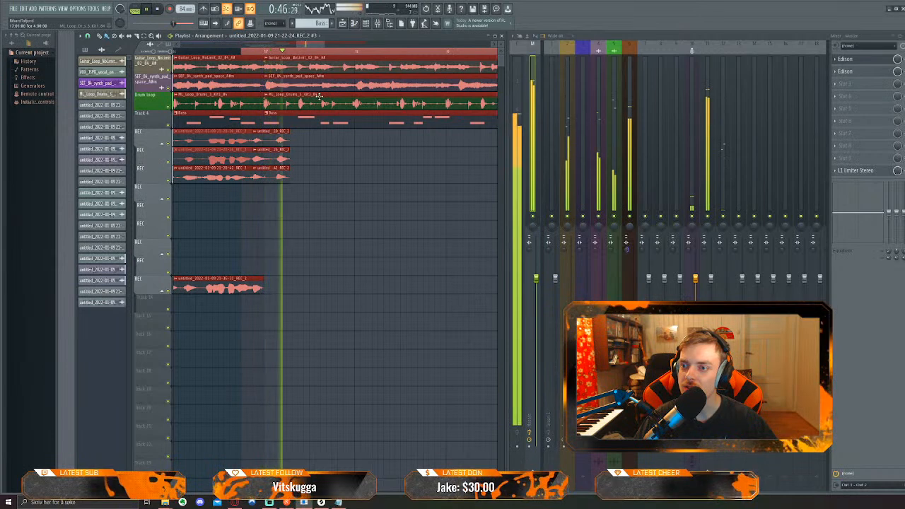
key(space)
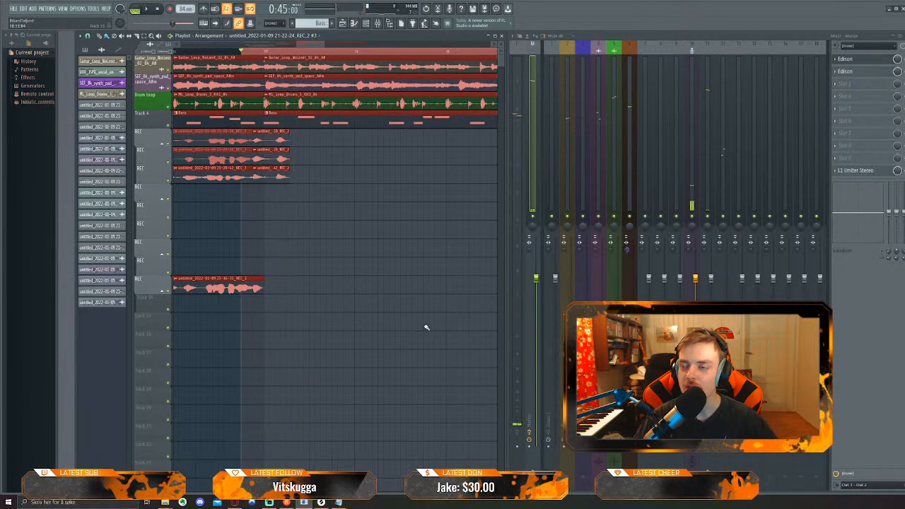
key(space)
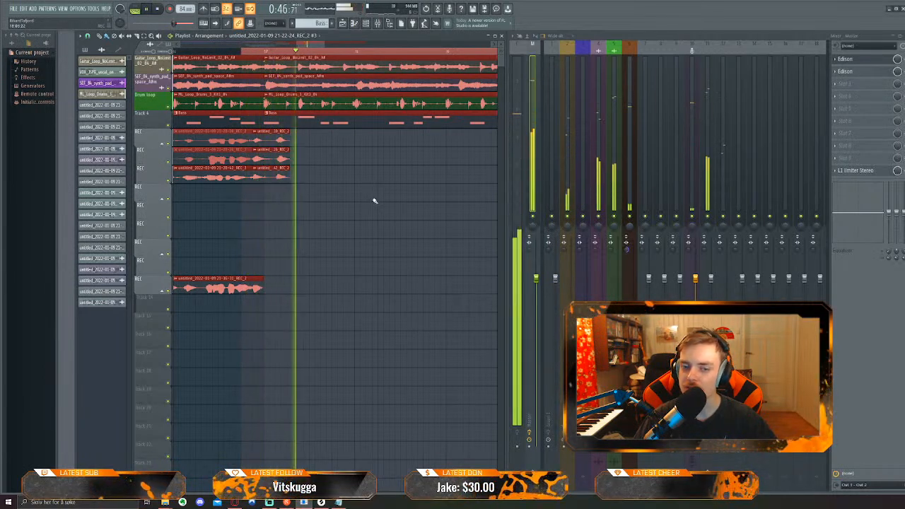
key(space)
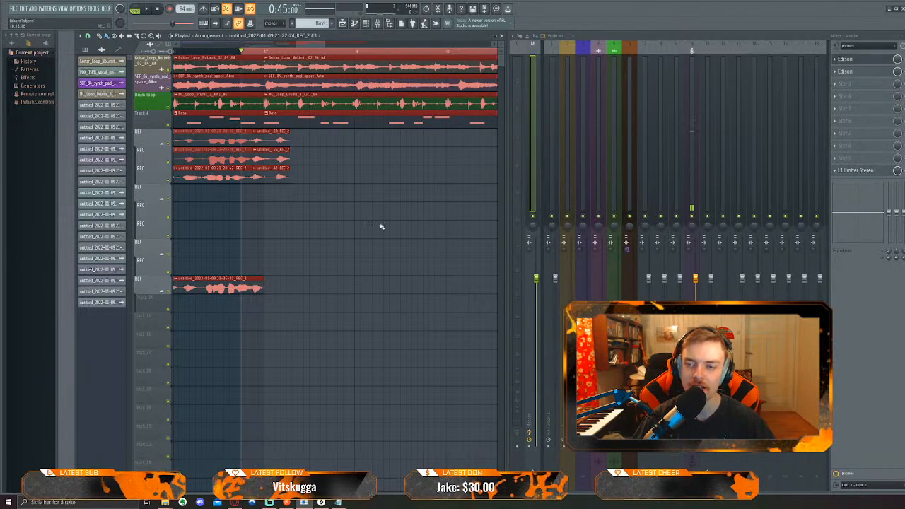
key(space)
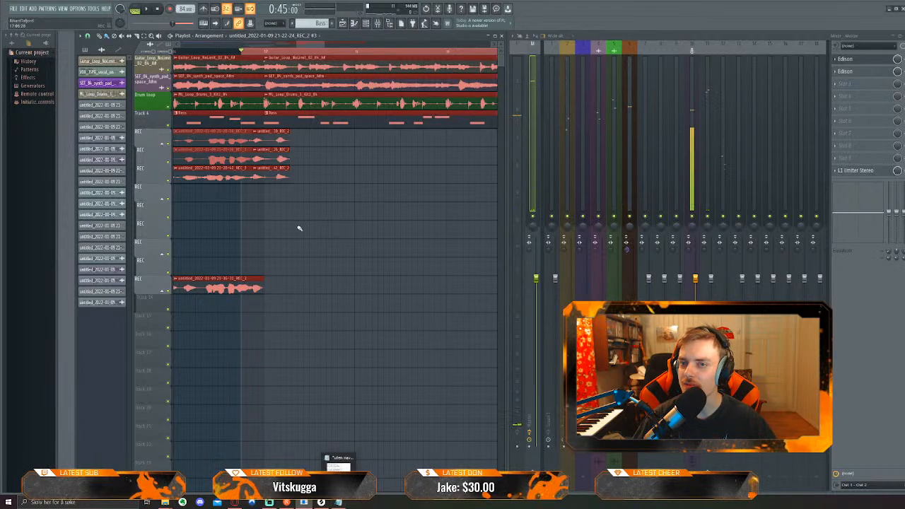
Record a new vocal part from the REC mixer channel into the playlist as an audio clip after the second verse
click(691, 113)
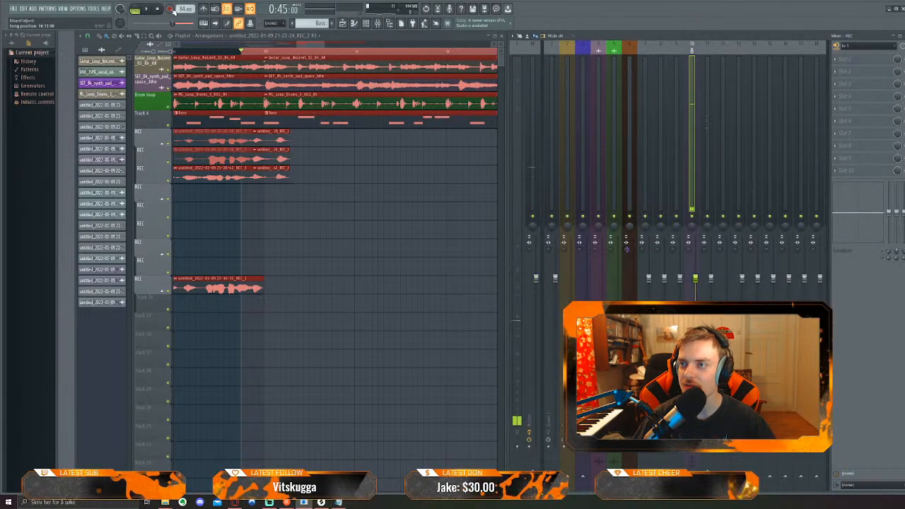
key(r)
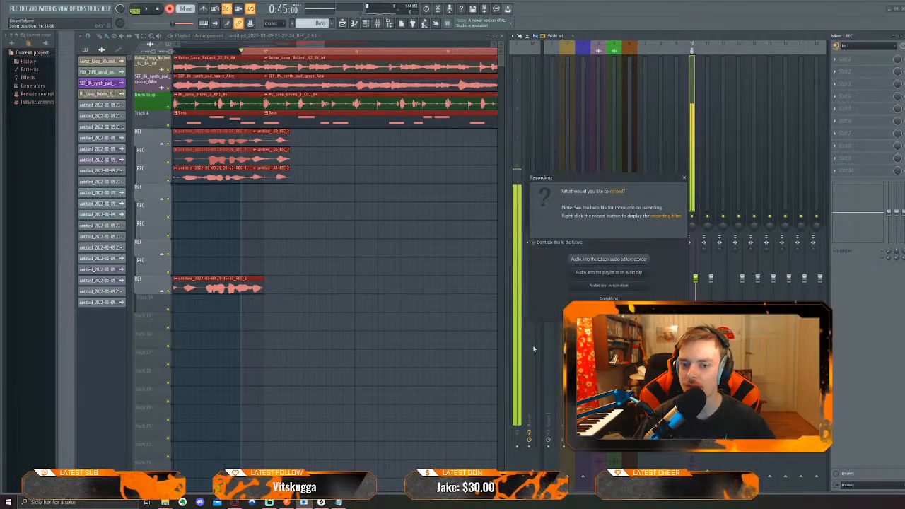
click(602, 276)
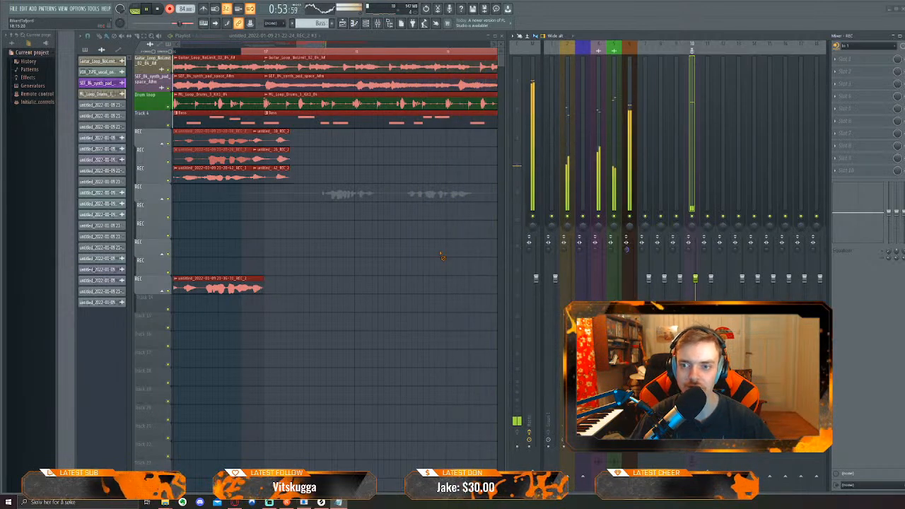
key(space)
Denoise the new vocal recording in Edison and replace the raw playlist clip with the cleaned version one lane lower
double_click(302, 200)
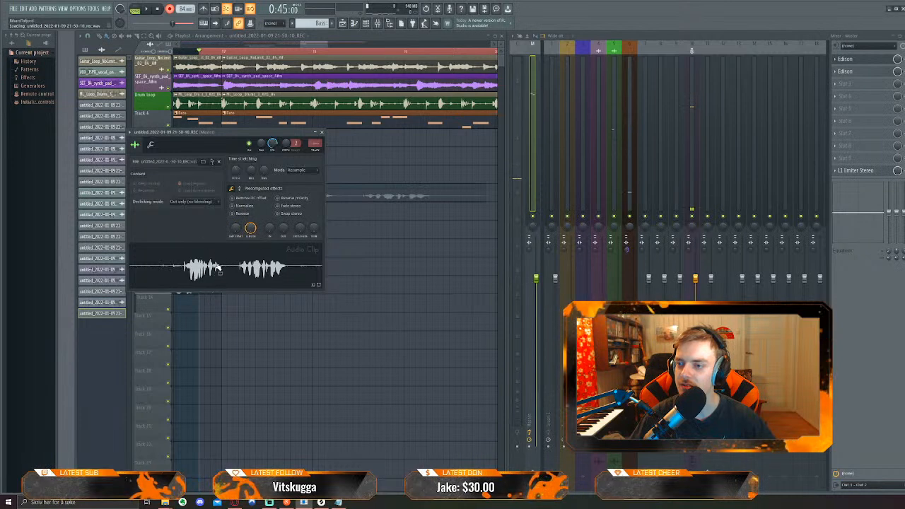
click(450, 288)
click(447, 288)
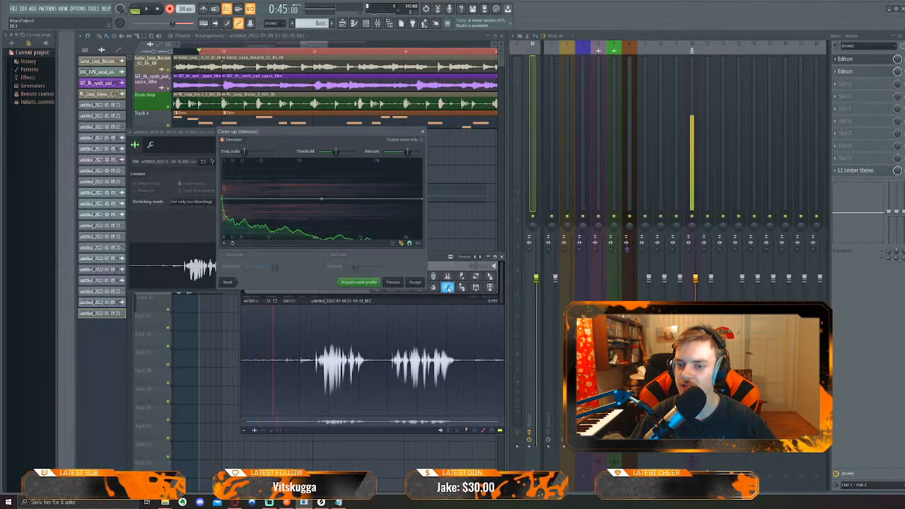
click(415, 281)
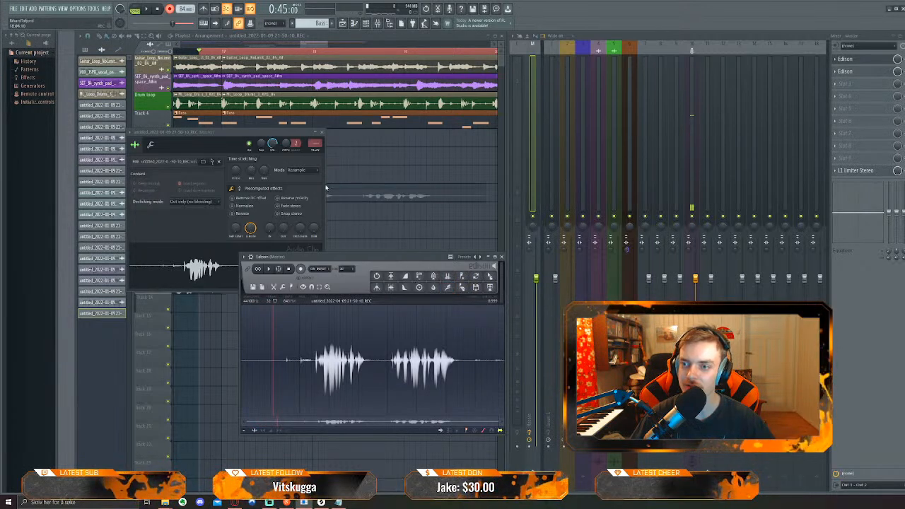
drag(489, 277, 240, 206)
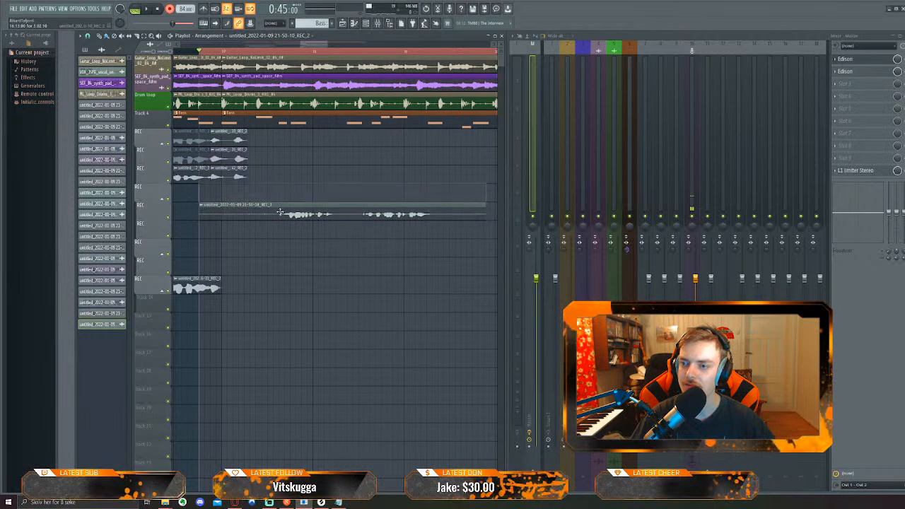
Route the cleaned vocal clip to mixer insert 11 with the existing vocal effects chain
double_click(264, 211)
scroll(250, 80, up, 11)
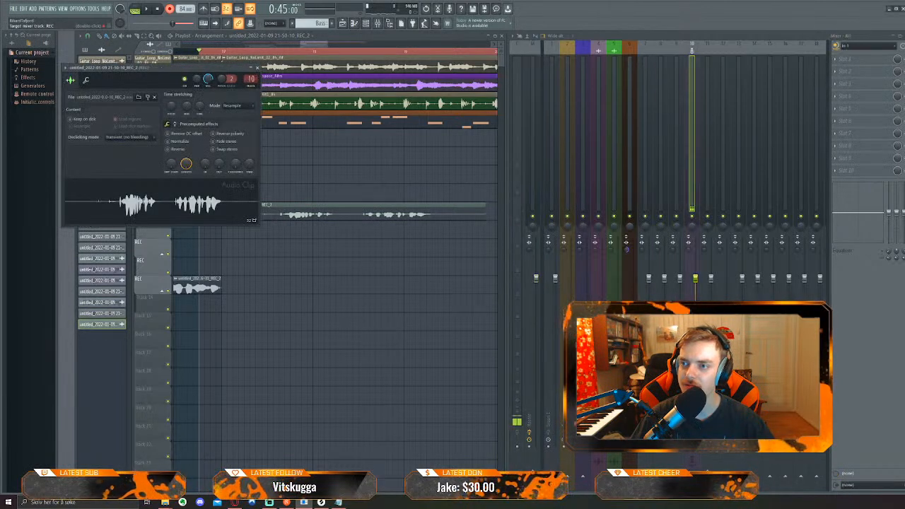
key(Escape)
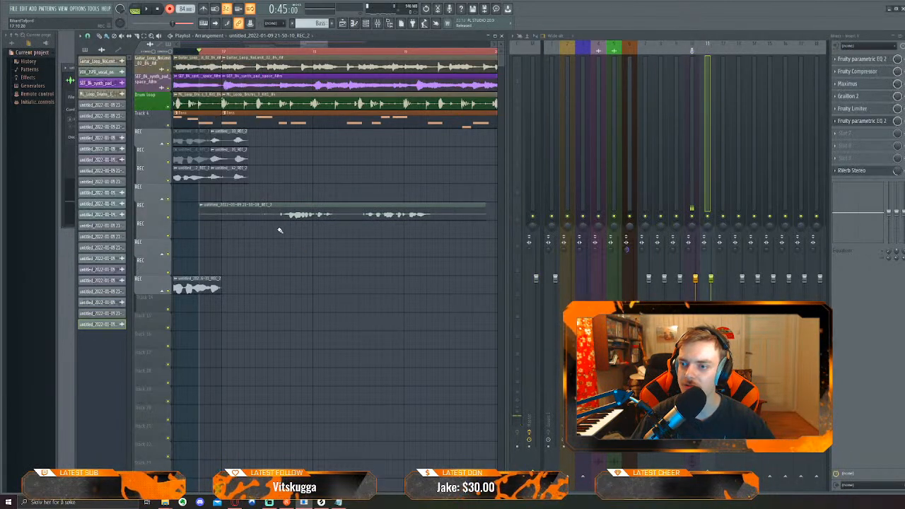
Trim the silence before and after the new vocal phrases and normalize the clip
drag(281, 216, 280, 216)
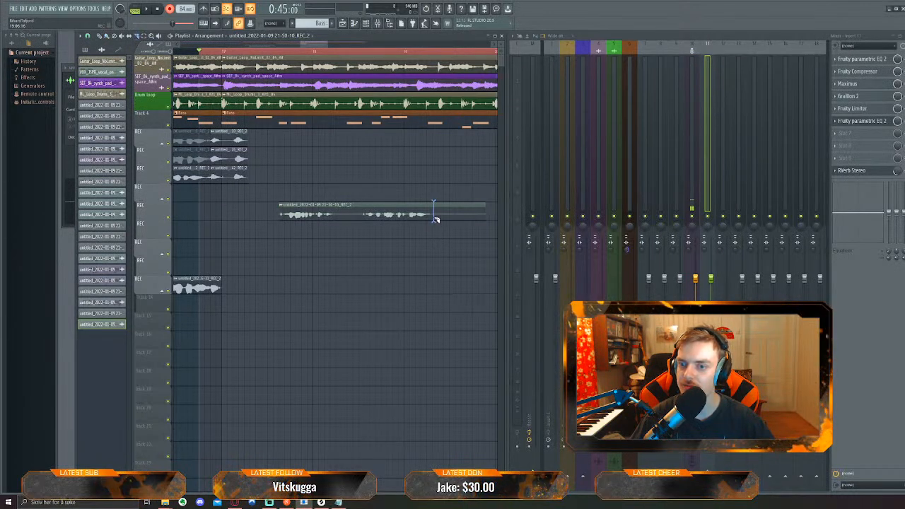
drag(446, 216, 431, 216)
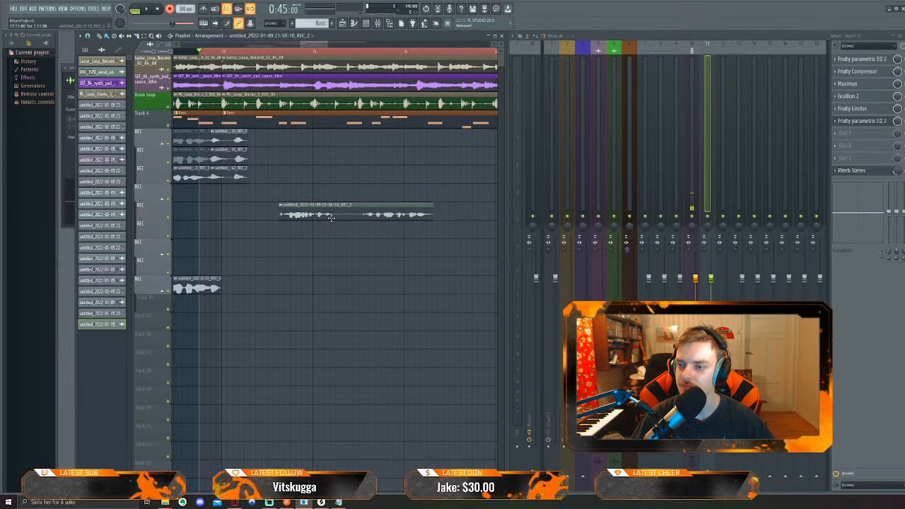
double_click(330, 216)
click(182, 143)
key(Escape)
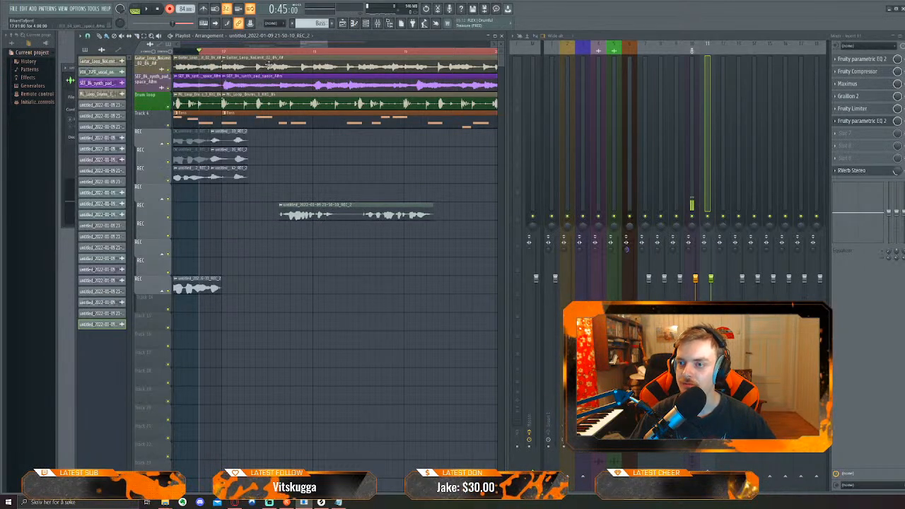
Turn off recording and play the new vocal clip in the mix from just after bar 17
click(257, 54)
click(241, 54)
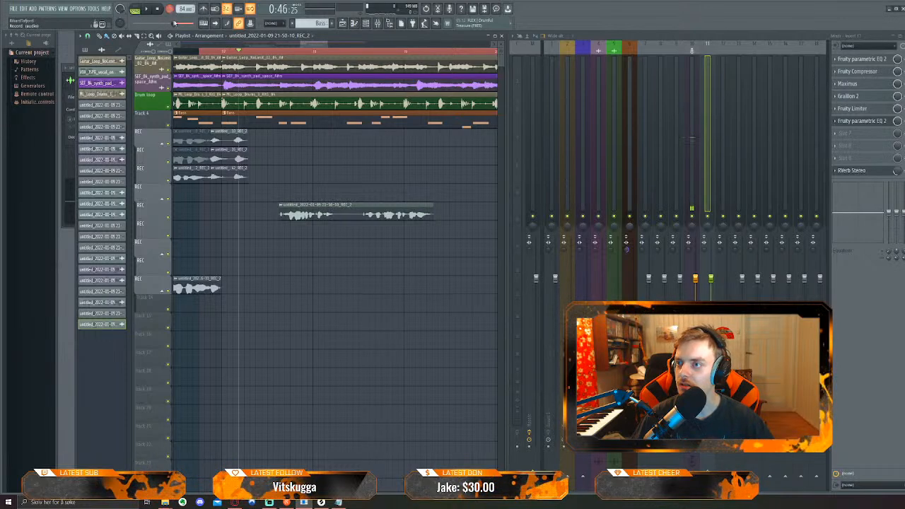
key(space)
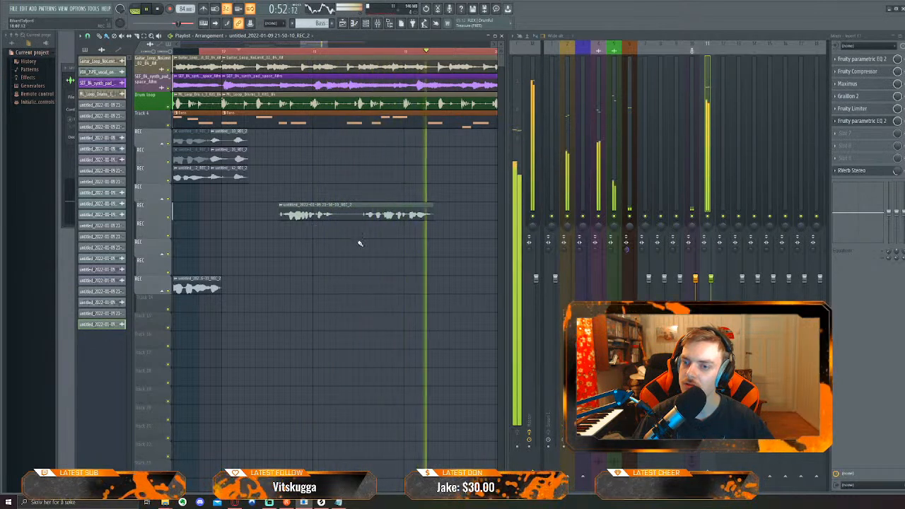
Stop playback and bring the lyrics note window over the mixer, with the whole arrangement in view
key(space)
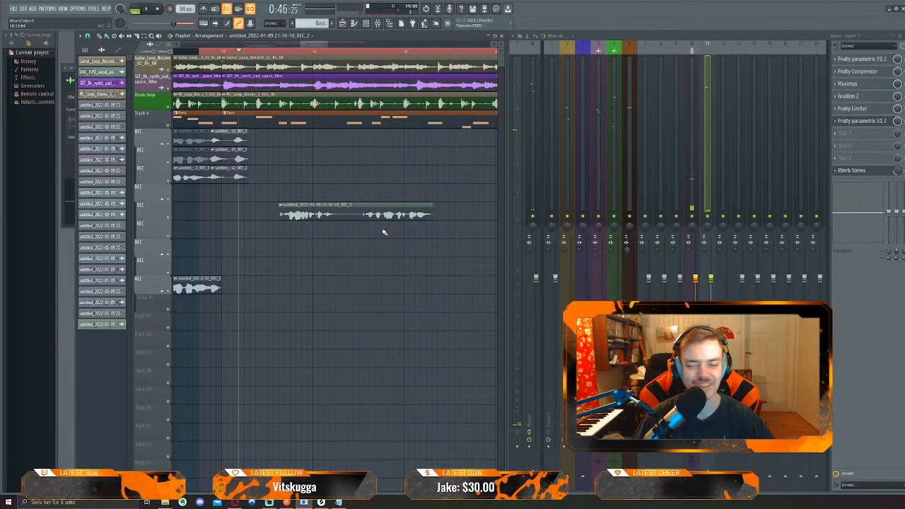
scroll(393, 262, left, 5)
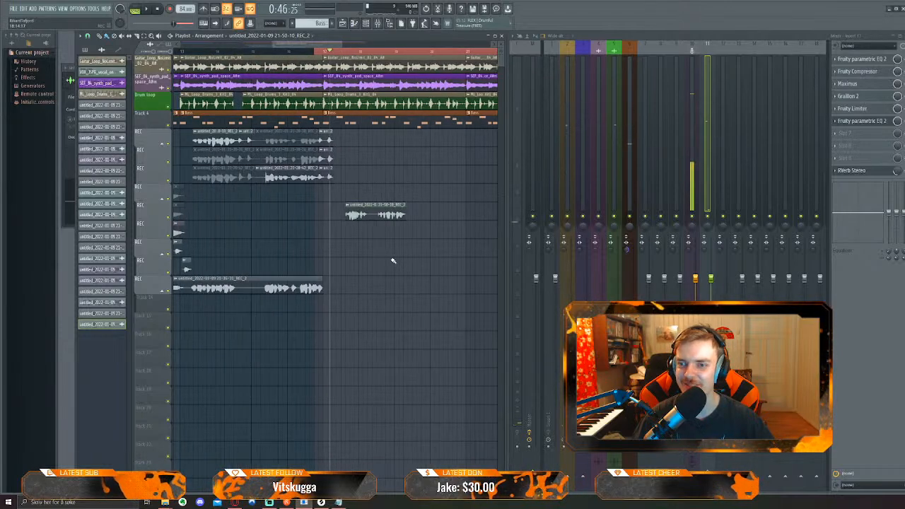
drag(904, 94, 643, 95)
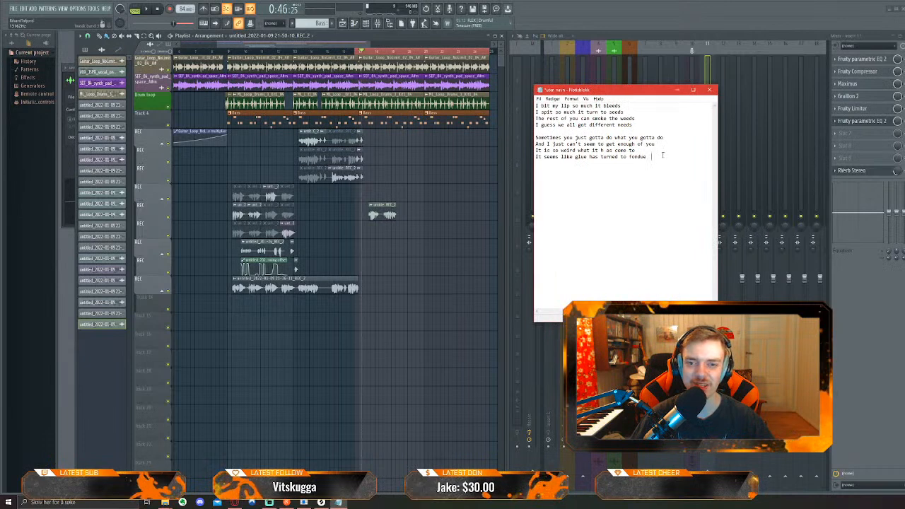
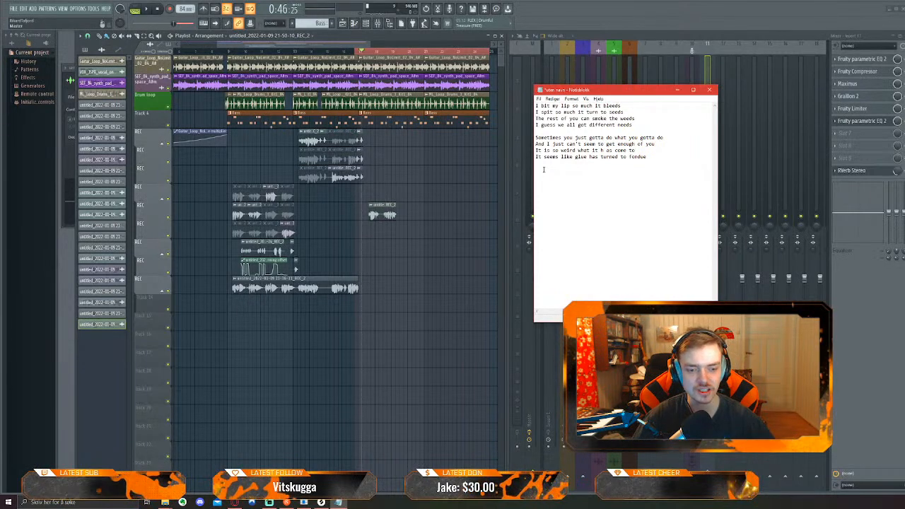
Switch to the browser to check the reloaded Twitch stream page, pause the stream and move the window aside
click(253, 502)
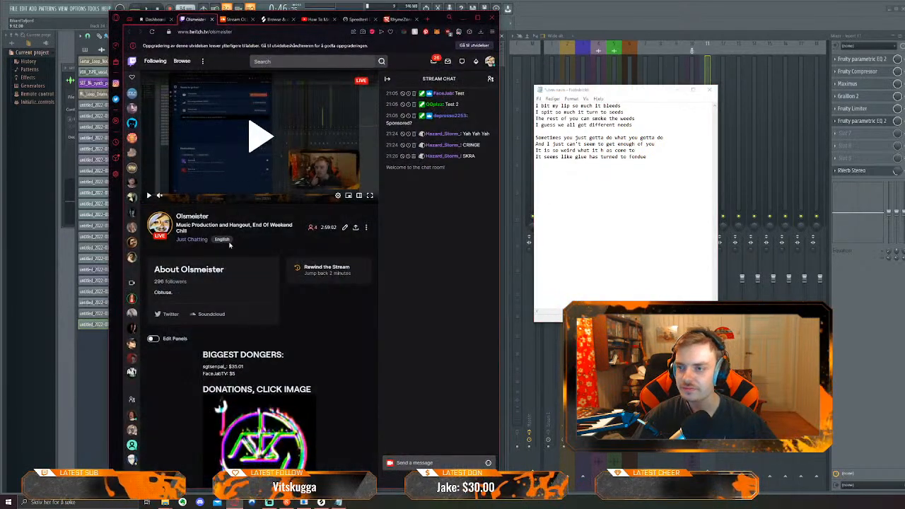
click(152, 33)
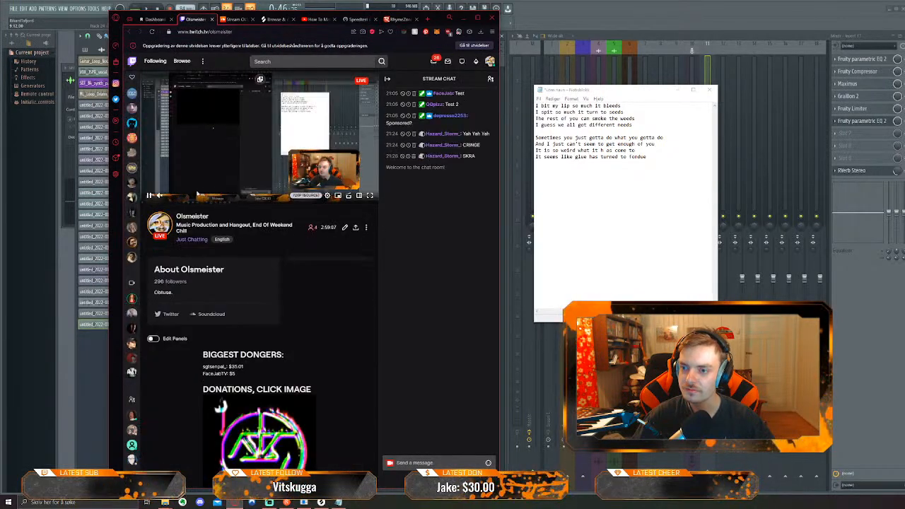
click(149, 195)
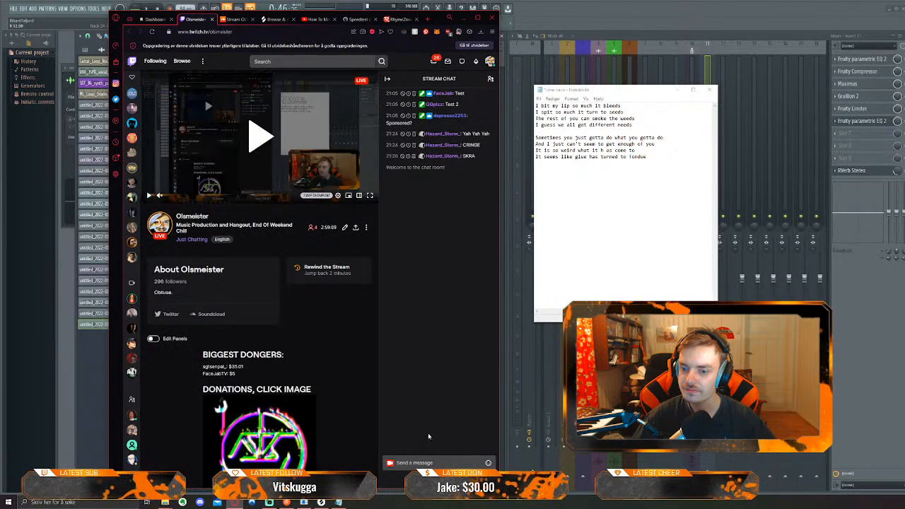
drag(438, 20, 904, 16)
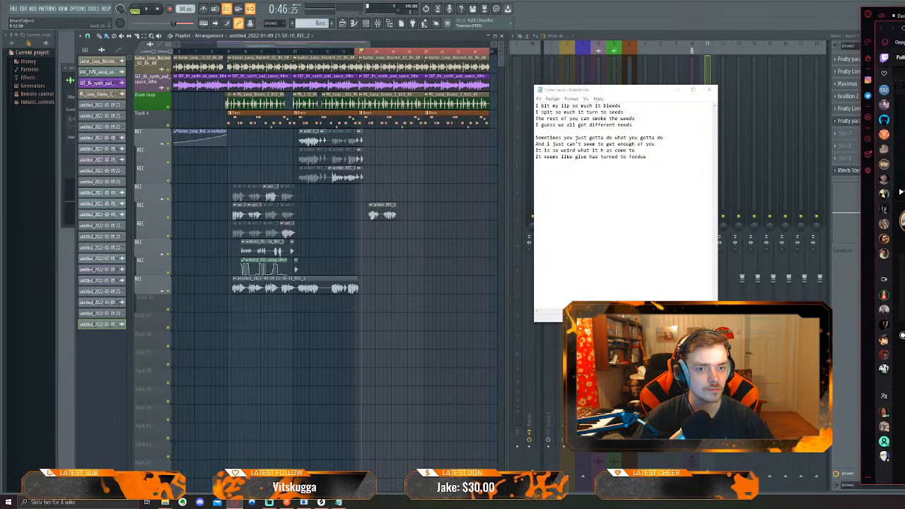
drag(861, 185, 904, 185)
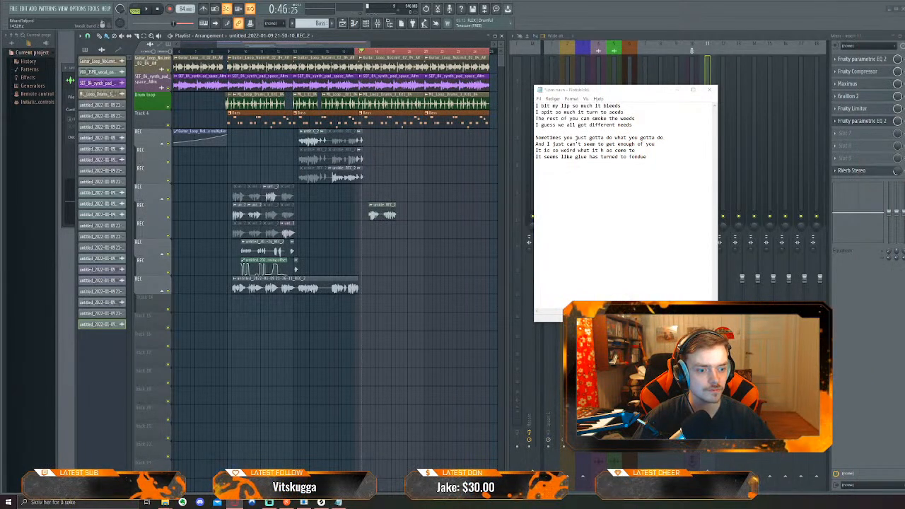
drag(904, 170, 859, 155)
drag(904, 14, 864, 7)
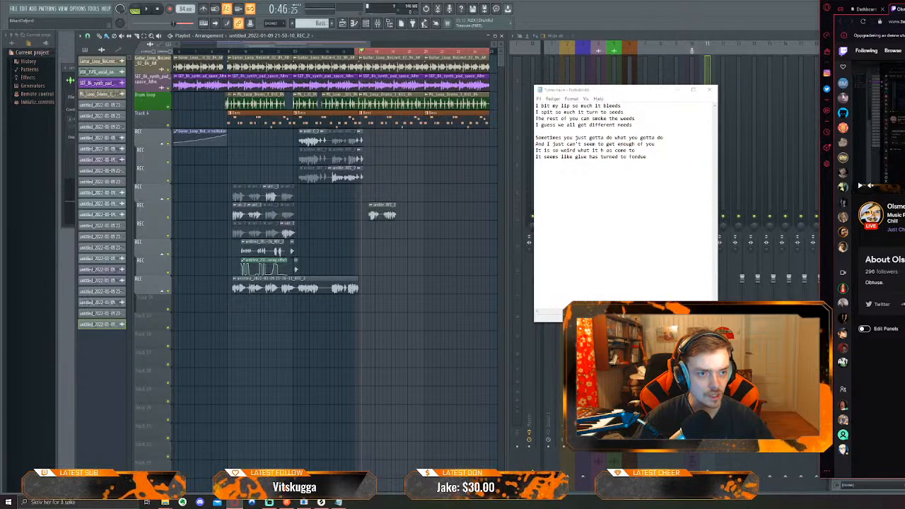
Play the arrangement from bar 9 through the new vocal clip and bring up the lyrics note alongside it
click(564, 172)
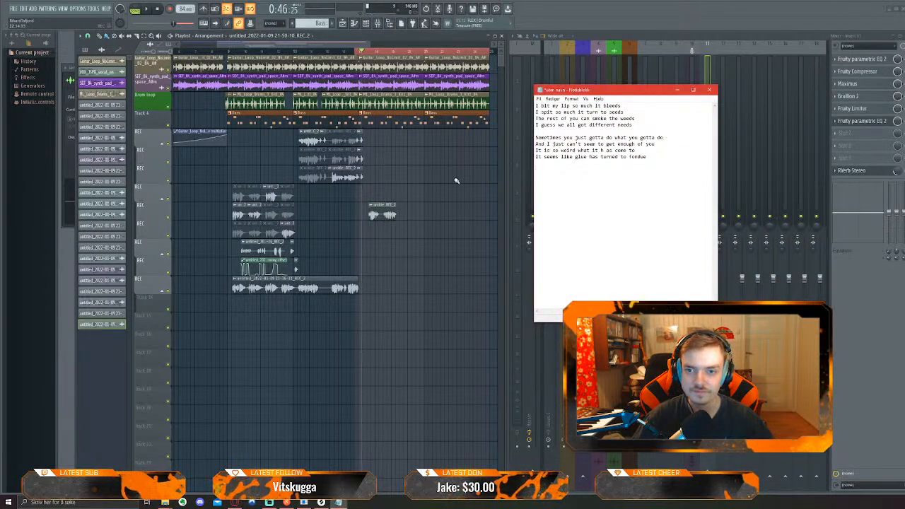
click(562, 169)
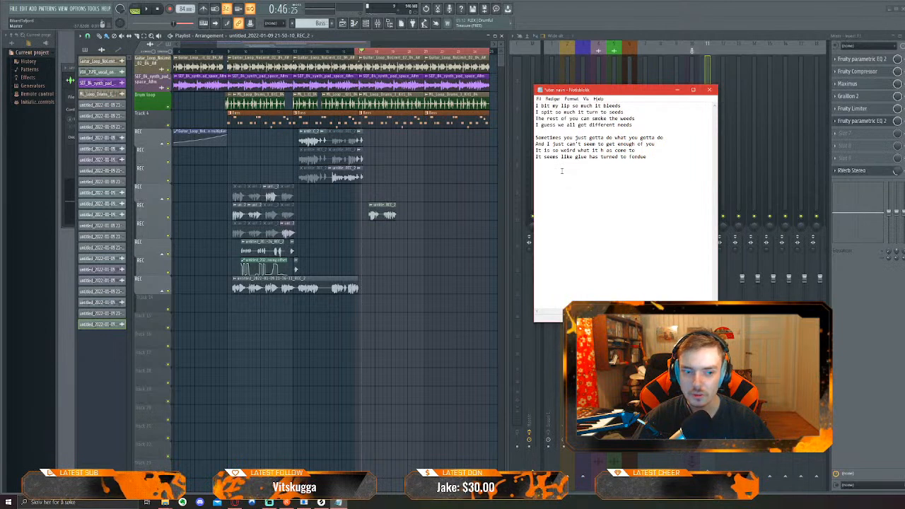
right_click(216, 204)
drag(262, 52, 229, 53)
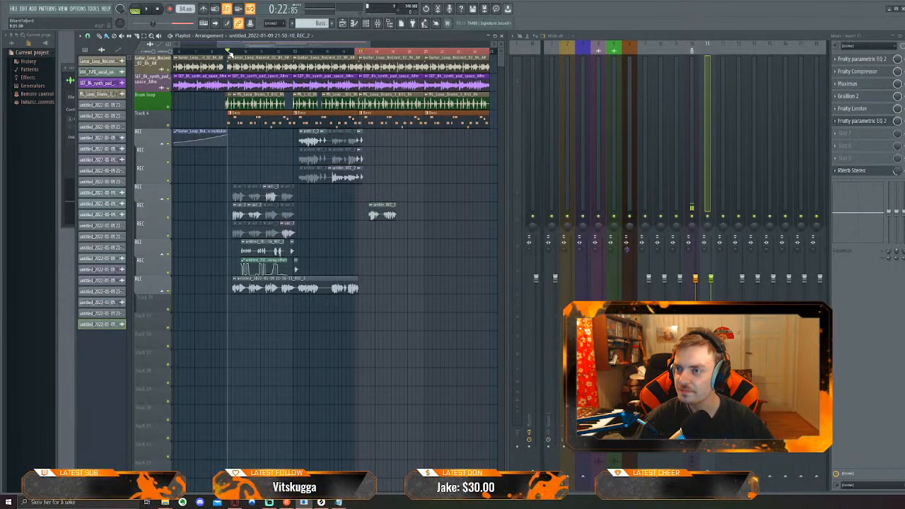
key(space)
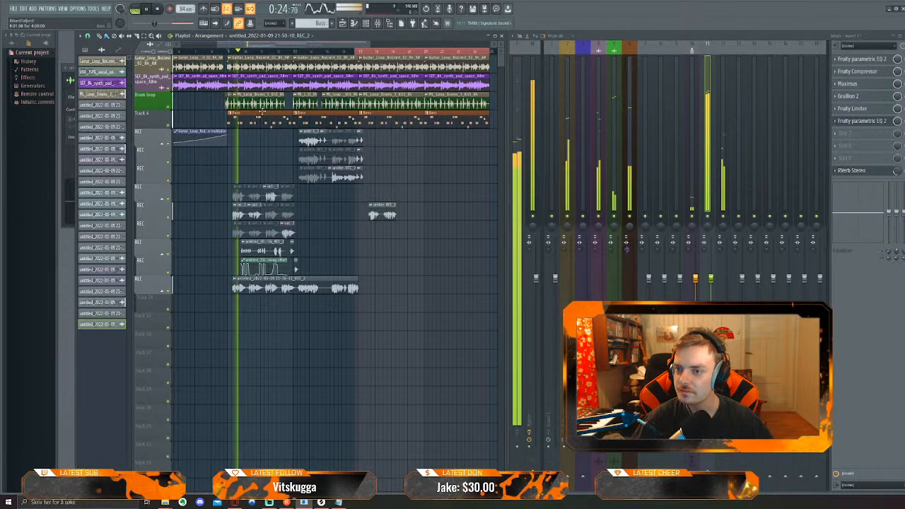
key(alt+Tab)
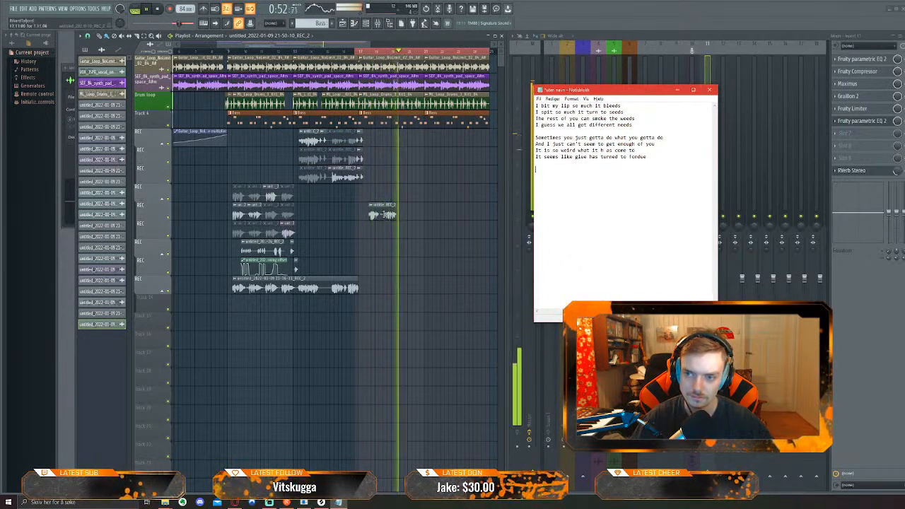
Replay the new vocal clip from just after bar 17, check its channel settings and stop playback
click(382, 214)
double_click(382, 215)
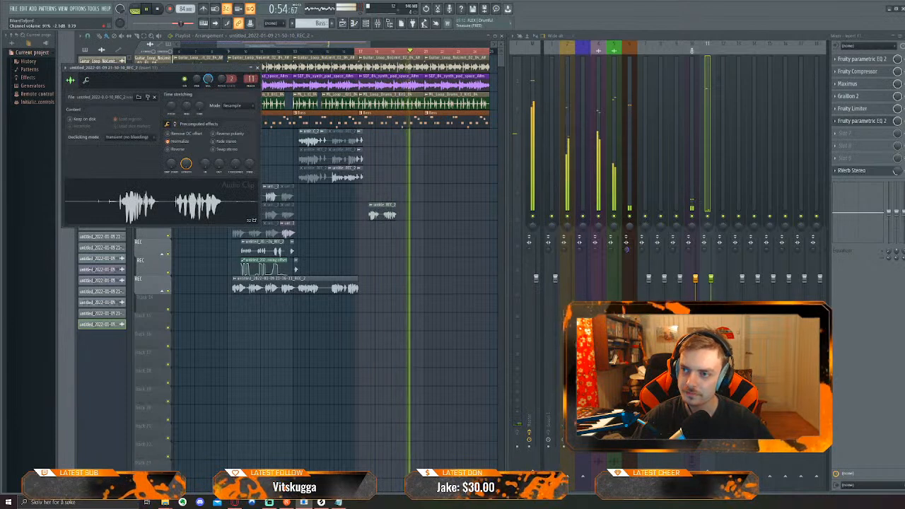
click(372, 53)
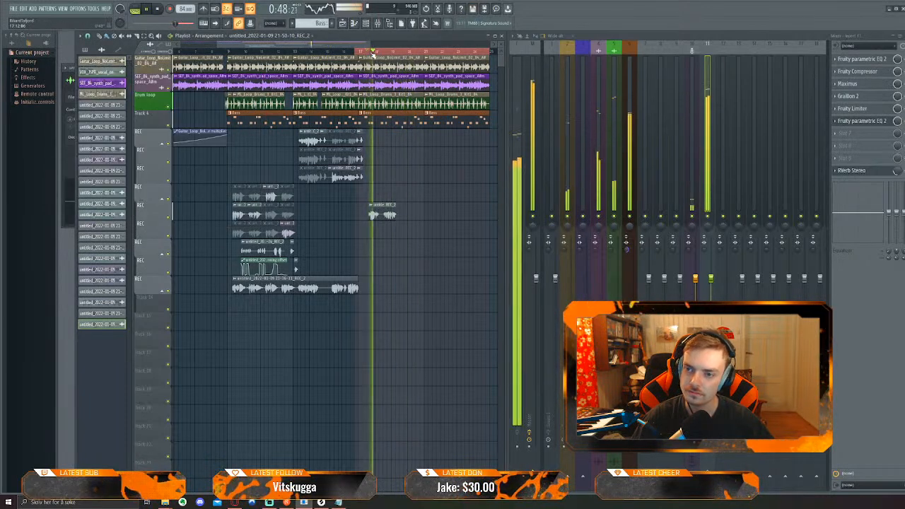
double_click(380, 212)
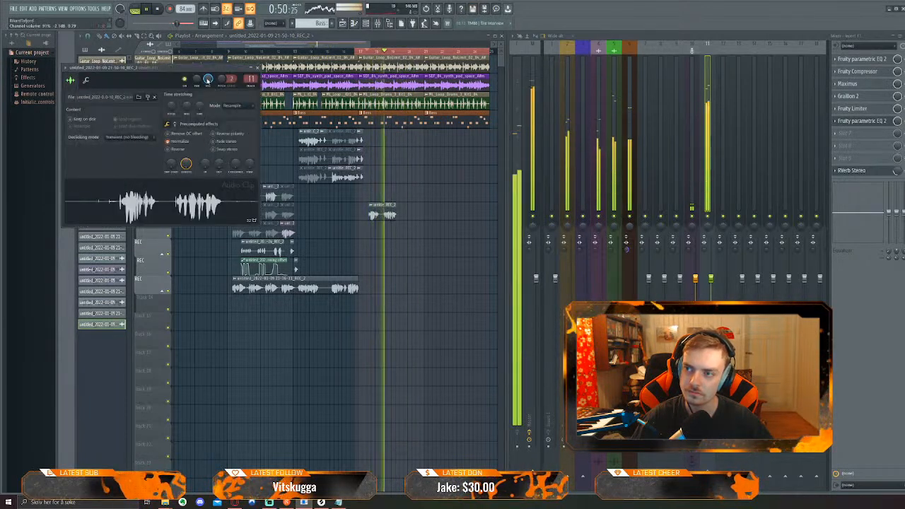
click(258, 69)
key(space)
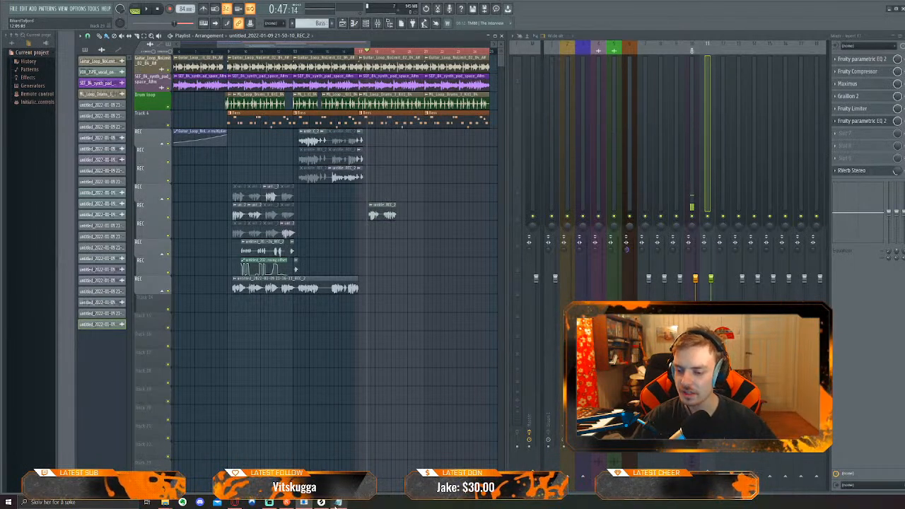
In the lyrics note, close the gap between "it" and "h" in "It is so weird what it h as come to" and start a new stanza
click(338, 503)
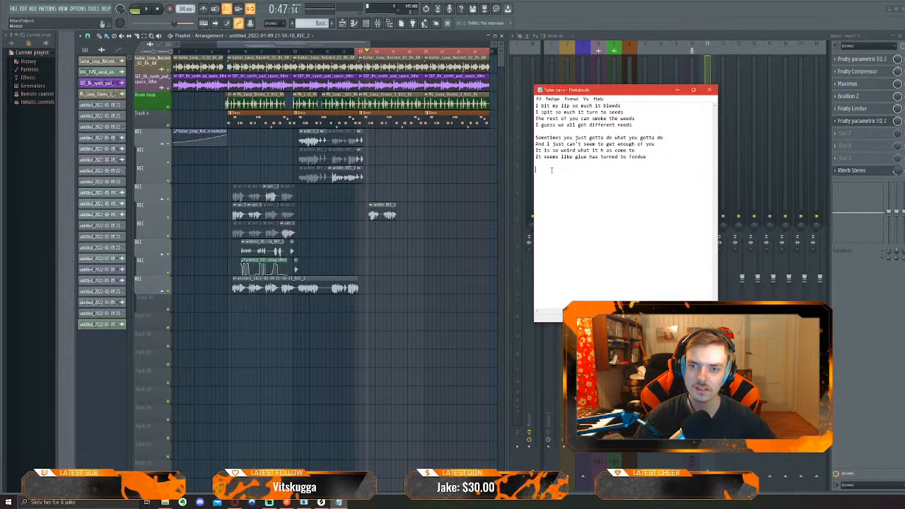
click(599, 150)
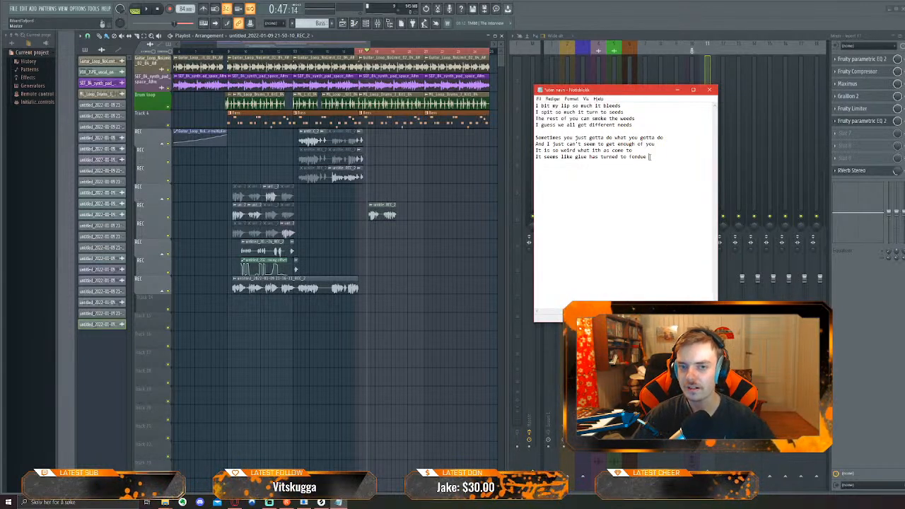
key(Return)
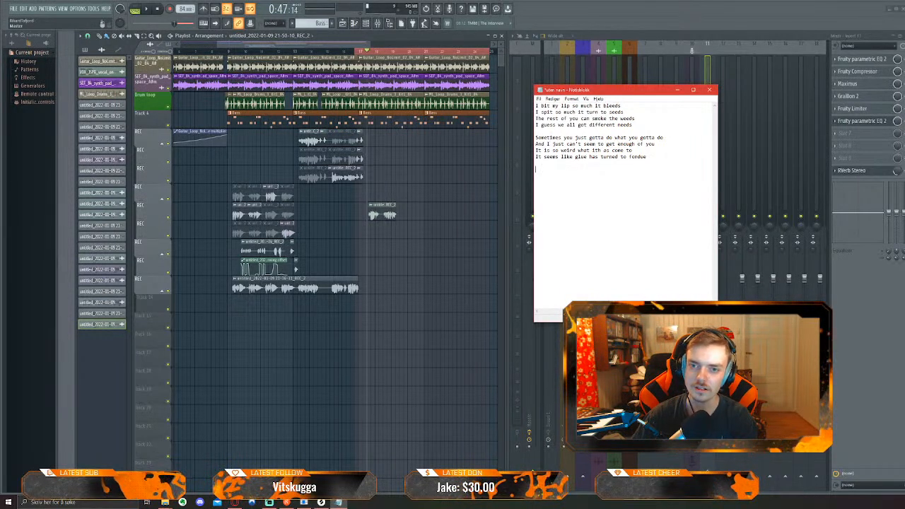
Write the lyric lines "It is so hard to impress you", "Not so hard to distress you" and "In my mind it seems stressful"
text(It is so hard to impress you)
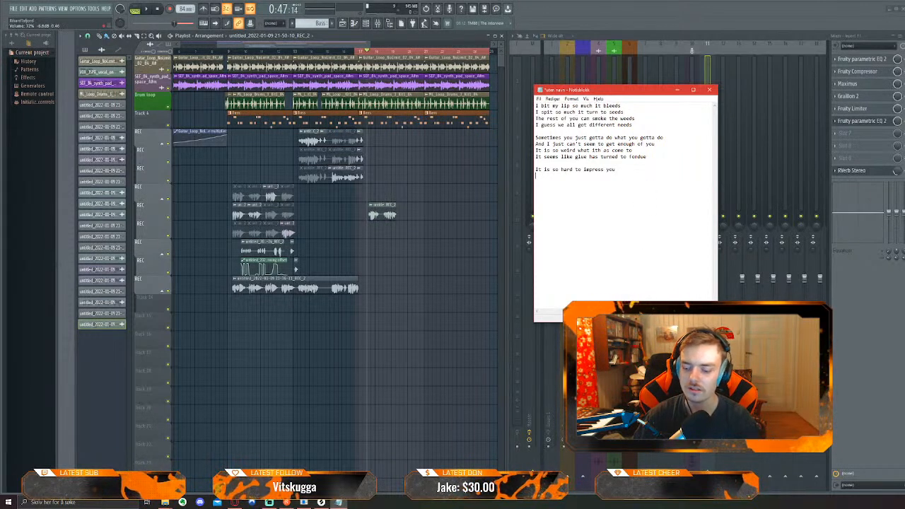
key(Return)
text(Not so hard to distress you)
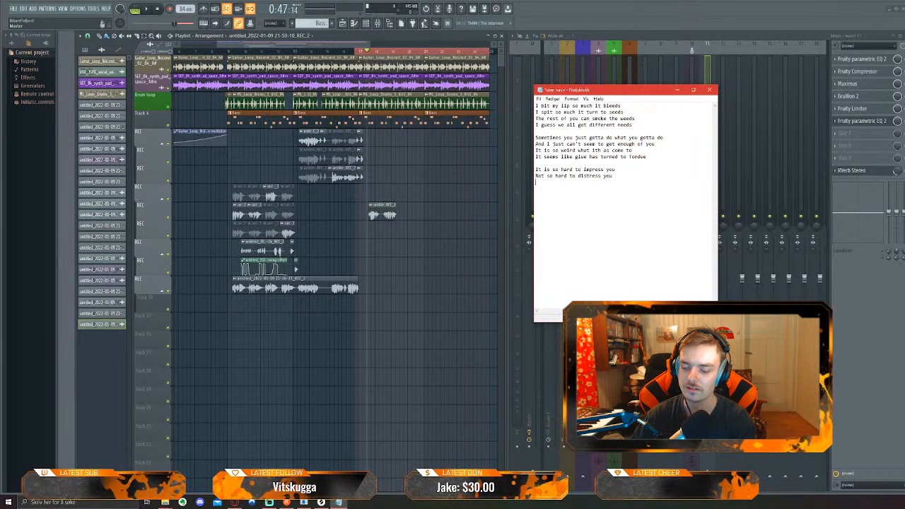
text(my )
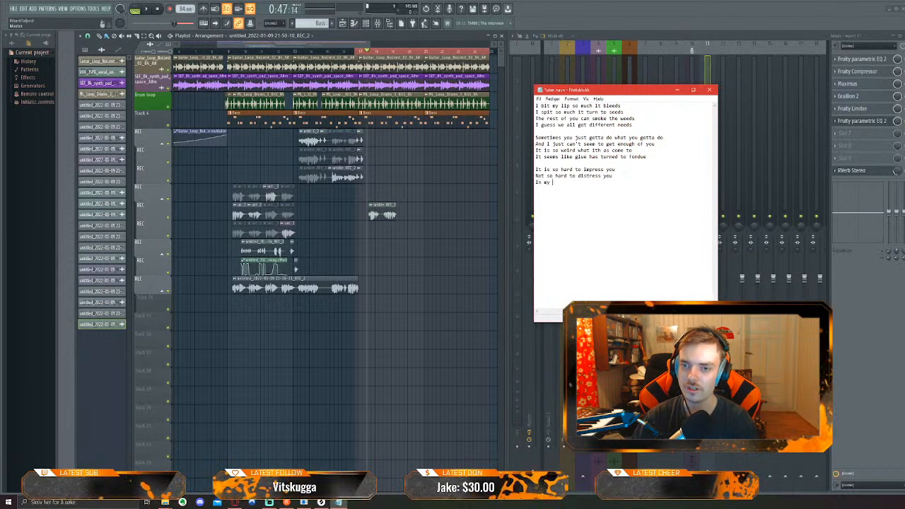
text(mind it seems)
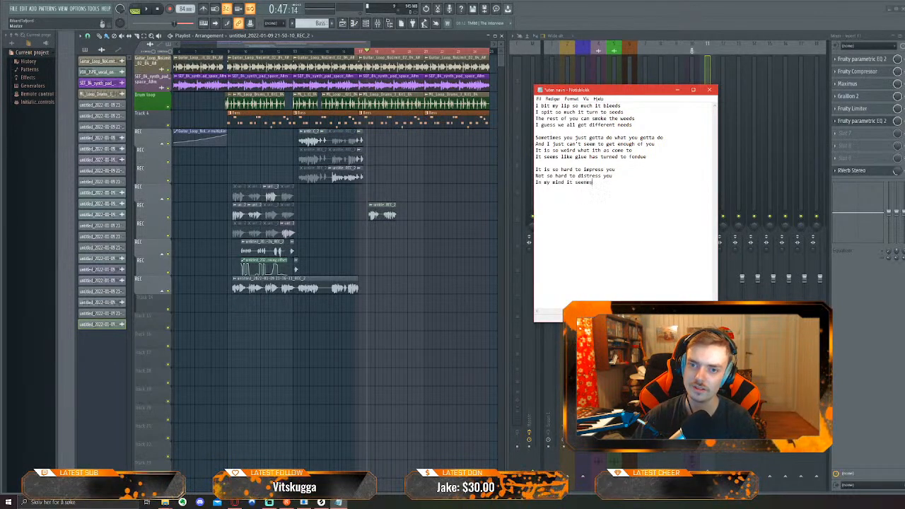
text( stressful)
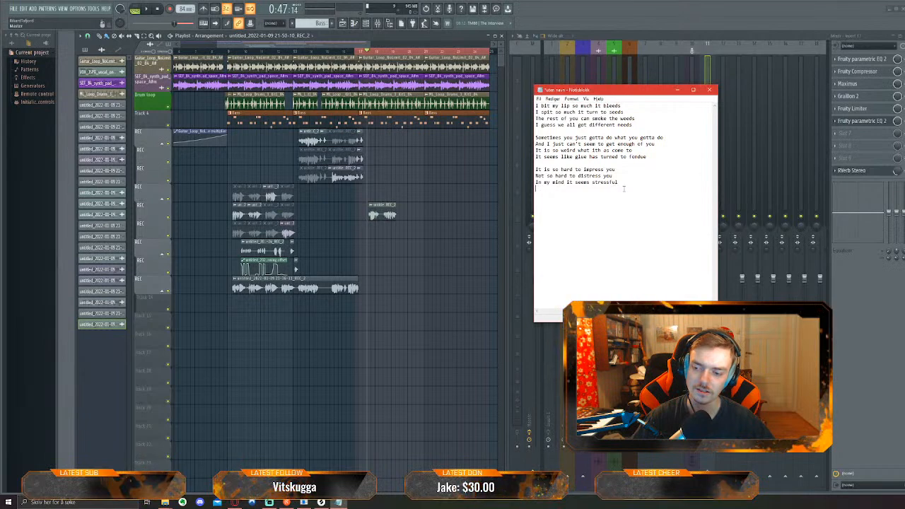
Switch to the RhymeZone page in the browser and move the browser window over the playlist
click(235, 502)
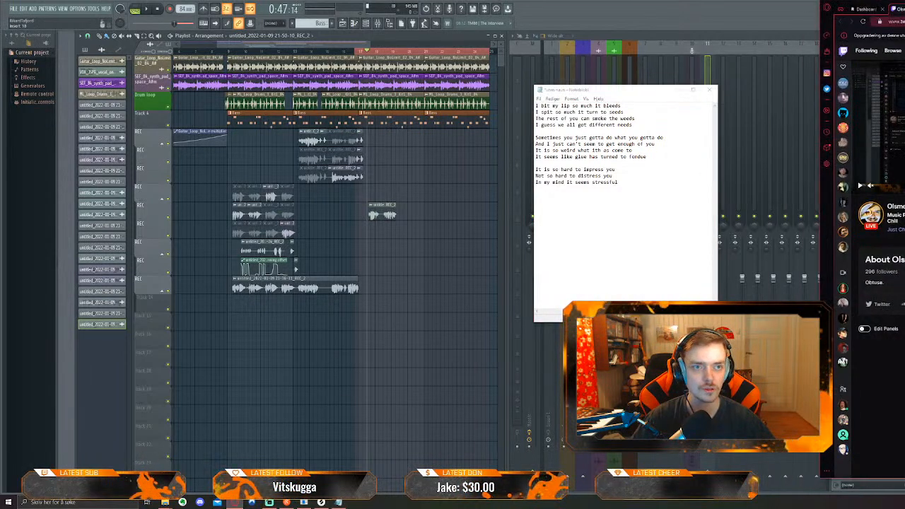
key(ctrl+Tab)
drag(904, 9, 542, 56)
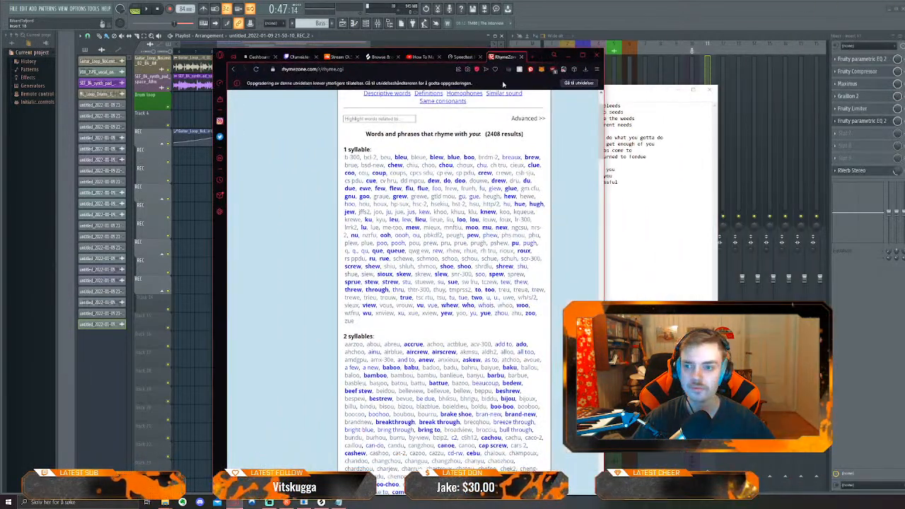
Search RhymeZone for rhymes with "rhymezone"
scroll(333, 172, up, 1)
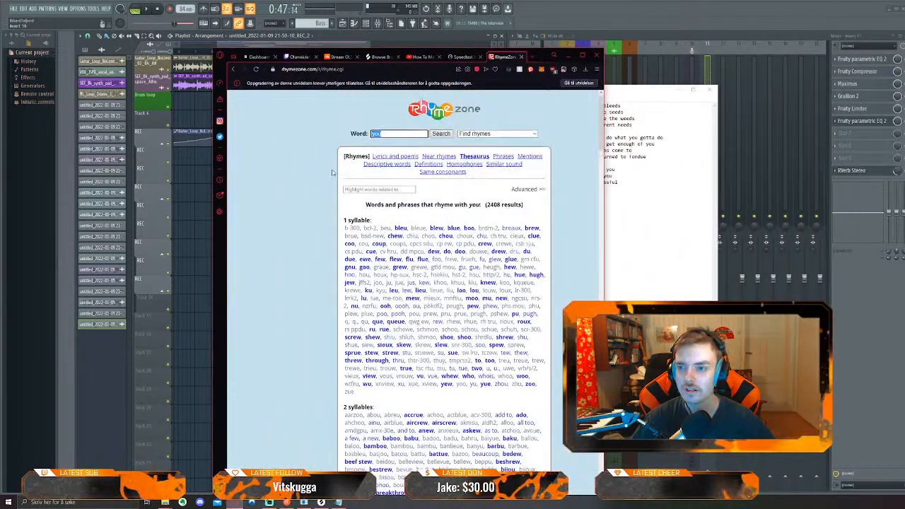
click(395, 133)
text(rhymezone)
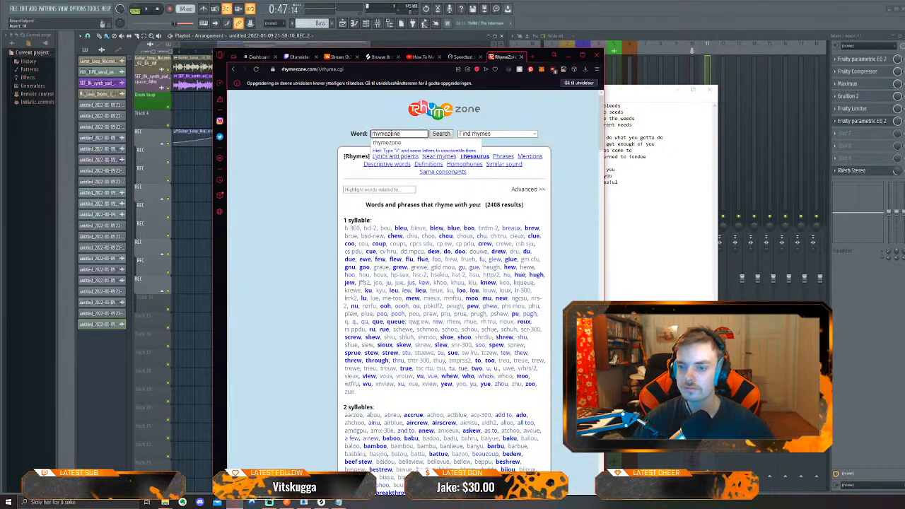
key(Return)
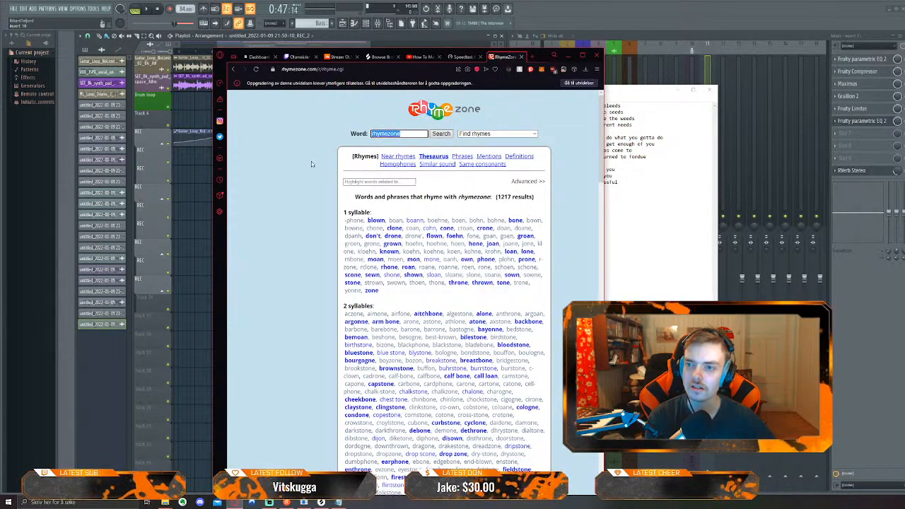
Search RhymeZone for rhymes with "stressful"
double_click(416, 134)
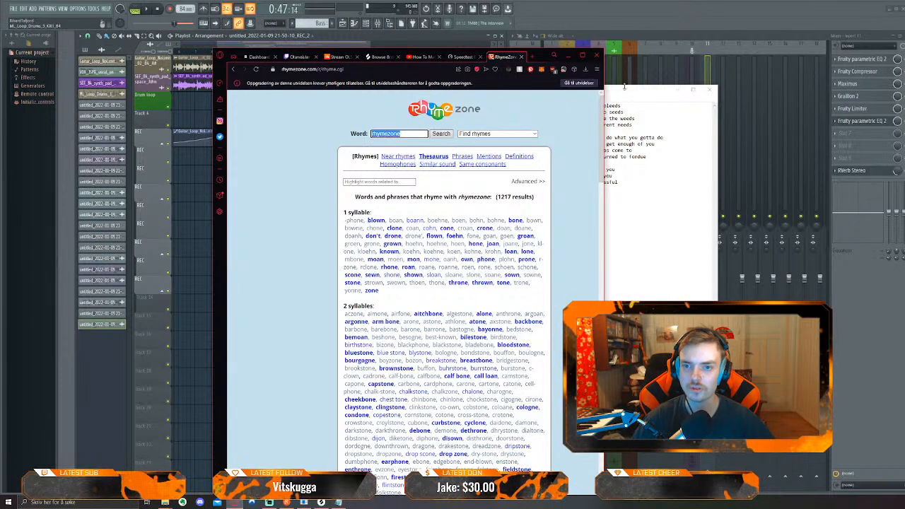
key(alt+Tab)
key(alt+Tab)
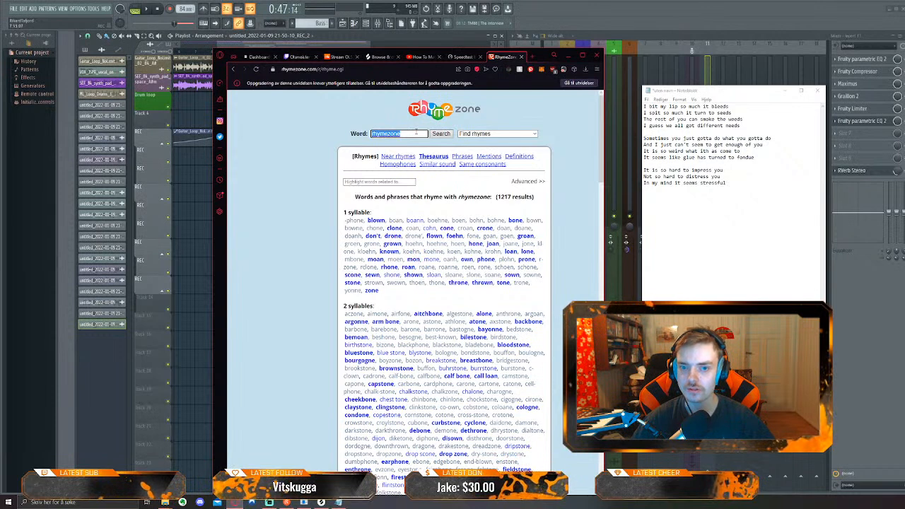
text(str)
text(ul)
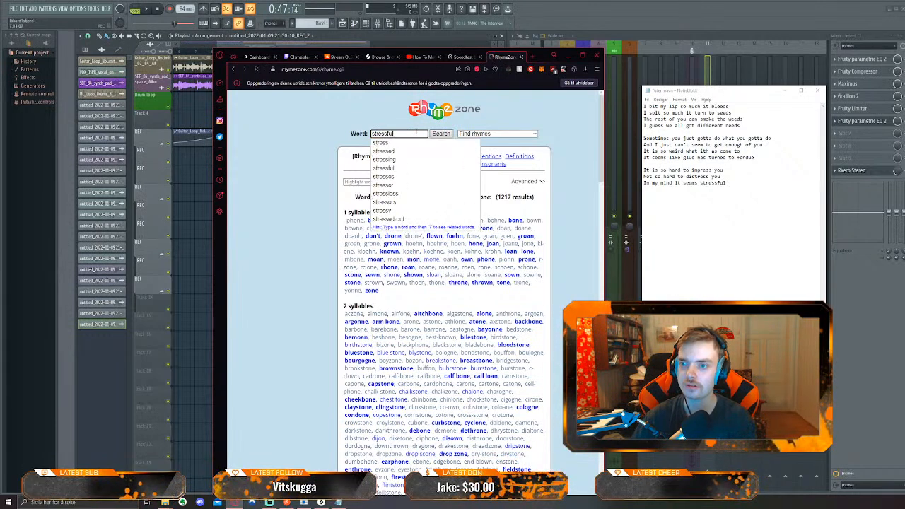
key(Return)
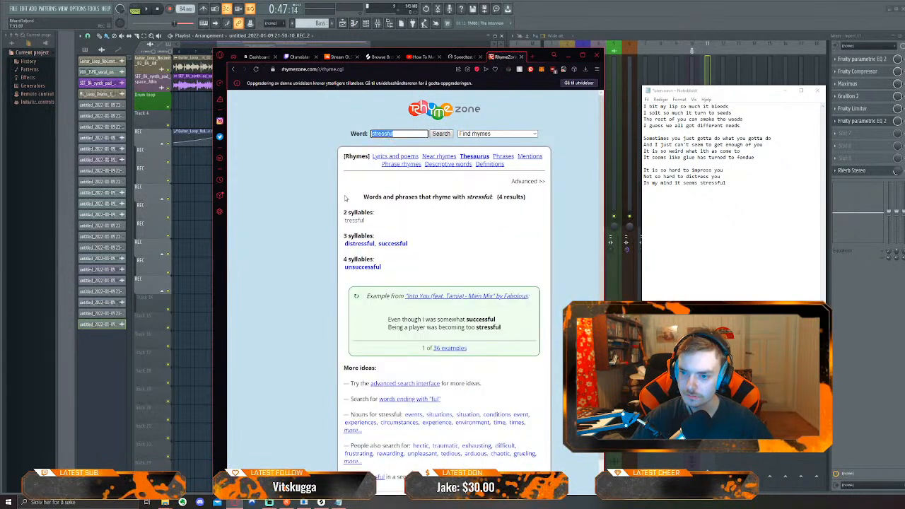
Write the lyric line "But at least it's successful" in the note and clear the browser and note windows off the playlist
click(733, 183)
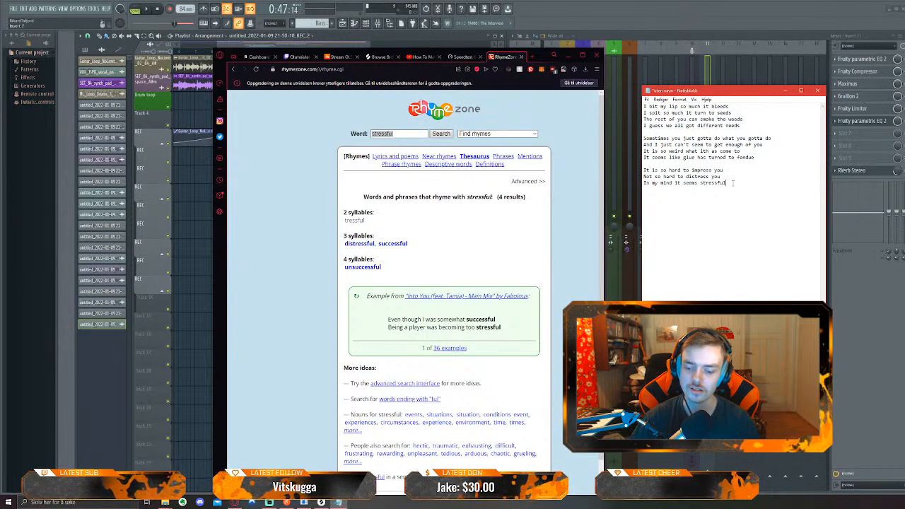
text(ast it's successful)
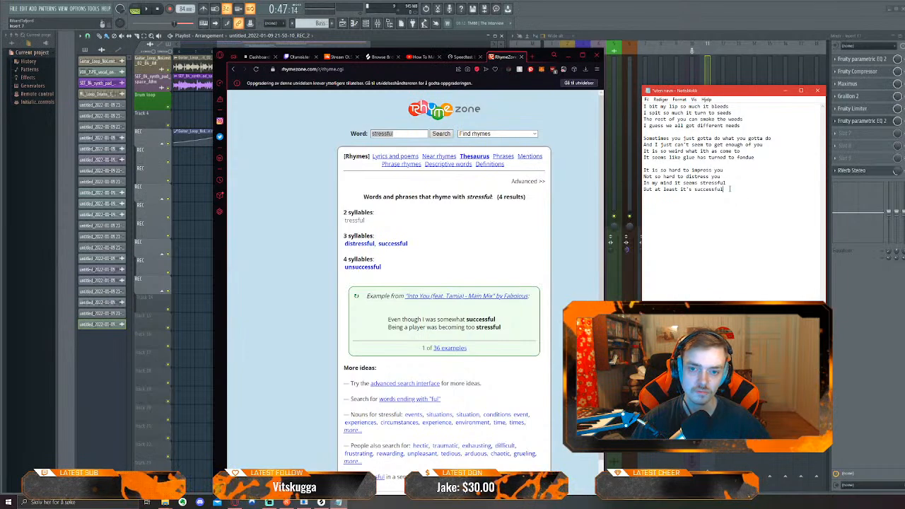
click(569, 56)
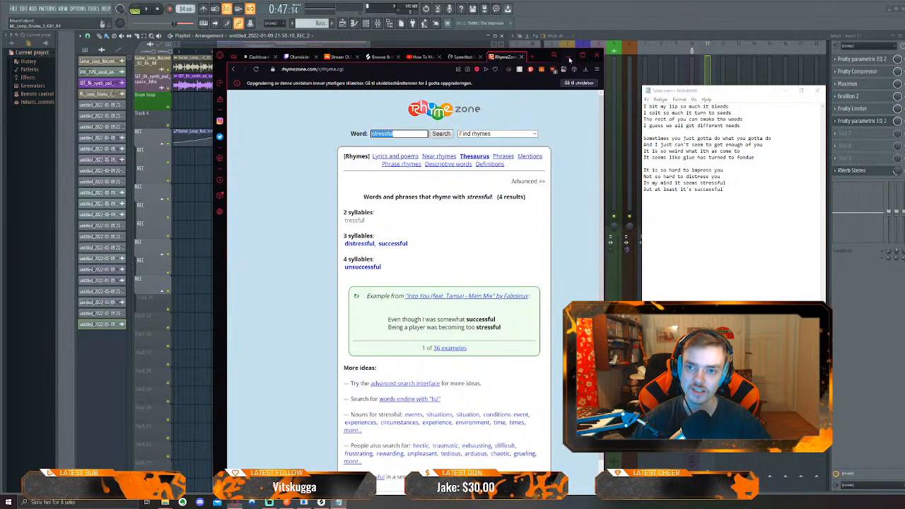
drag(737, 93, 904, 79)
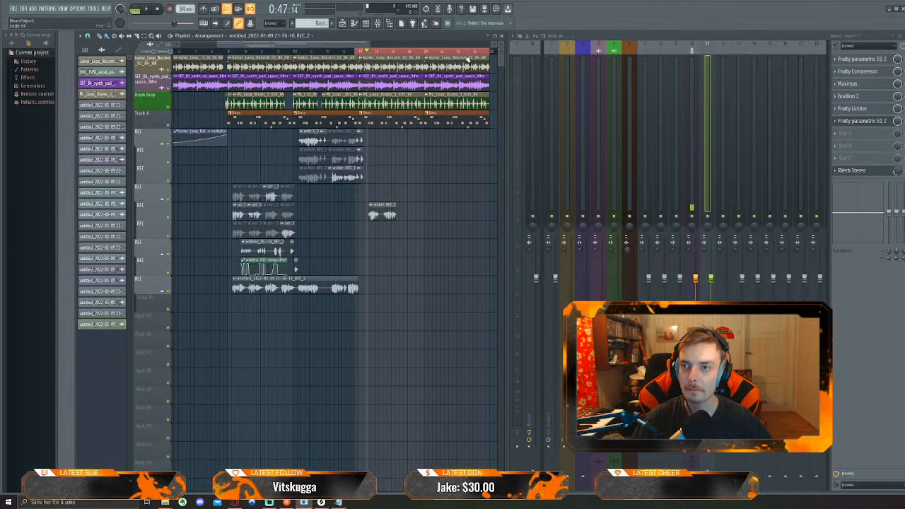
Play the arrangement's last section from 0:47:14 to try out the new lyrics
click(364, 54)
key(space)
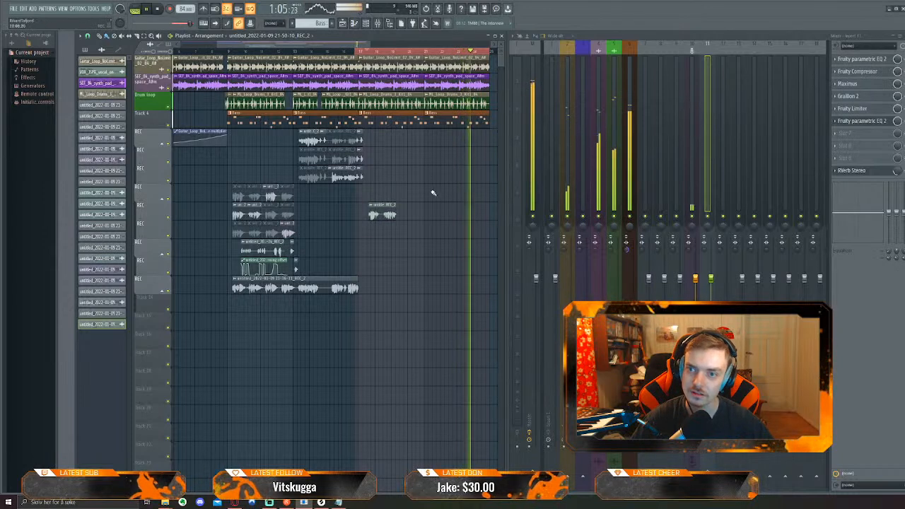
key(space)
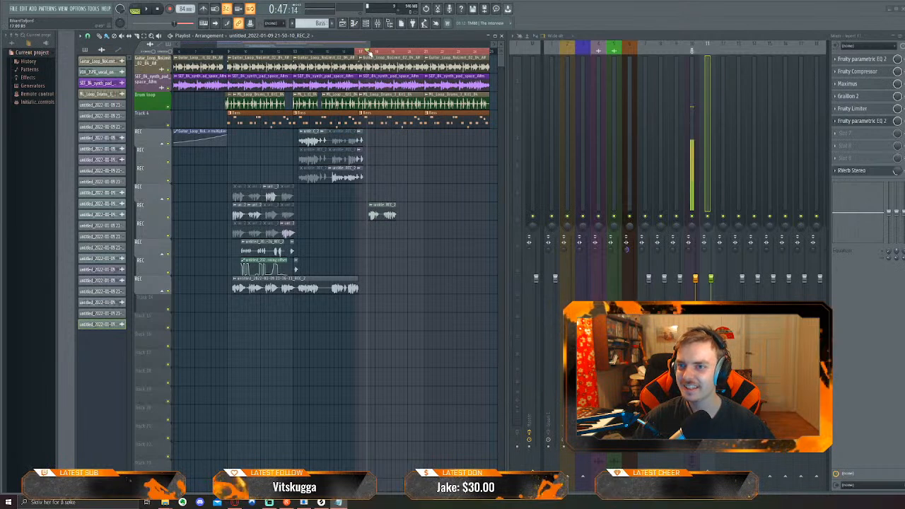
Record a new vocal take on the REC mixer track into the playlist as an audio clip, starting at 0:45:00
click(359, 53)
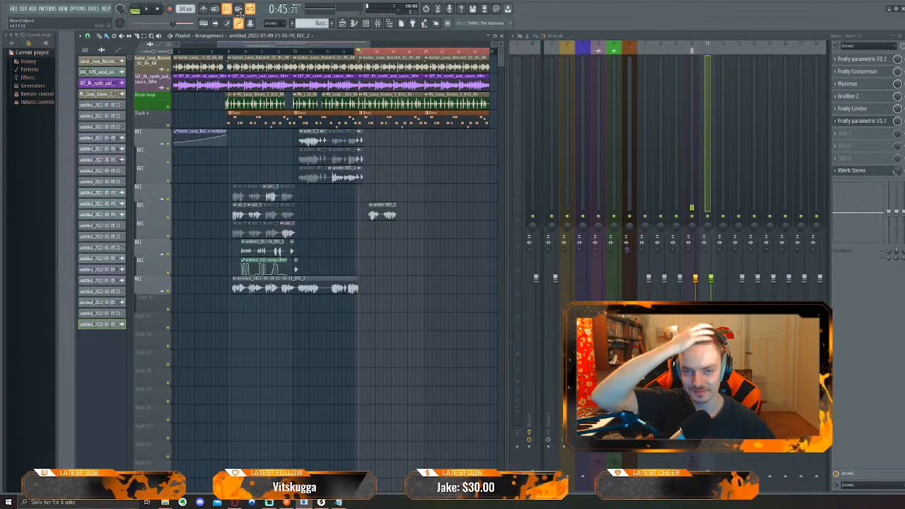
click(359, 54)
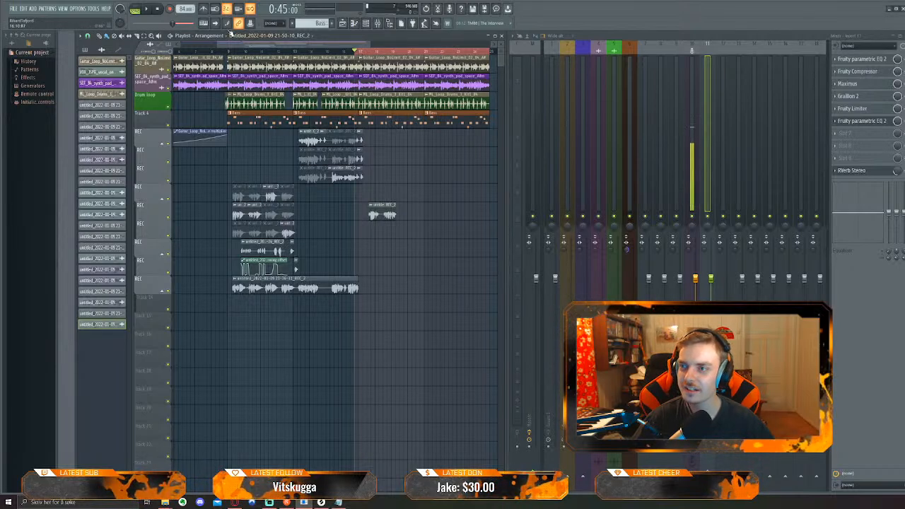
click(170, 9)
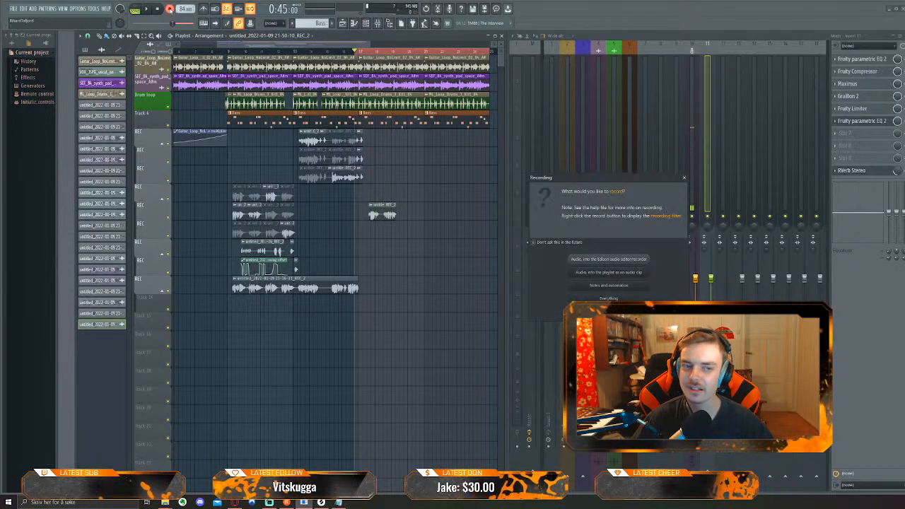
click(608, 273)
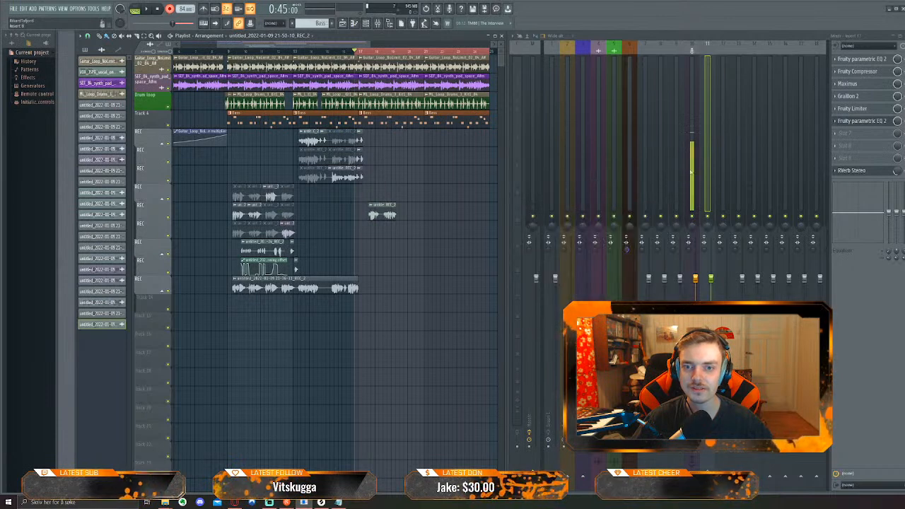
click(170, 8)
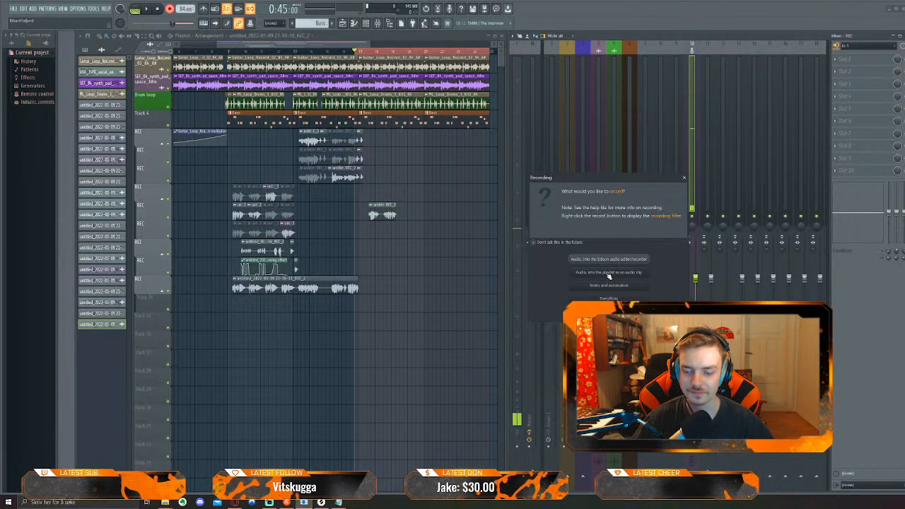
click(606, 273)
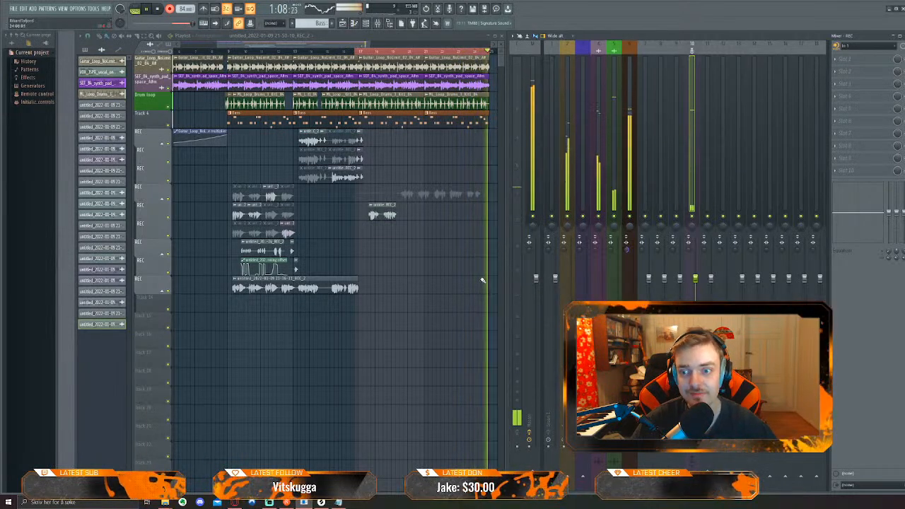
key(space)
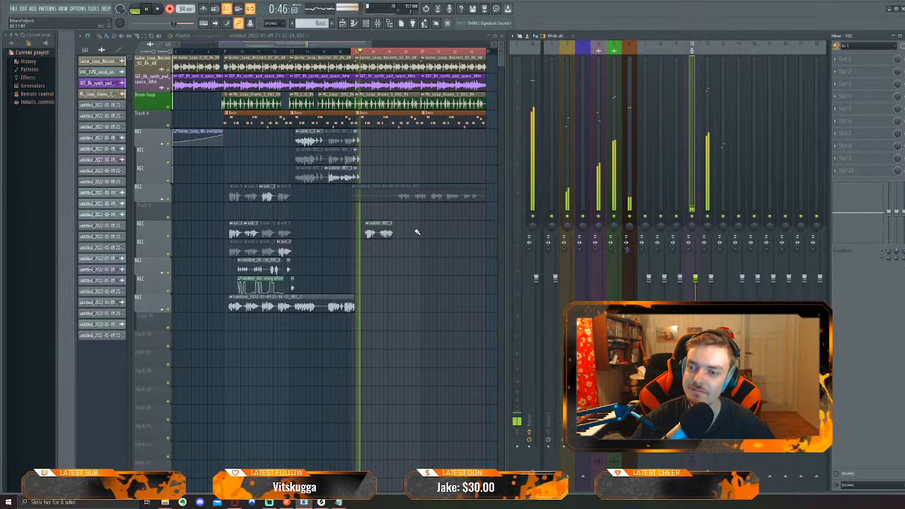
Open the new vocal take in Edison and denoise it, using the silence before the vocals as the noise profile
right_click(357, 212)
double_click(376, 196)
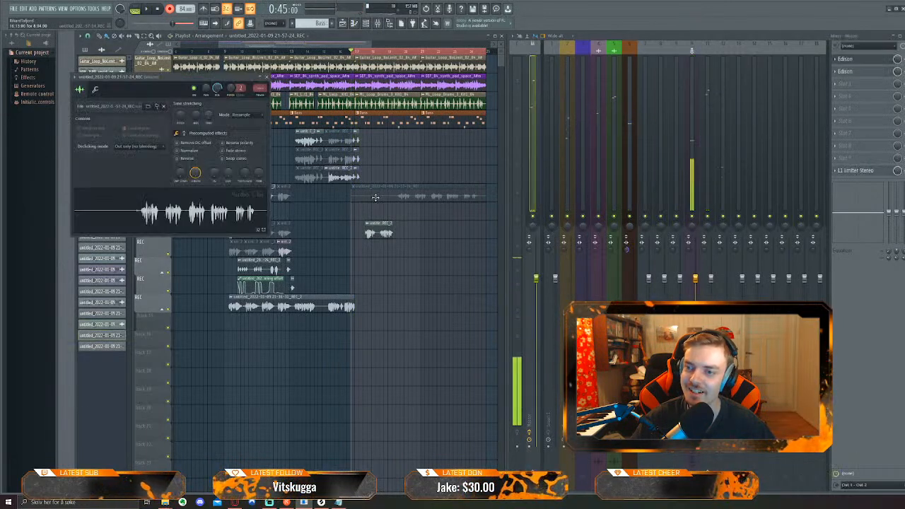
key(ctrl+e)
drag(309, 364, 263, 362)
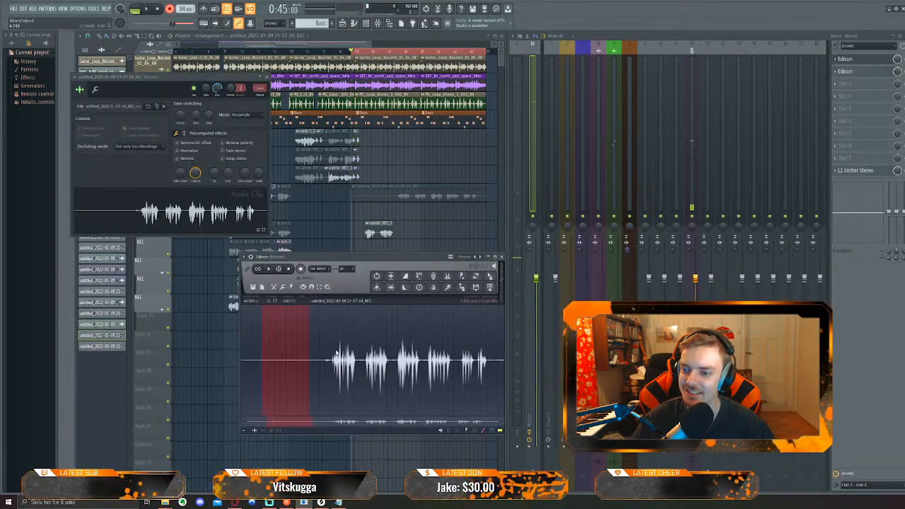
right_click(448, 290)
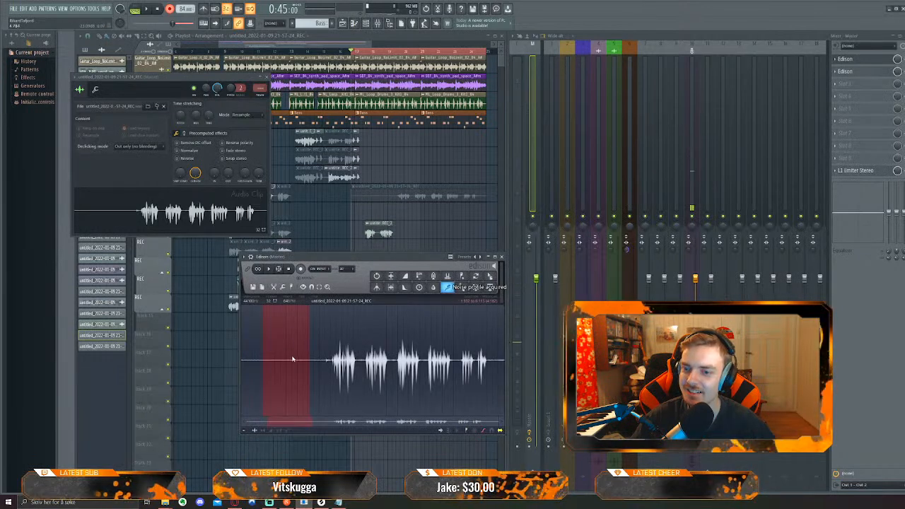
click(449, 288)
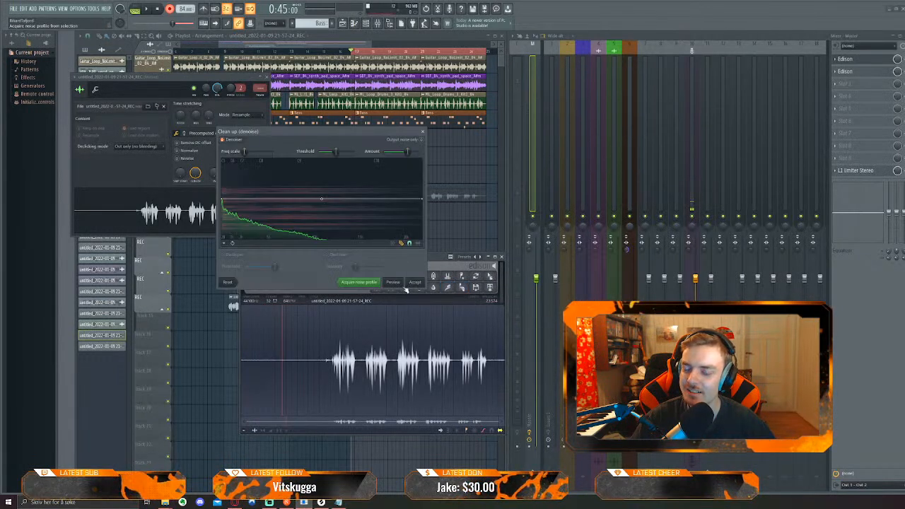
click(411, 283)
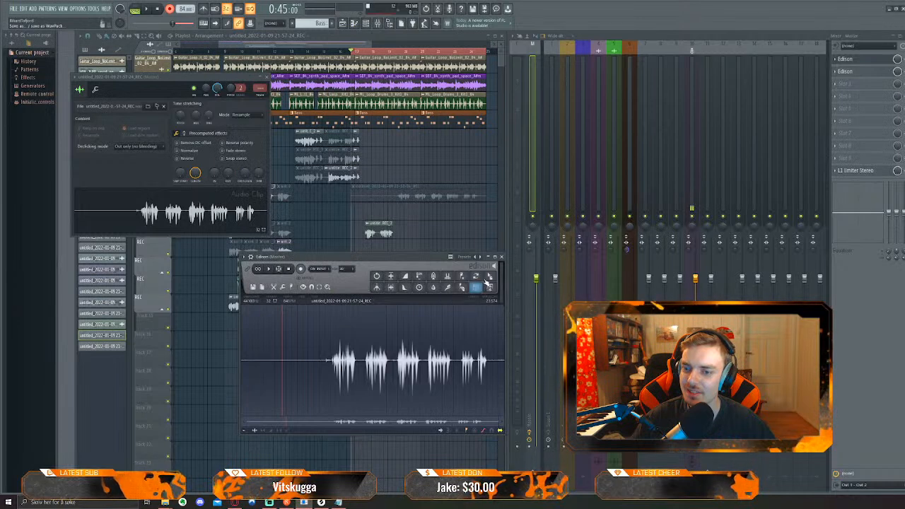
Replace the raw take in the playlist with the denoised clip, normalized and routed to mixer track 11
drag(491, 276, 354, 214)
right_click(370, 197)
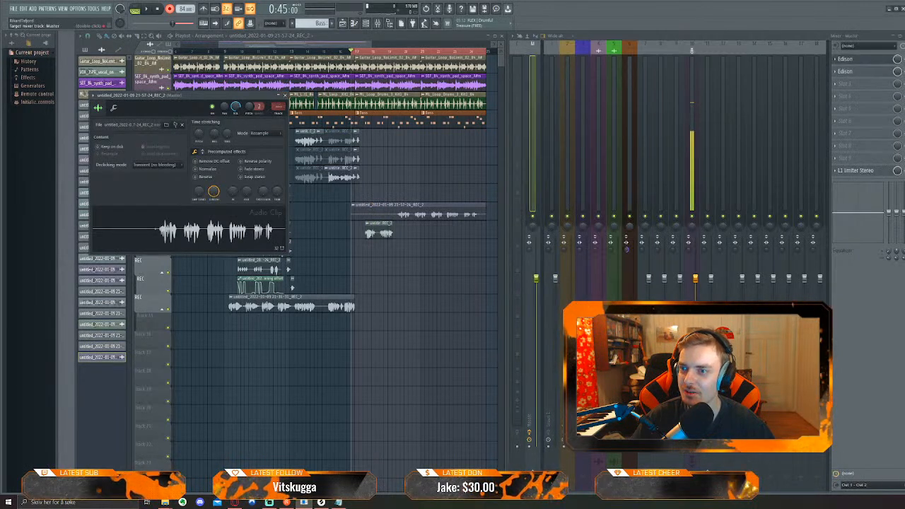
scroll(278, 106, up, 11)
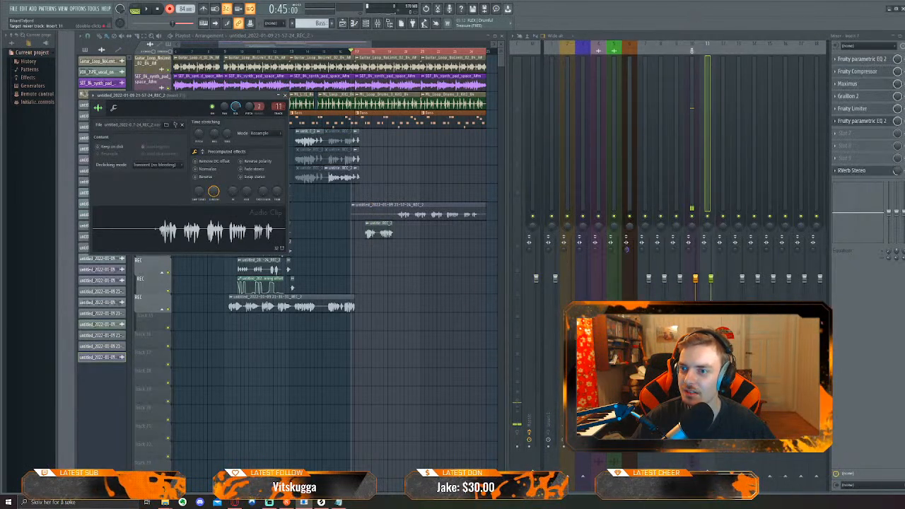
click(211, 170)
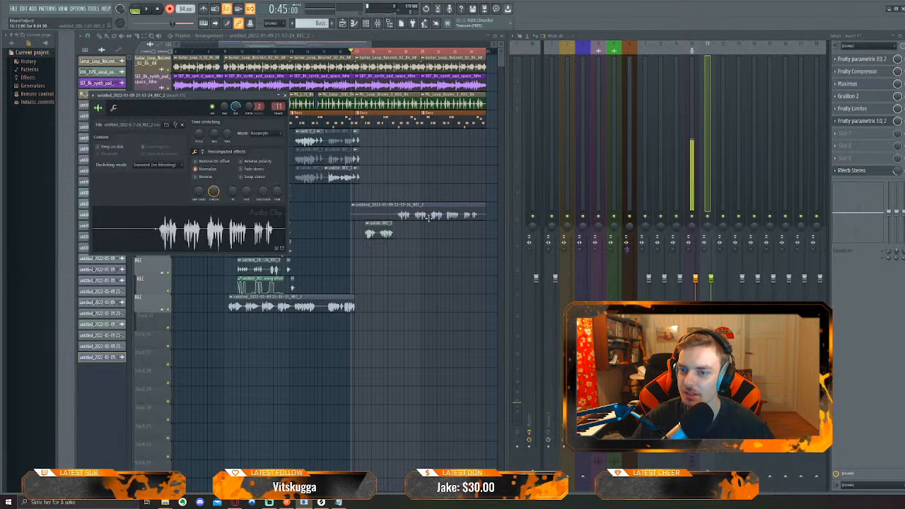
Slice the silence off the start and end of the denoised vocal clip and delete it
scroll(400, 224, up, 3)
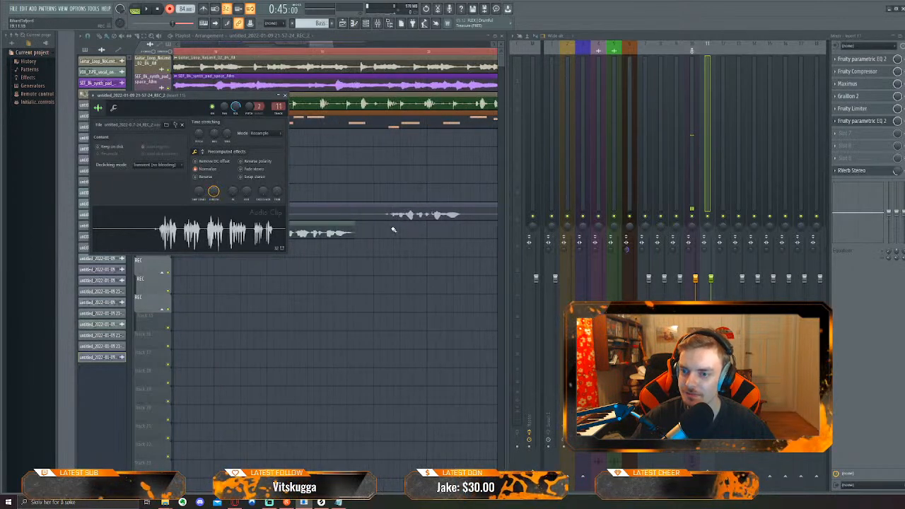
key(Escape)
key(c)
drag(383, 225, 382, 213)
right_click(368, 211)
scroll(390, 237, down, 1)
scroll(391, 237, down, 5)
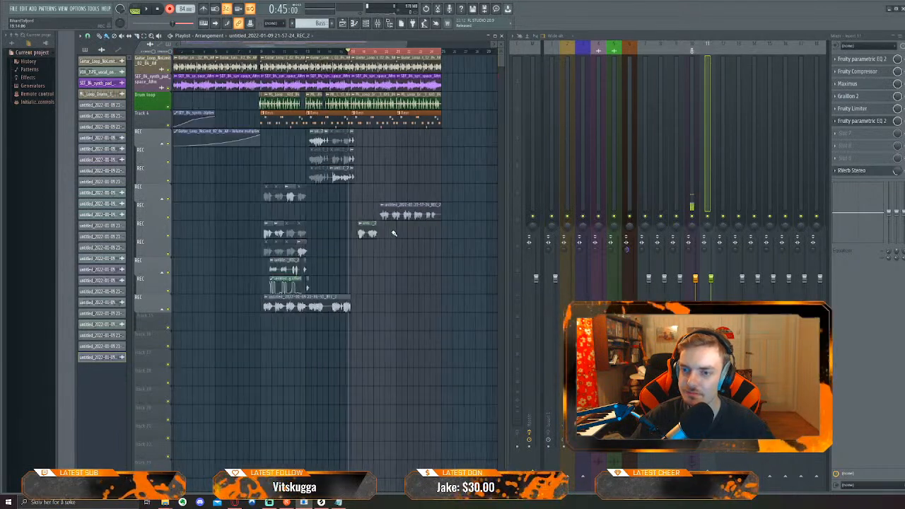
scroll(443, 235, up, 3)
scroll(443, 235, up, 4)
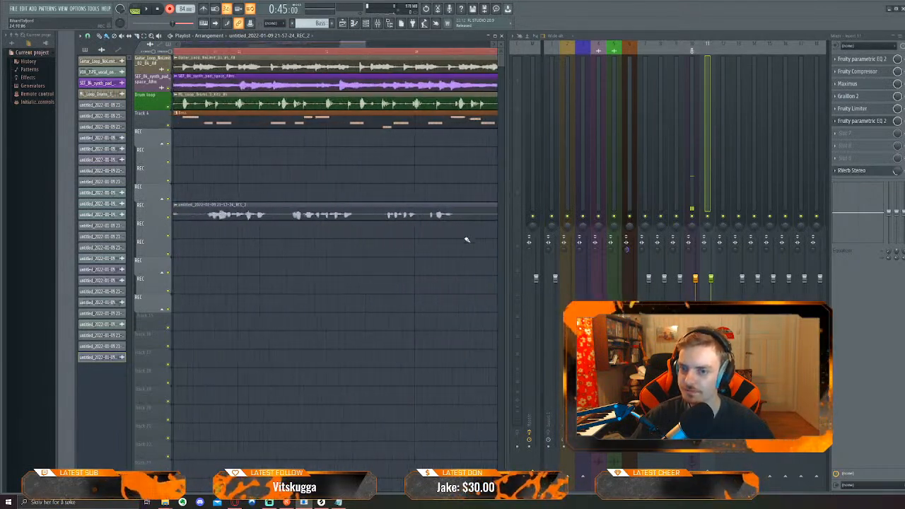
scroll(271, 259, down, 5)
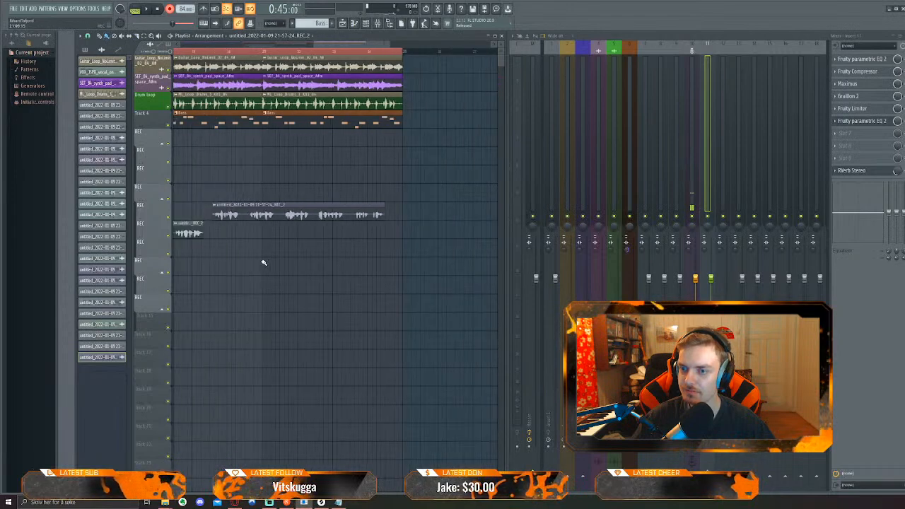
Play the section with the new vocals and nudge their clip slightly earlier in the playlist
key(space)
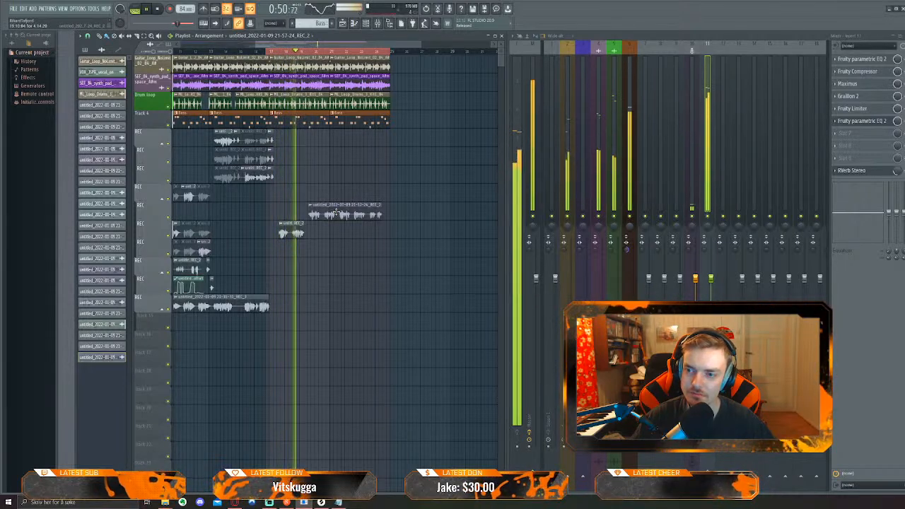
scroll(323, 248, up, 4)
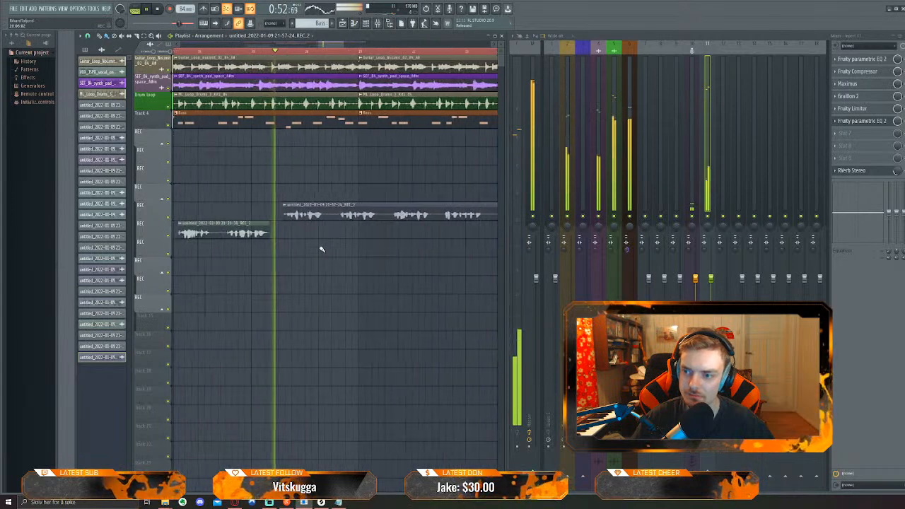
drag(284, 243, 354, 246)
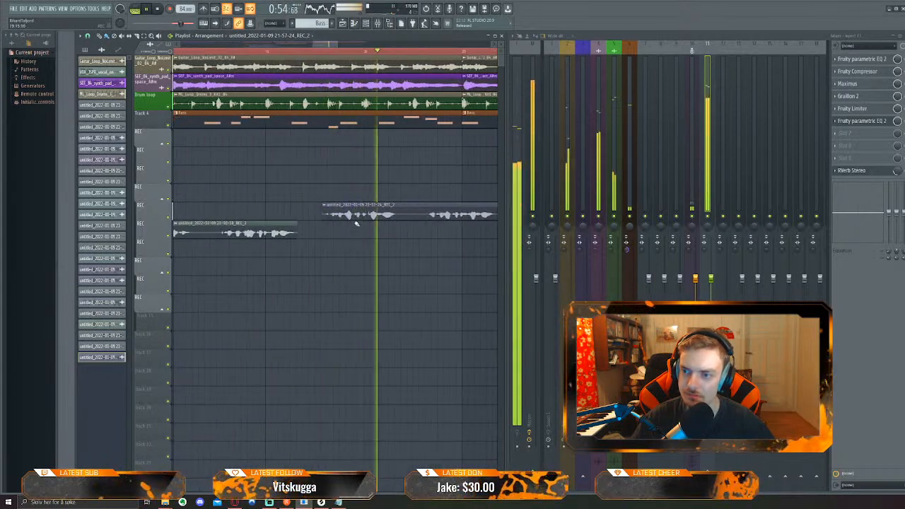
key(space)
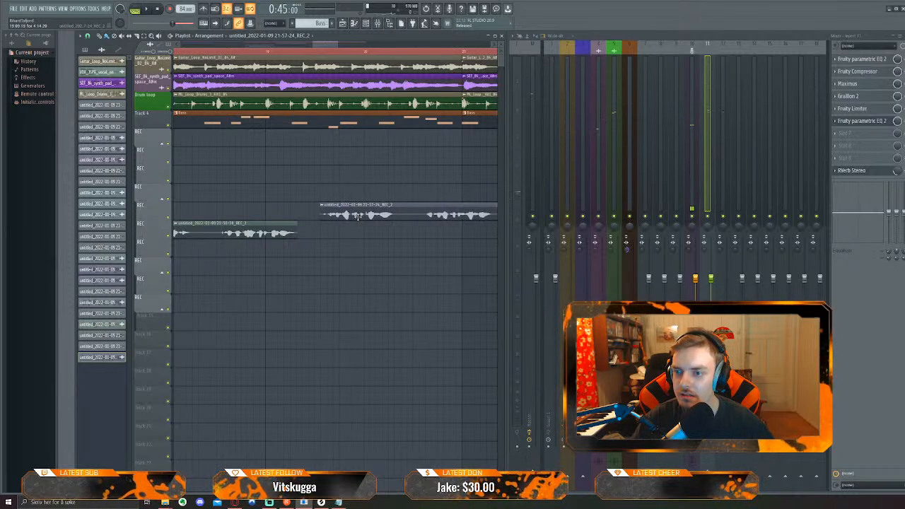
Play the last section and slightly raise the volume of its new vocal clip in the clip settings
key(space)
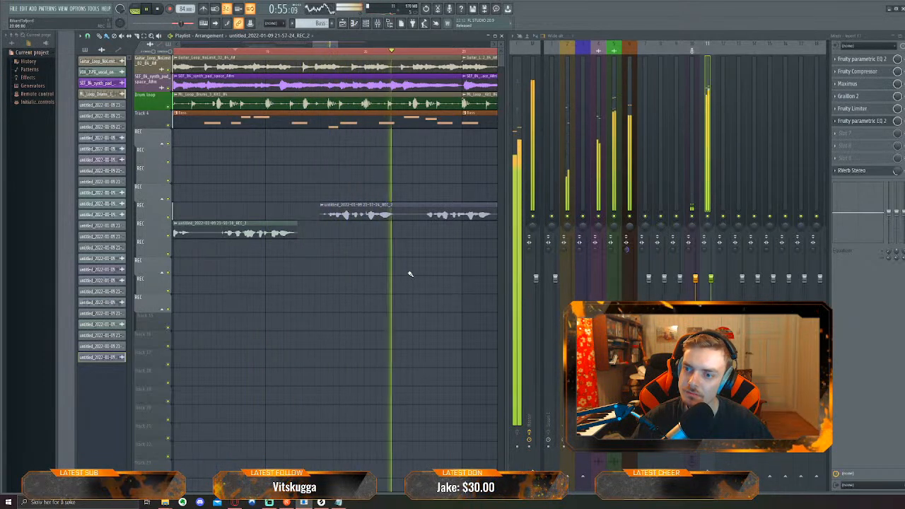
double_click(327, 215)
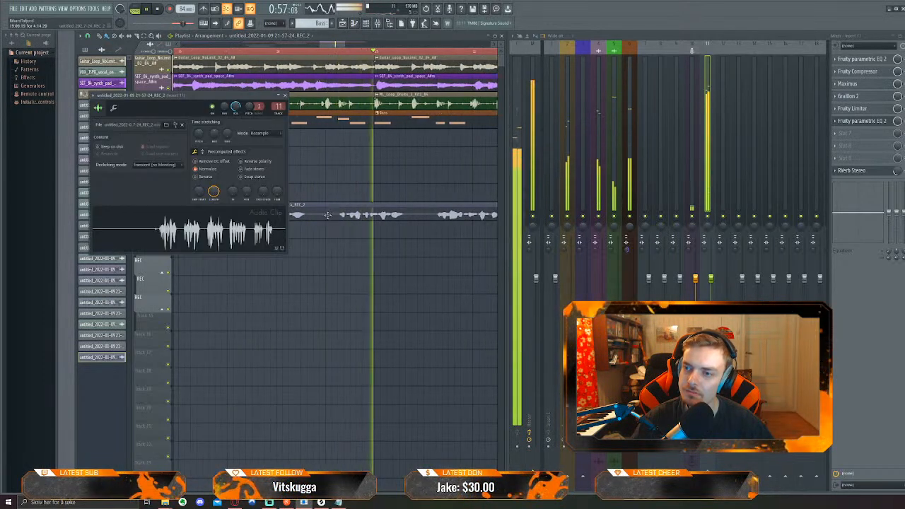
drag(235, 107, 236, 104)
key(Escape)
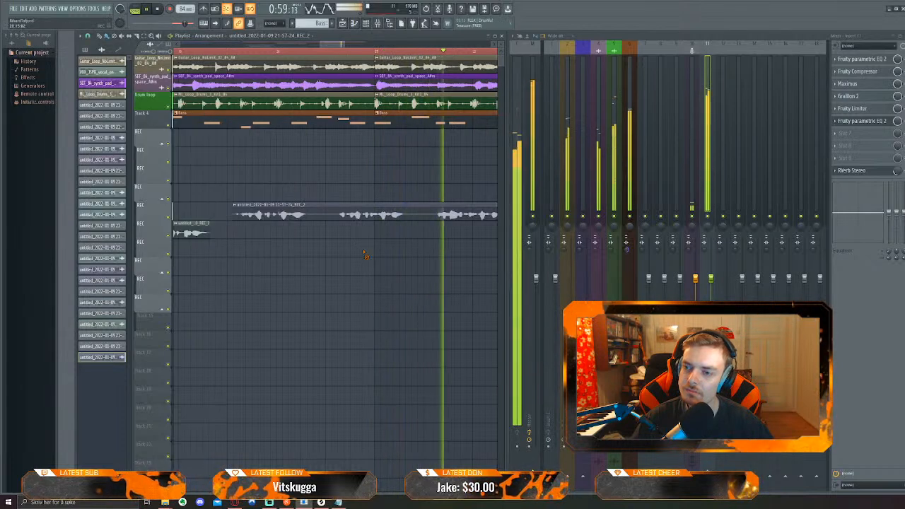
Listen to the rest of the new vocals, select the whole arrangement and play the song from the beginning
drag(368, 252, 303, 271)
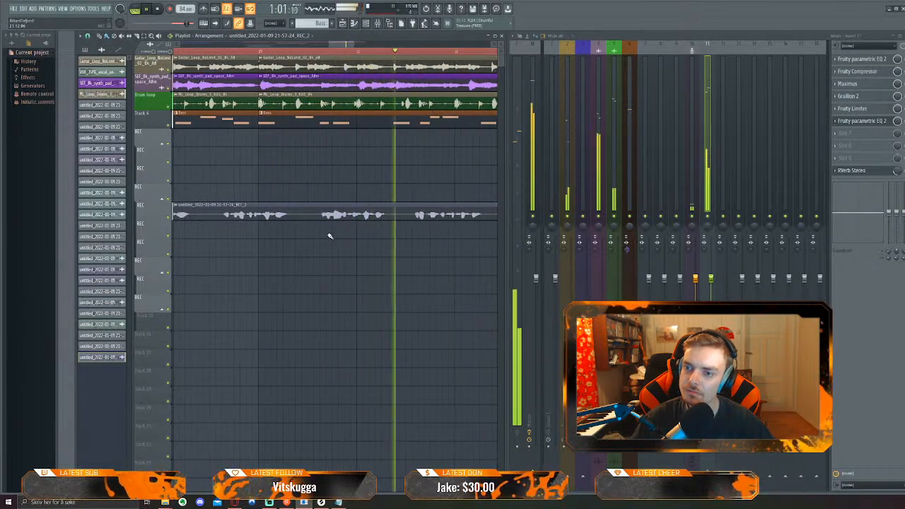
scroll(332, 246, down, 3)
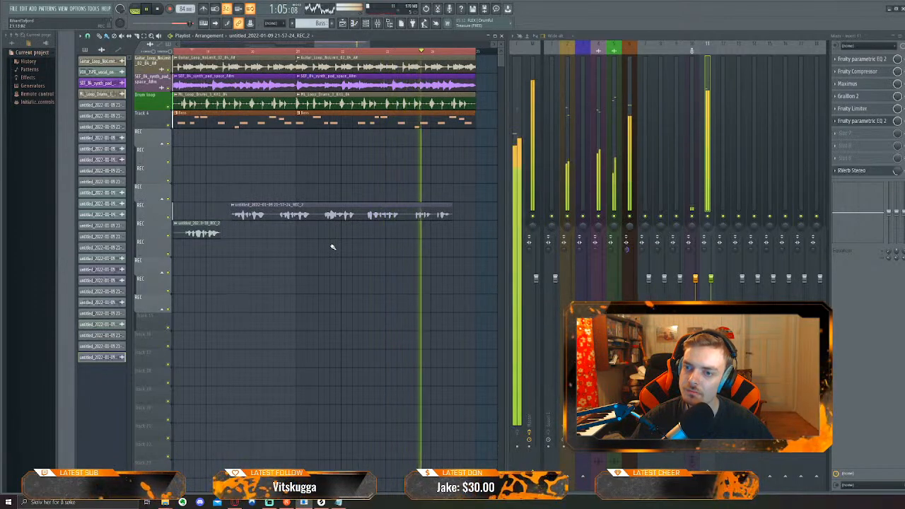
scroll(333, 247, down, 3)
scroll(333, 249, down, 3)
drag(377, 270, 466, 280)
key(space)
drag(368, 58, 172, 55)
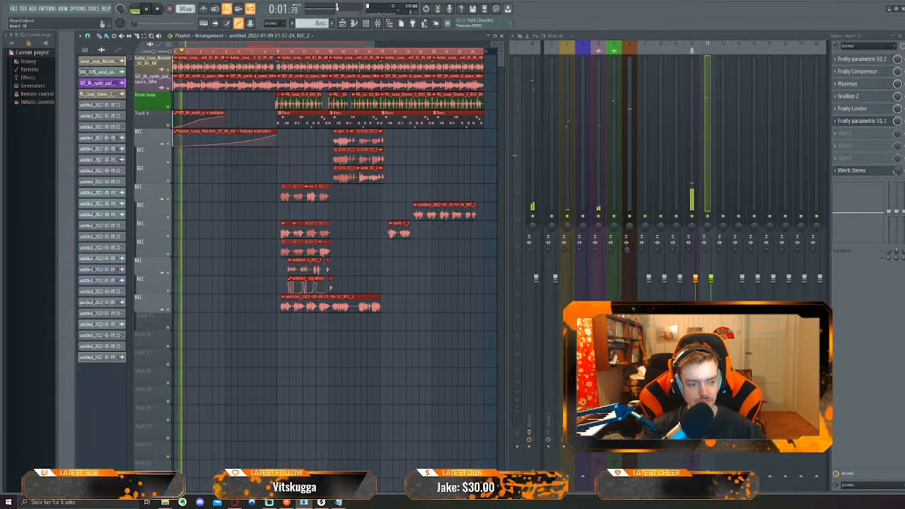
key(space)
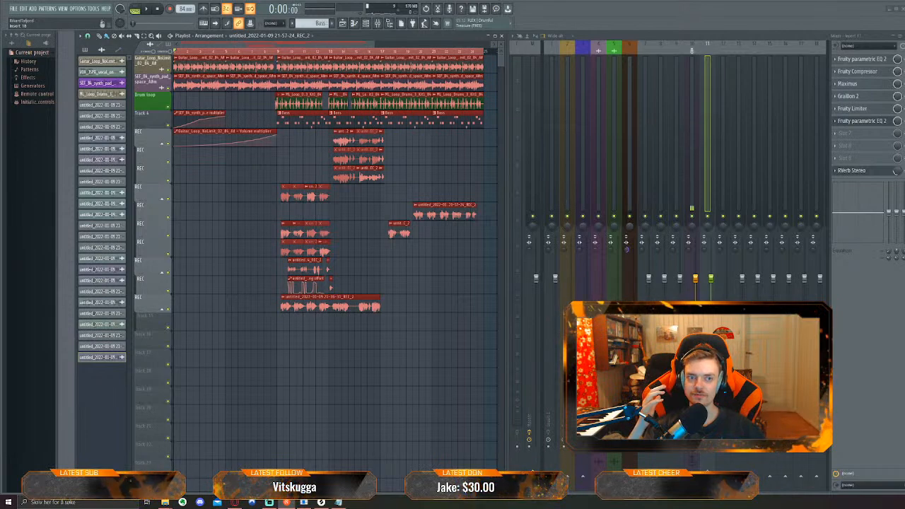
Place the lyrics note beside the playlist and correct the second verse's third line to "It is so weird what it has come to"
drag(501, 80, 554, 39)
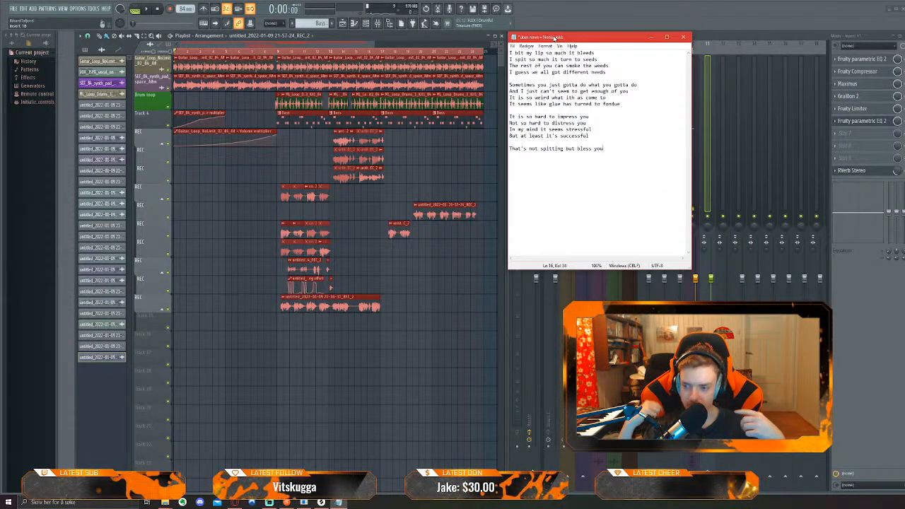
click(270, 52)
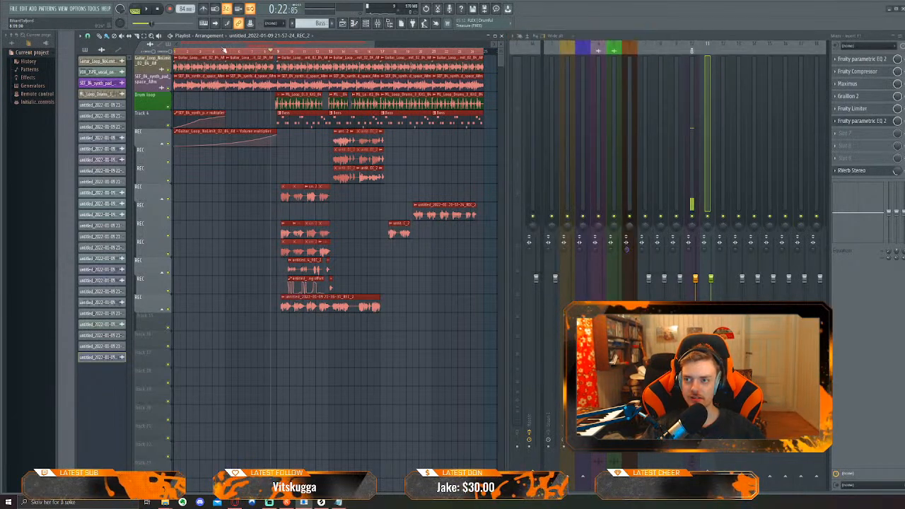
click(338, 503)
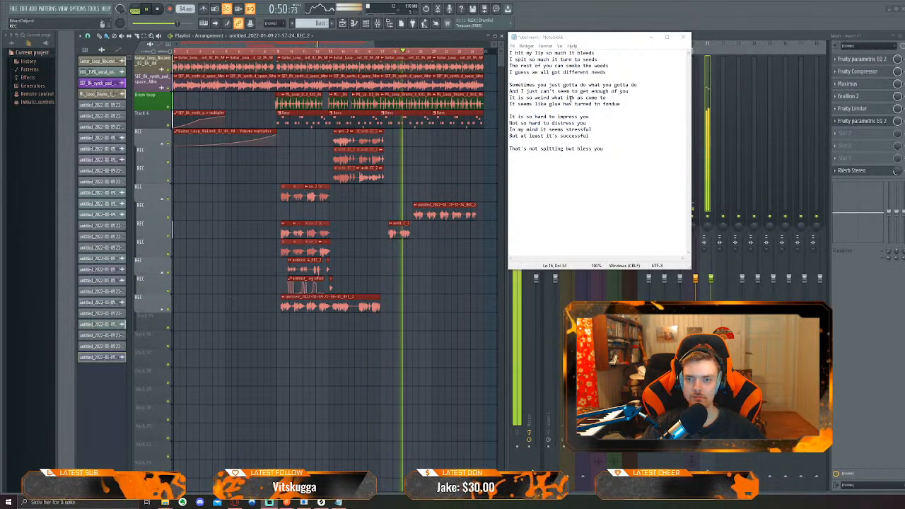
click(580, 98)
key(BackSpace)
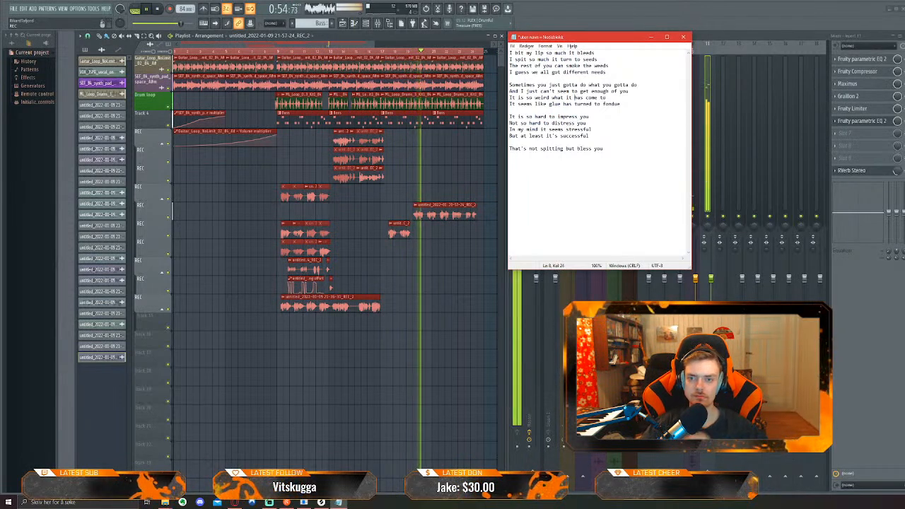
click(621, 148)
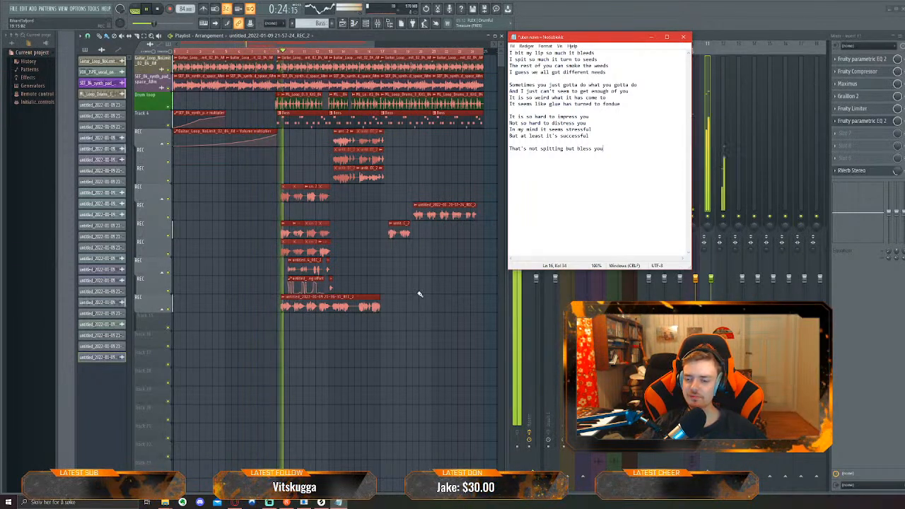
Stop playback and return the playback position to the start of the song
click(196, 44)
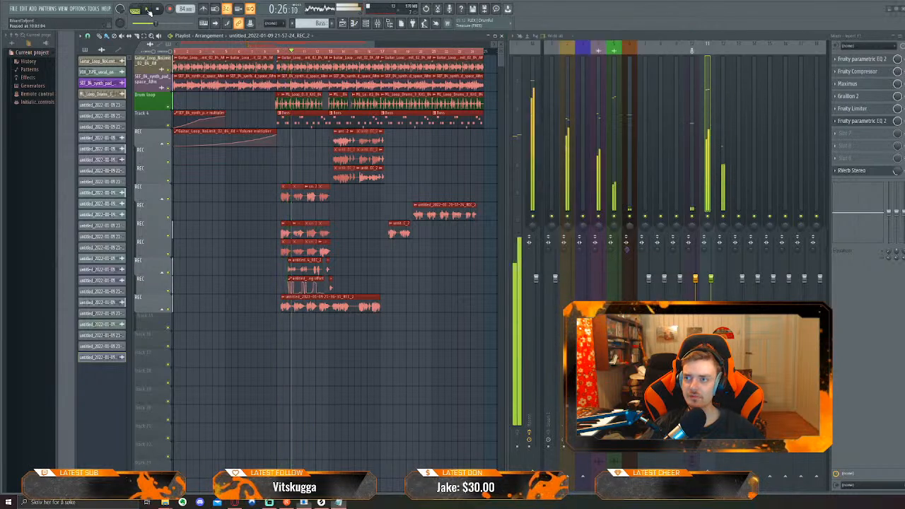
click(277, 54)
drag(280, 54, 176, 61)
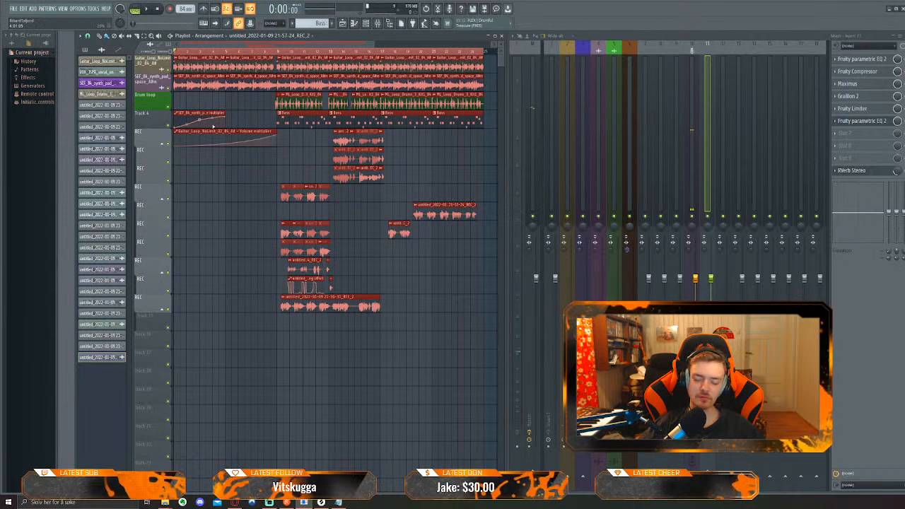